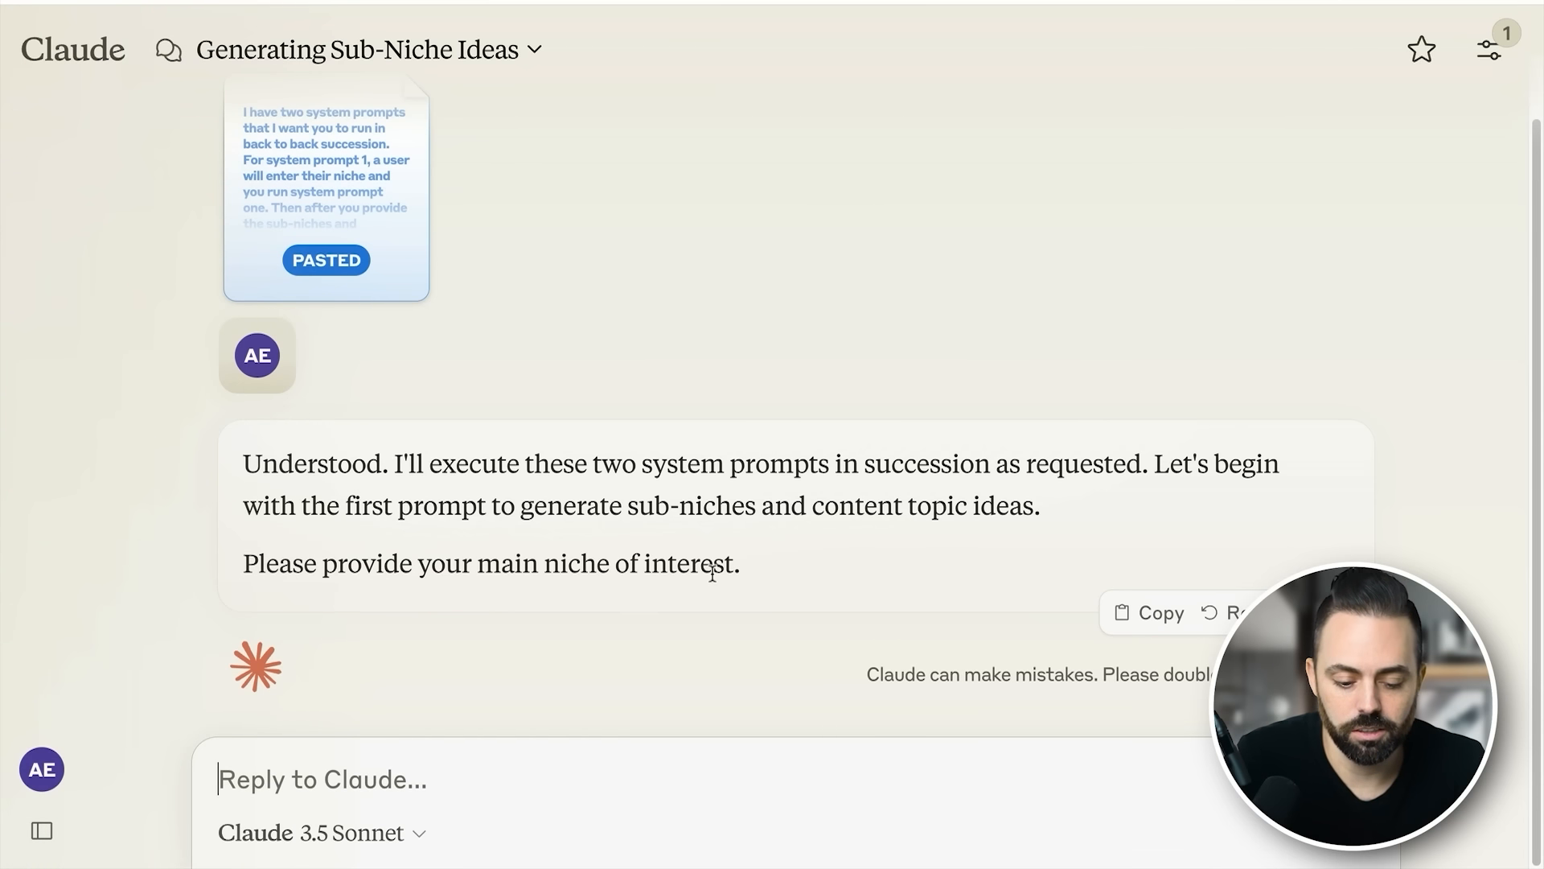
# - Send "smart homes" as the main niche of interest in the sub-niche ideas chat
pyautogui.write('smart homes')
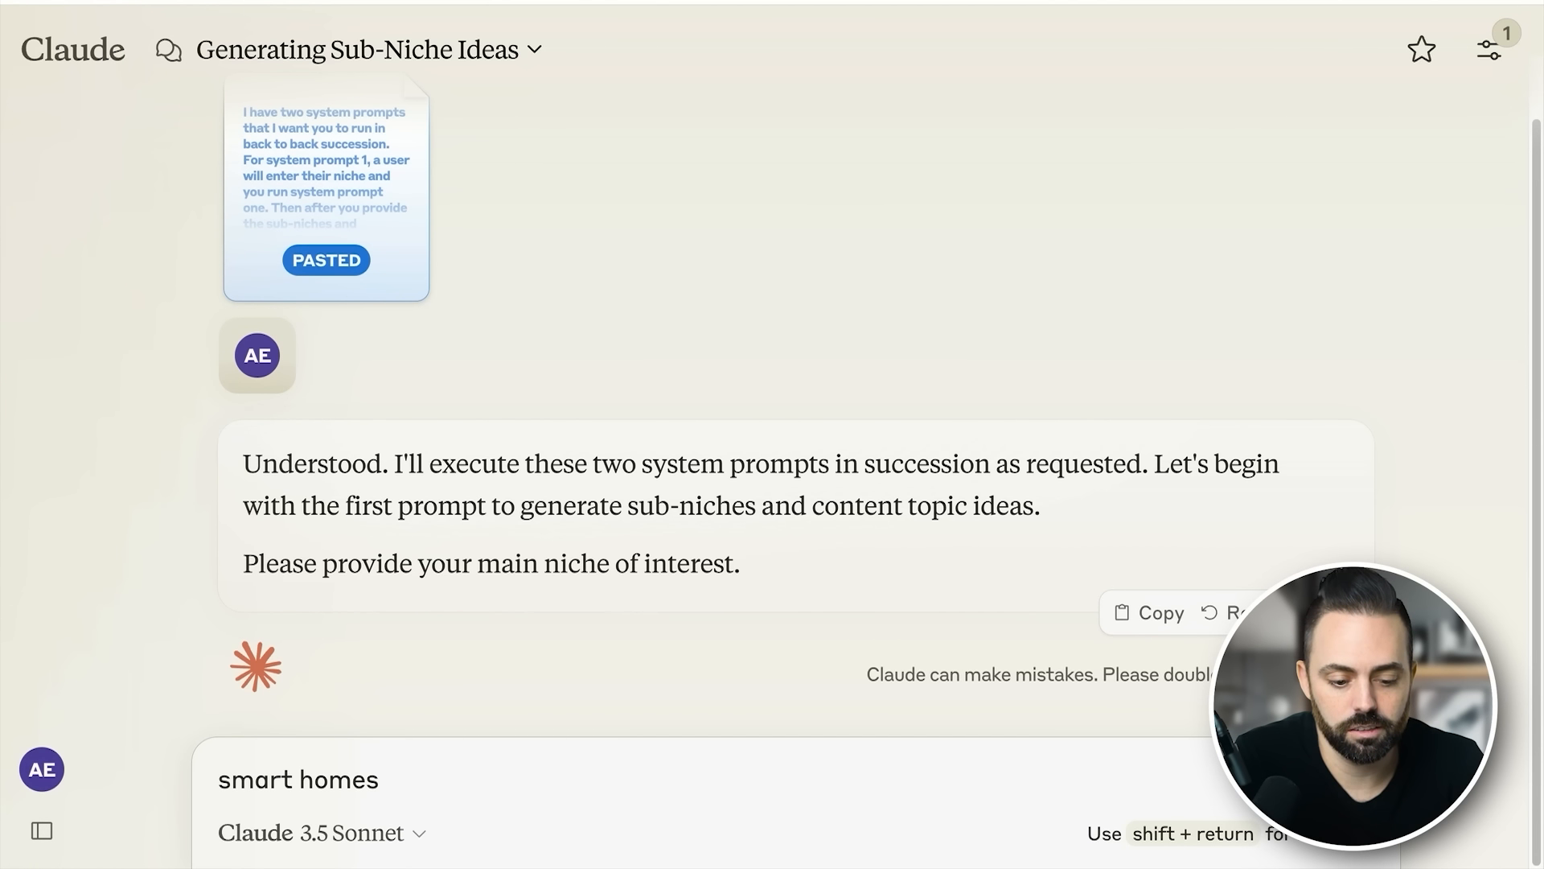
pyautogui.press('Return')
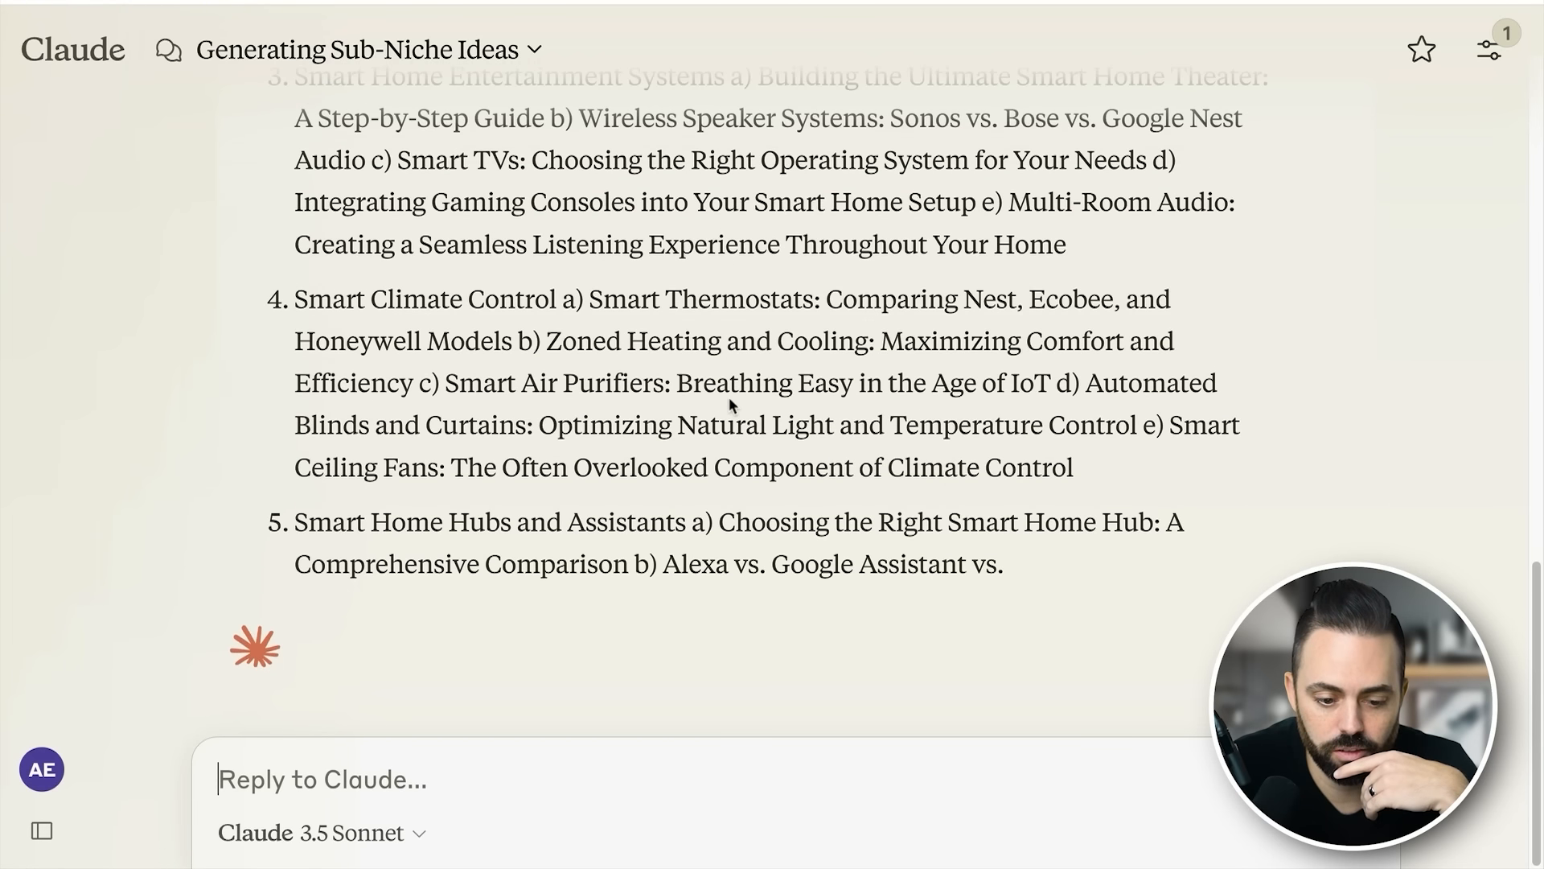
# - Examine the generated smart home sub-niches and the table of SEO-friendly article titles with their target keywords
pyautogui.scroll(5, 728, 397)
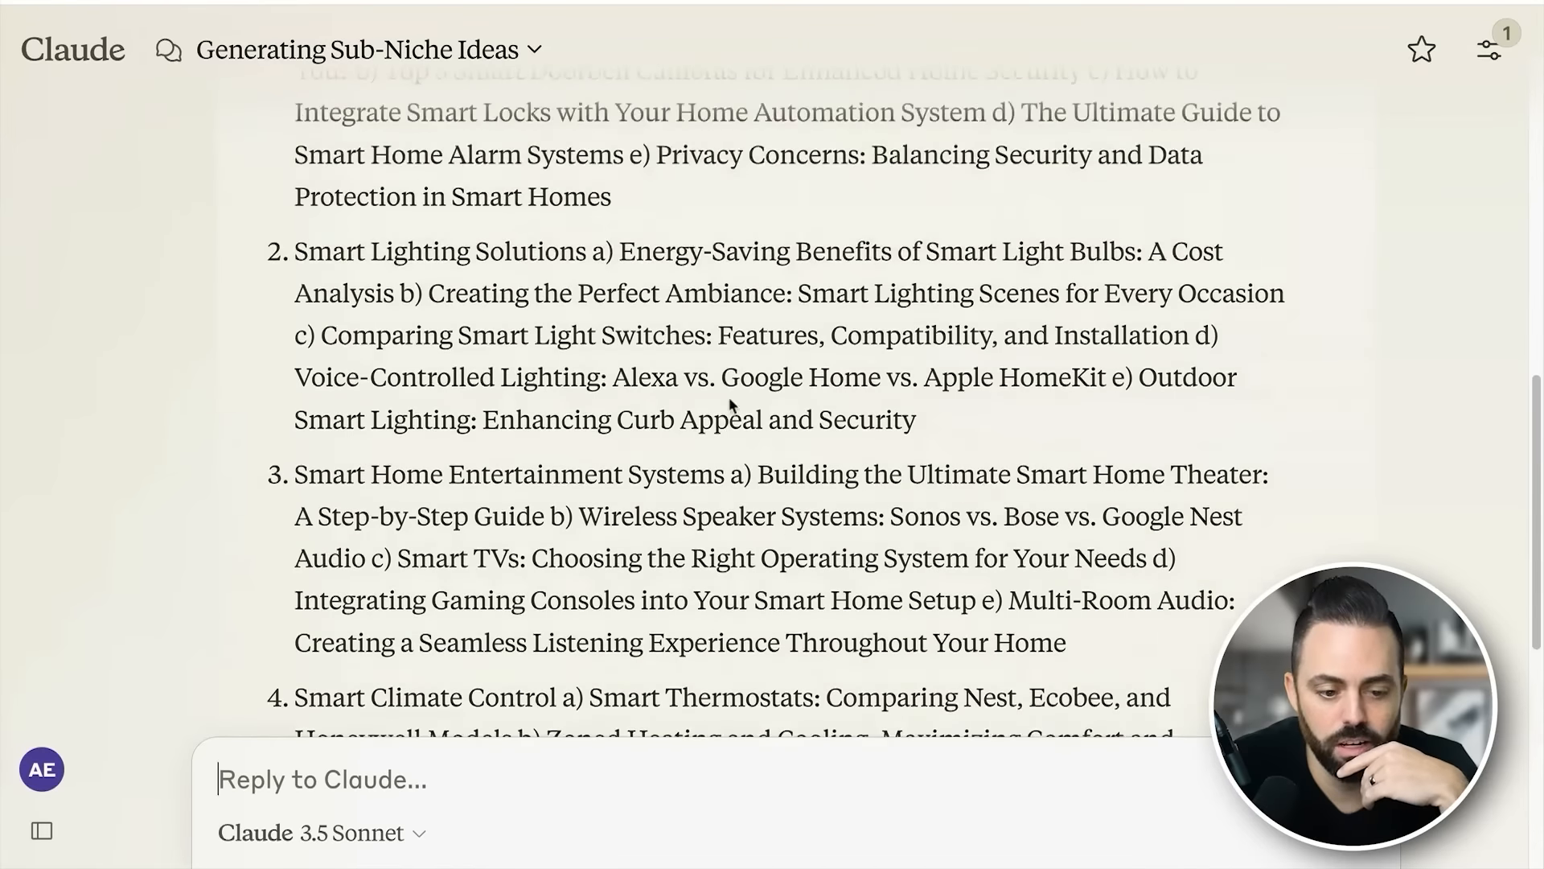
pyautogui.scroll(2, 730, 402)
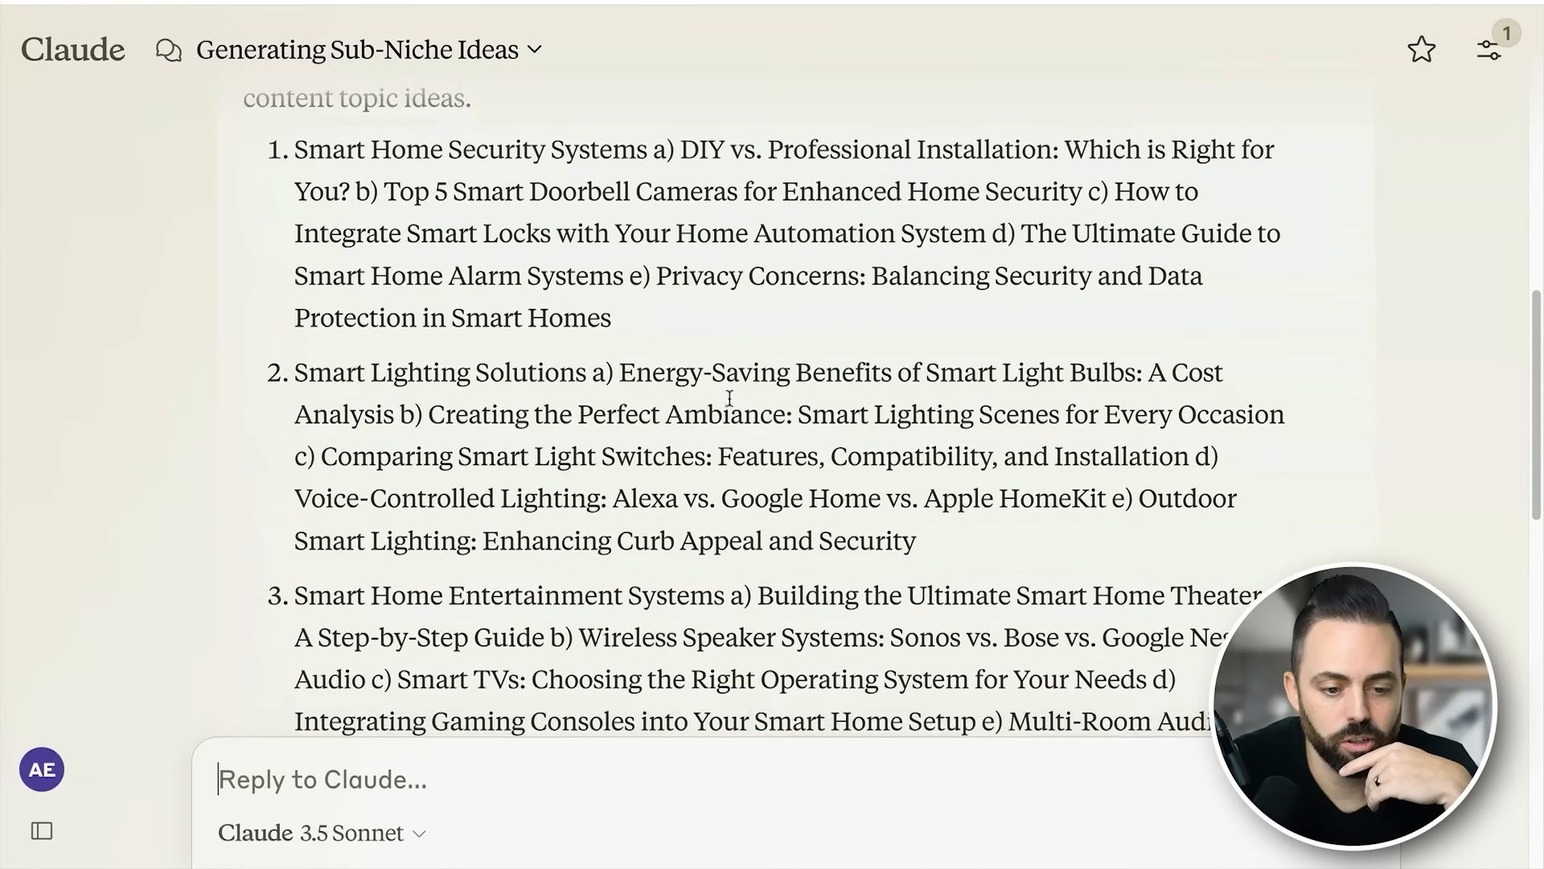
pyautogui.scroll(-10, 729, 398)
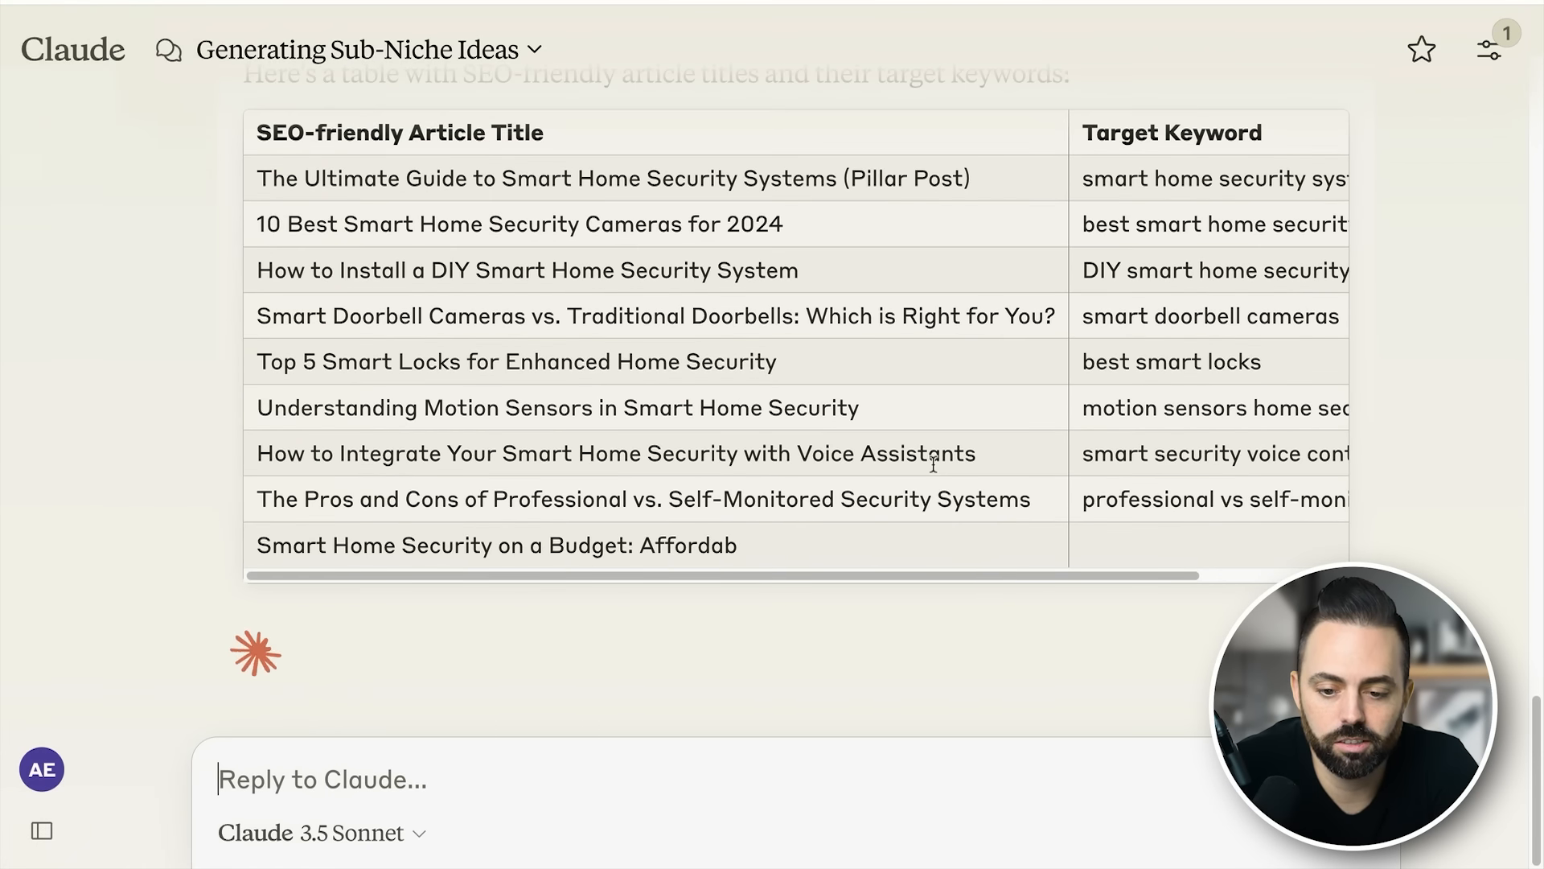
pyautogui.scroll(2, 832, 370)
pyautogui.hscroll(2, 831, 370)
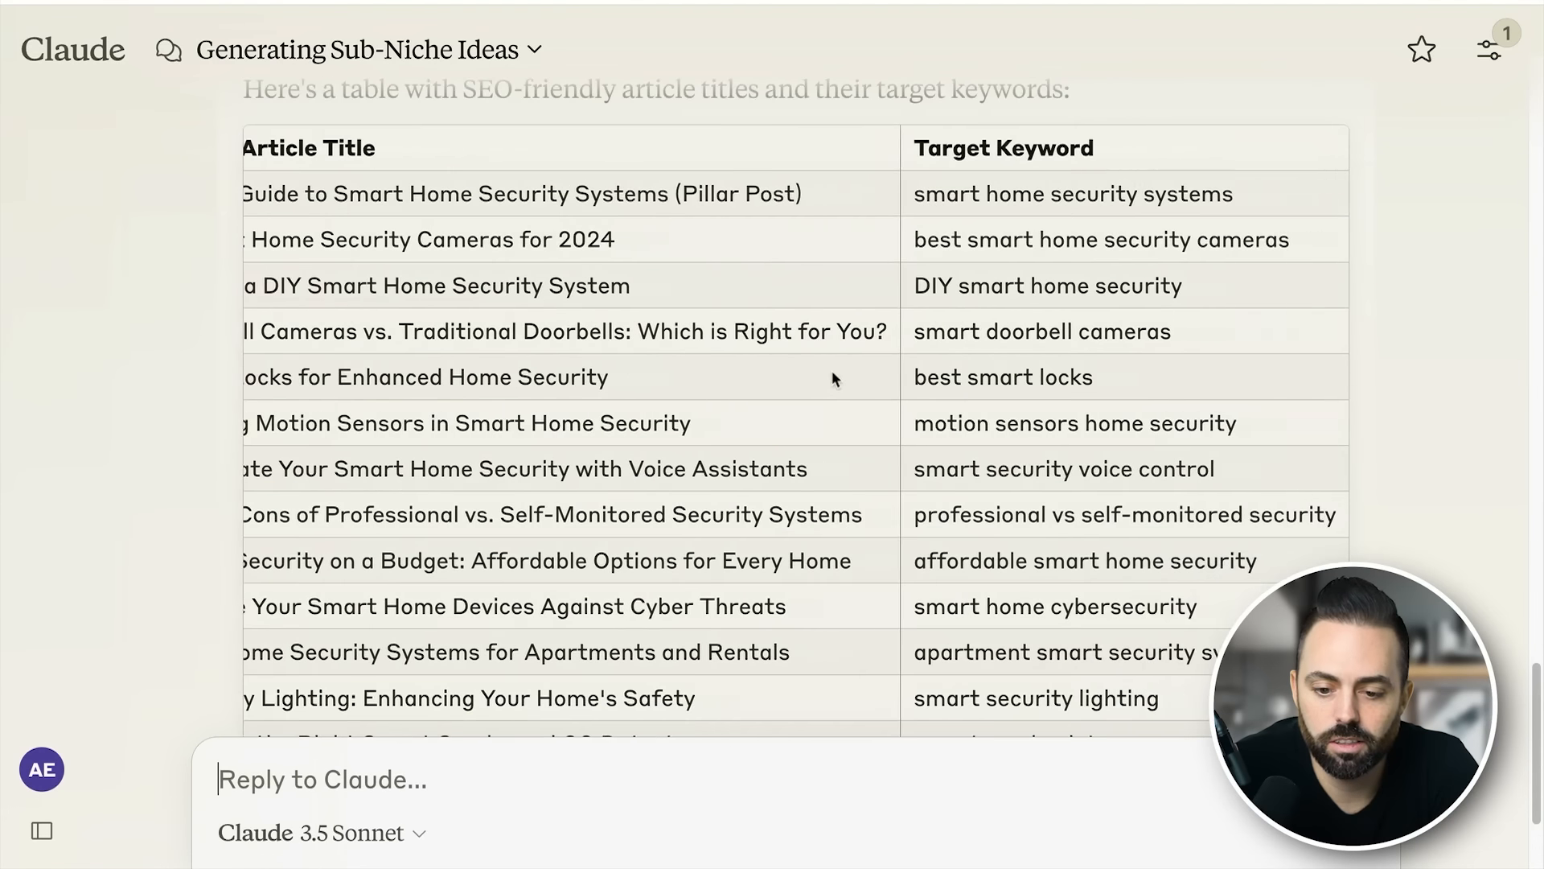
pyautogui.scroll(-4, 1070, 447)
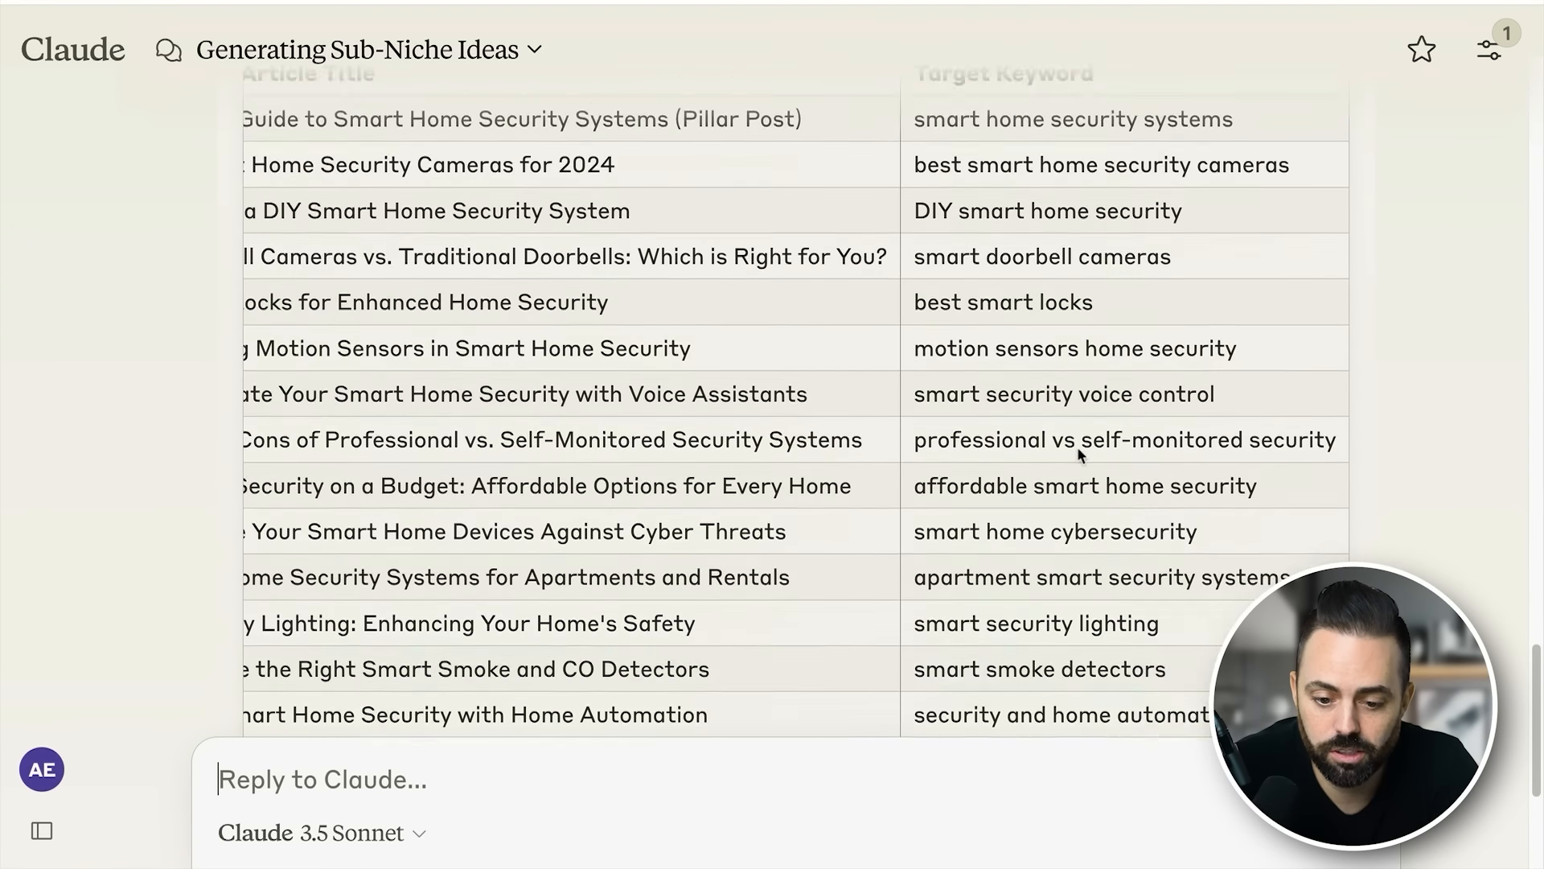
pyautogui.scroll(-3, 1078, 438)
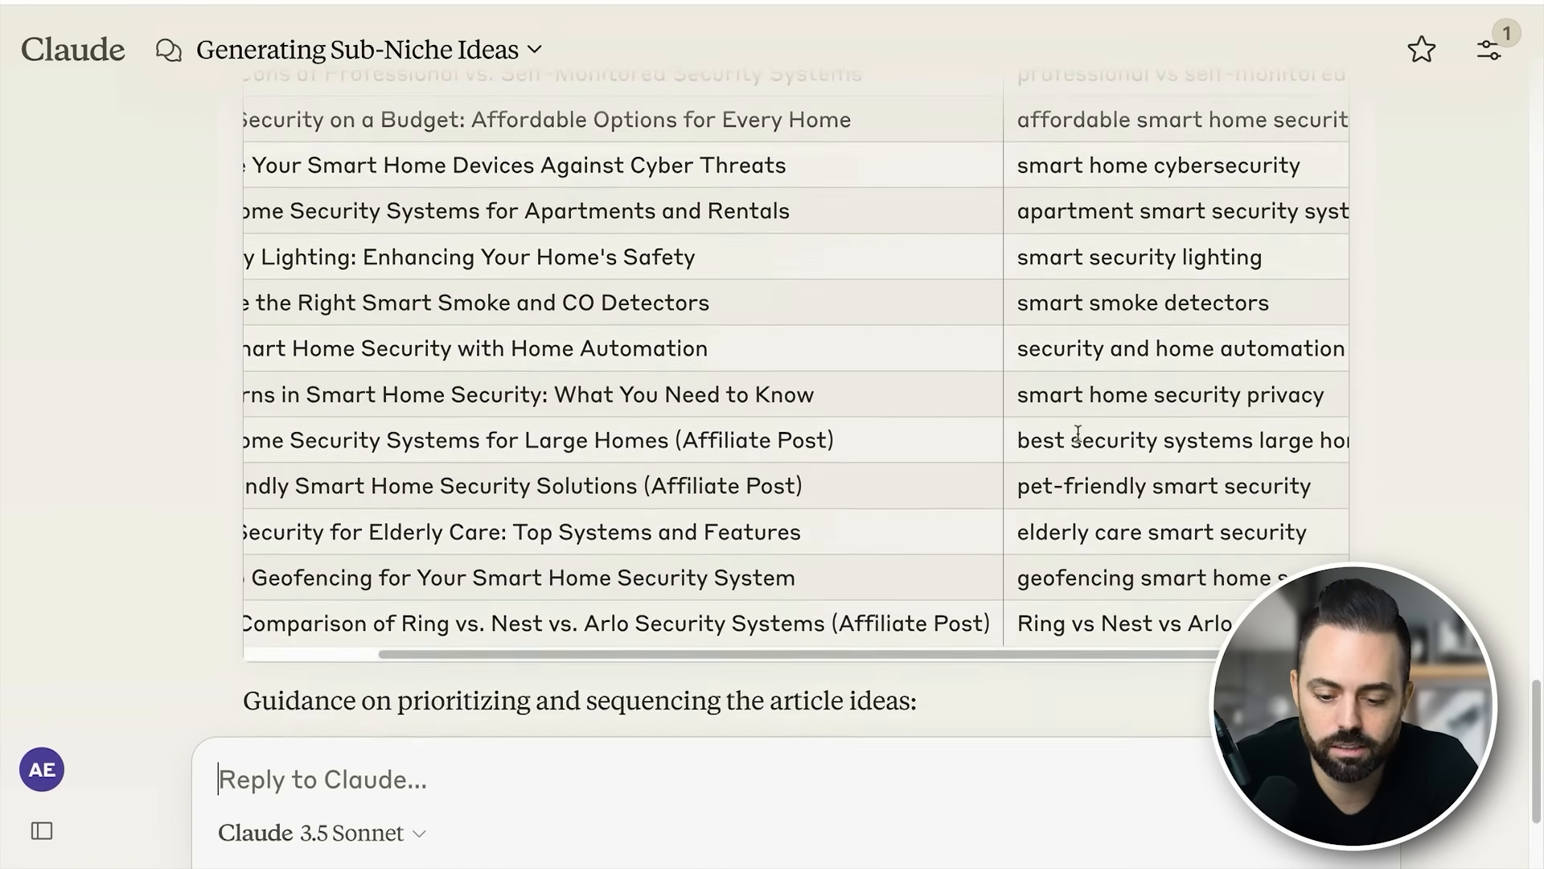
pyautogui.hscroll(1, 1116, 511)
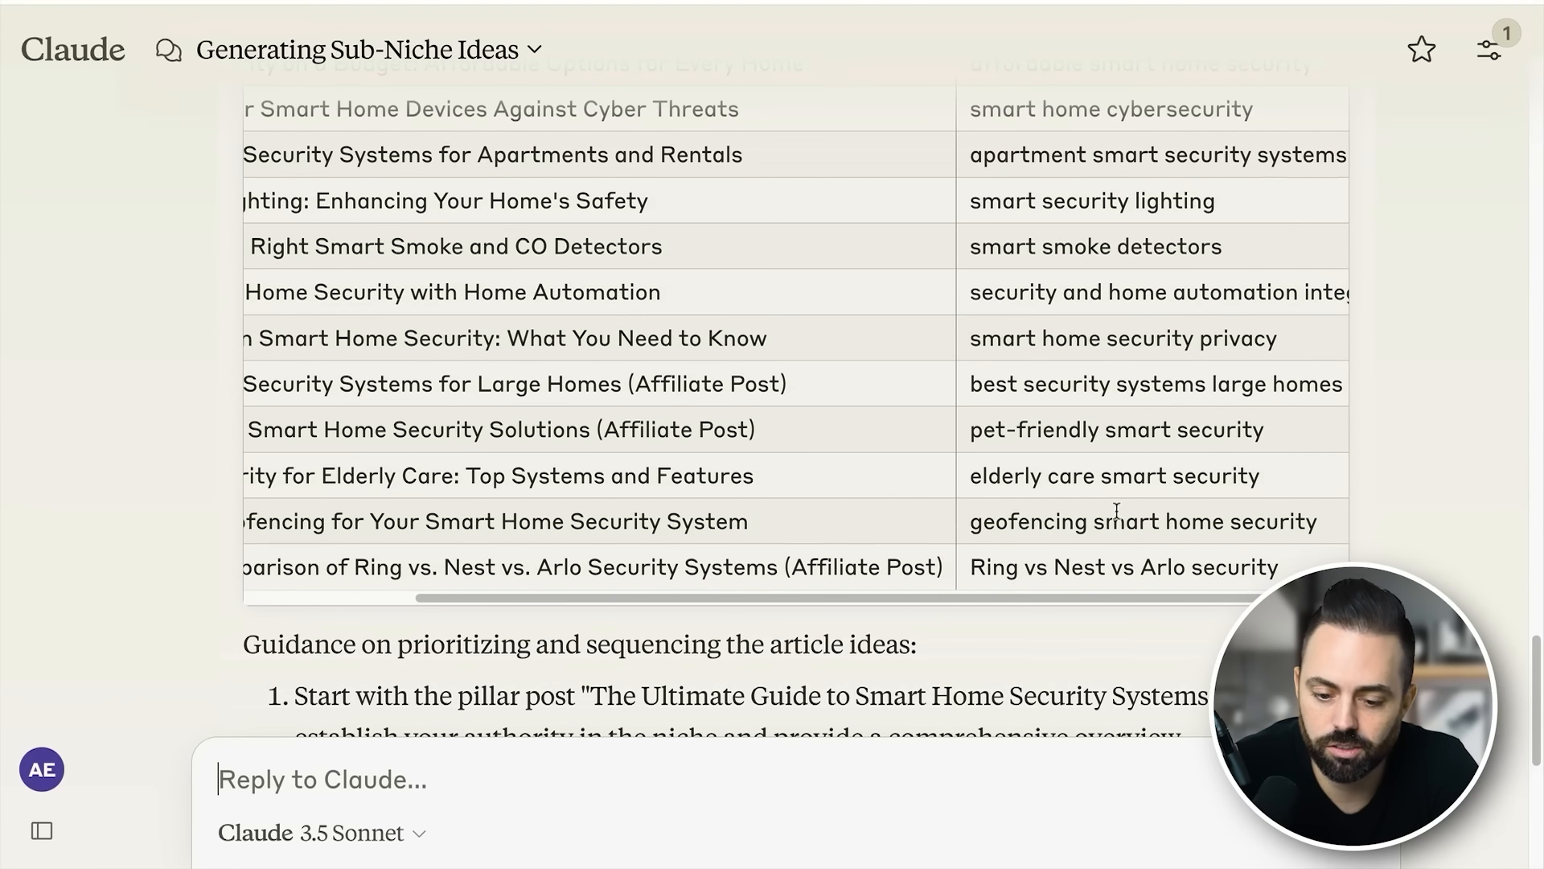
pyautogui.scroll(2, 1116, 512)
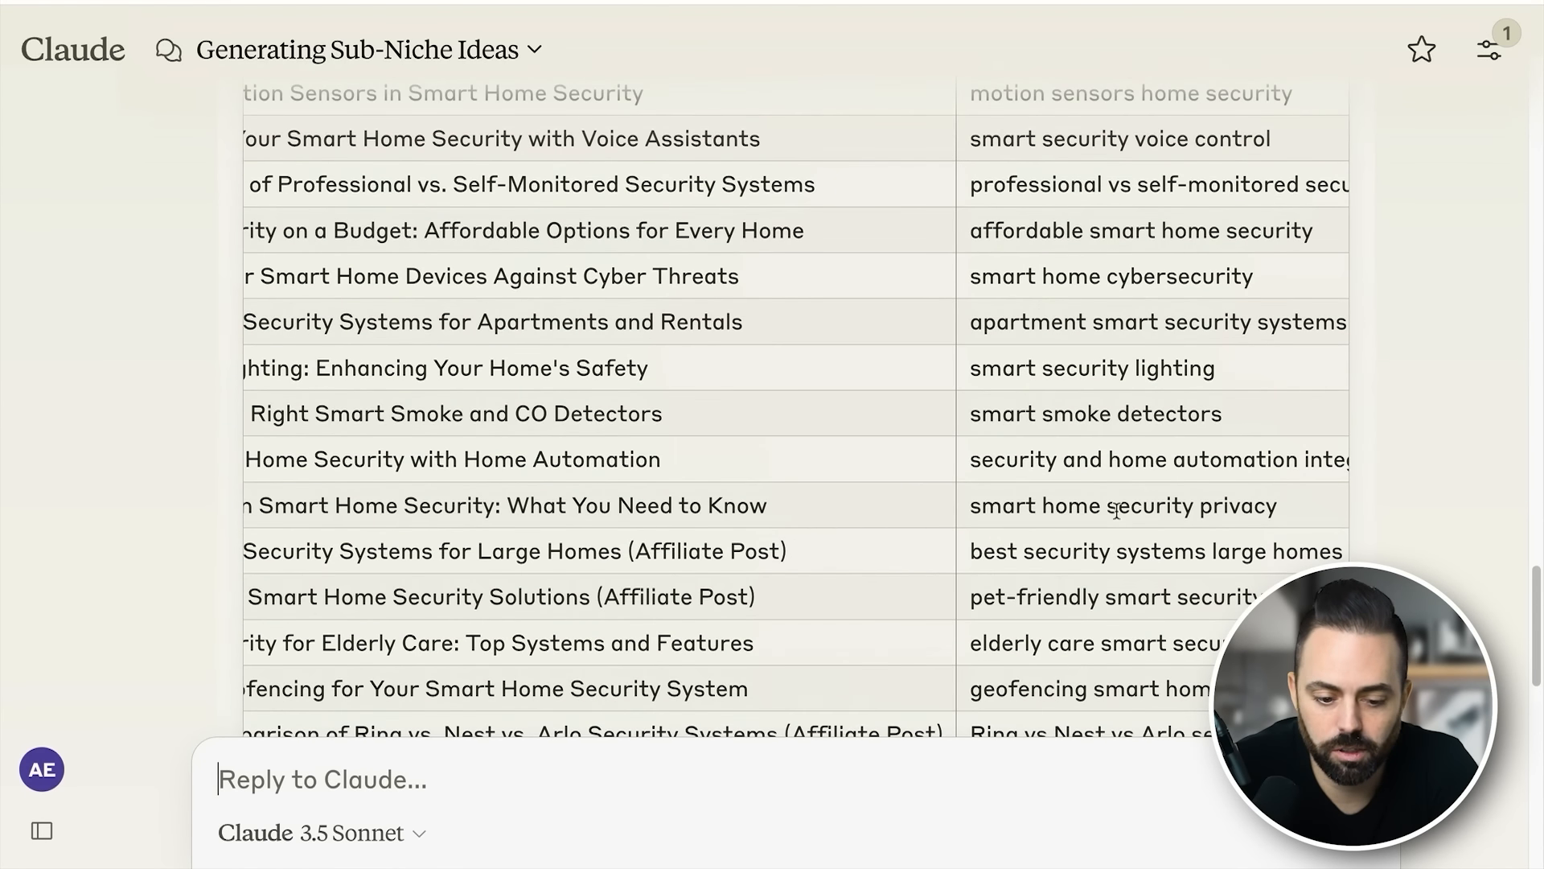
pyautogui.hscroll(-4, 821, 570)
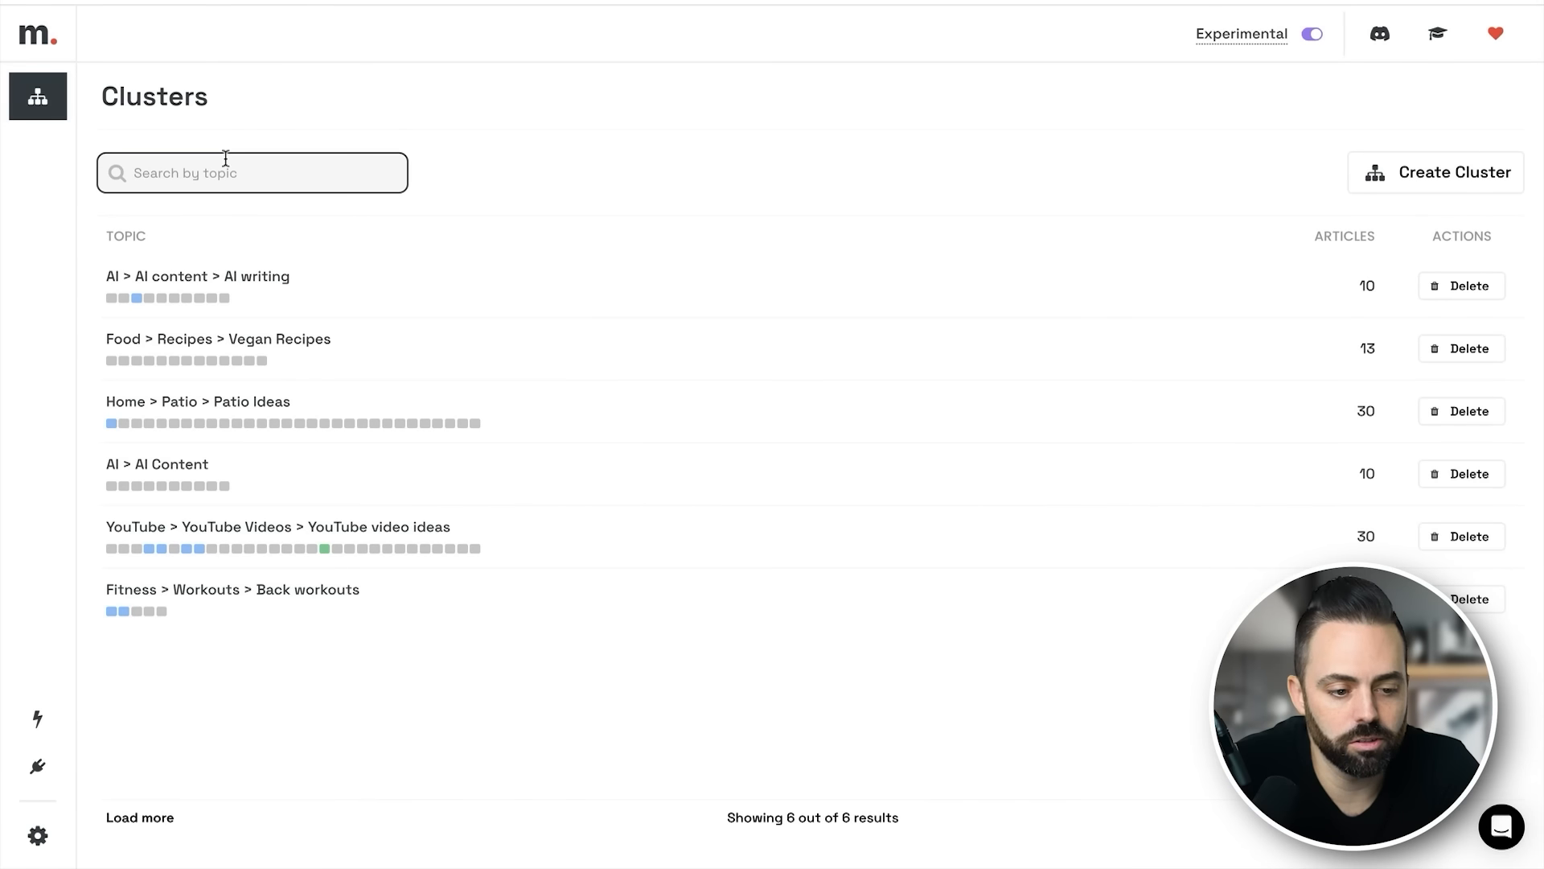
# - Create a medium Auto-Pilot cluster on "Smart home > smart home security" for the audience "Homeowners interested in smart home security", with 10 supporting articles
pyautogui.click(1442, 180)
pyautogui.click(635, 235)
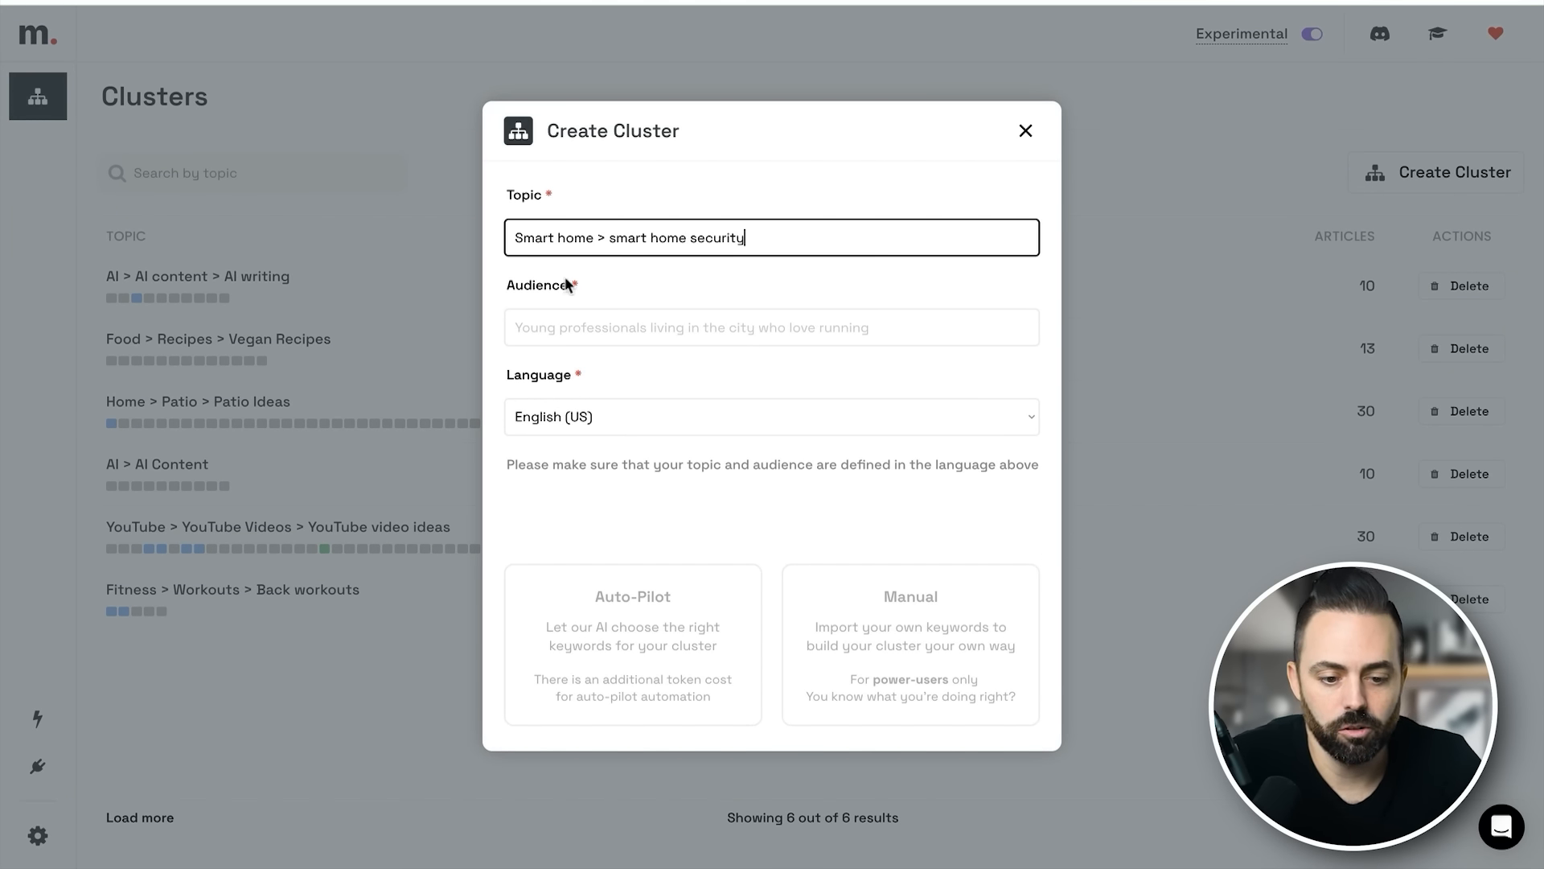
pyautogui.click(584, 322)
pyautogui.write('Home')
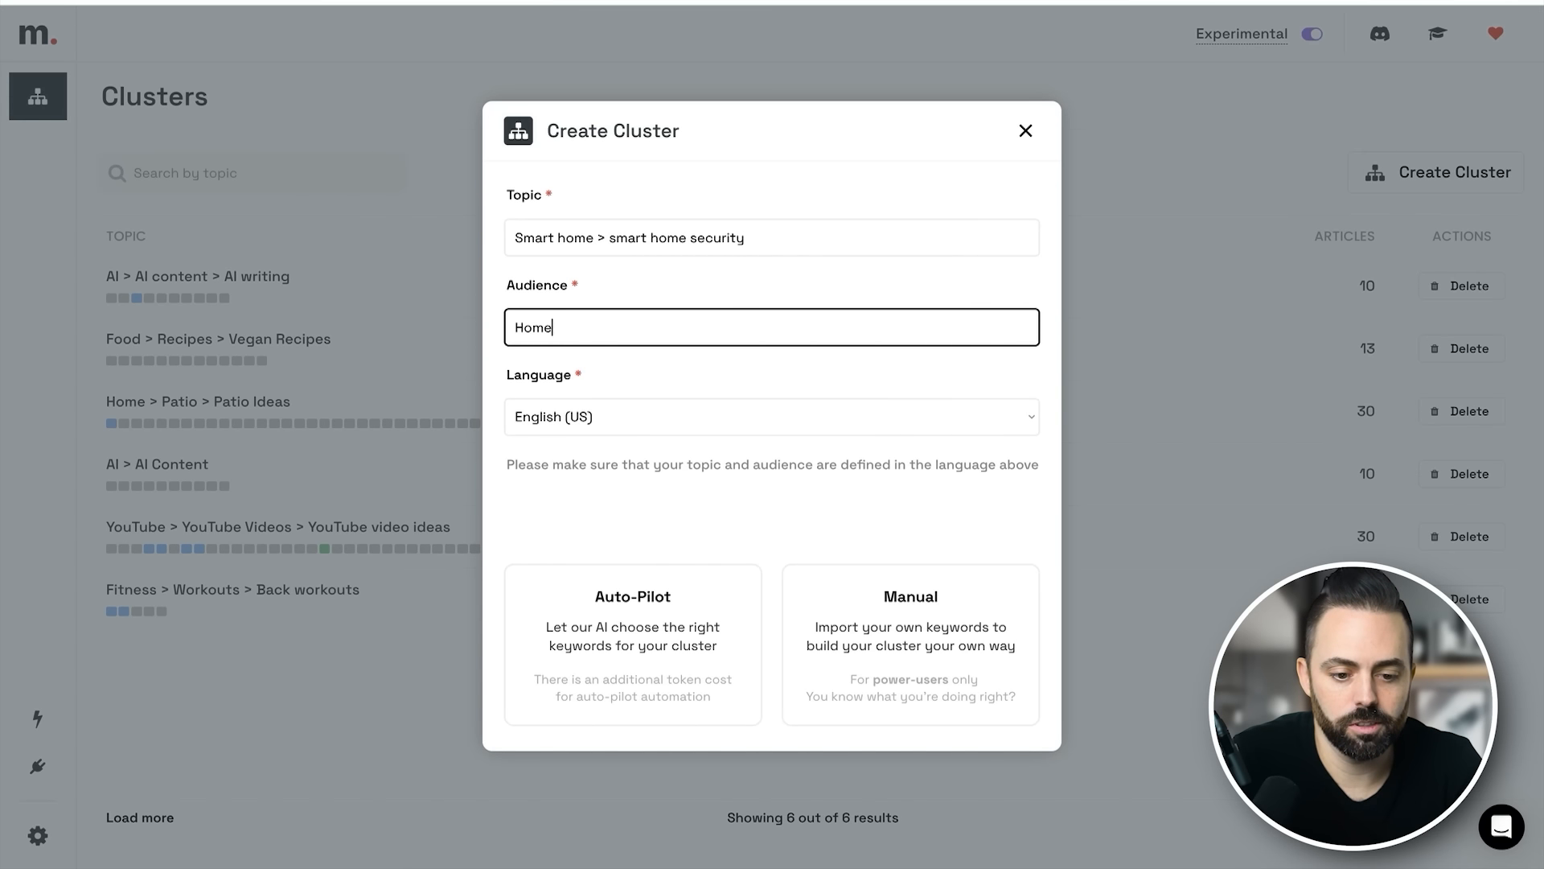
pyautogui.write('owners interested in smart home security')
pyautogui.click(648, 624)
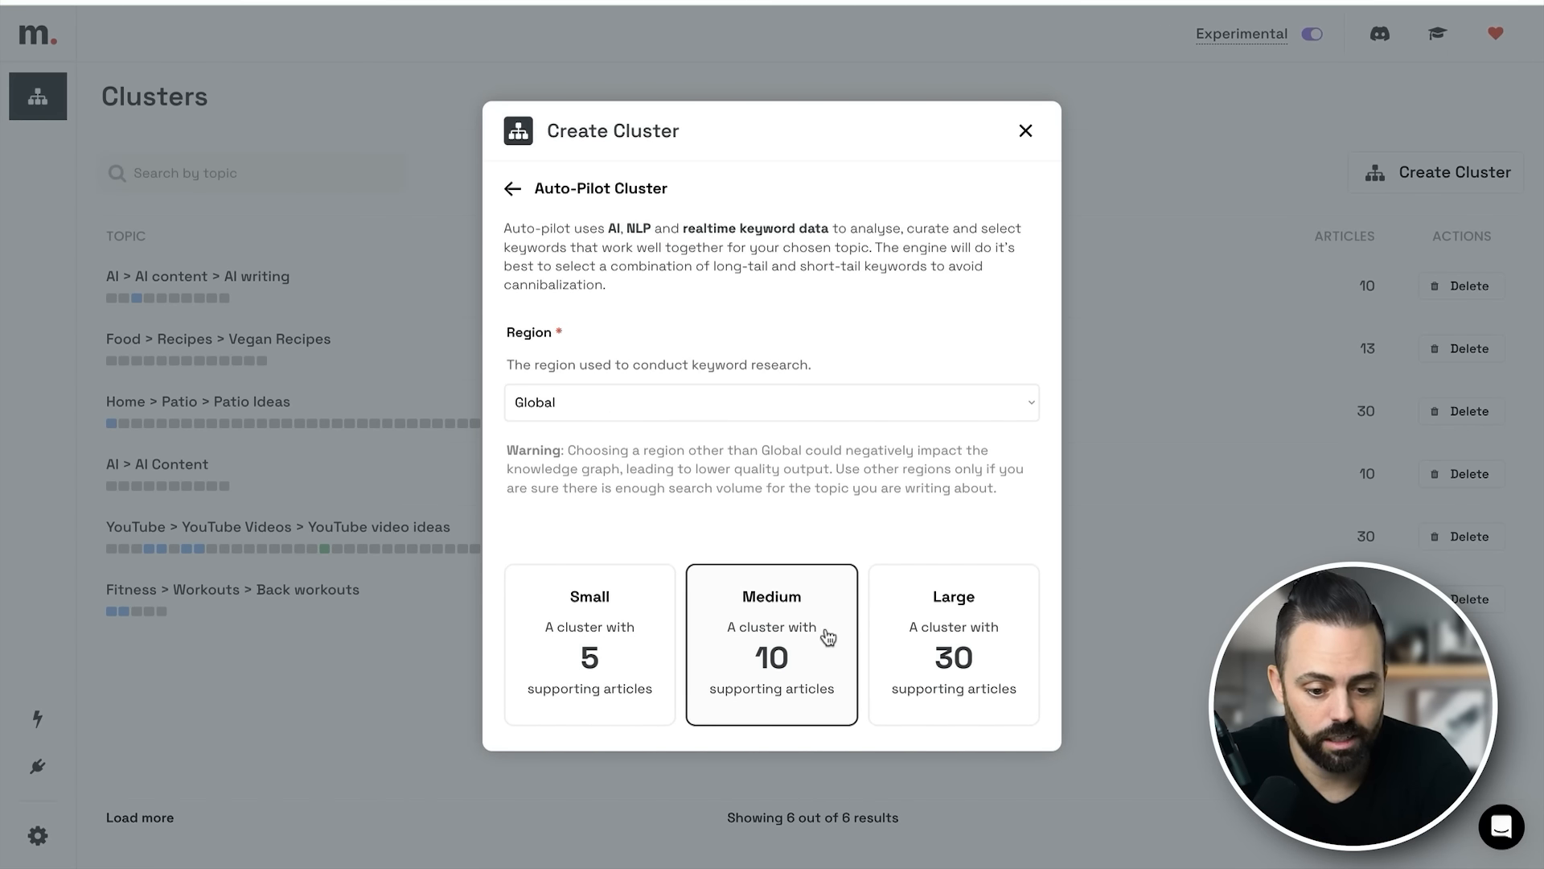
pyautogui.click(814, 637)
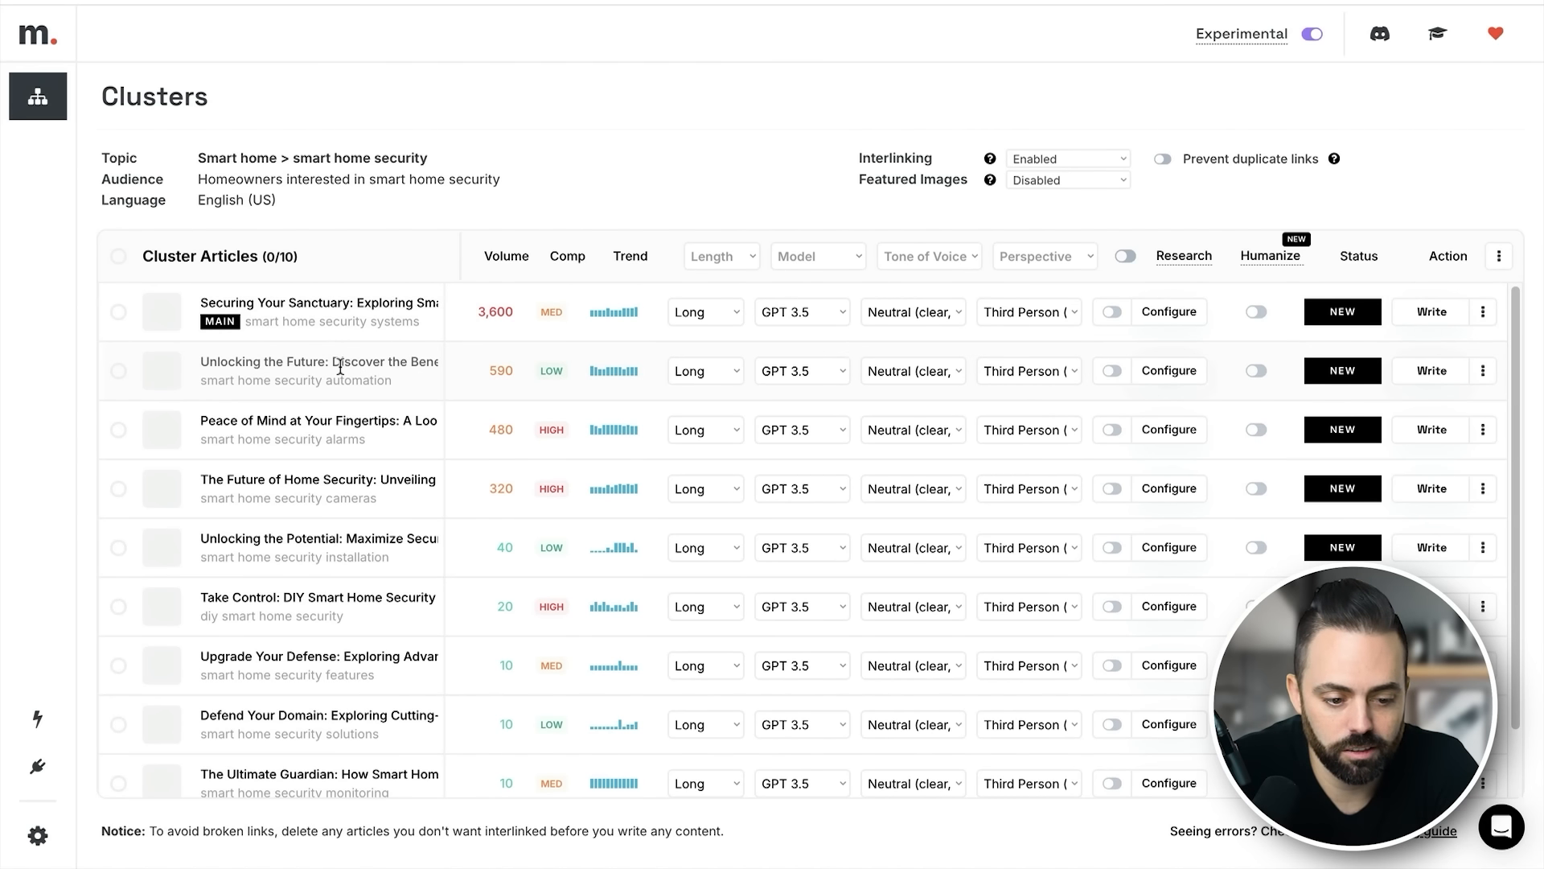
# - Review the smart home security cluster's article titles, keywords, search volumes and competition levels
pyautogui.scroll(-2, 390, 438)
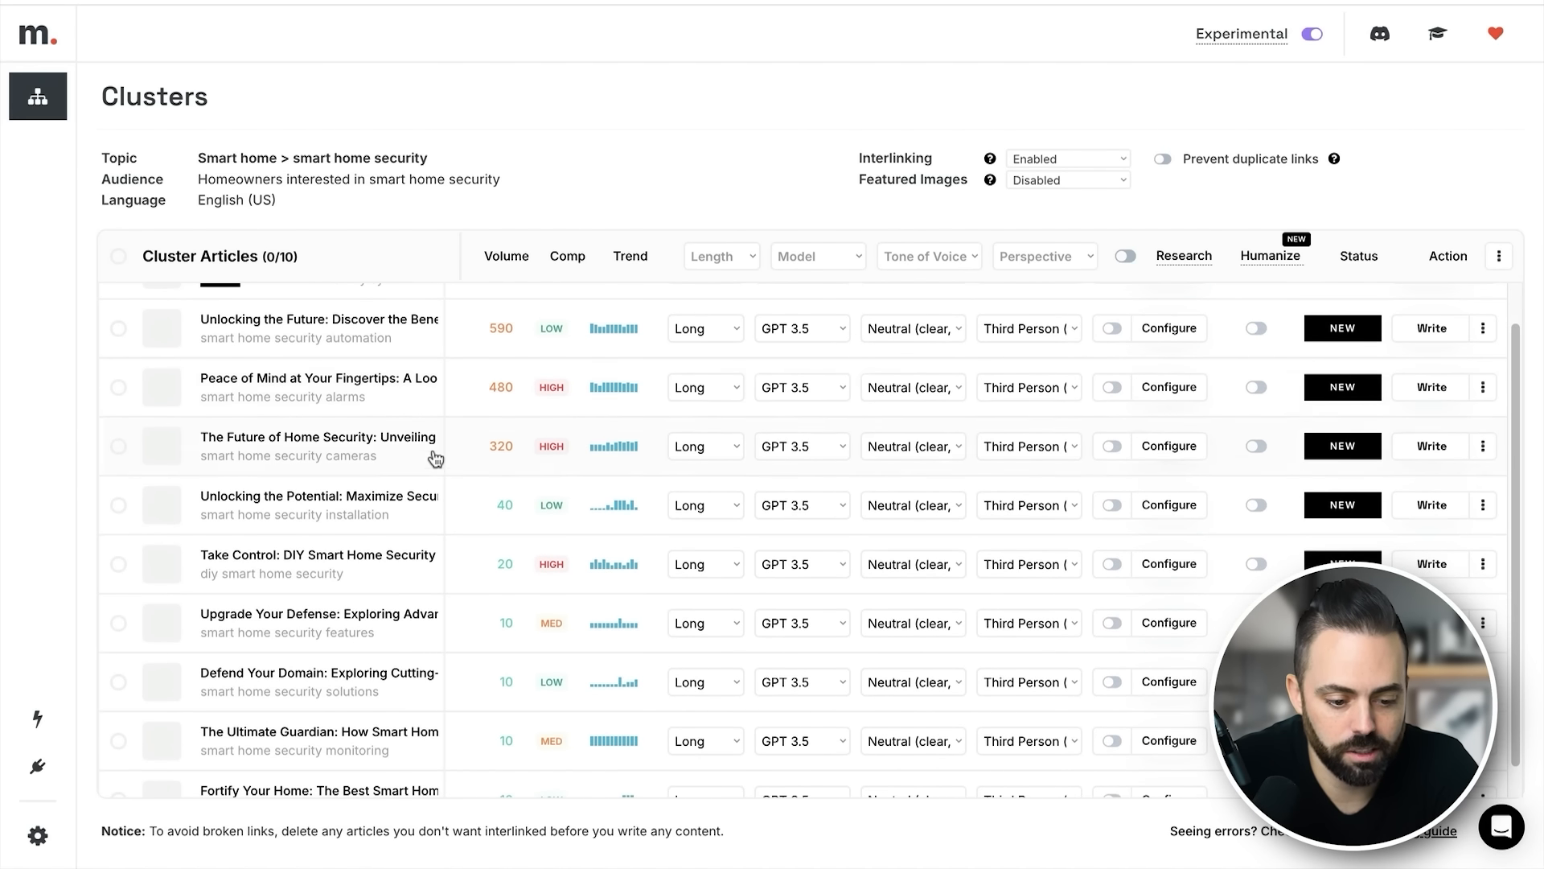
pyautogui.scroll(2, 426, 710)
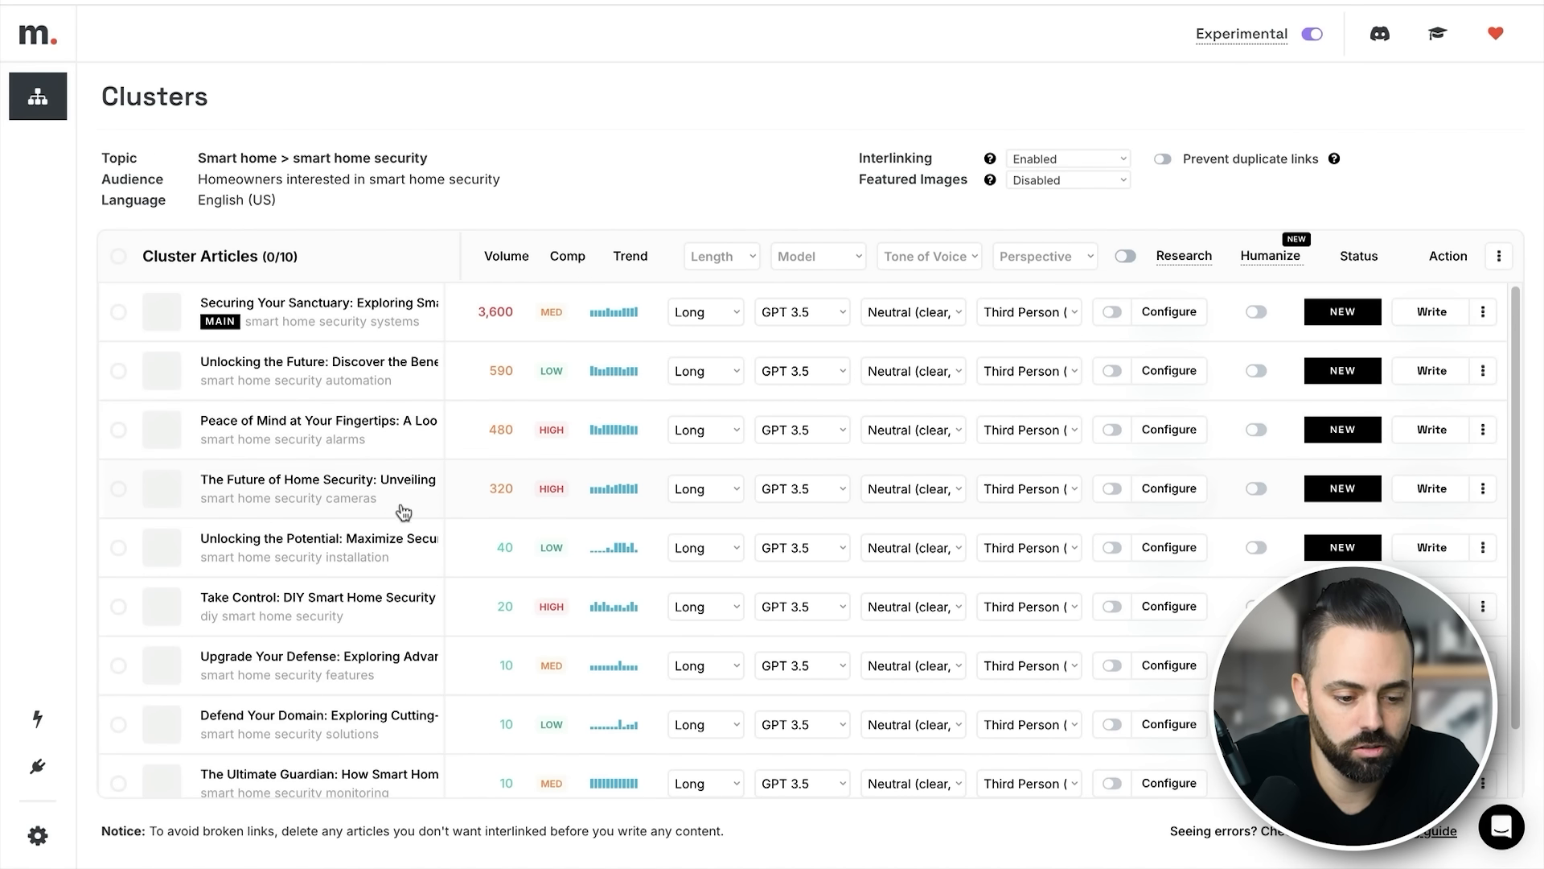
pyautogui.scroll(-1, 394, 545)
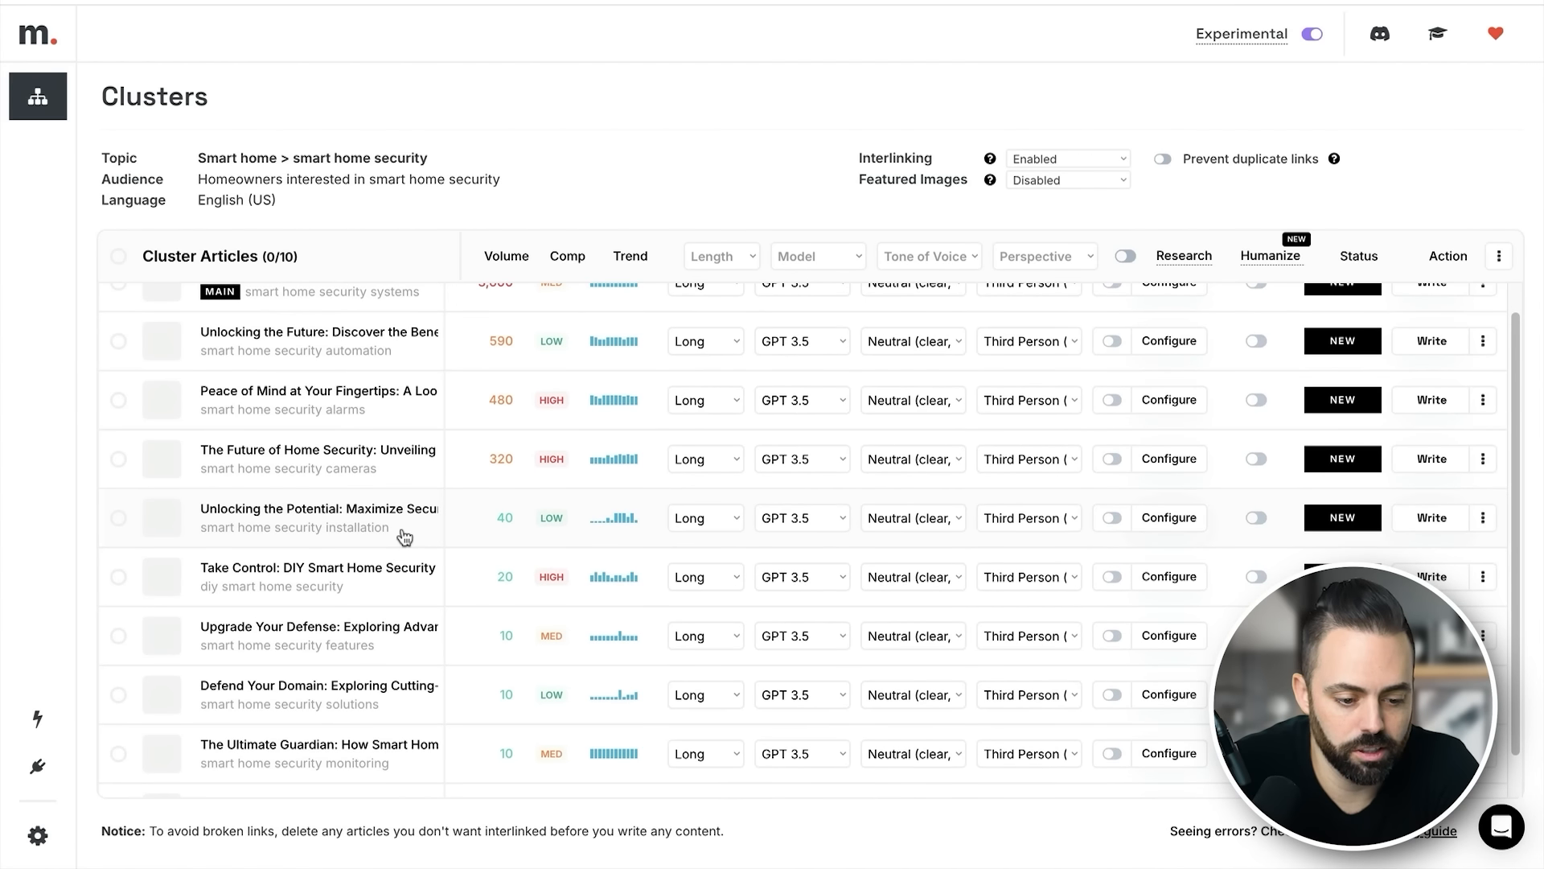
pyautogui.moveTo(404, 537); pyautogui.dragTo(230, 538)
pyautogui.click(204, 533)
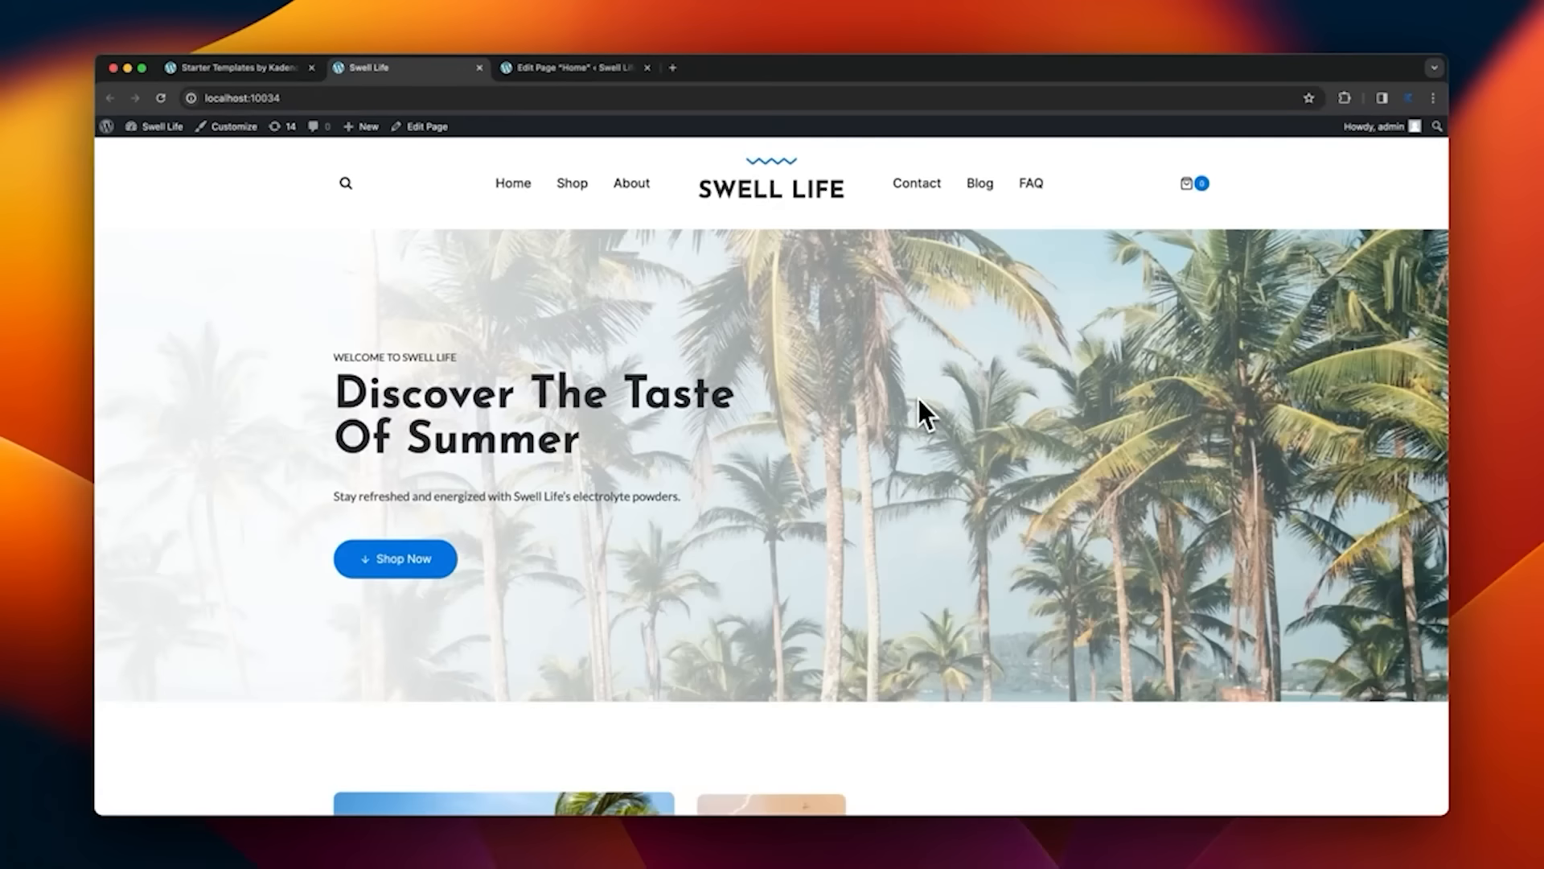
# - Look through the sections of the Swell Life homepage down to the customer review
pyautogui.scroll(-10, 917, 402)
pyautogui.scroll(-15, 909, 434)
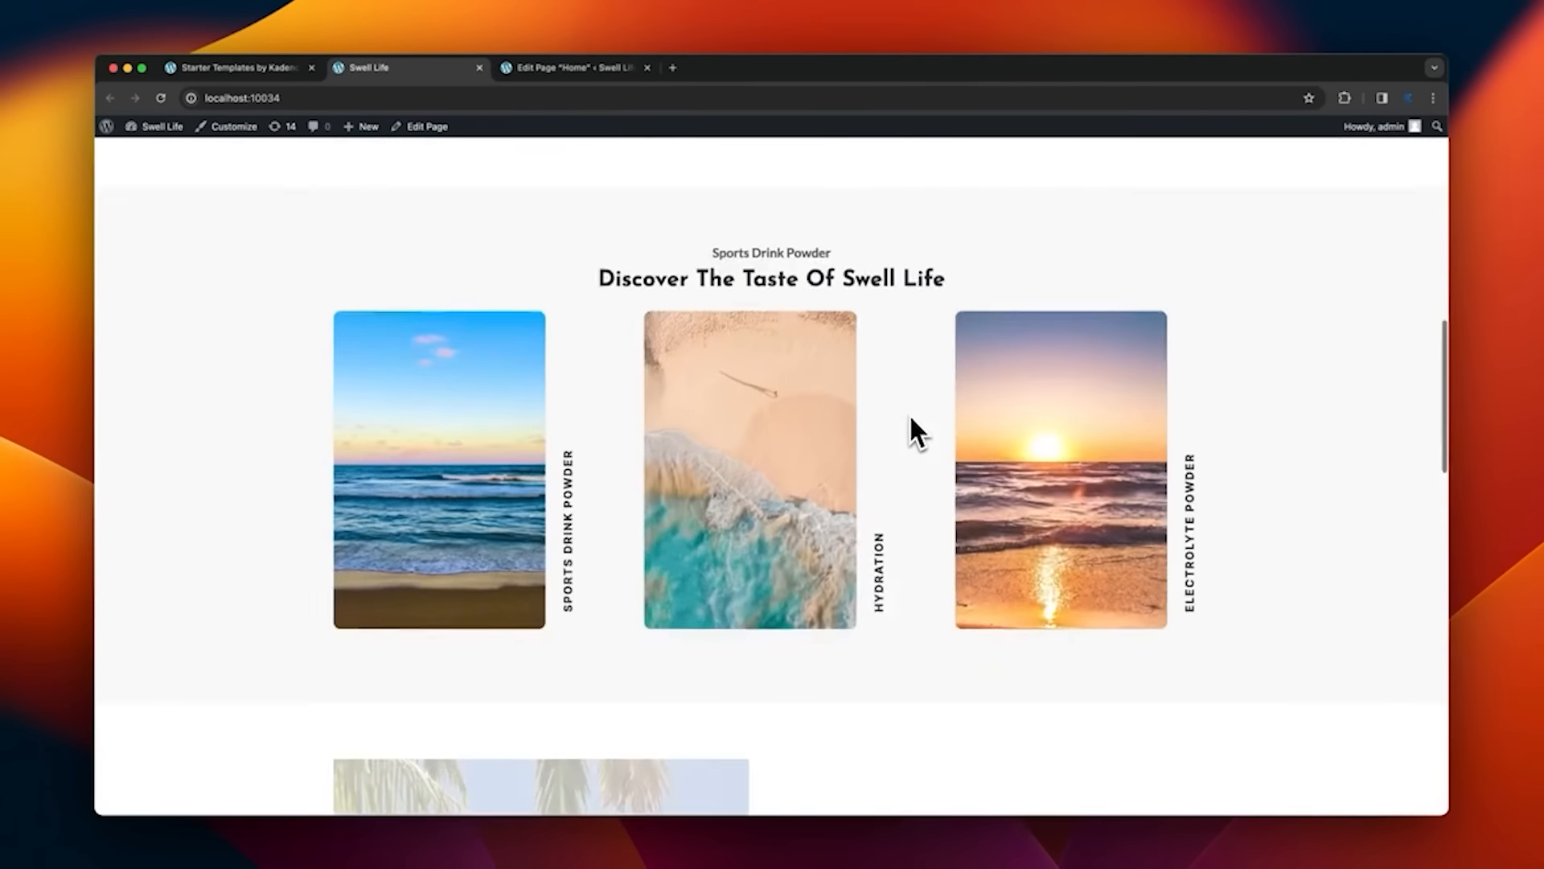
pyautogui.scroll(-4, 910, 416)
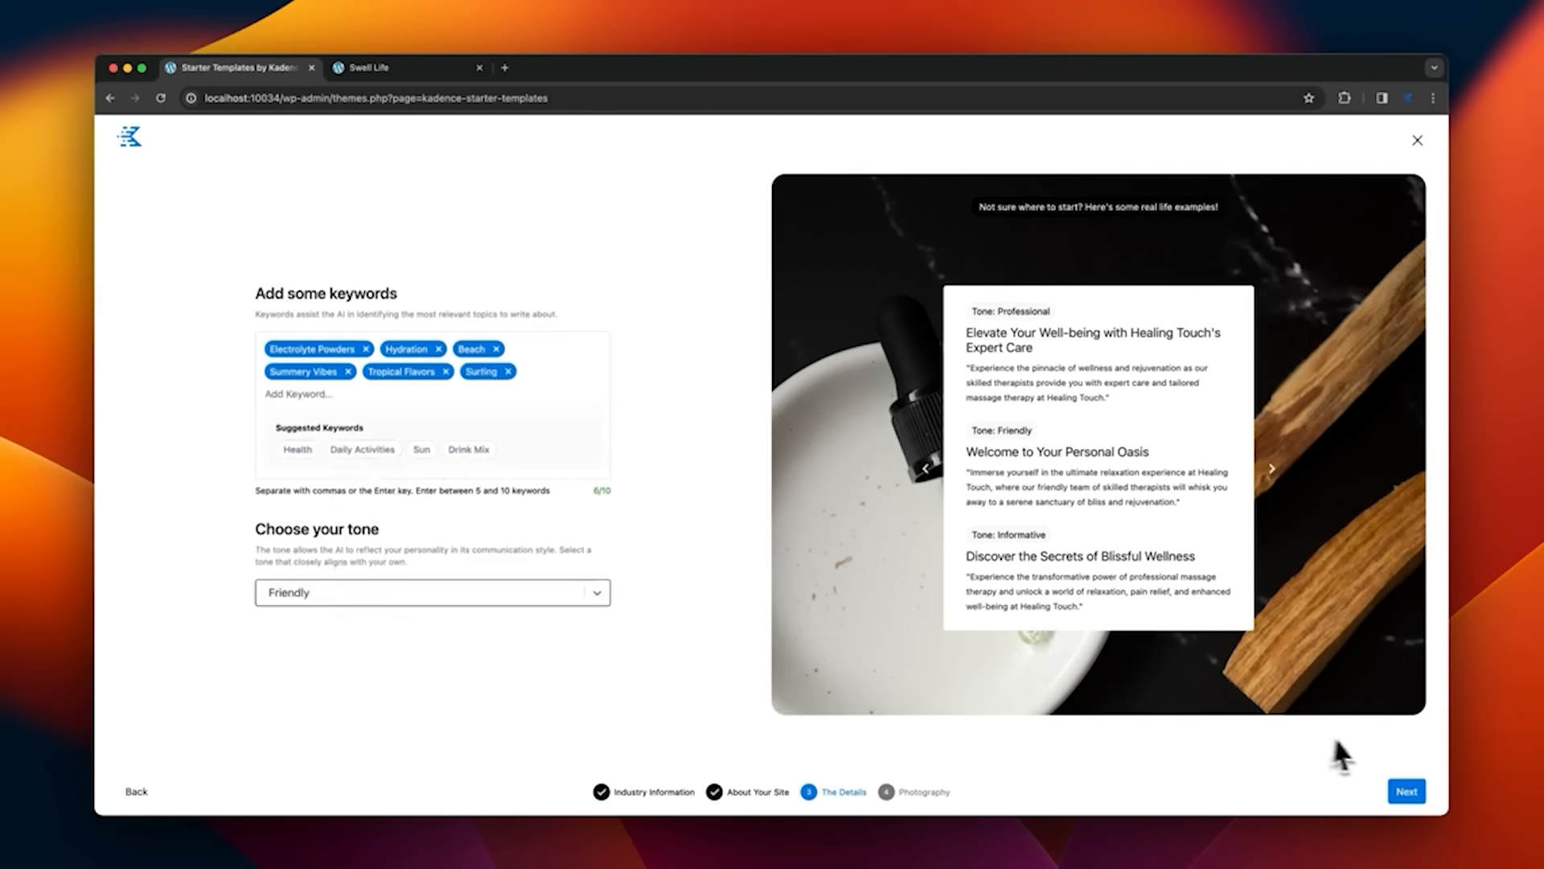
# - Continue with the beach-themed image collections and open the "Welcome to Swell Life" starter template with the red accents
pyautogui.click(1406, 790)
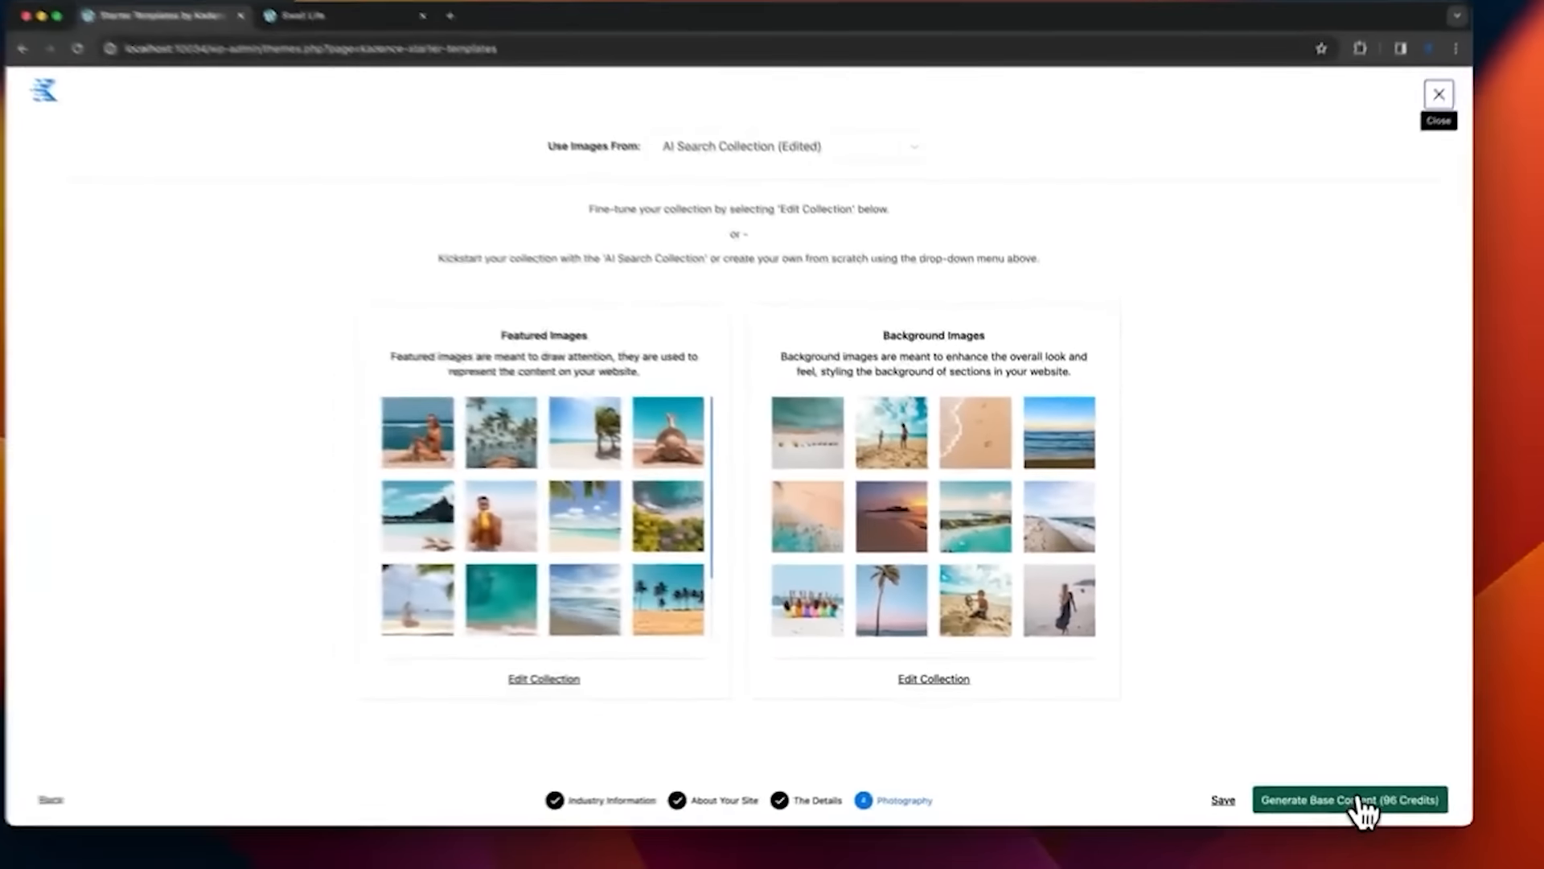
pyautogui.click(1359, 800)
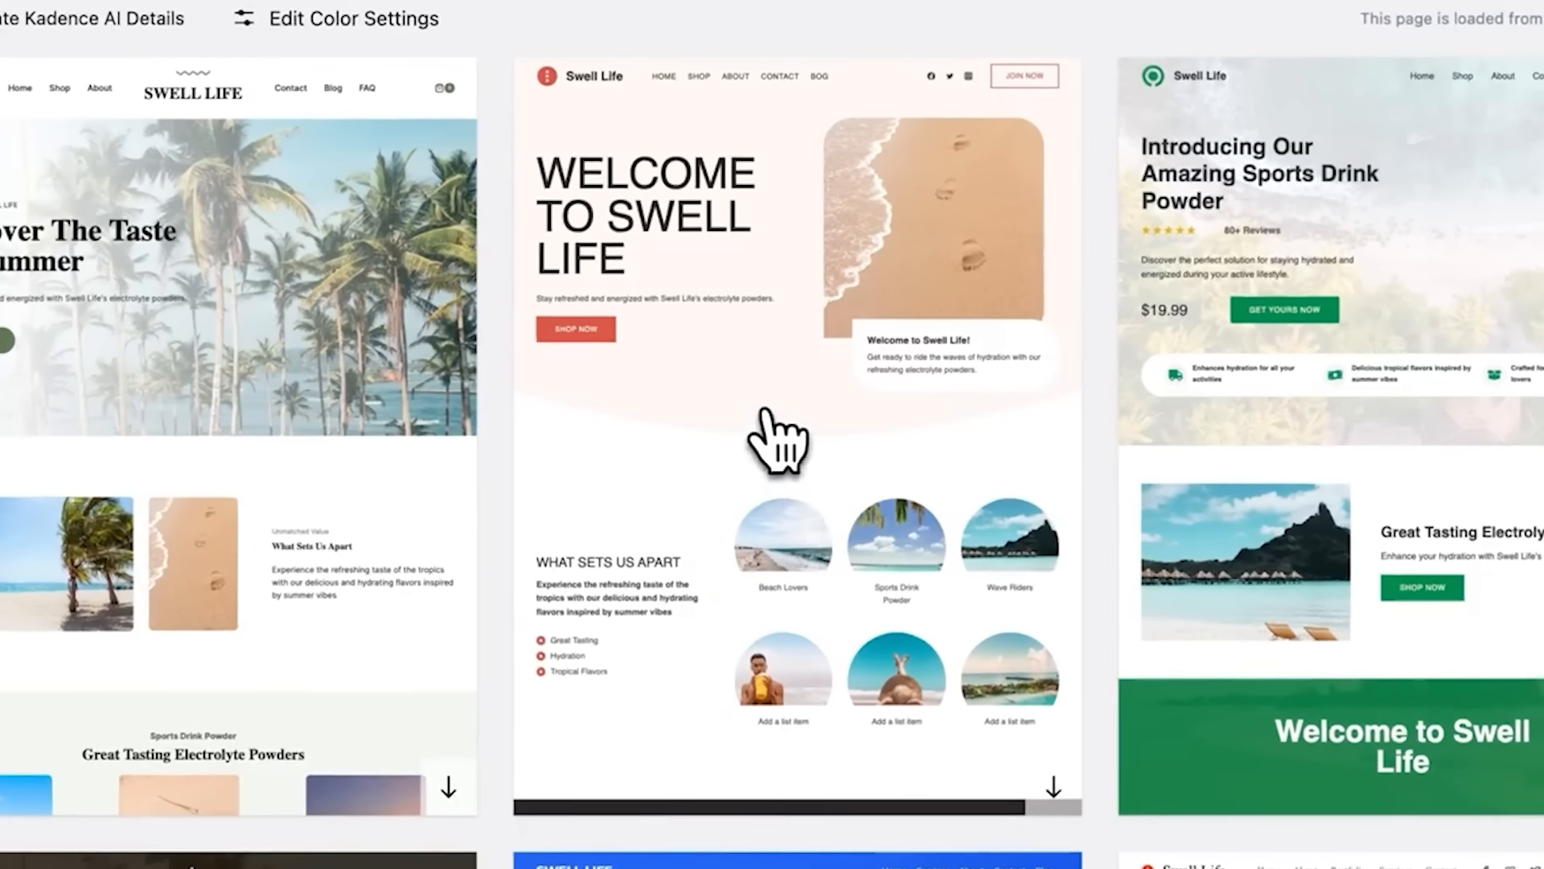
pyautogui.click(776, 441)
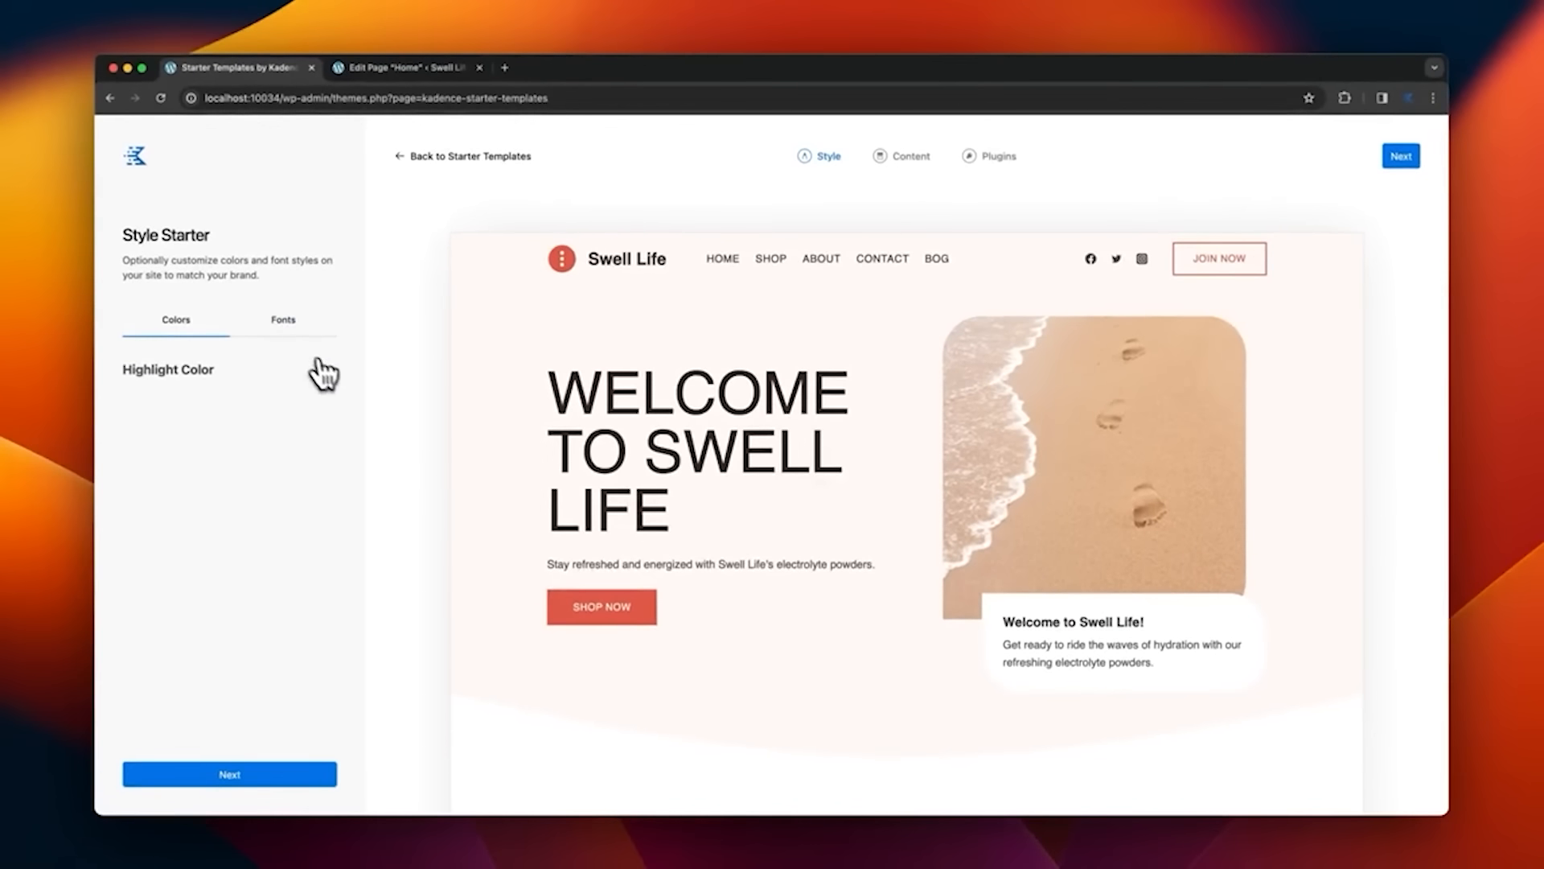
# - Adjust the highlight color of the Swell Life starter template in its style settings
pyautogui.click(291, 368)
pyautogui.click(130, 339)
pyautogui.click(152, 340)
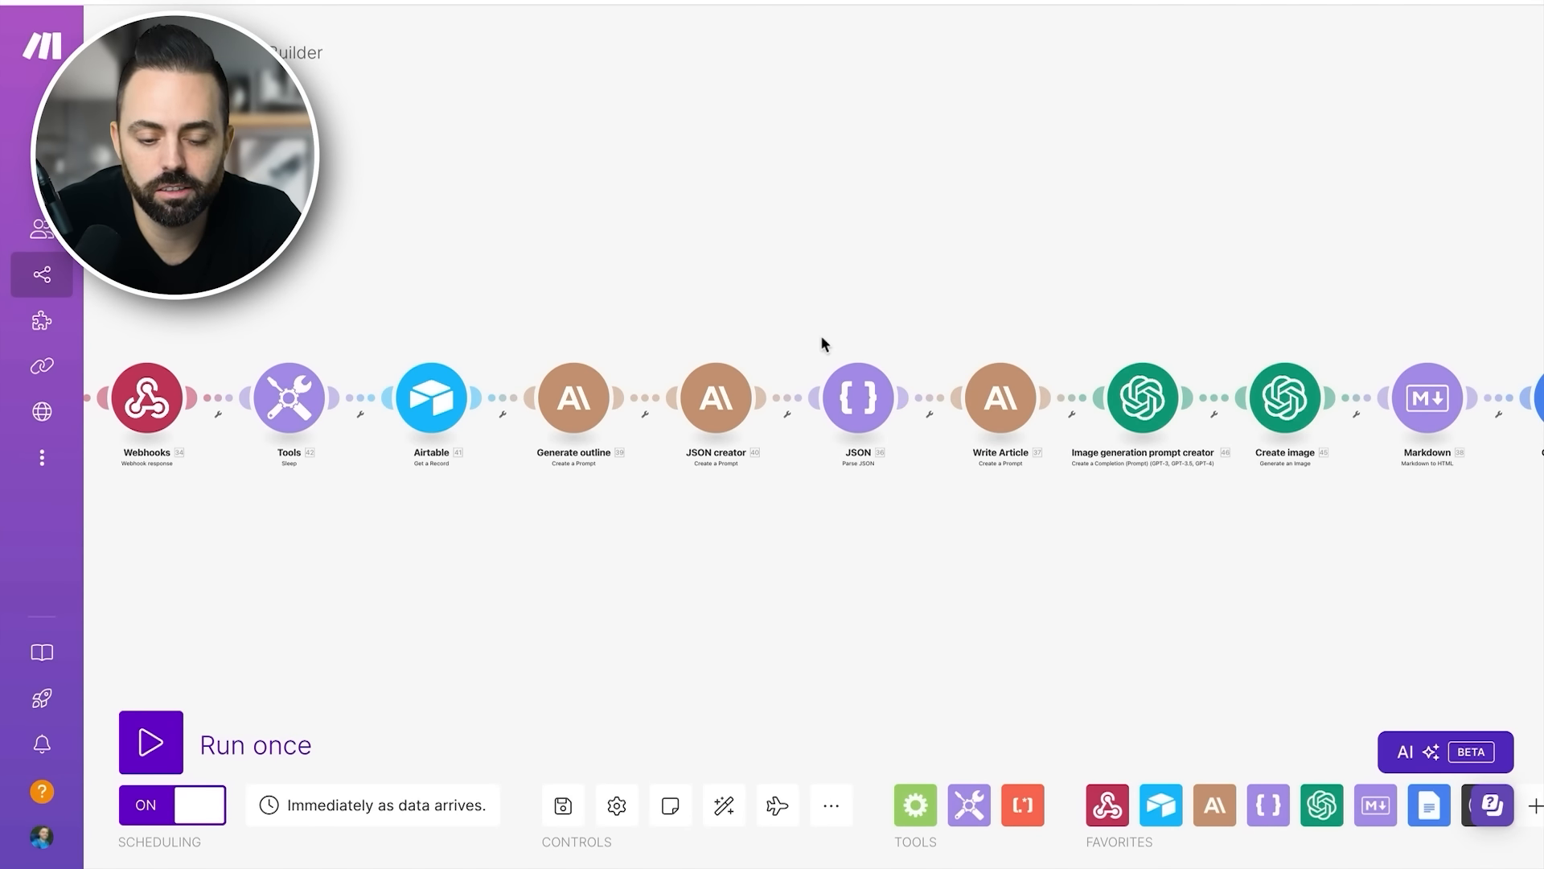
# - In Make, examine the blog post scenario's module chain from the first webhook through to the WordPress module
pyautogui.scroll(-2, 432, 419)
pyautogui.scroll(-2, 179, 414)
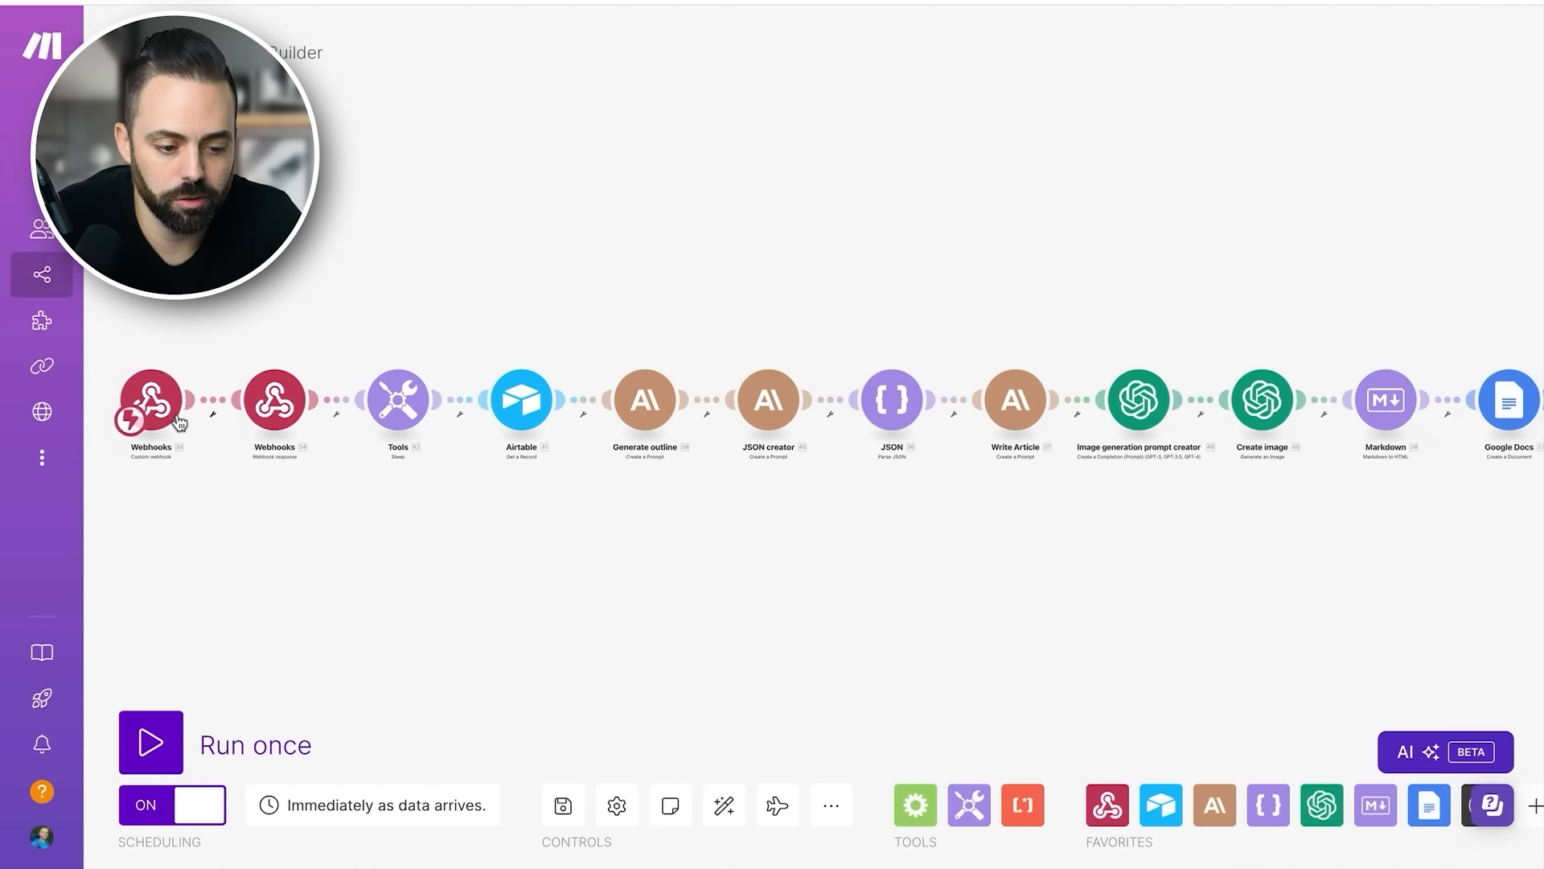
pyautogui.hscroll(5, 411, 418)
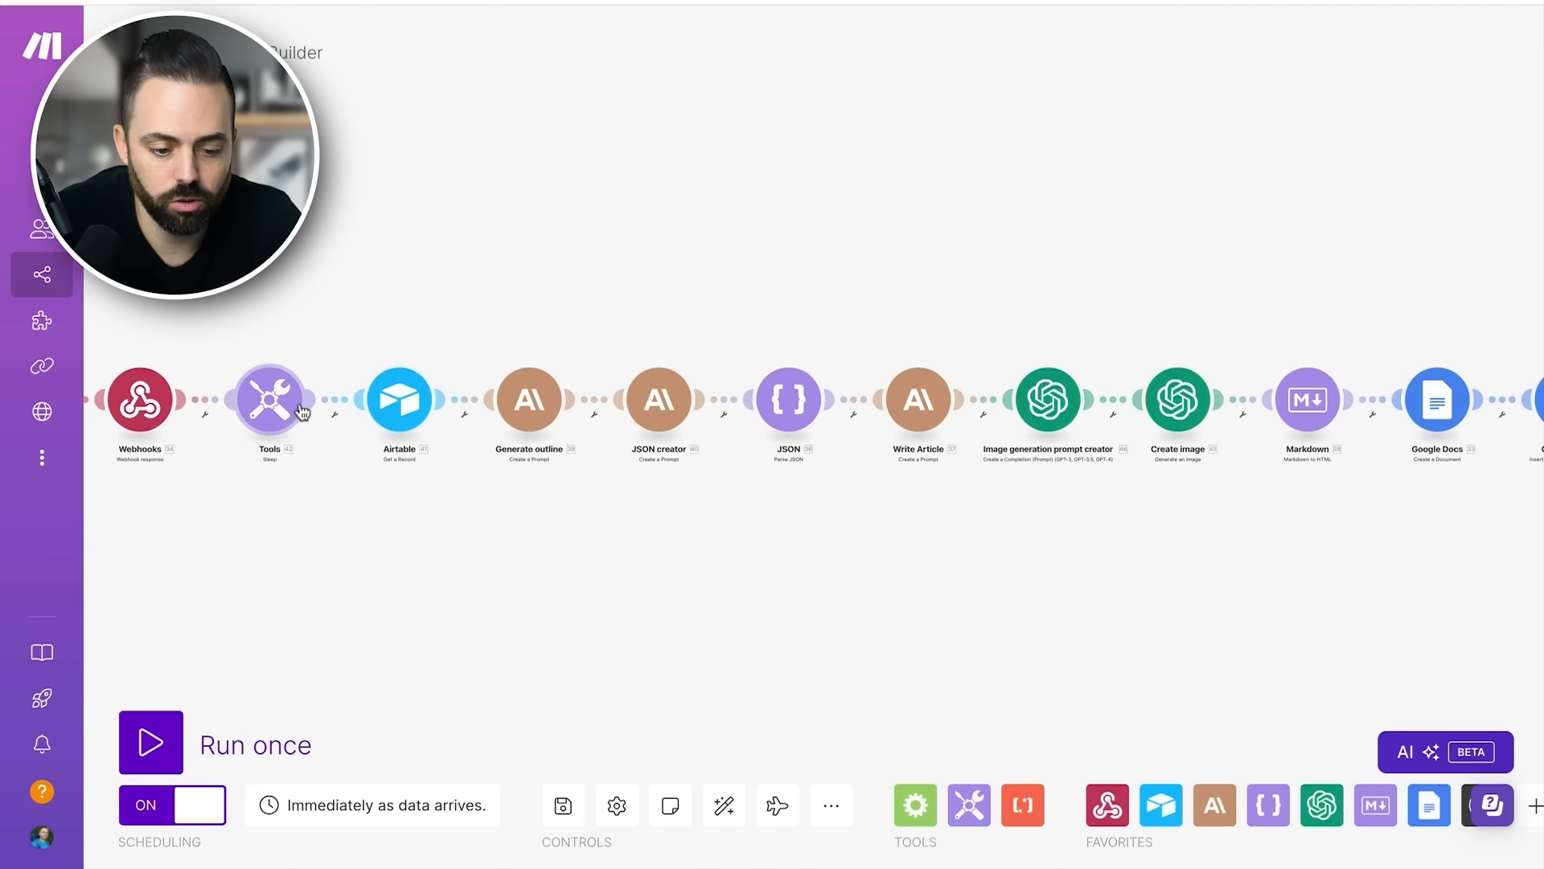
pyautogui.hscroll(5, 410, 412)
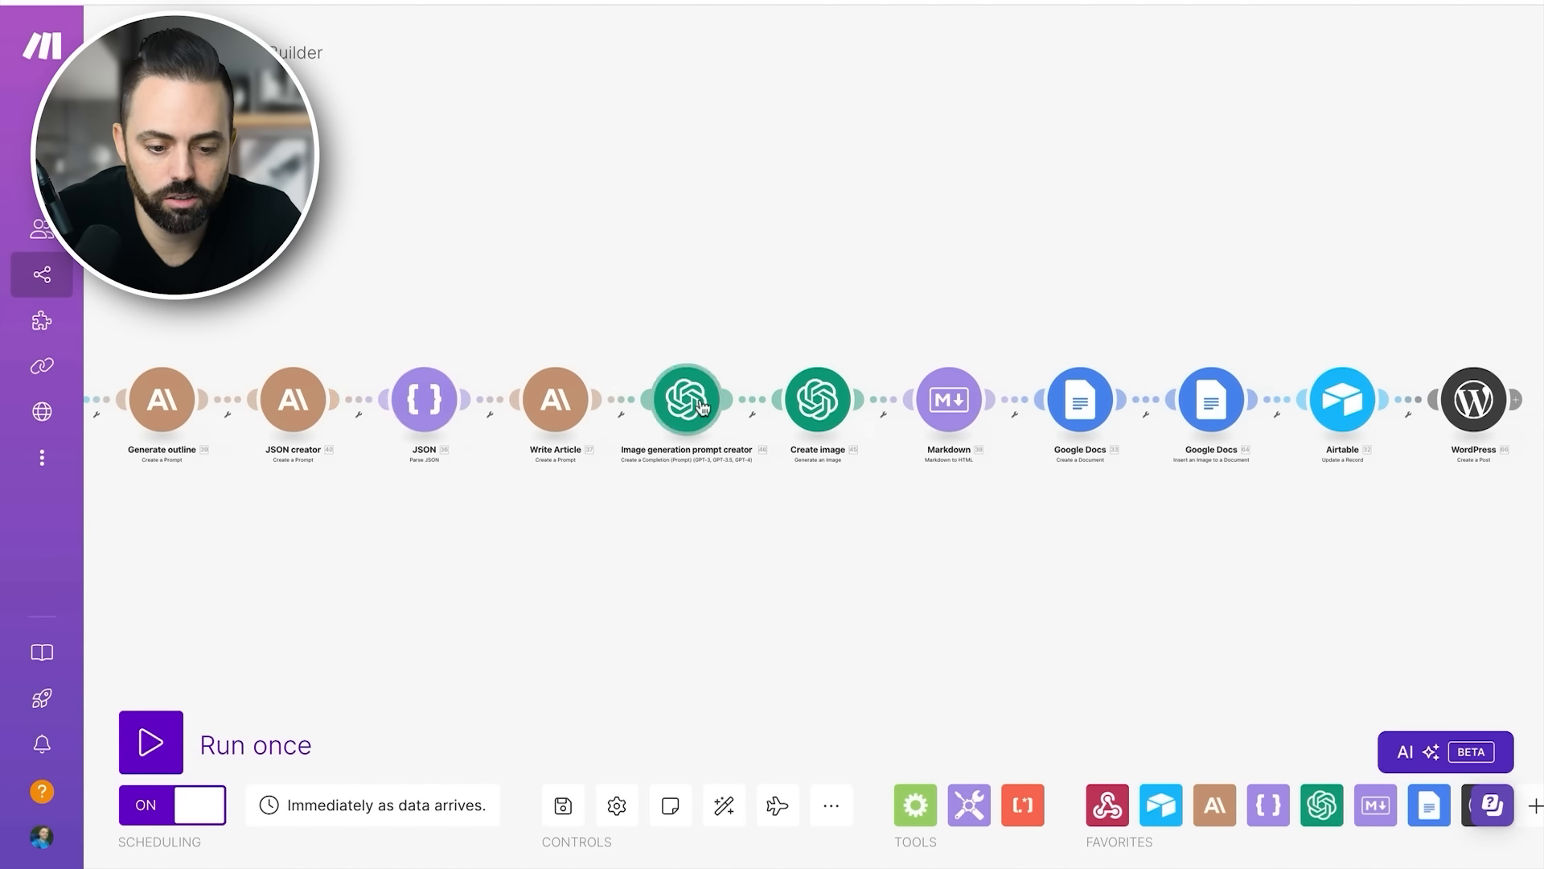
pyautogui.hscroll(4, 636, 407)
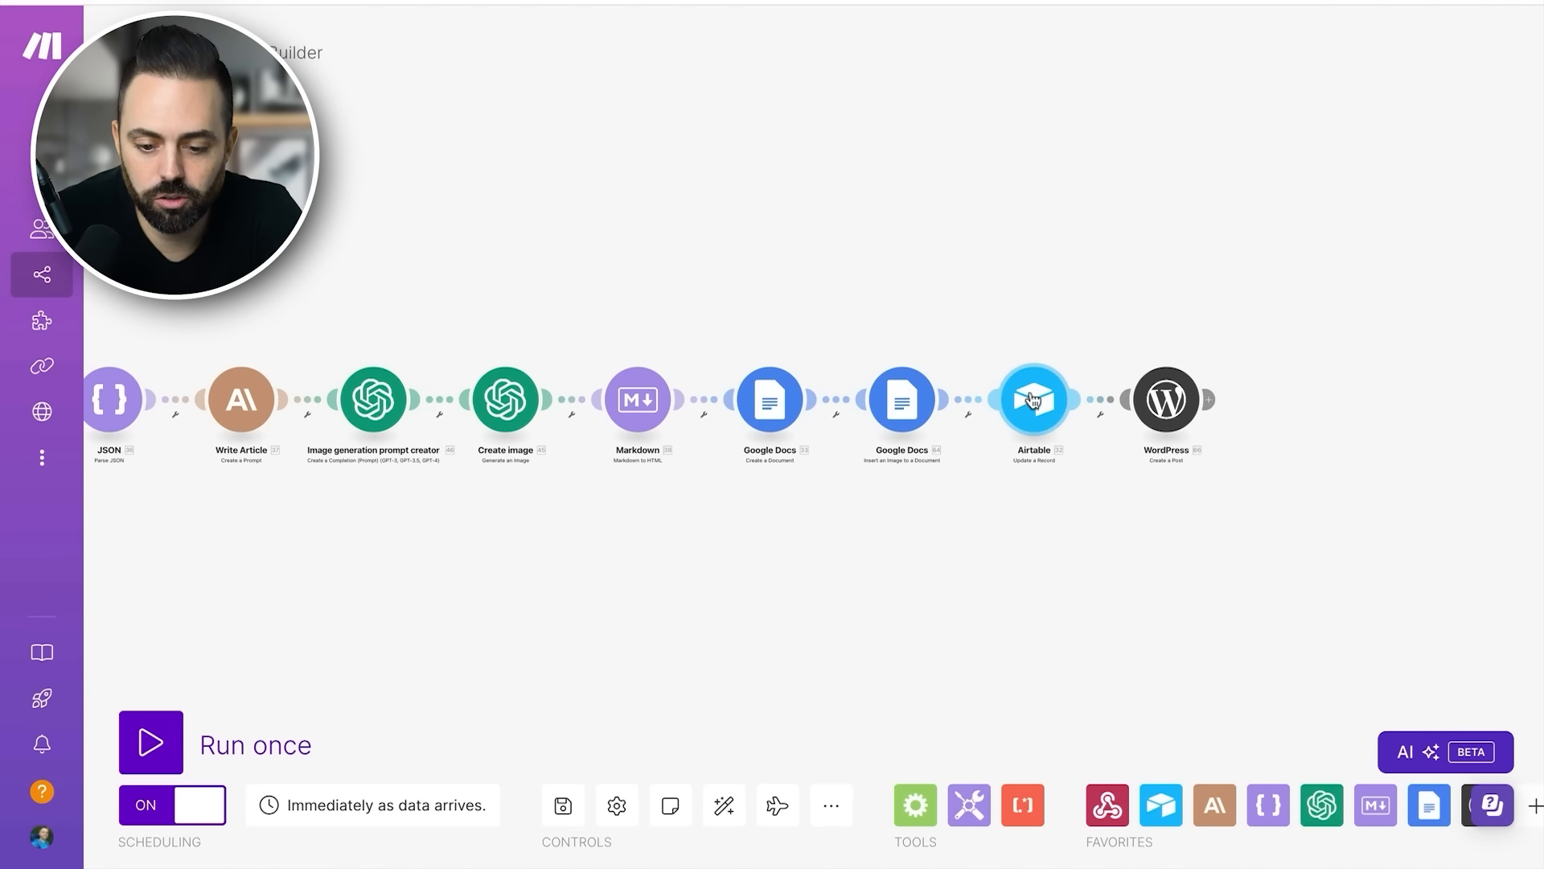
# - Inspect the connection of the WordPress Create a Post module at the scenario's end, then close its settings
pyautogui.scroll(3, 1032, 394)
pyautogui.scroll(1, 1032, 399)
pyautogui.hscroll(3, 1049, 426)
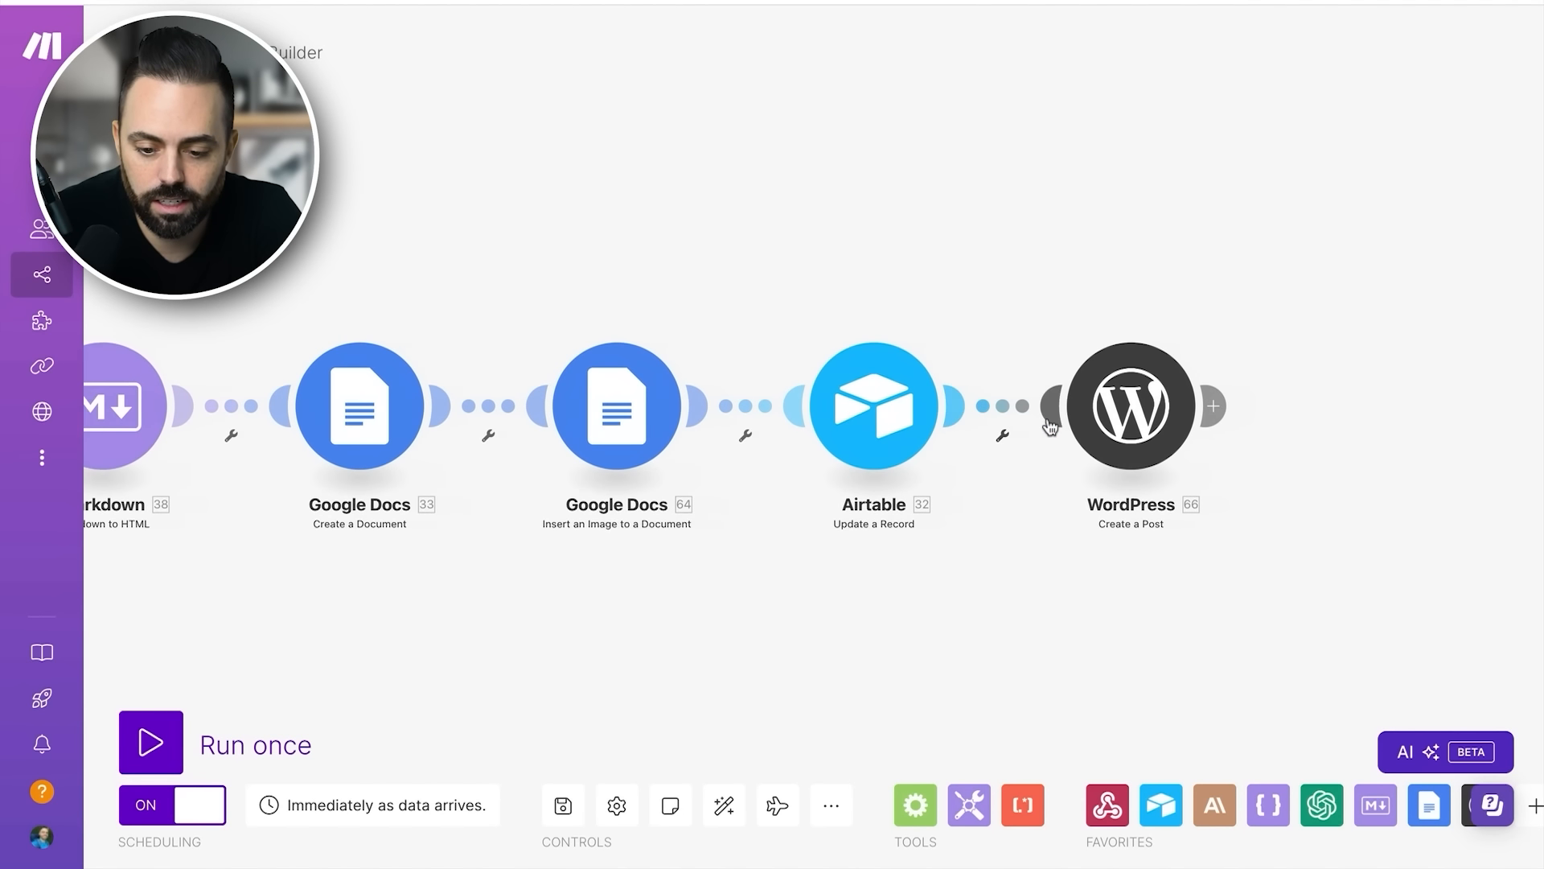
pyautogui.click(1123, 404)
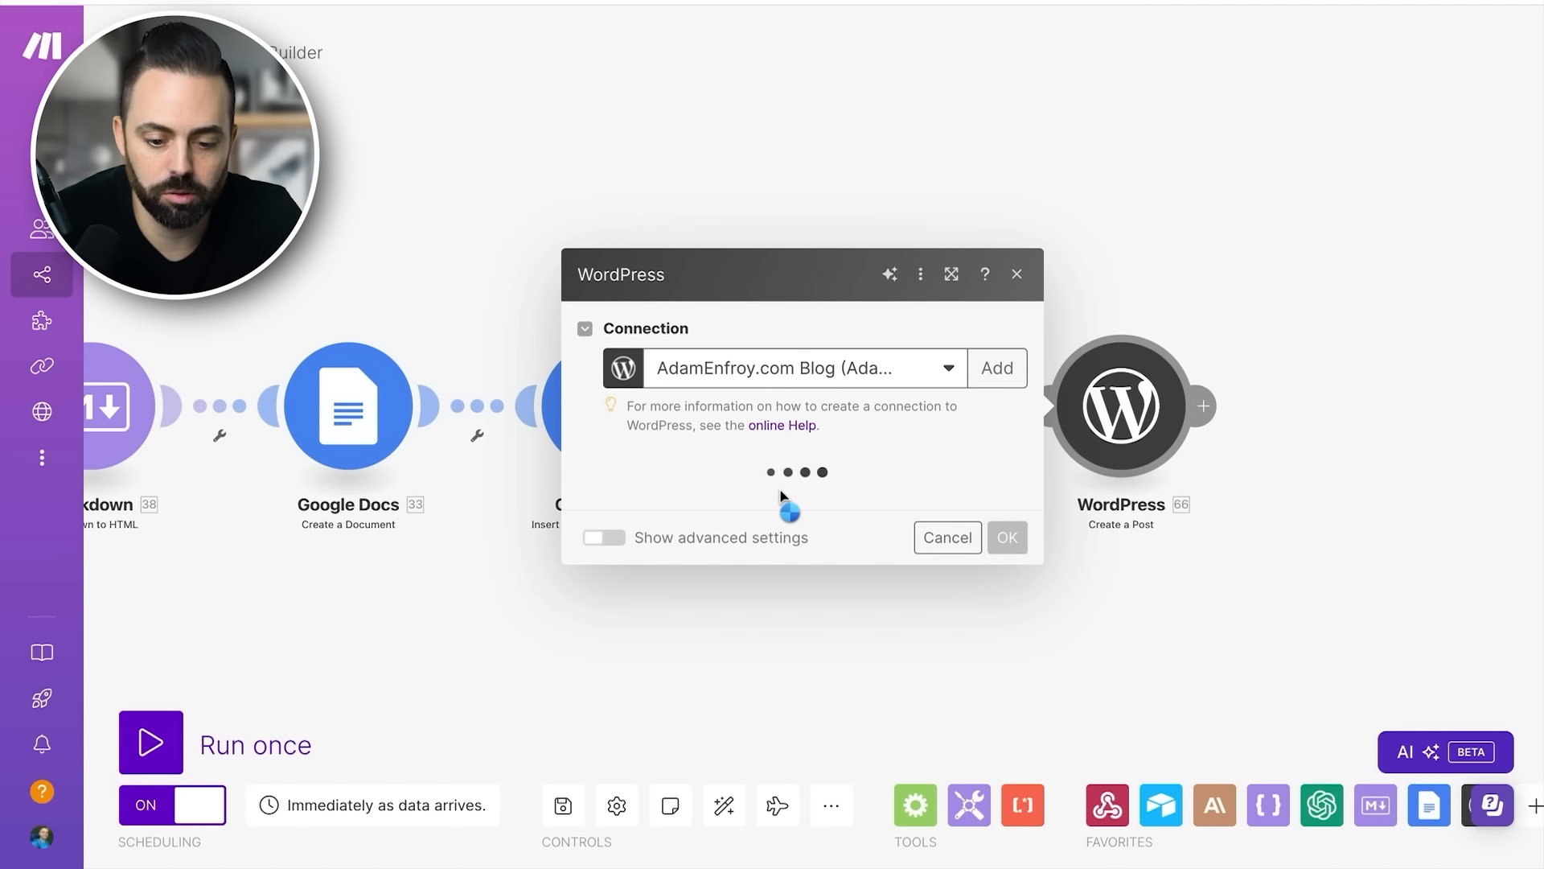
pyautogui.click(1016, 274)
# - Inspect the Airtable Update a Record module's field mappings and the items available for its Record ID, then close its settings
pyautogui.click(858, 420)
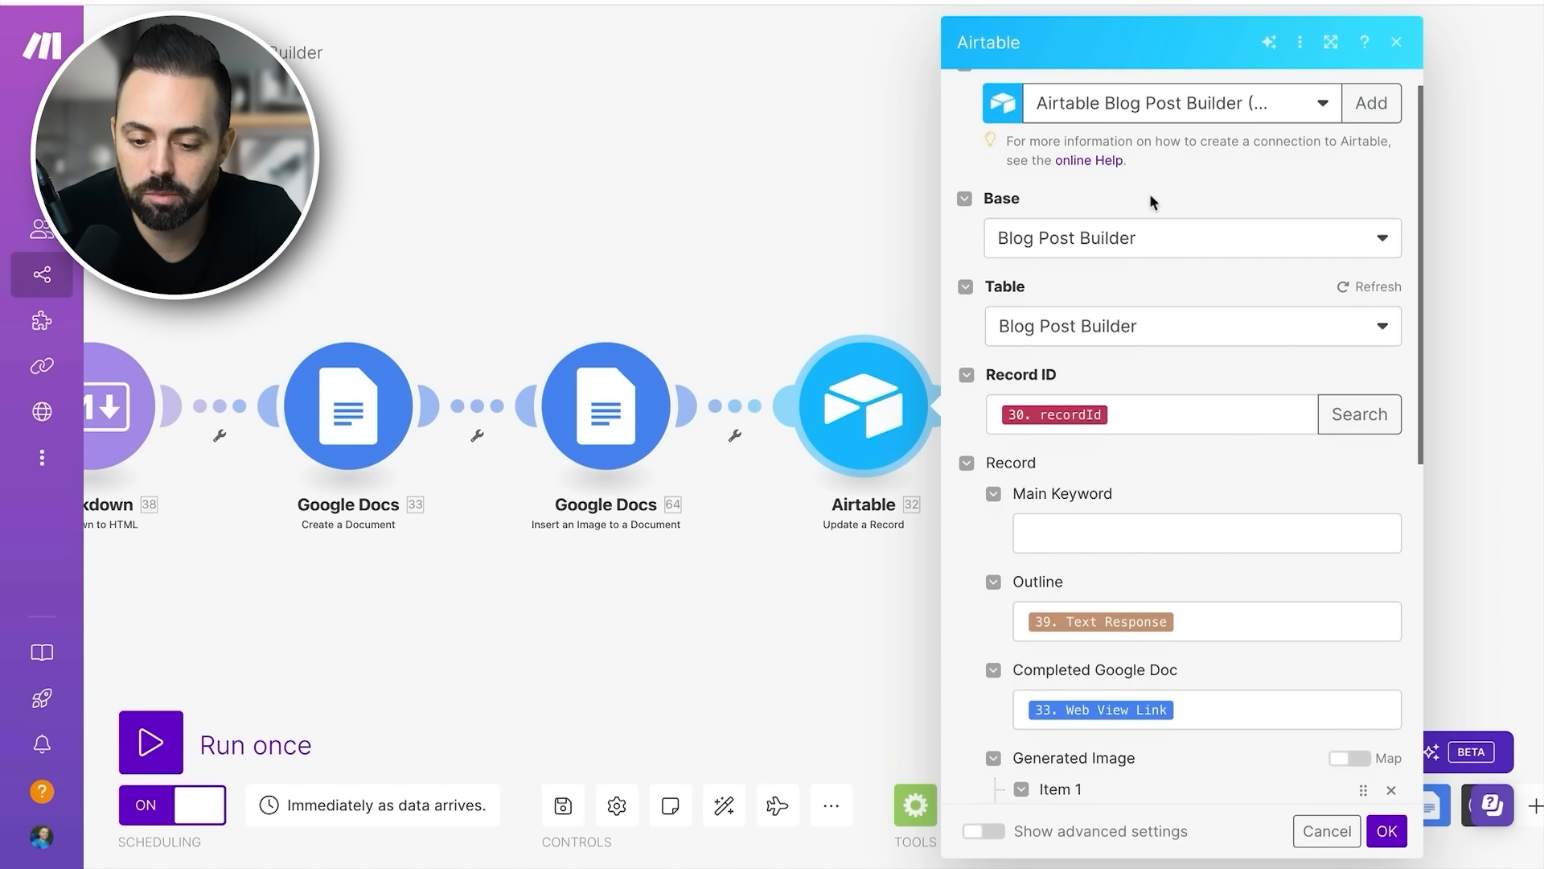
pyautogui.click(1166, 411)
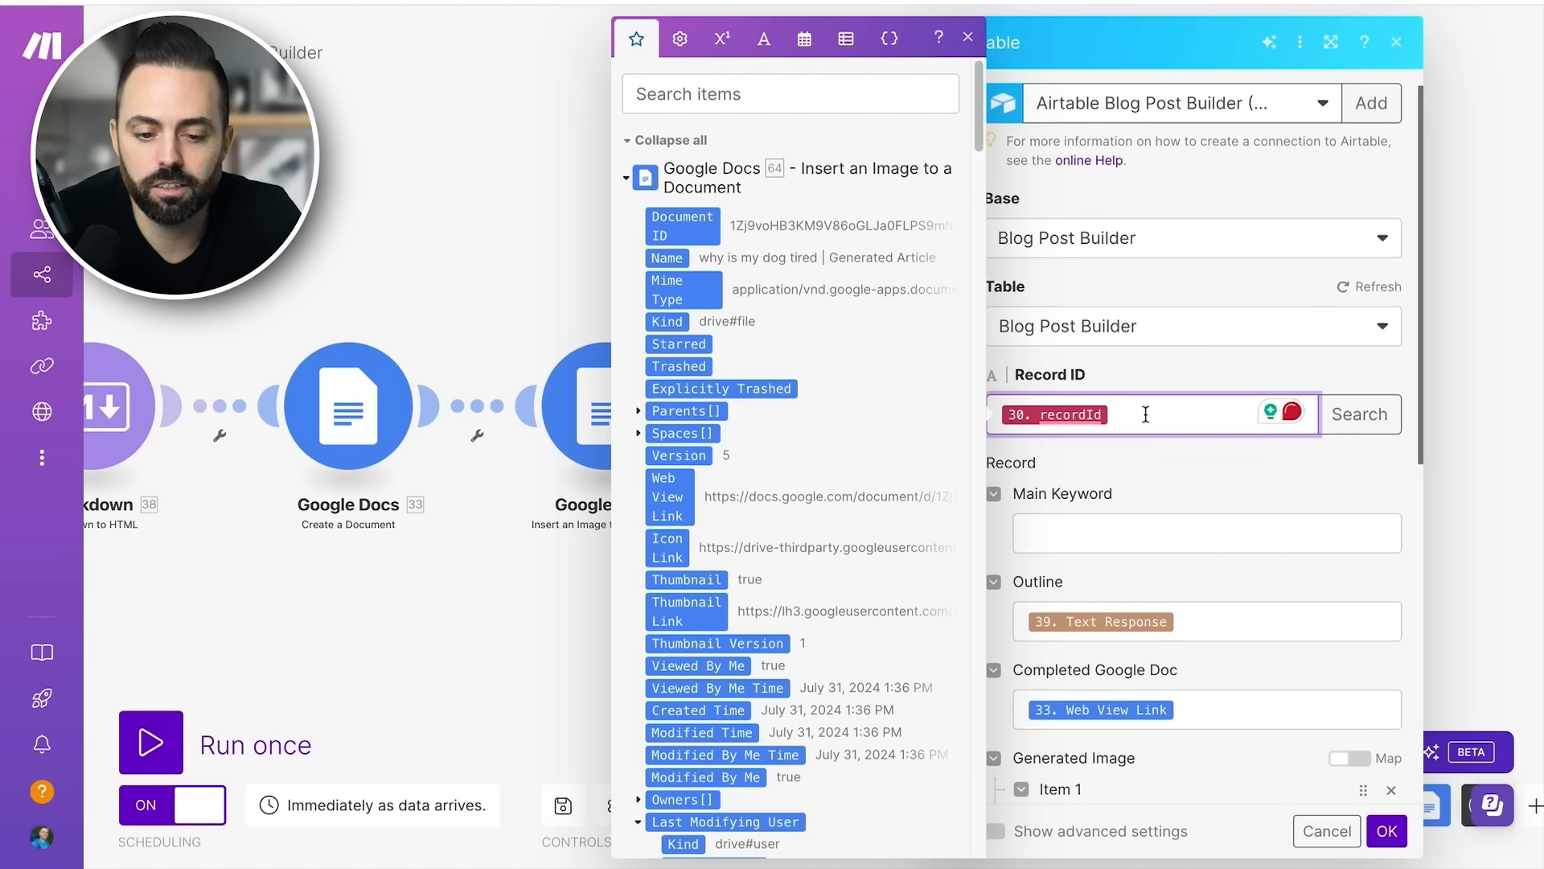
pyautogui.scroll(-5, 832, 379)
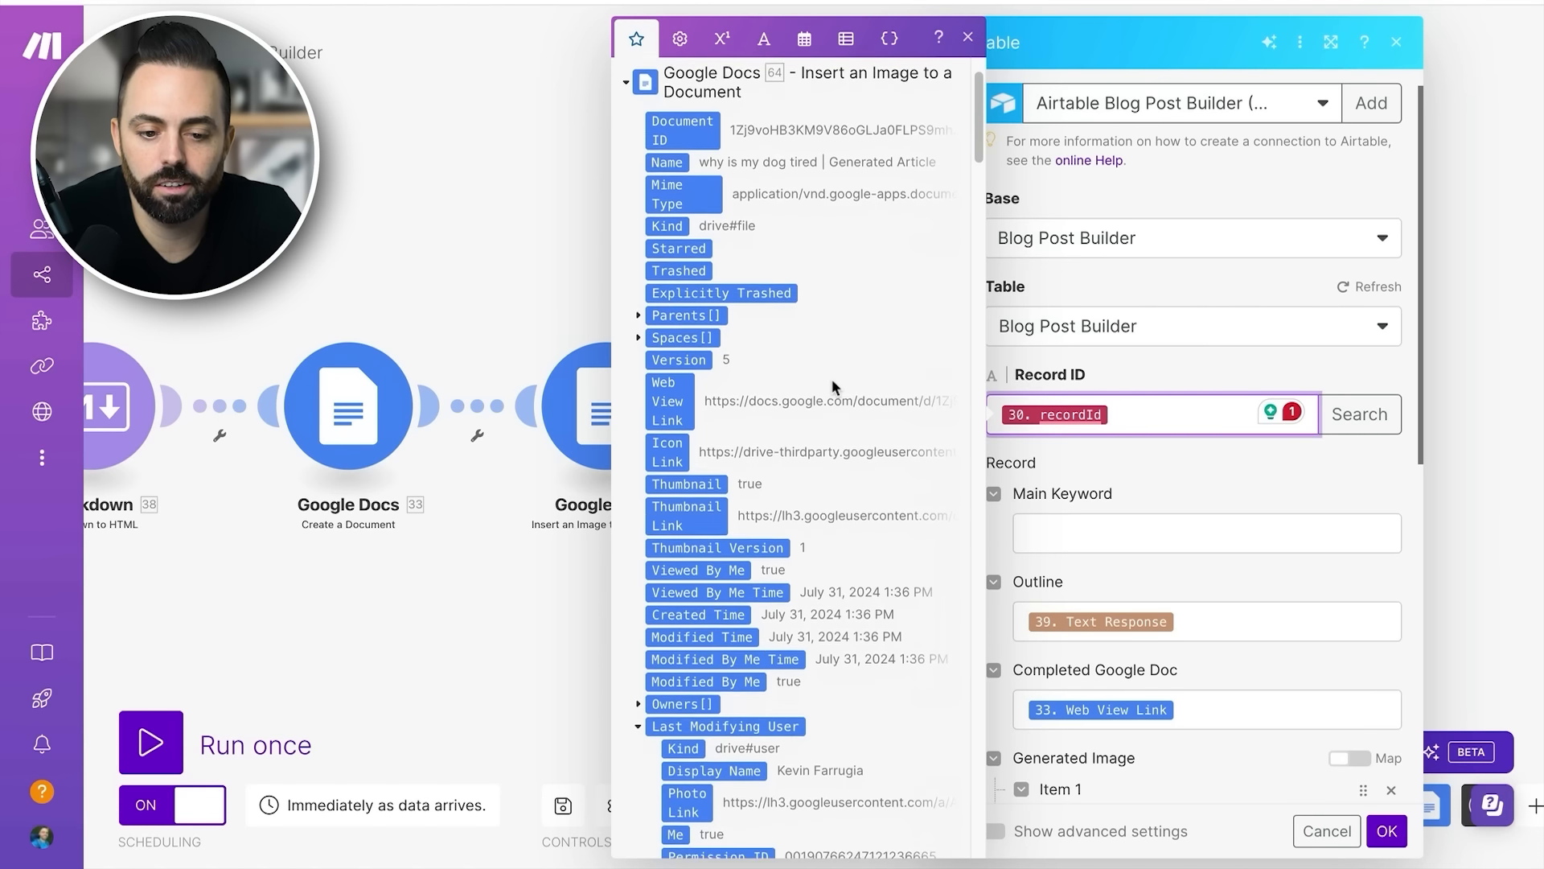
pyautogui.scroll(-20, 831, 379)
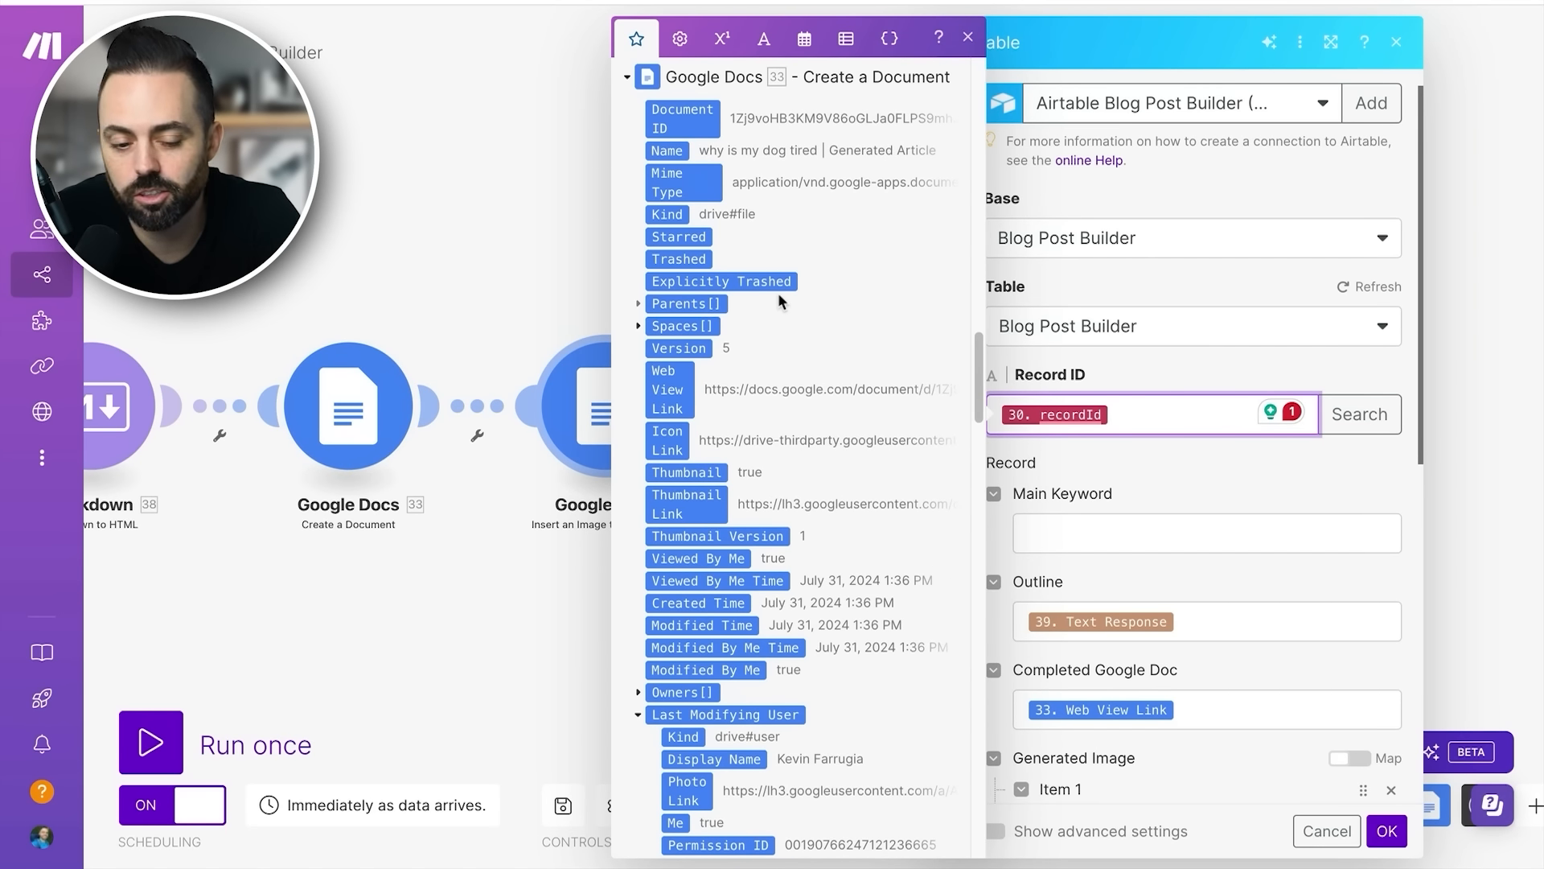
pyautogui.scroll(-5, 775, 440)
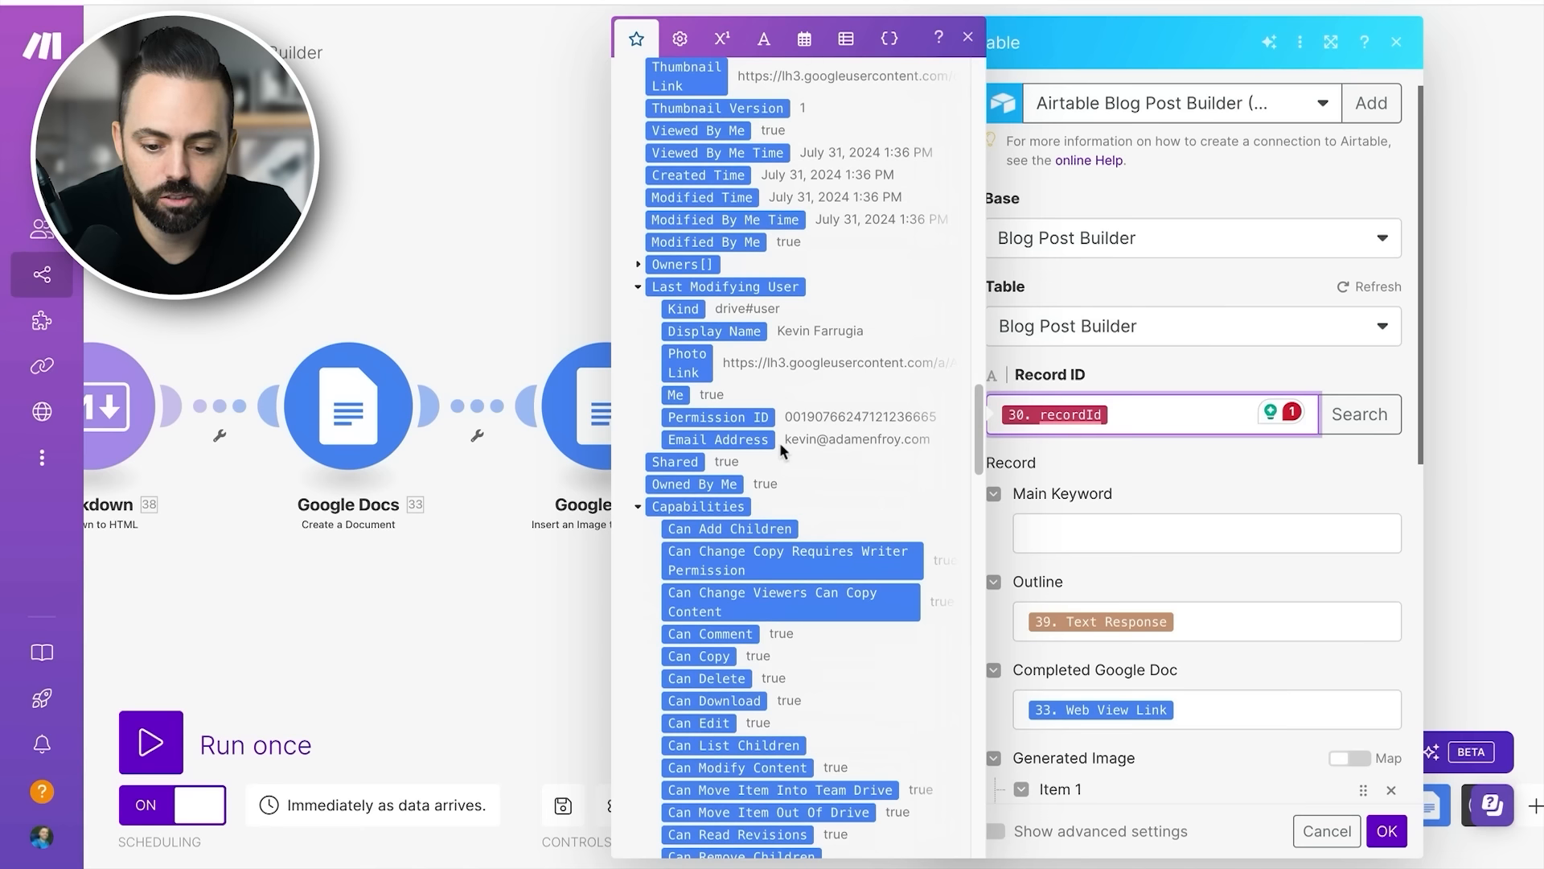
pyautogui.click(1315, 364)
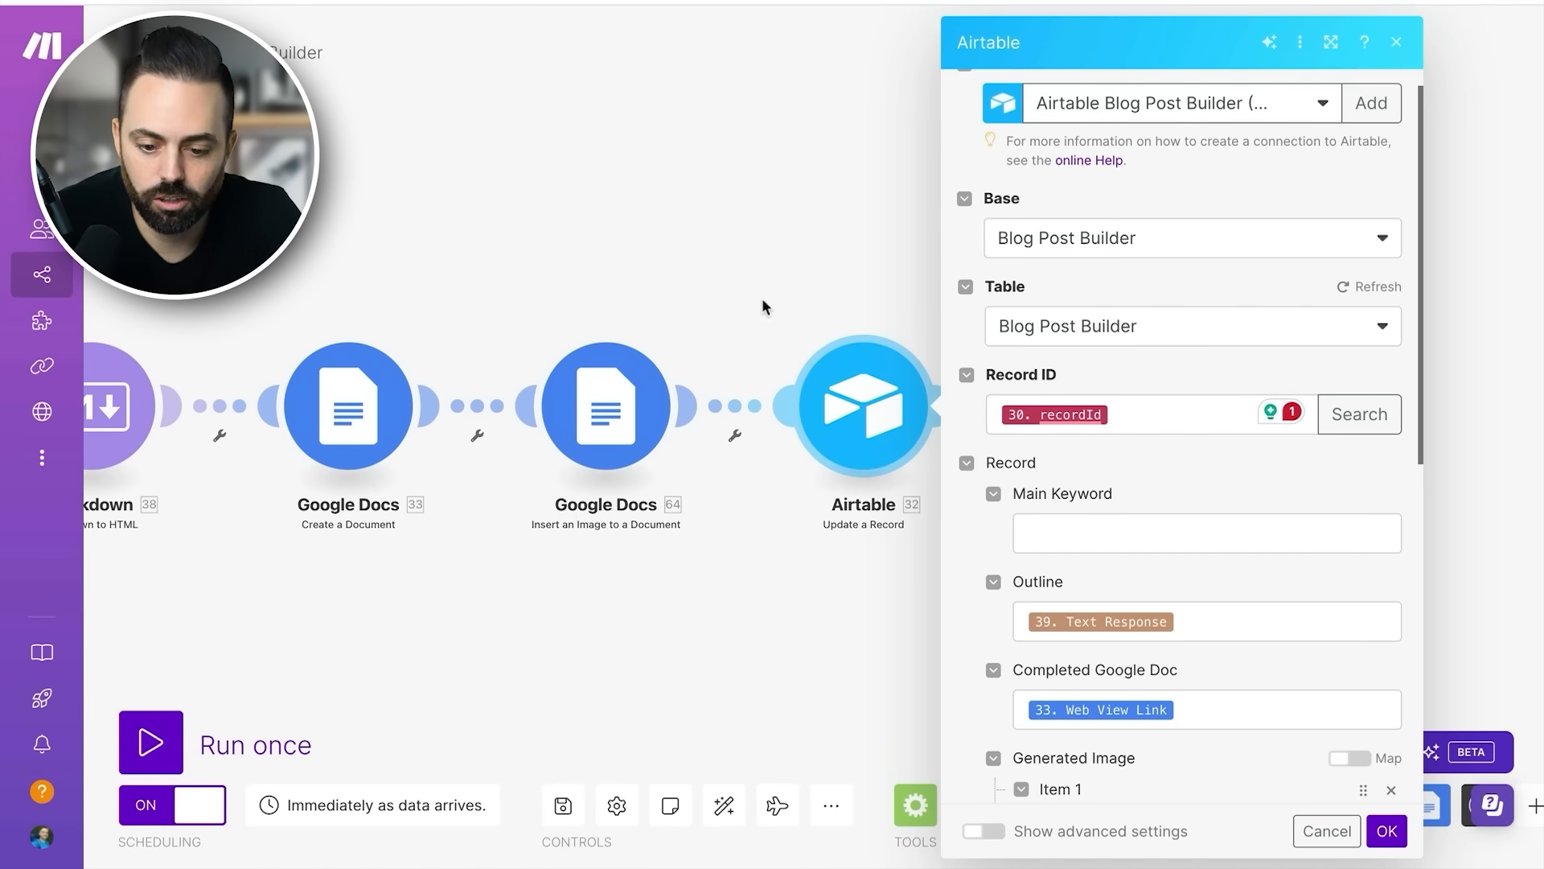
pyautogui.click(760, 298)
# - Return to the start of the scenario and inspect the custom webhook's selected gateway webhook and address, then close its settings
pyautogui.hscroll(-20, 687, 418)
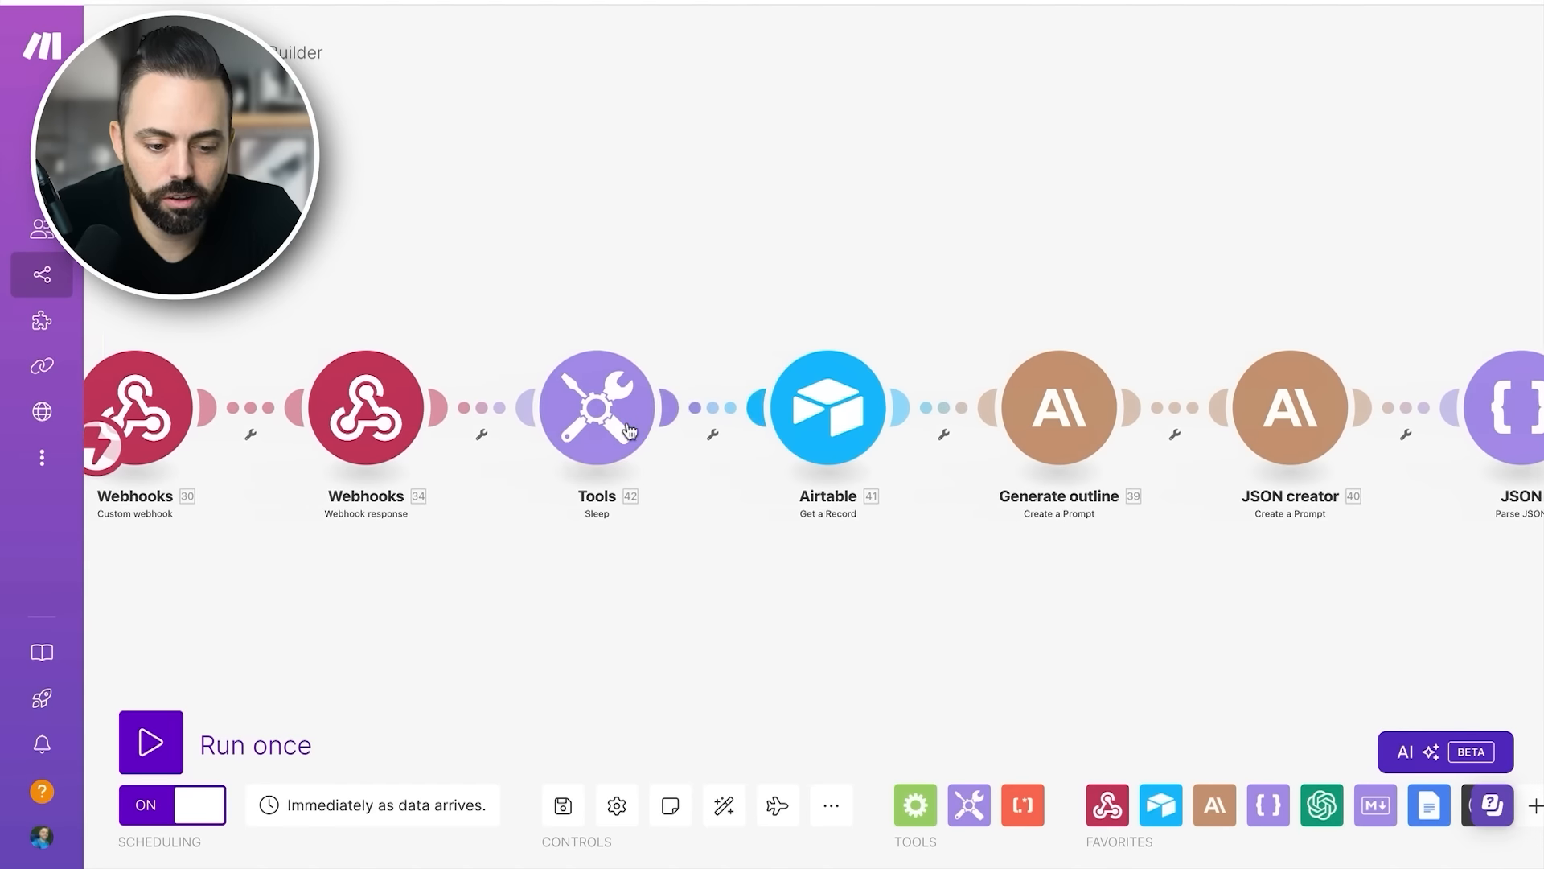
pyautogui.hscroll(-2, 629, 428)
pyautogui.click(474, 406)
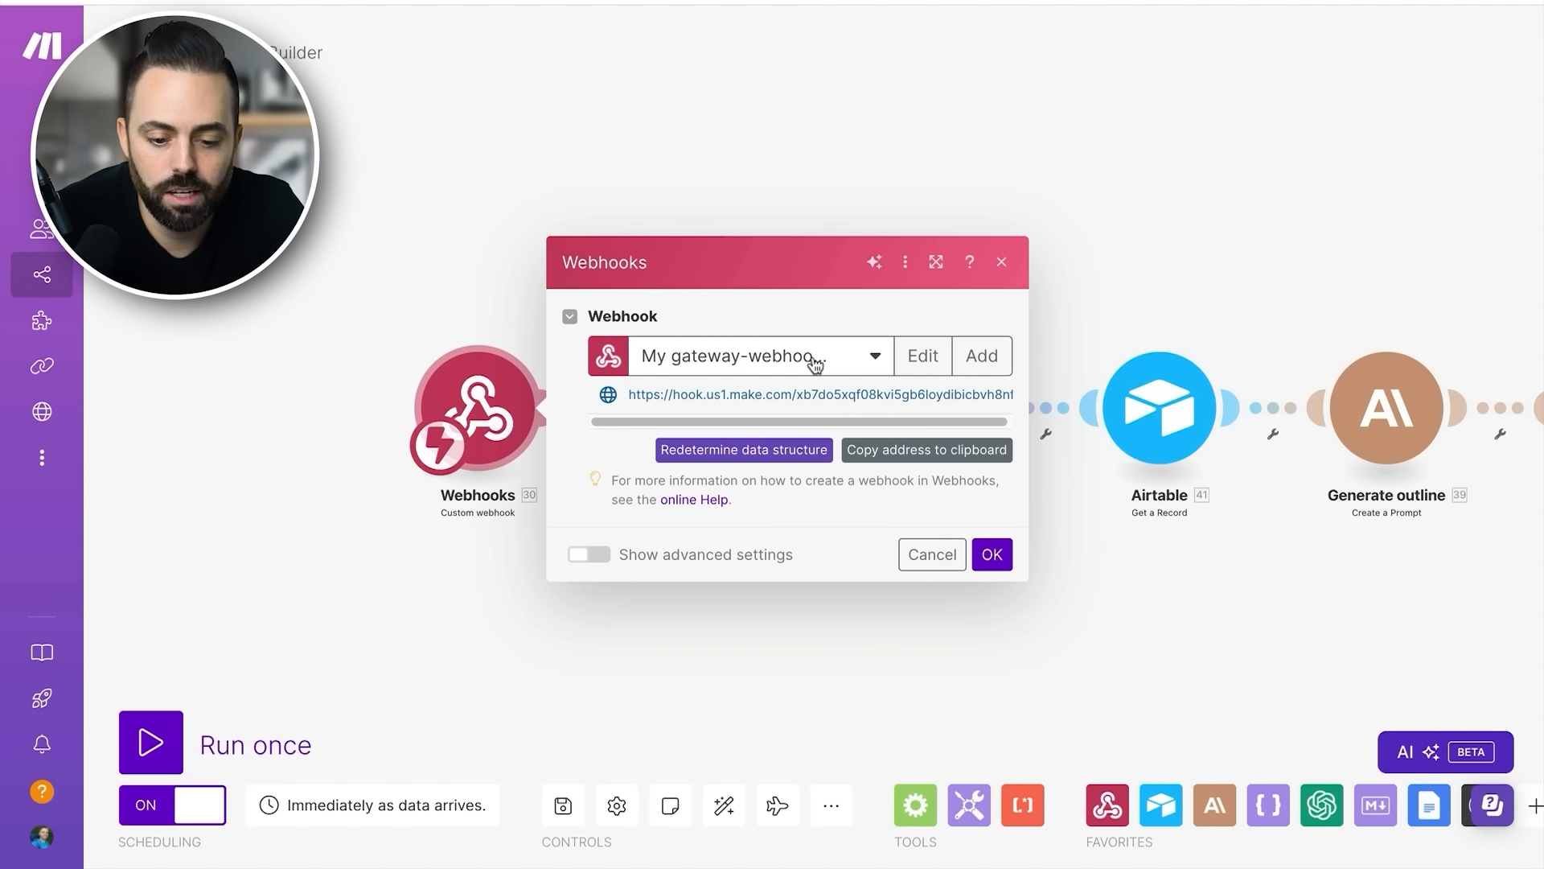
pyautogui.click(846, 356)
pyautogui.click(825, 312)
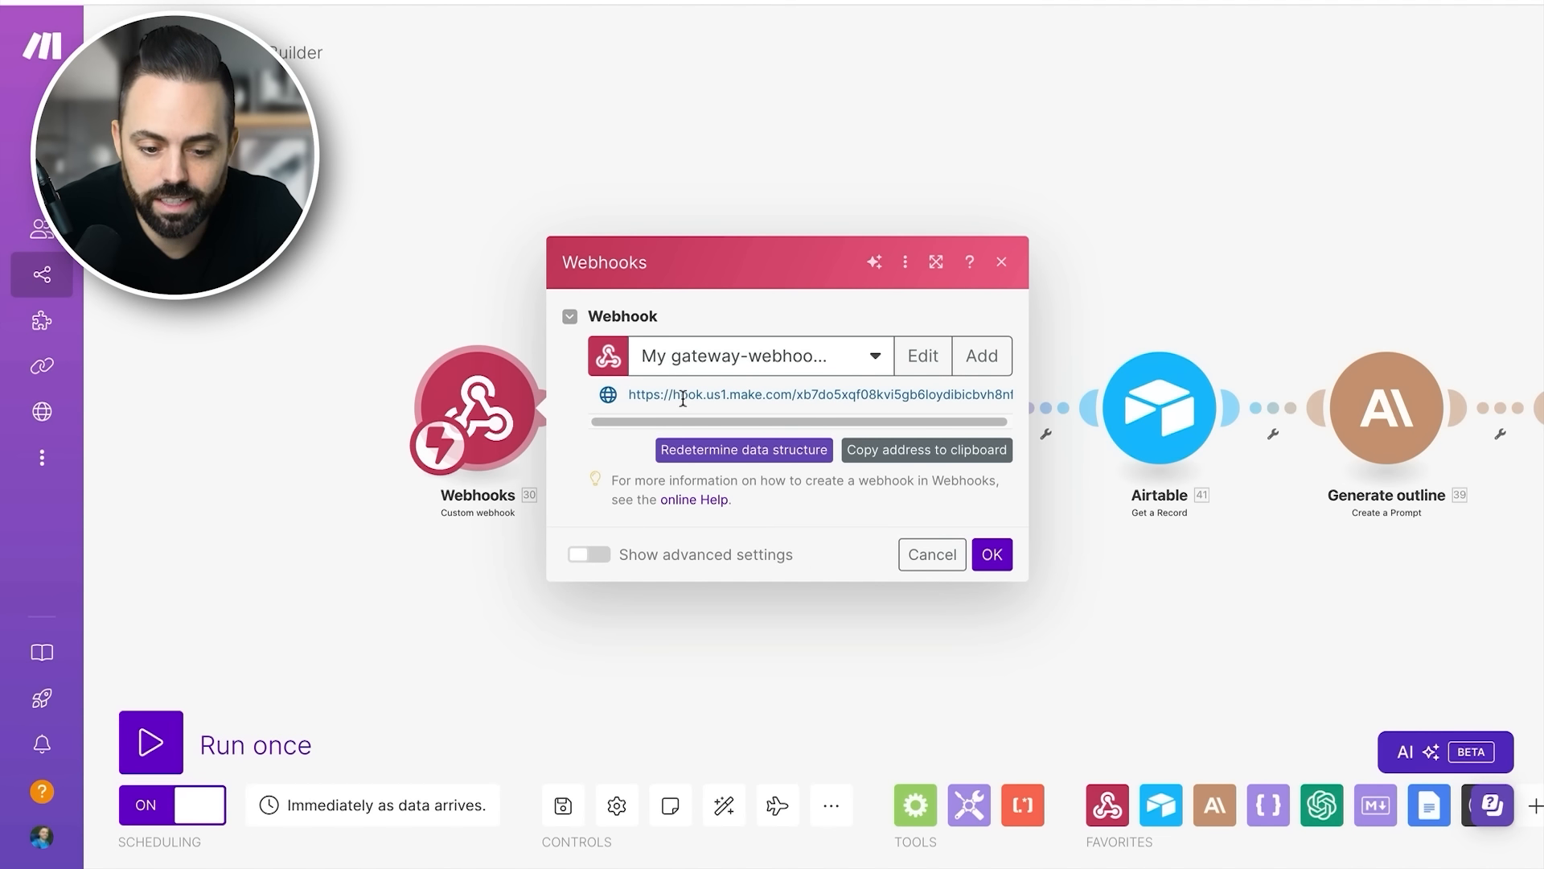
pyautogui.moveTo(674, 396); pyautogui.dragTo(766, 398)
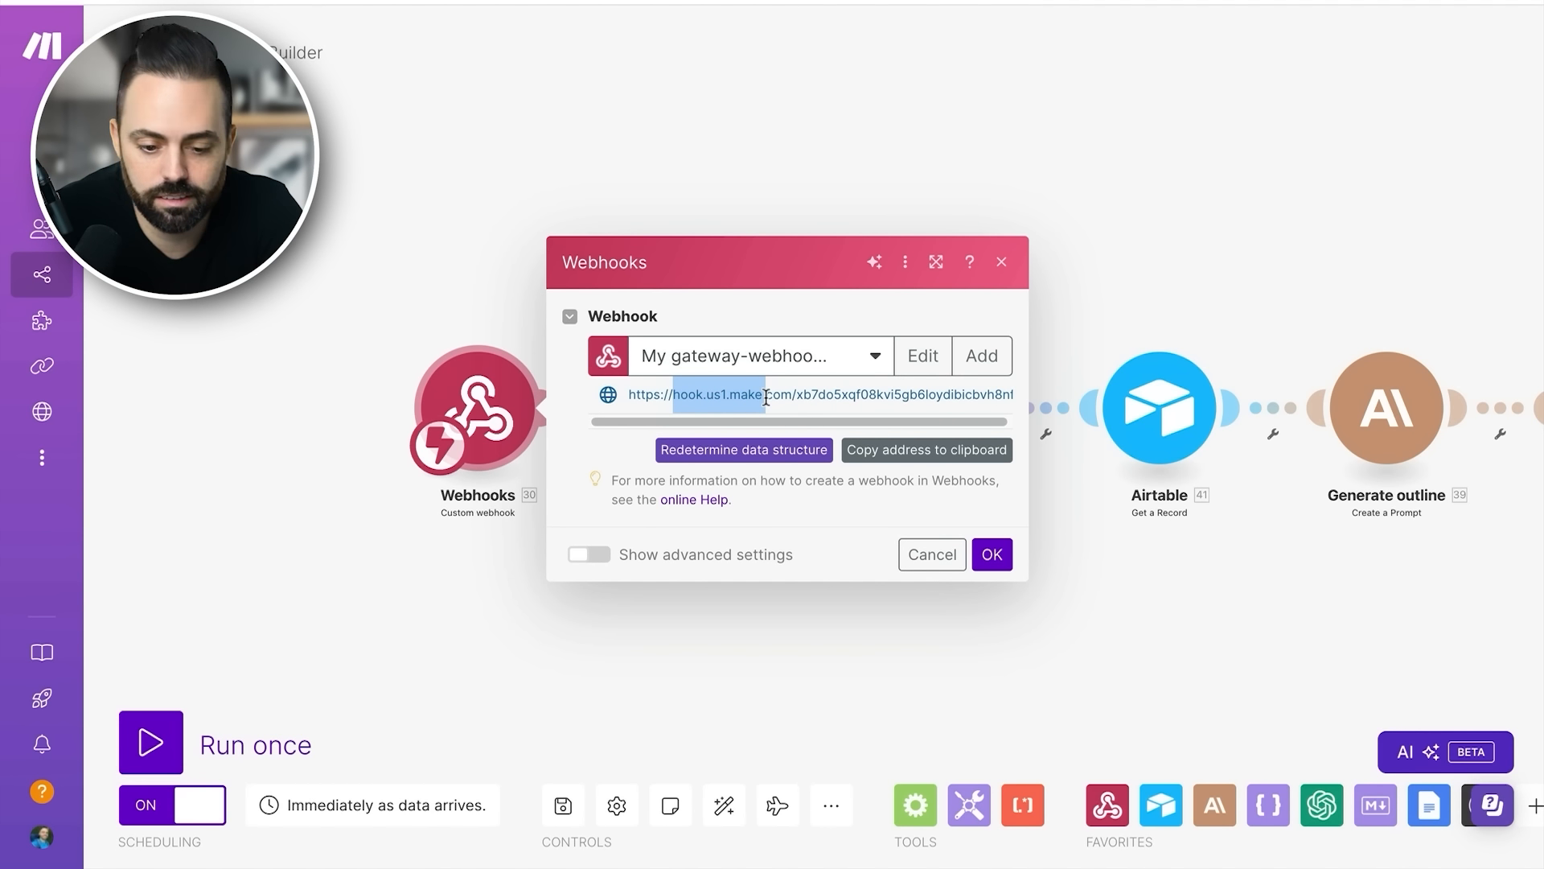
pyautogui.moveTo(766, 398); pyautogui.dragTo(833, 397)
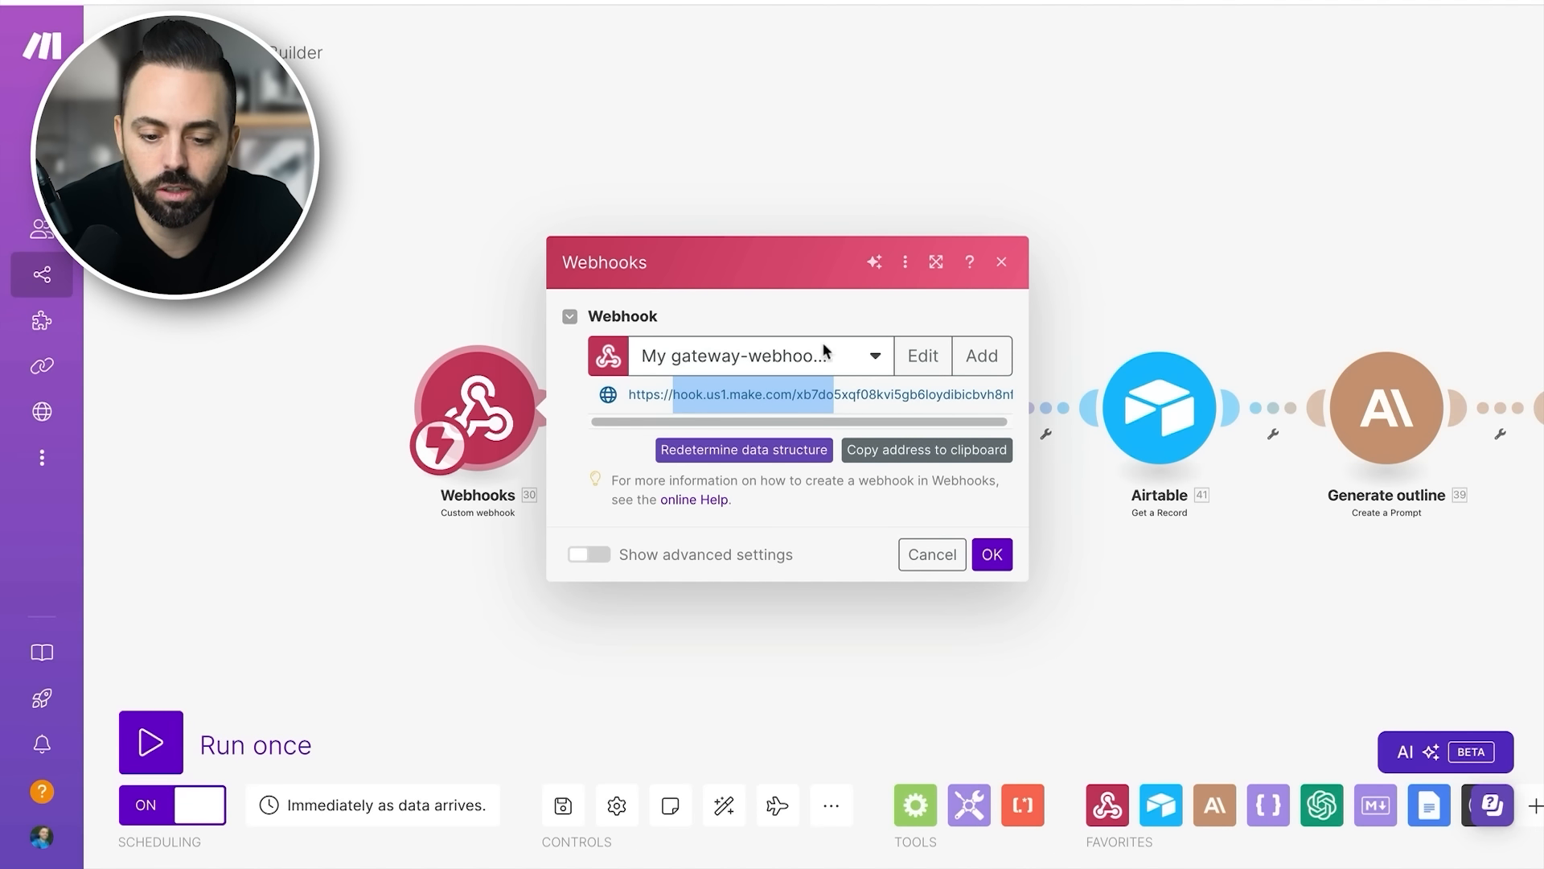
pyautogui.click(1169, 288)
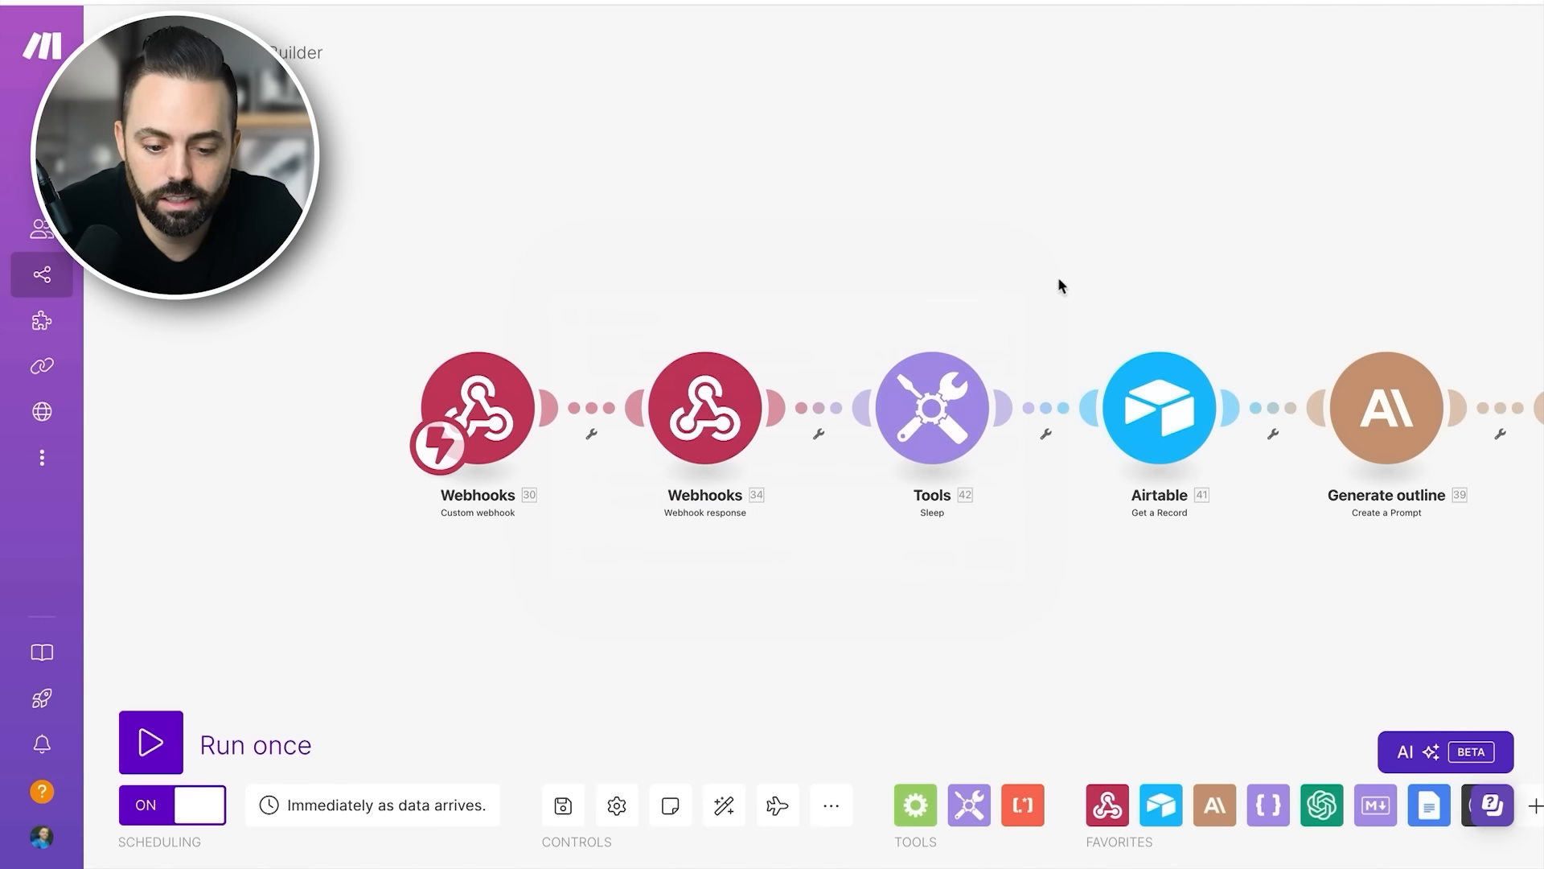
# - Reopen the custom webhook's settings and highlight its full address, then close them
pyautogui.click(495, 415)
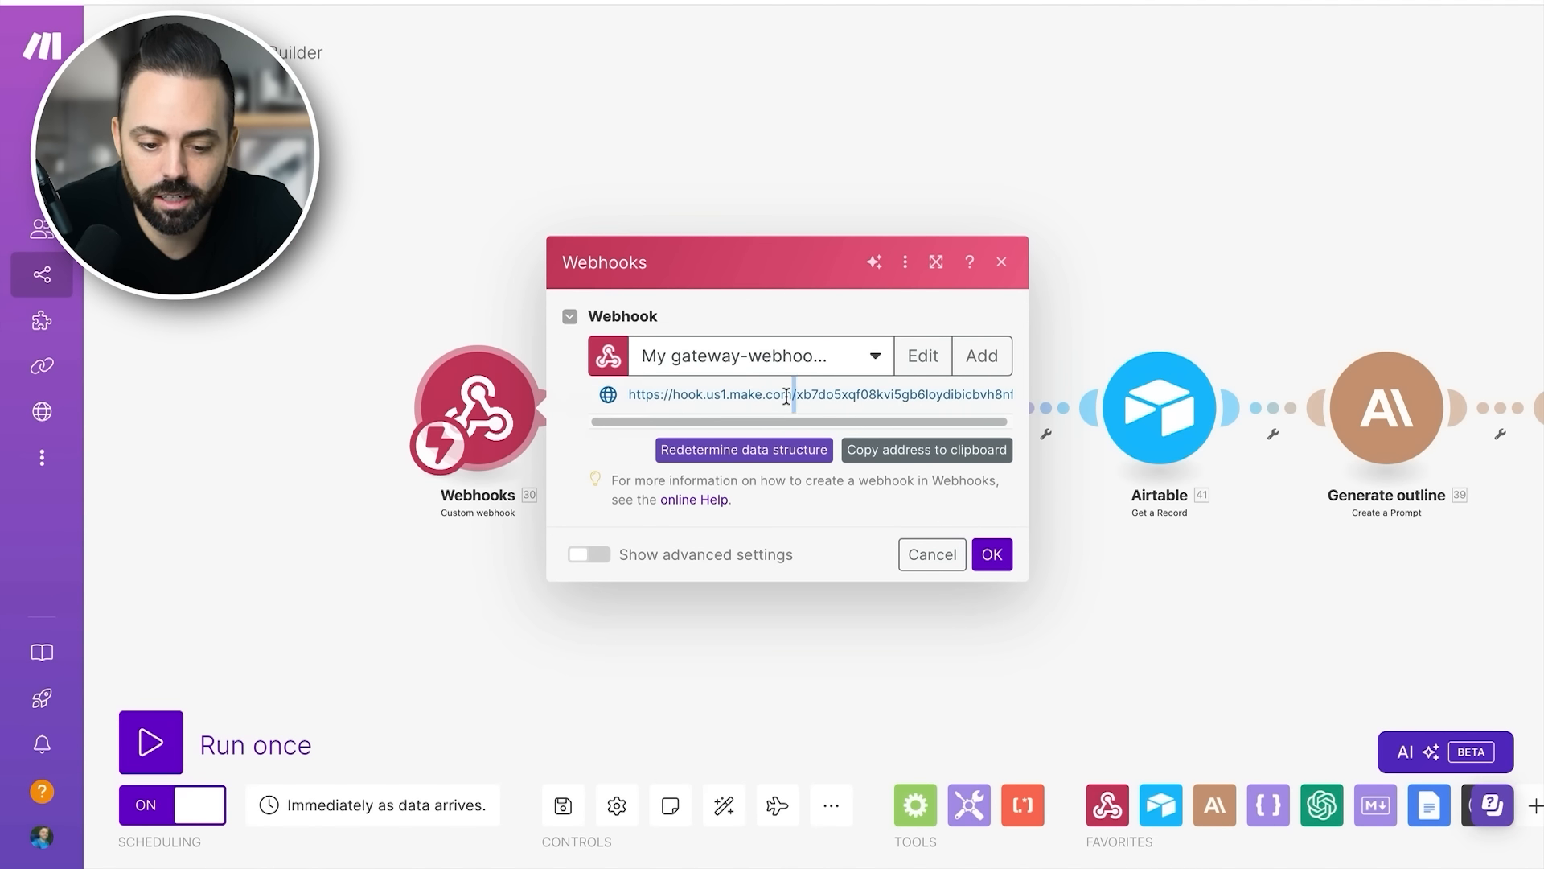
pyautogui.tripleClick(787, 394)
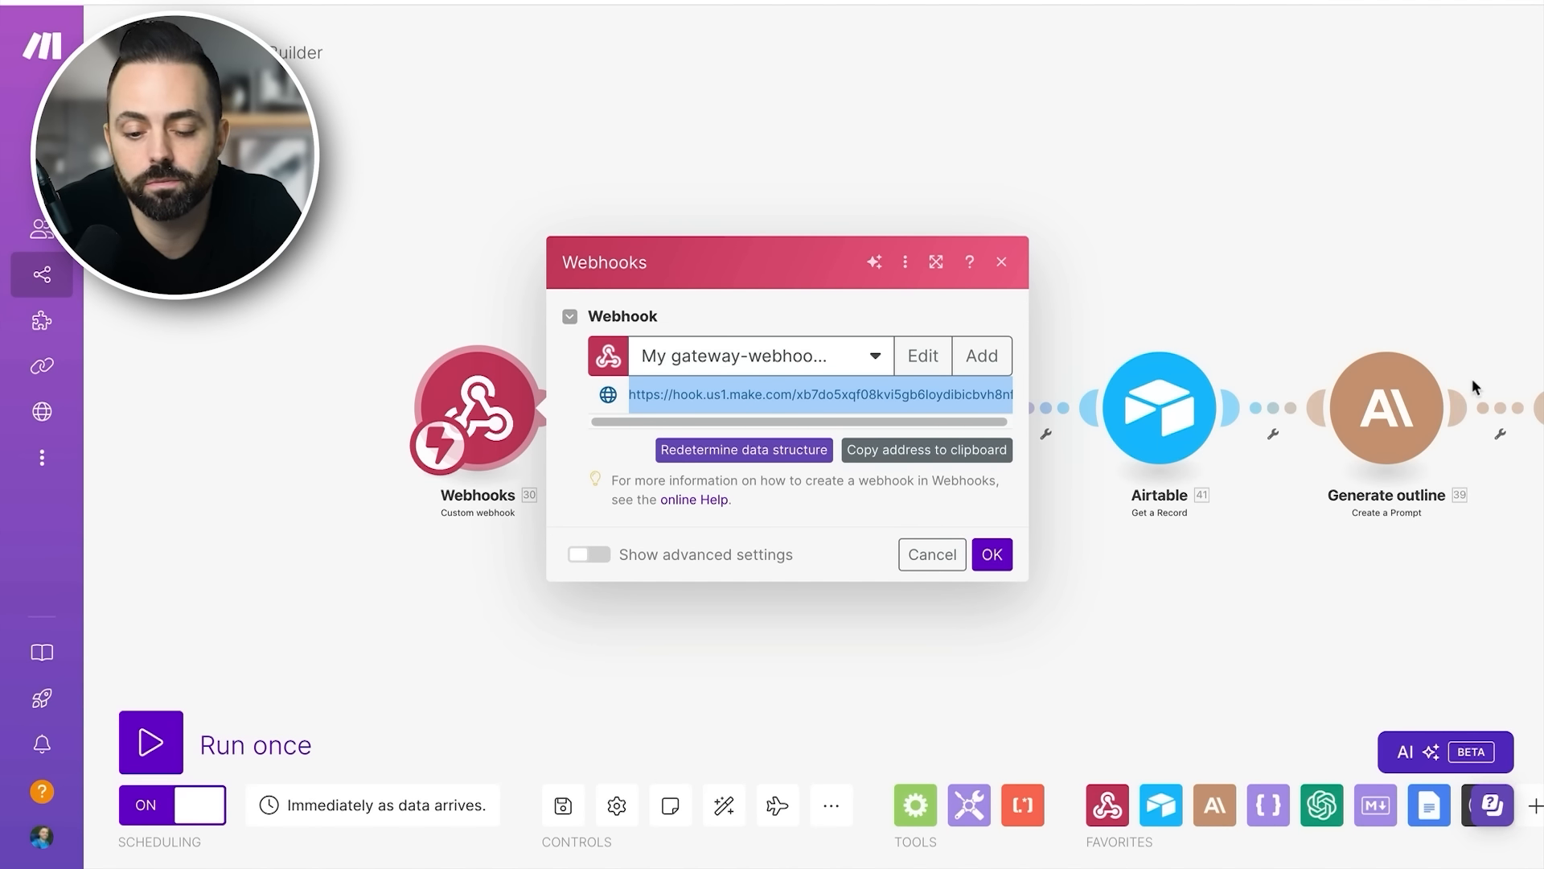
pyautogui.click(1247, 230)
# - Inspect the status and body of the Webhook response module, then close its settings
pyautogui.click(702, 427)
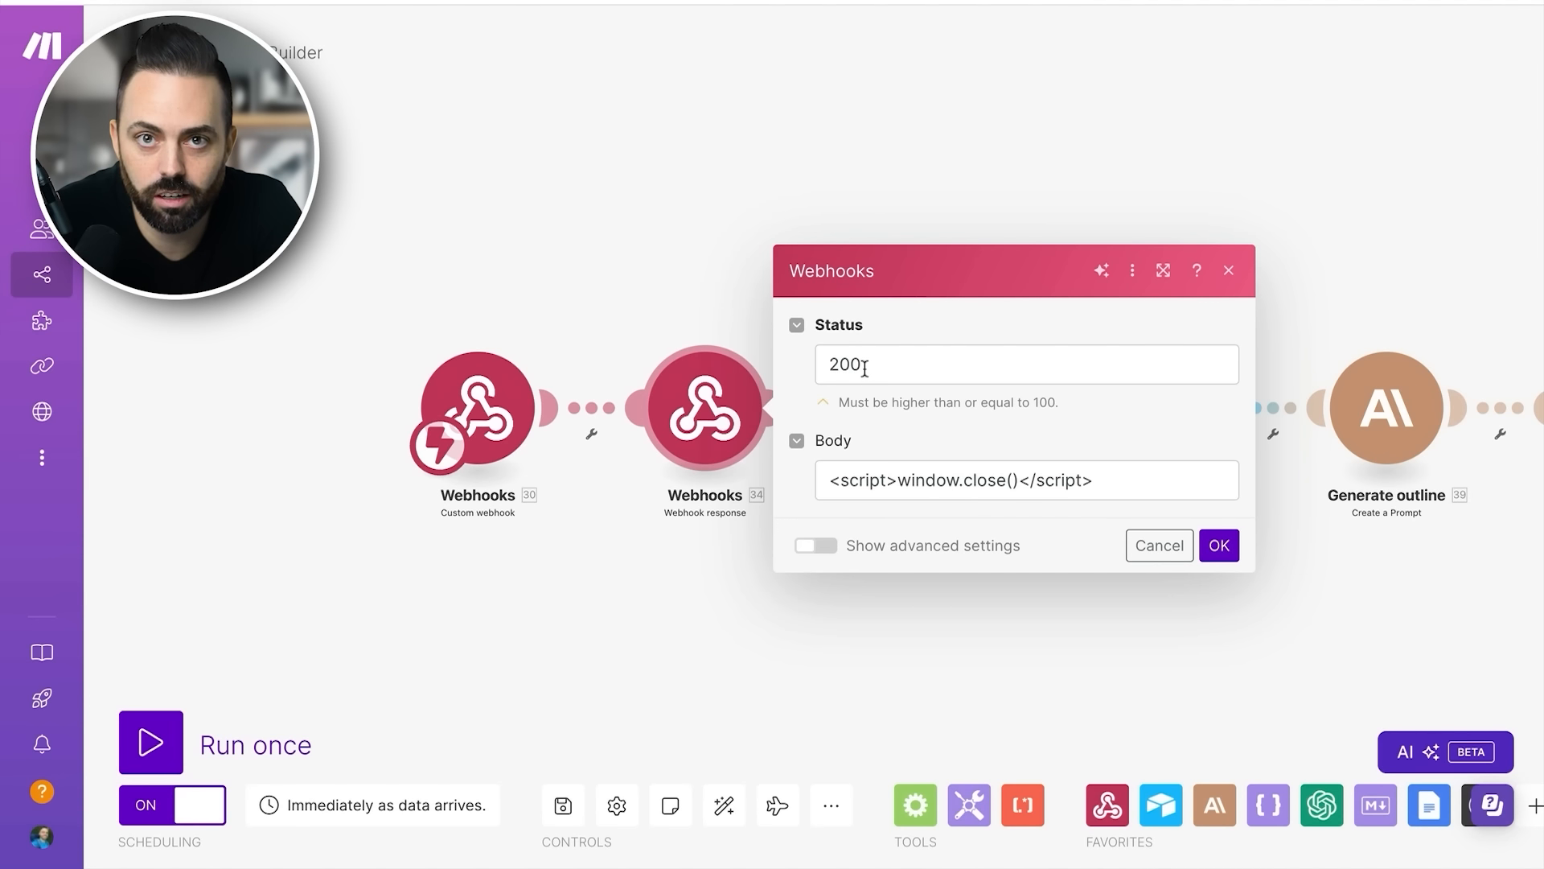
pyautogui.moveTo(872, 363); pyautogui.dragTo(833, 354)
pyautogui.click(930, 318)
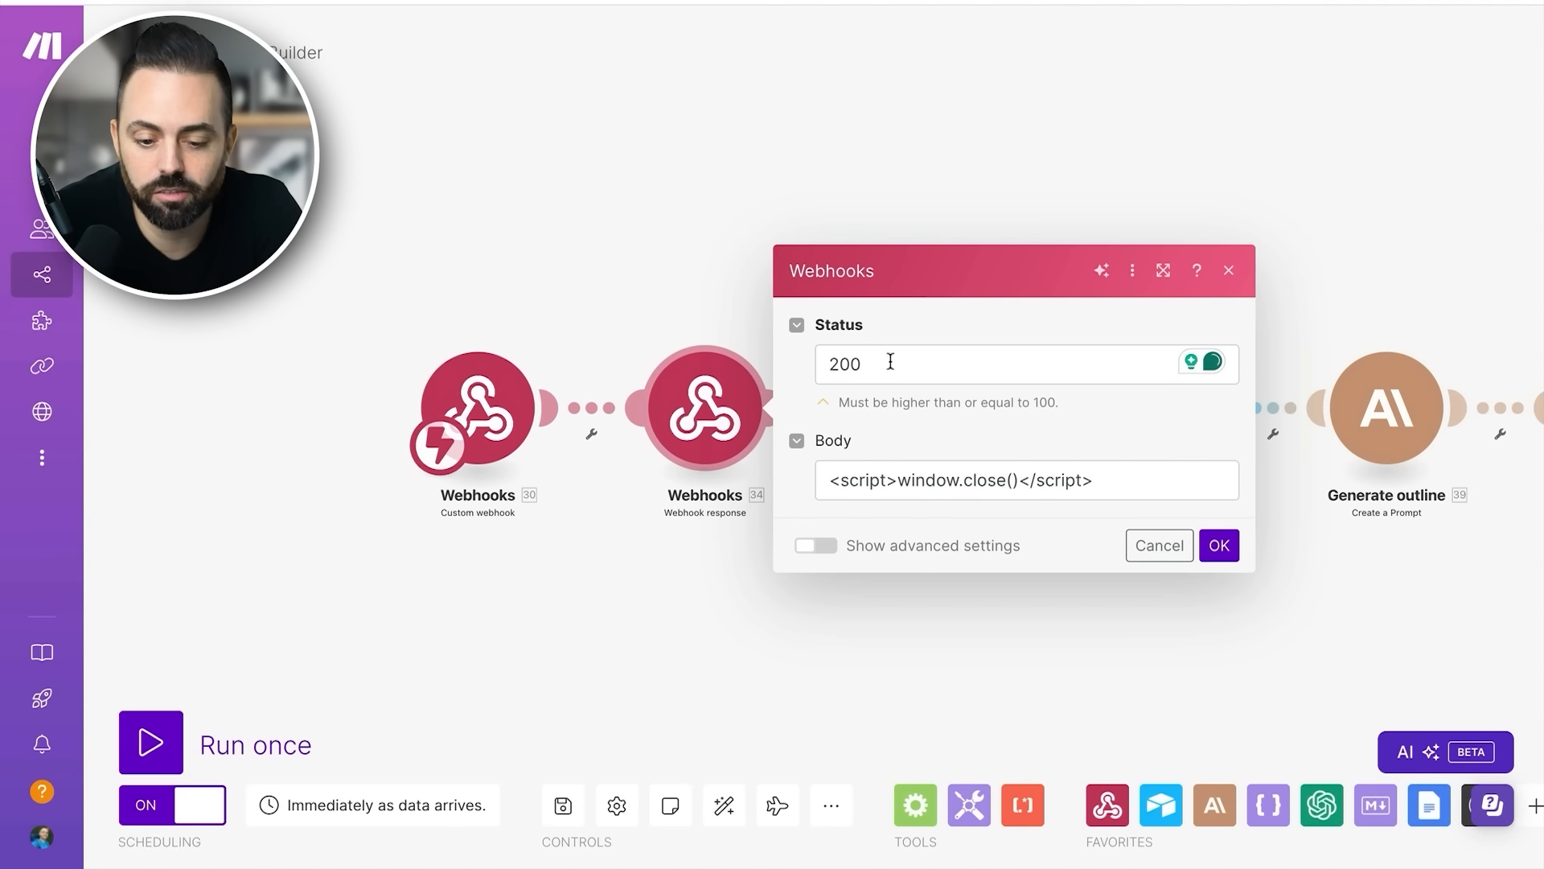
pyautogui.click(1228, 271)
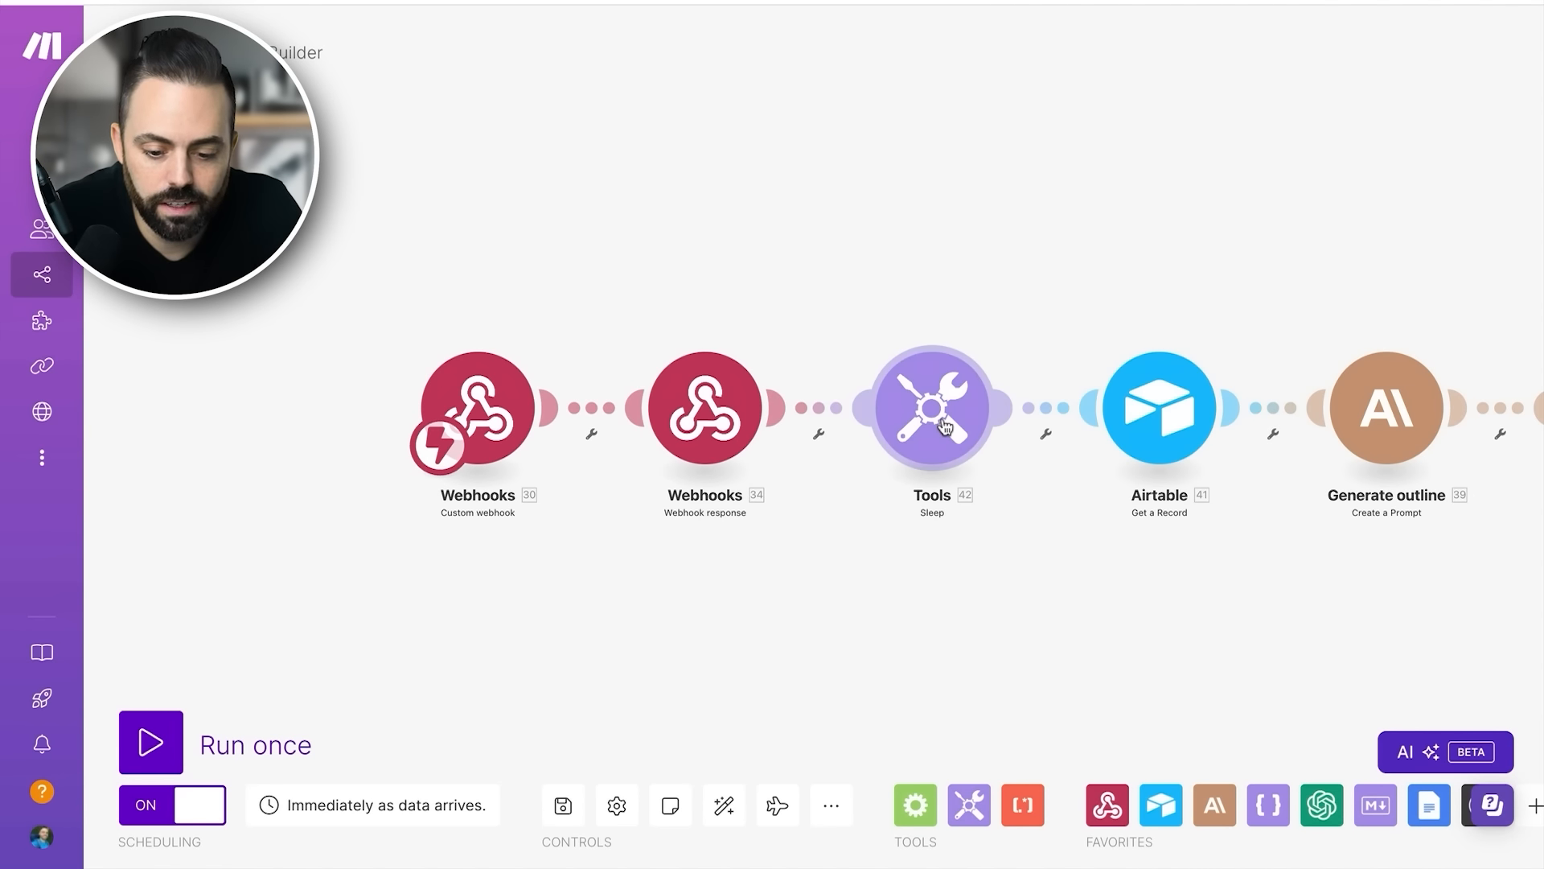
# - Browse the available Flow Control modules, then check the delay set in the Tools Sleep module
pyautogui.hscroll(2, 944, 426)
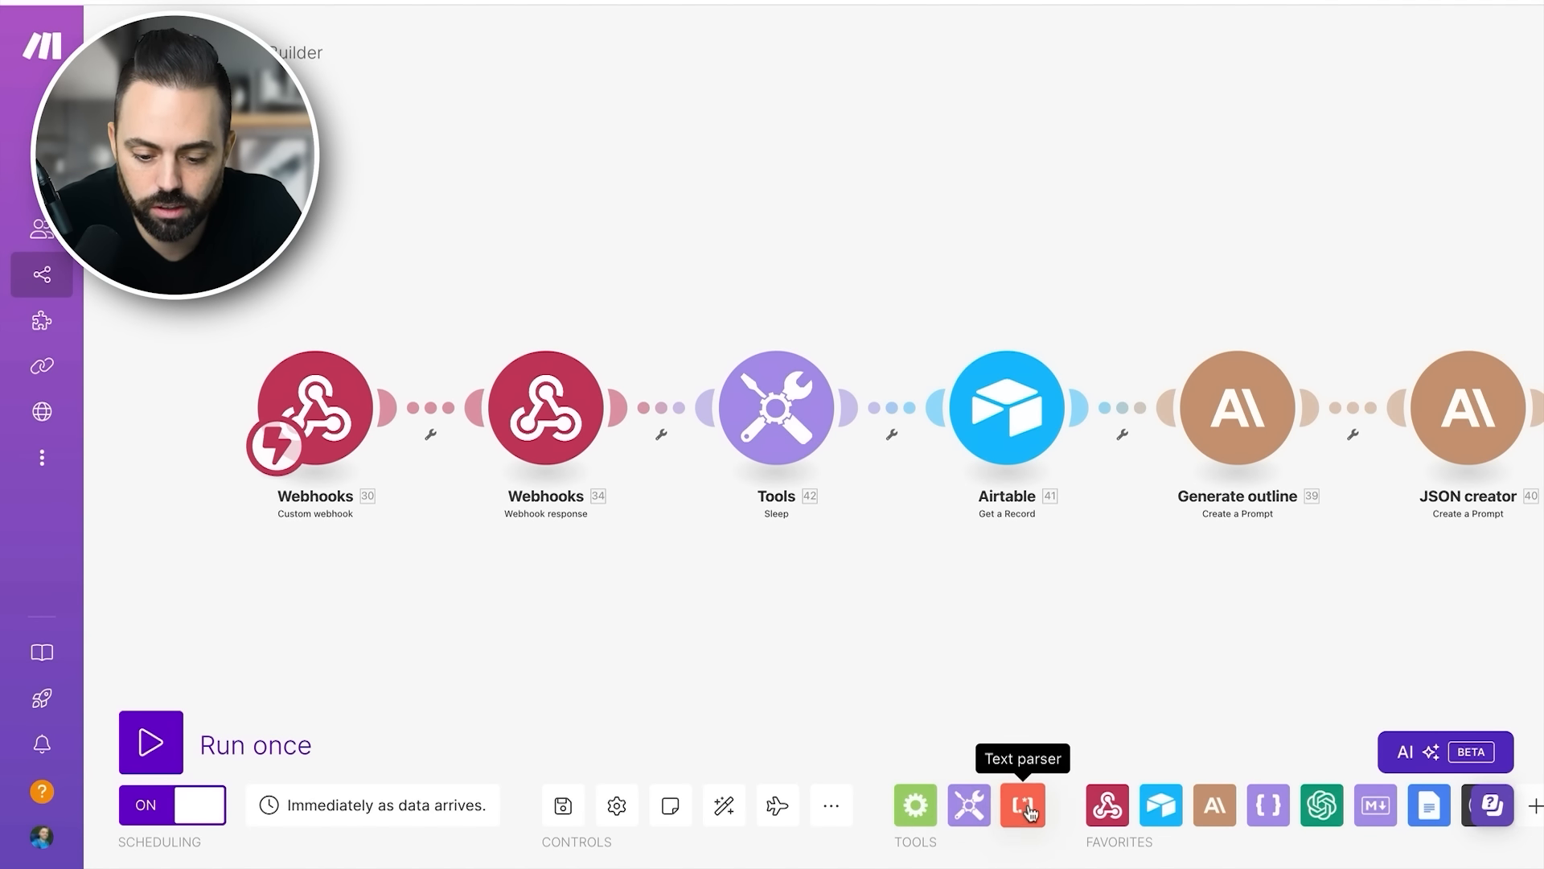
pyautogui.click(915, 805)
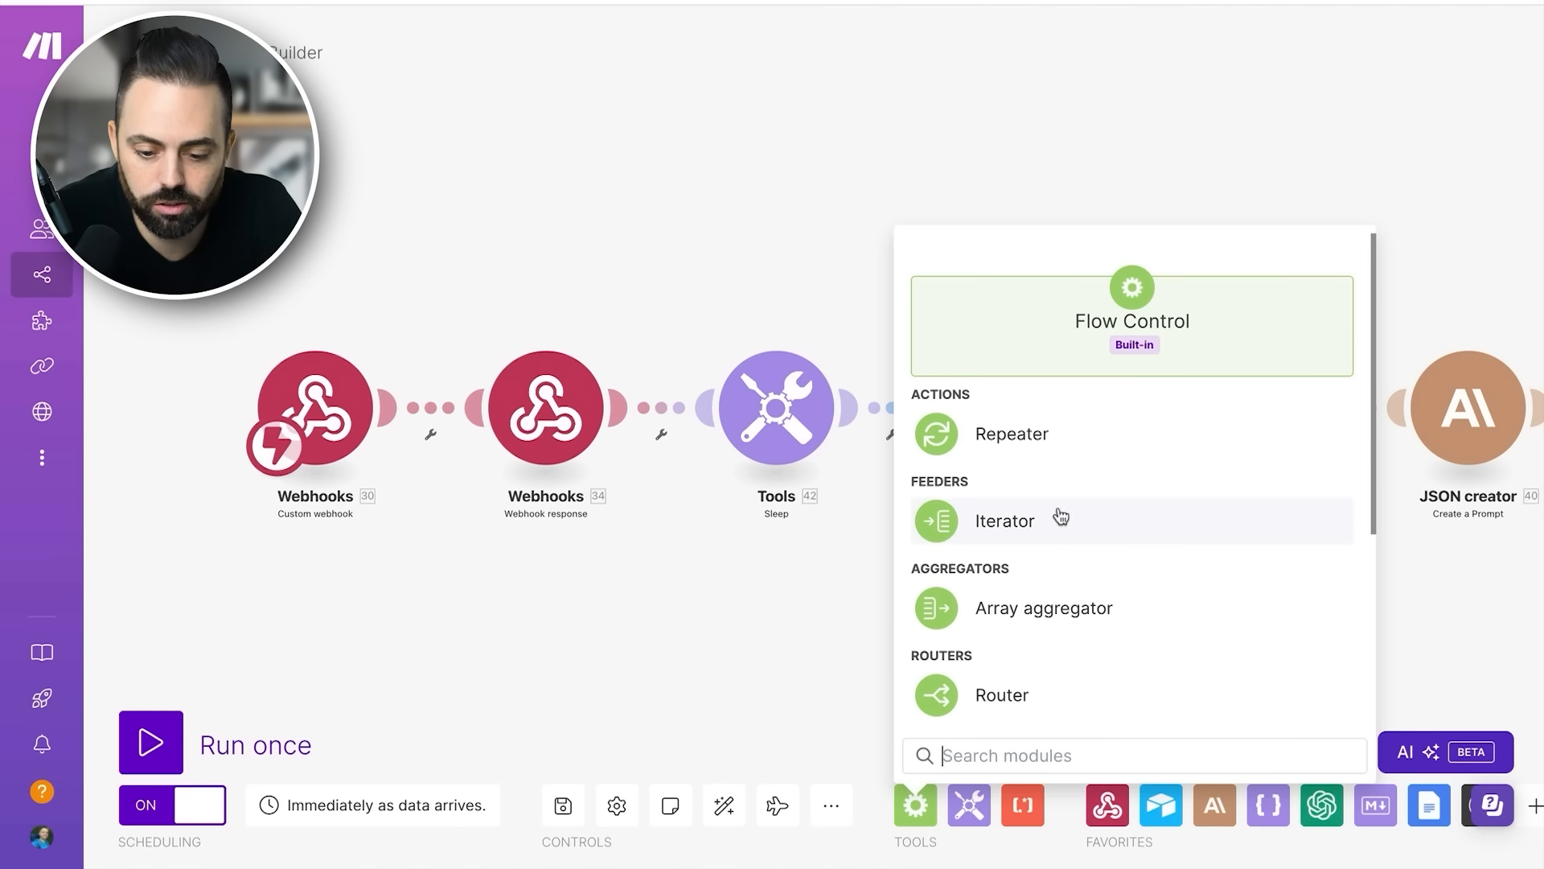
pyautogui.scroll(-4, 1078, 515)
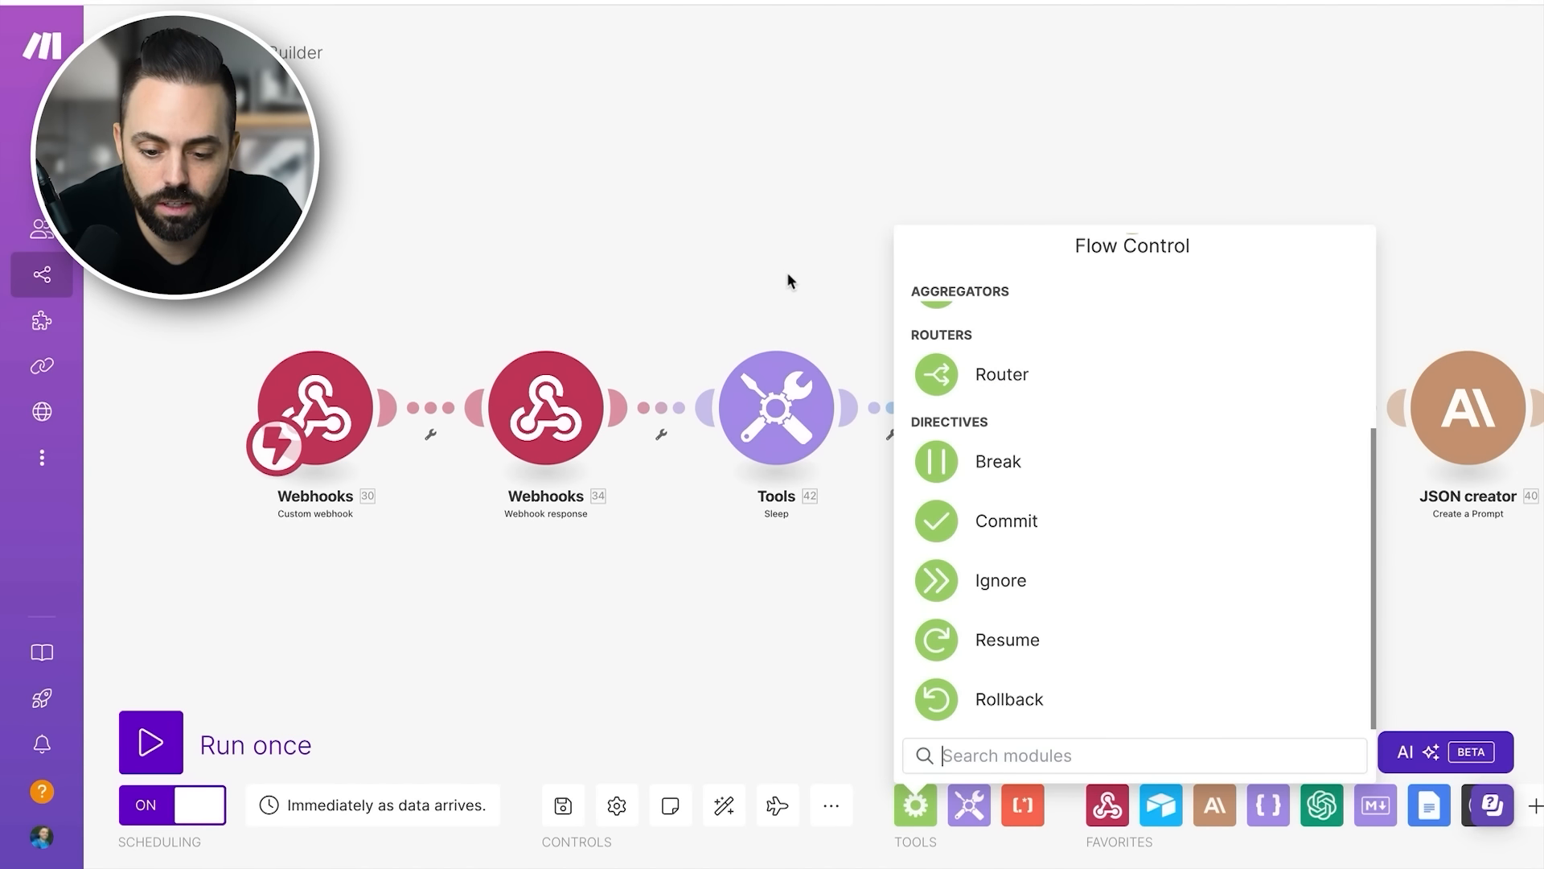
pyautogui.scroll(5, 1056, 584)
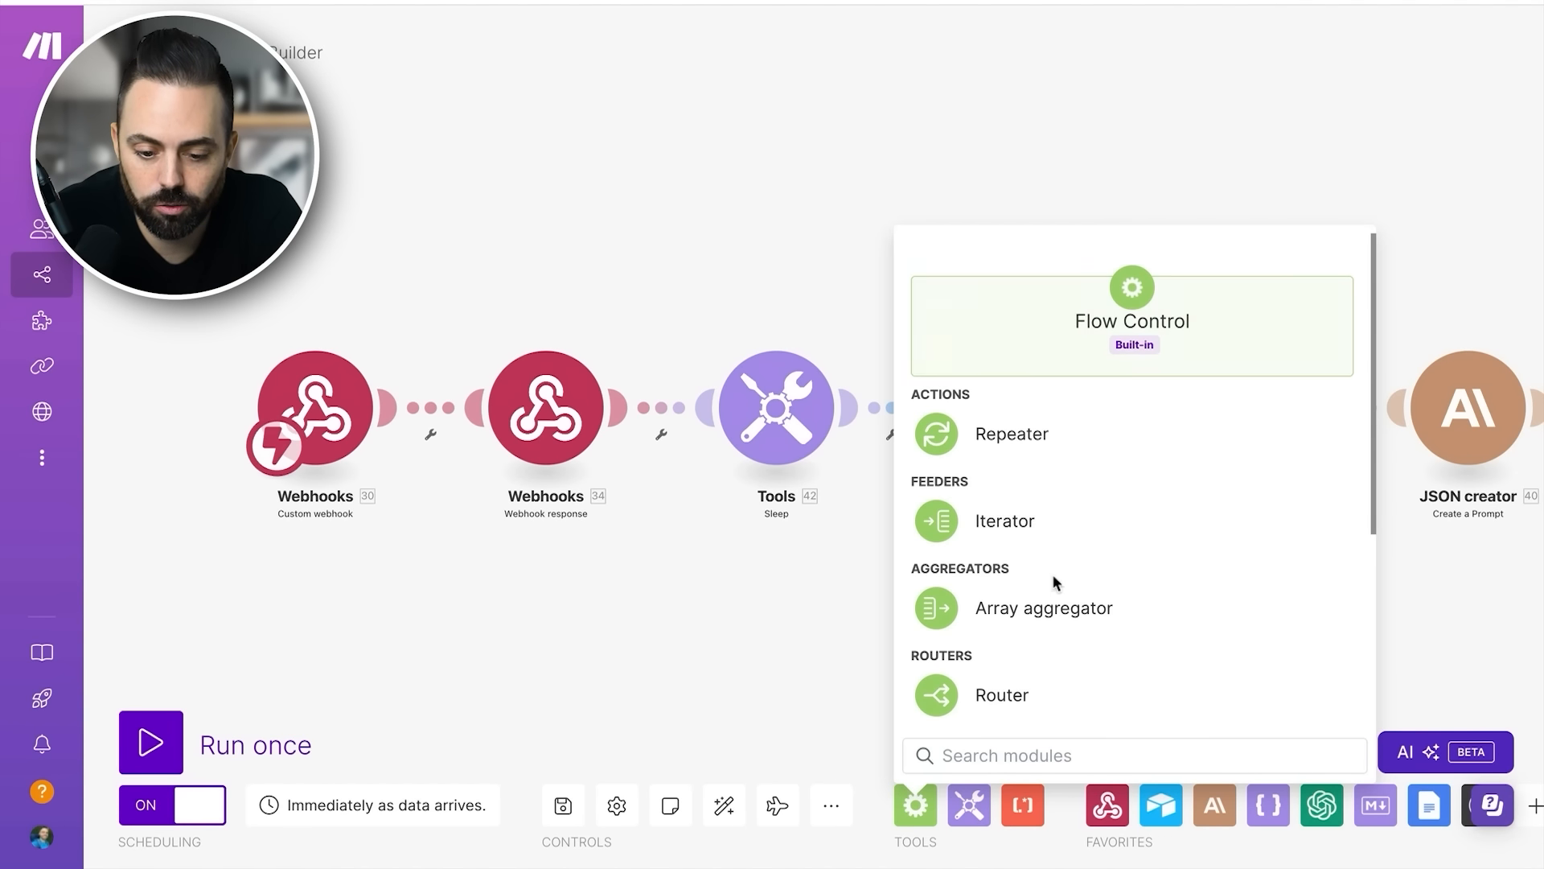
pyautogui.click(811, 586)
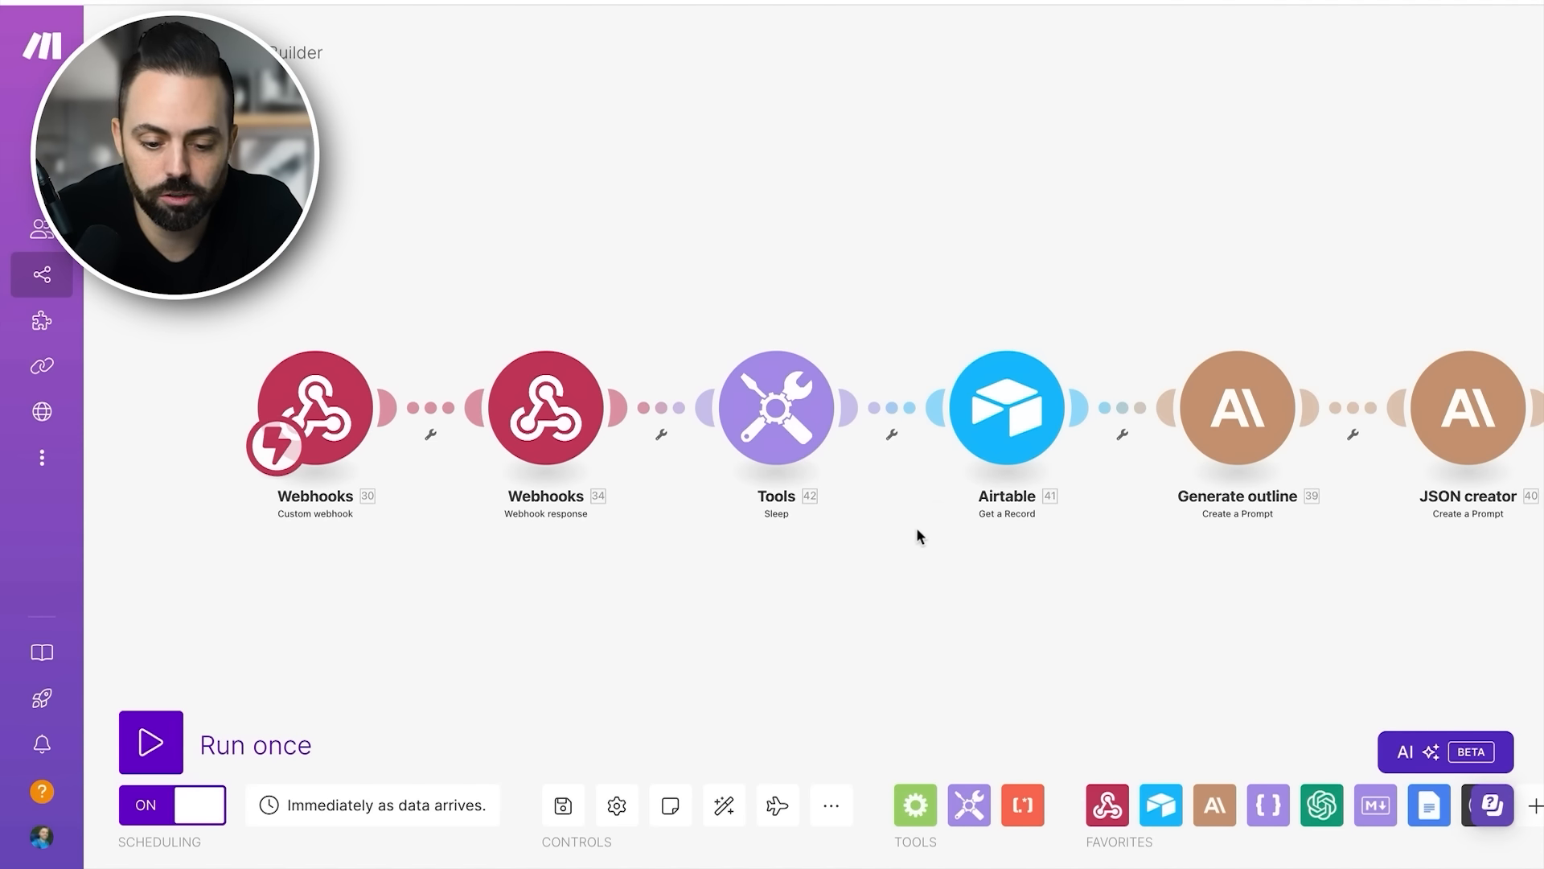
pyautogui.click(789, 420)
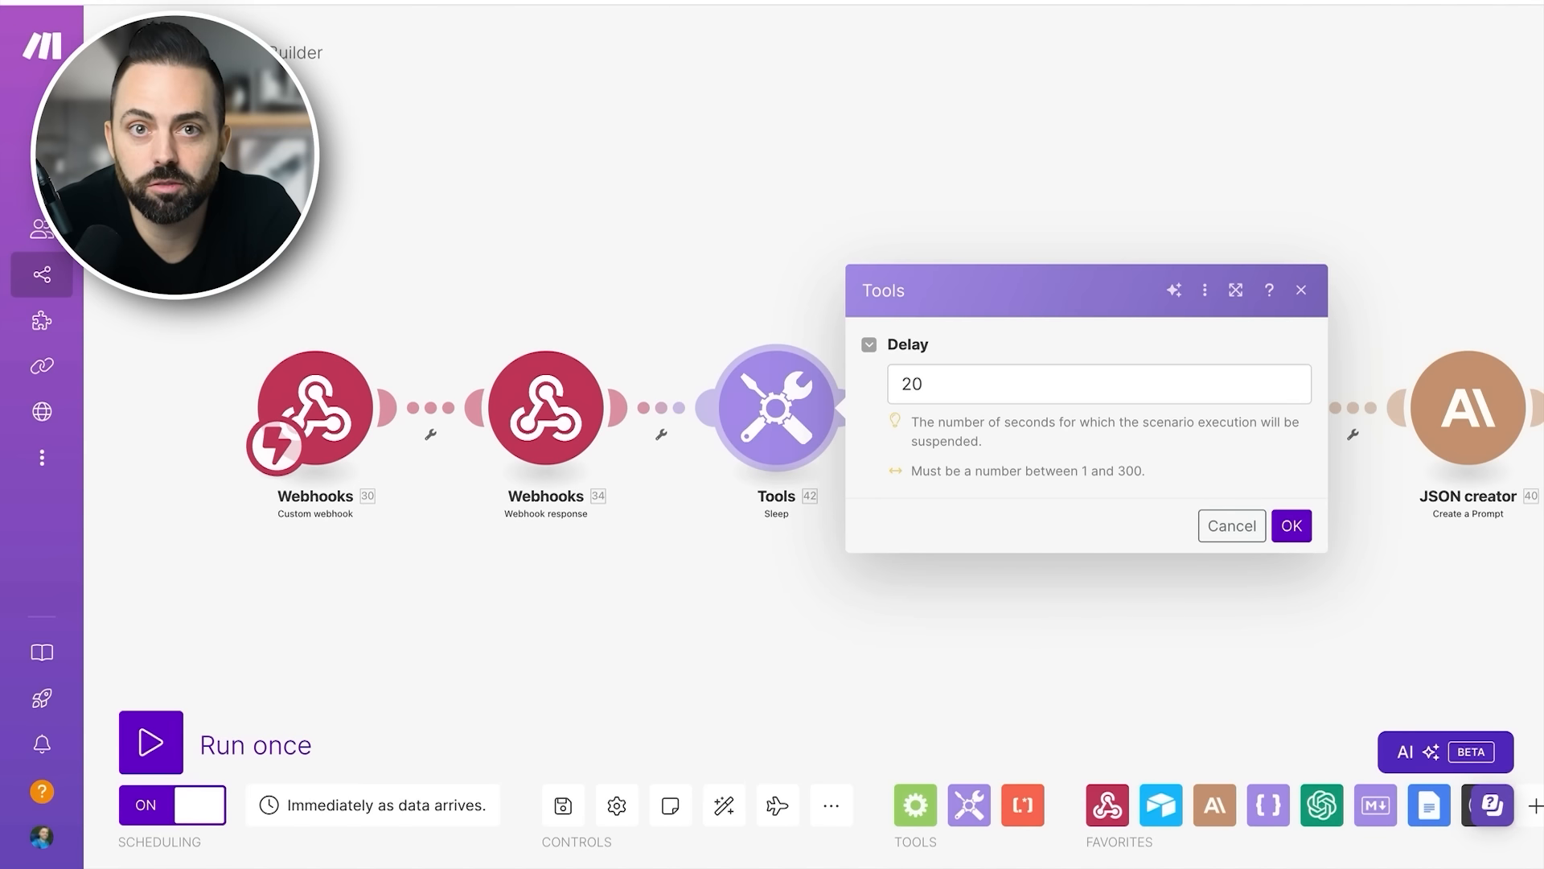
pyautogui.click(733, 254)
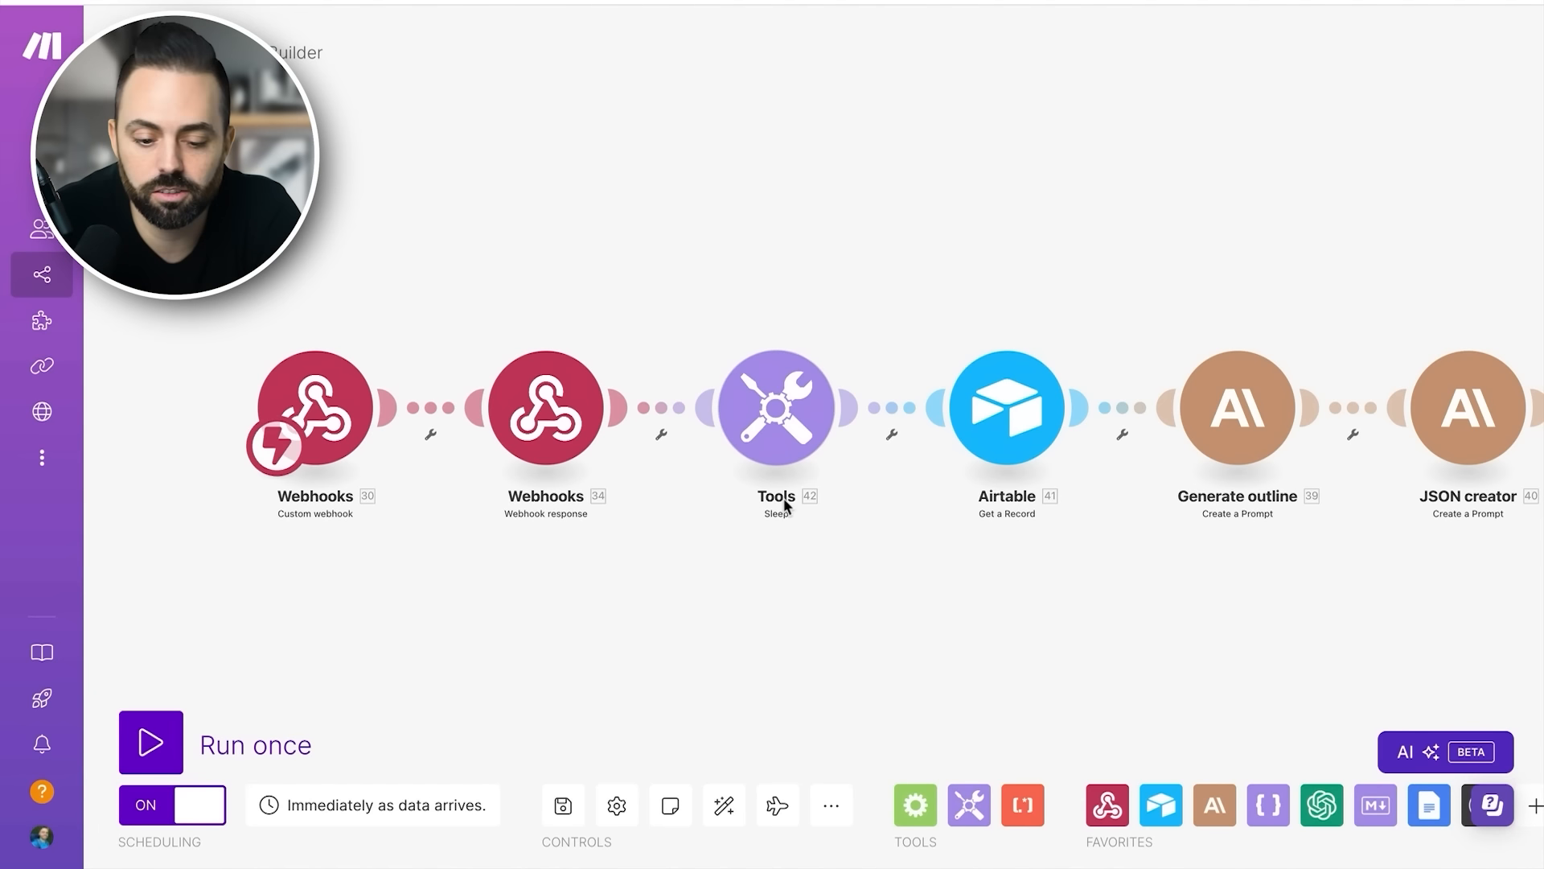
# - Inspect the Airtable Get a Record module's base, table and Record ID mapping, viewing the matching Blog Post Builder table in Airtable
pyautogui.hscroll(5, 821, 441)
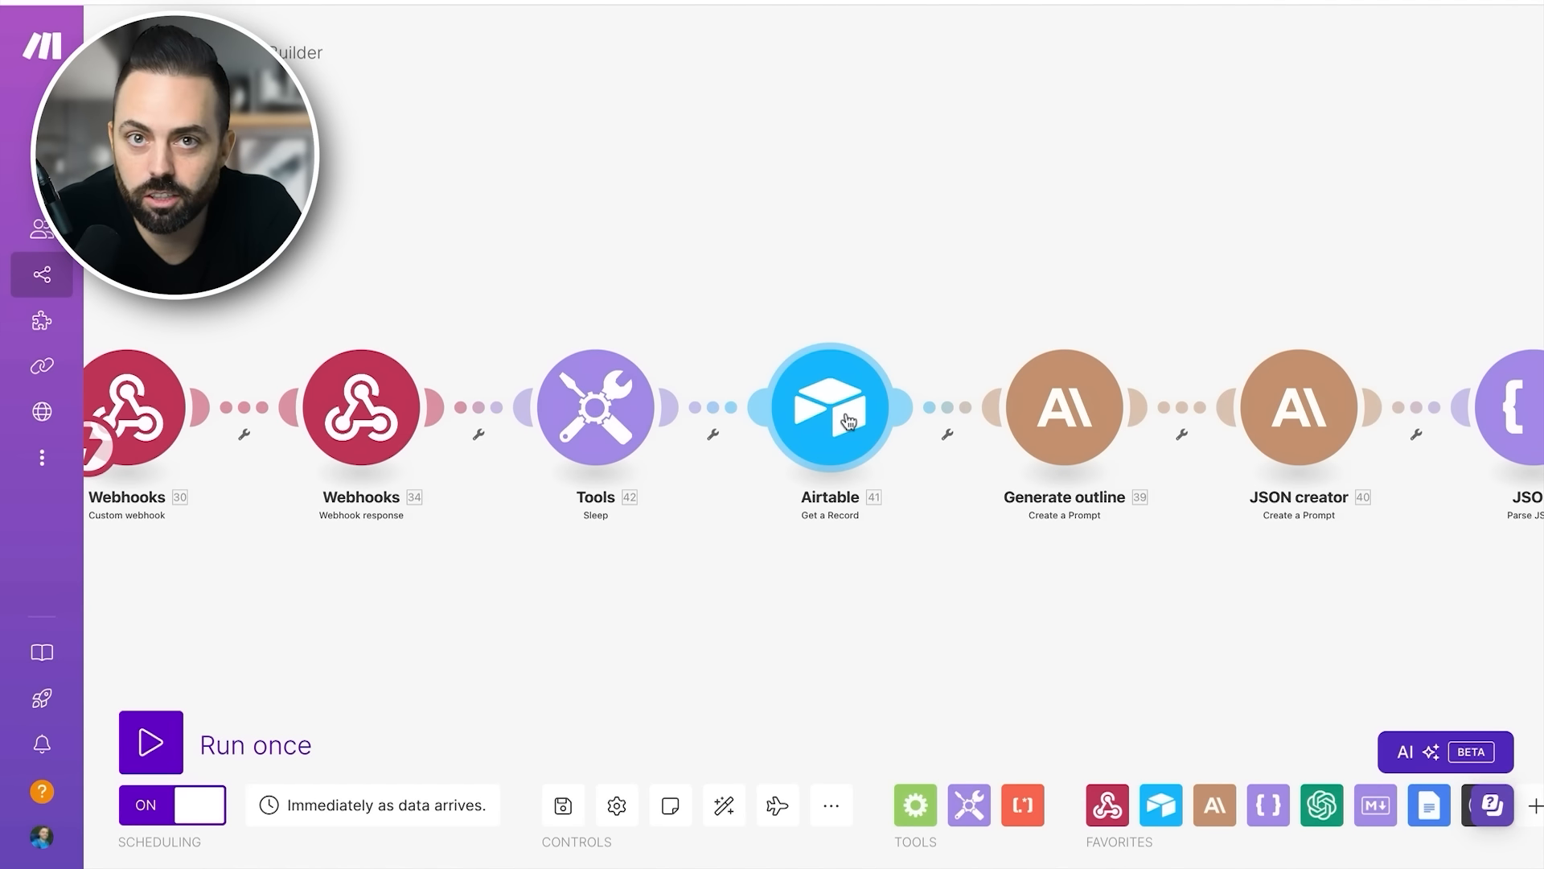
pyautogui.click(849, 420)
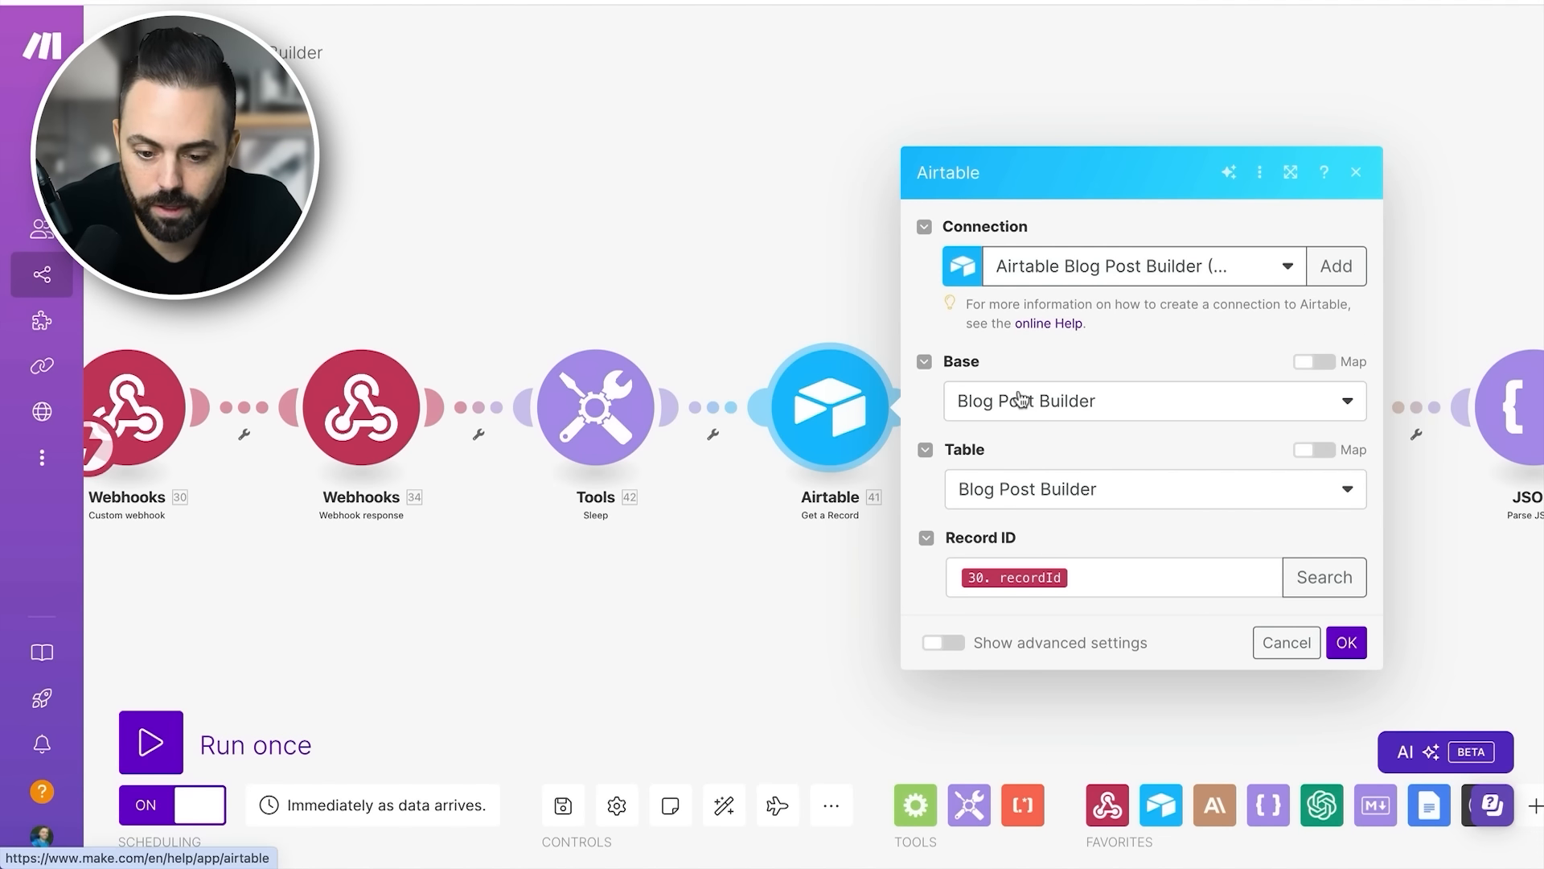
pyautogui.click(700, 1)
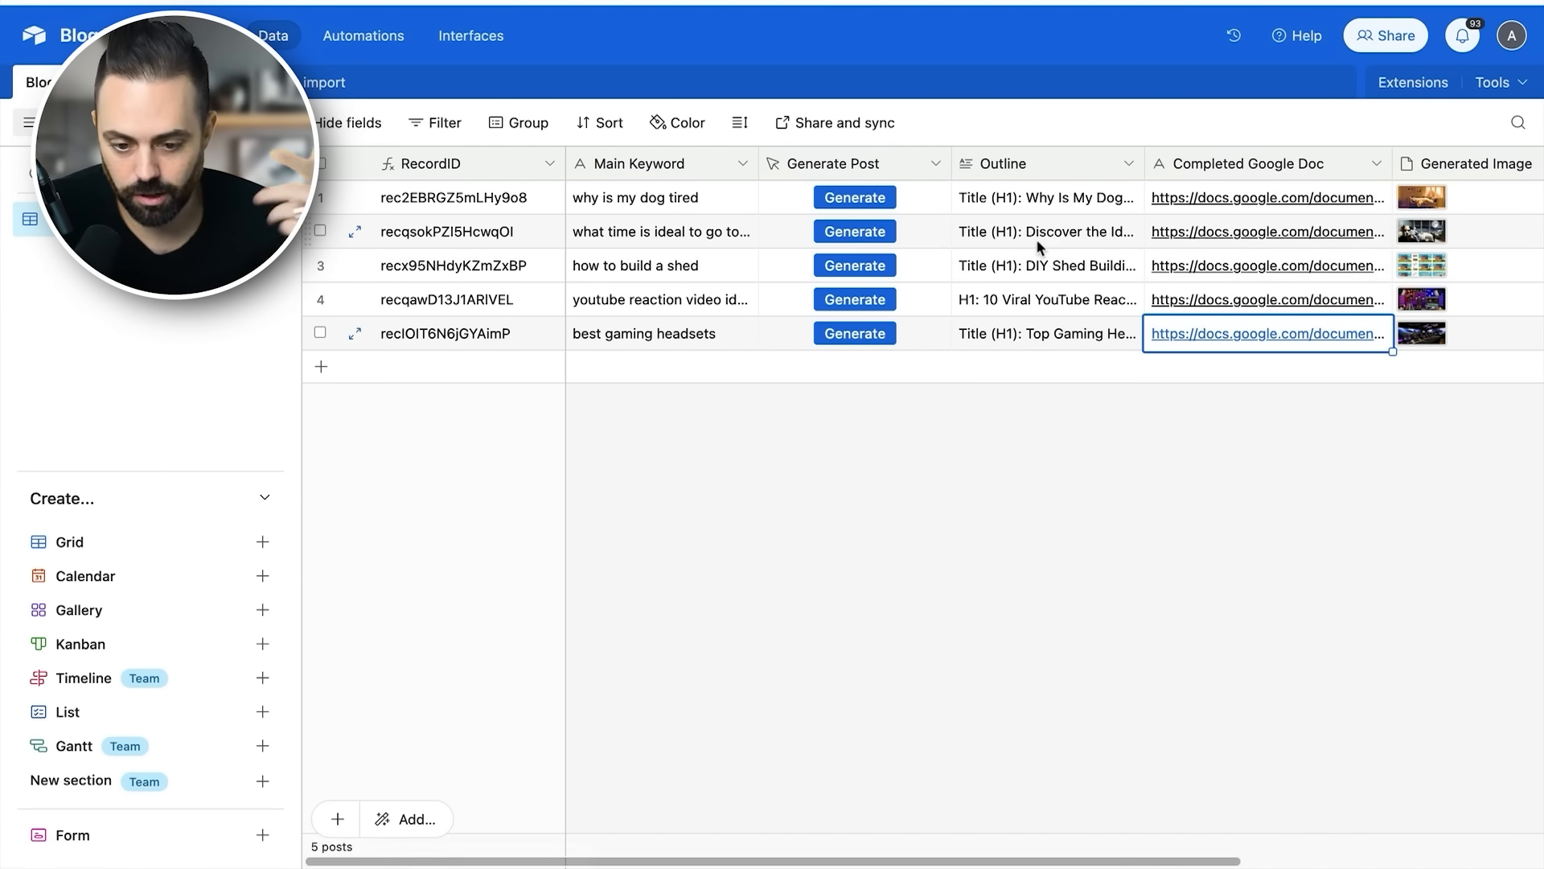
pyautogui.hscroll(3, 1045, 238)
pyautogui.hscroll(1, 1048, 246)
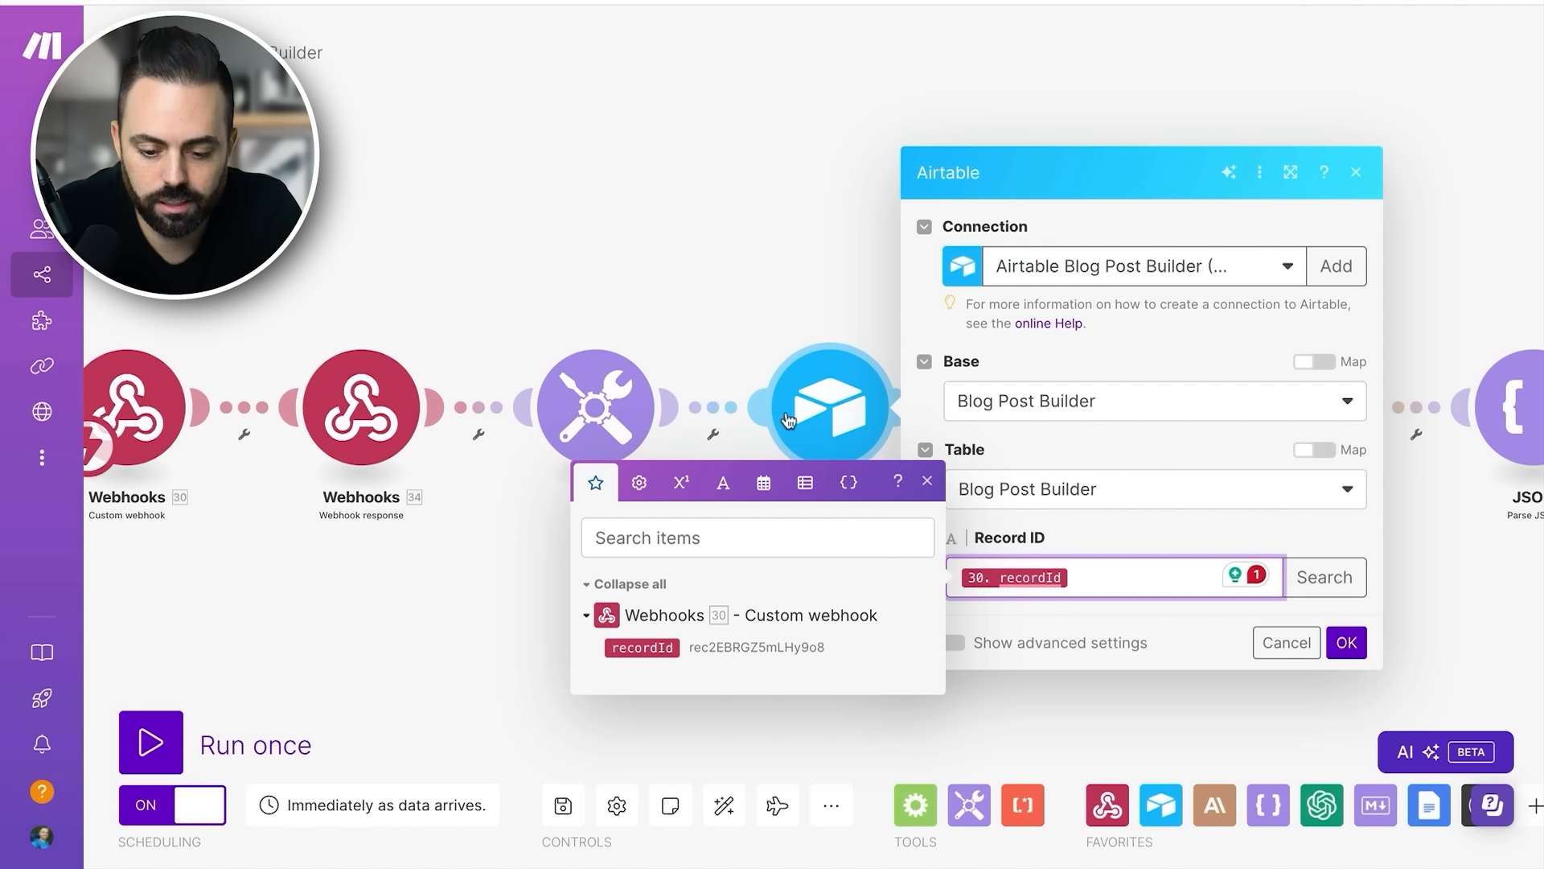
pyautogui.click(1125, 529)
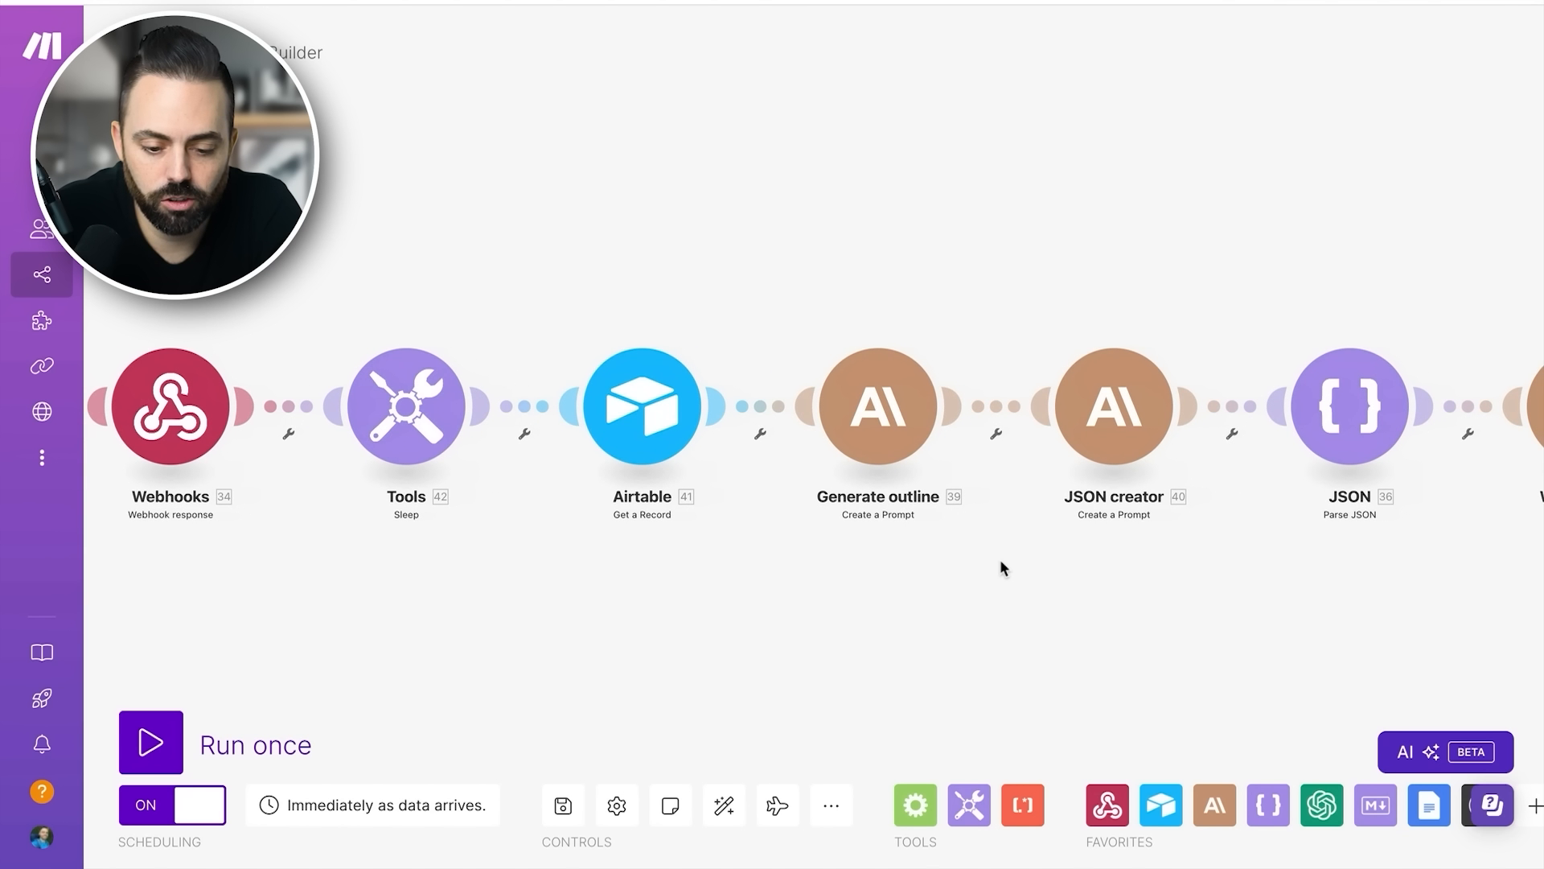
# - Open the Generate outline module's settings and inspect its available Claude models and the Max Tokens value
pyautogui.click(869, 409)
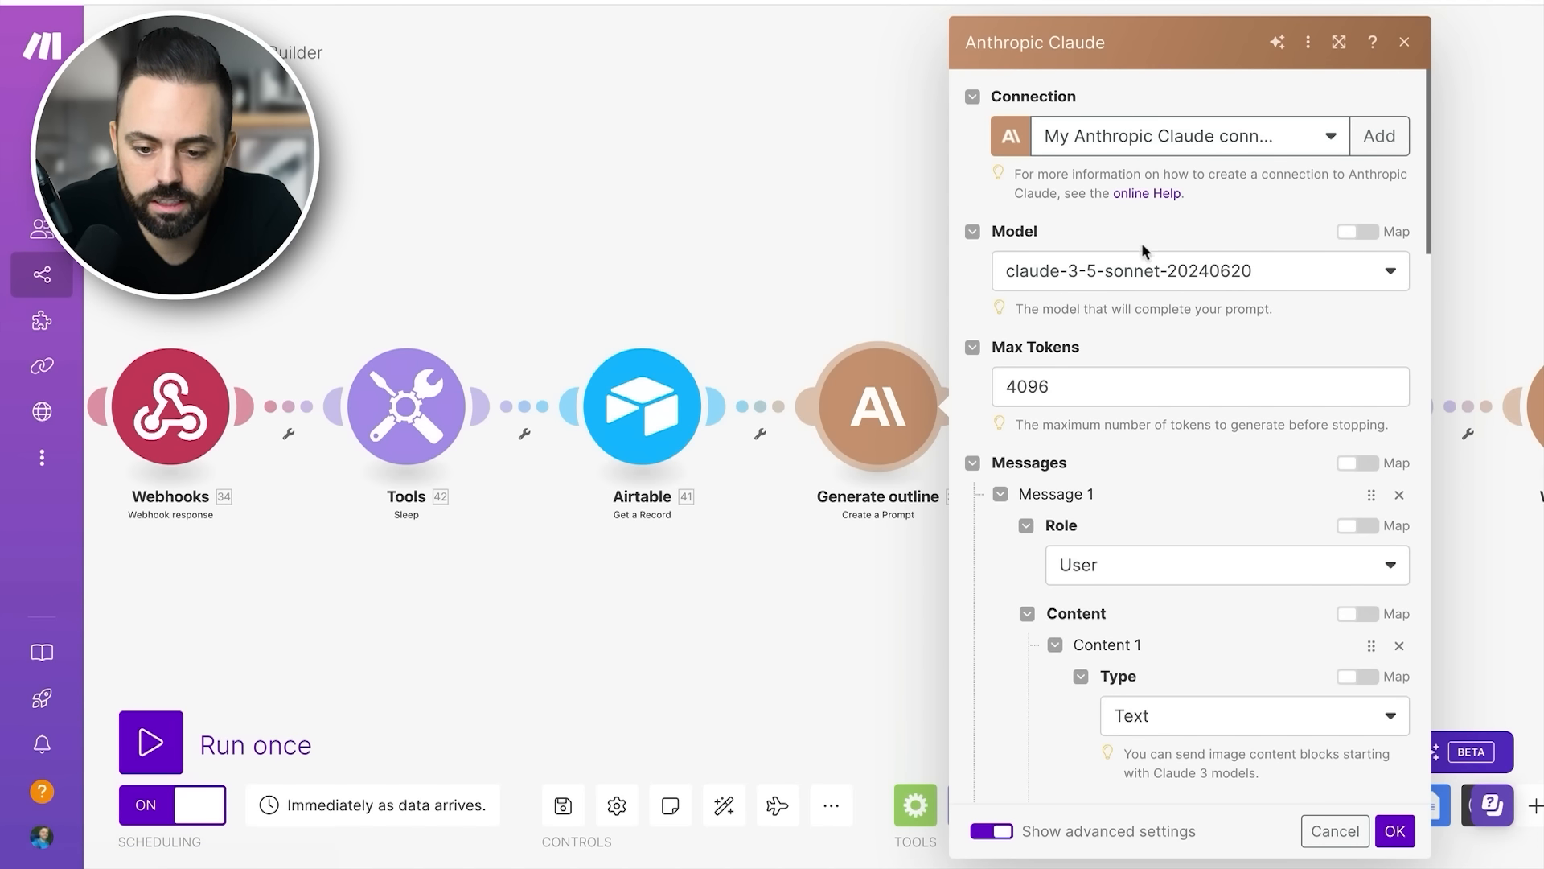
pyautogui.click(1207, 271)
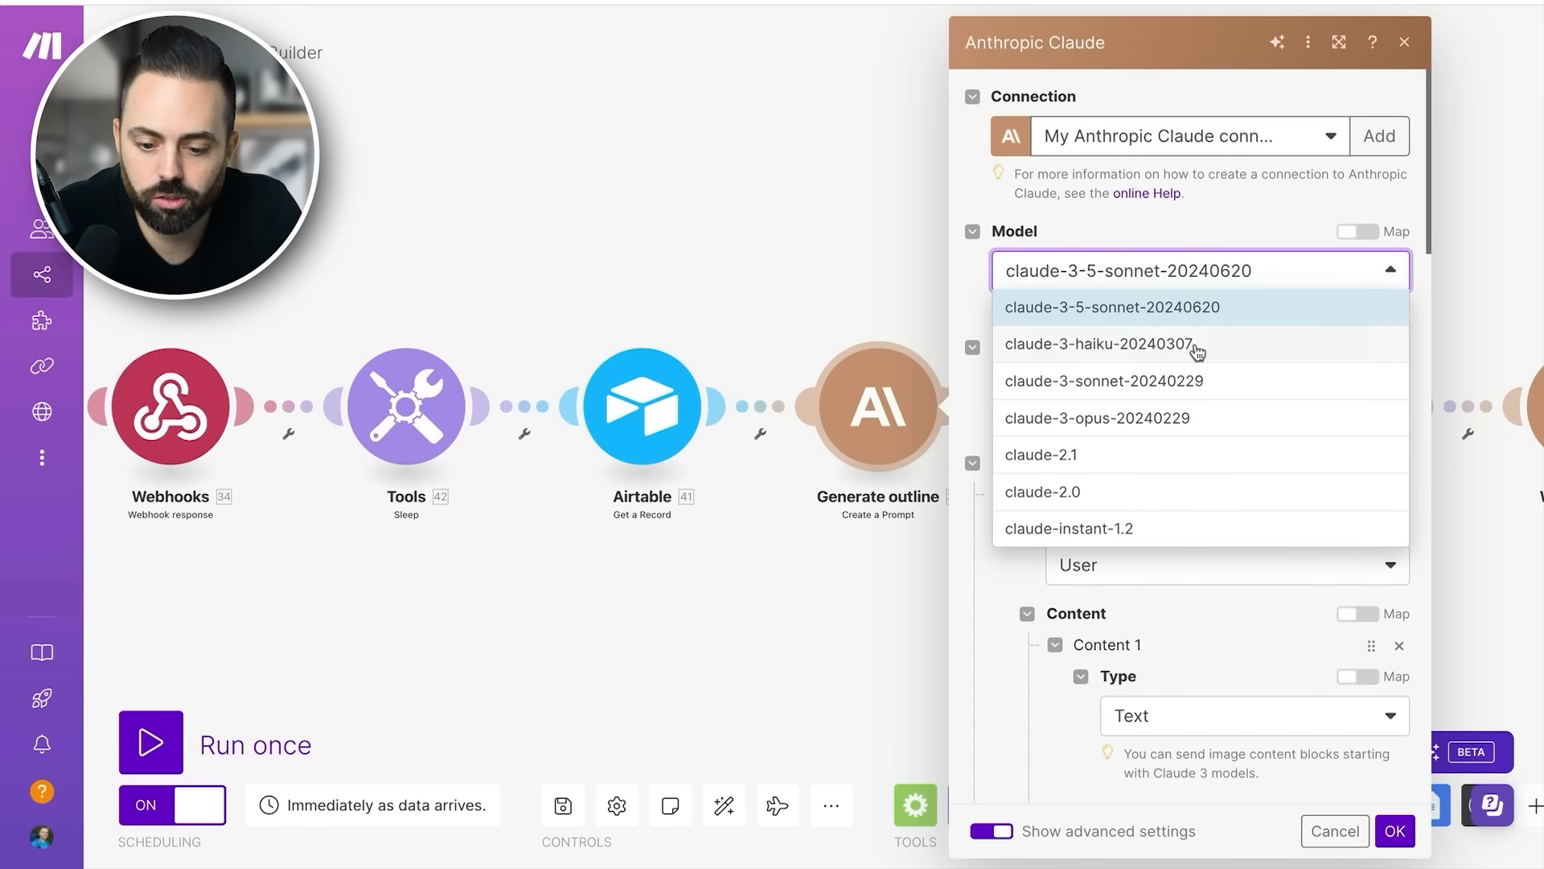
pyautogui.click(1168, 205)
pyautogui.scroll(-1, 1204, 286)
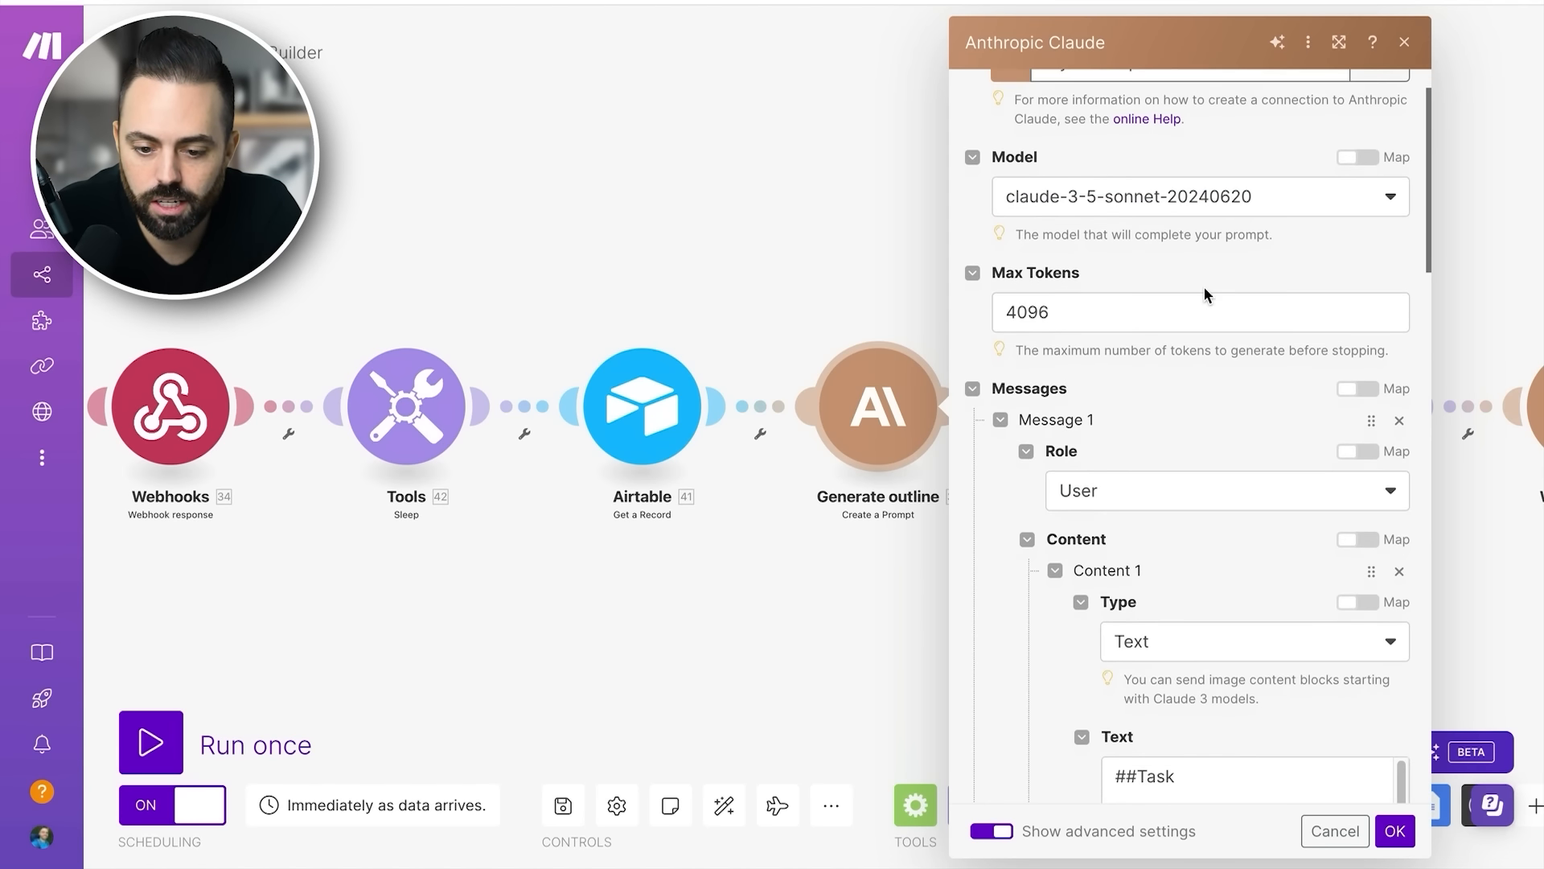
pyautogui.doubleClick(1098, 311)
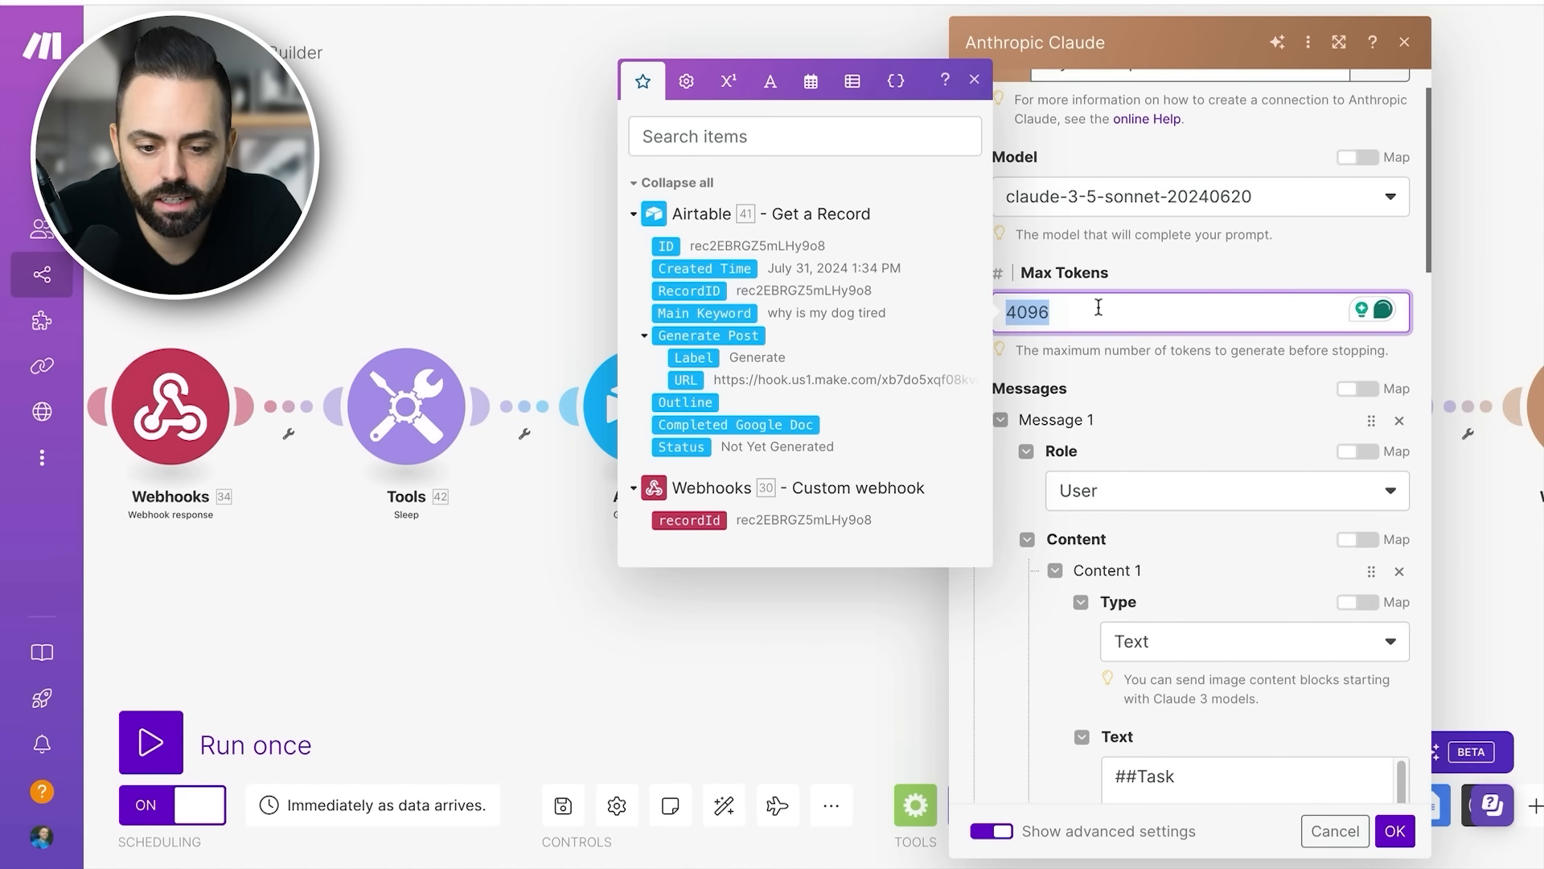
pyautogui.click(1184, 258)
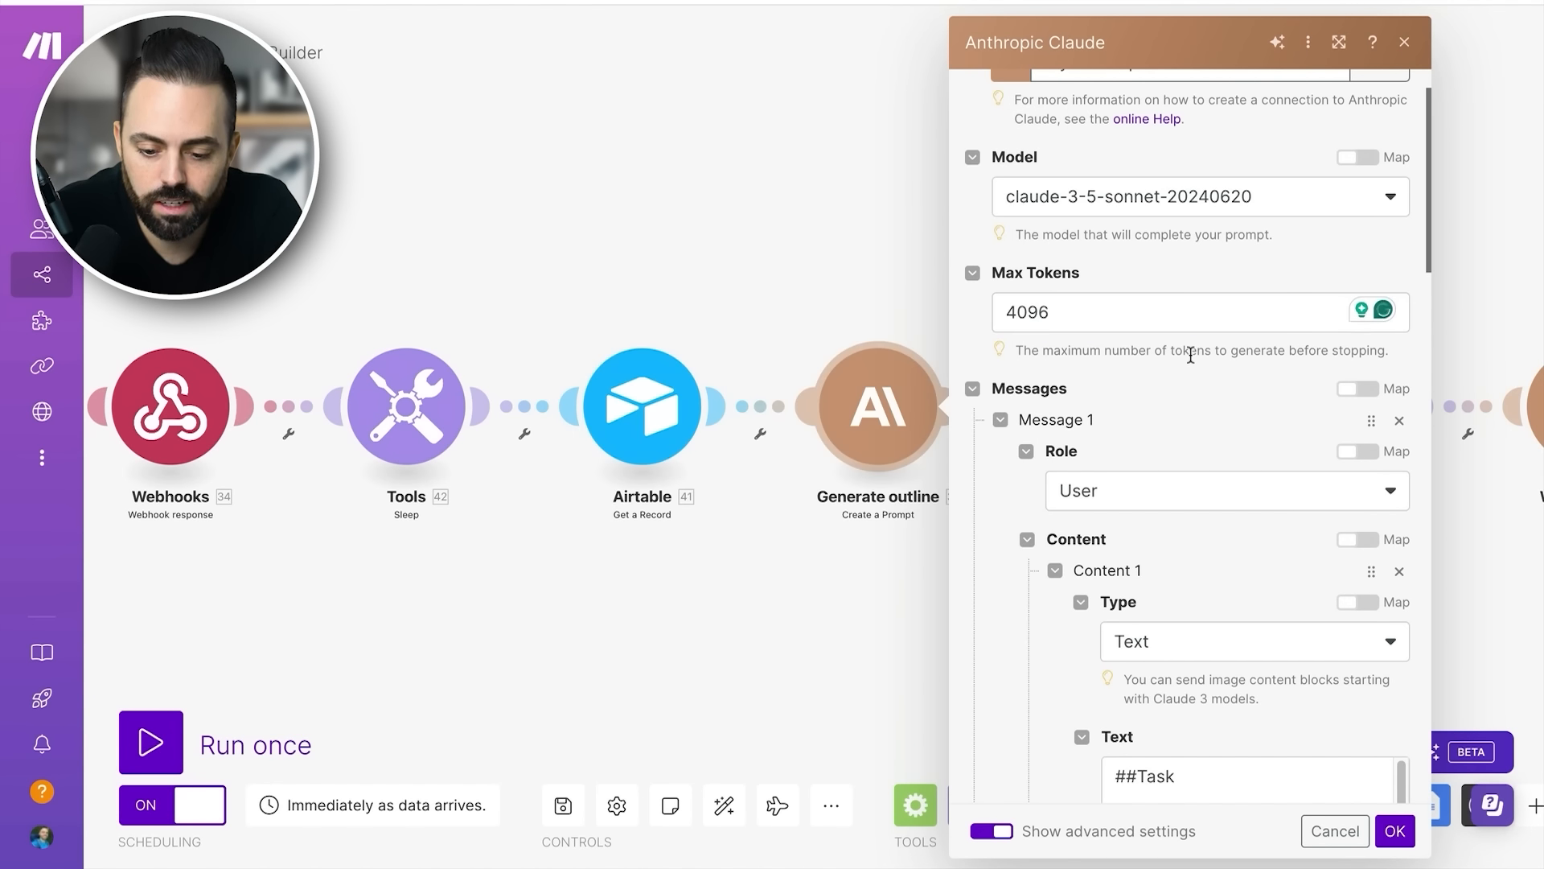
pyautogui.scroll(-1, 1190, 355)
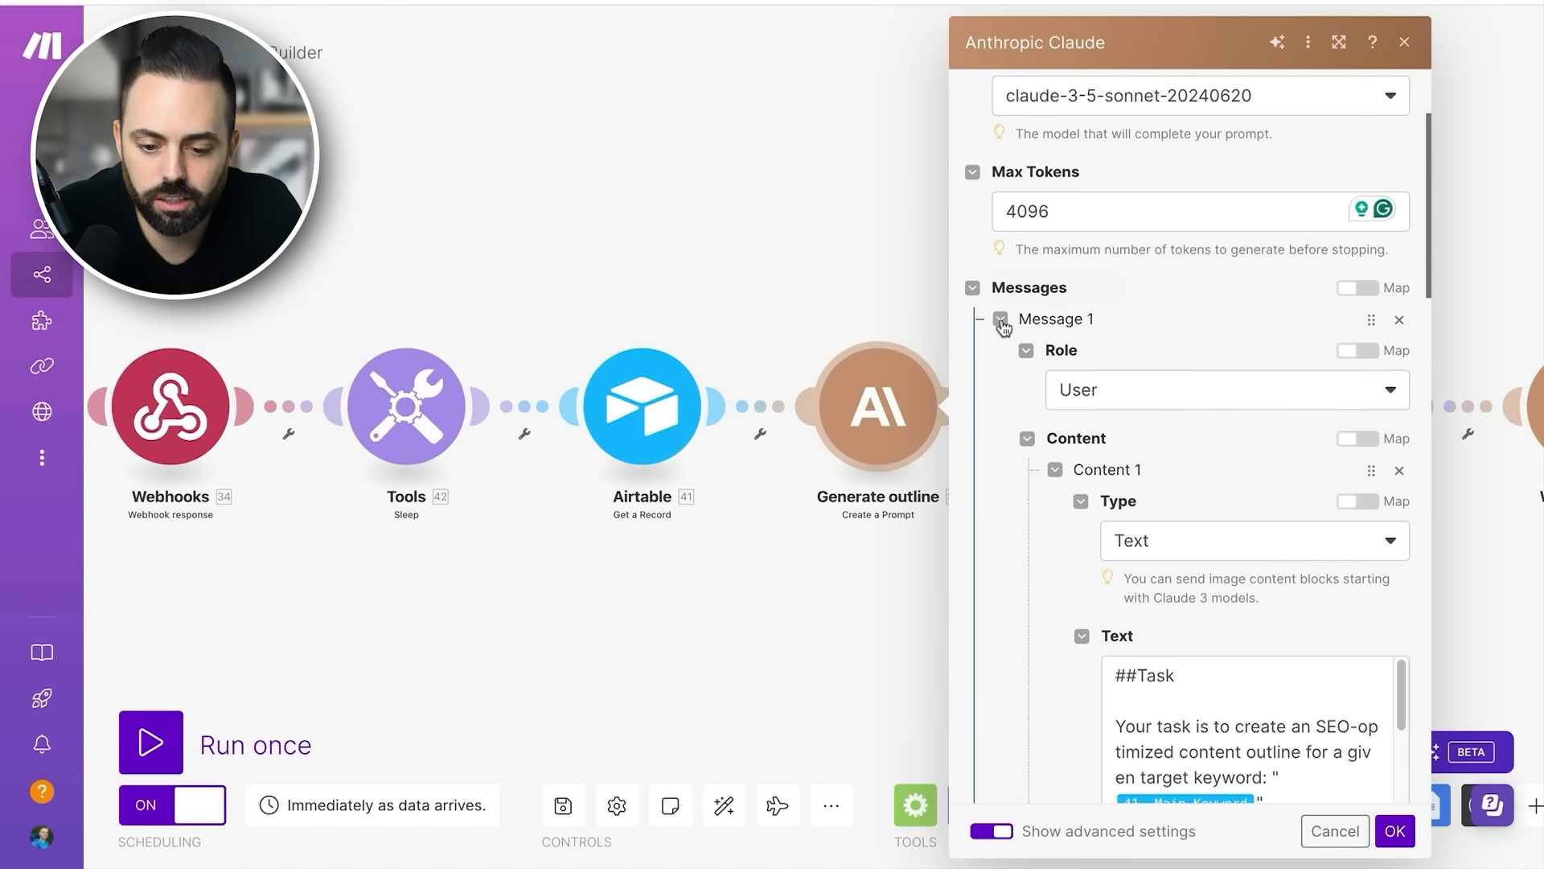
pyautogui.scroll(1, 1129, 286)
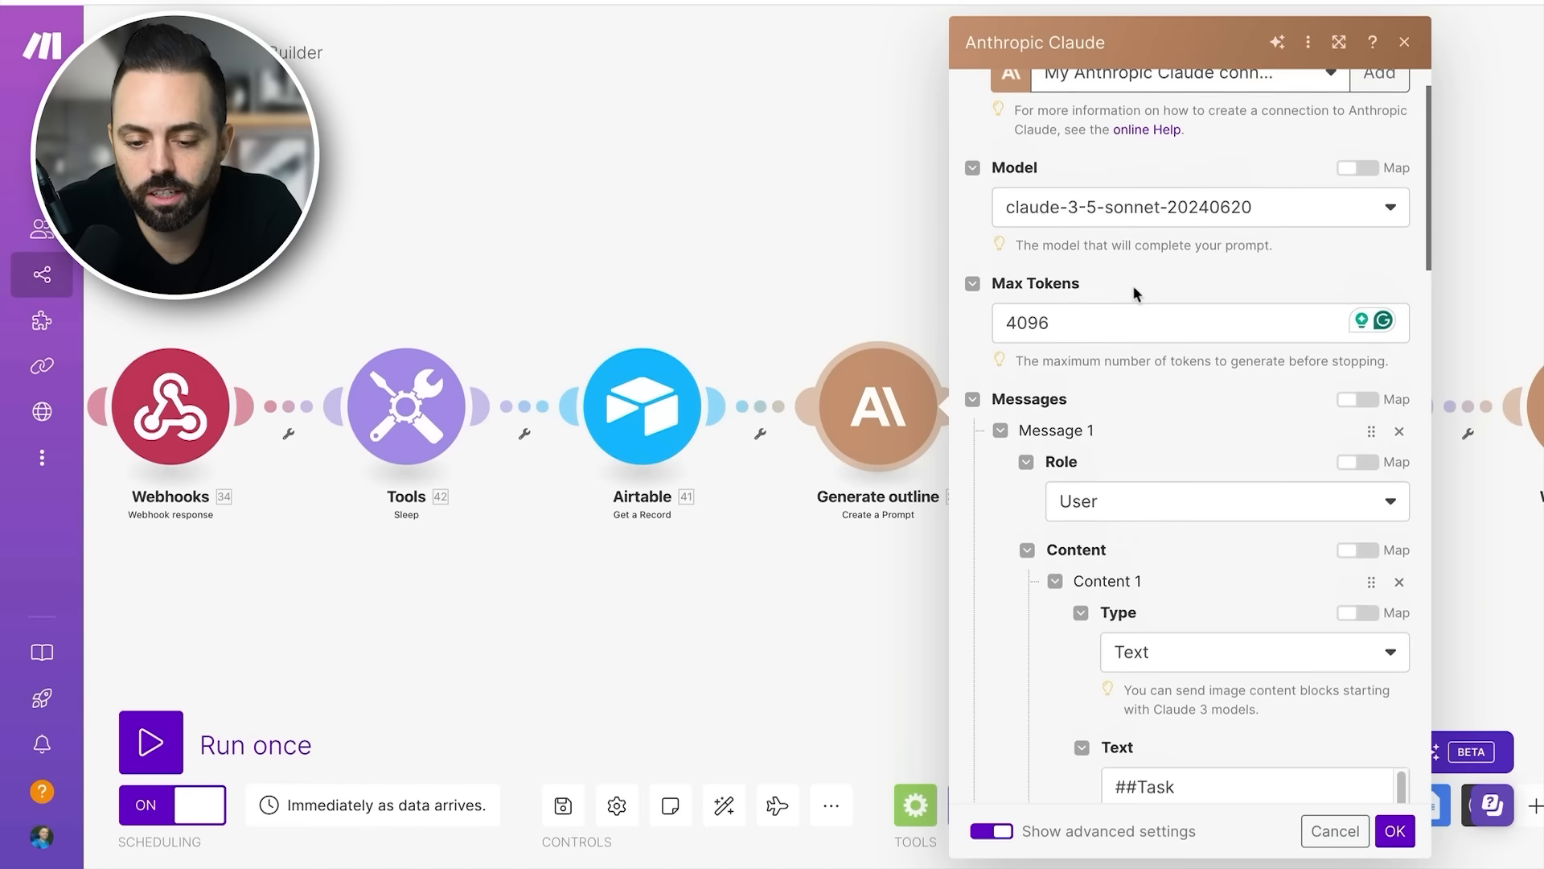
pyautogui.scroll(1, 1132, 294)
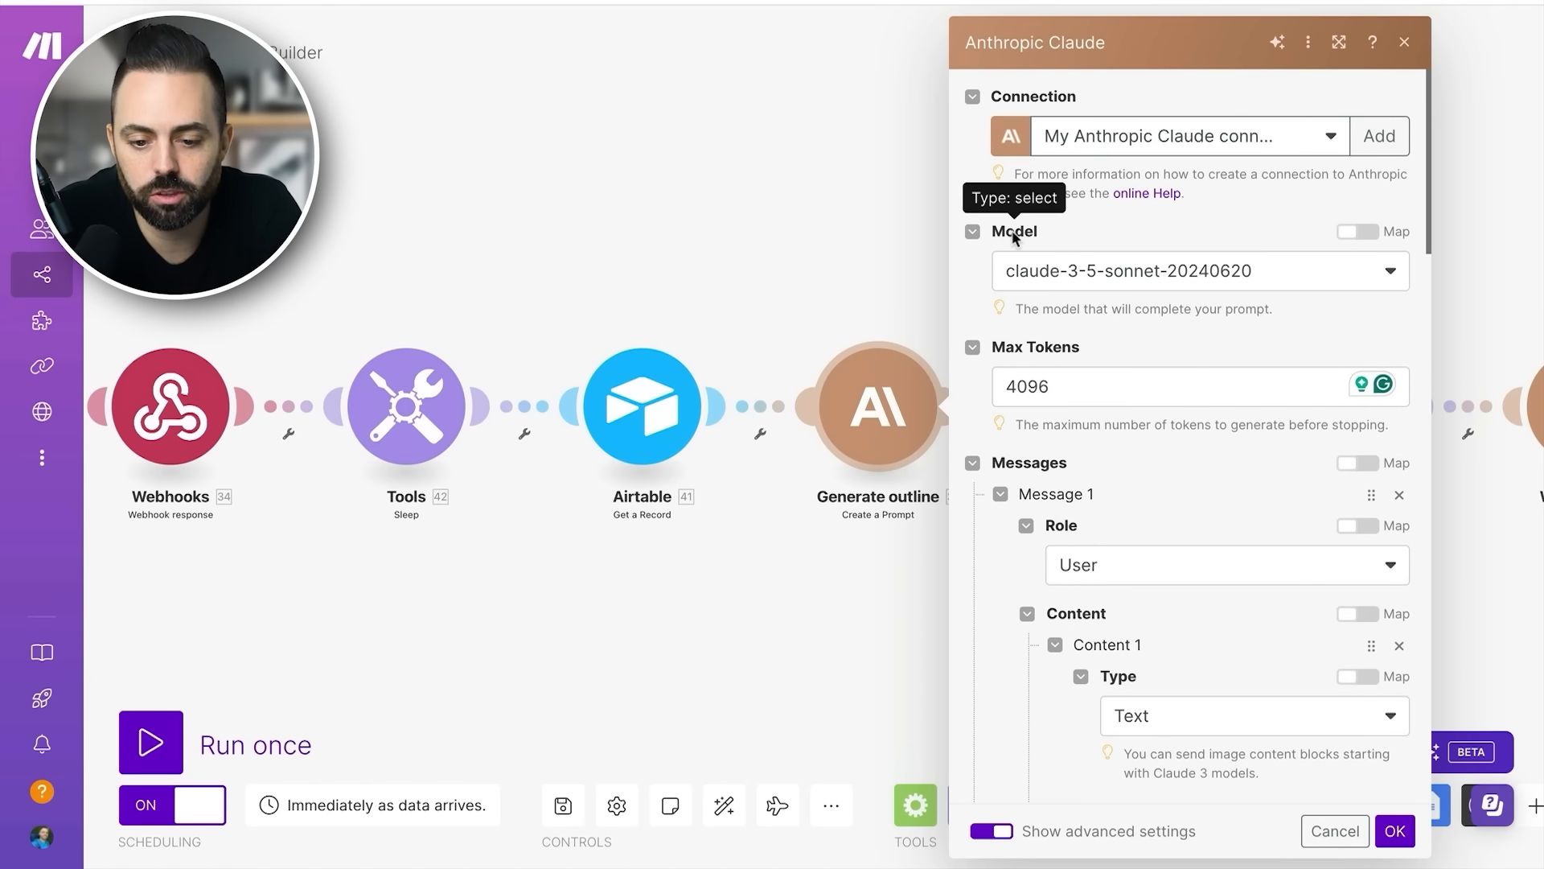
# - Examine the Generate outline module's System Prompt, highlighting its text and checking the surrounding message and metadata fields
pyautogui.scroll(-1, 1111, 498)
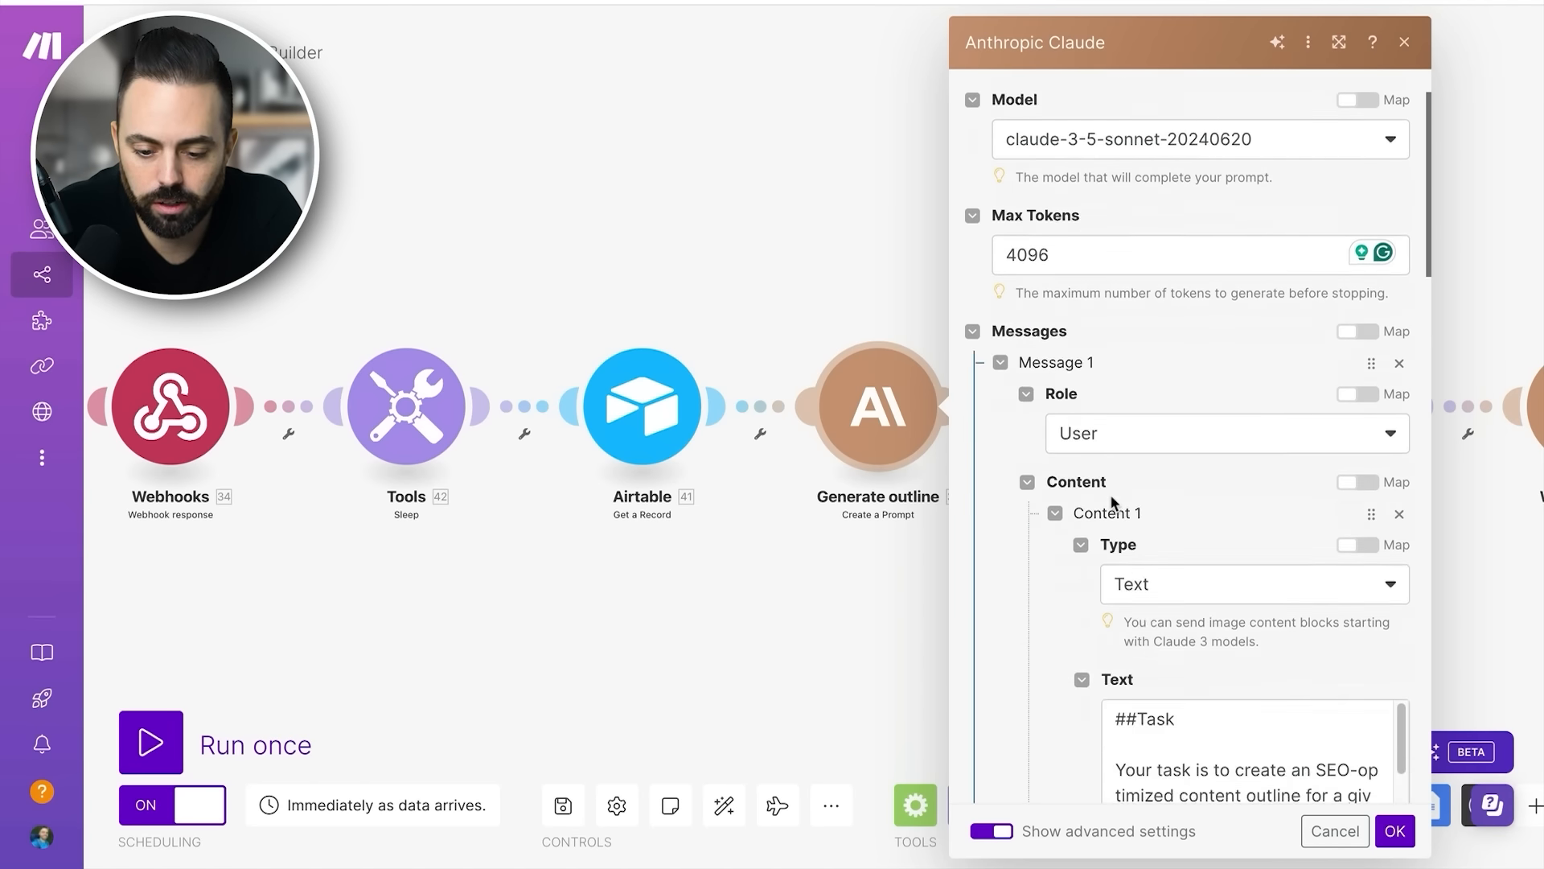
pyautogui.scroll(-10, 1111, 497)
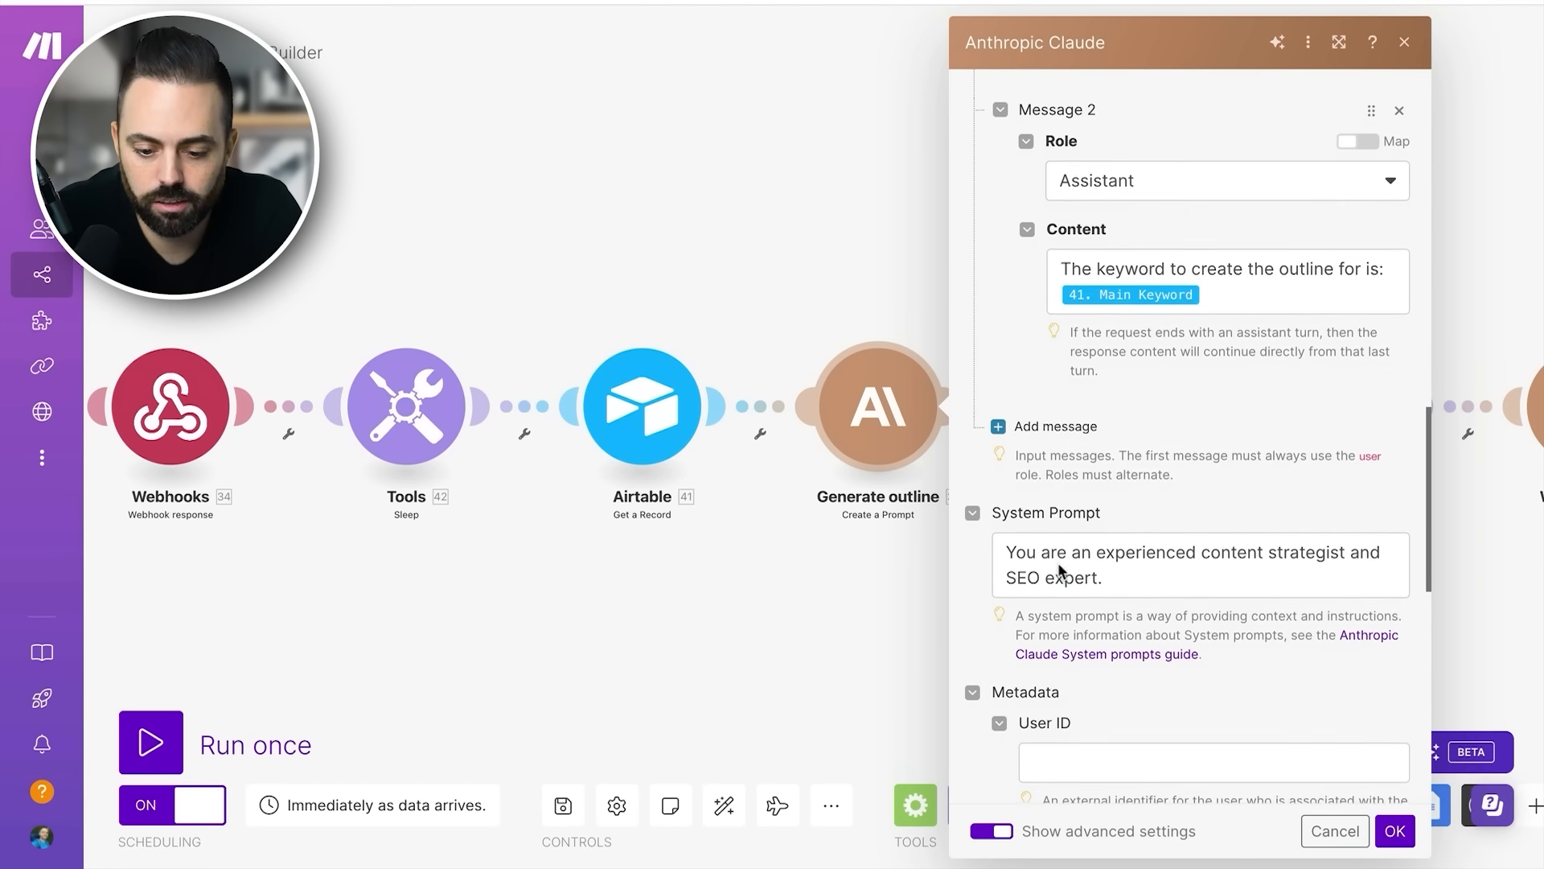
pyautogui.scroll(-1, 1058, 567)
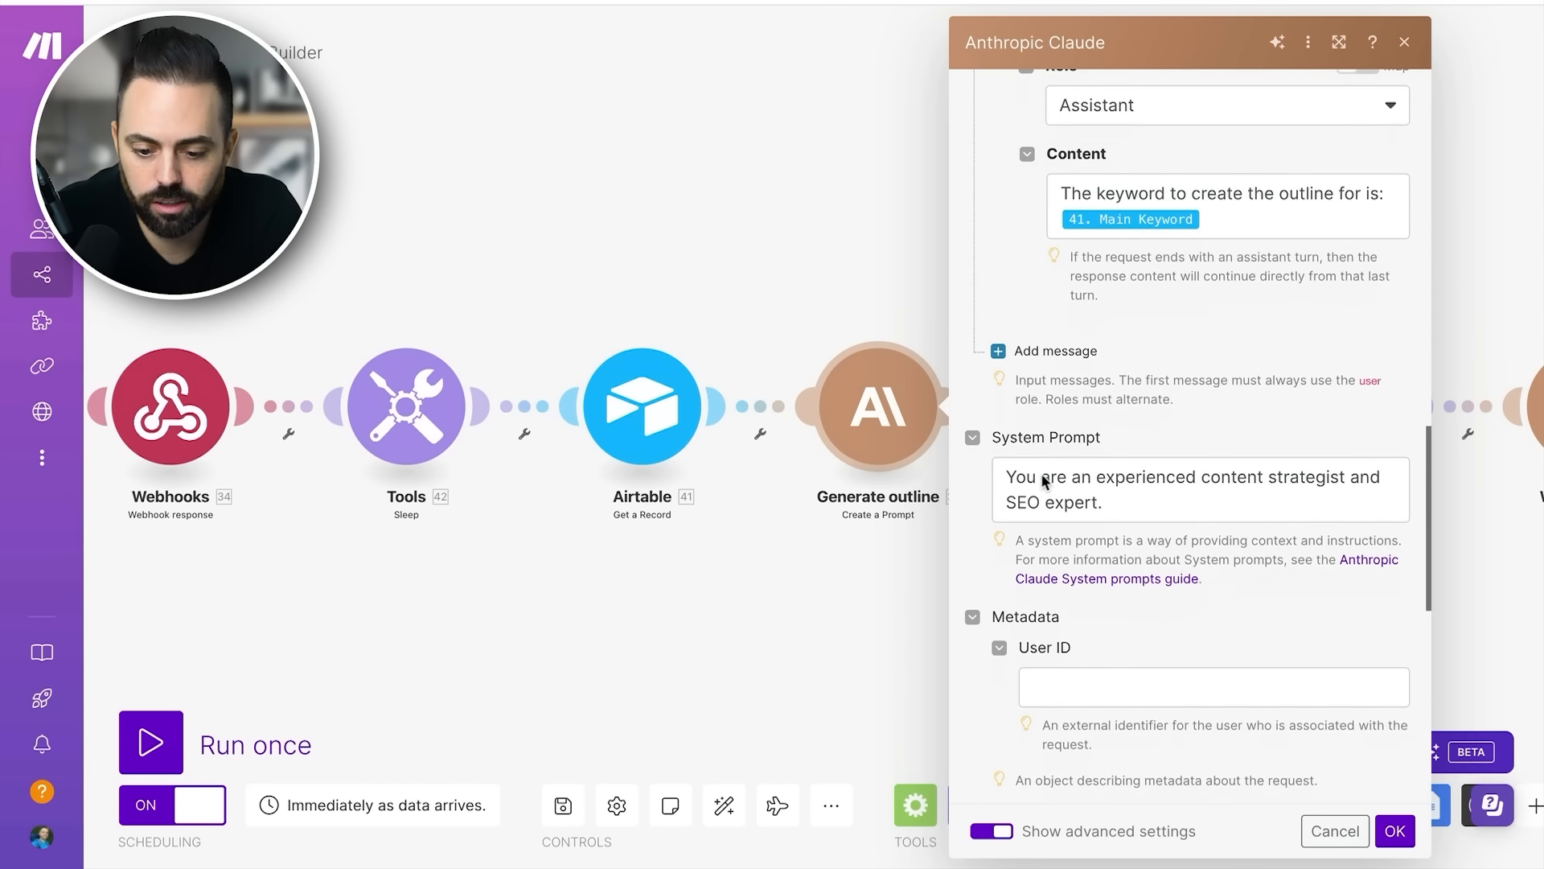
pyautogui.tripleClick(1129, 505)
pyautogui.click(1081, 478)
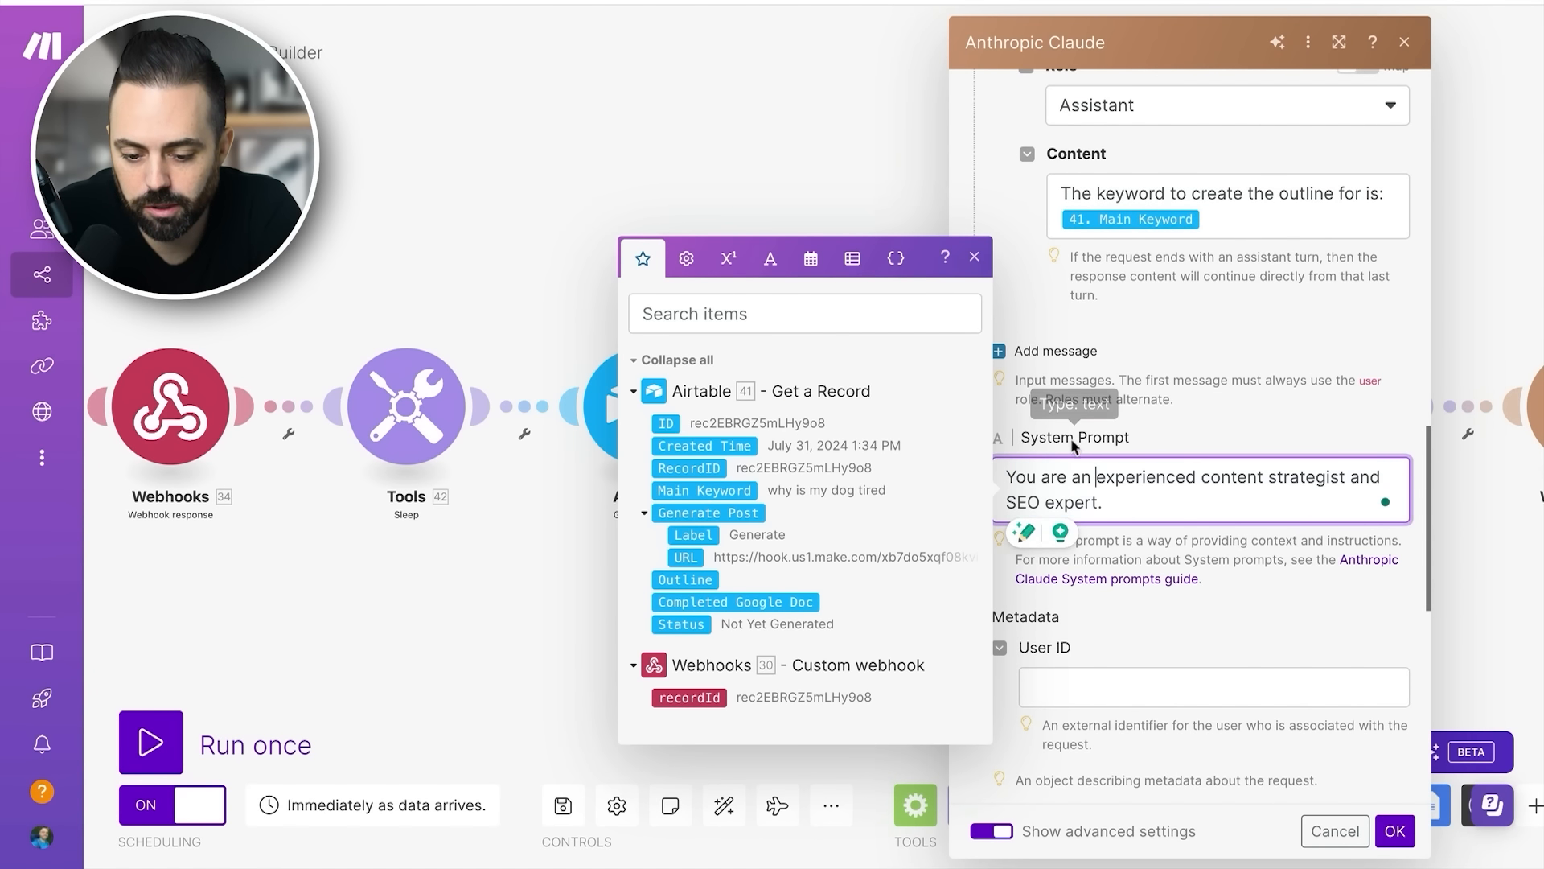
pyautogui.click(1233, 637)
pyautogui.scroll(-4, 1180, 504)
pyautogui.scroll(9, 1175, 491)
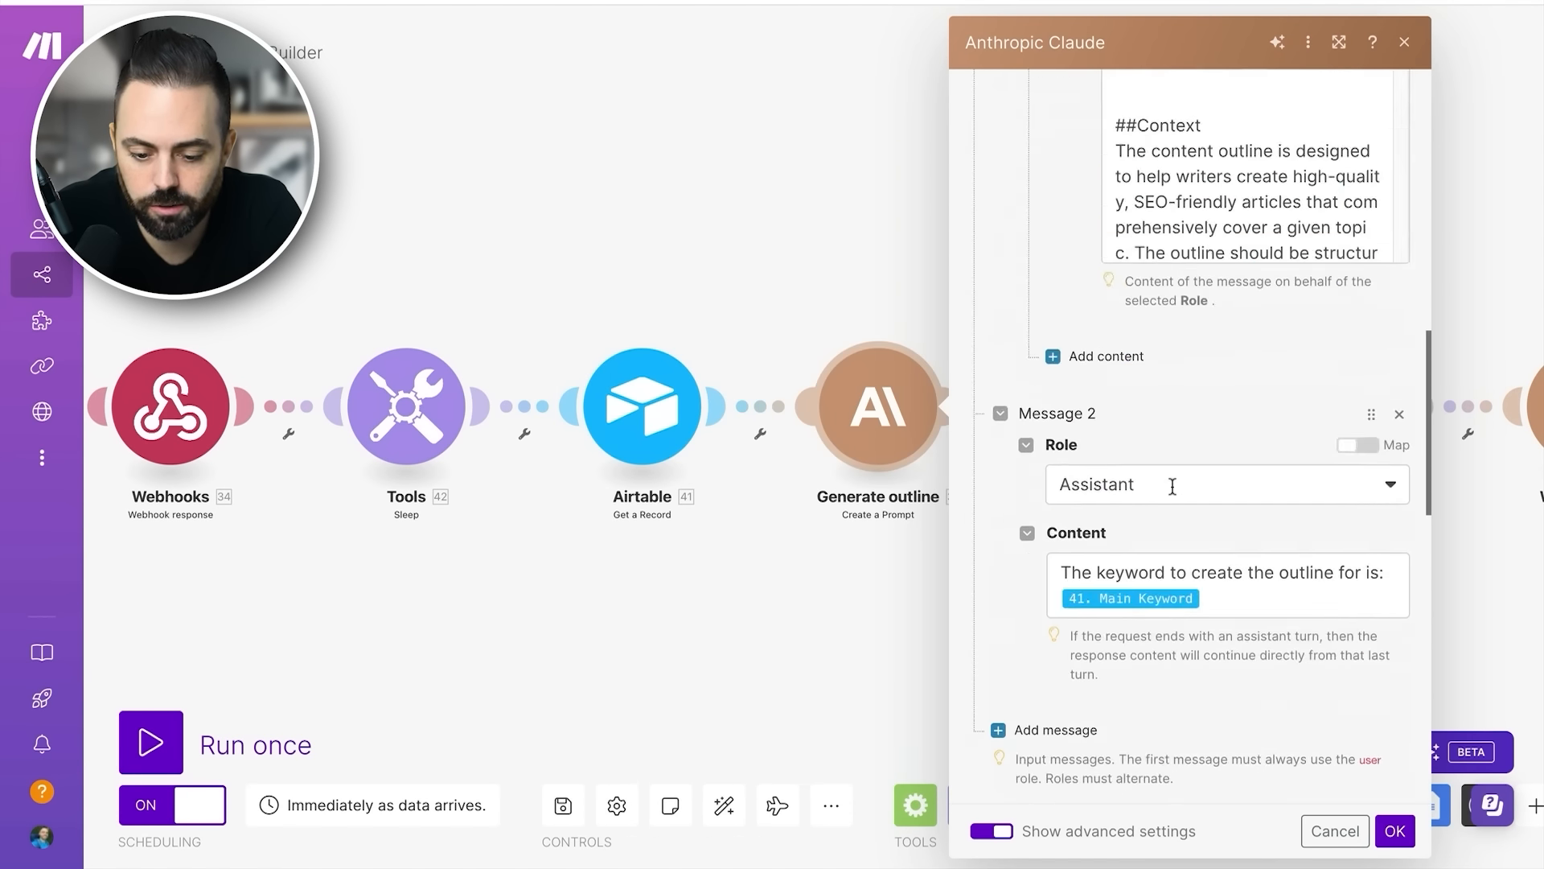
pyautogui.scroll(10, 1172, 487)
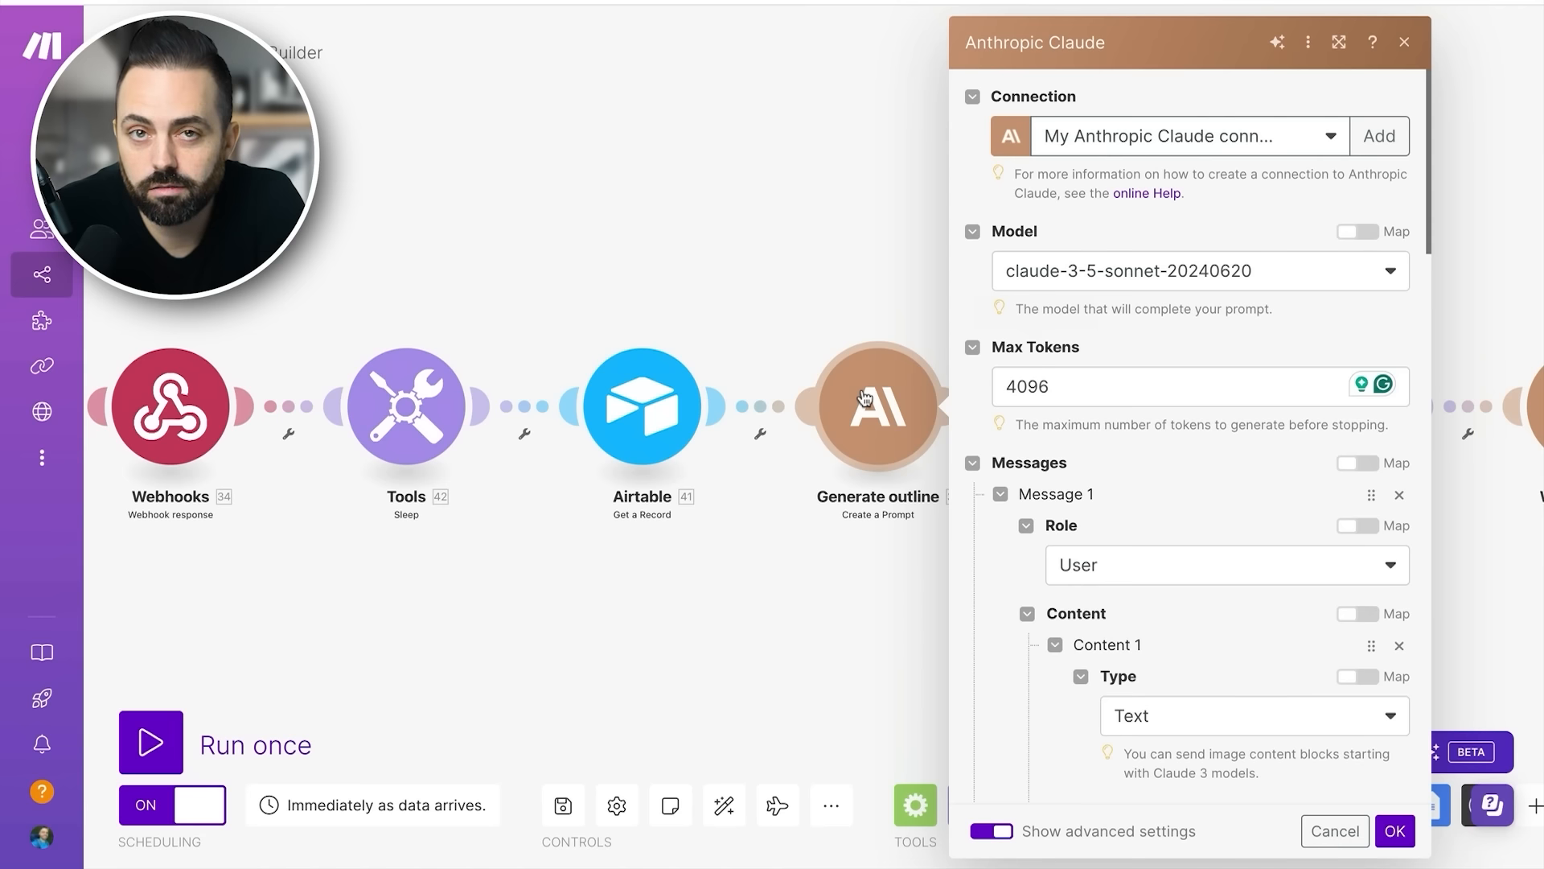
# - Check the Role and content Type options for Message 1, keeping User and Text selected
pyautogui.scroll(-3, 1126, 446)
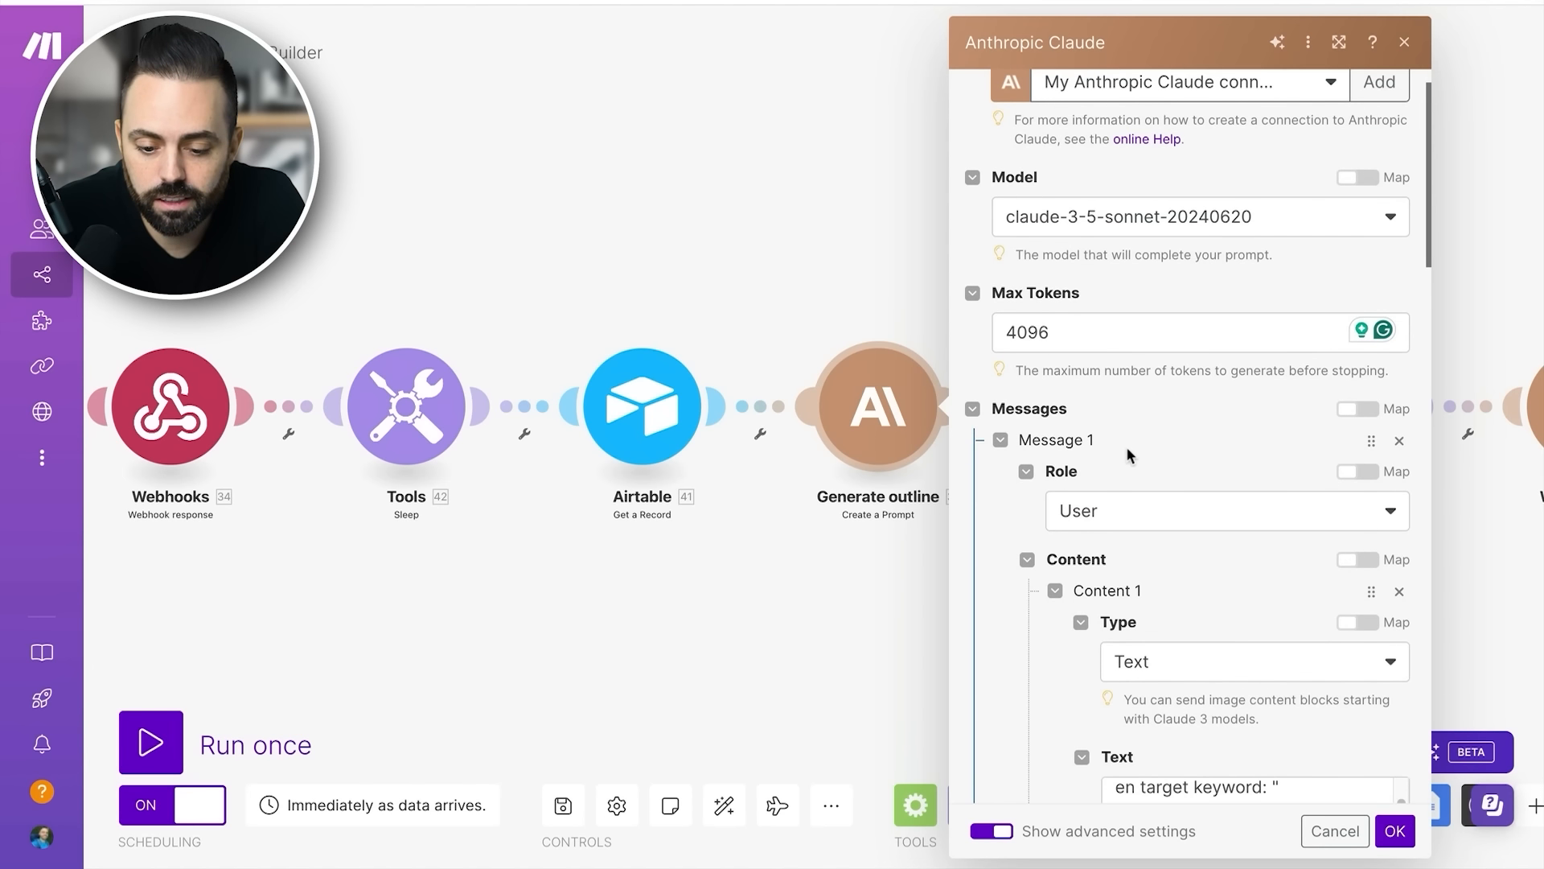
pyautogui.click(1139, 406)
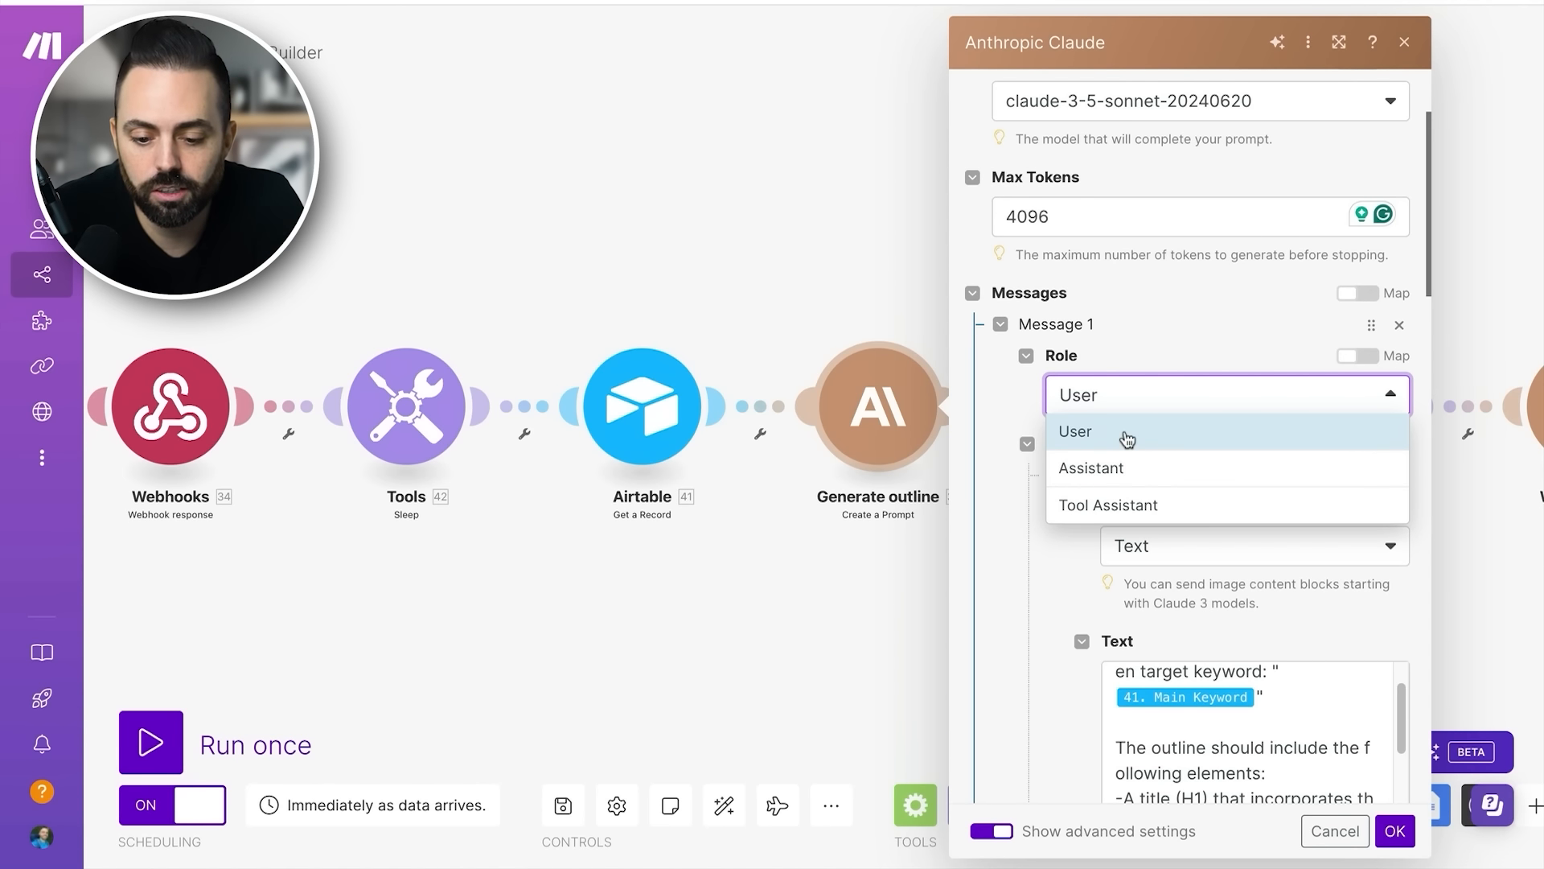
pyautogui.click(1126, 434)
pyautogui.scroll(-2, 1157, 443)
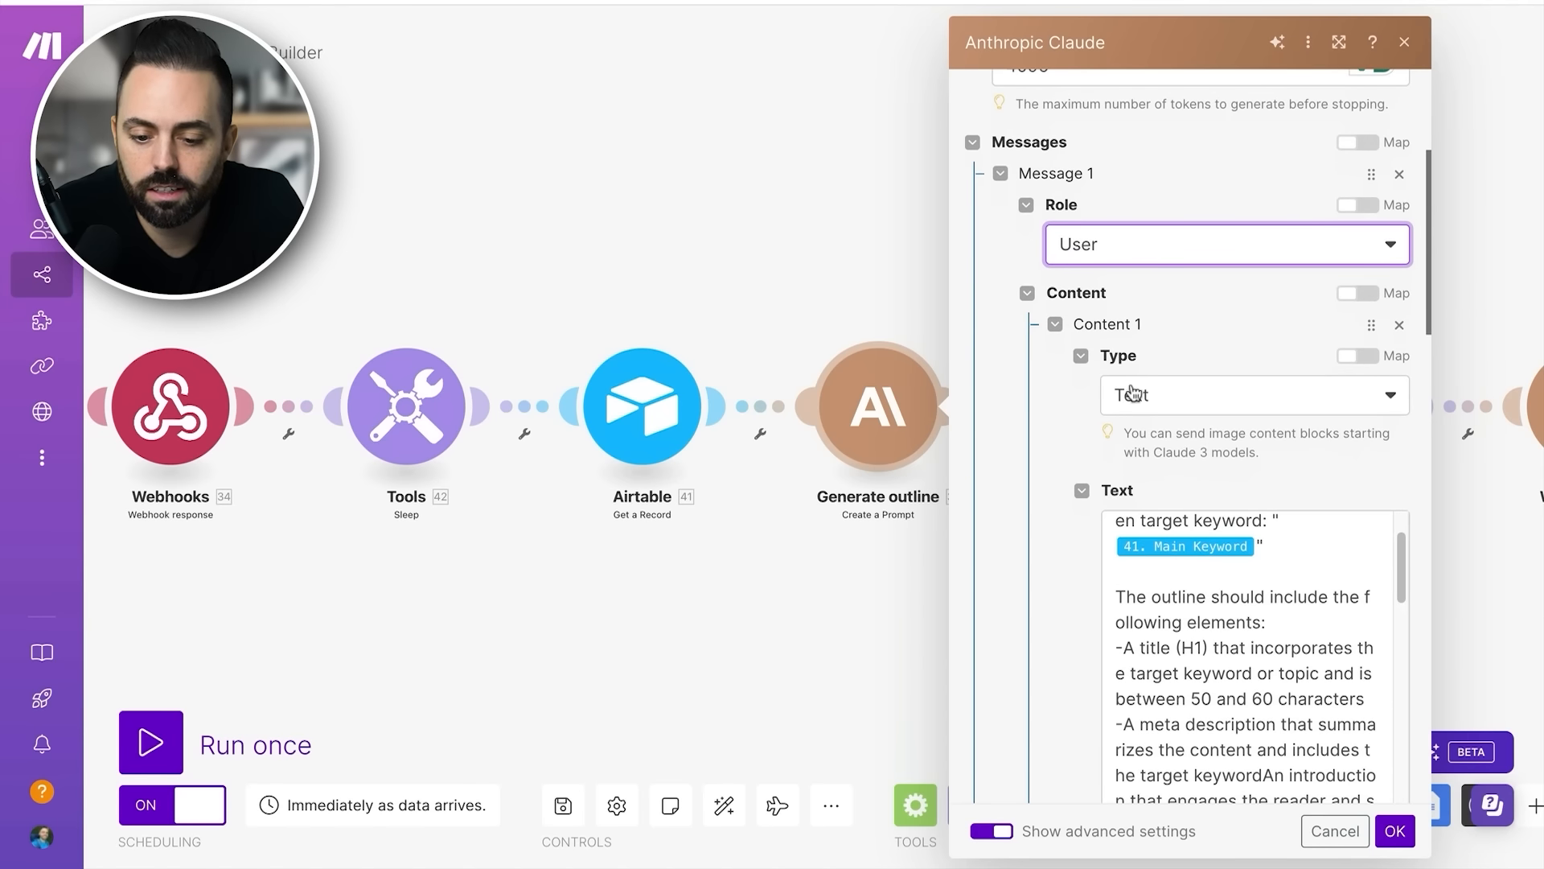
pyautogui.click(1170, 405)
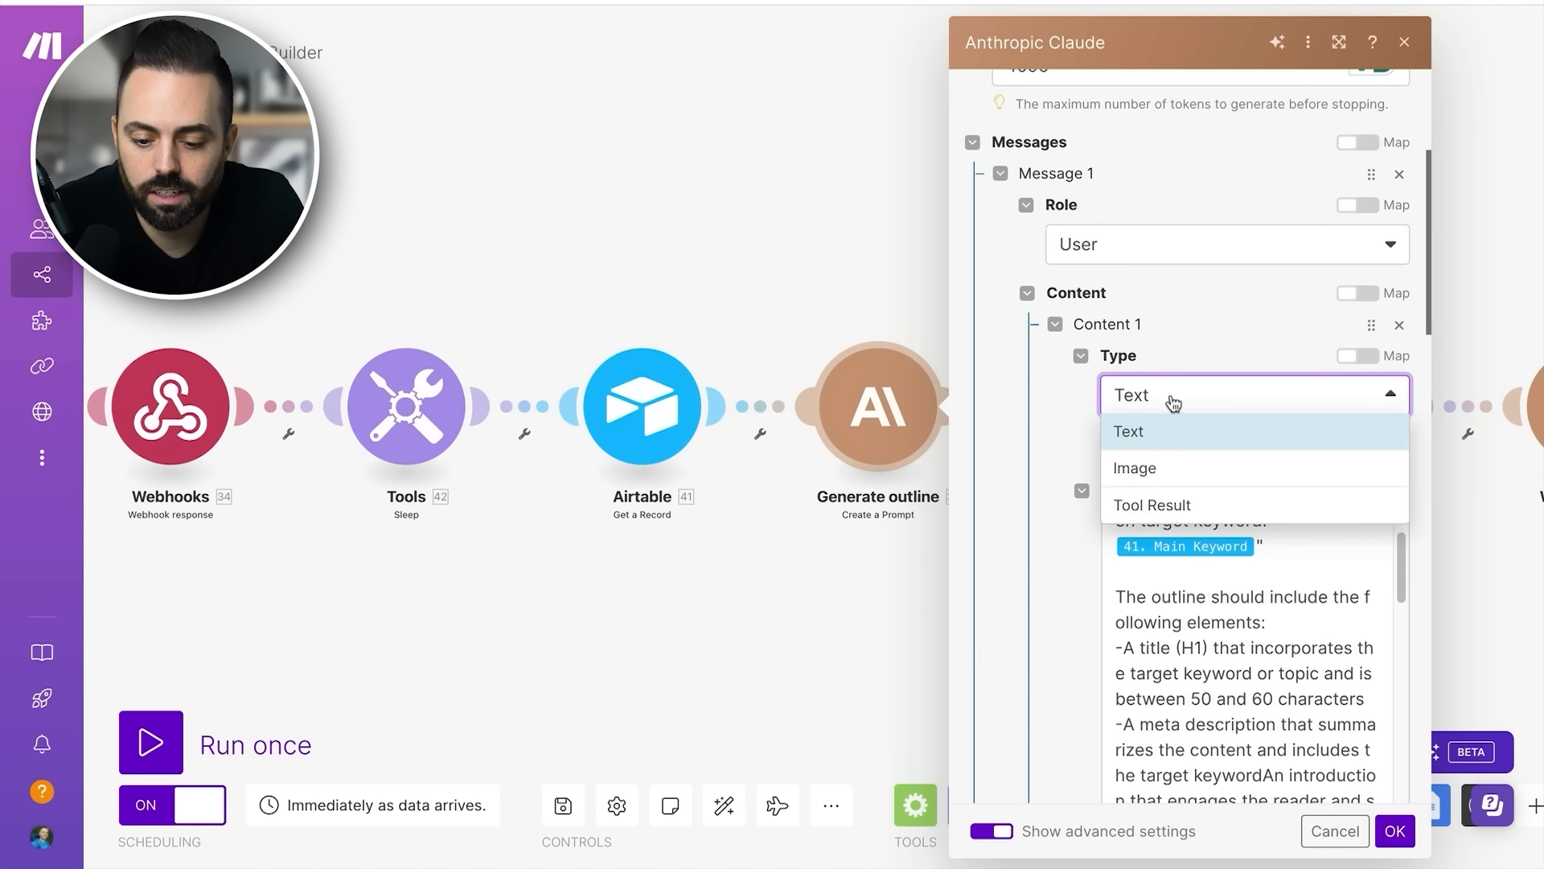
pyautogui.click(1168, 400)
# - Read through Message 1's outline prompt, examining its mapped Main Keyword and its Task, Context and Process sections
pyautogui.scroll(-2, 1182, 587)
pyautogui.scroll(2, 1181, 589)
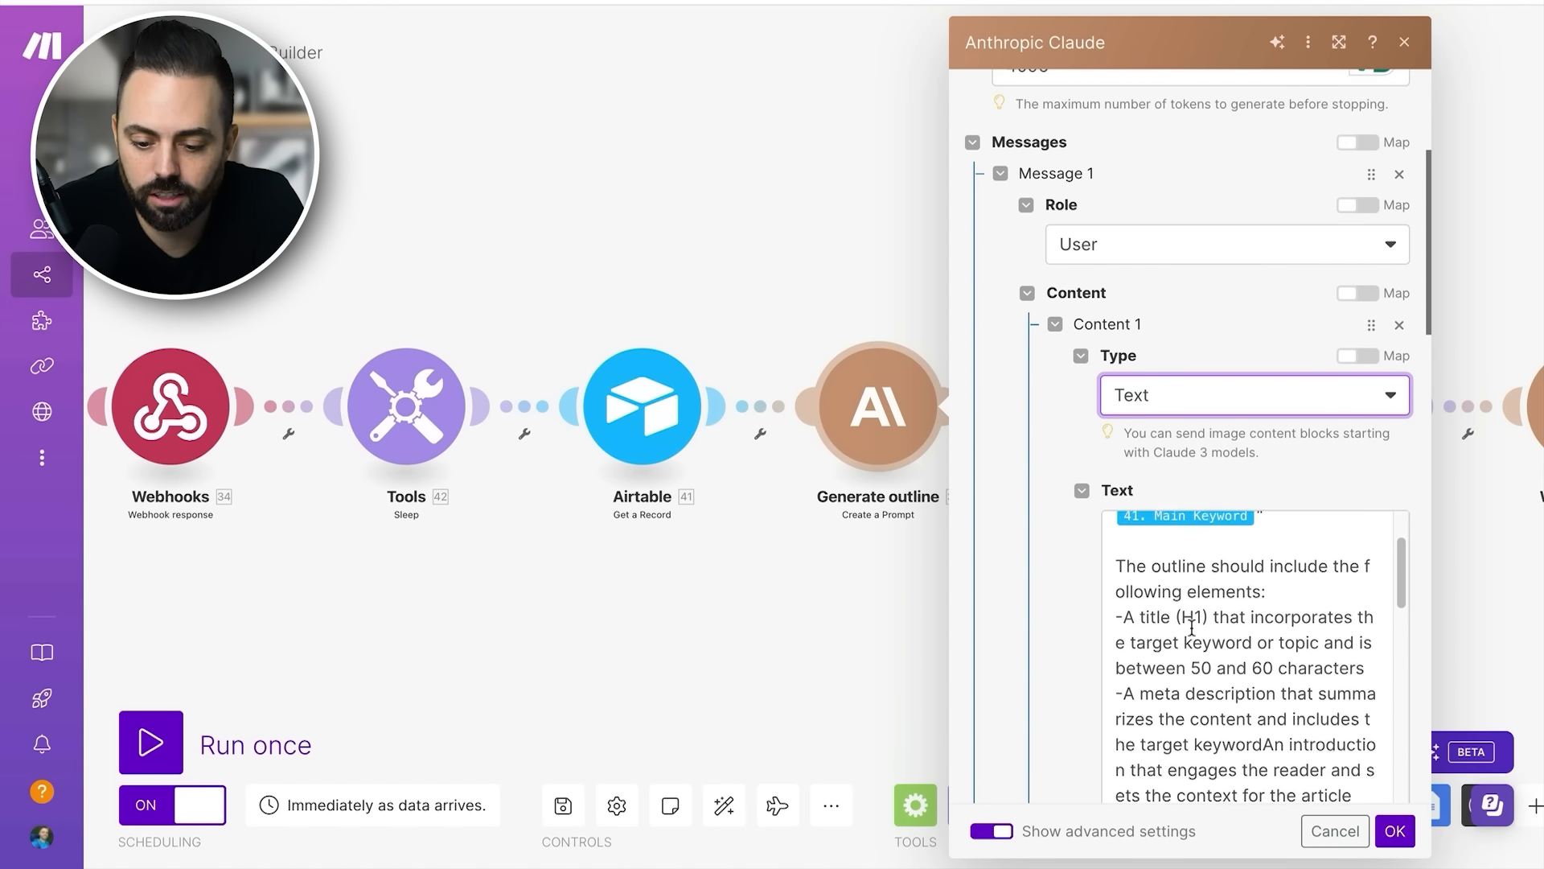
pyautogui.scroll(-1, 1055, 607)
pyautogui.scroll(3, 1242, 539)
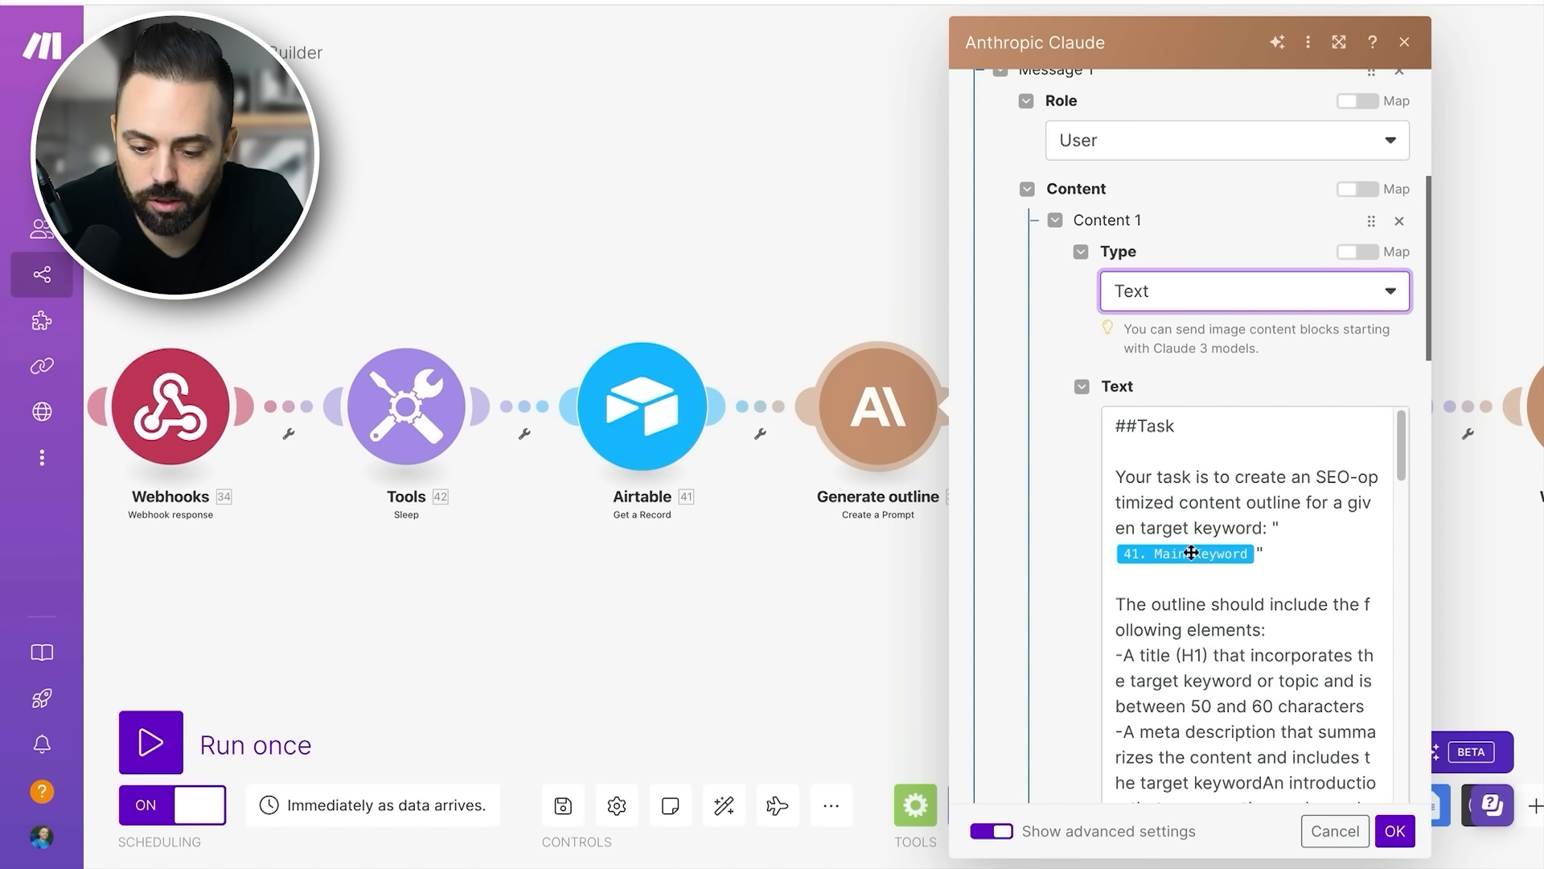
pyautogui.click(1267, 554)
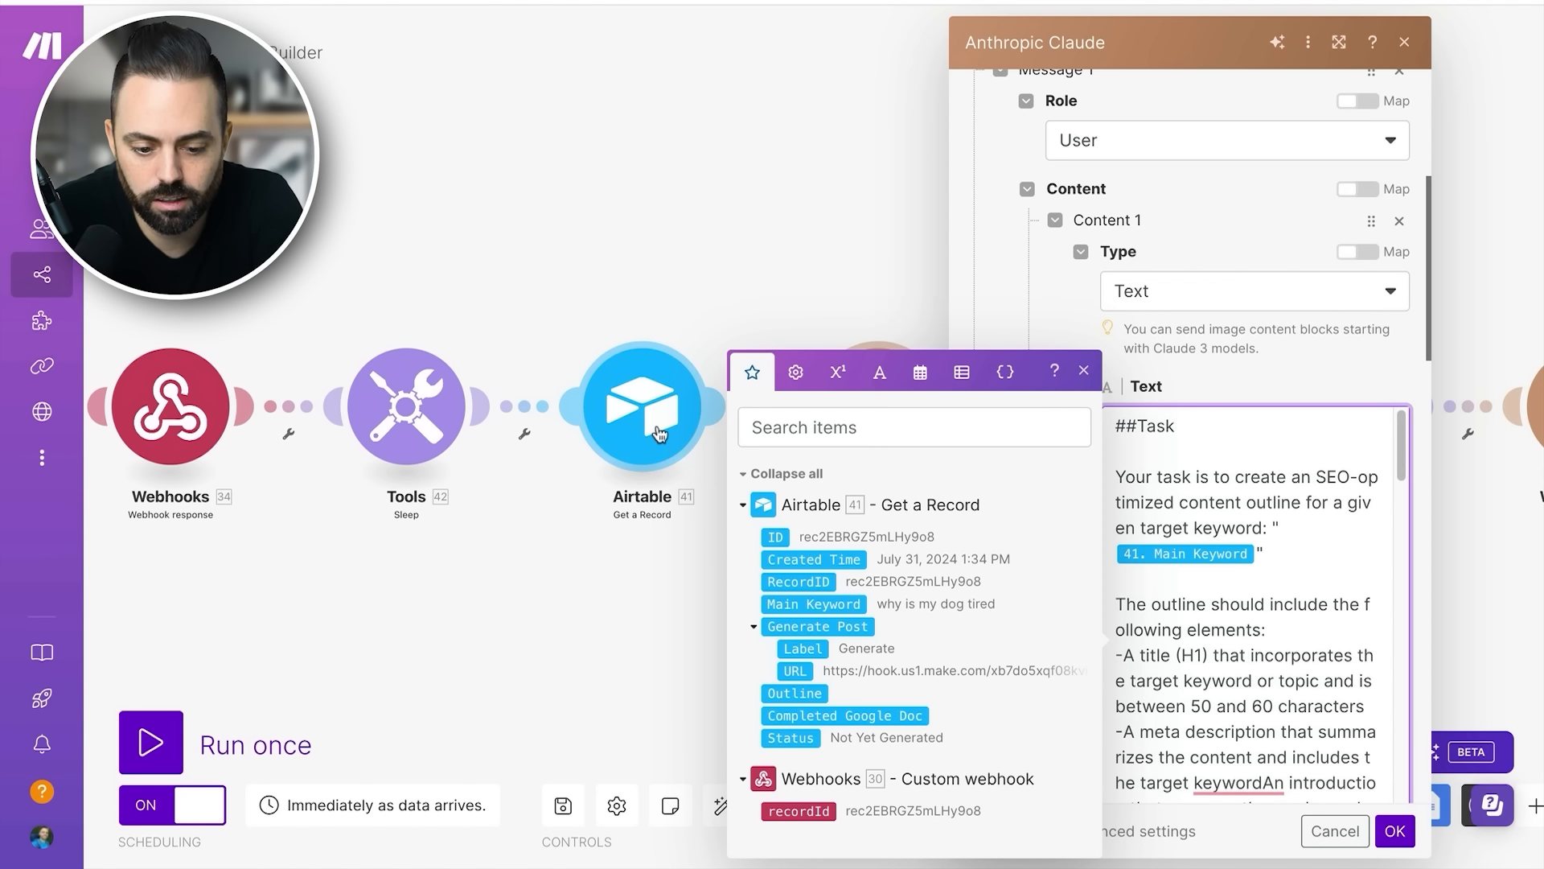
pyautogui.scroll(-2, 1206, 575)
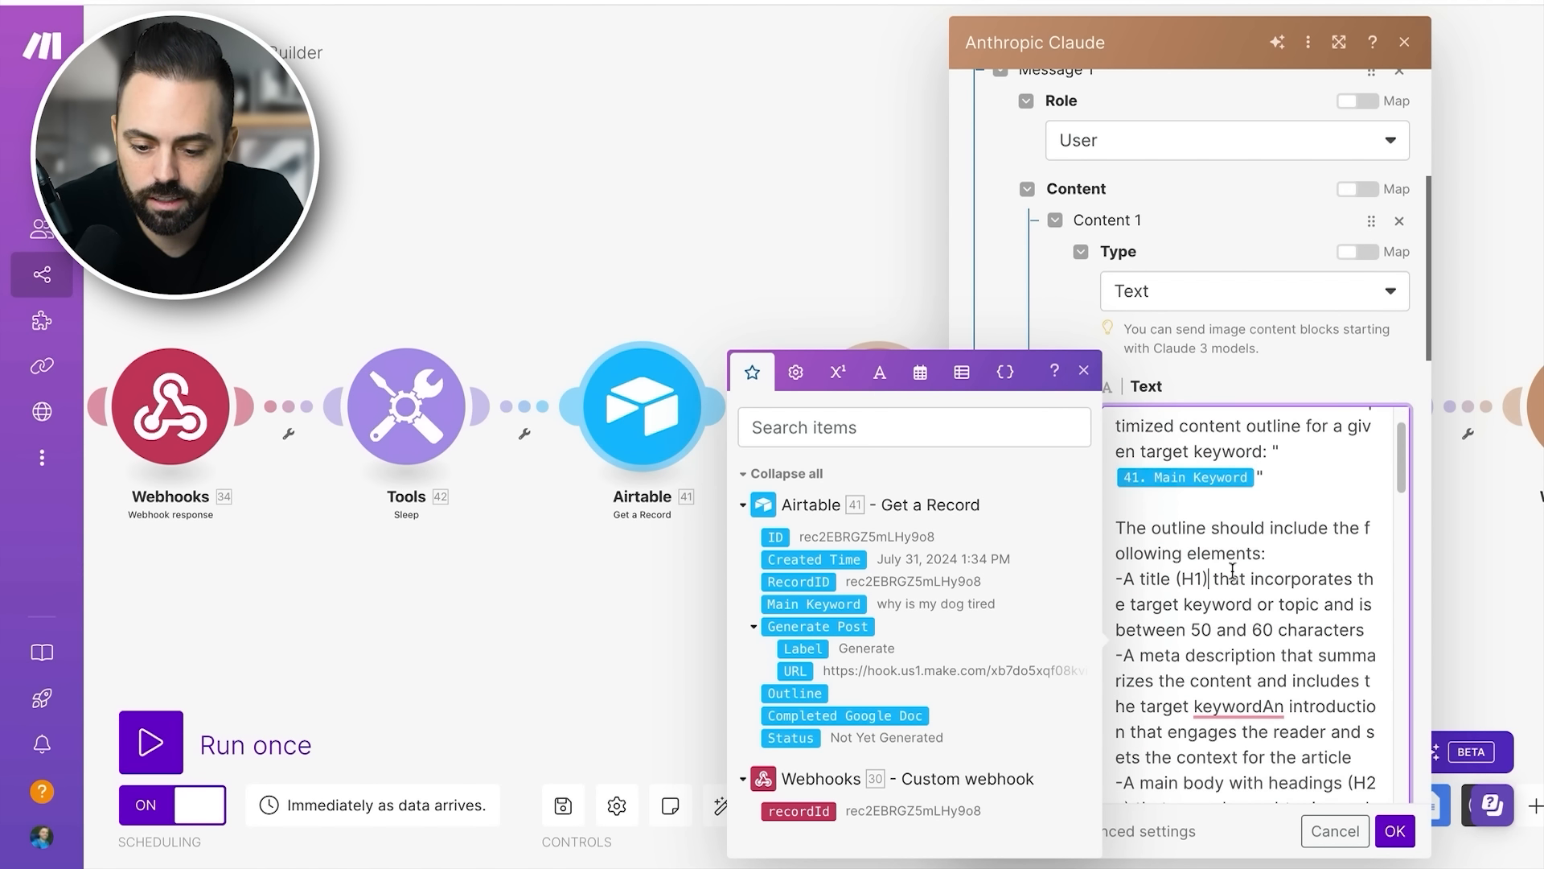
pyautogui.scroll(-3, 1208, 545)
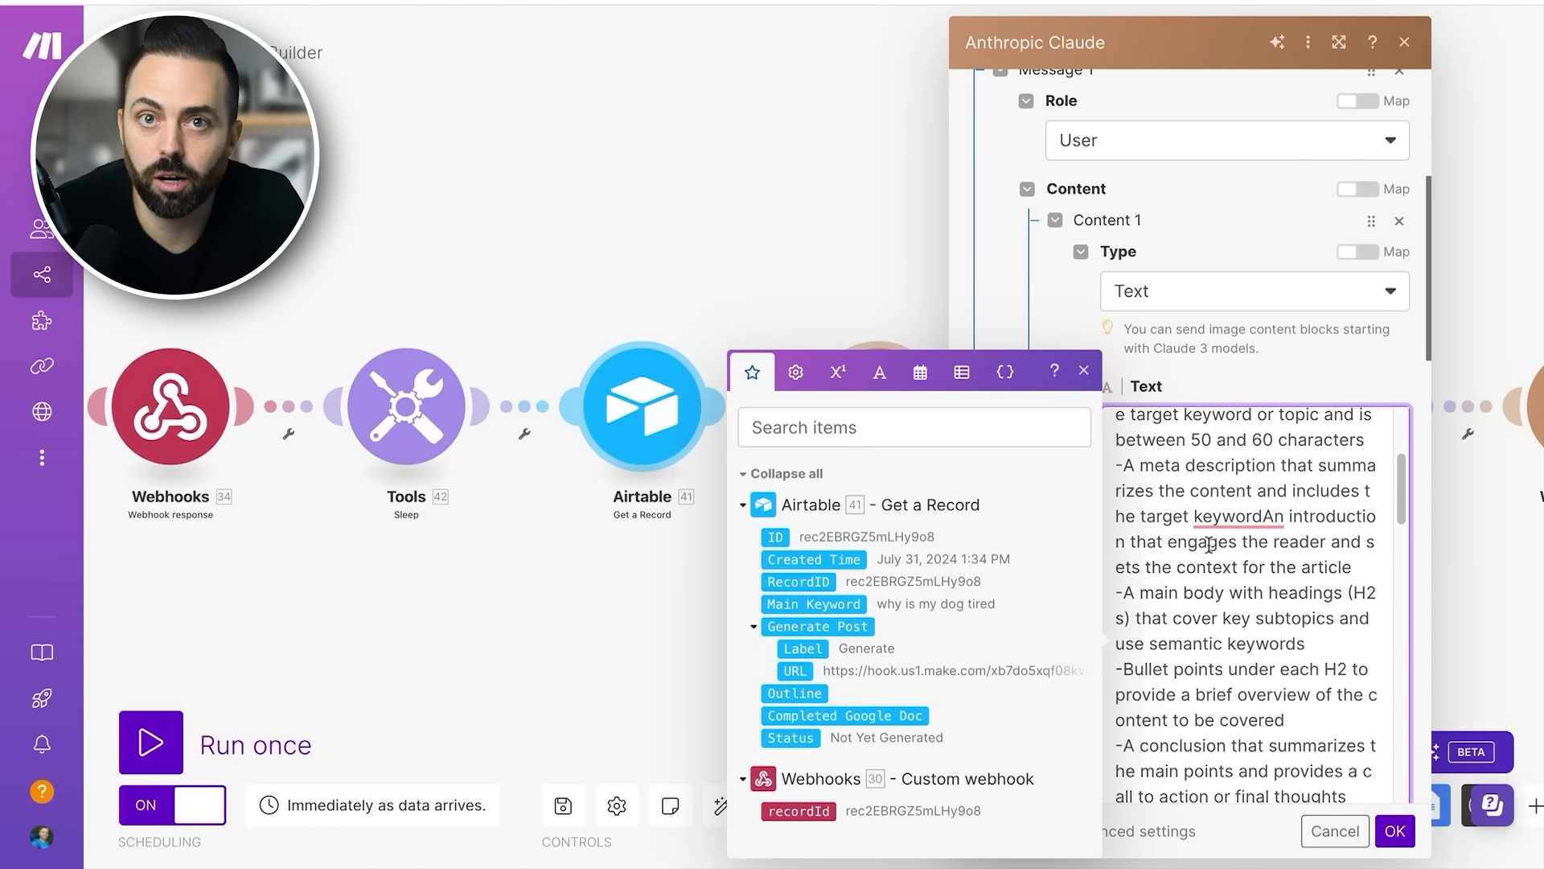
pyautogui.scroll(-3, 1209, 545)
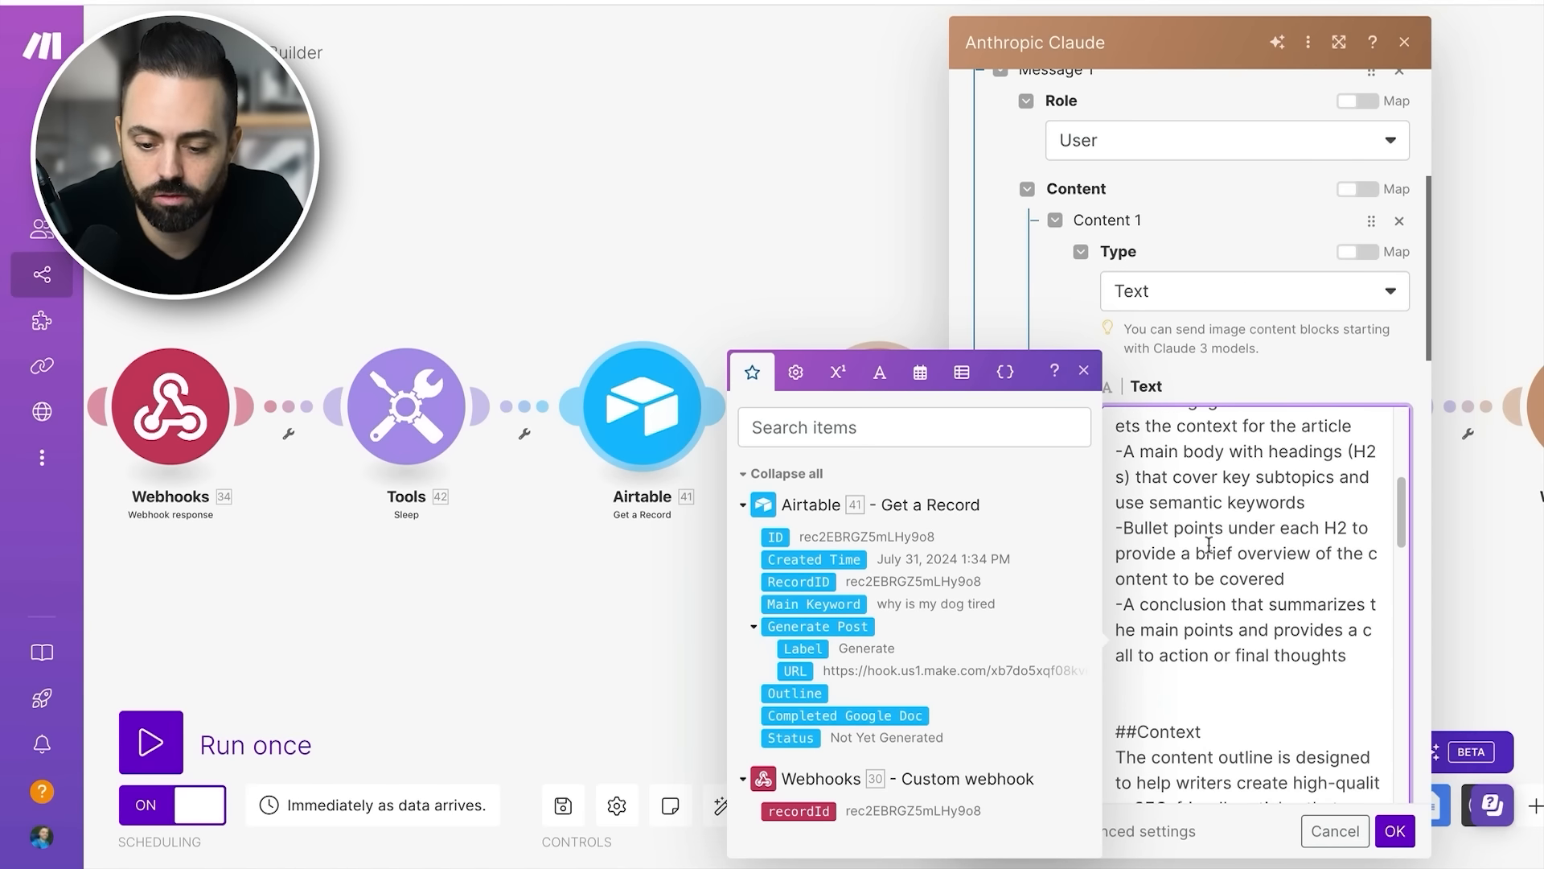
pyautogui.scroll(-1, 1209, 545)
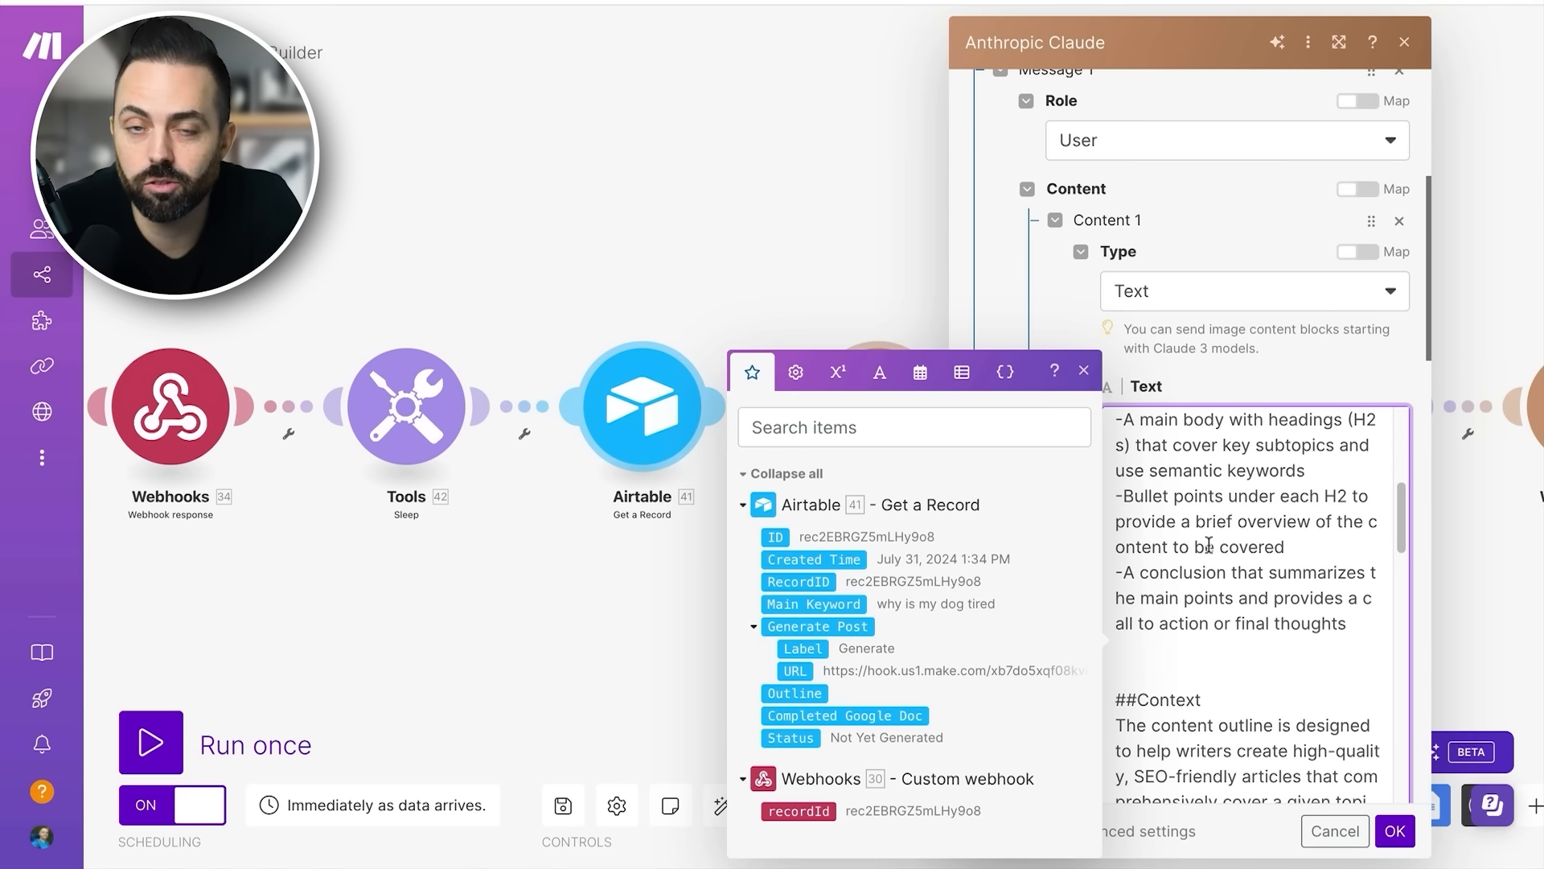
pyautogui.scroll(-9, 1208, 546)
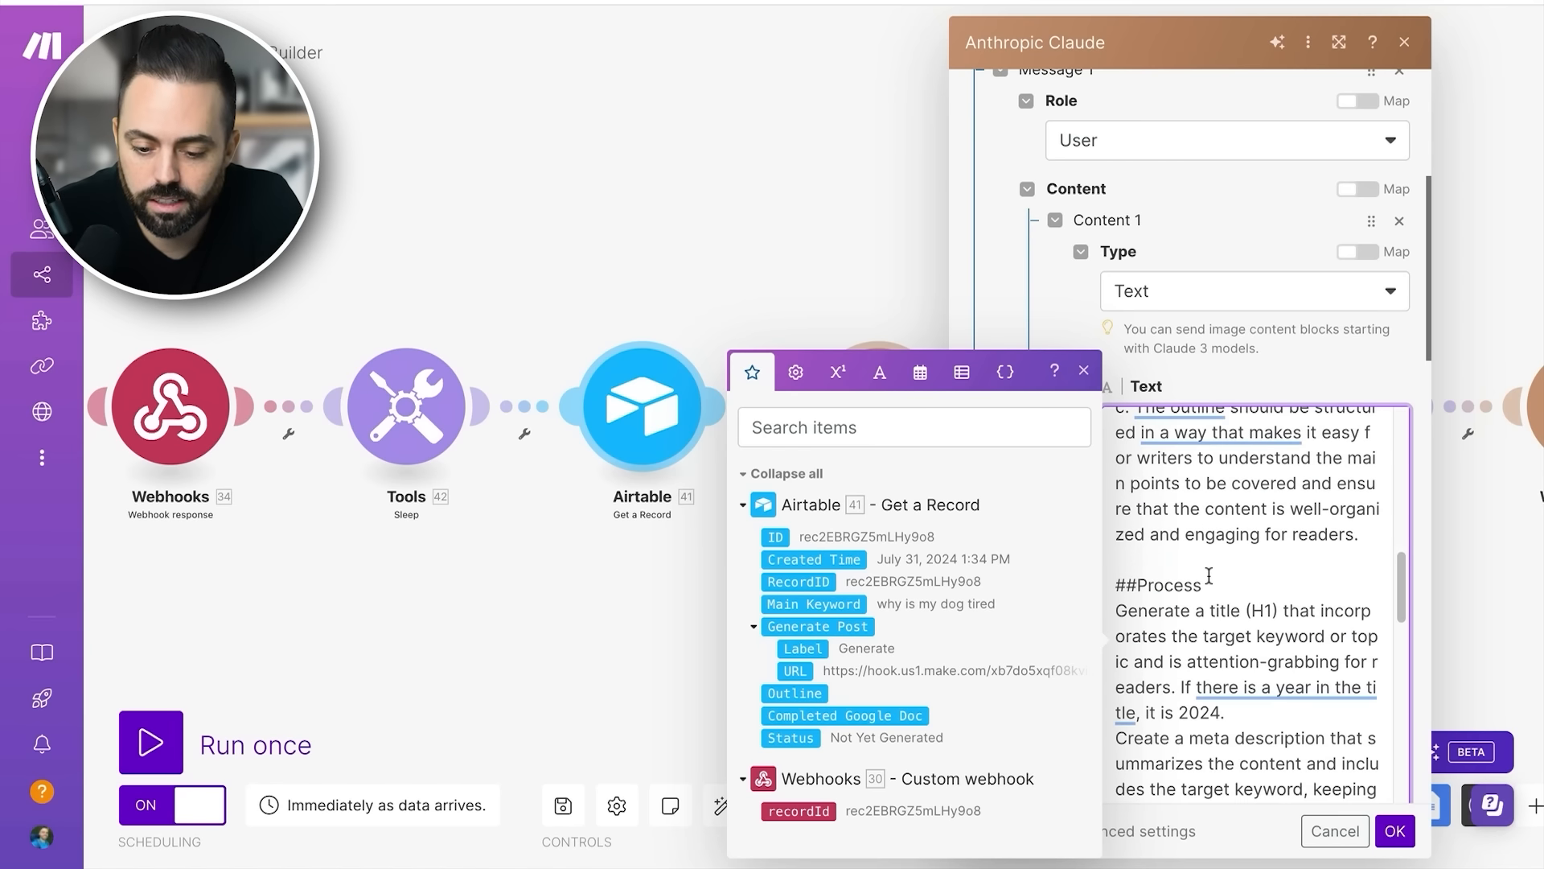
pyautogui.scroll(-4, 1208, 575)
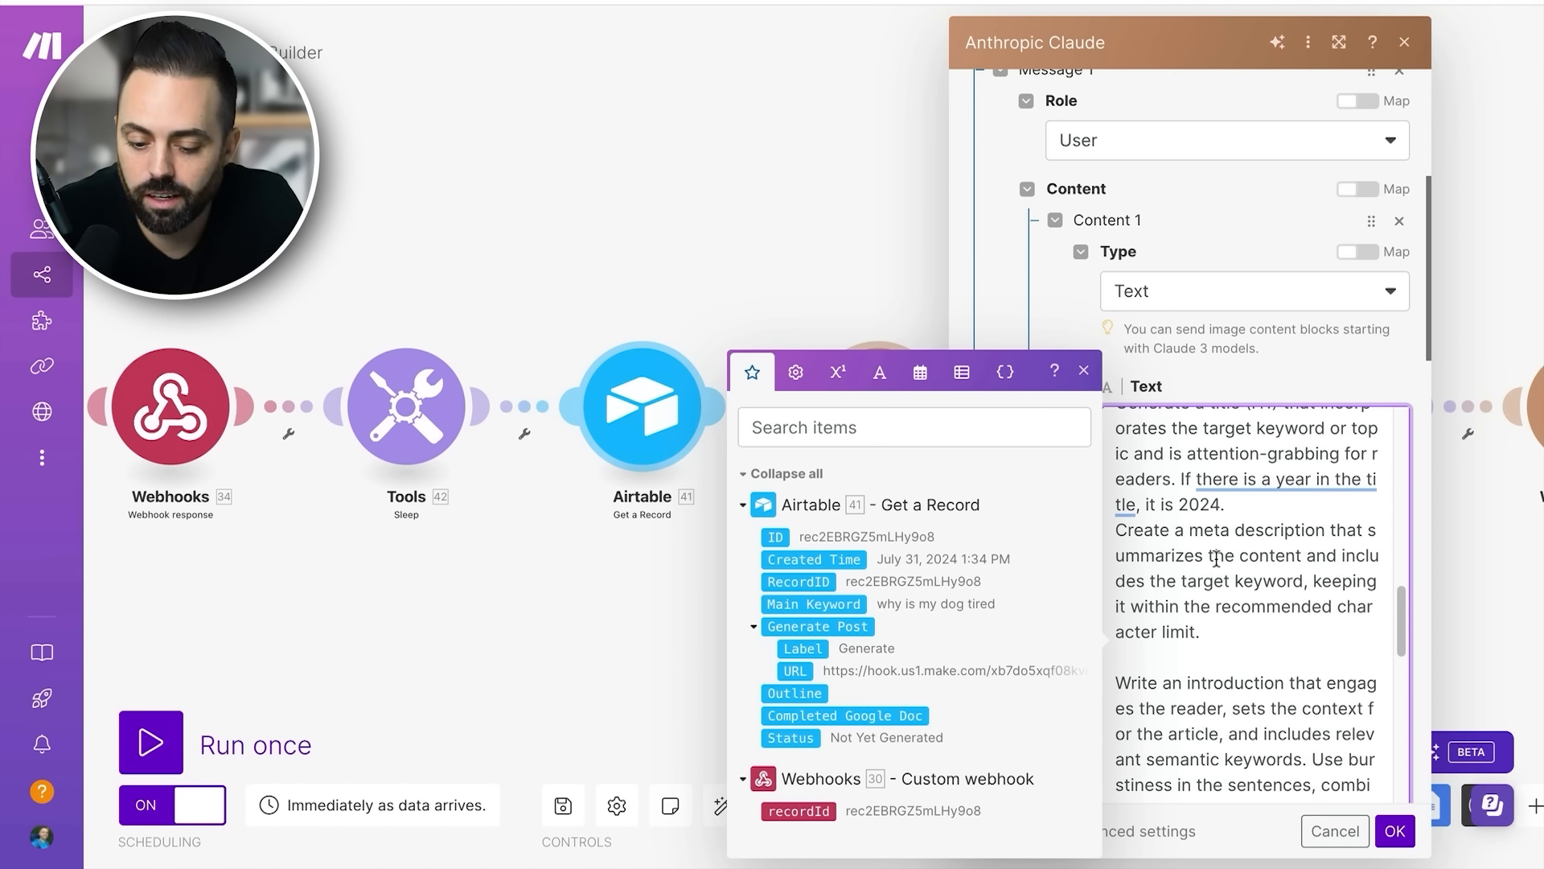
pyautogui.scroll(9, 1206, 595)
pyautogui.scroll(6, 1205, 627)
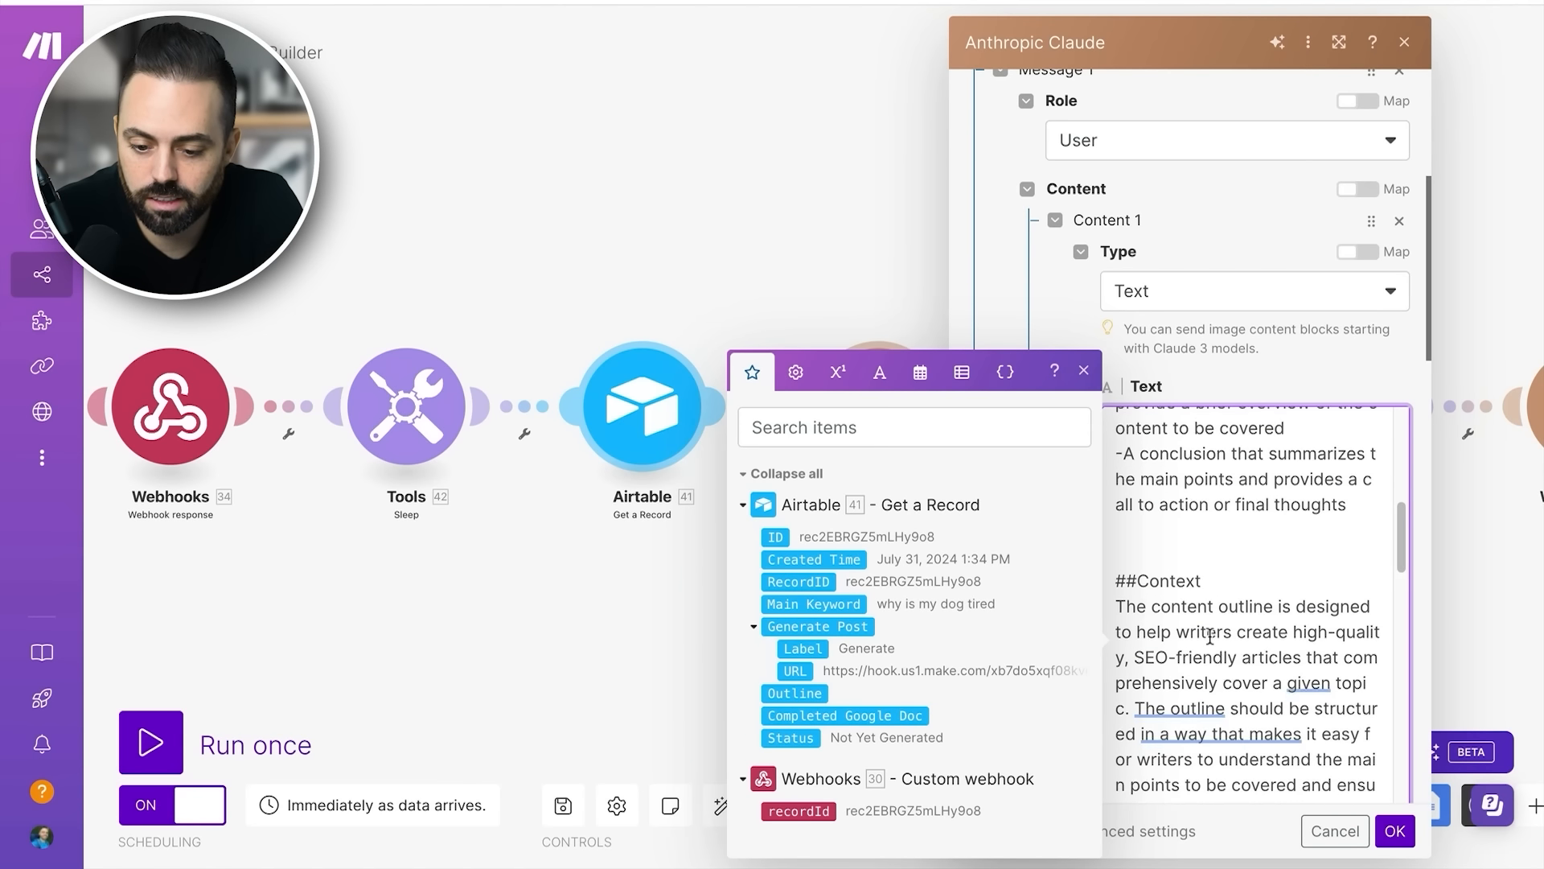
pyautogui.click(1209, 640)
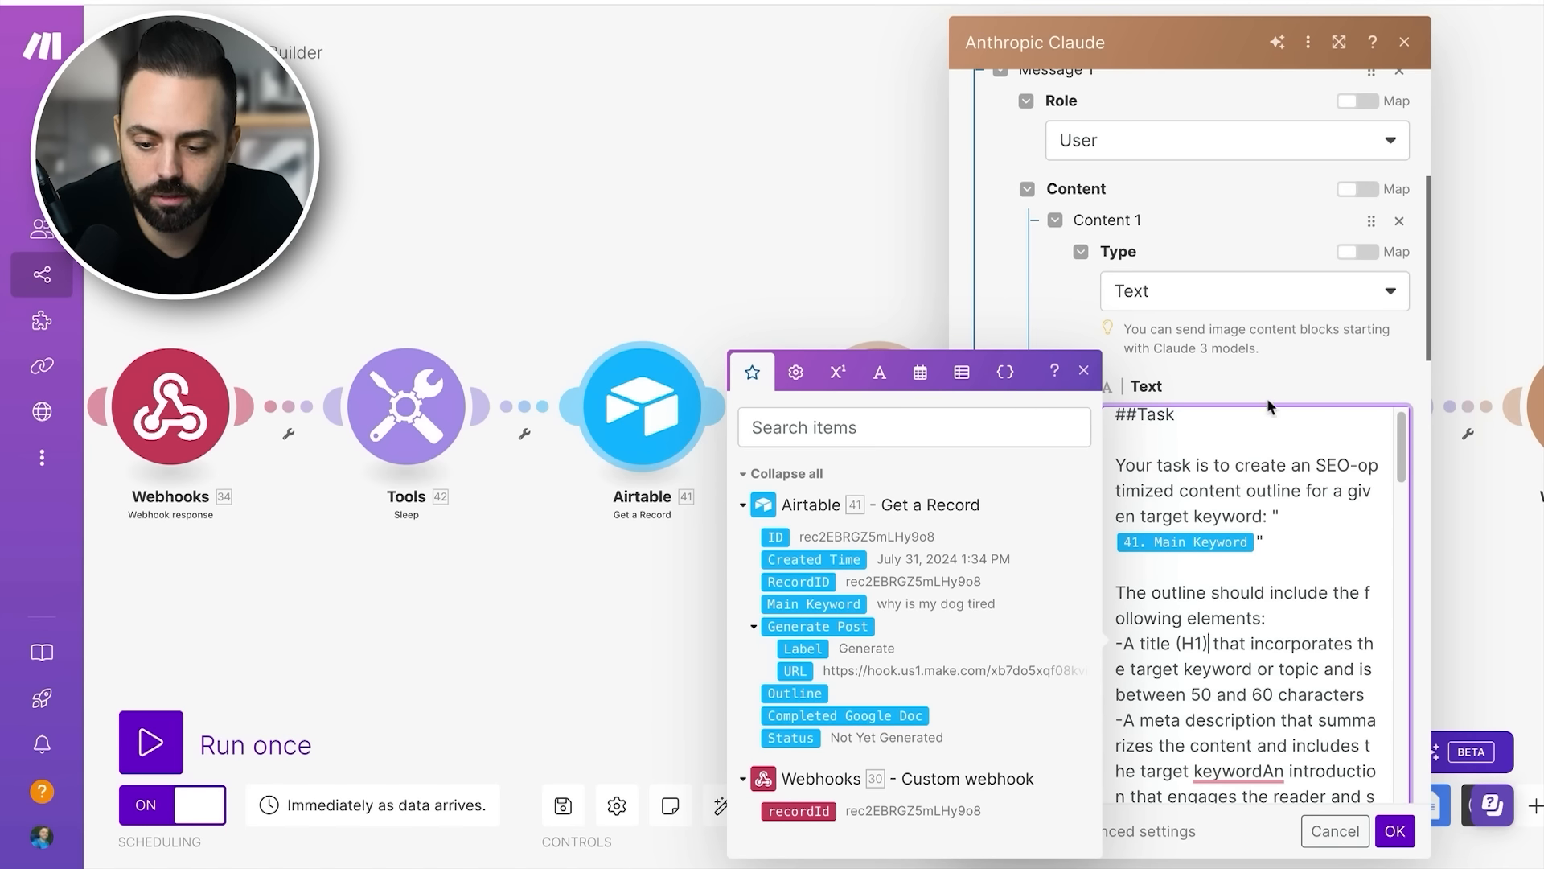
# - Inspect Message 2's Assistant role and mapped keyword content, then confirm and close the Generate outline settings
pyautogui.scroll(-8, 1069, 476)
pyautogui.scroll(-1, 1069, 476)
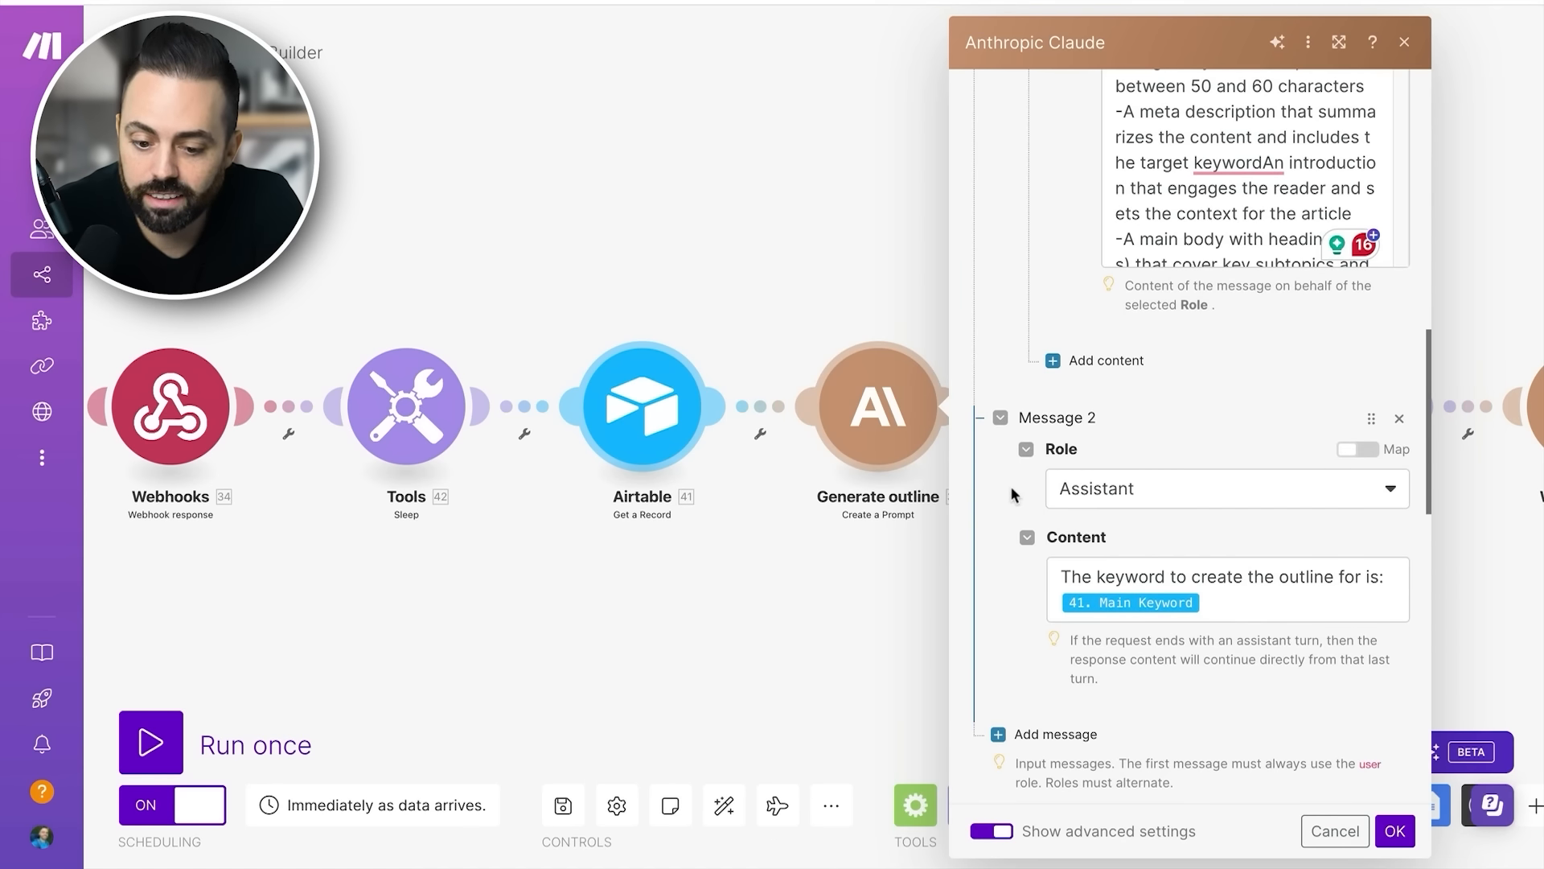
pyautogui.scroll(-1, 1011, 480)
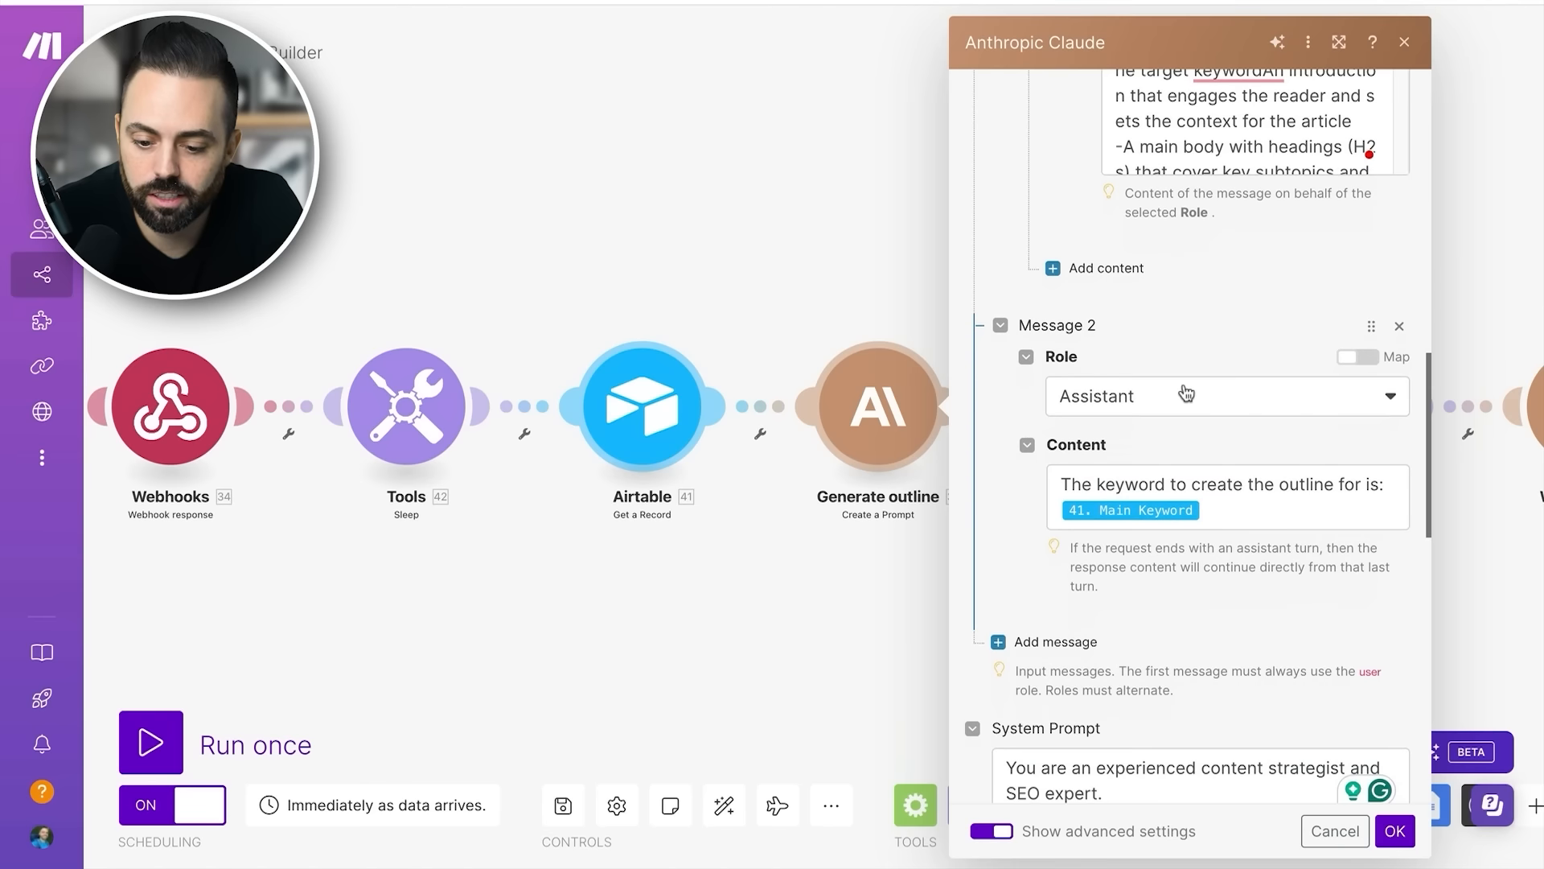
pyautogui.click(1250, 515)
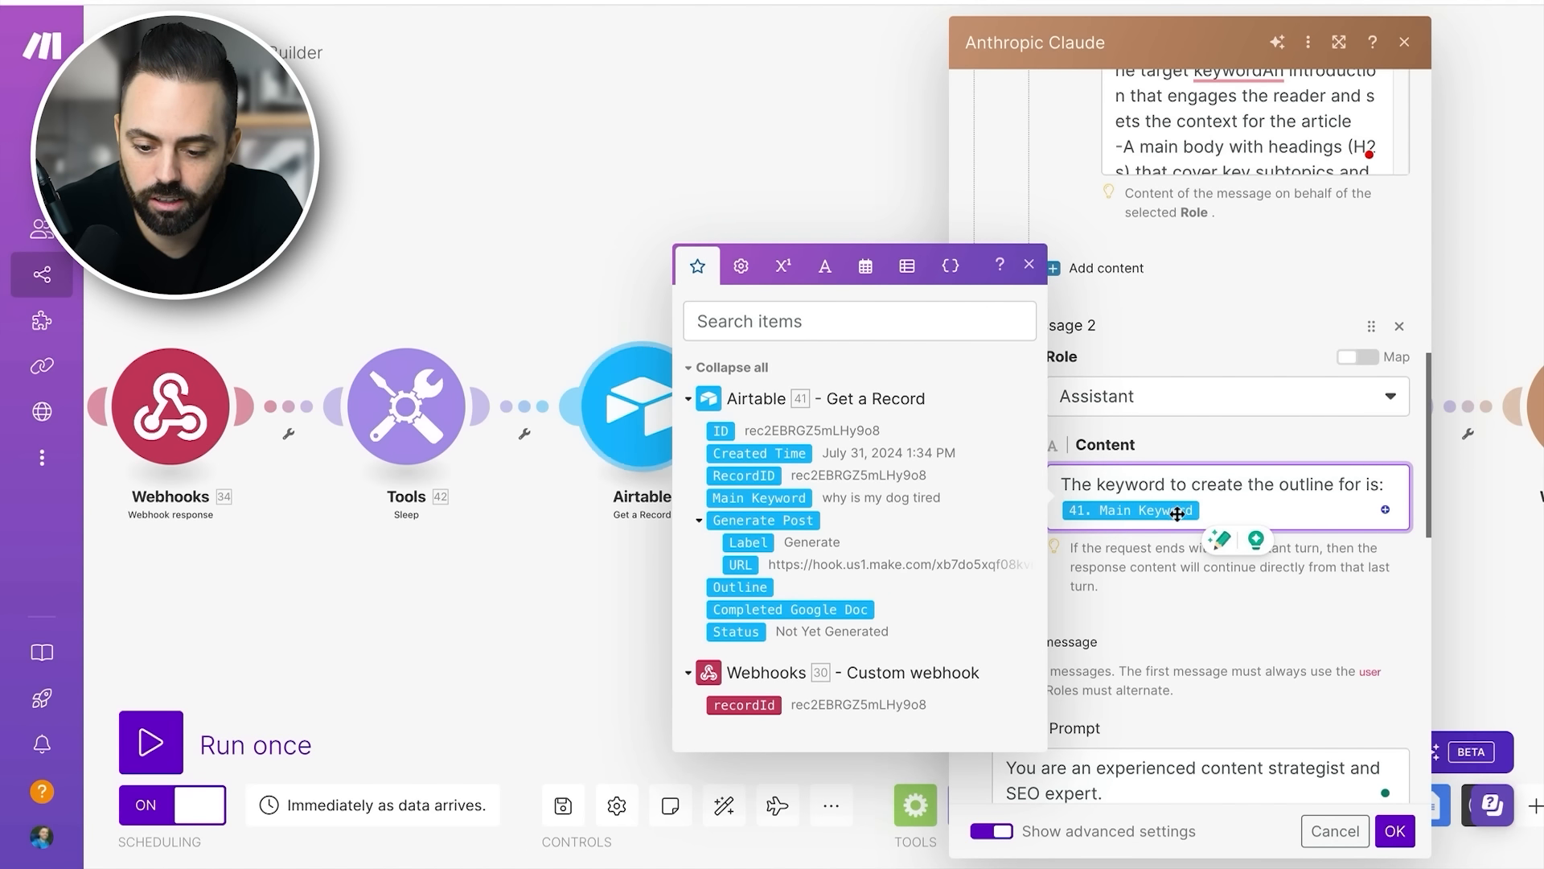
pyautogui.click(1173, 569)
pyautogui.scroll(-4, 1174, 569)
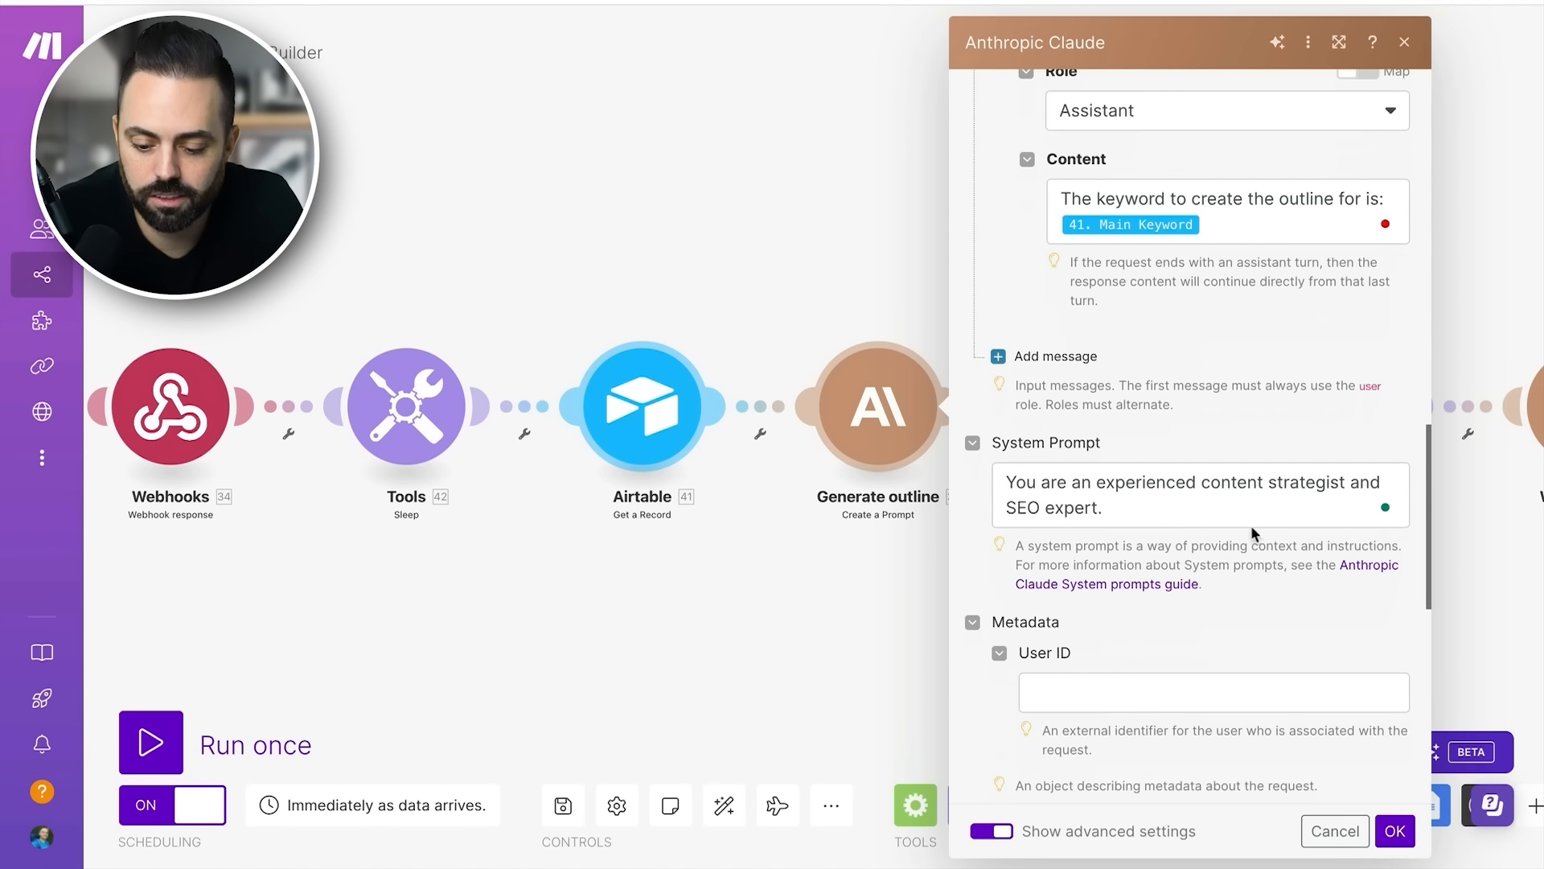
pyautogui.click(1395, 831)
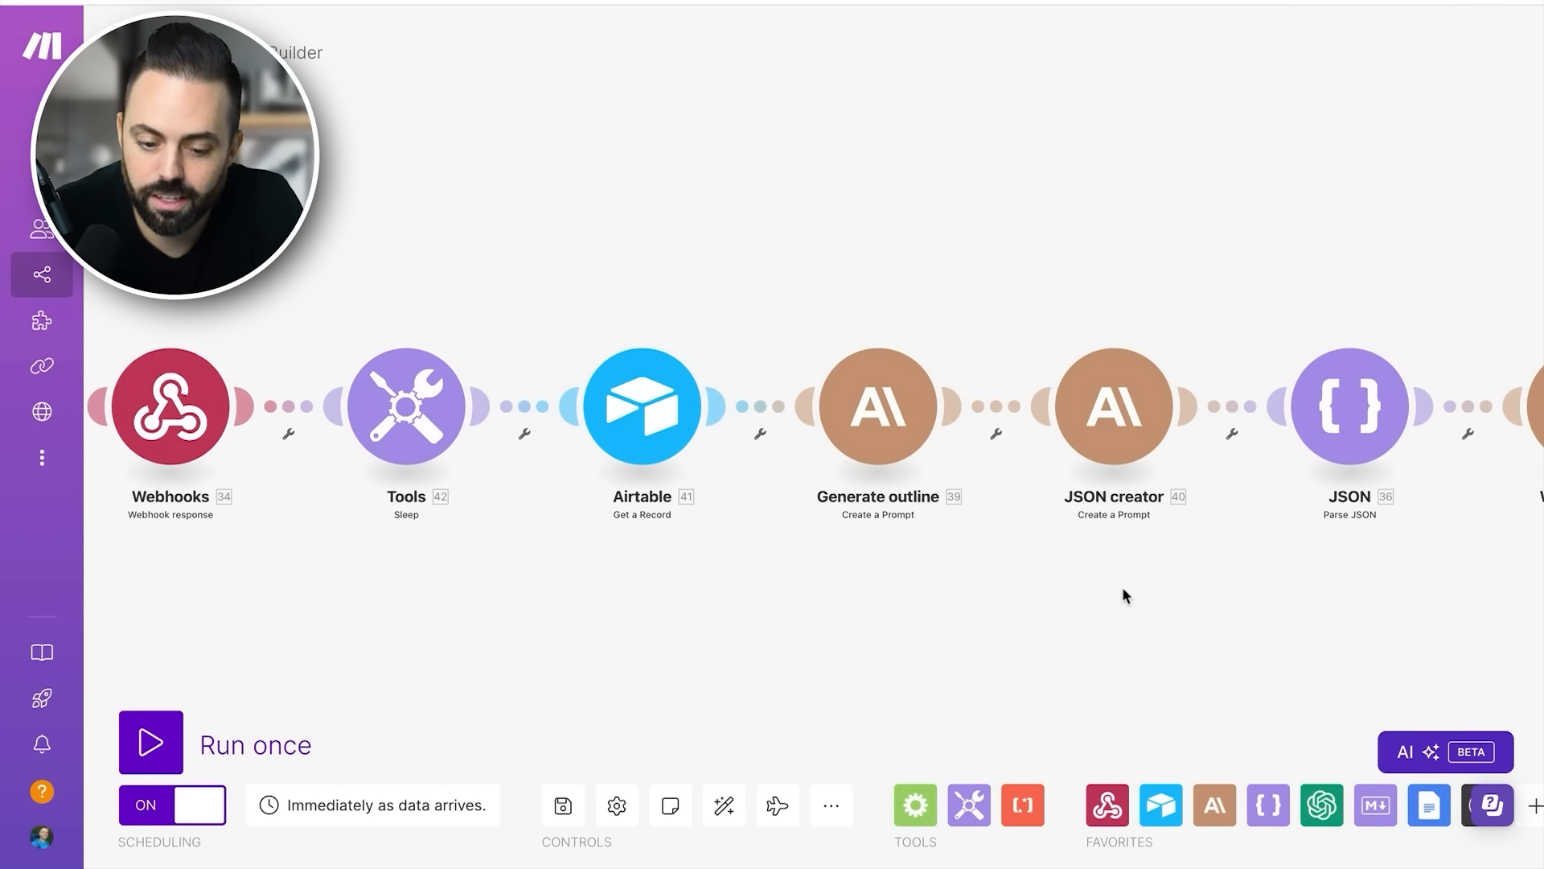
# - Open the JSON creator module's settings and review its model, token limit, and Message 1's role and content type
pyautogui.click(1114, 417)
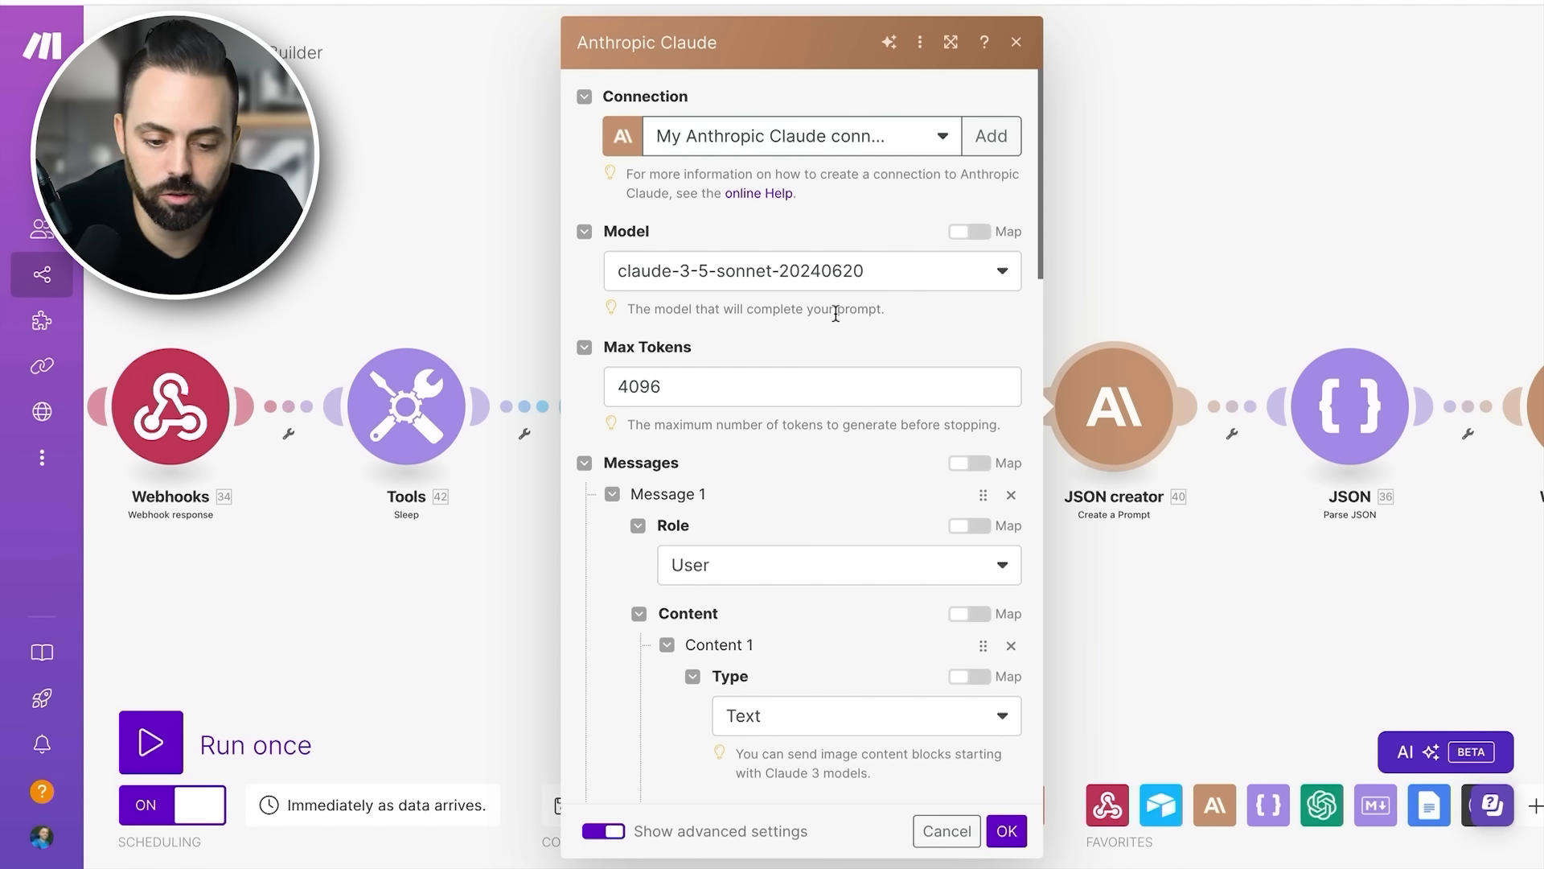
pyautogui.scroll(-1, 827, 307)
pyautogui.scroll(-6, 819, 370)
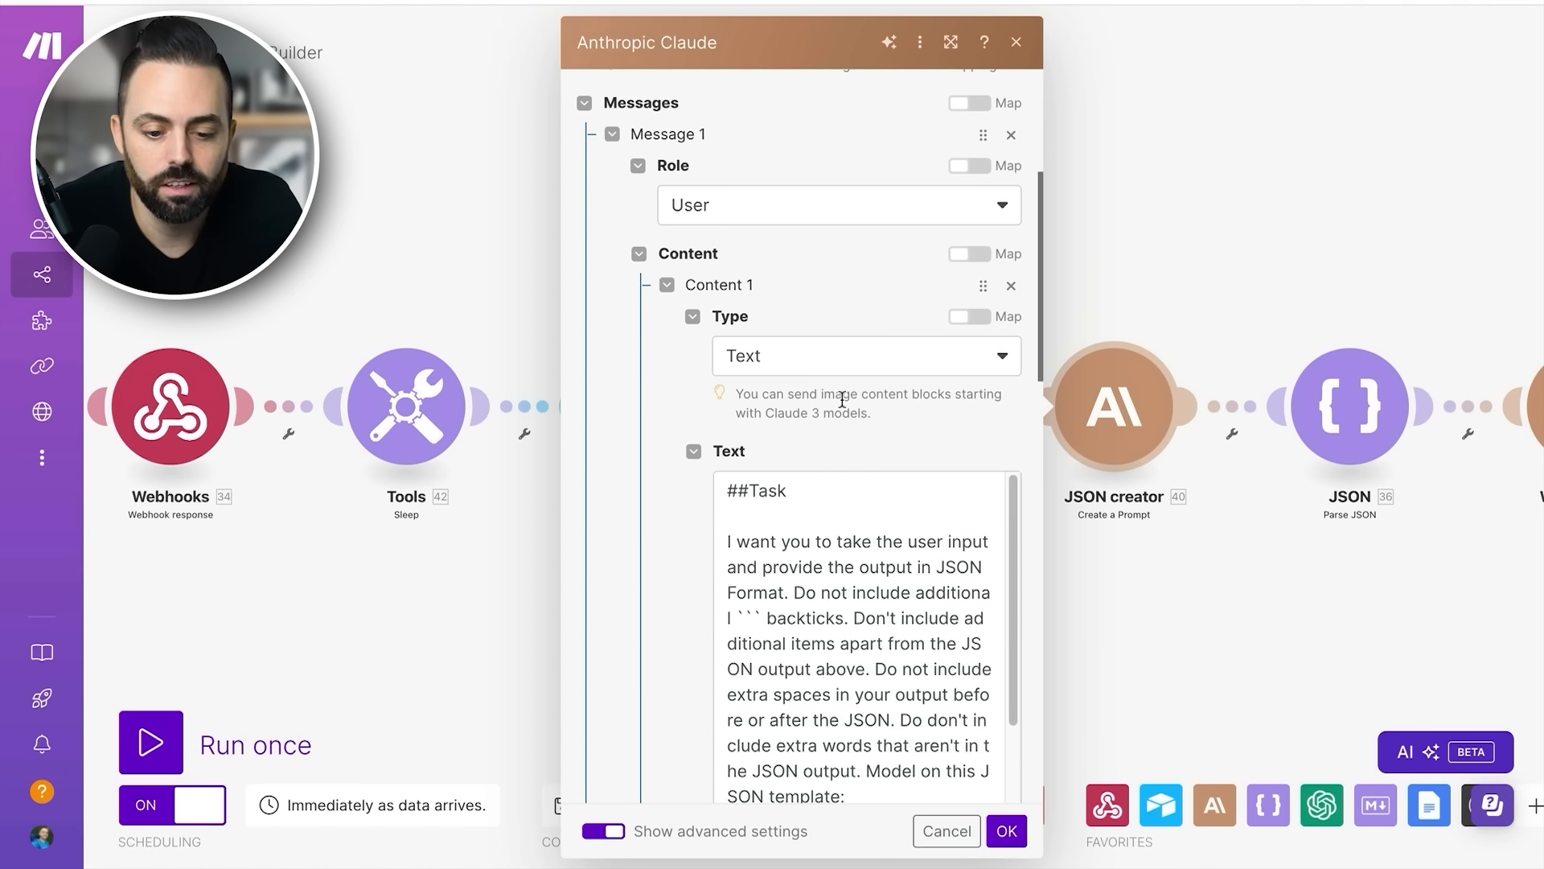
pyautogui.scroll(3, 872, 435)
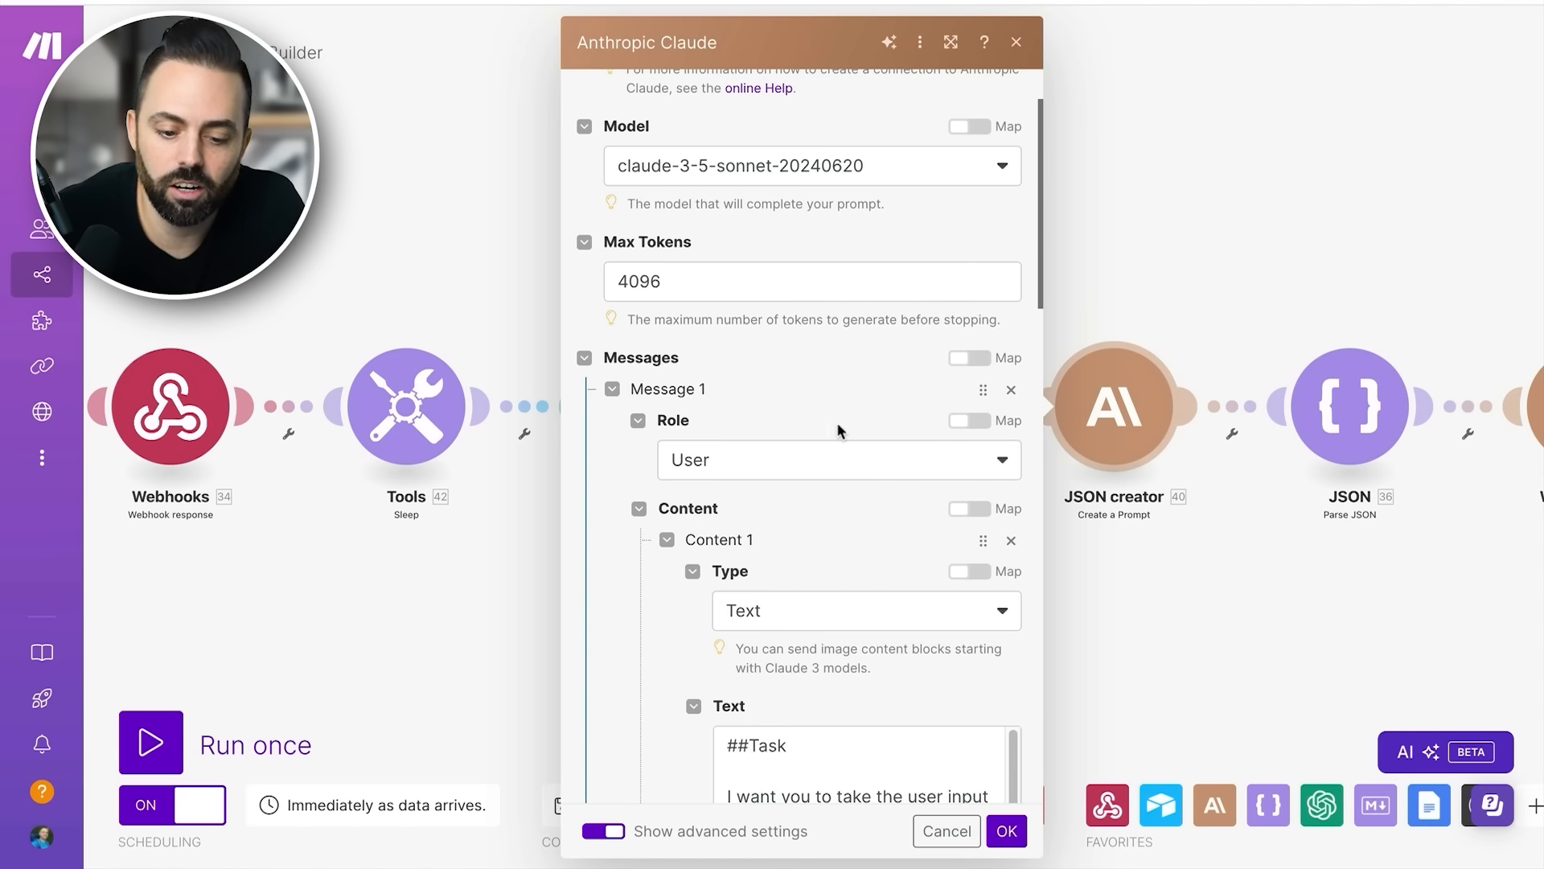
pyautogui.scroll(-2, 668, 609)
pyautogui.scroll(1, 668, 610)
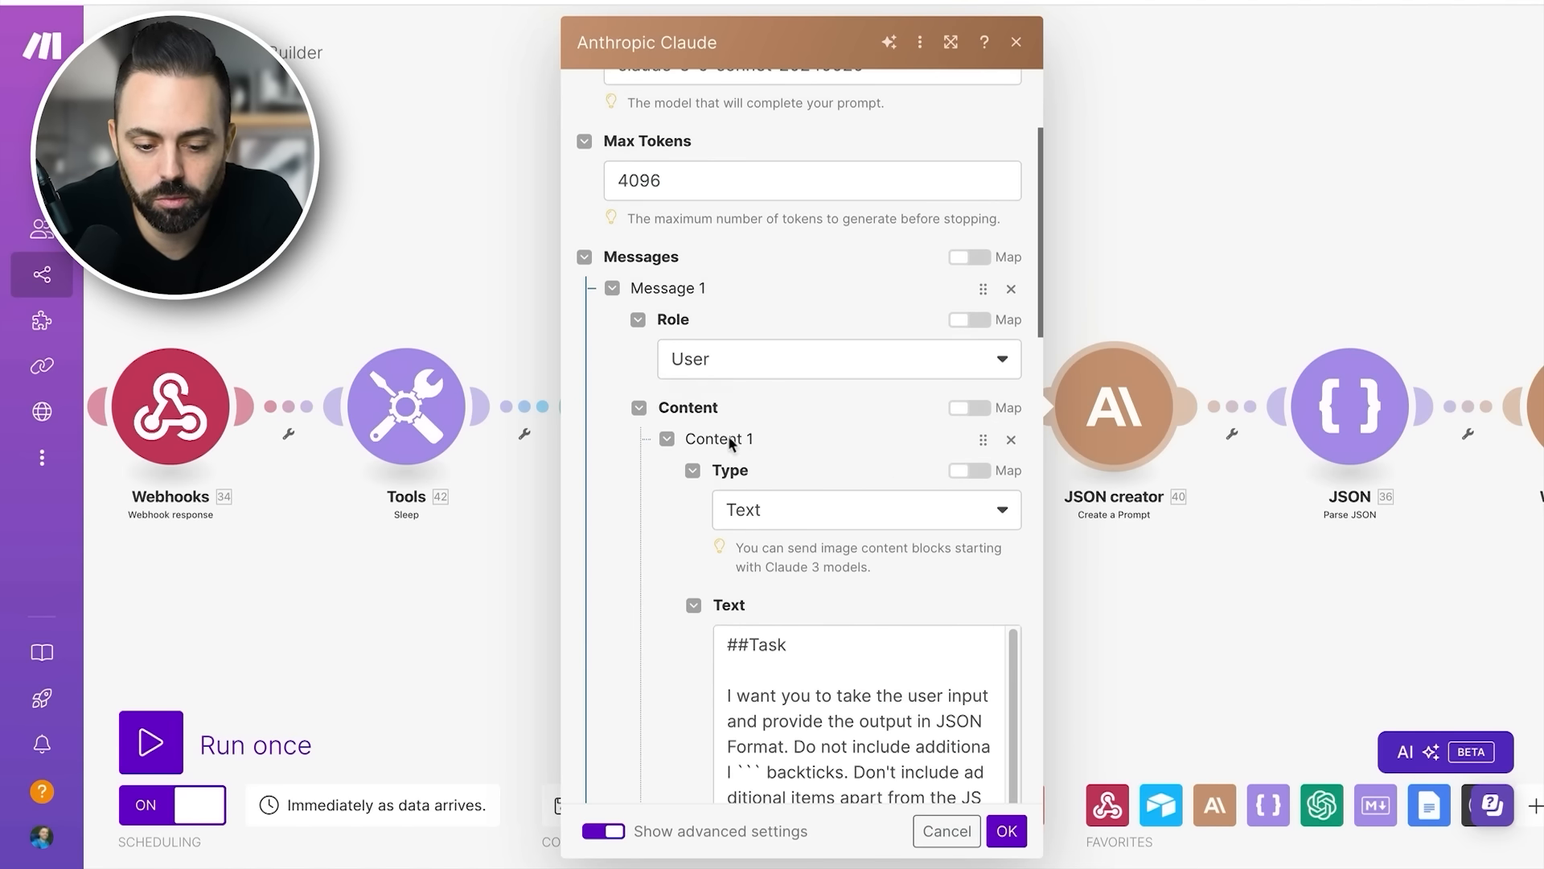
pyautogui.scroll(-4, 692, 548)
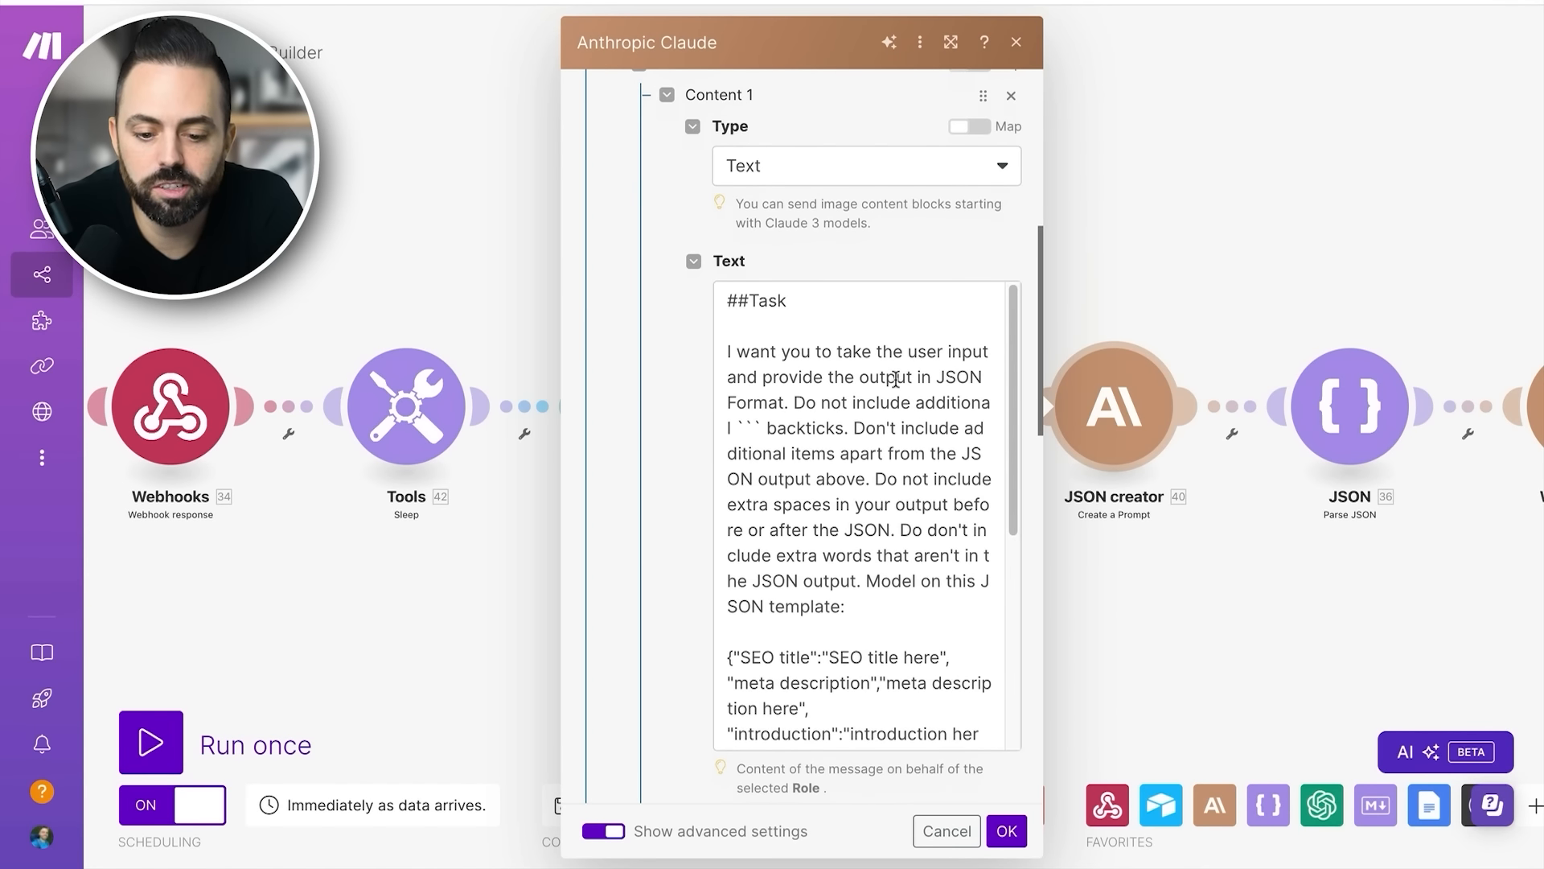
# - Read the Task instructions in the JSON creator's Message 1 prompt, highlighting the request for JSON output
pyautogui.moveTo(780, 378); pyautogui.dragTo(910, 404)
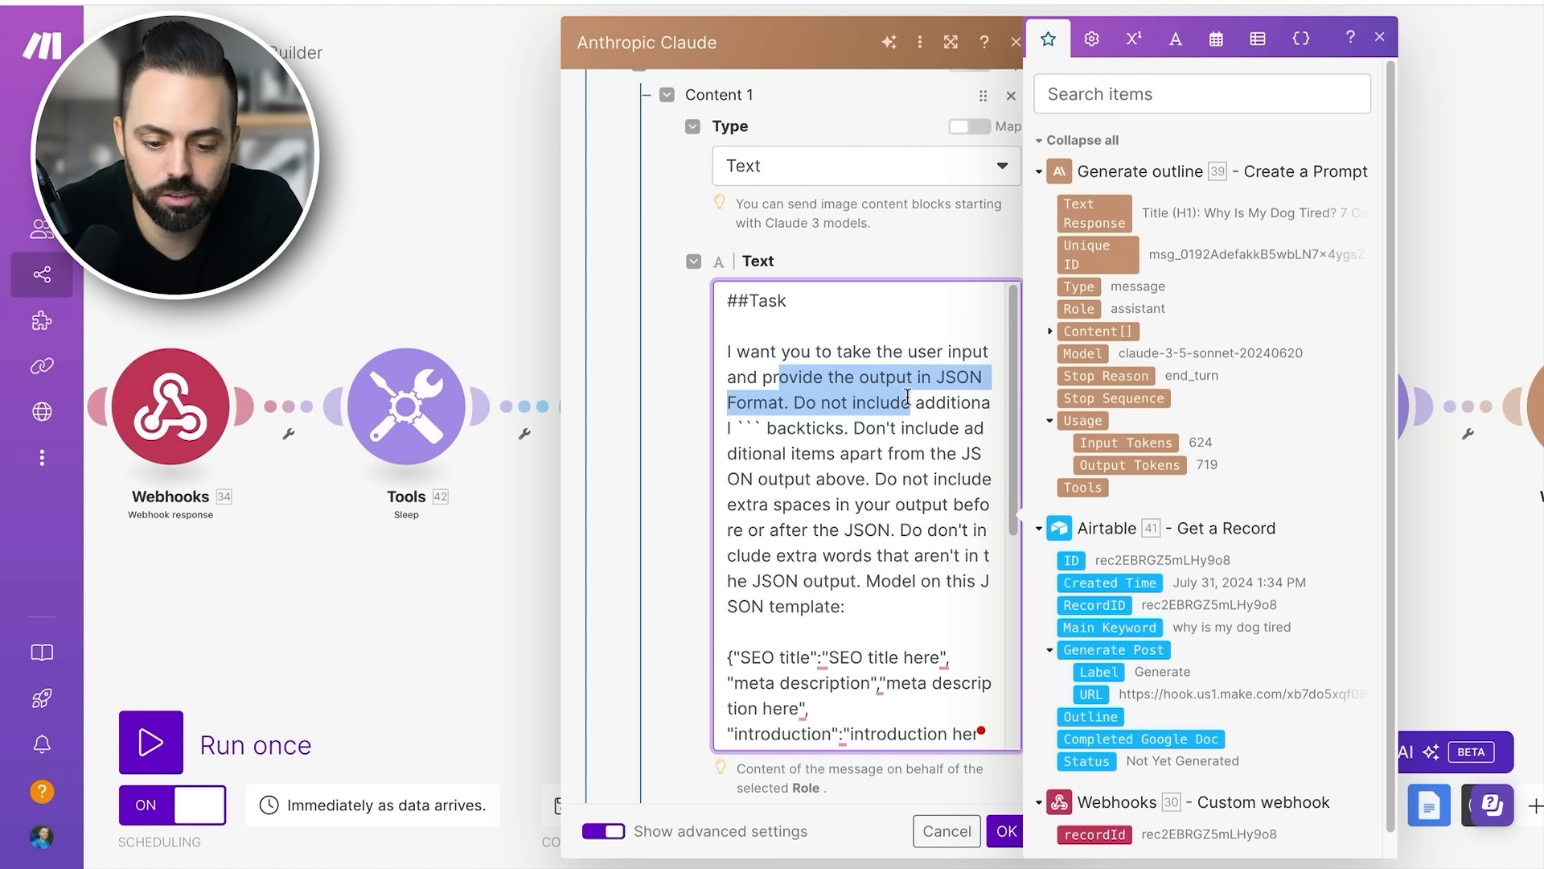
pyautogui.click(914, 426)
pyautogui.scroll(-1, 914, 426)
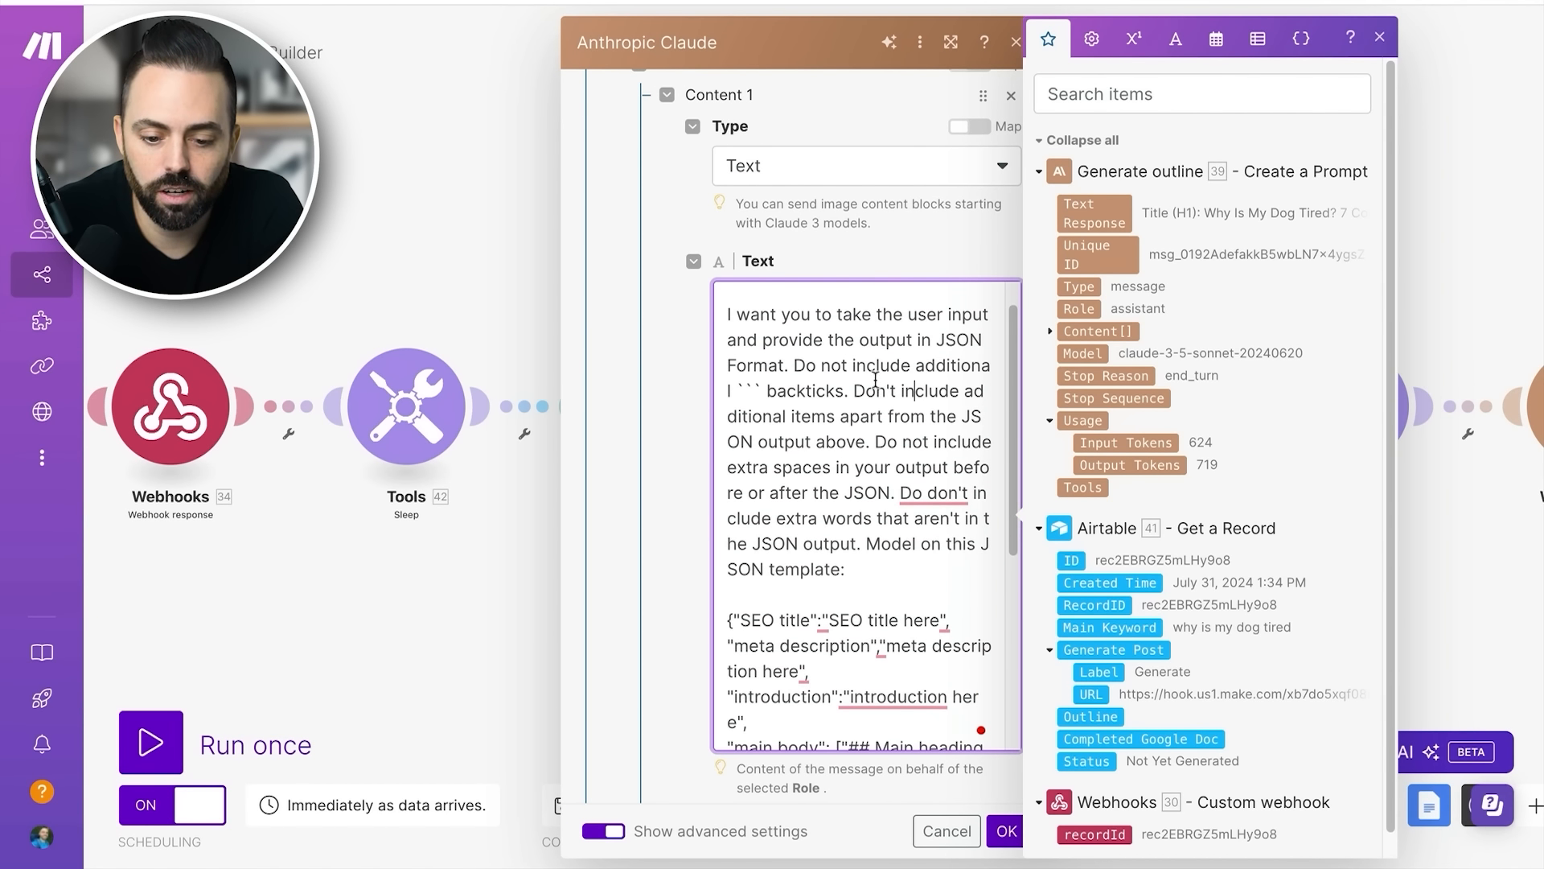
pyautogui.scroll(-2, 887, 401)
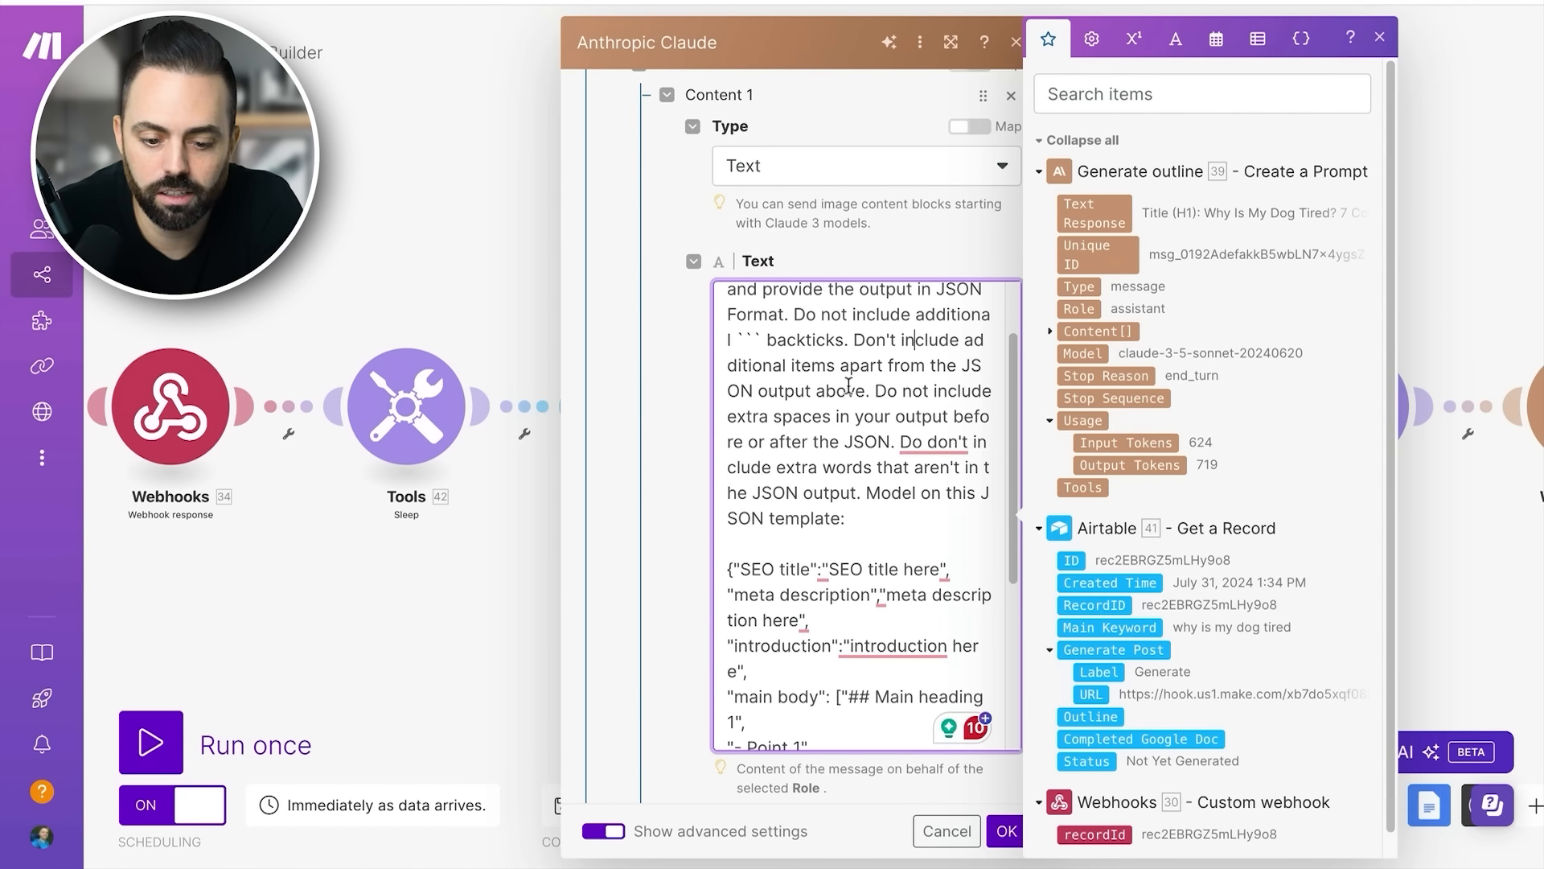
# - Examine the prompt's JSON template from SEO title through main body to conclusion, including the mapped user input
pyautogui.scroll(-1, 878, 402)
pyautogui.scroll(-8, 878, 402)
pyautogui.scroll(-1, 878, 432)
pyautogui.moveTo(728, 306); pyautogui.dragTo(900, 724)
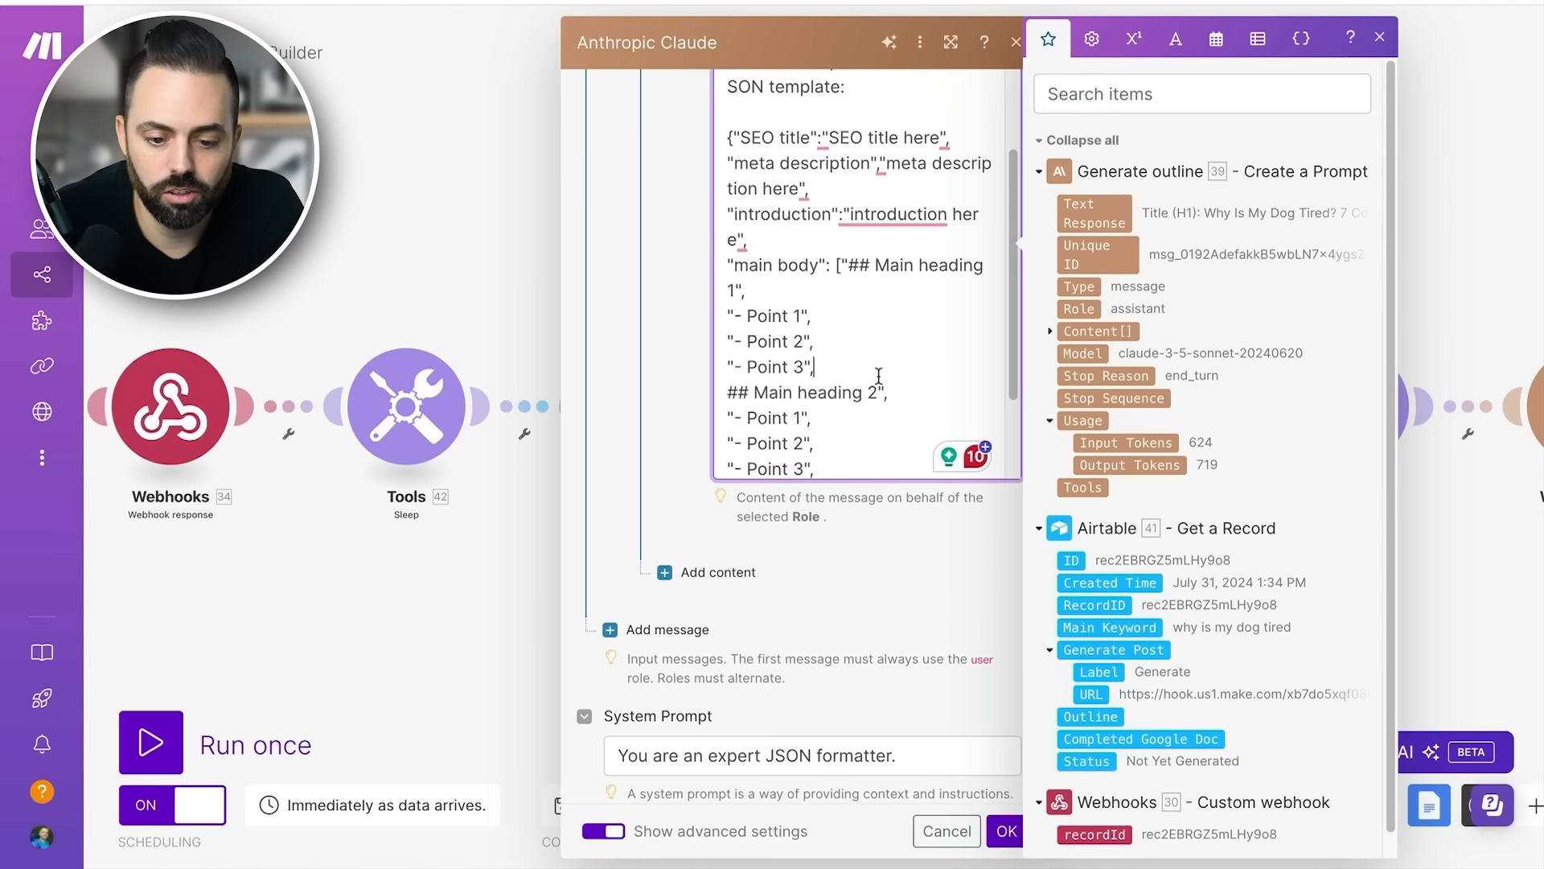
pyautogui.scroll(3, 878, 376)
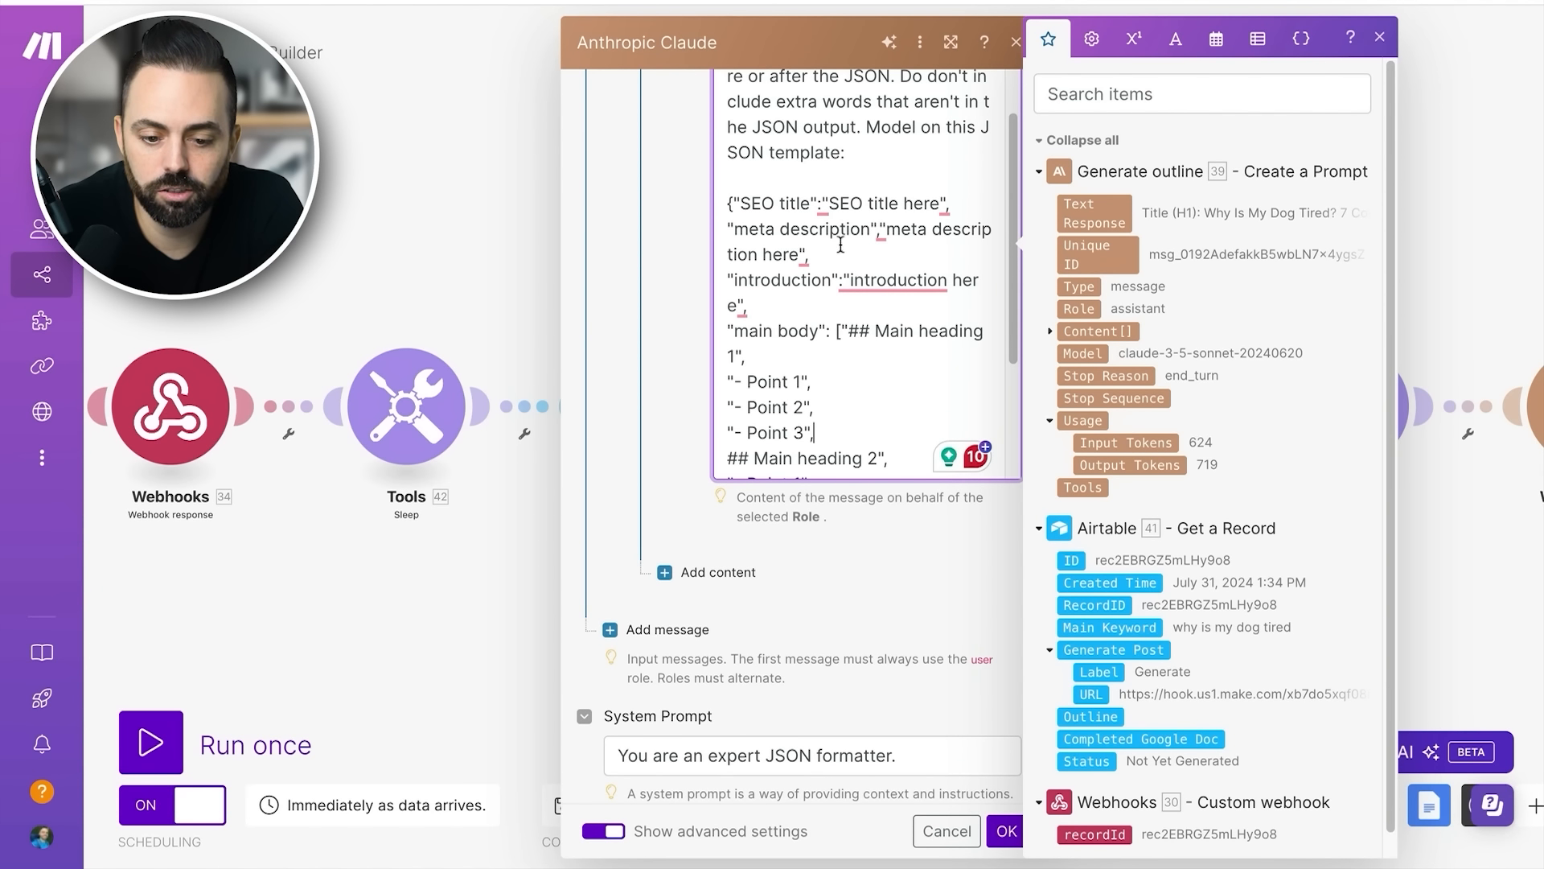
pyautogui.scroll(-4, 838, 275)
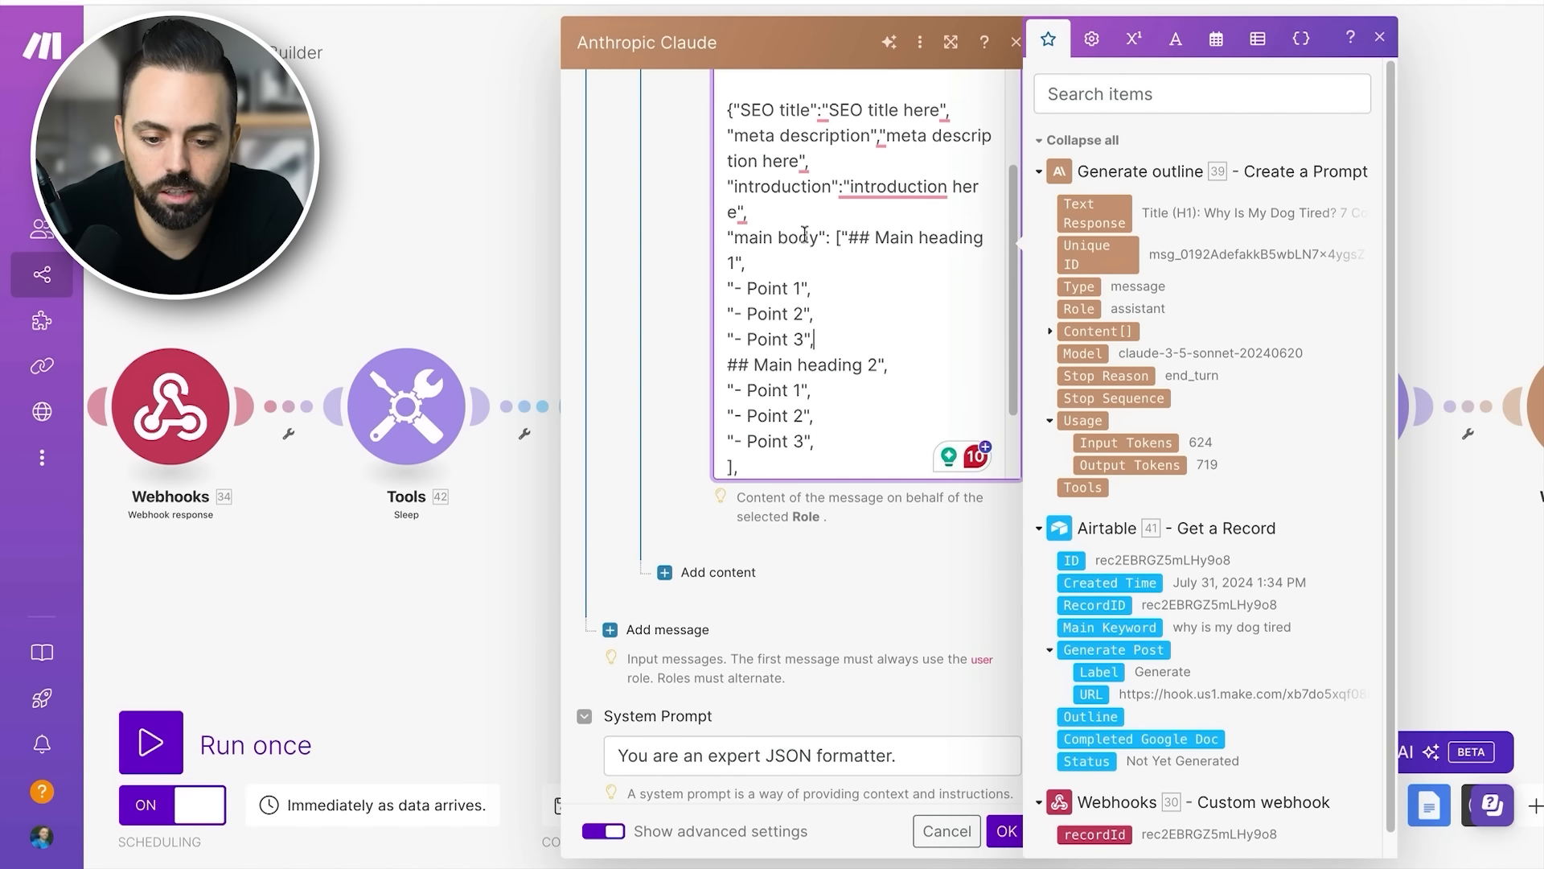
pyautogui.scroll(-5, 851, 312)
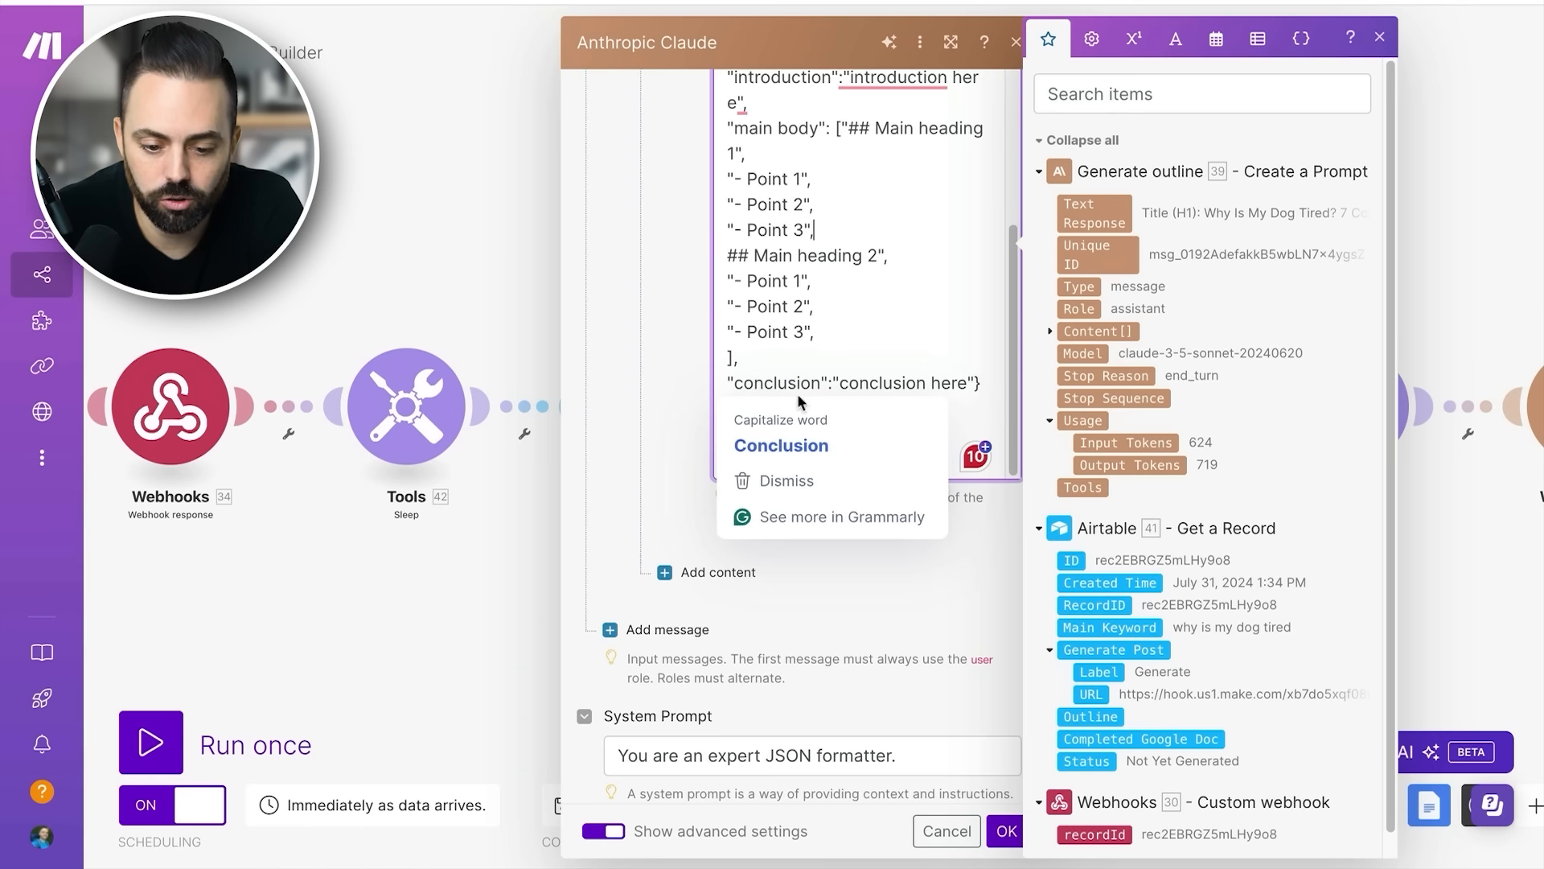
pyautogui.click(784, 425)
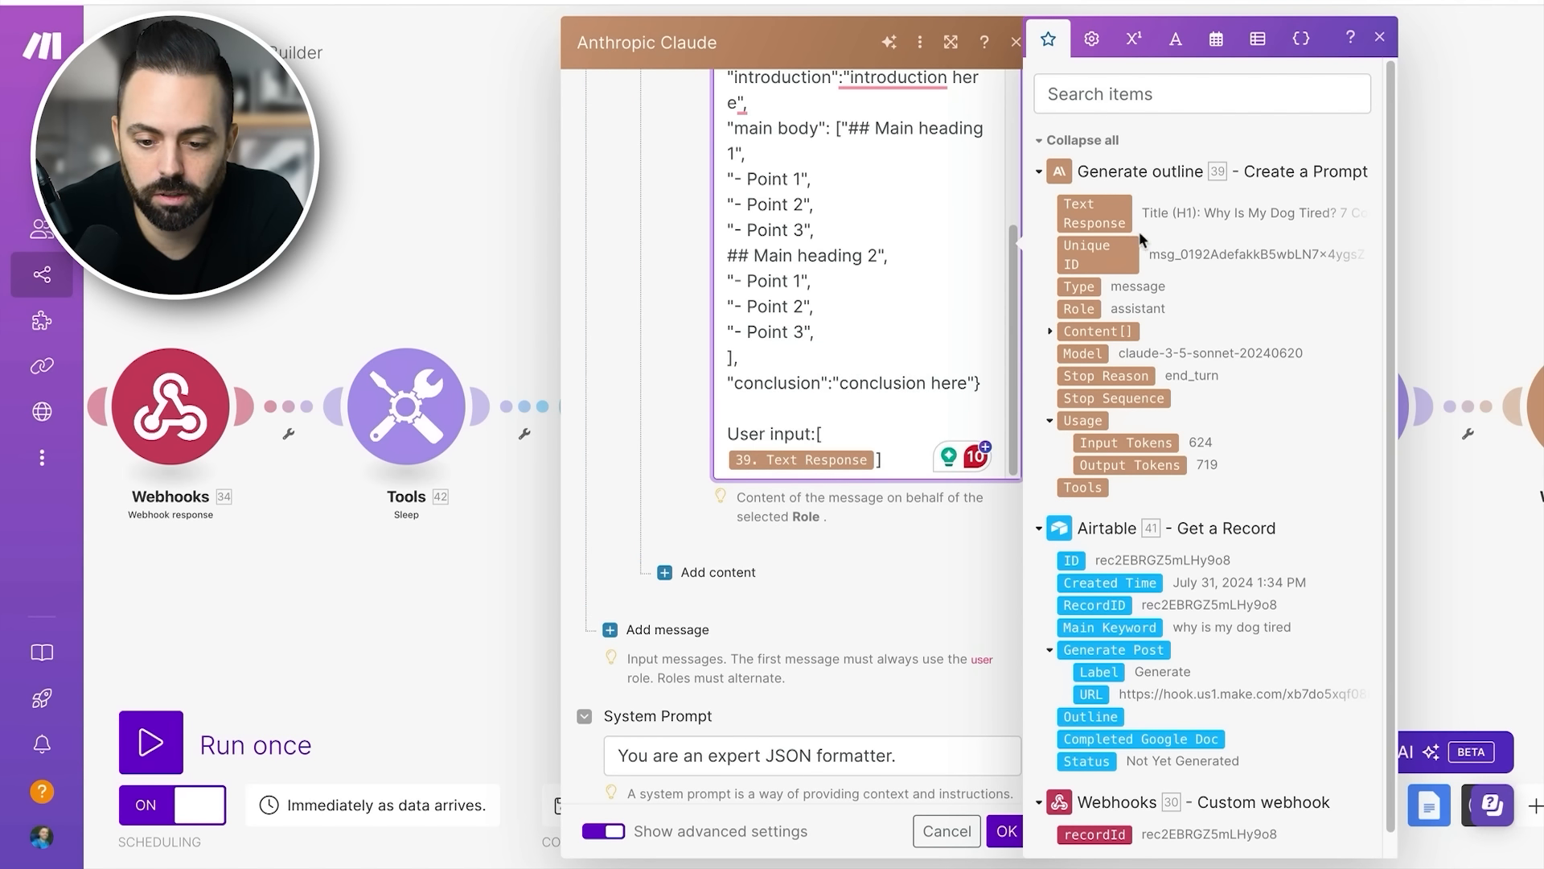
# - Check the JSON creator's System Prompt, then confirm and close the module settings
pyautogui.scroll(-3, 845, 482)
pyautogui.click(884, 489)
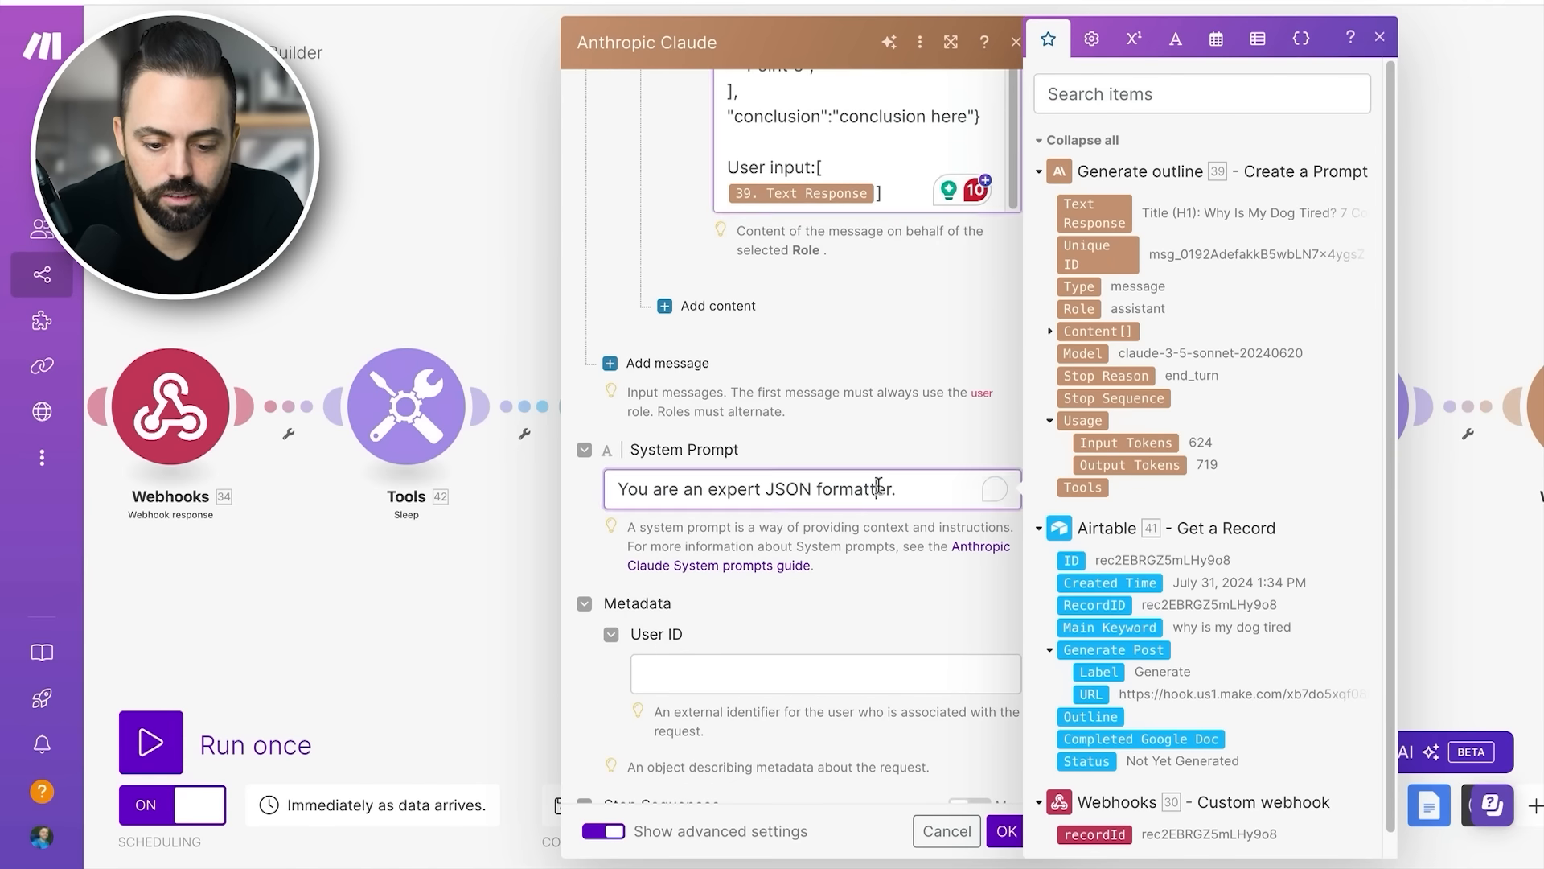
pyautogui.click(1377, 34)
pyautogui.click(1004, 830)
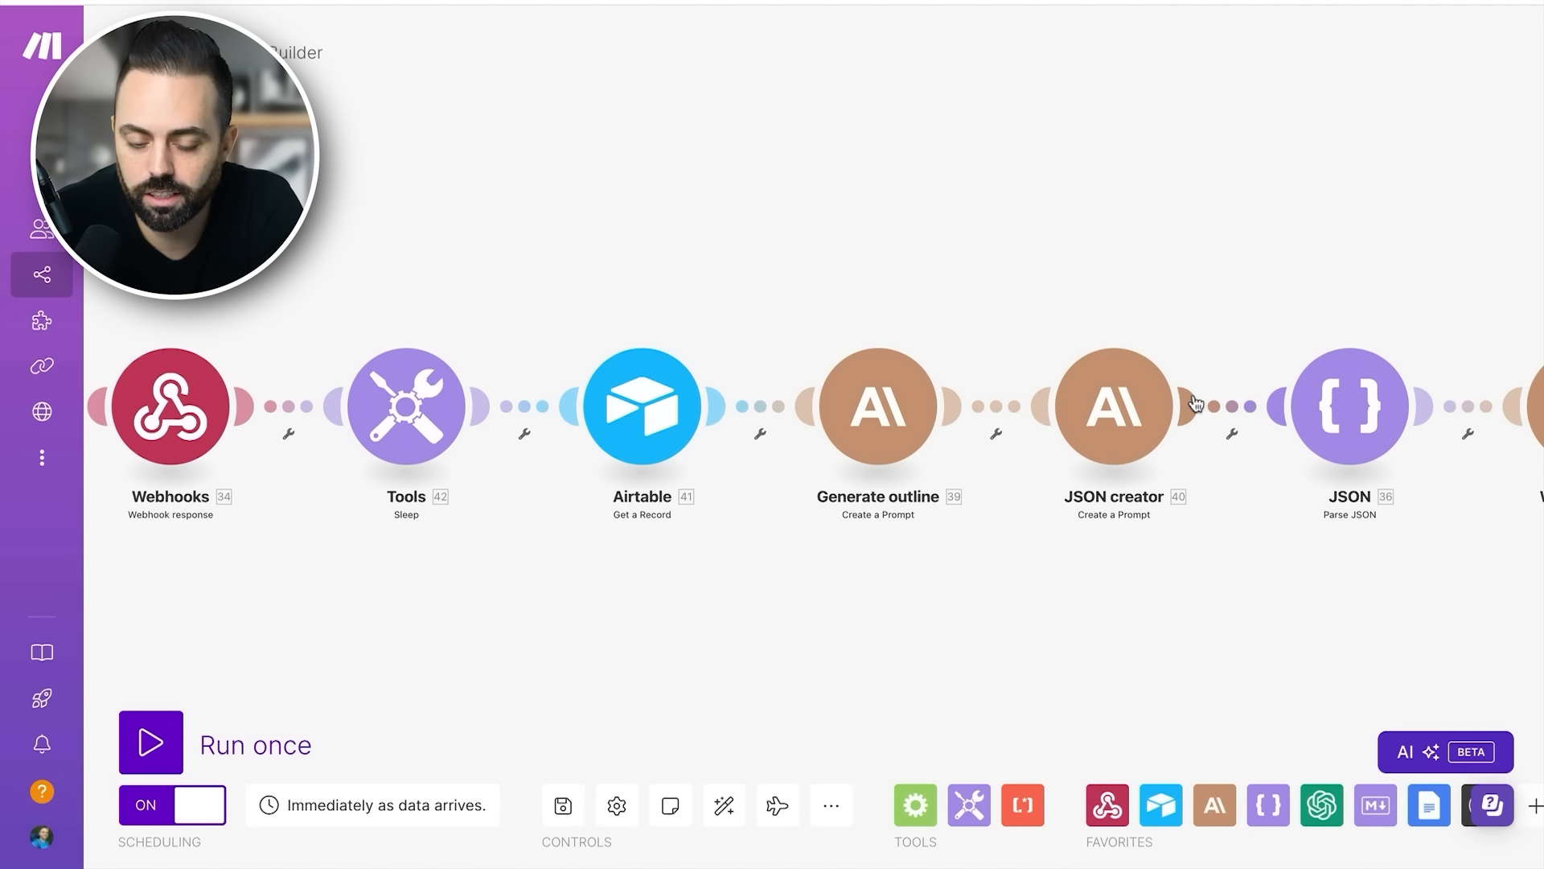
# - Reopen the JSON creator module's settings for a brief look and close them without changes
pyautogui.hscroll(1, 1206, 411)
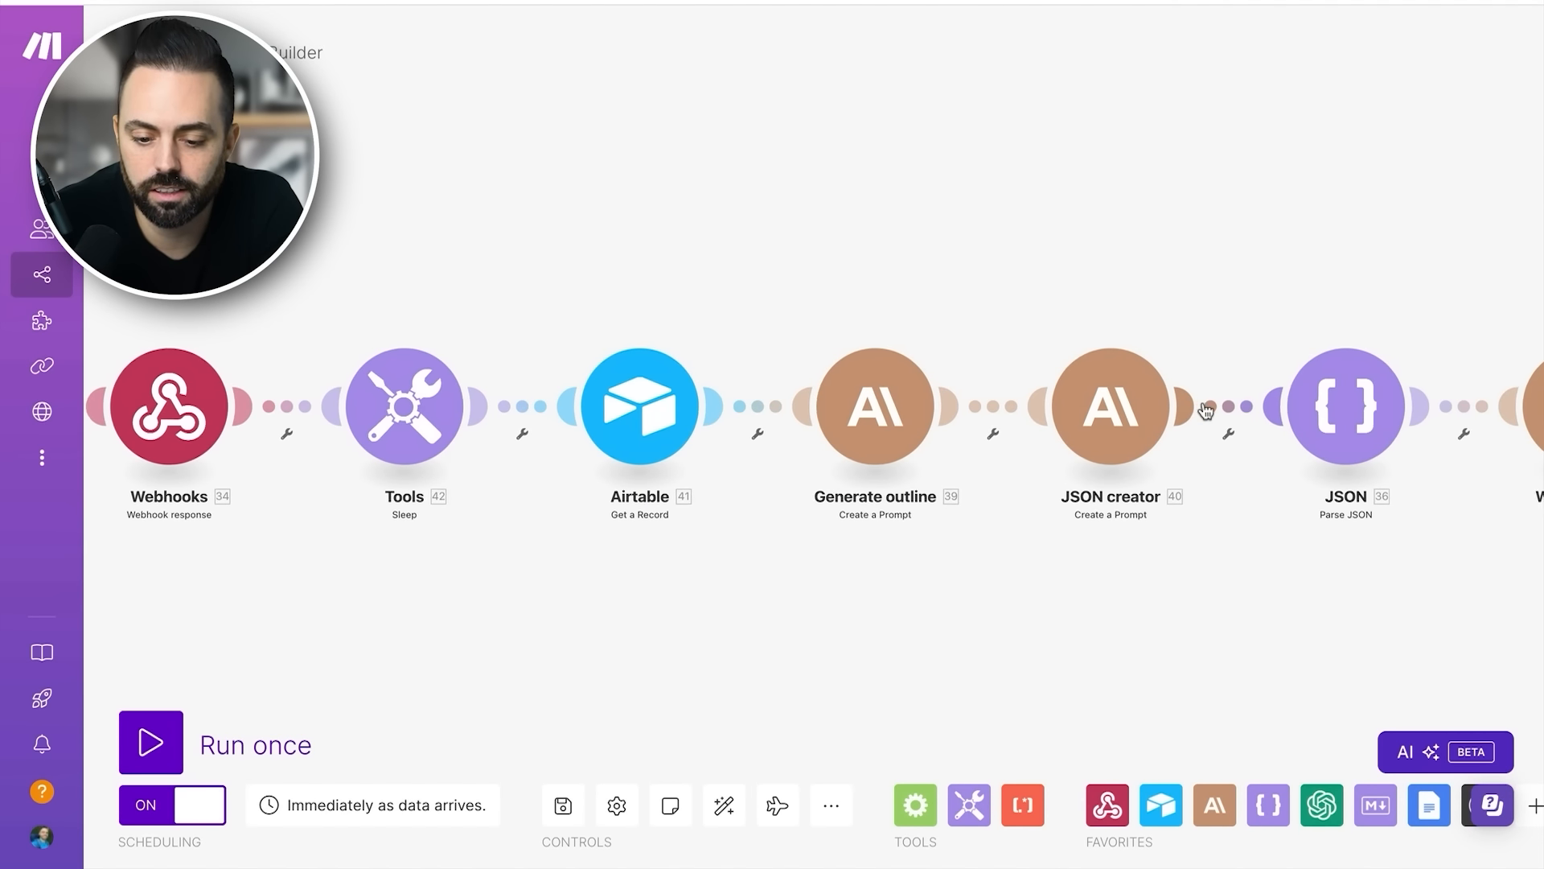
pyautogui.hscroll(1, 1205, 411)
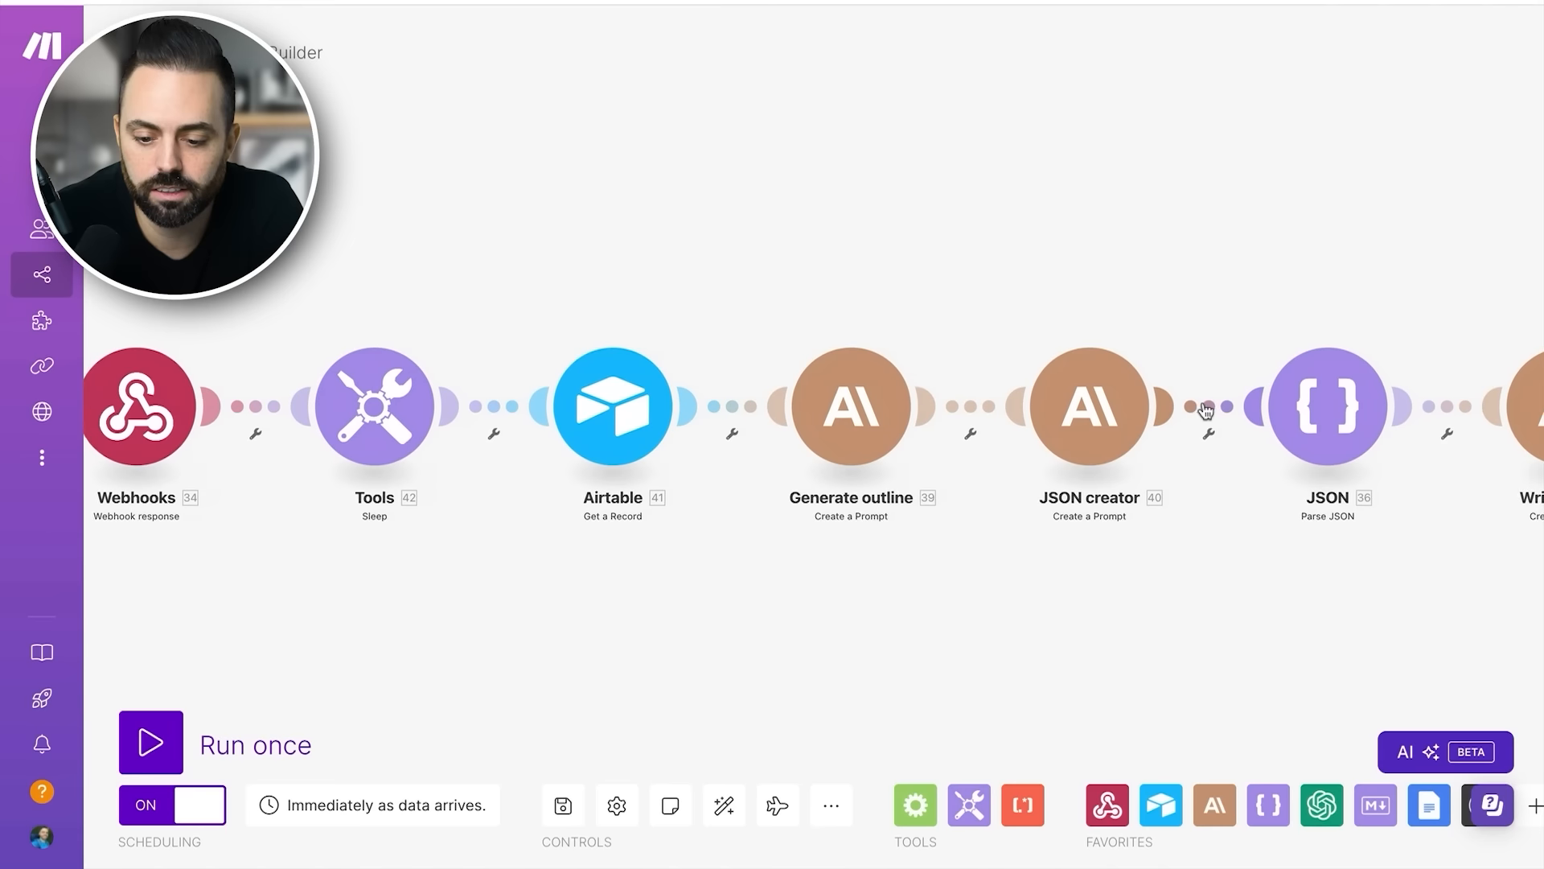
pyautogui.click(1089, 411)
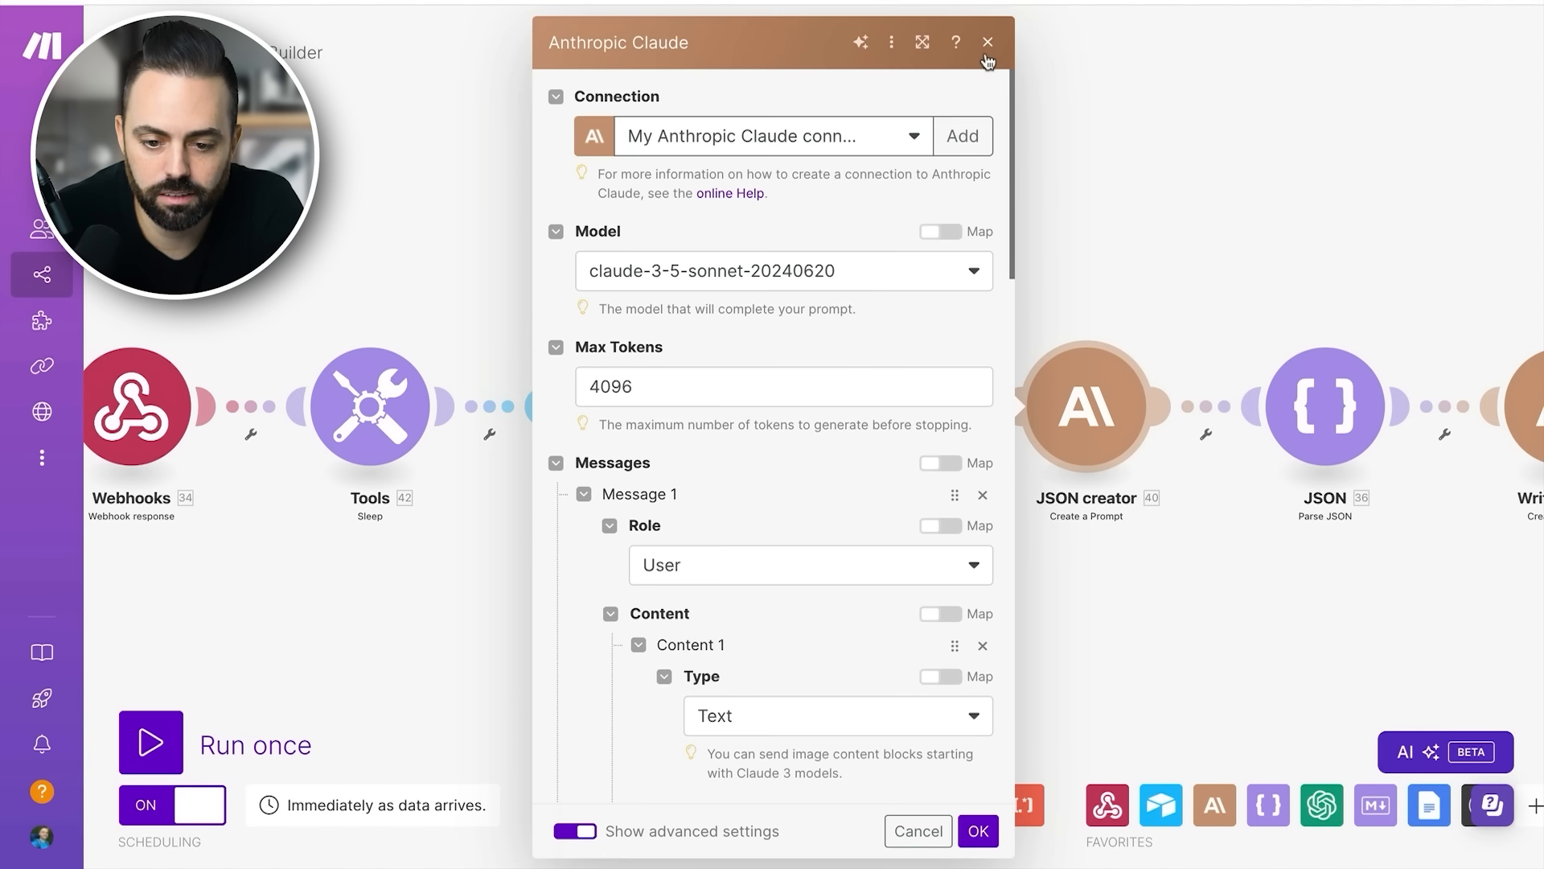
pyautogui.click(987, 43)
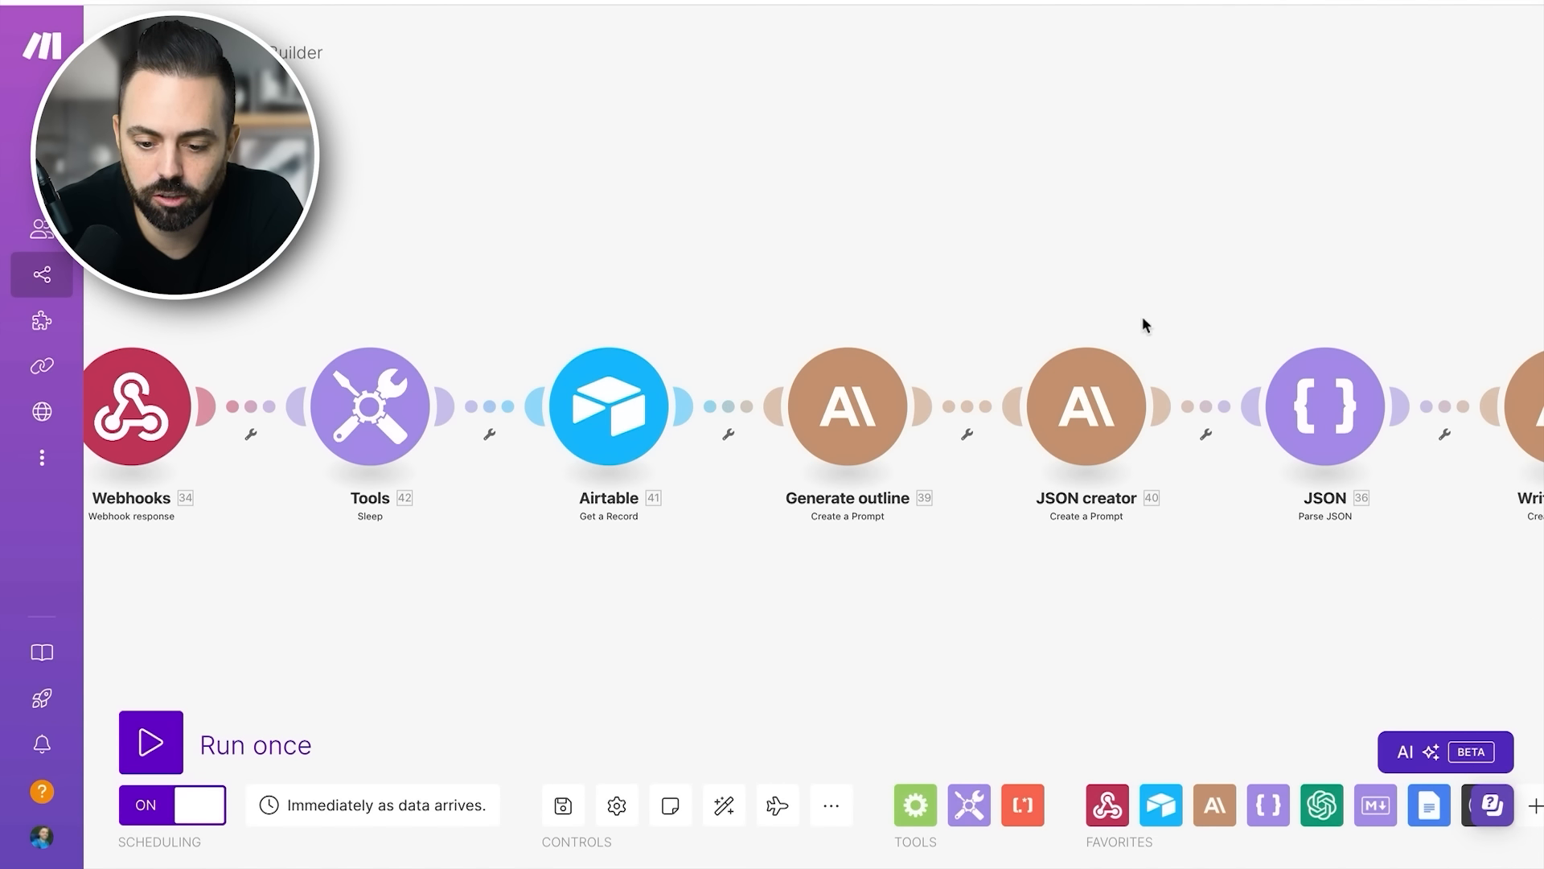
# - Inspect the Parse JSON module's data structure option and mapped JSON string, then close its settings
pyautogui.hscroll(3, 1145, 402)
pyautogui.hscroll(4, 1145, 416)
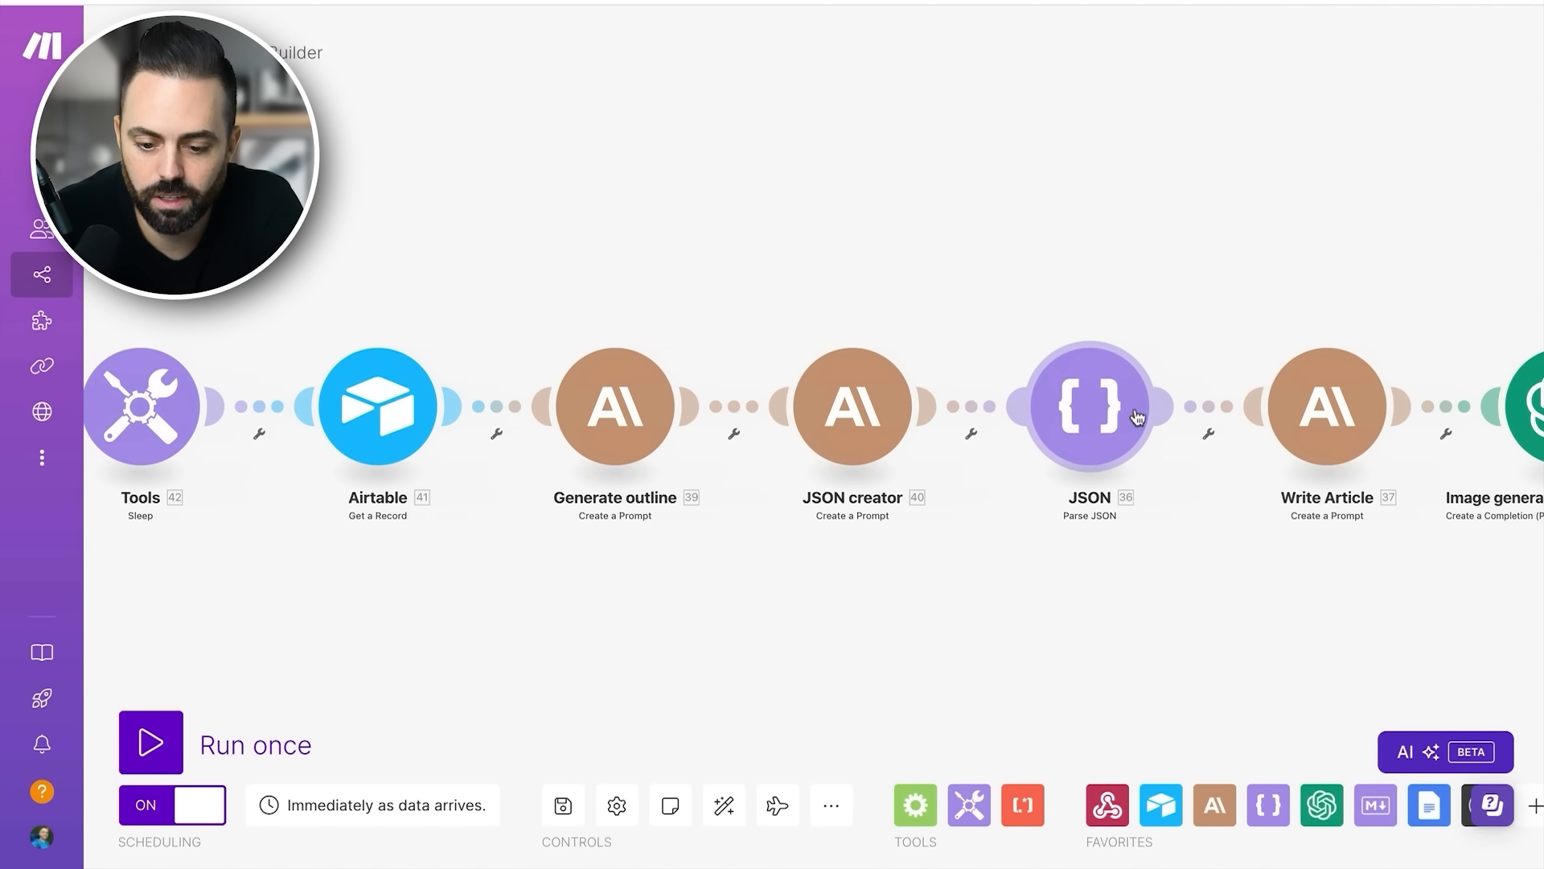
pyautogui.click(1086, 411)
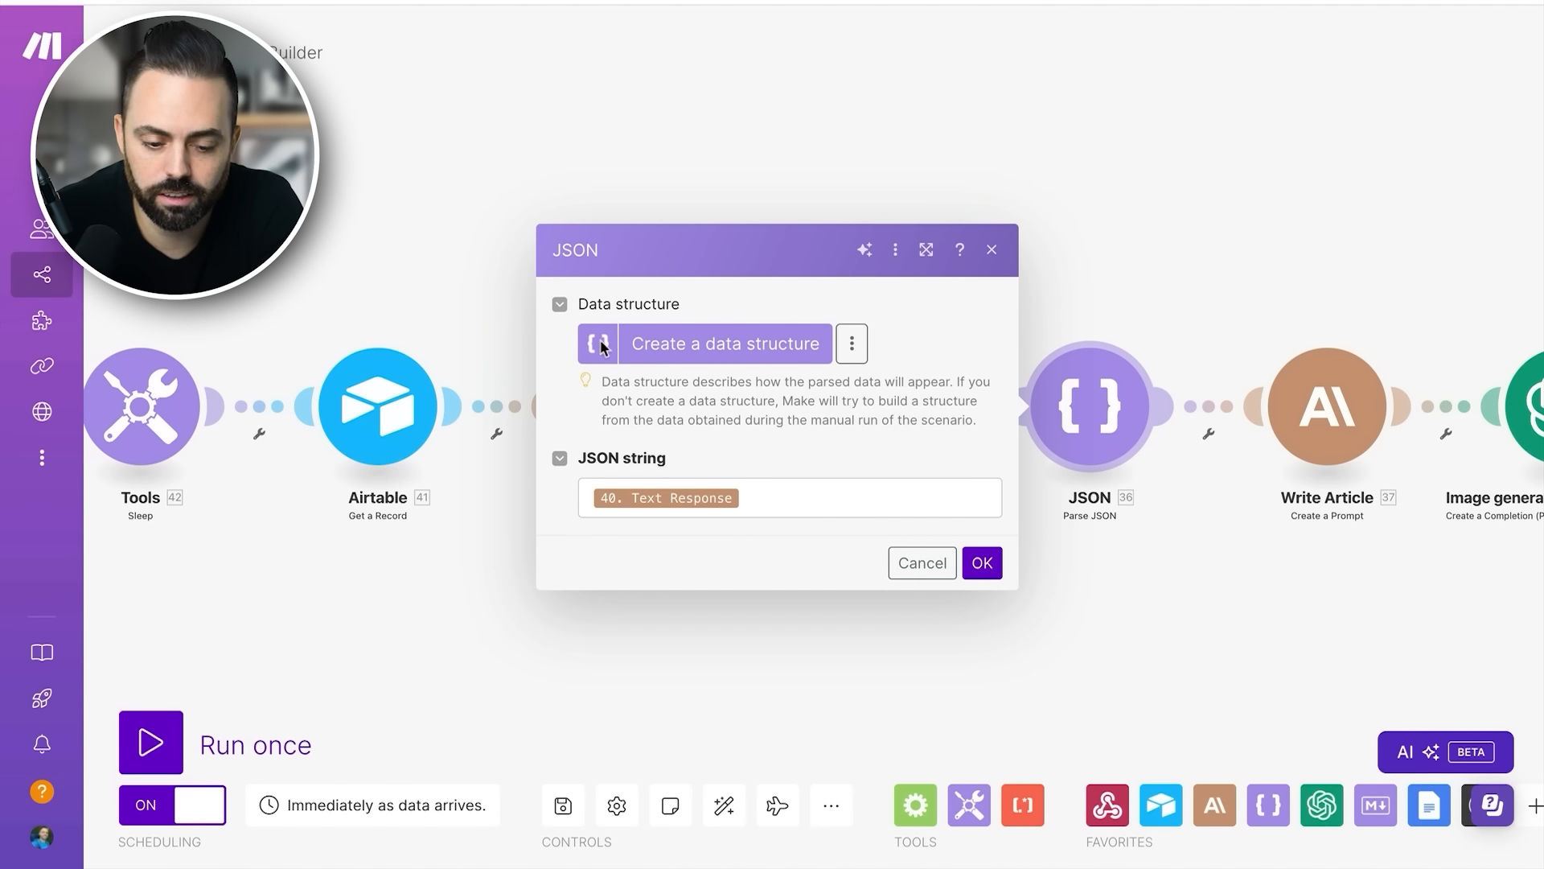
pyautogui.click(715, 346)
pyautogui.click(773, 475)
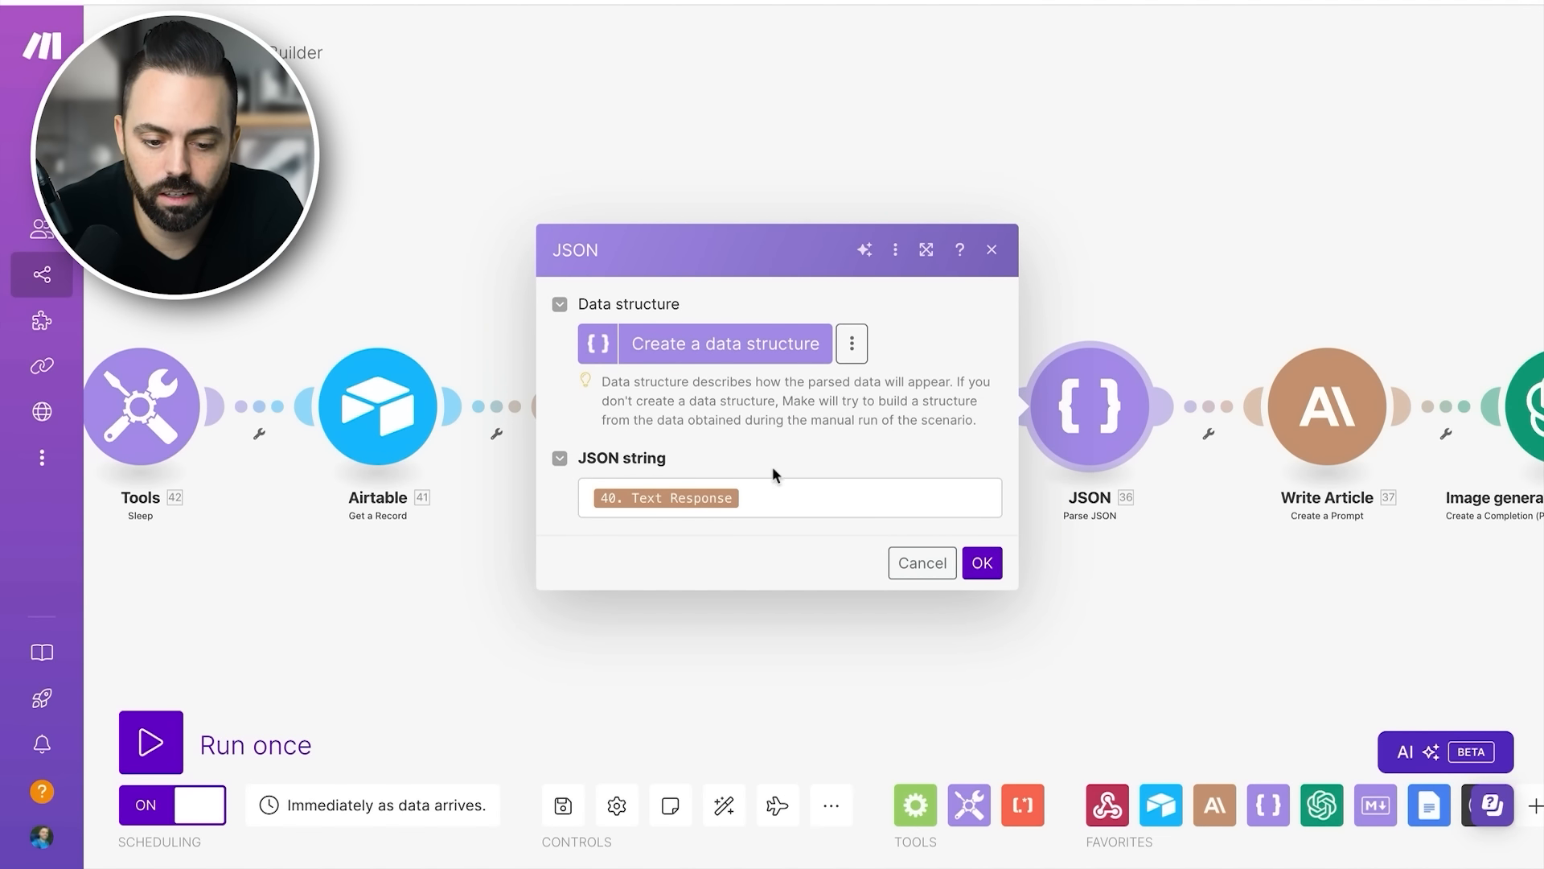
pyautogui.click(781, 501)
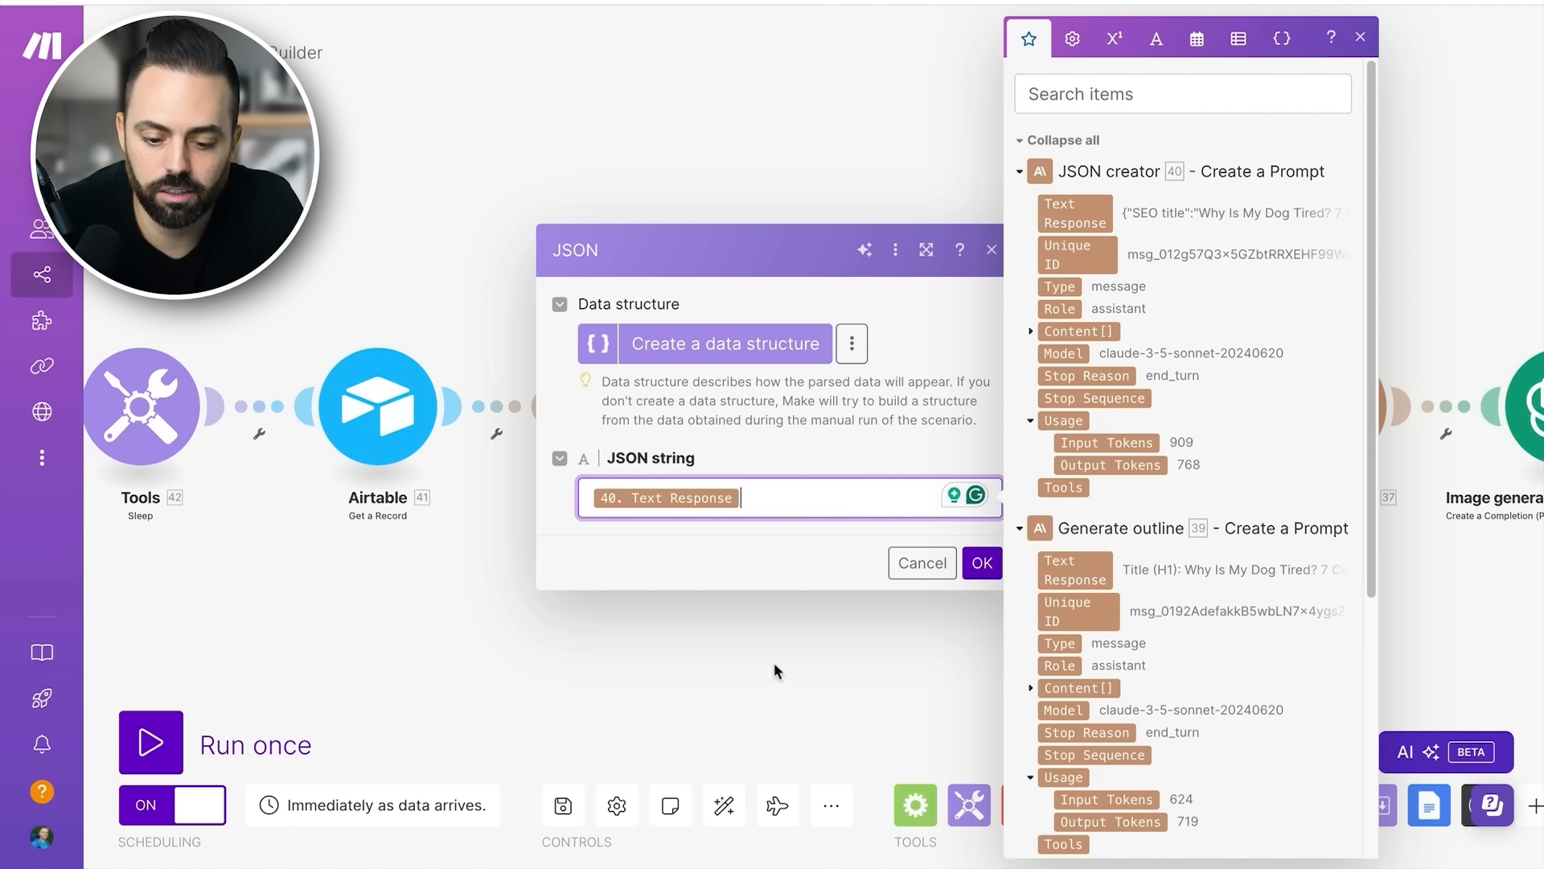
pyautogui.click(792, 631)
# - Open the Write Article module's settings and review its model, token limit, and Message 1 fields
pyautogui.hscroll(5, 1086, 414)
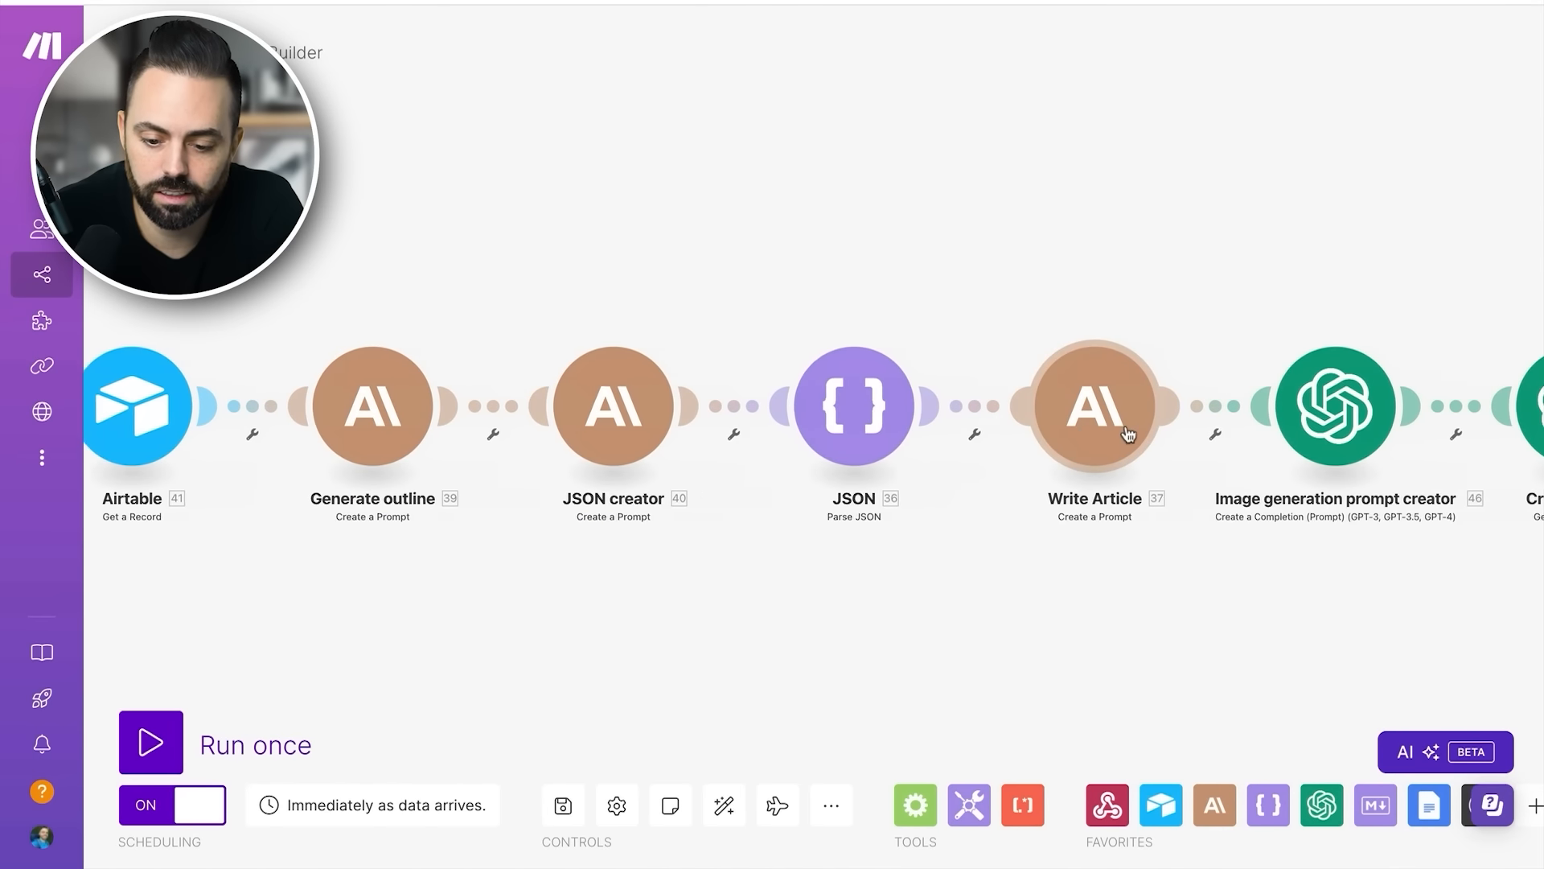
pyautogui.click(1068, 415)
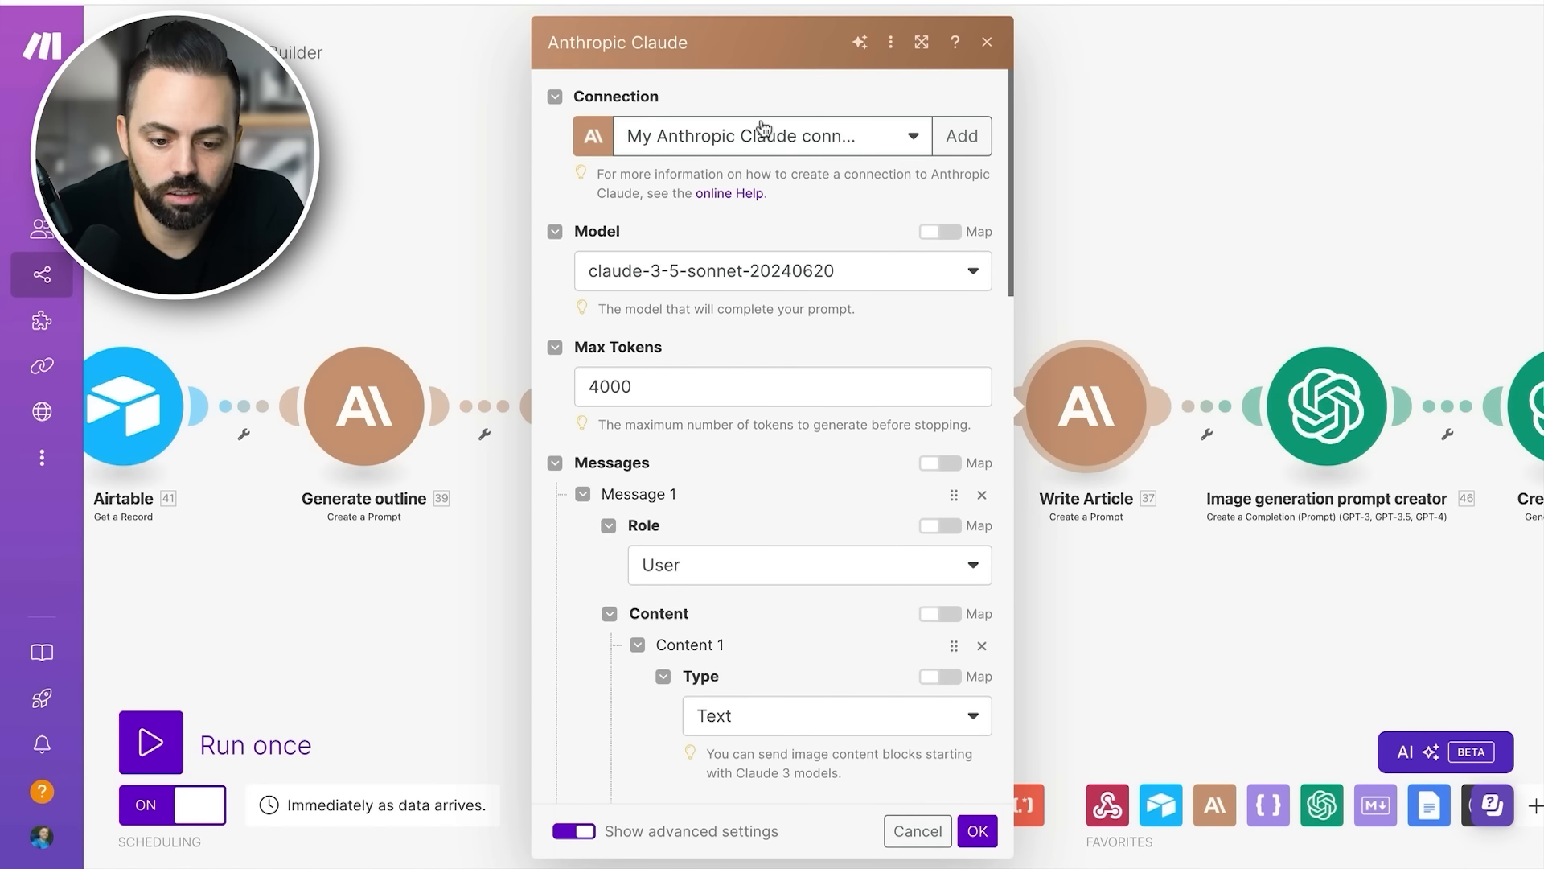
pyautogui.scroll(-1, 839, 347)
pyautogui.scroll(-2, 805, 347)
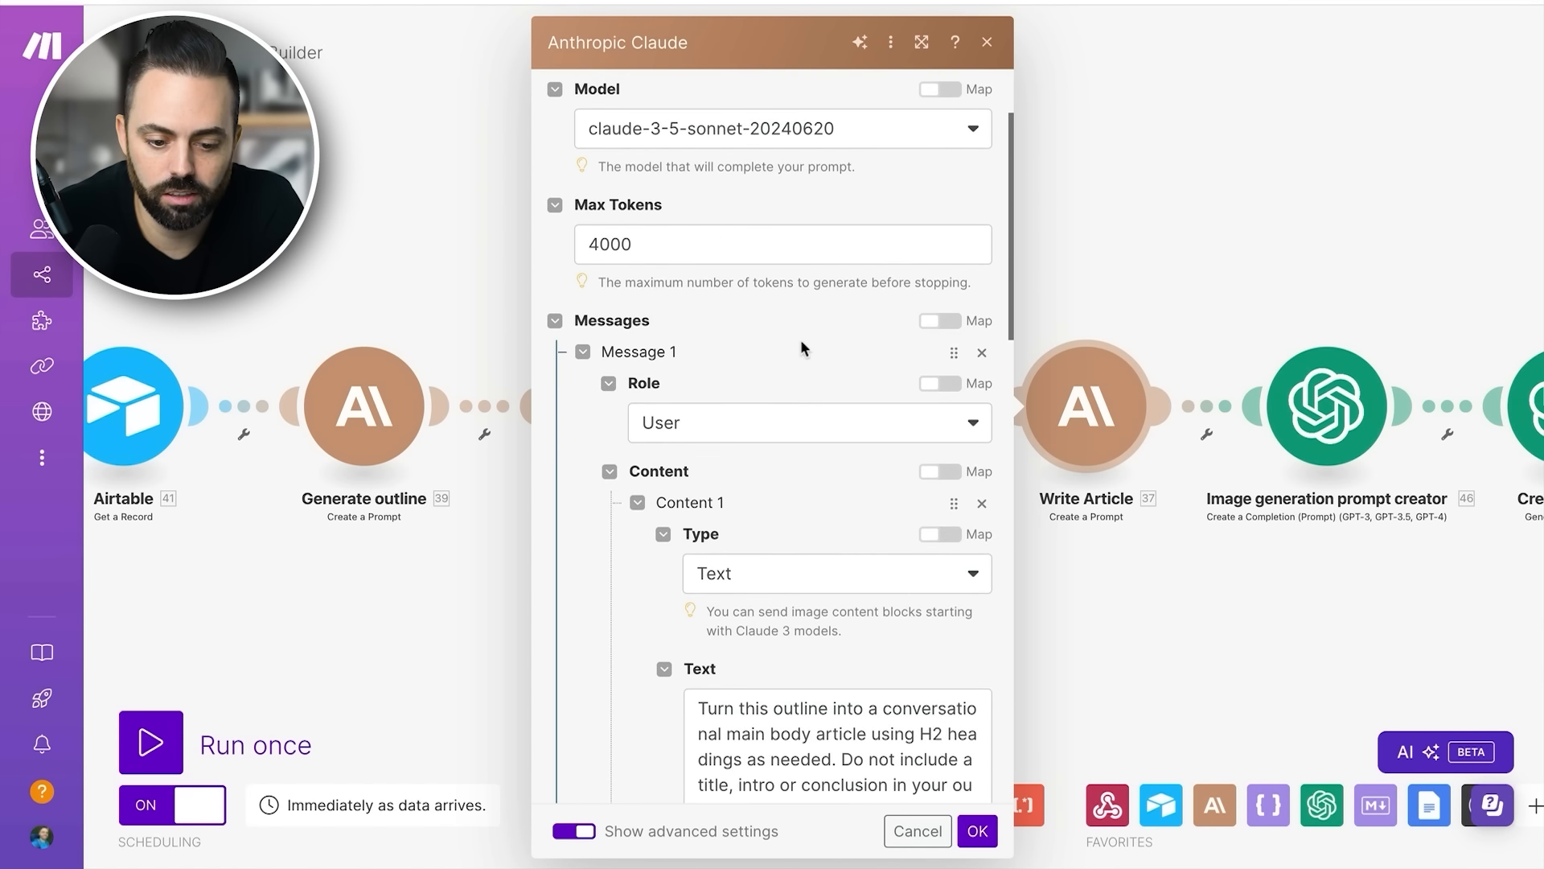
pyautogui.scroll(-5, 627, 575)
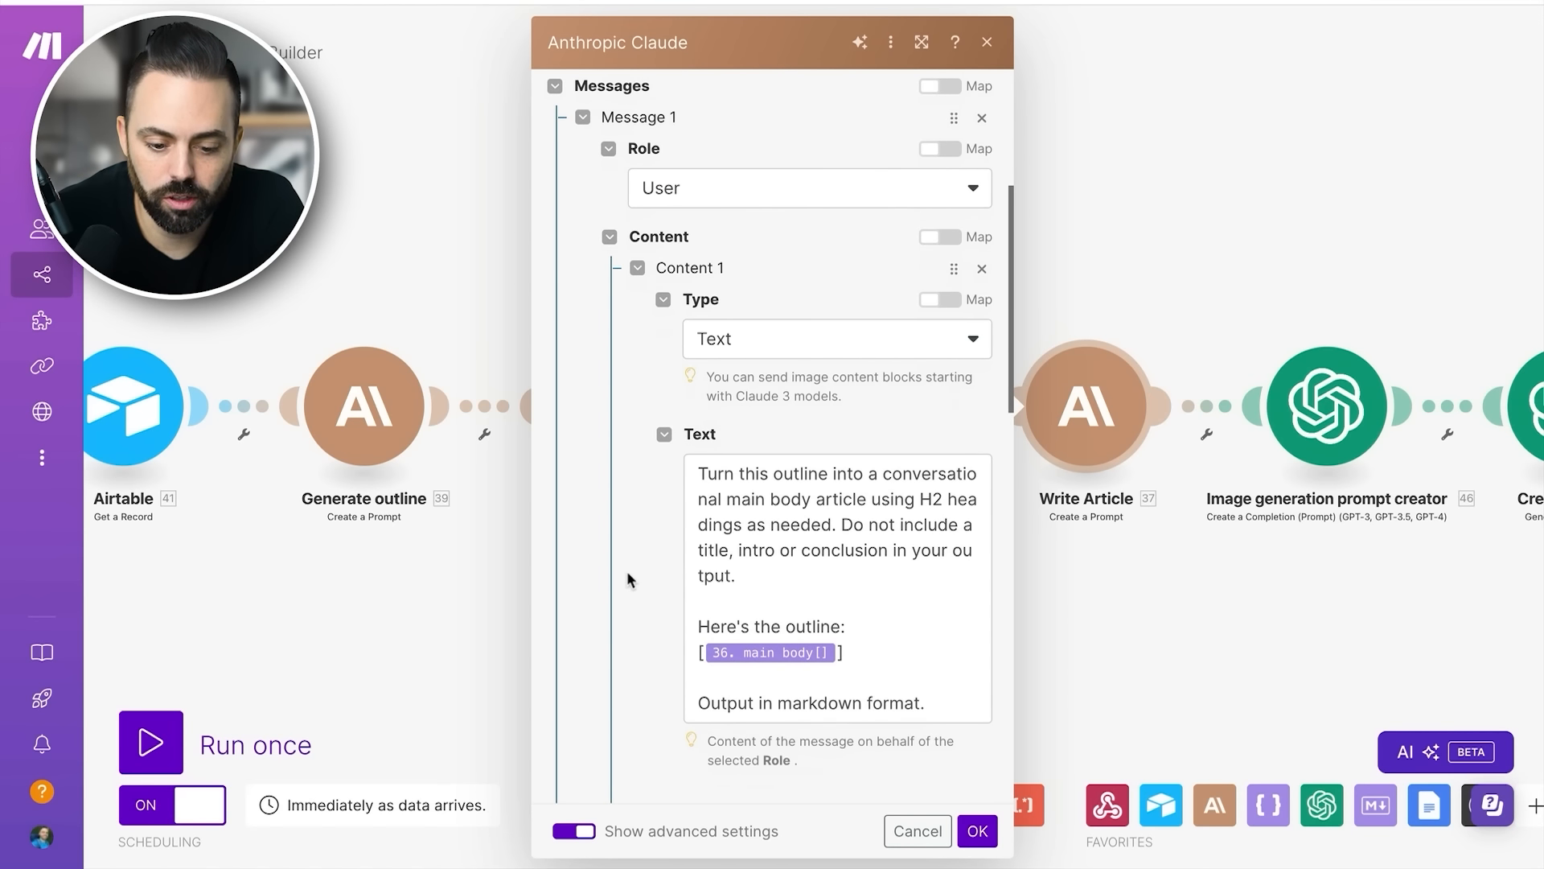
# - Read through the article-writing prompt, highlighting its instructions and checking the mapped main body outline and markdown output request
pyautogui.moveTo(747, 474); pyautogui.dragTo(807, 507)
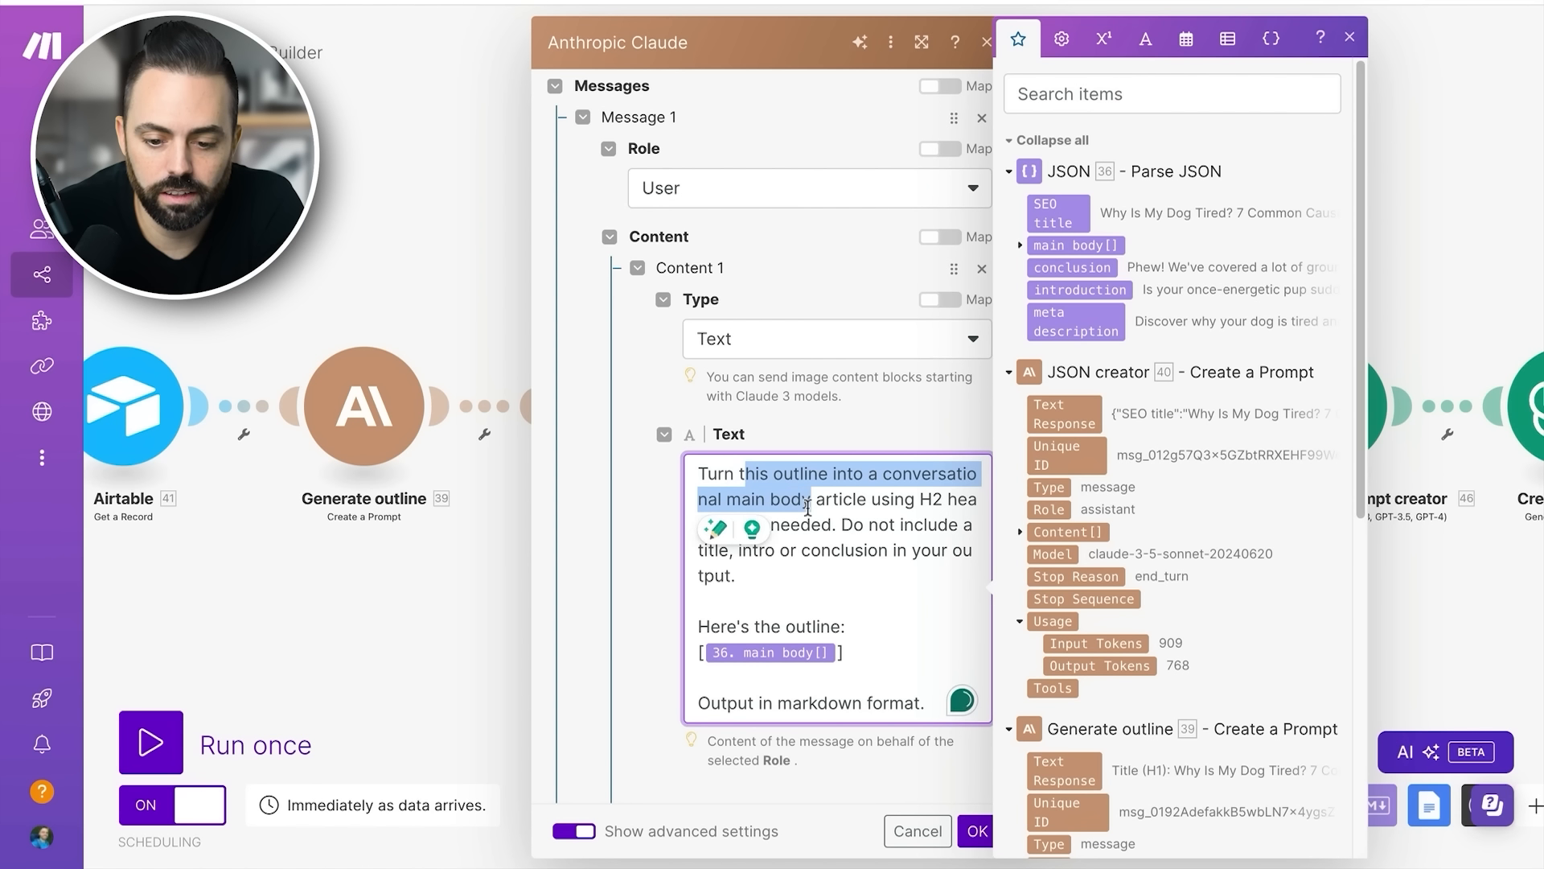
pyautogui.moveTo(807, 507); pyautogui.dragTo(843, 554)
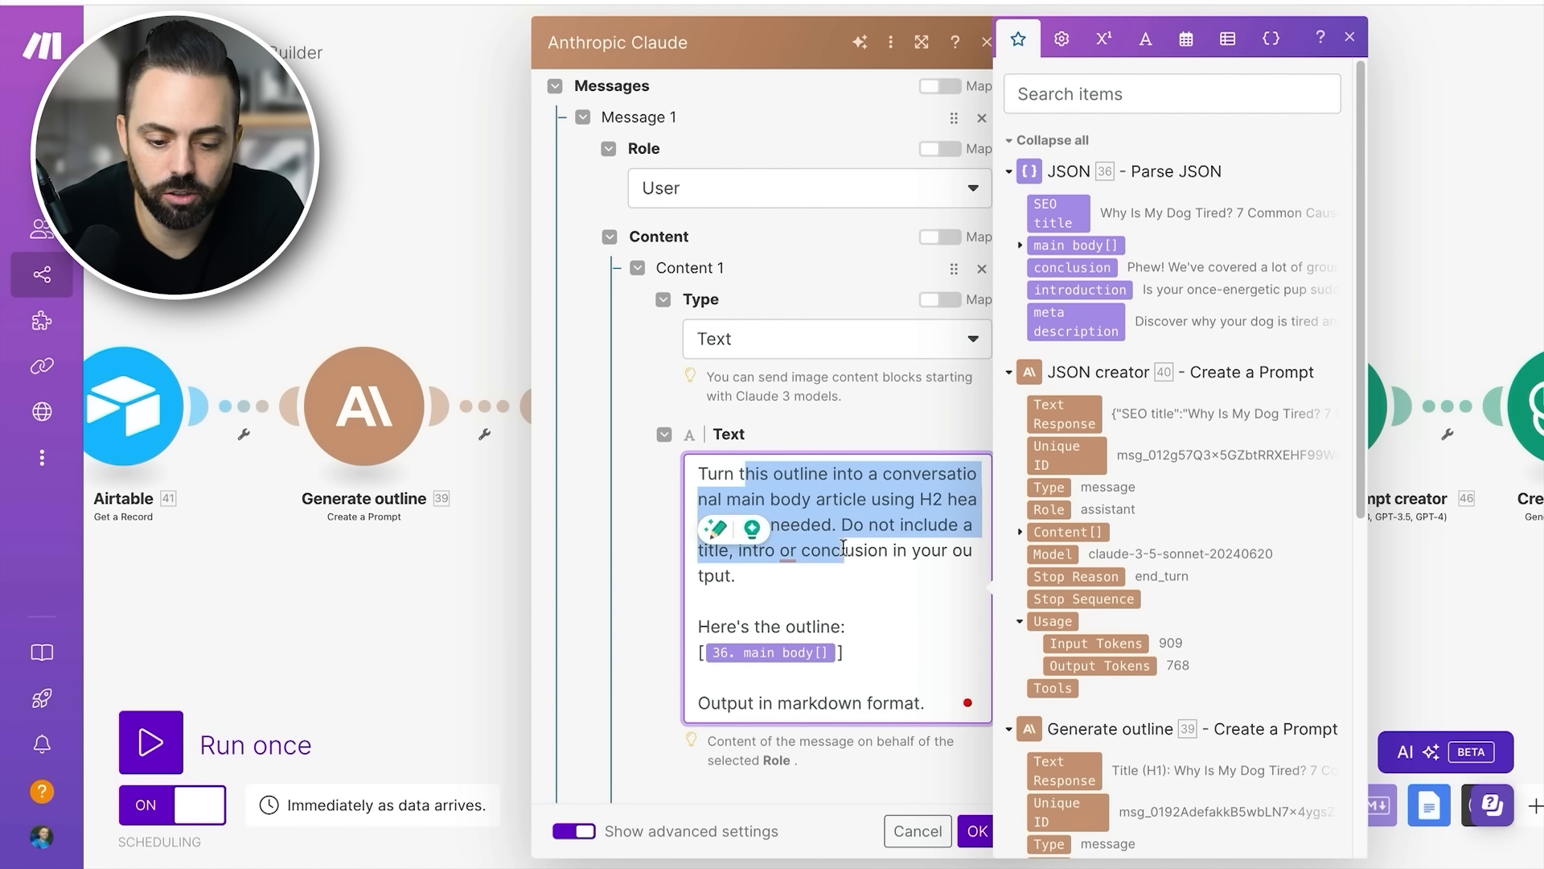
pyautogui.click(882, 557)
pyautogui.scroll(-1, 885, 573)
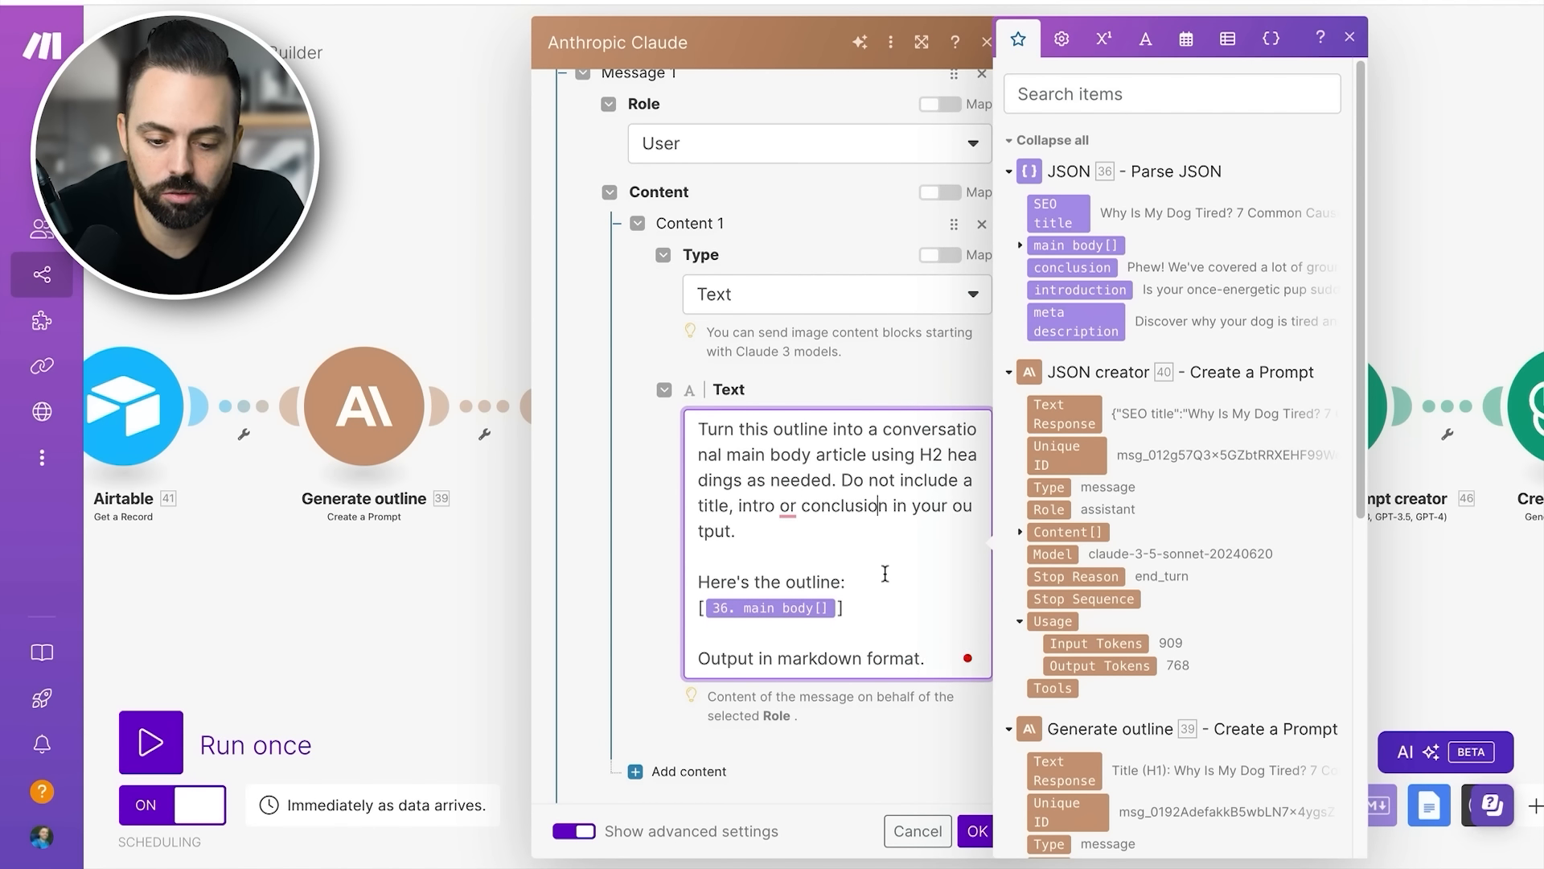
pyautogui.scroll(-1, 847, 546)
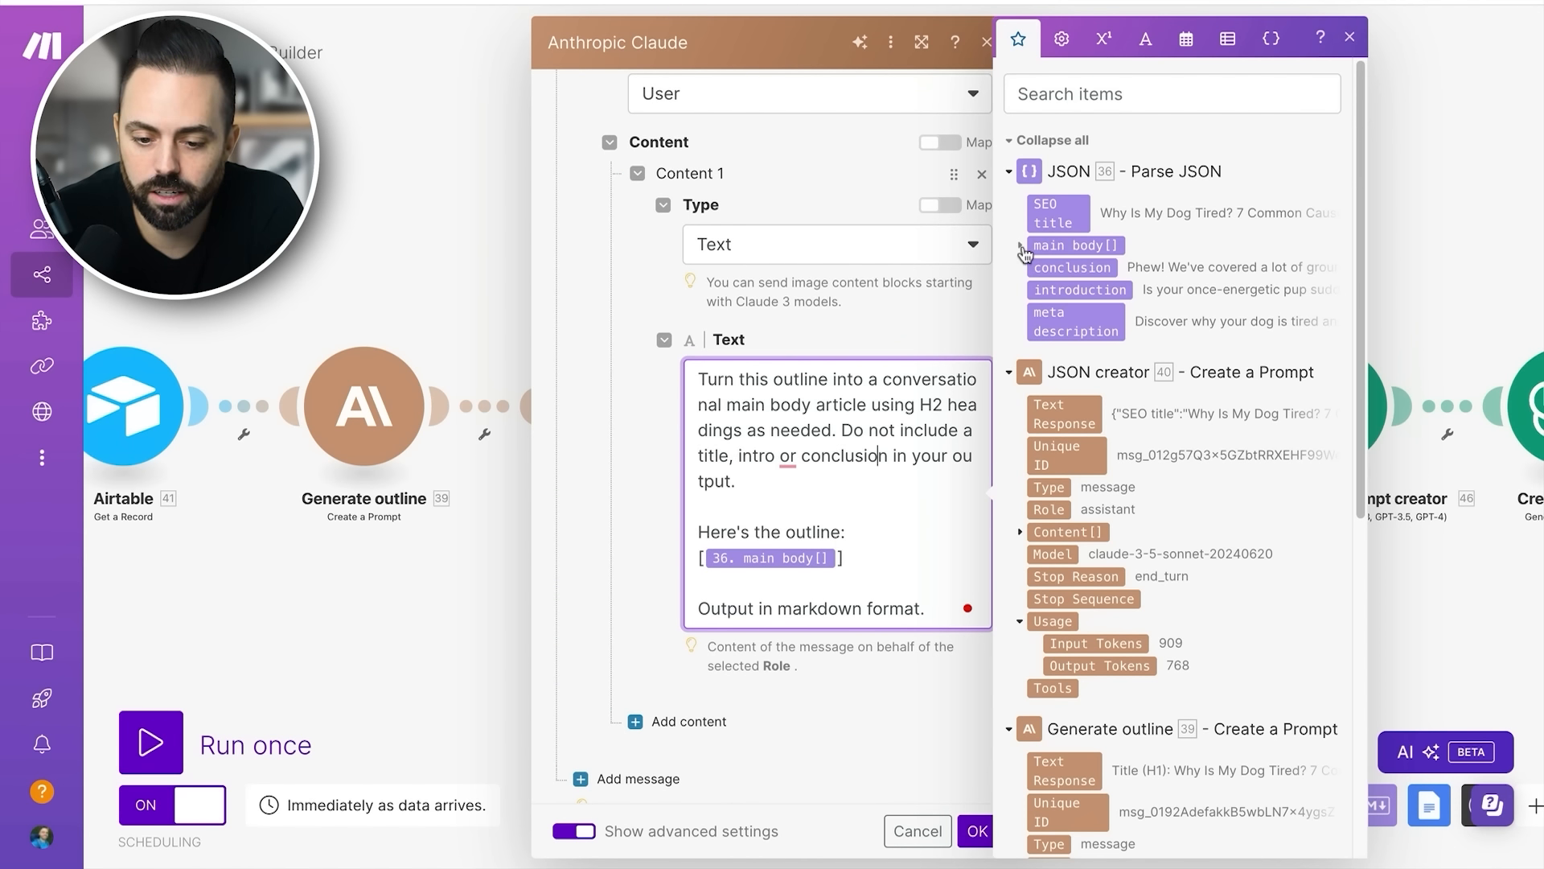
# - Expand and collapse the parsed JSON's main body[] item, then confirm and close the Write Article settings
pyautogui.click(1020, 245)
pyautogui.click(1020, 245)
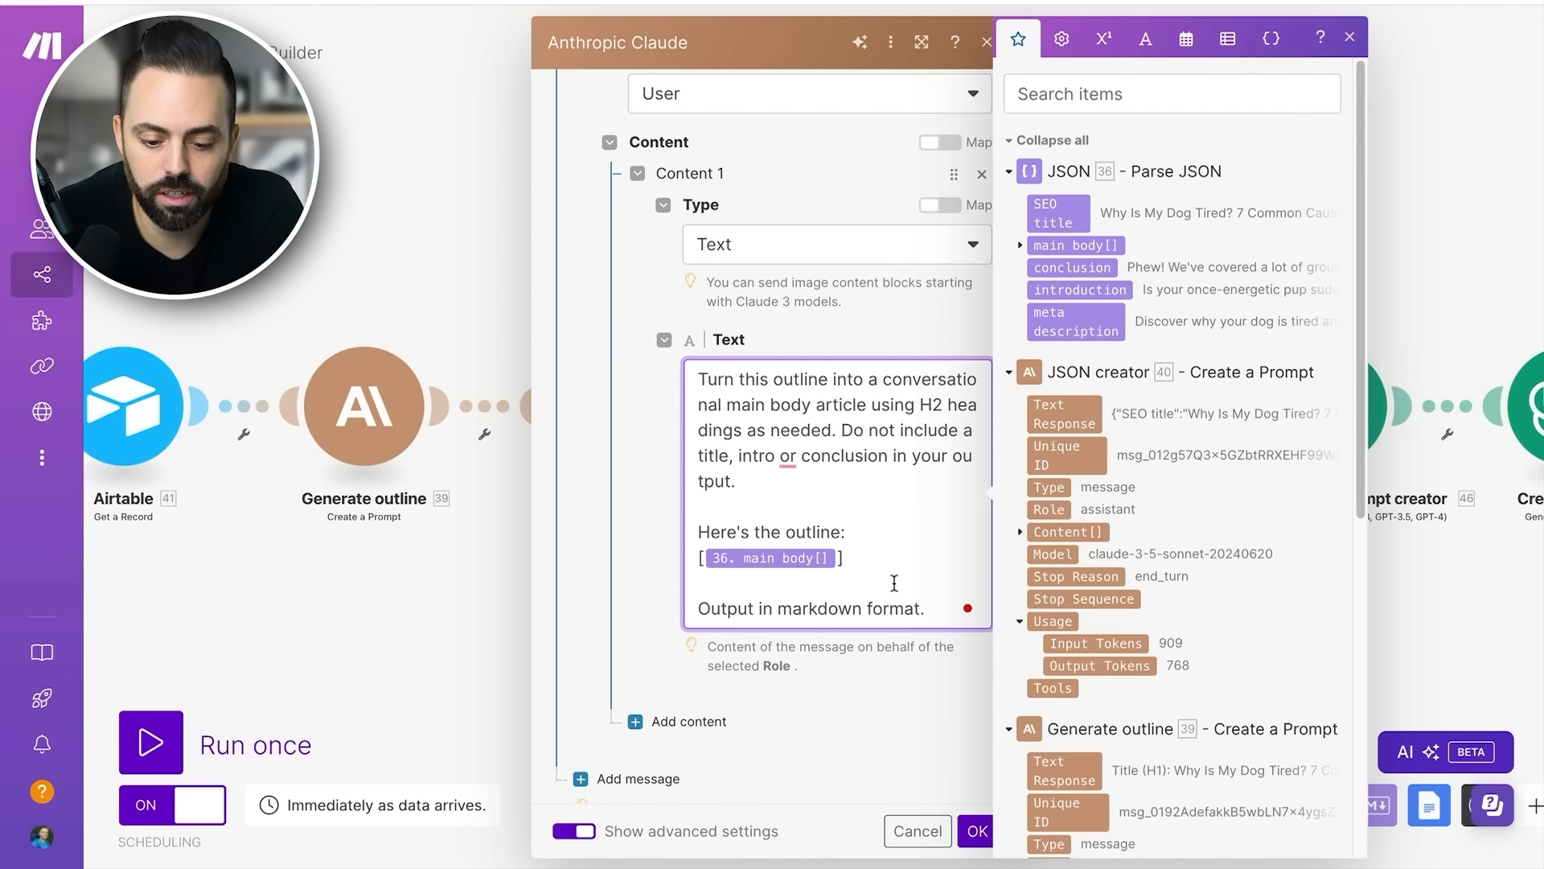
pyautogui.click(977, 832)
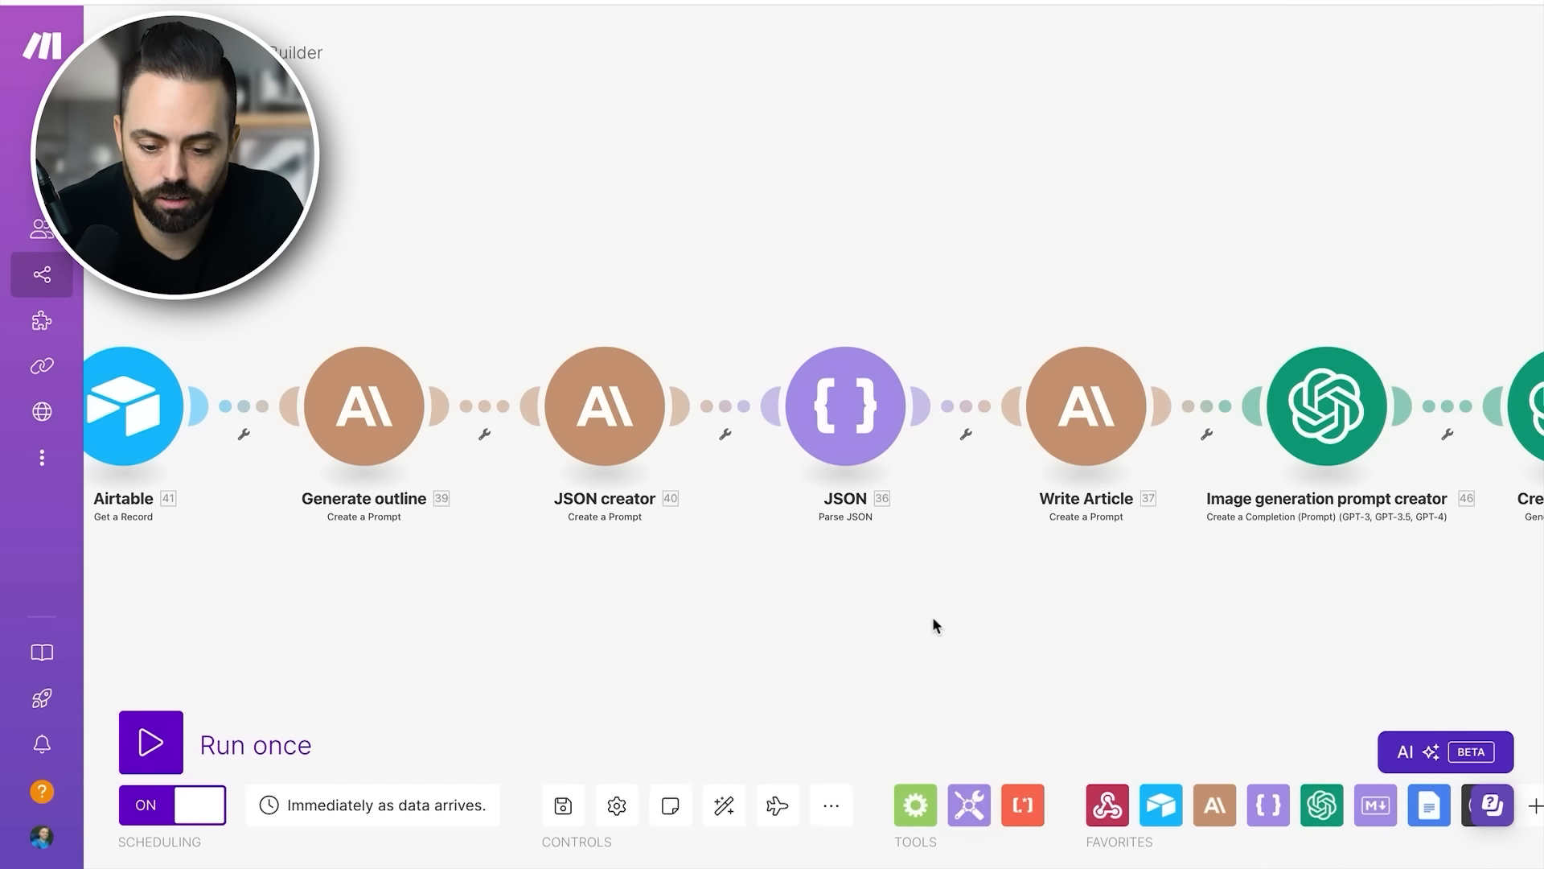
# - Revisit the Parse JSON module, then look back over the scenario's modules toward the Webhooks response
pyautogui.click(852, 414)
pyautogui.click(771, 533)
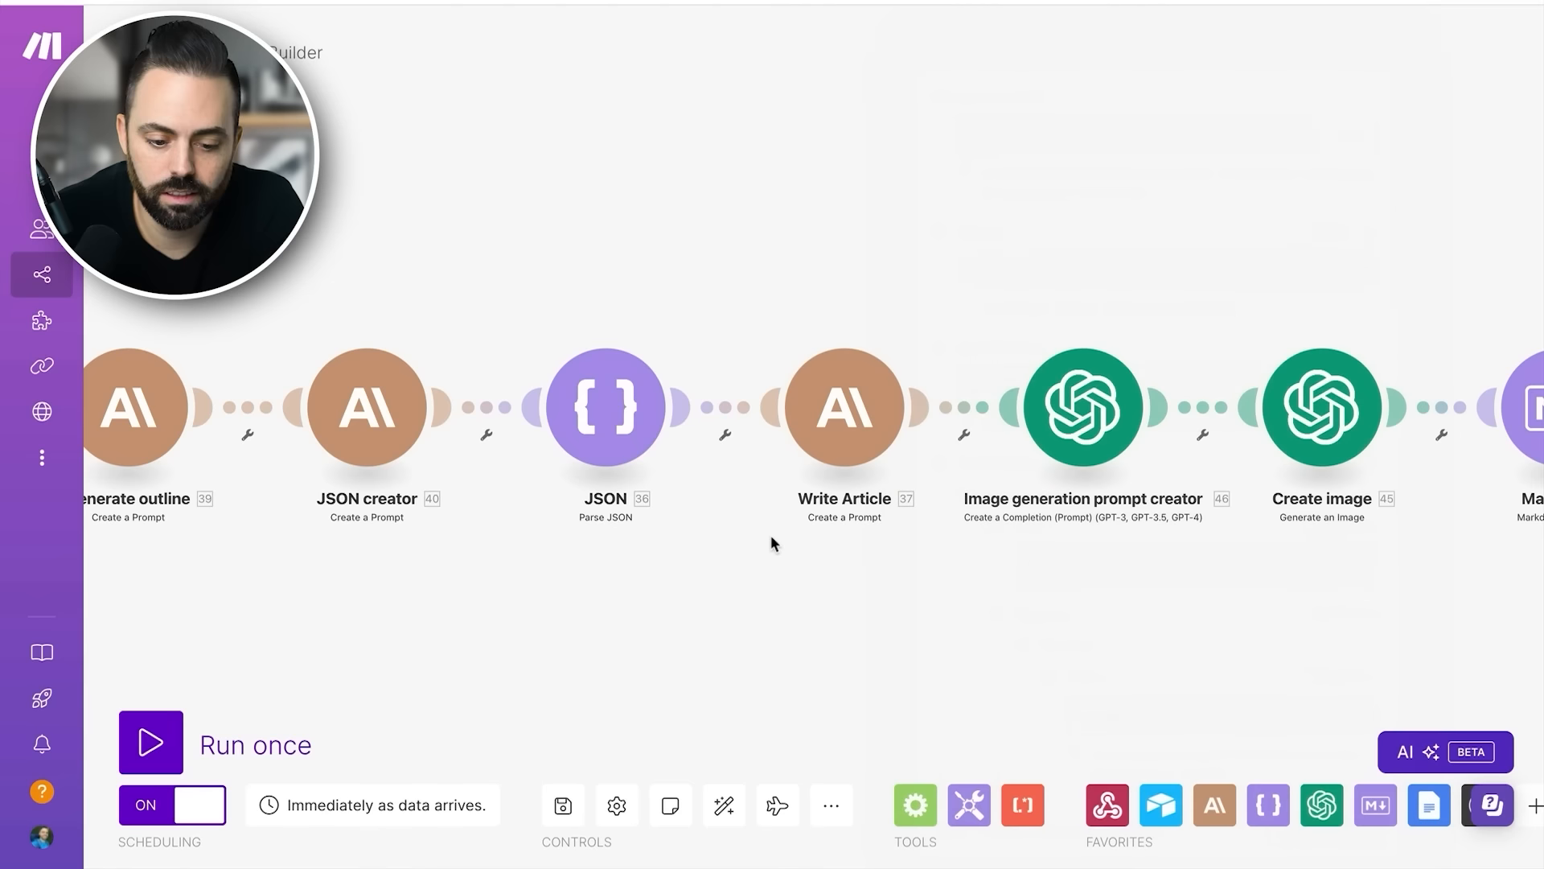
pyautogui.hscroll(-8, 759, 457)
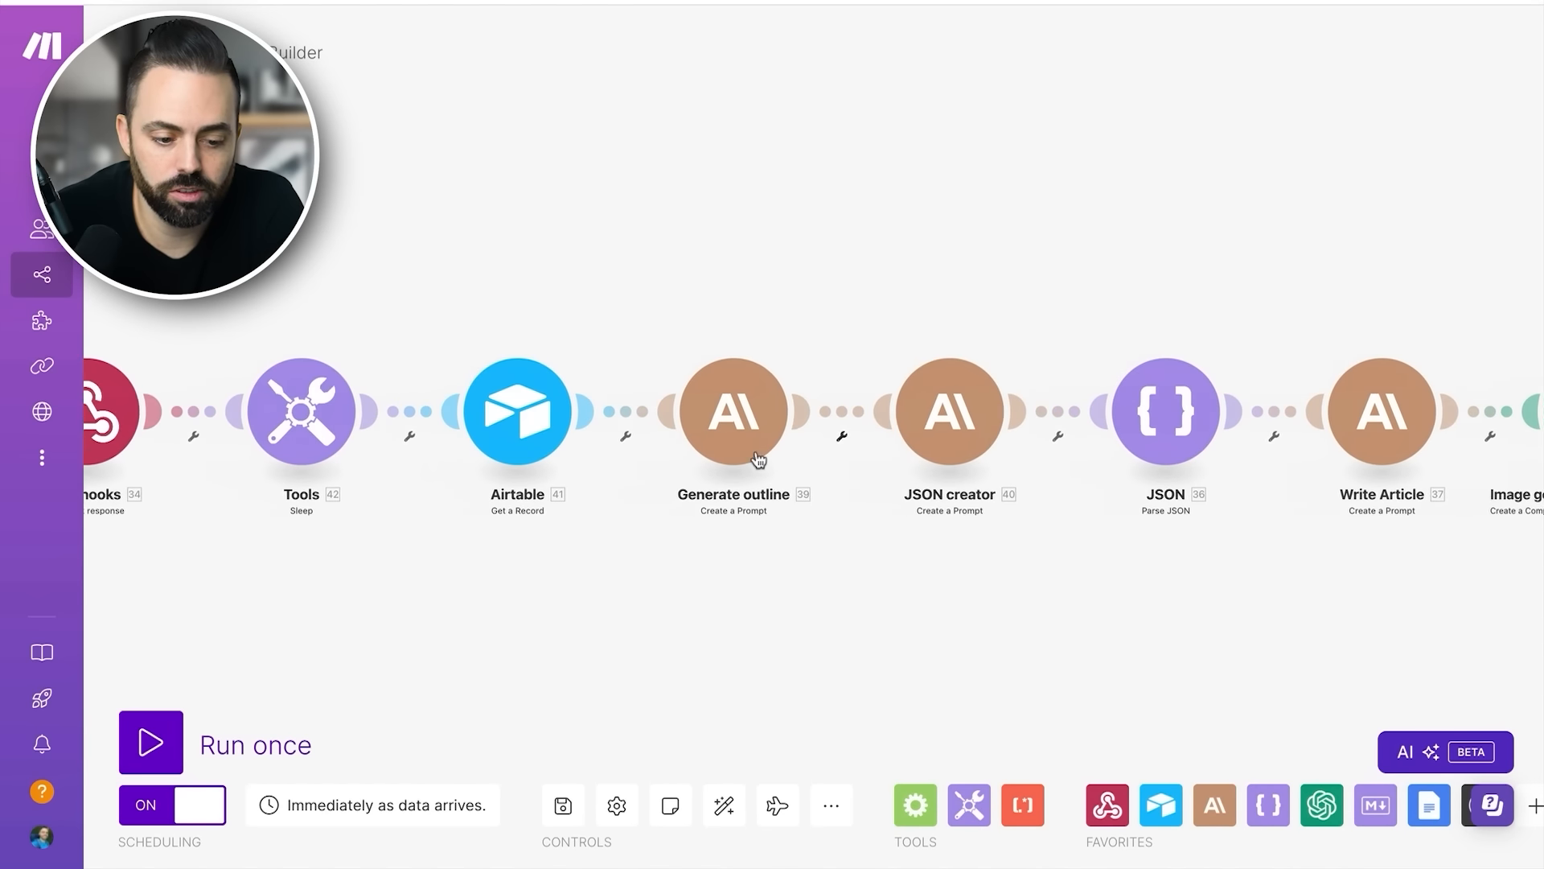
pyautogui.hscroll(-3, 209, 406)
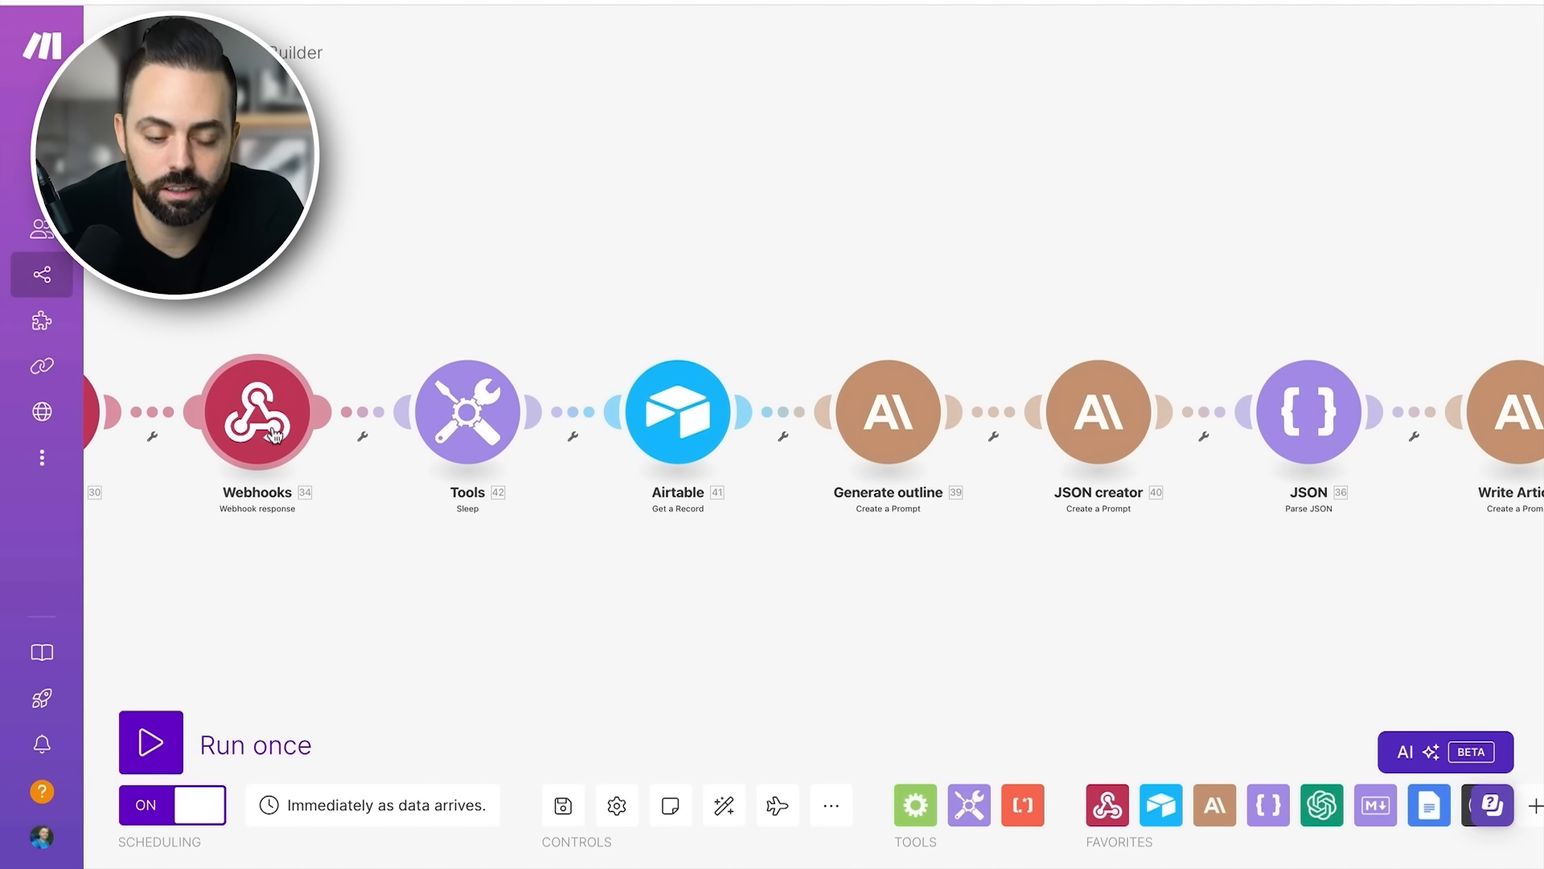
# - Check the delay in the Tools Sleep module, close it, and look along the scenario toward the Write Article module
pyautogui.click(487, 429)
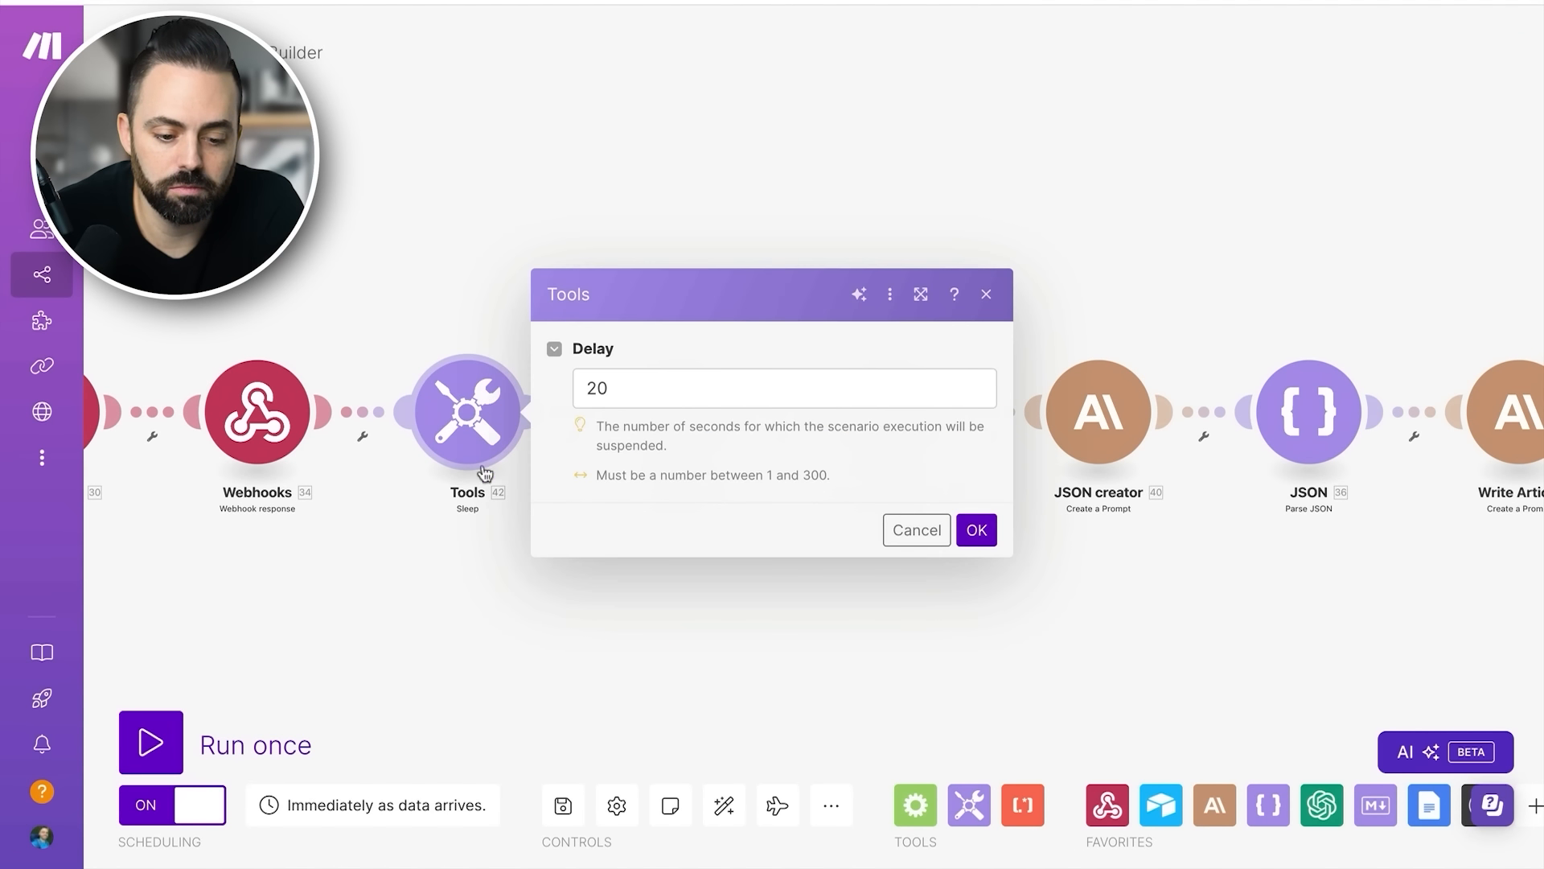
pyautogui.click(481, 566)
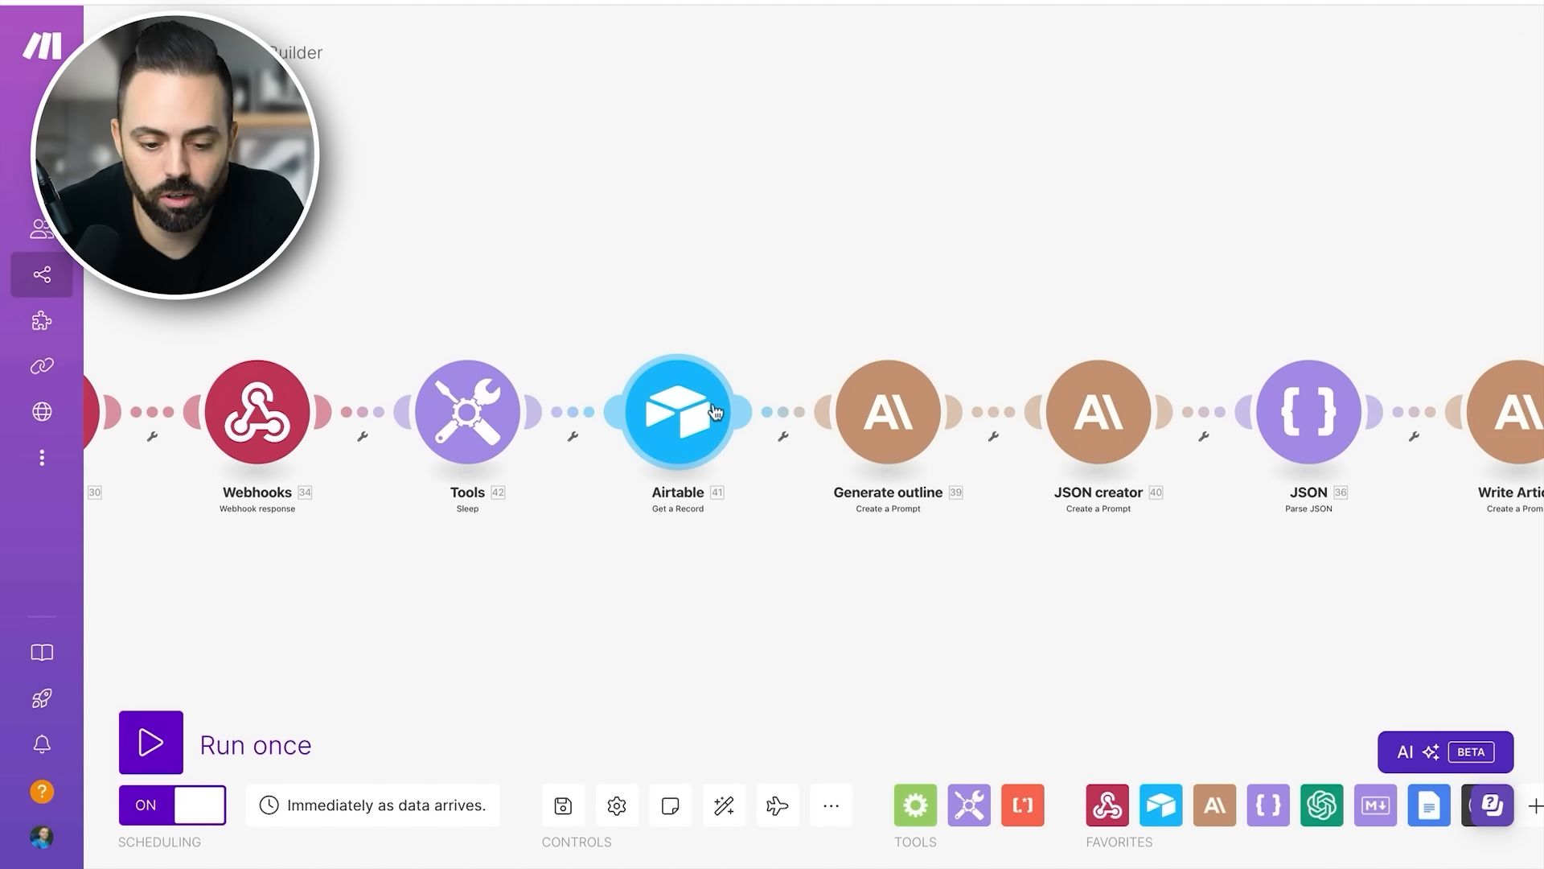
pyautogui.hscroll(3, 700, 412)
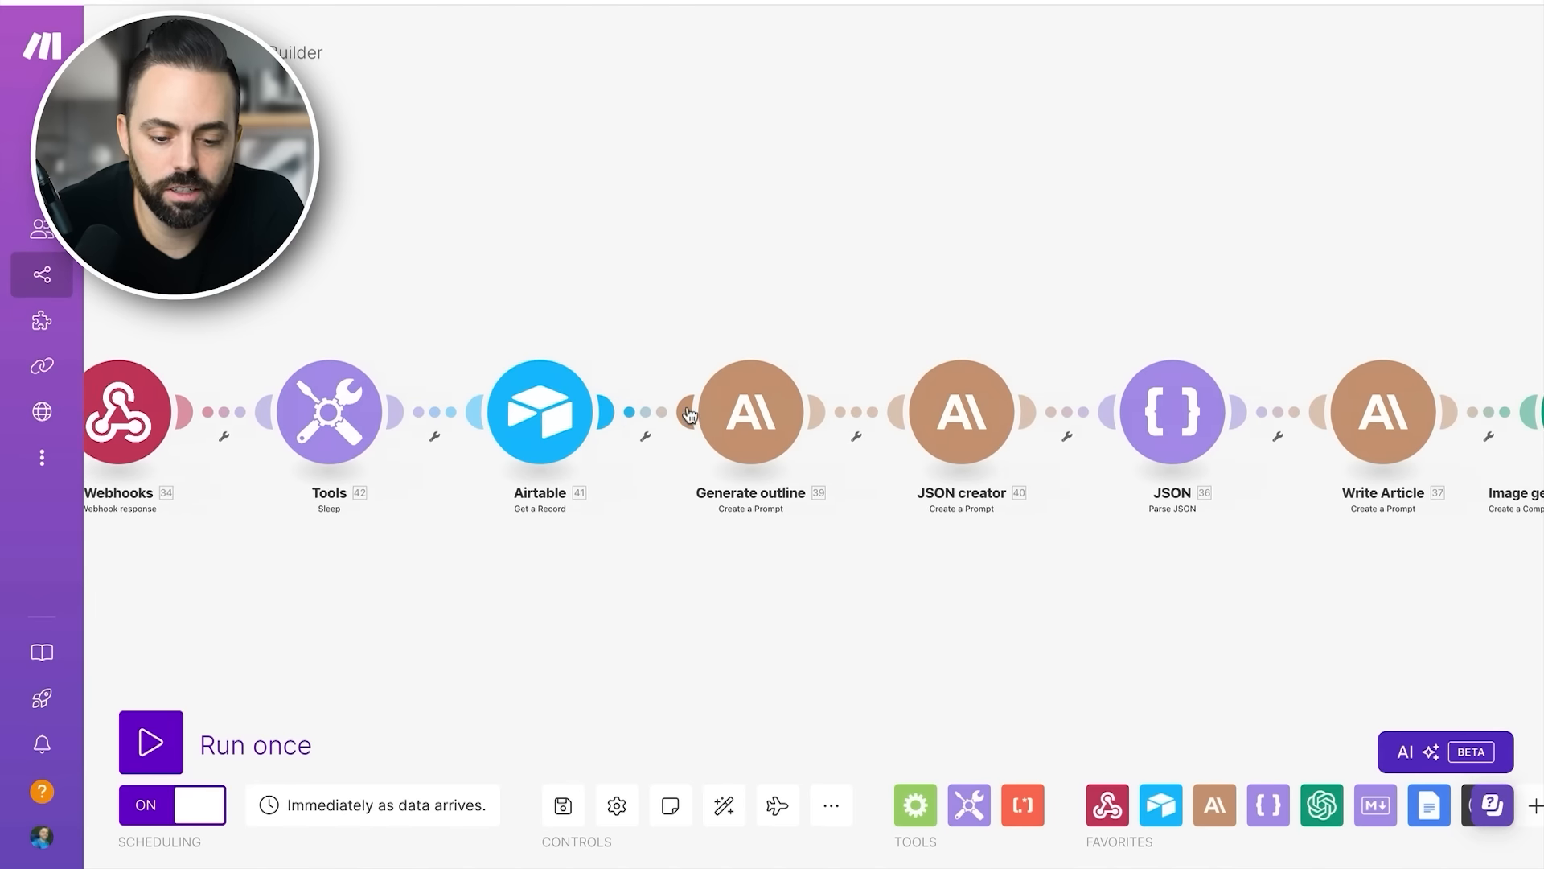
pyautogui.hscroll(10, 736, 416)
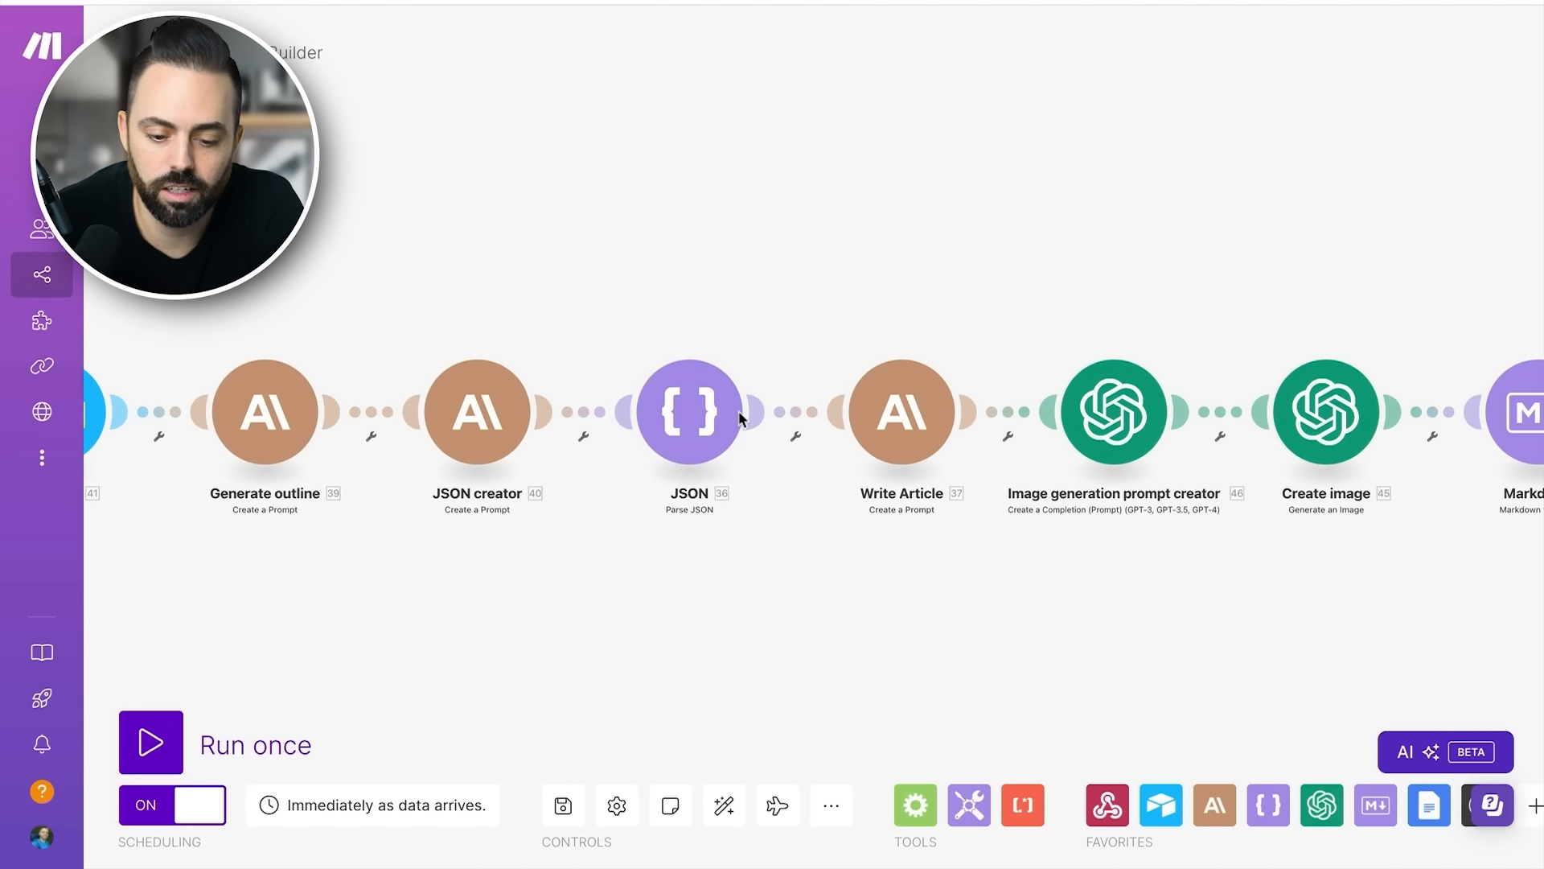
# - Reopen the Write Article settings, review the prompt with its mapped main body outline and markdown output request, and close them
pyautogui.click(927, 411)
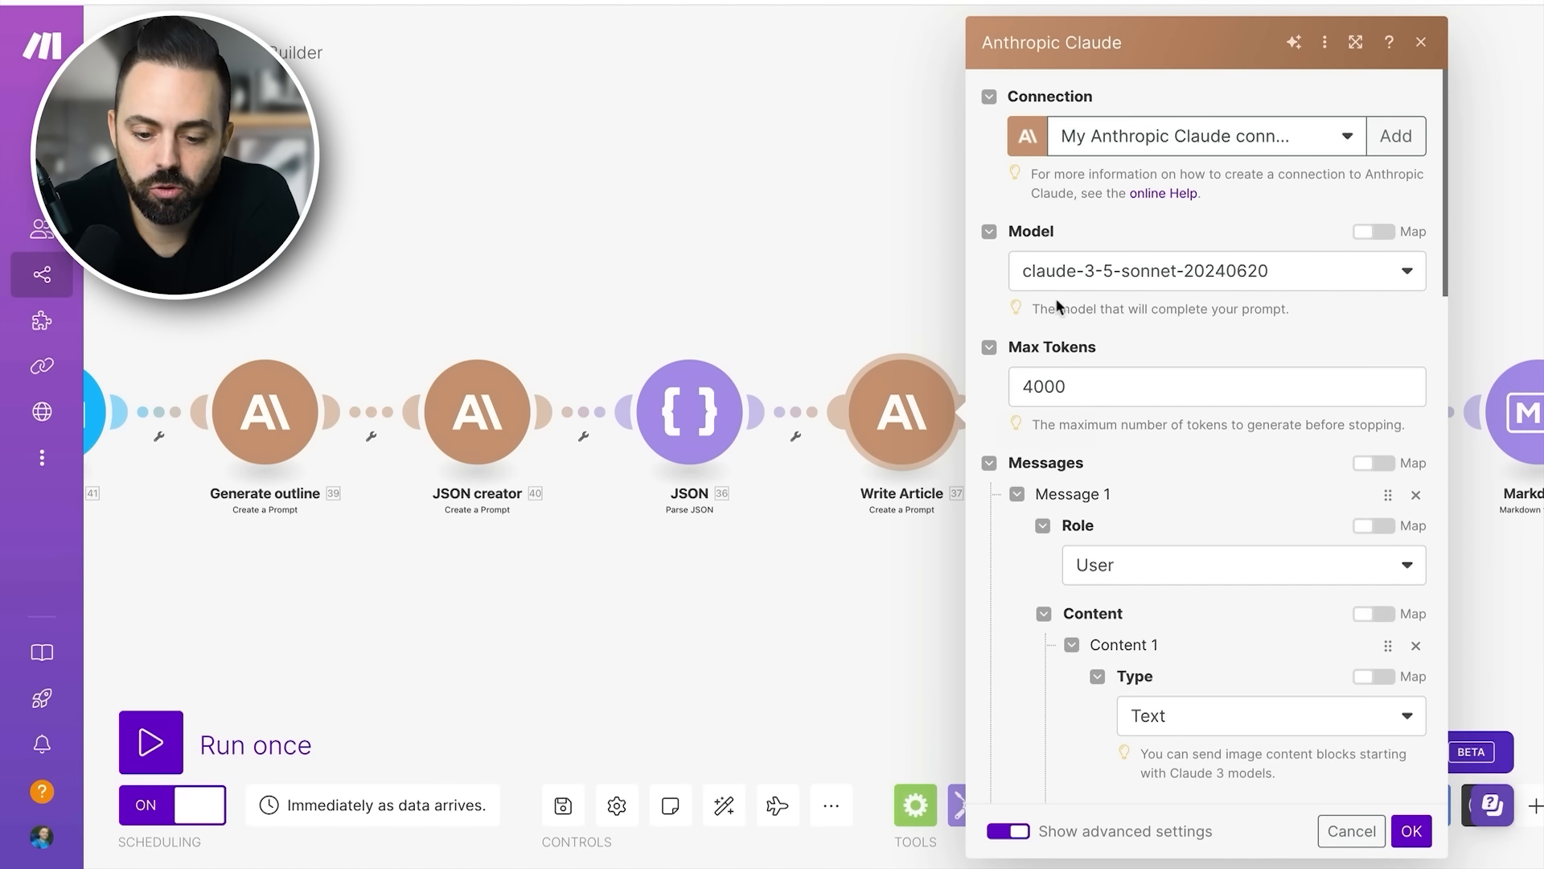
pyautogui.scroll(-5, 1036, 403)
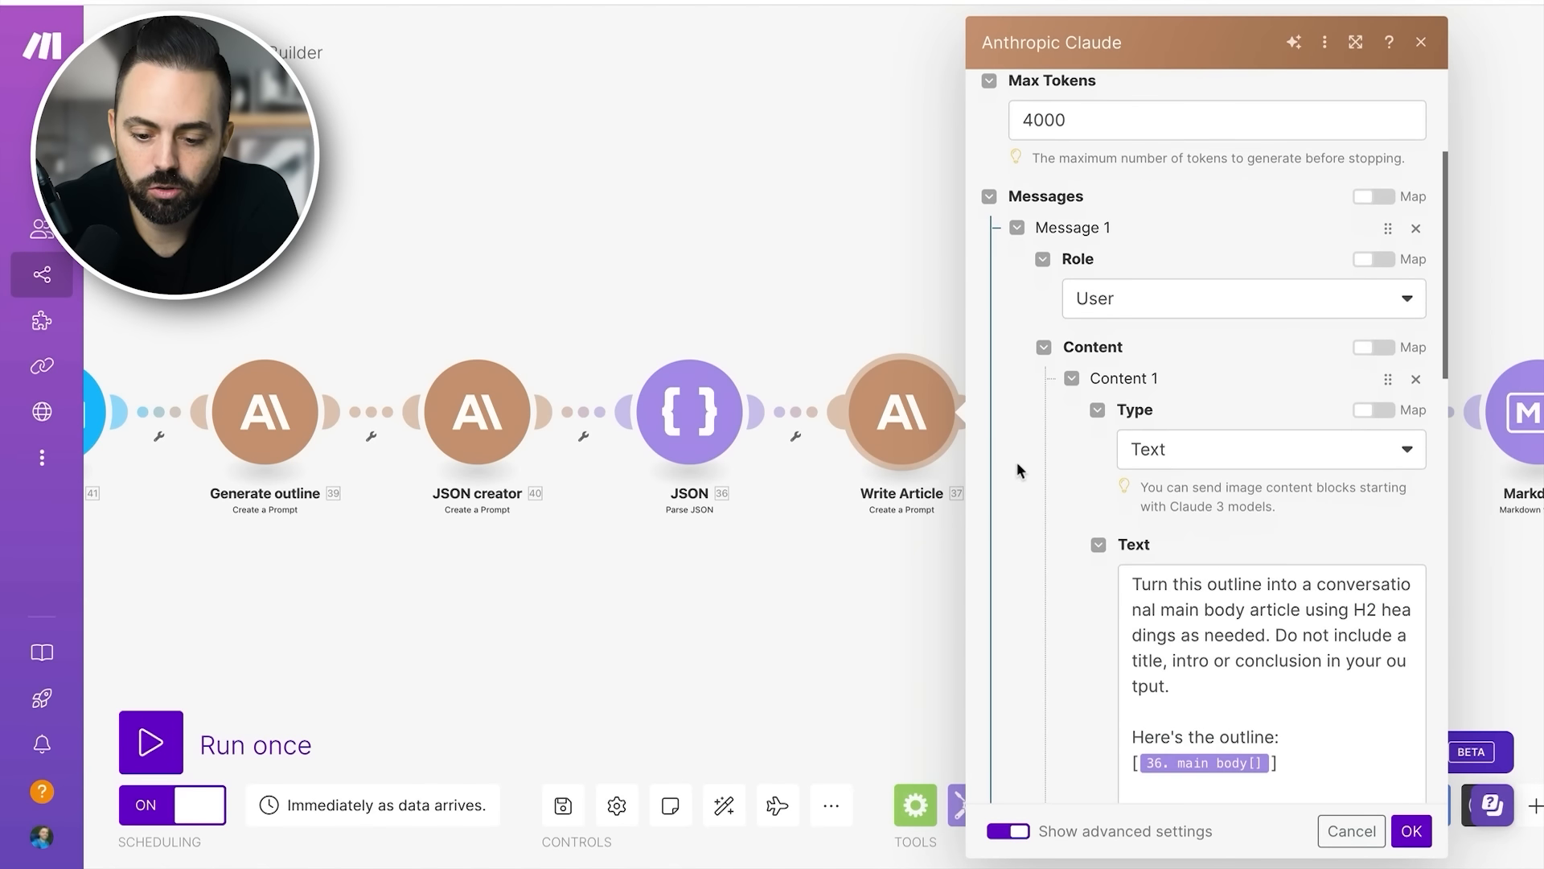
pyautogui.scroll(-1, 1052, 469)
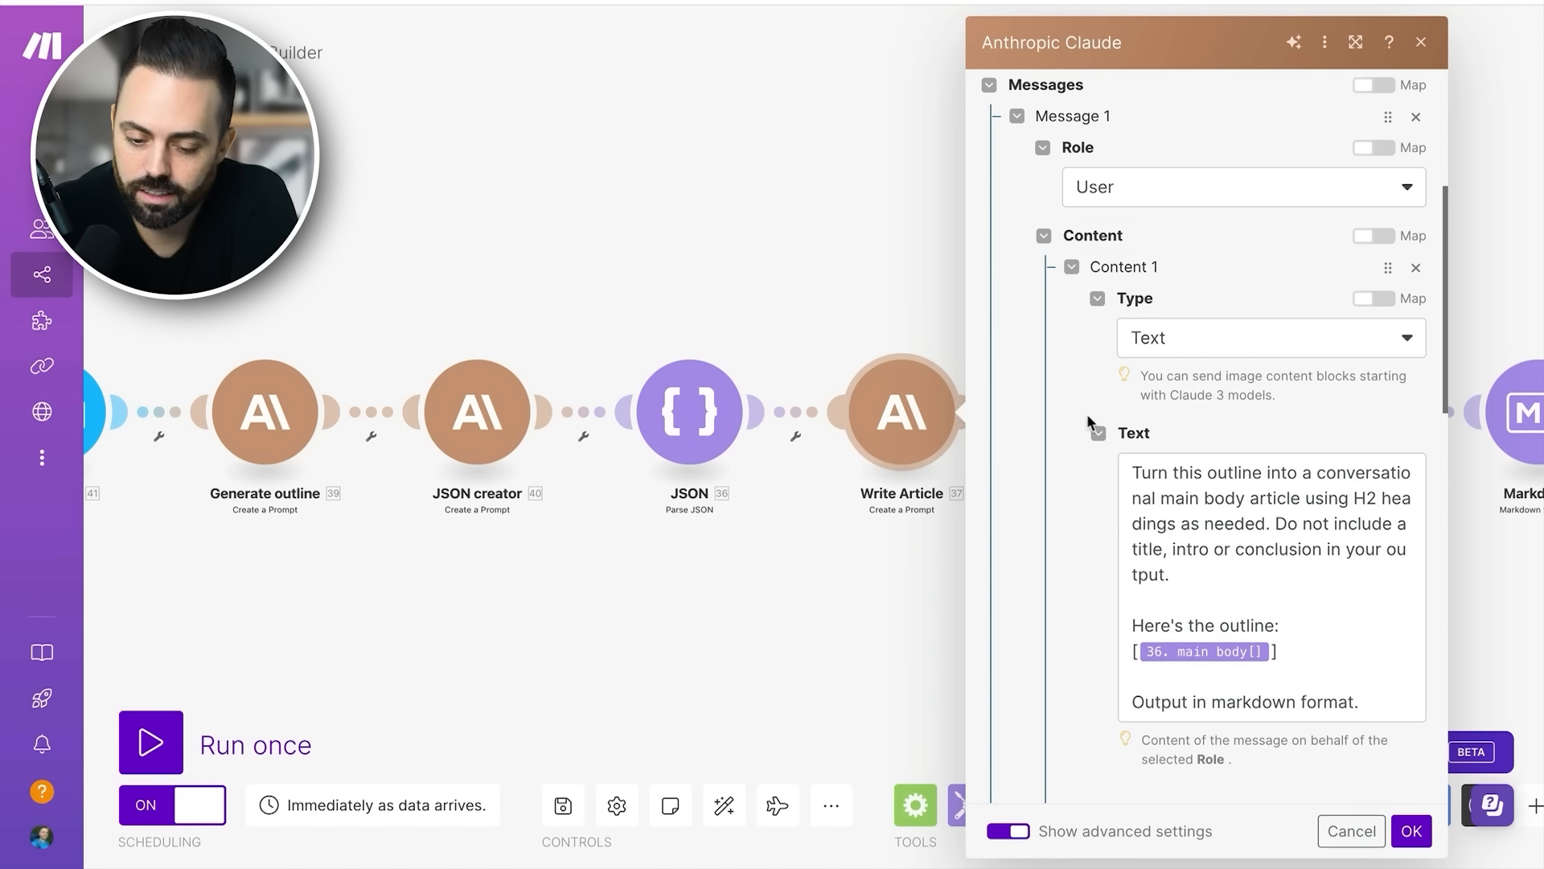
pyautogui.scroll(-1, 1087, 414)
pyautogui.moveTo(1176, 422); pyautogui.dragTo(1269, 496)
pyautogui.click(1269, 496)
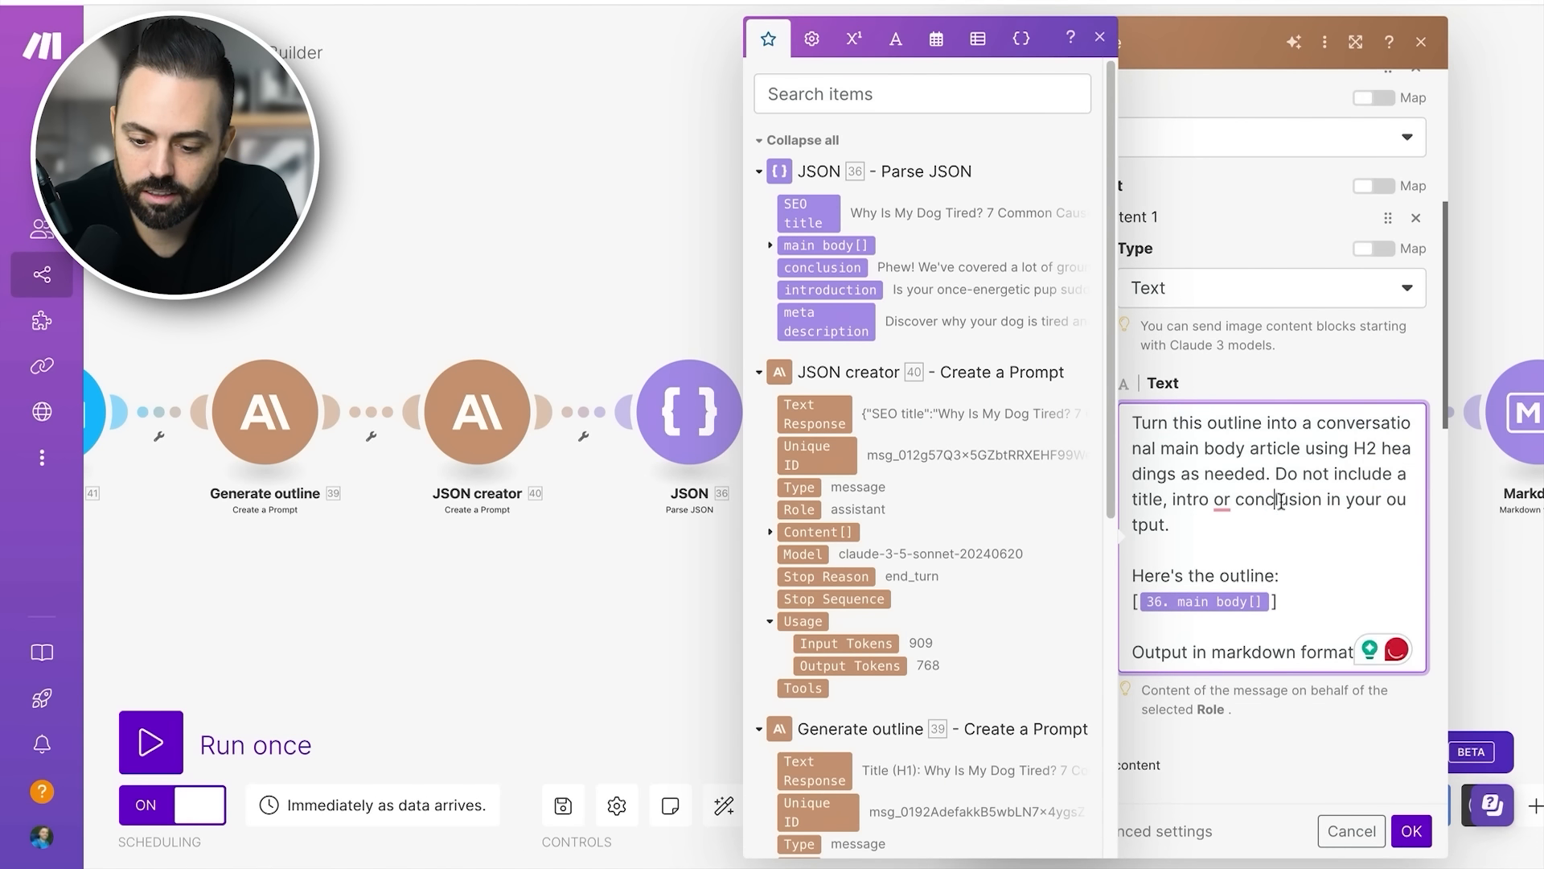
pyautogui.rightClick(1303, 653)
pyautogui.click(1536, 605)
pyautogui.click(1502, 594)
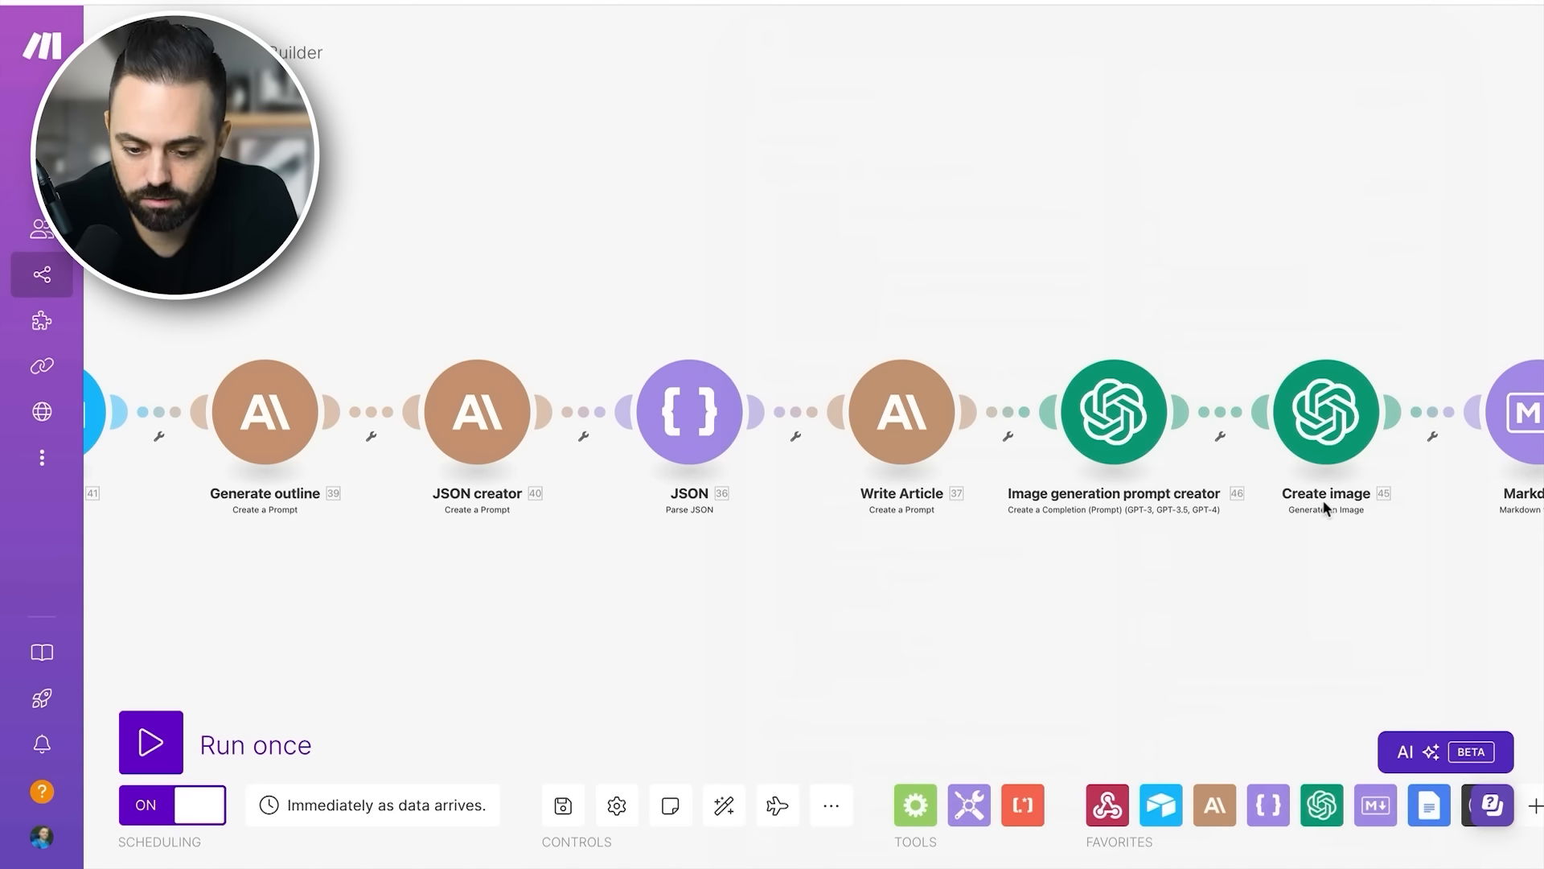
# - Open the Image generation prompt creator settings and review the connection and the Create a Chat Completion (GPT Models) method
pyautogui.hscroll(1, 1110, 512)
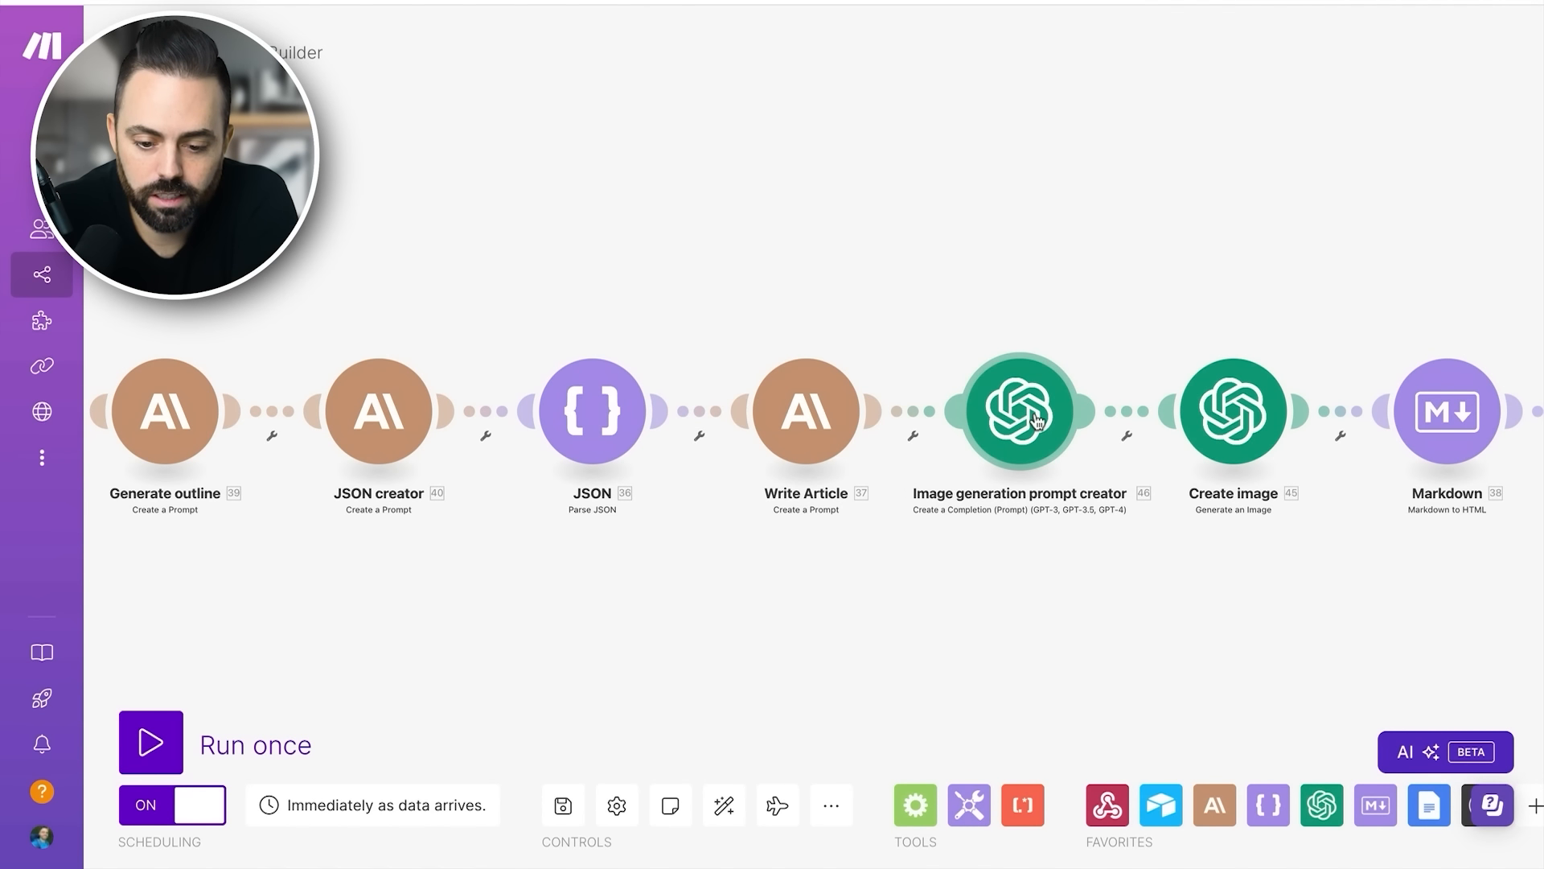
pyautogui.click(1036, 420)
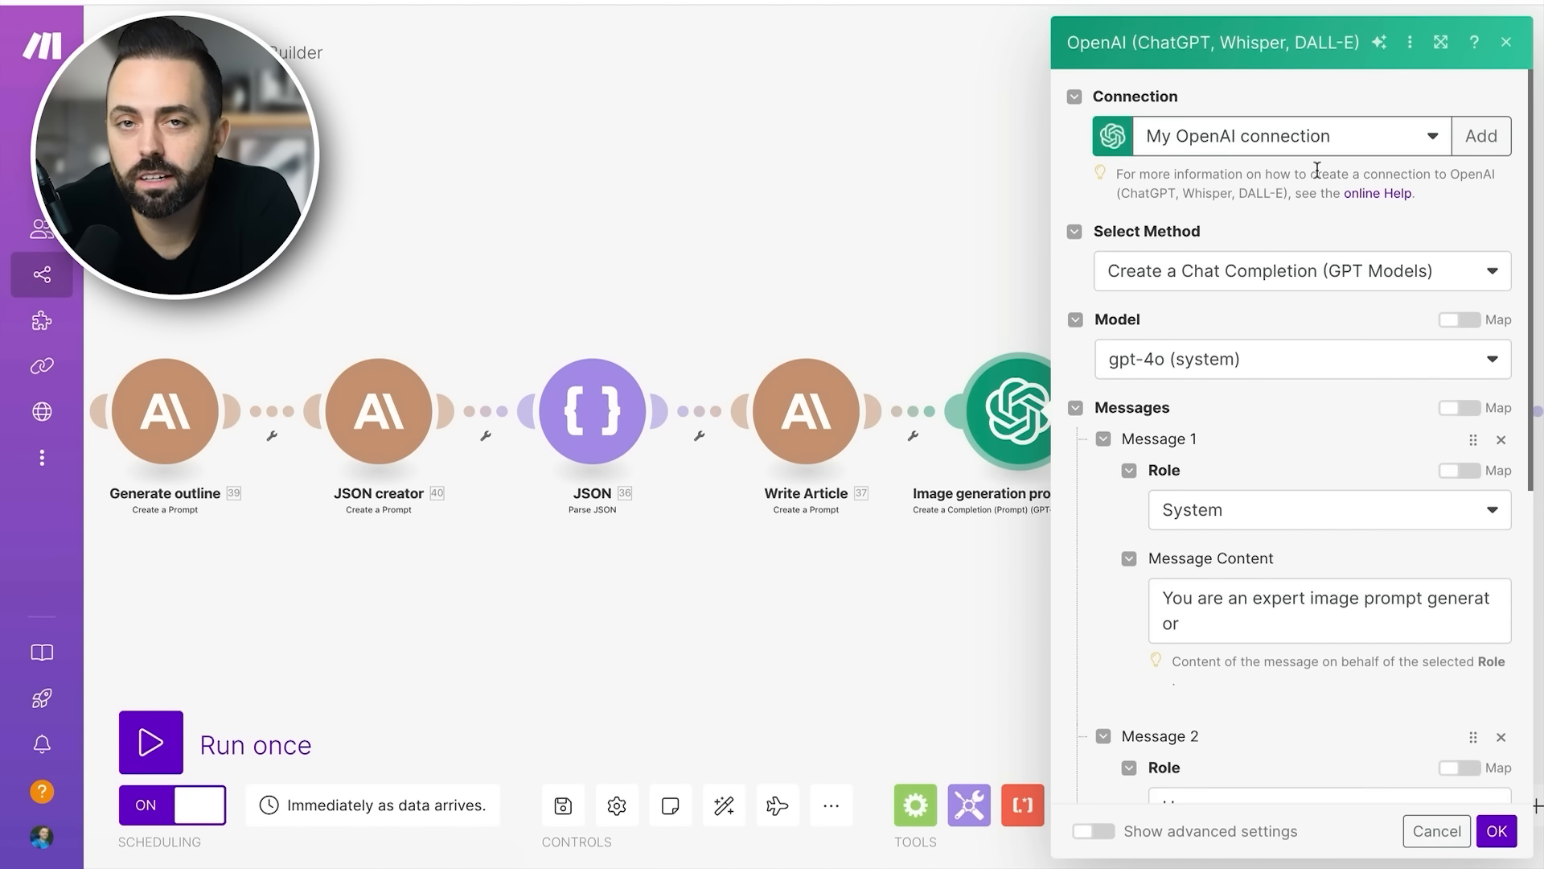
pyautogui.click(1374, 193)
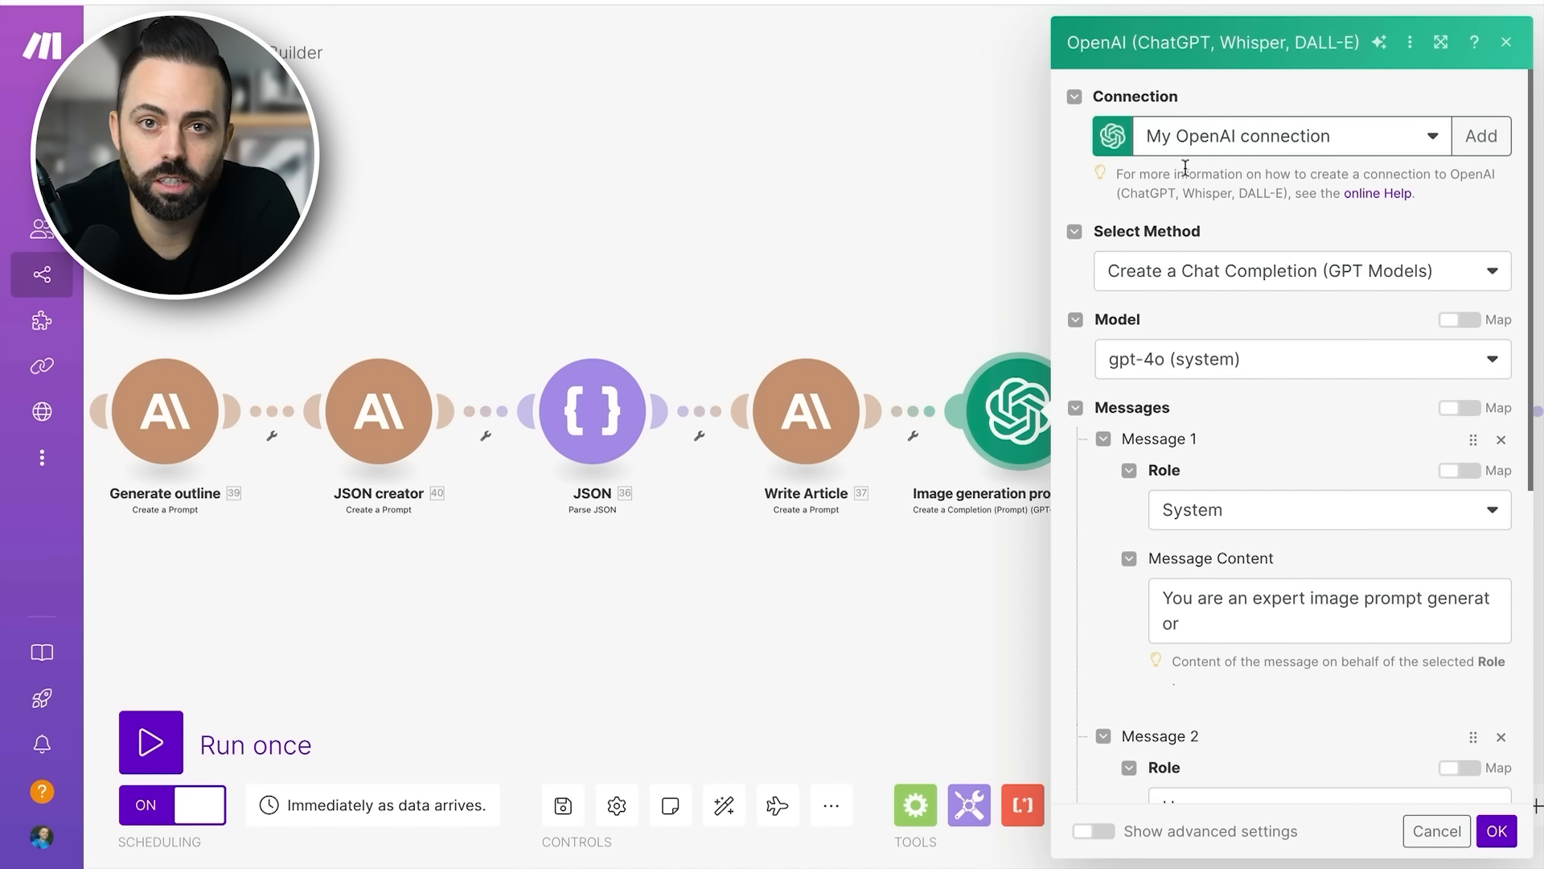
pyautogui.click(1222, 271)
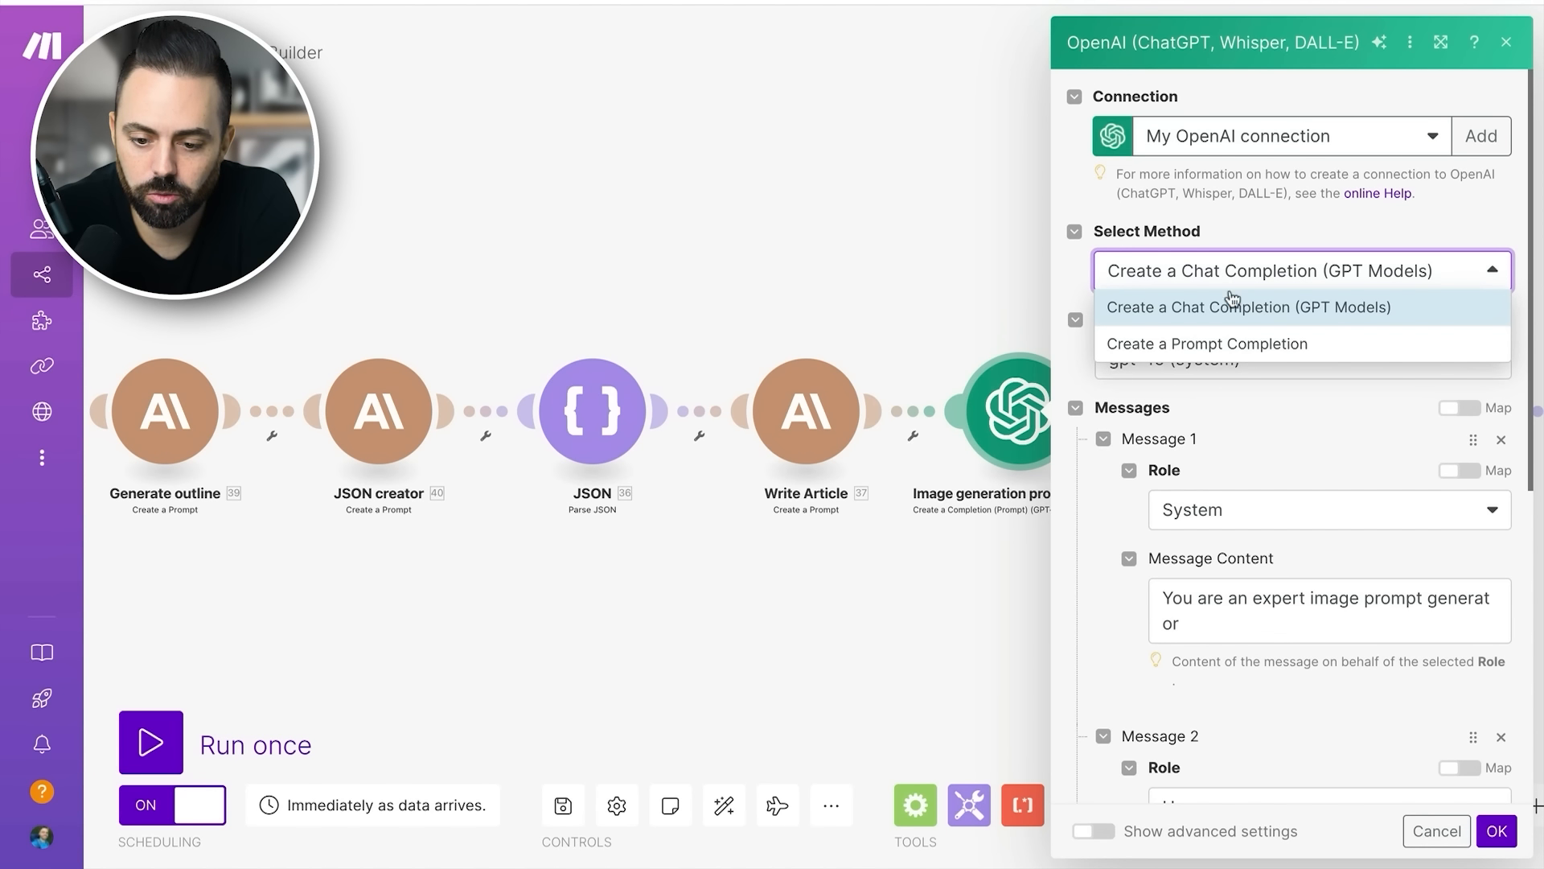
pyautogui.click(1244, 314)
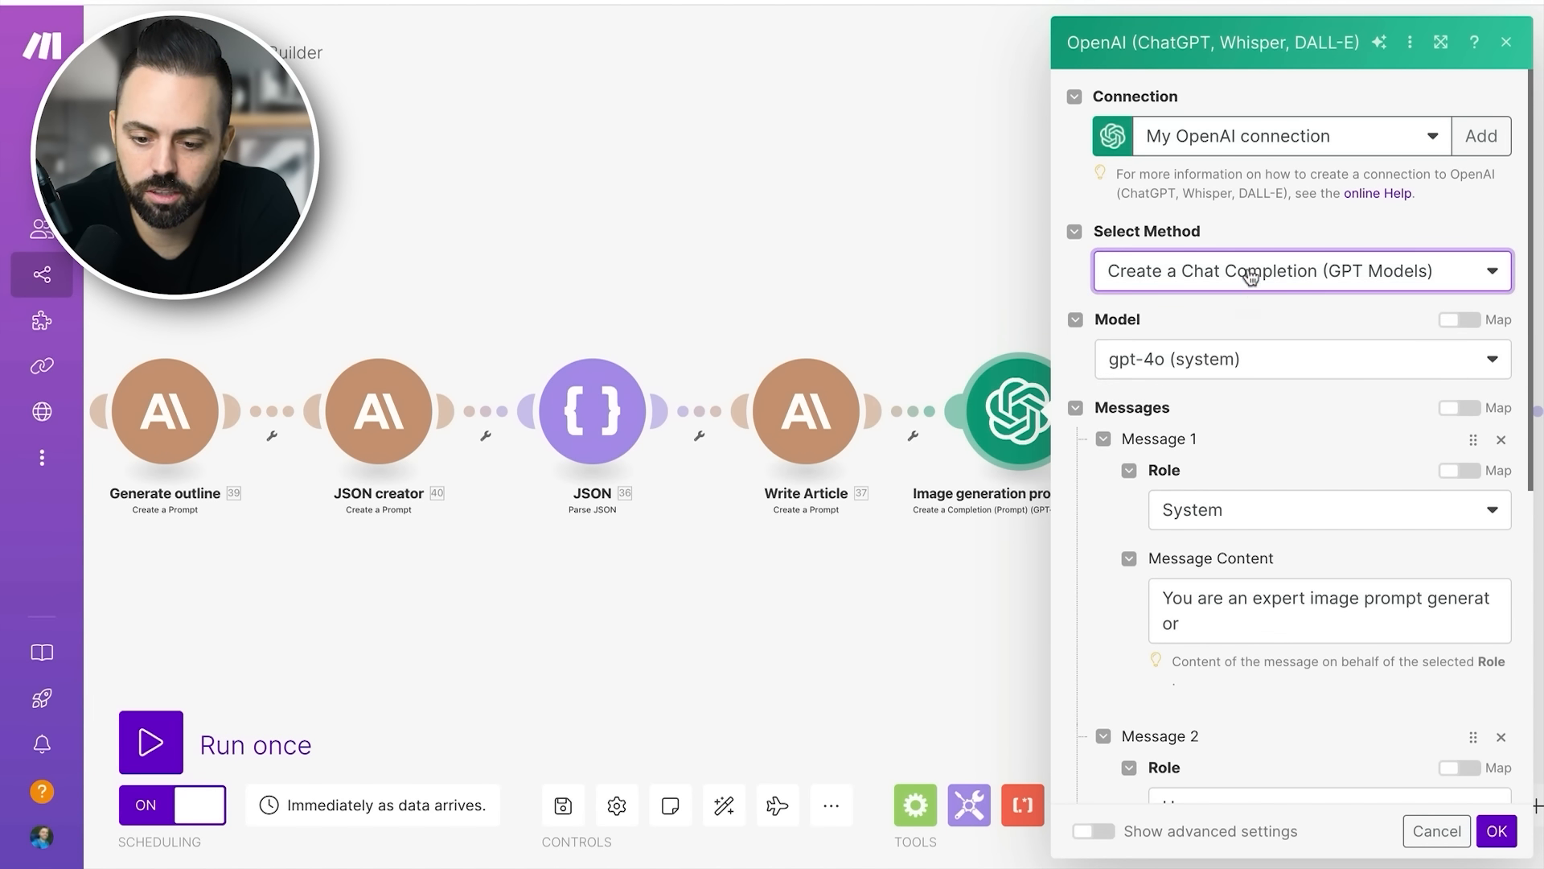
# - Look through the available GPT models for the image prompt creator, leaving gpt-4o (system) selected
pyautogui.scroll(-1, 1248, 289)
pyautogui.click(1248, 291)
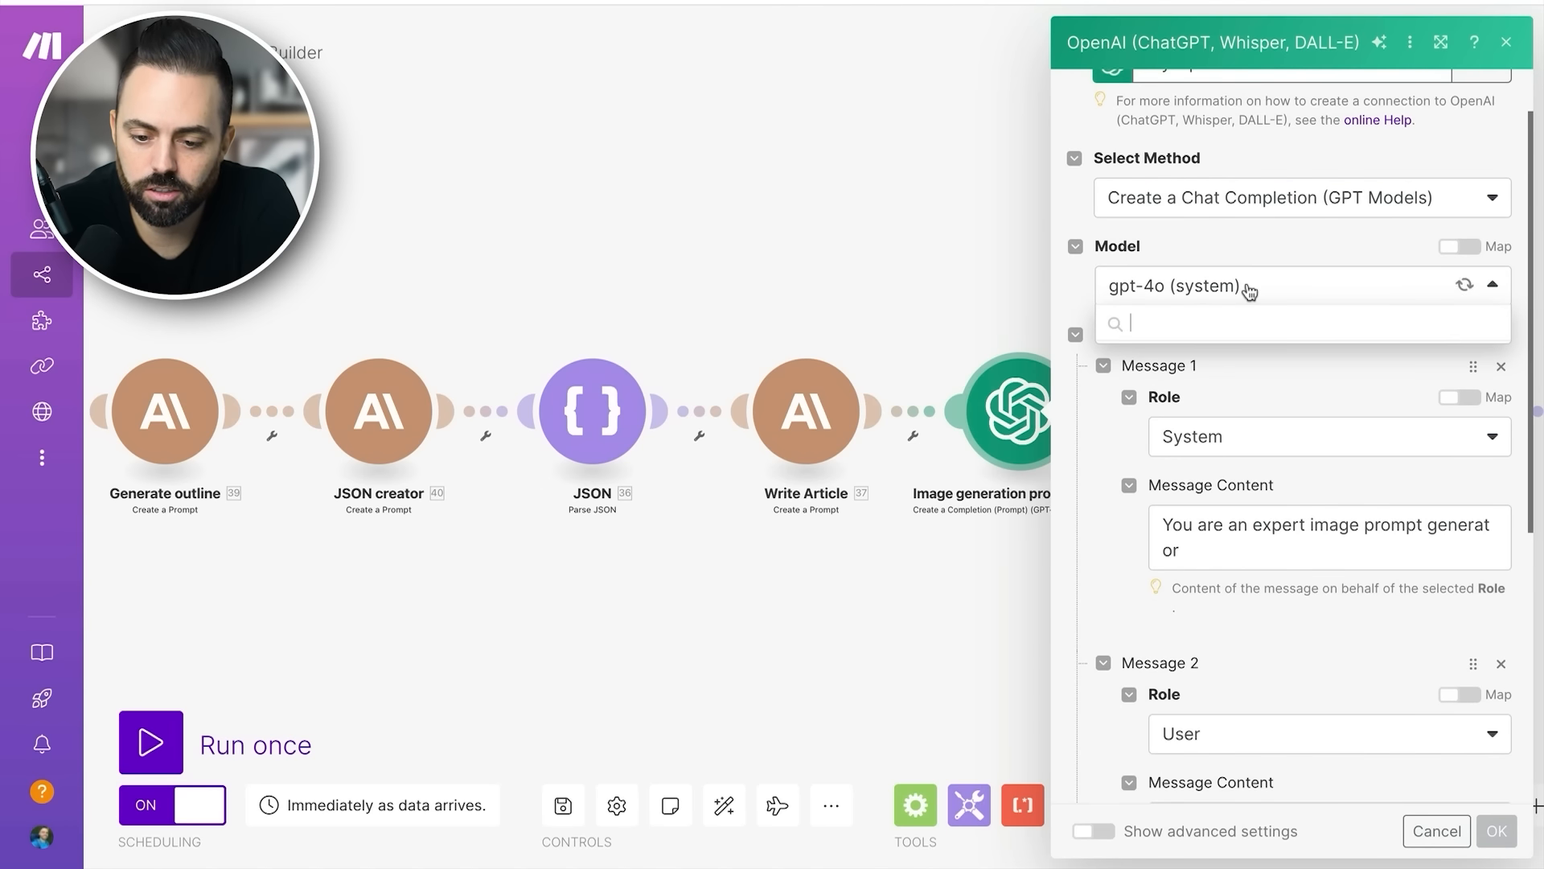
pyautogui.click(1247, 291)
pyautogui.click(1247, 291)
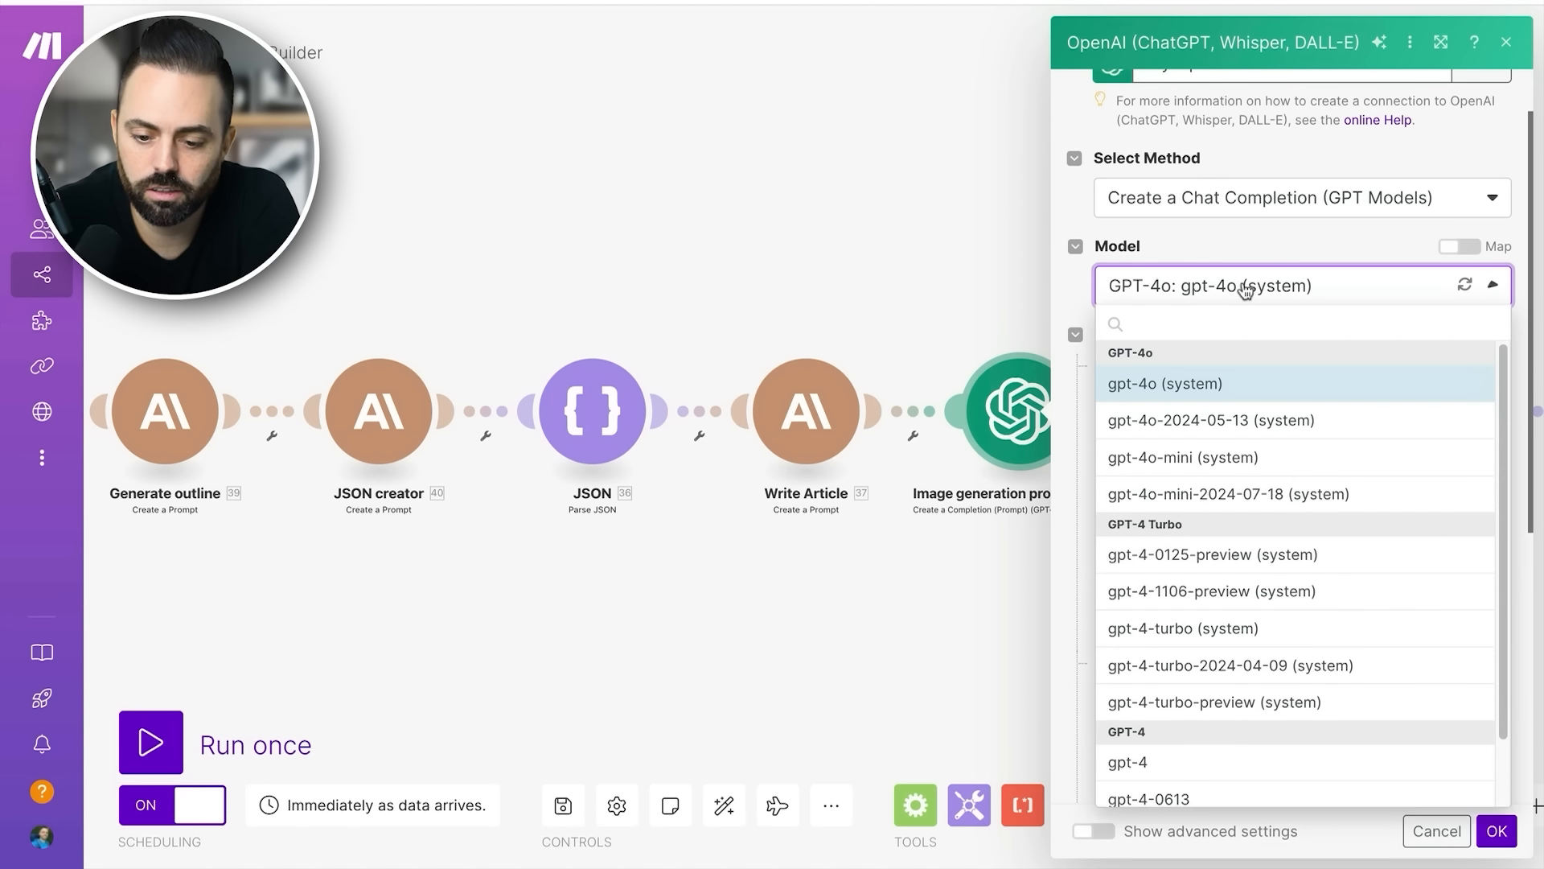
pyautogui.scroll(-2, 1265, 514)
pyautogui.scroll(2, 1263, 509)
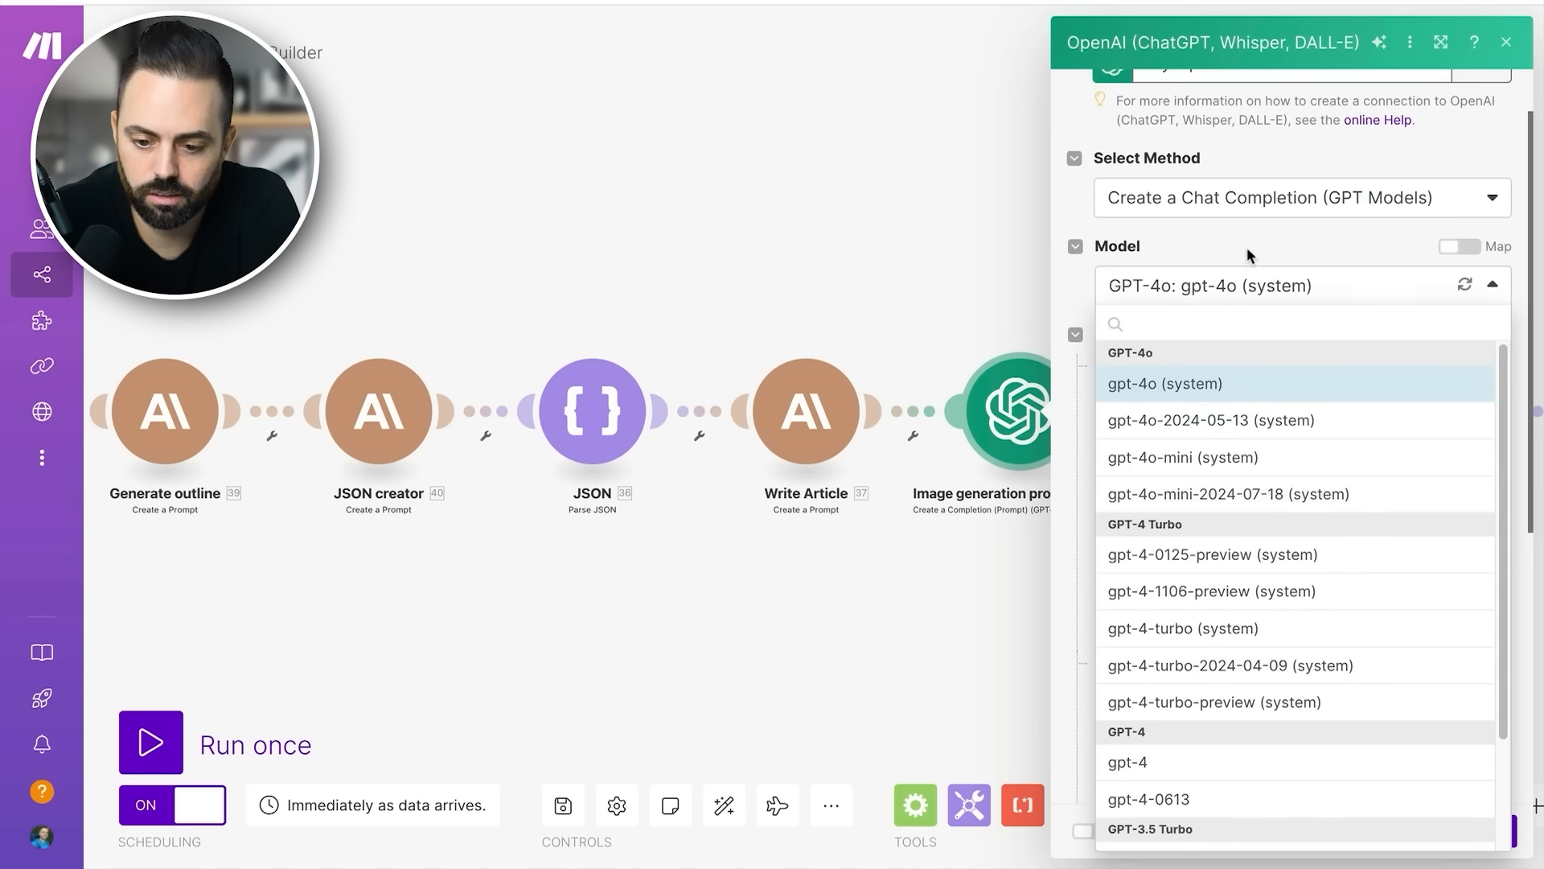
pyautogui.click(1250, 289)
# - Read the system and user messages, check the Main Keyword mapping against the Airtable record fields, and close the settings
pyautogui.scroll(-3, 1255, 316)
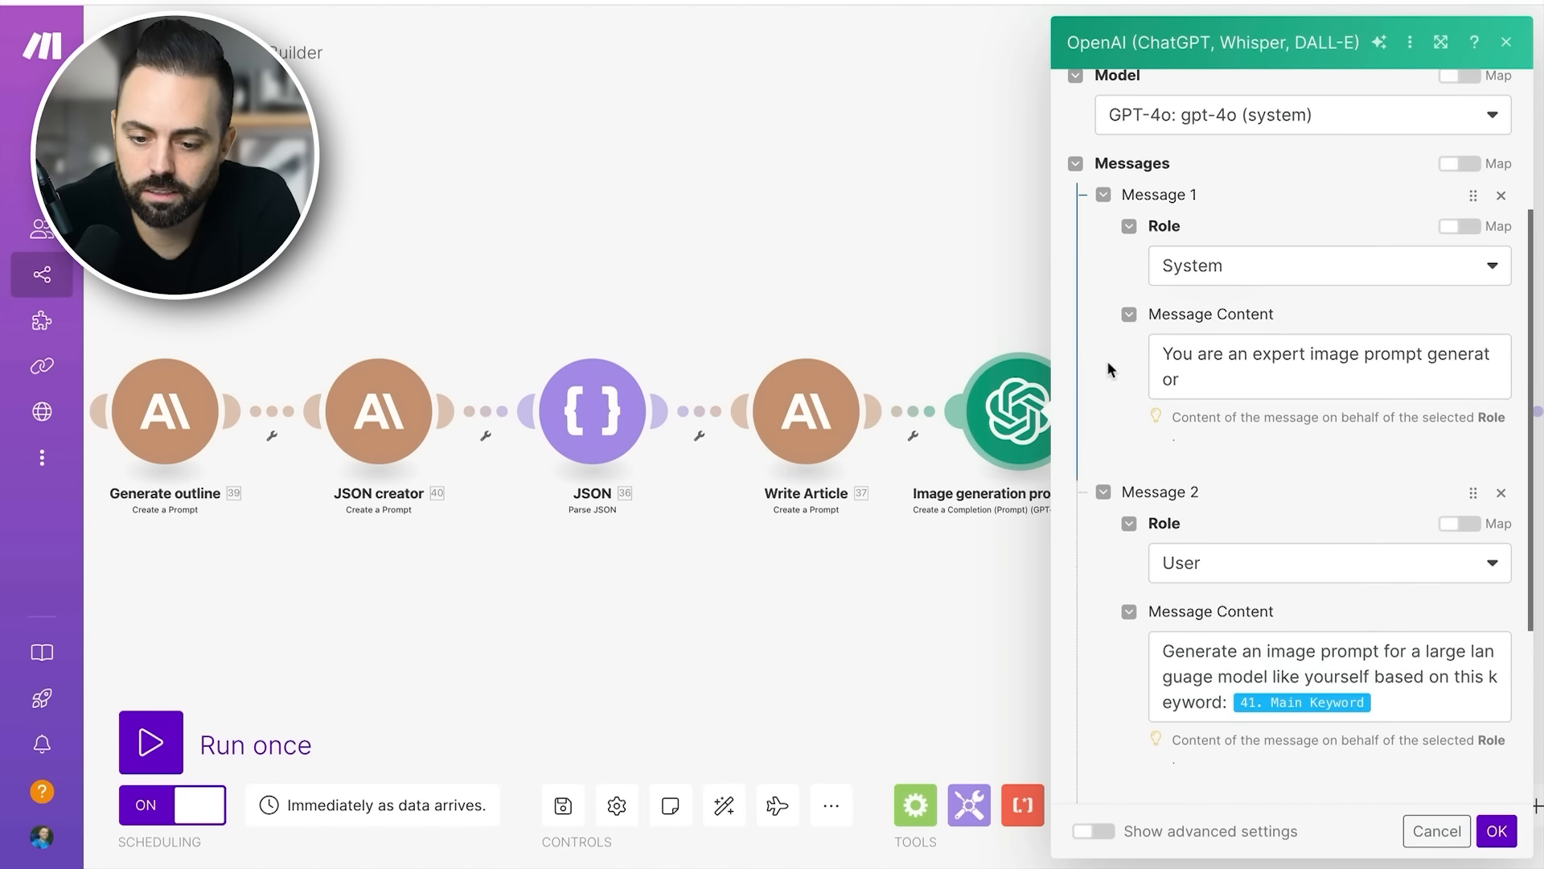
pyautogui.scroll(-1, 1106, 360)
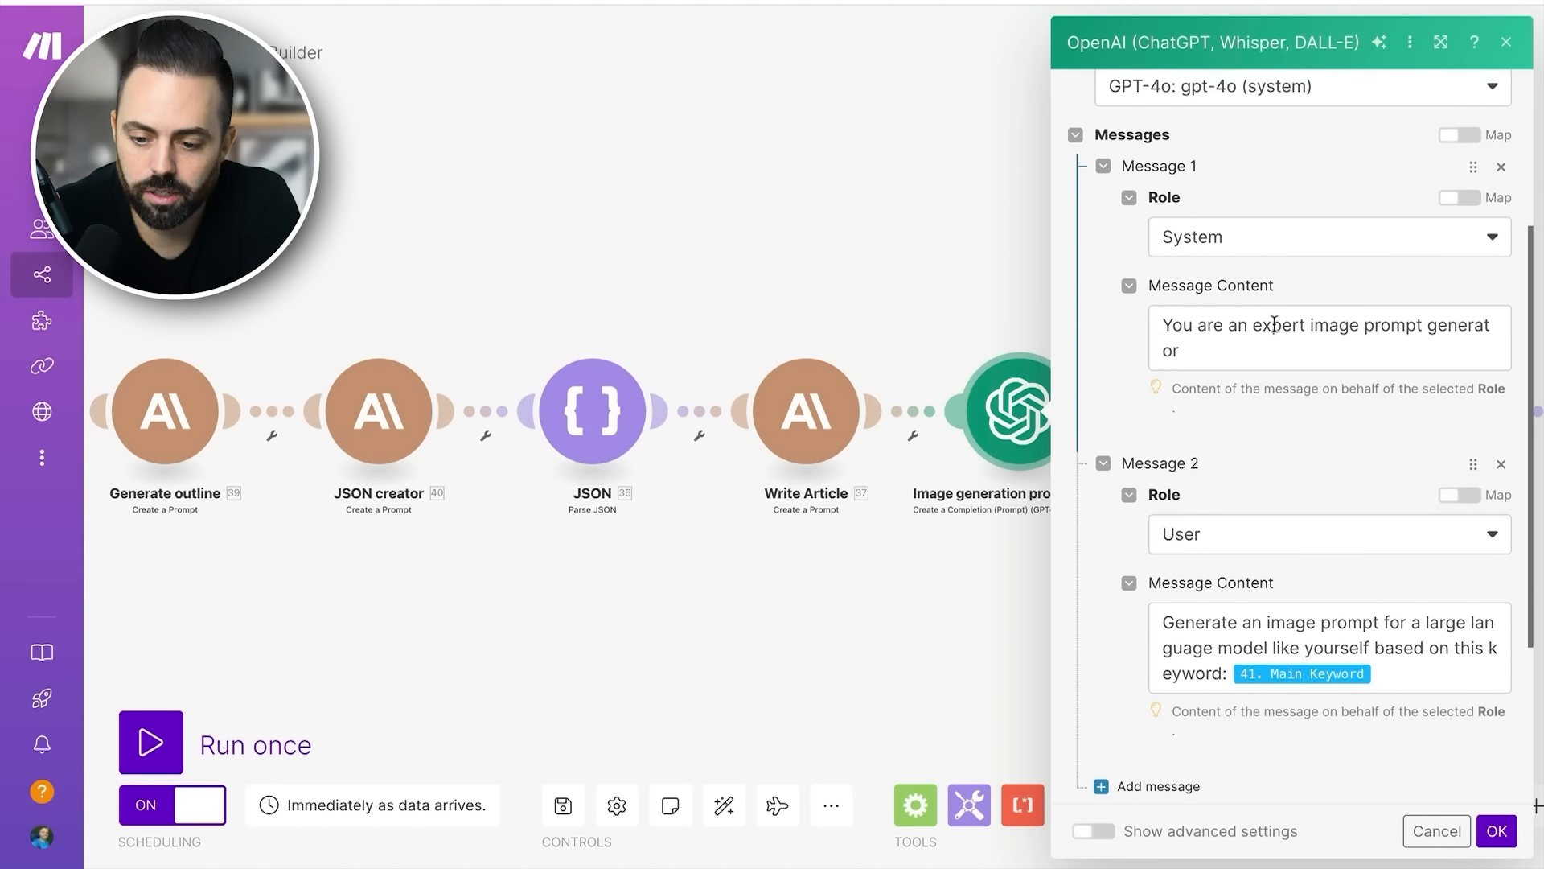
pyautogui.scroll(-5, 1125, 381)
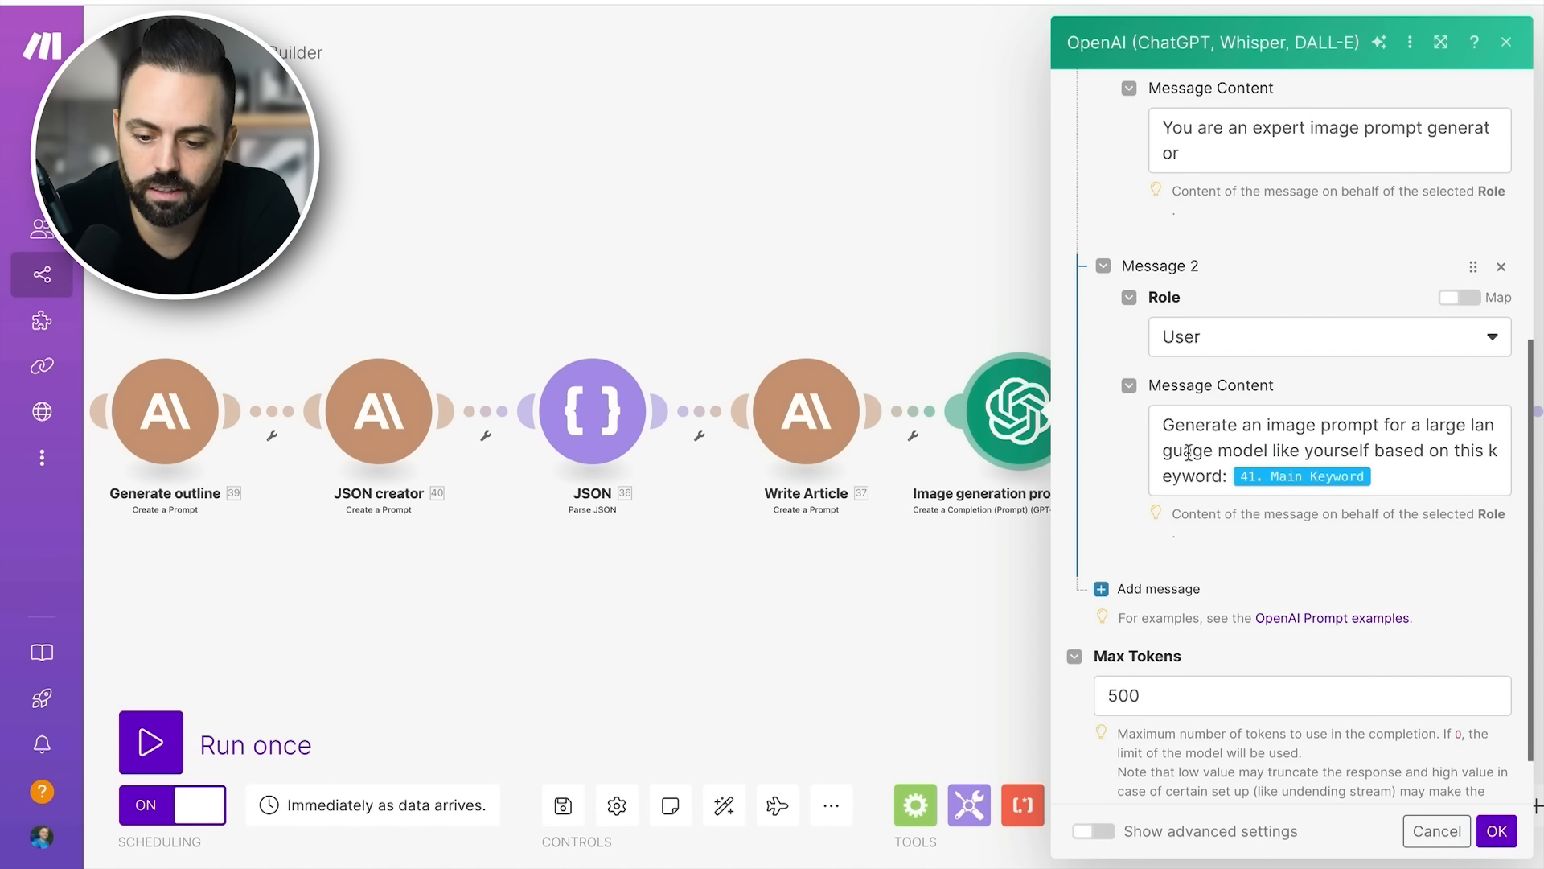
pyautogui.click(1284, 477)
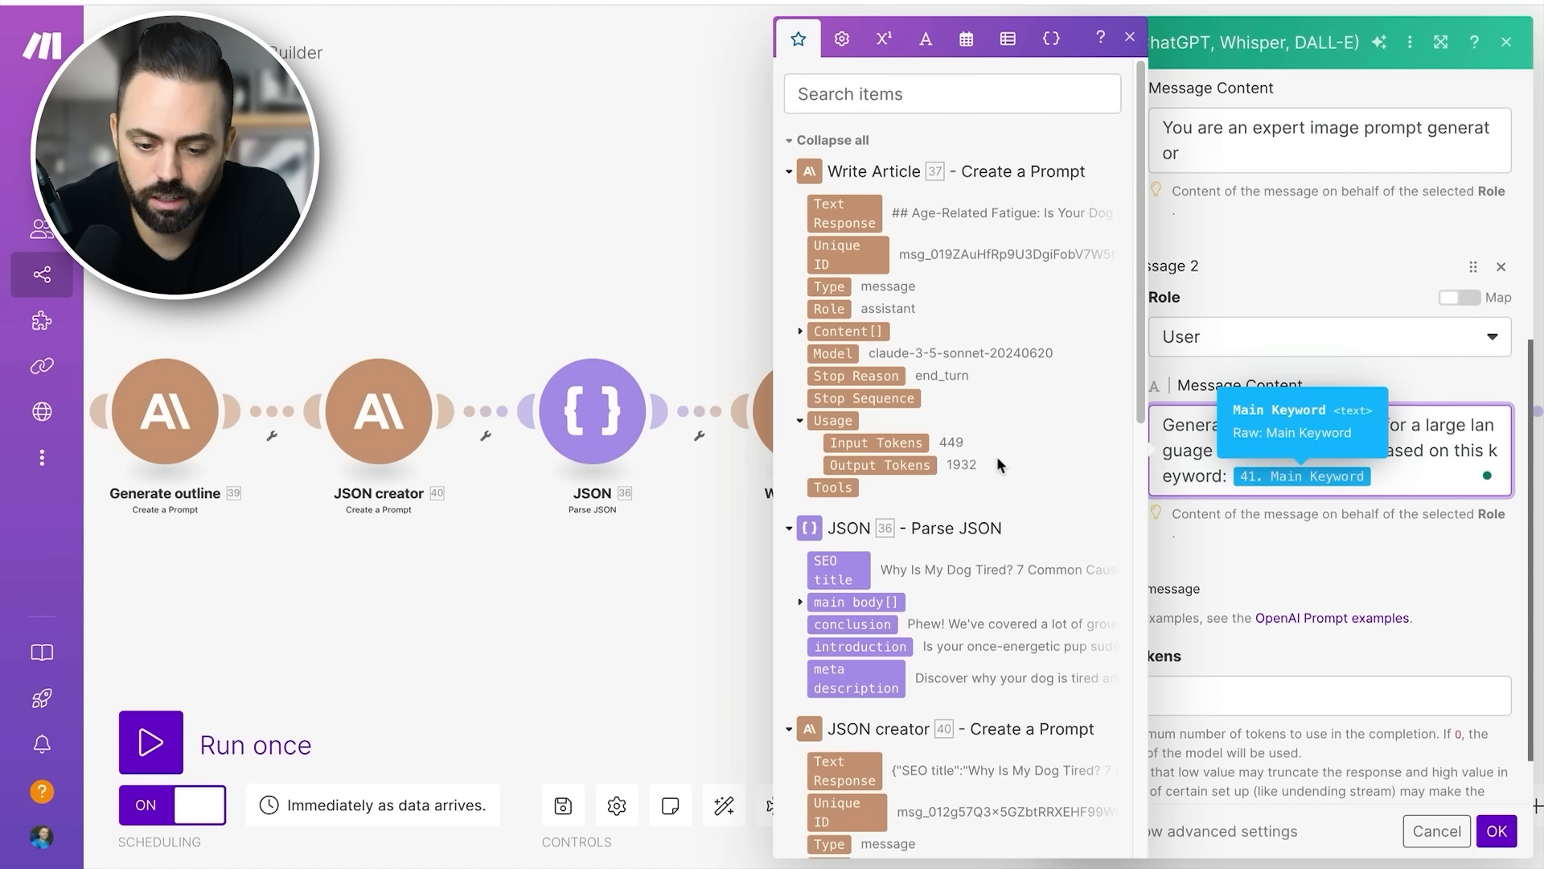
pyautogui.scroll(-10, 997, 456)
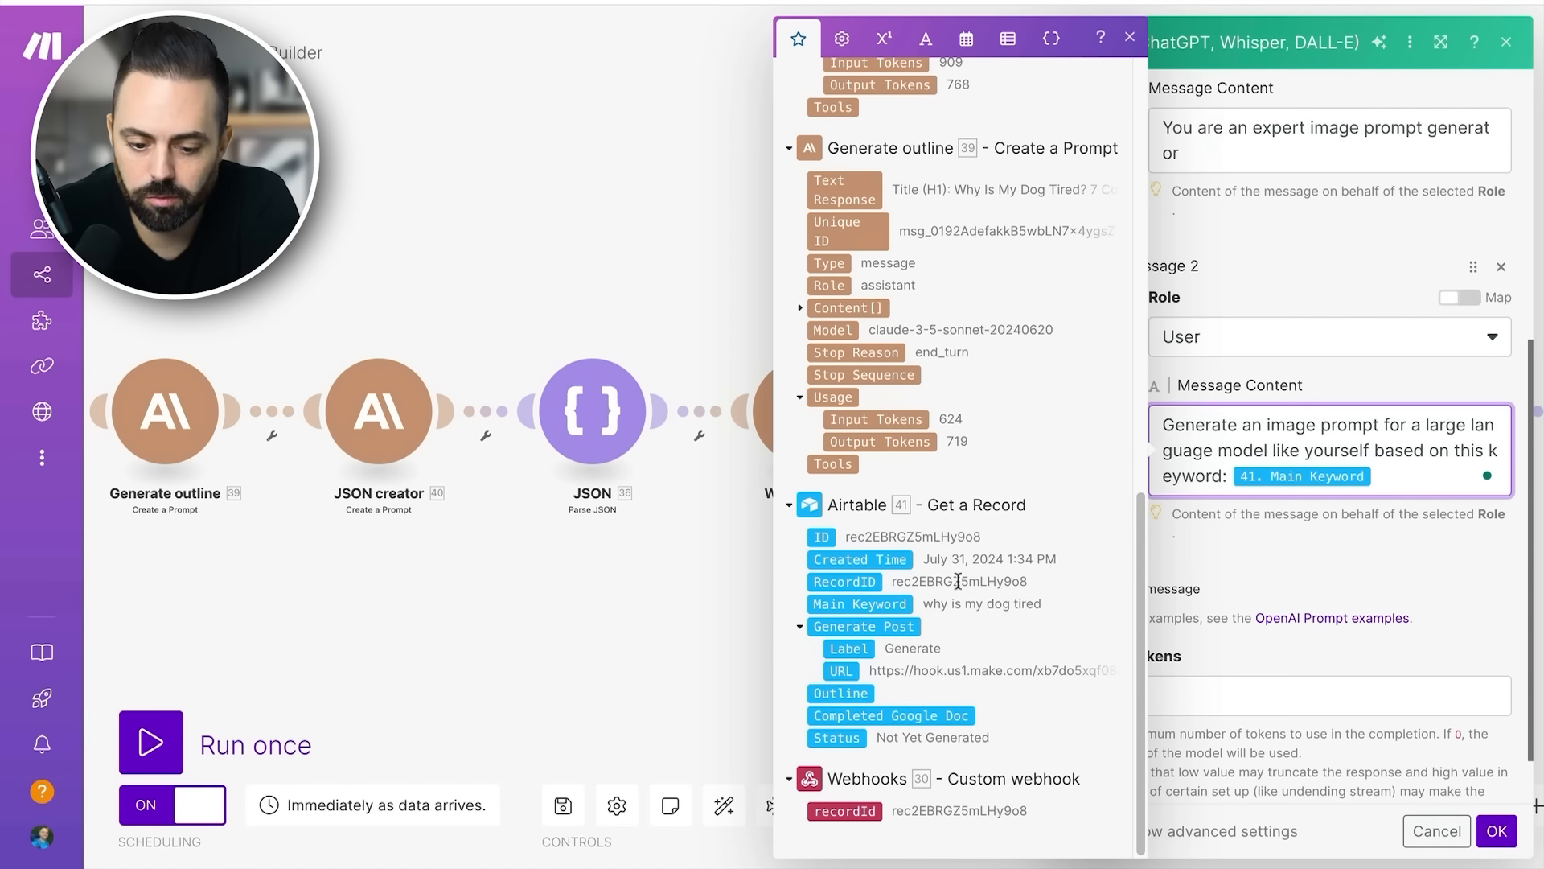
pyautogui.click(656, 629)
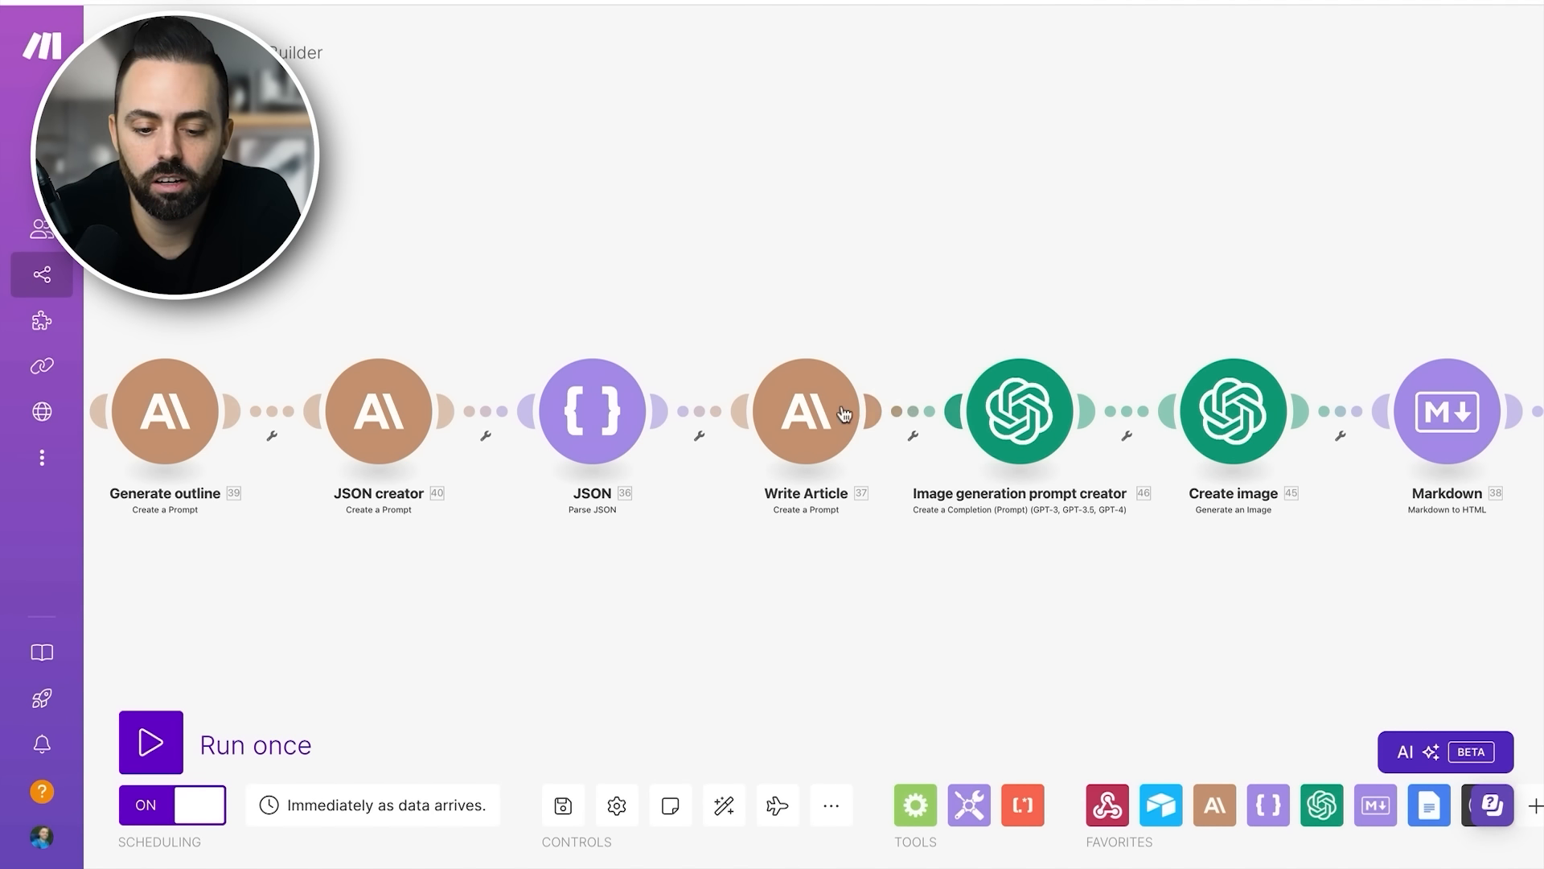
# - Reopen the Image generation prompt creator and try adding a "Create an image based on" line with the Airtable Main Keyword to Message 2
pyautogui.click(795, 416)
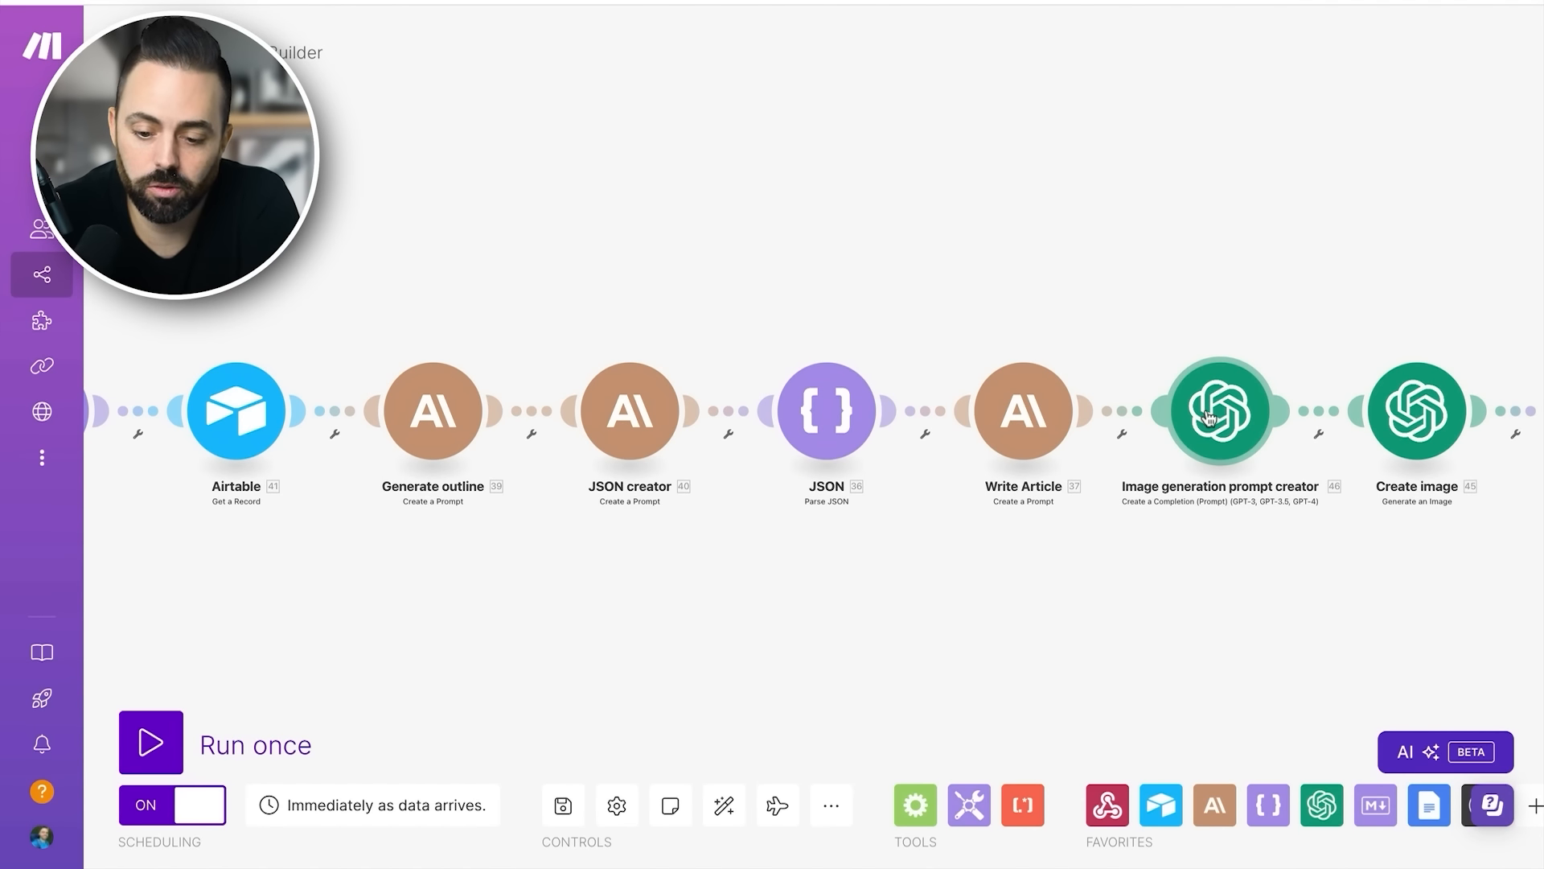
pyautogui.click(1209, 416)
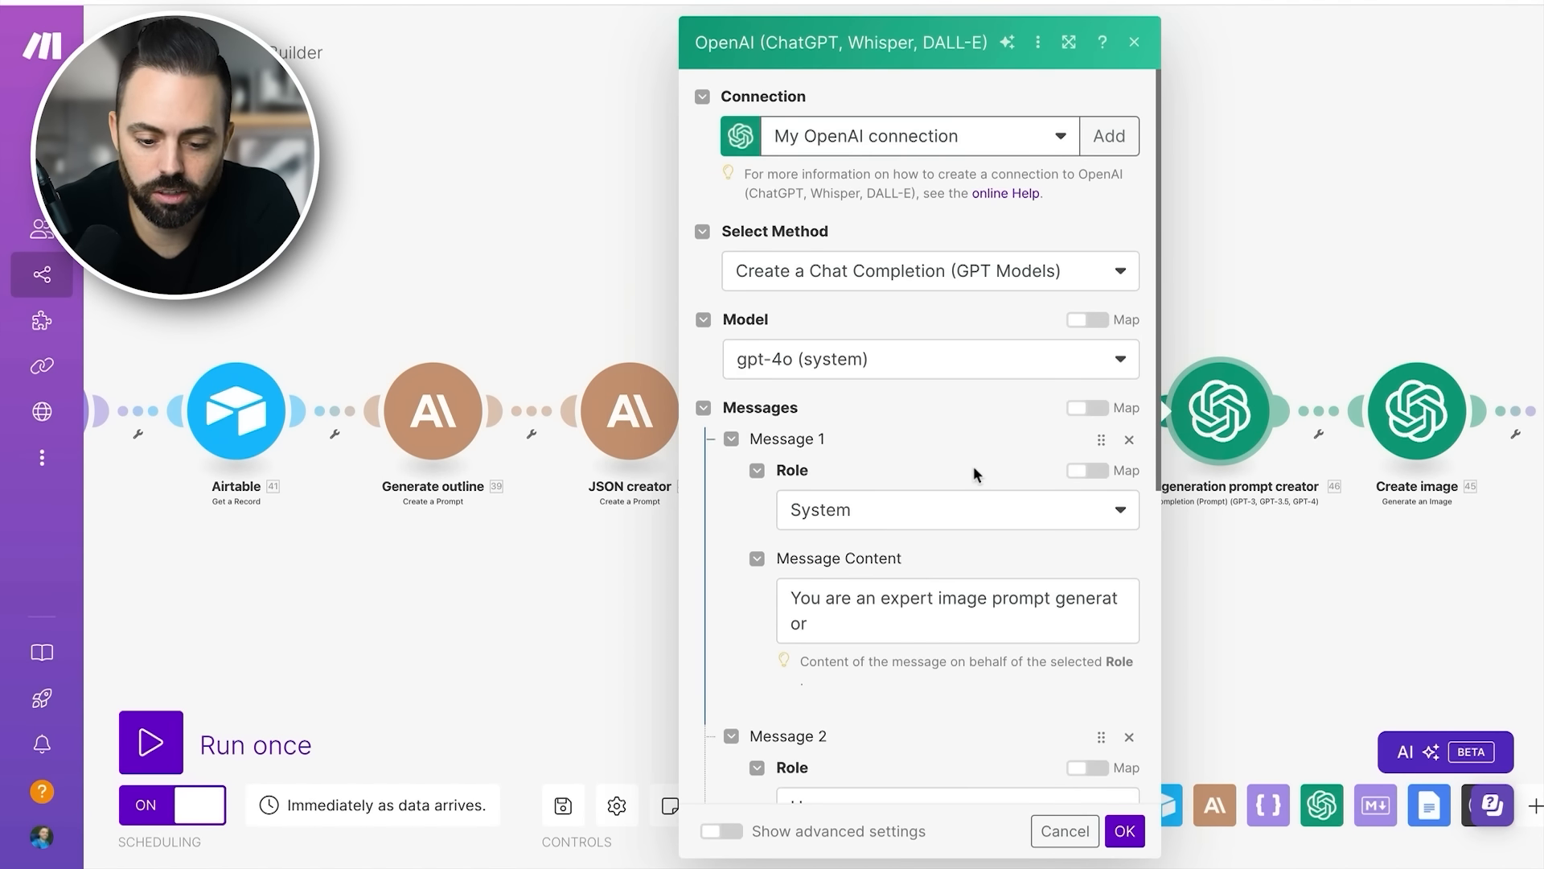
pyautogui.scroll(-6, 973, 466)
pyautogui.click(831, 451)
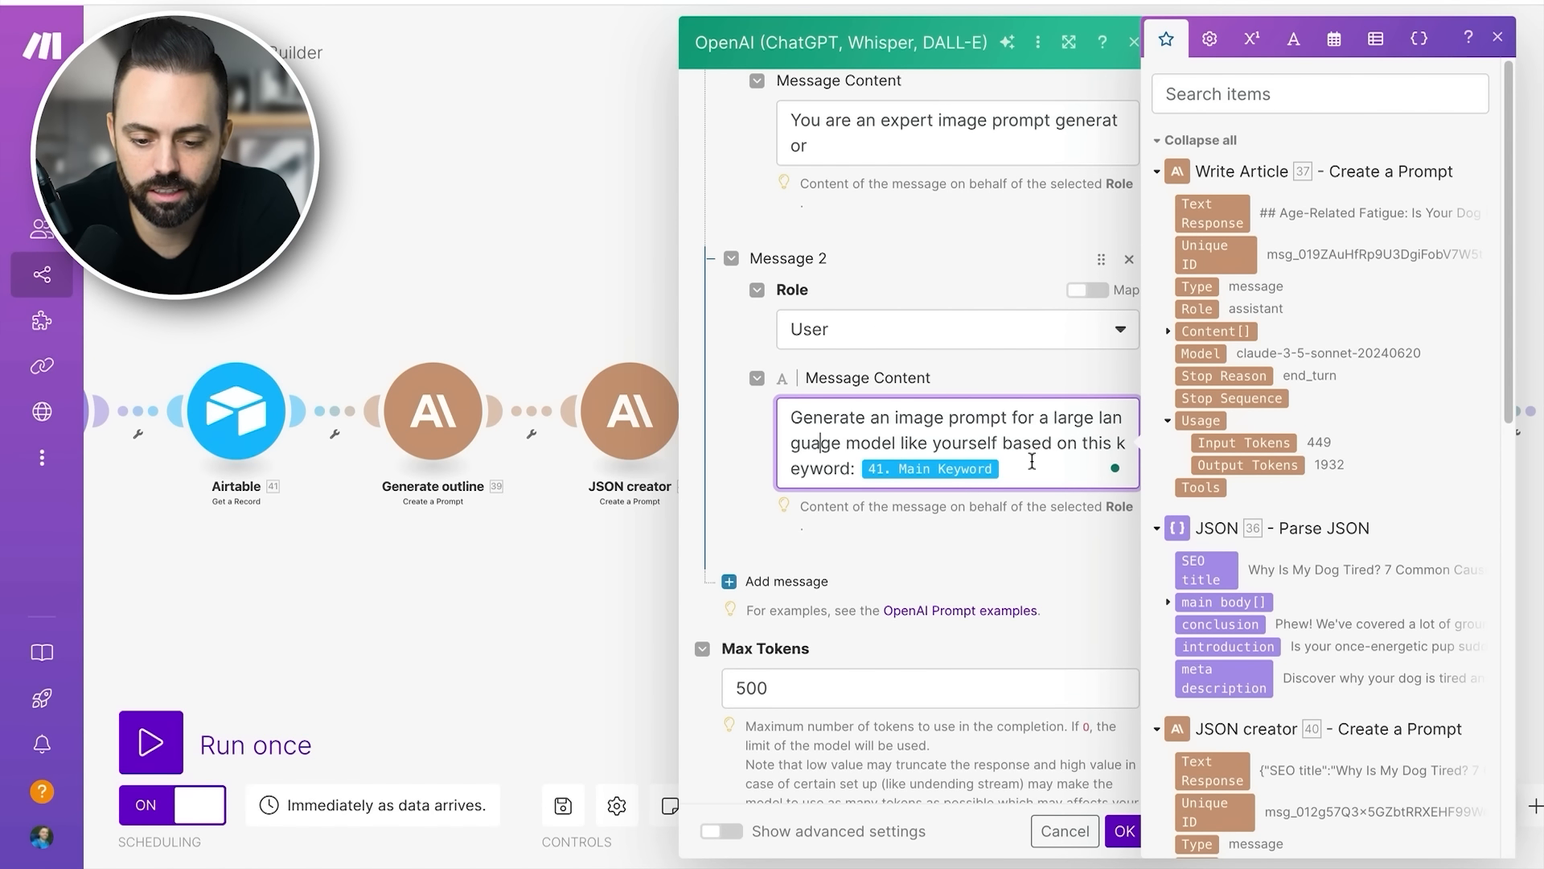
pyautogui.press('Return')
pyautogui.write('Create a')
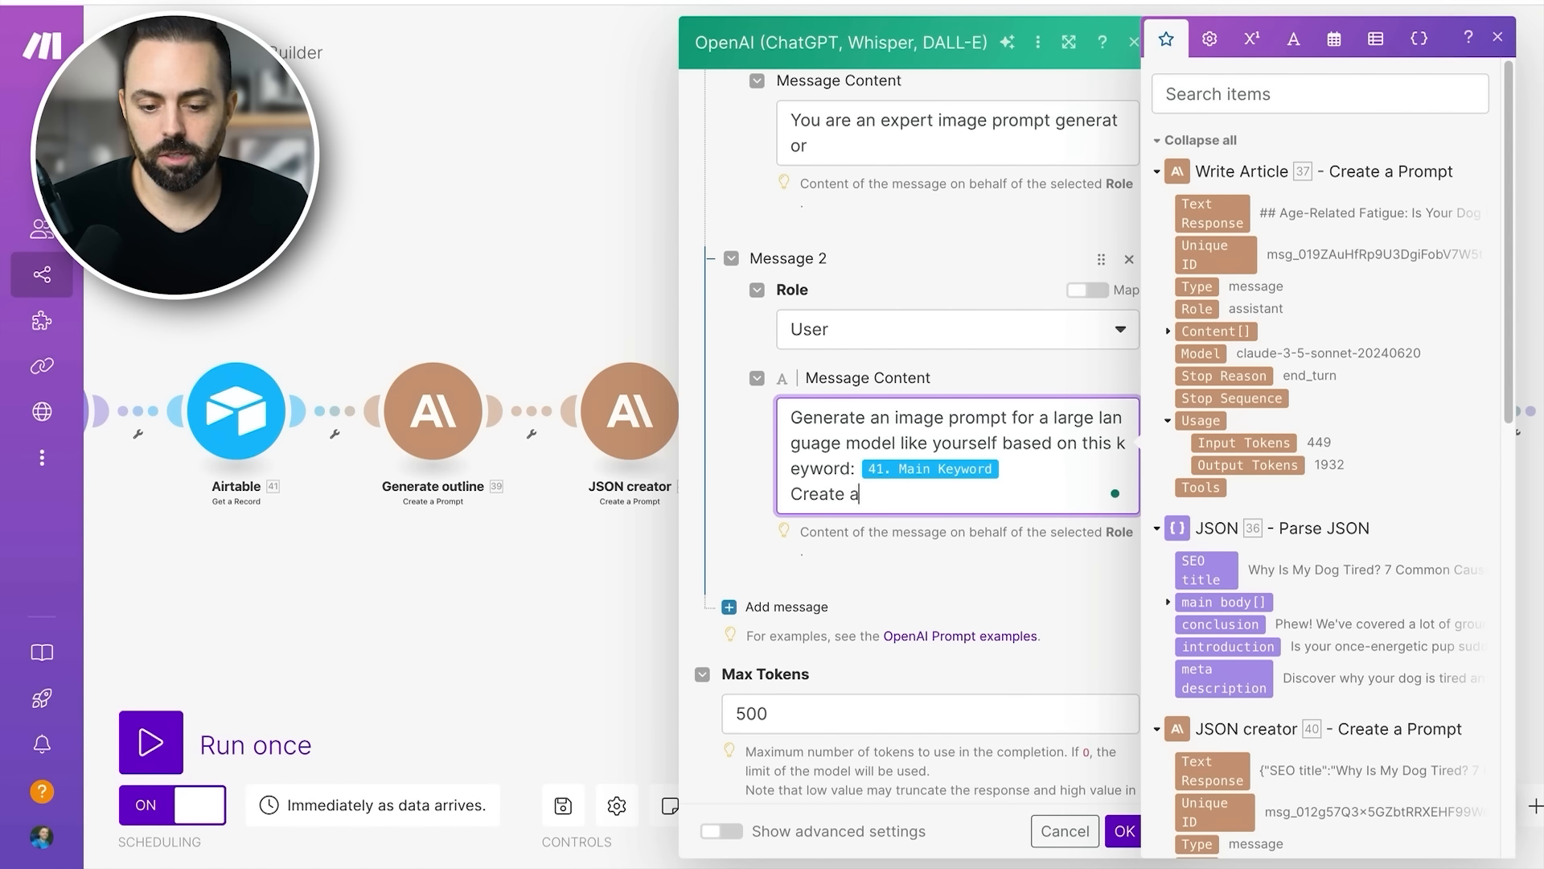
pyautogui.write('n image based on')
pyautogui.scroll(-10, 1319, 563)
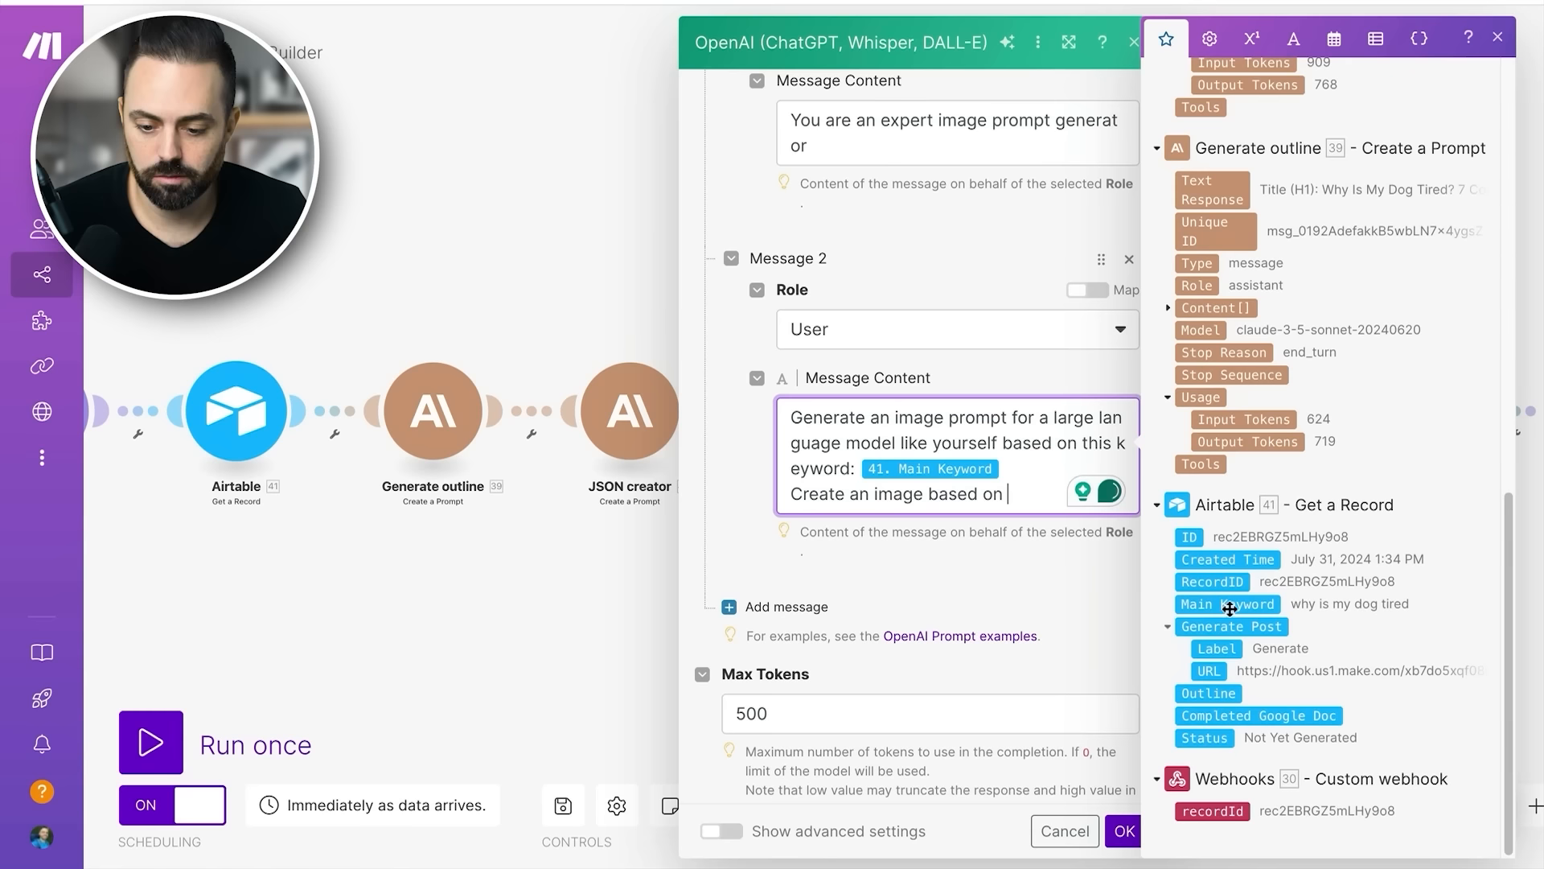
pyautogui.click(1228, 603)
# - Remove the added "Create an image based on" line from Message 2 and close the module settings
pyautogui.moveTo(947, 513); pyautogui.dragTo(789, 498)
pyautogui.press('BackSpace')
pyautogui.press('BackSpace')
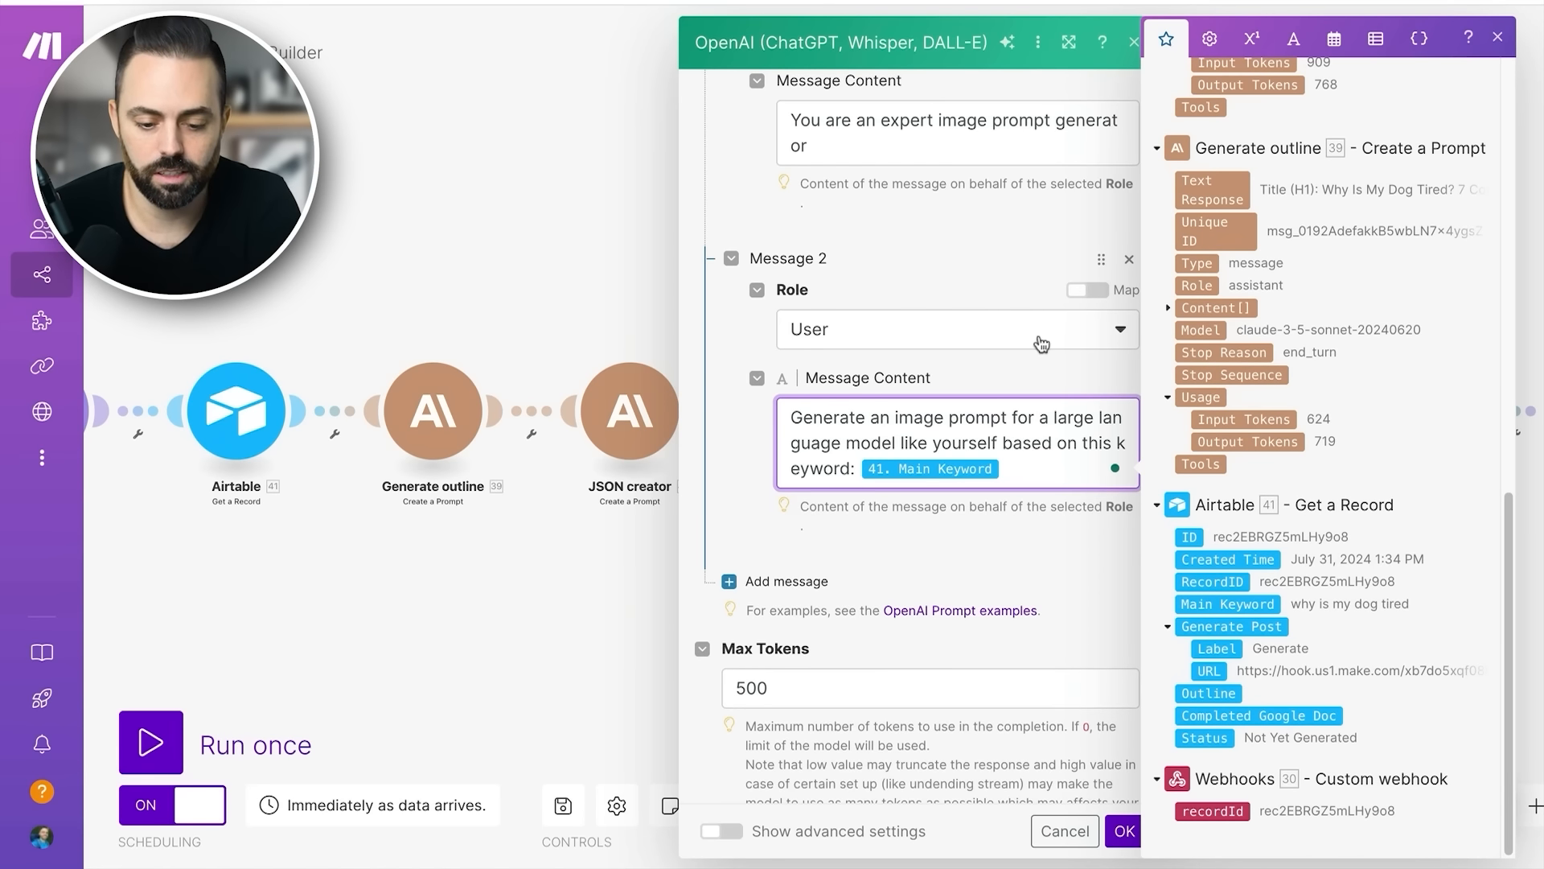
pyautogui.scroll(-1, 1033, 346)
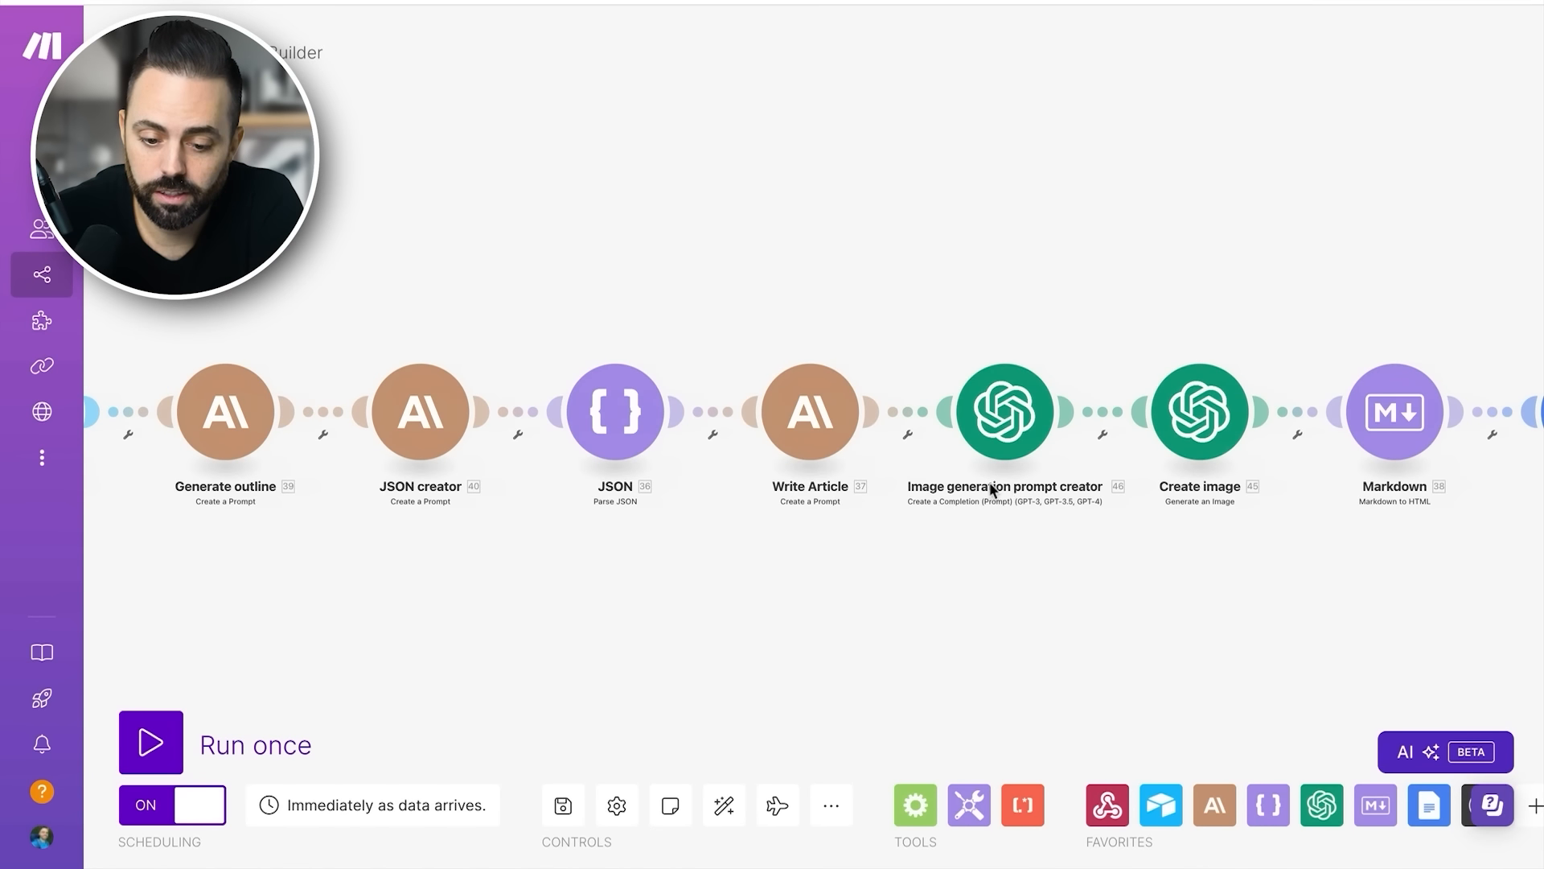
# - Open the Create image module, review its Dall-E 3 model, mapped prompt, size, quality and style, and close it
pyautogui.hscroll(2, 1011, 485)
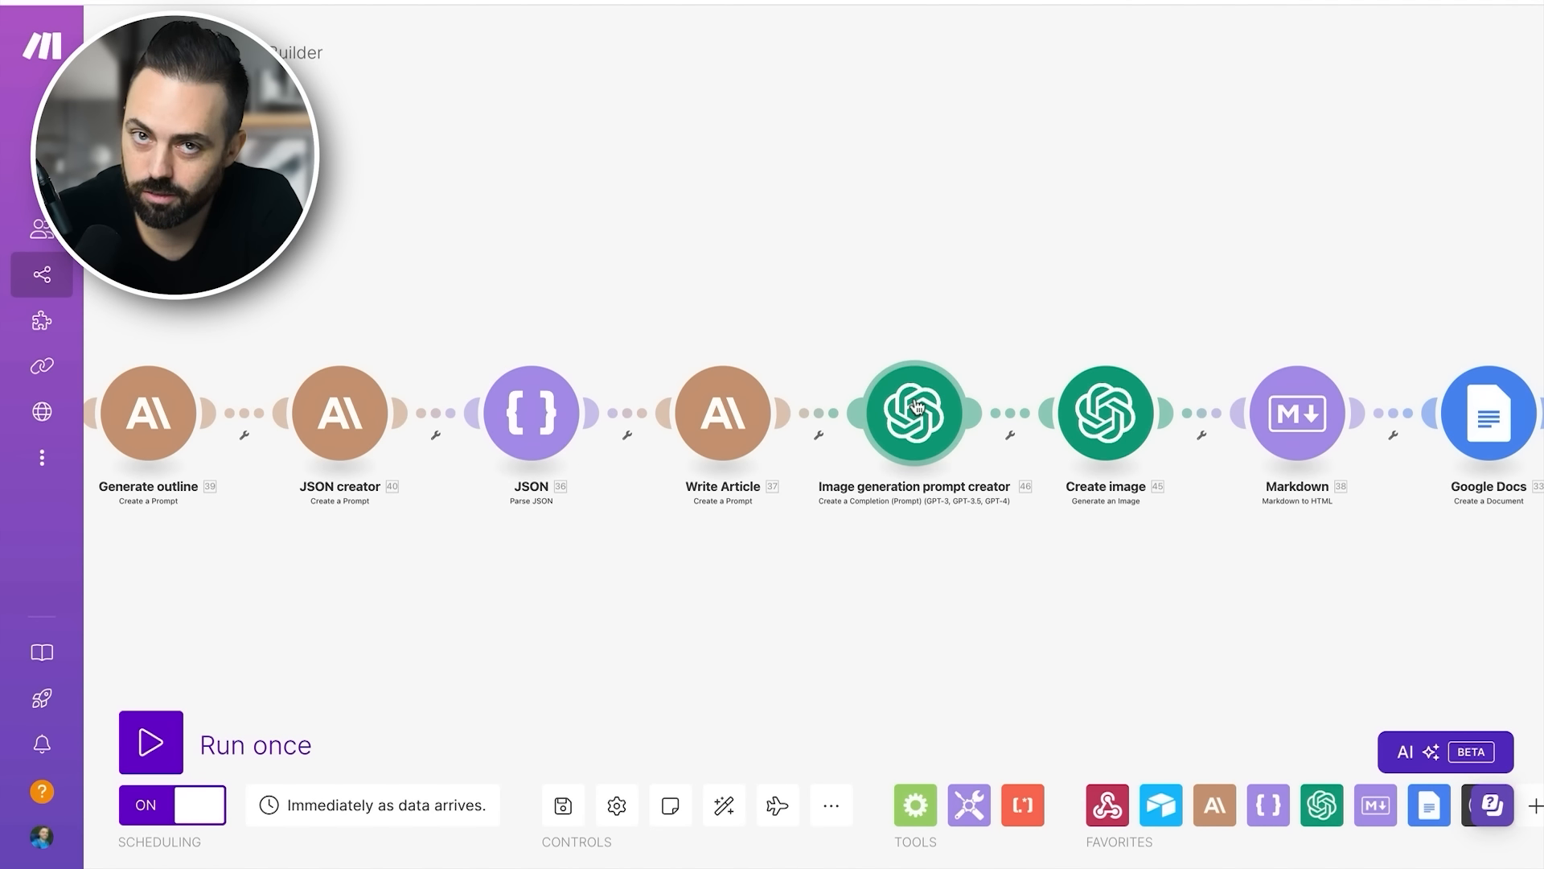
pyautogui.click(1037, 413)
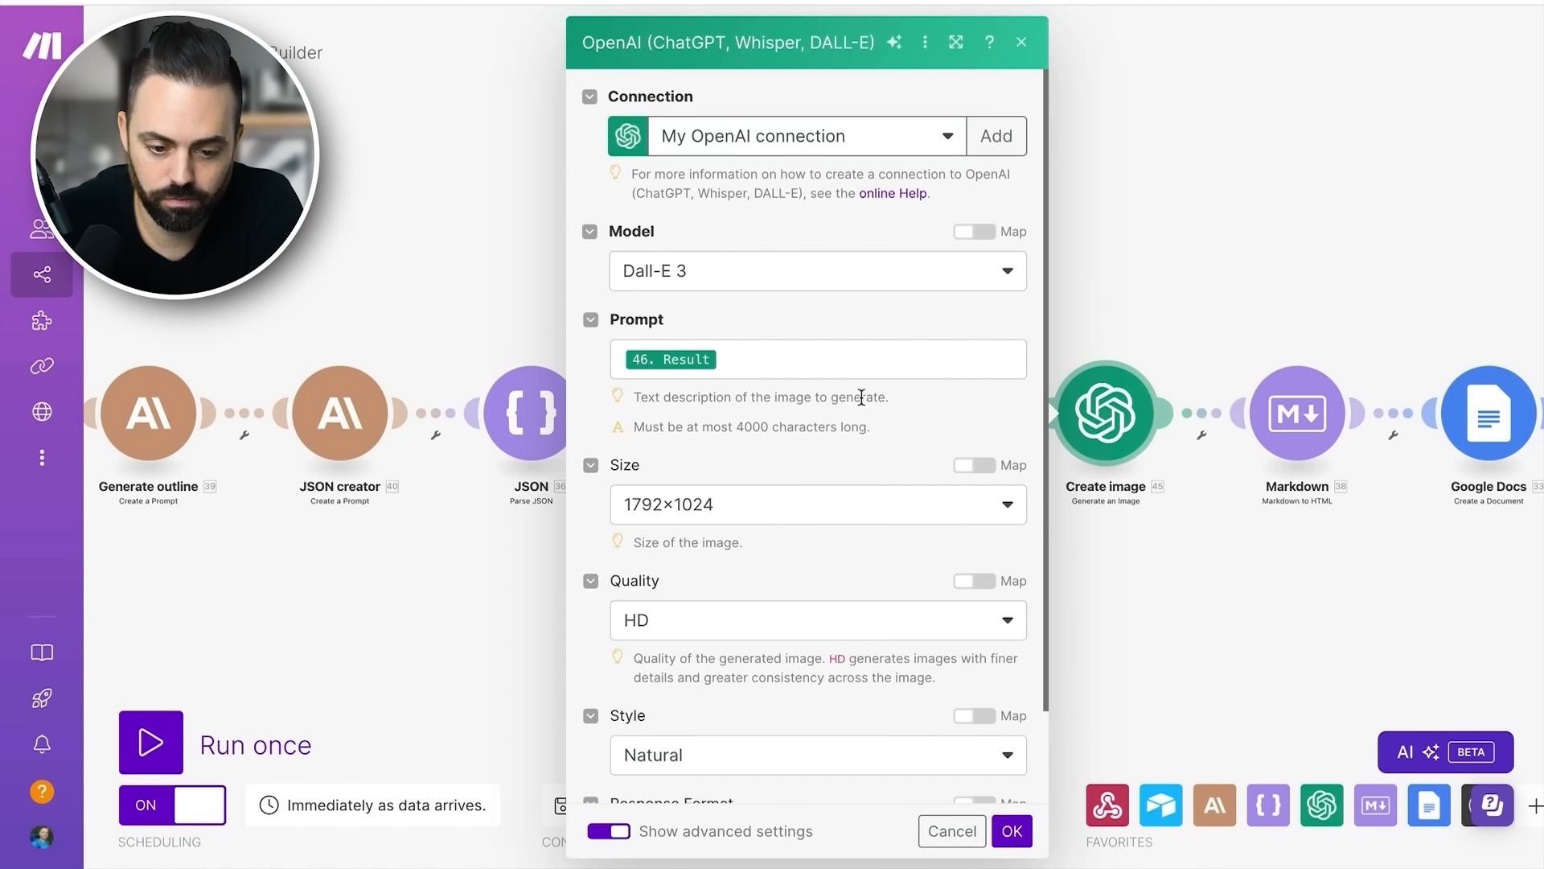
pyautogui.click(1155, 262)
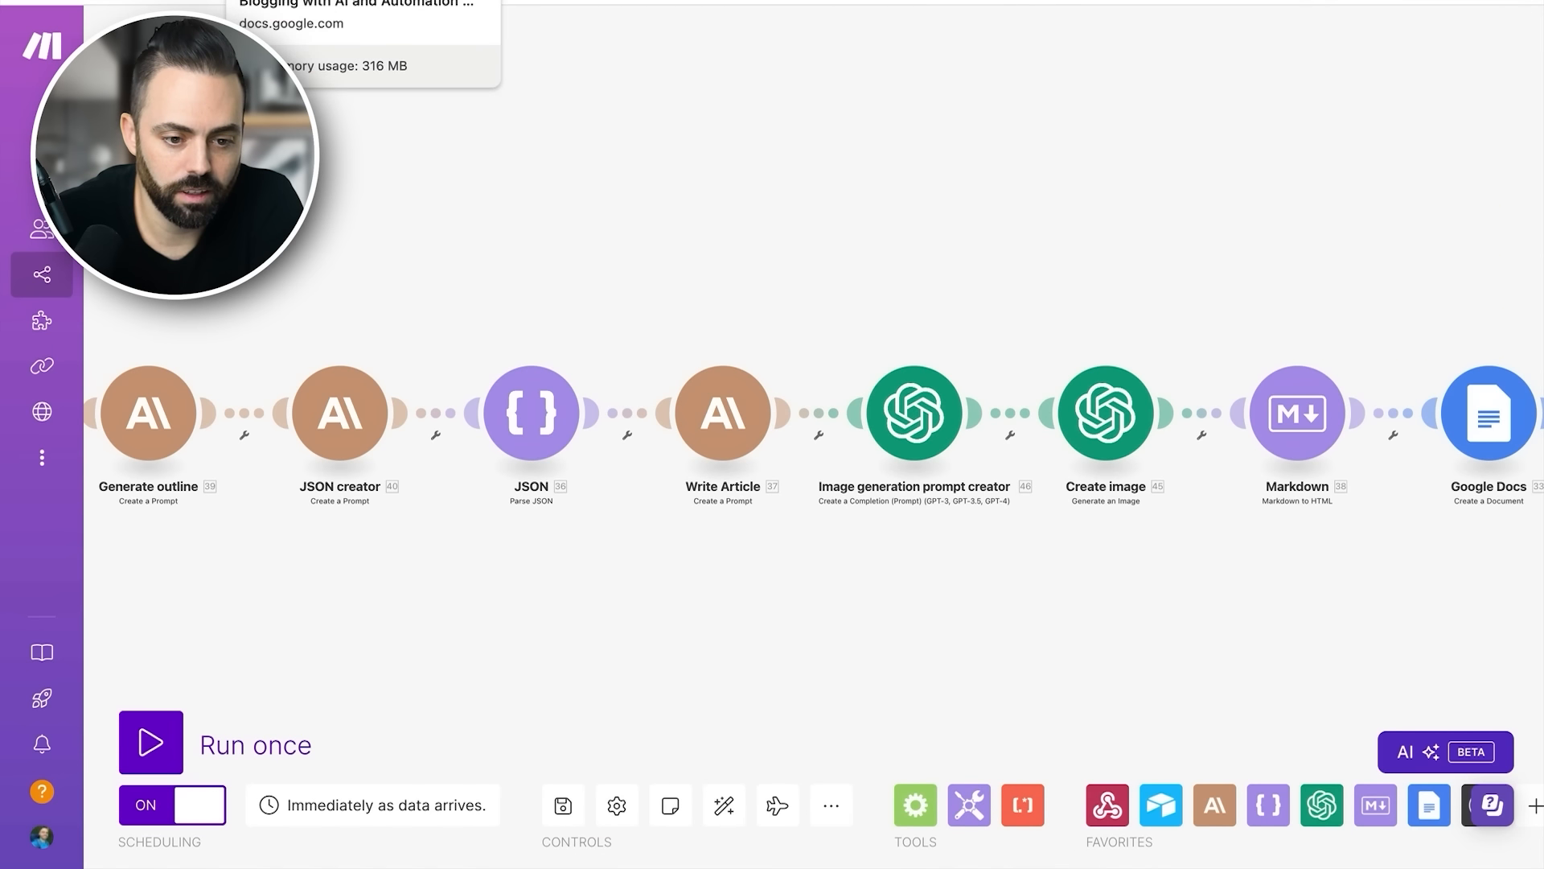
# - Switch to the Airtable base and generate the post for the "how to build a shed" record
pyautogui.click(828, 2)
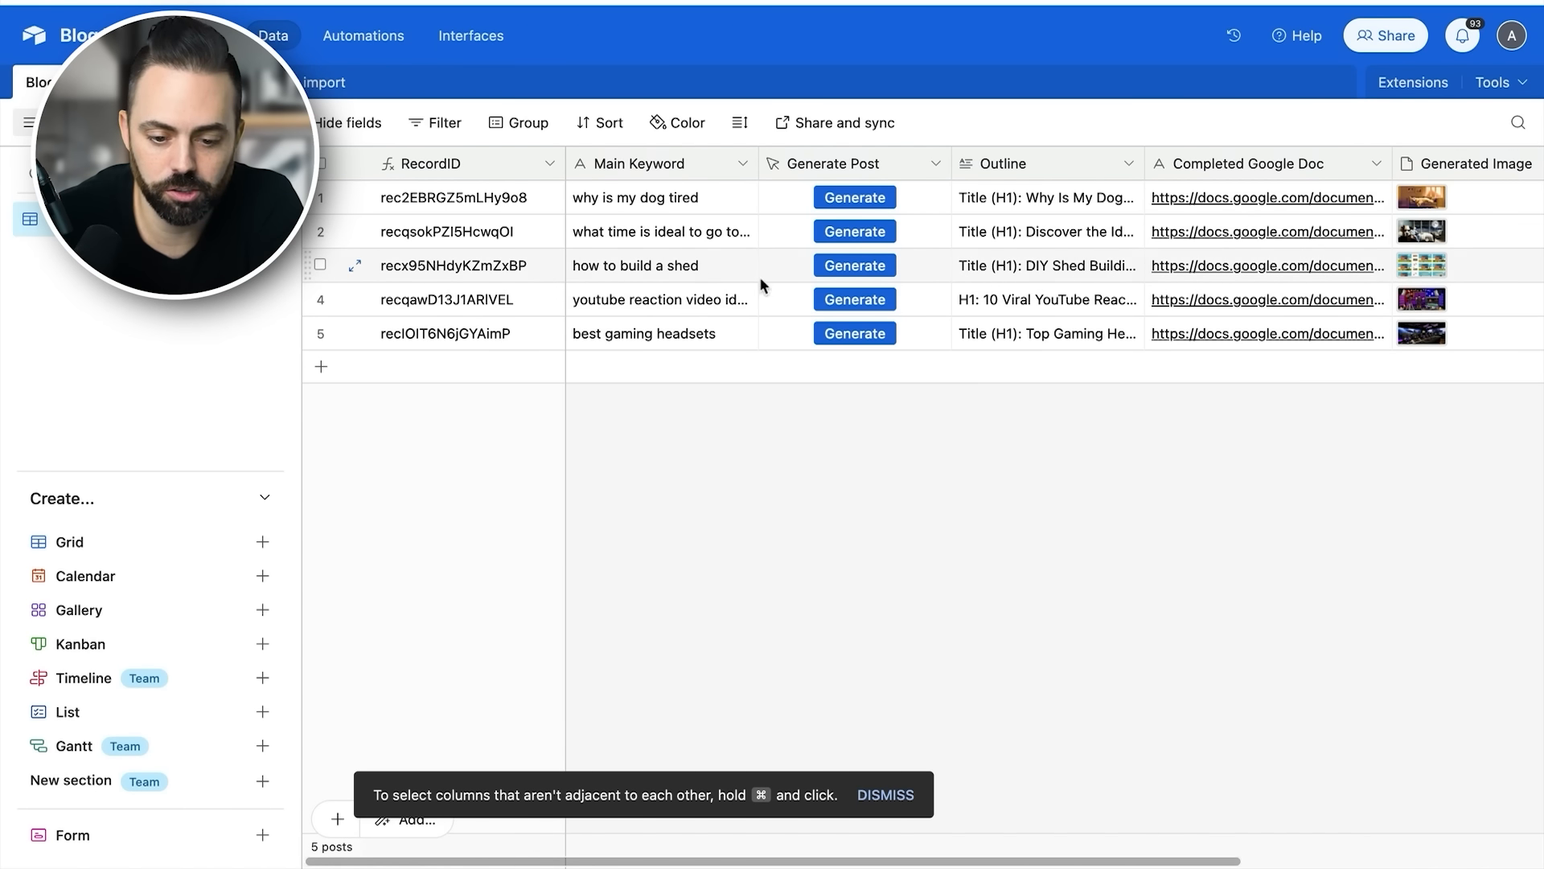
pyautogui.click(853, 264)
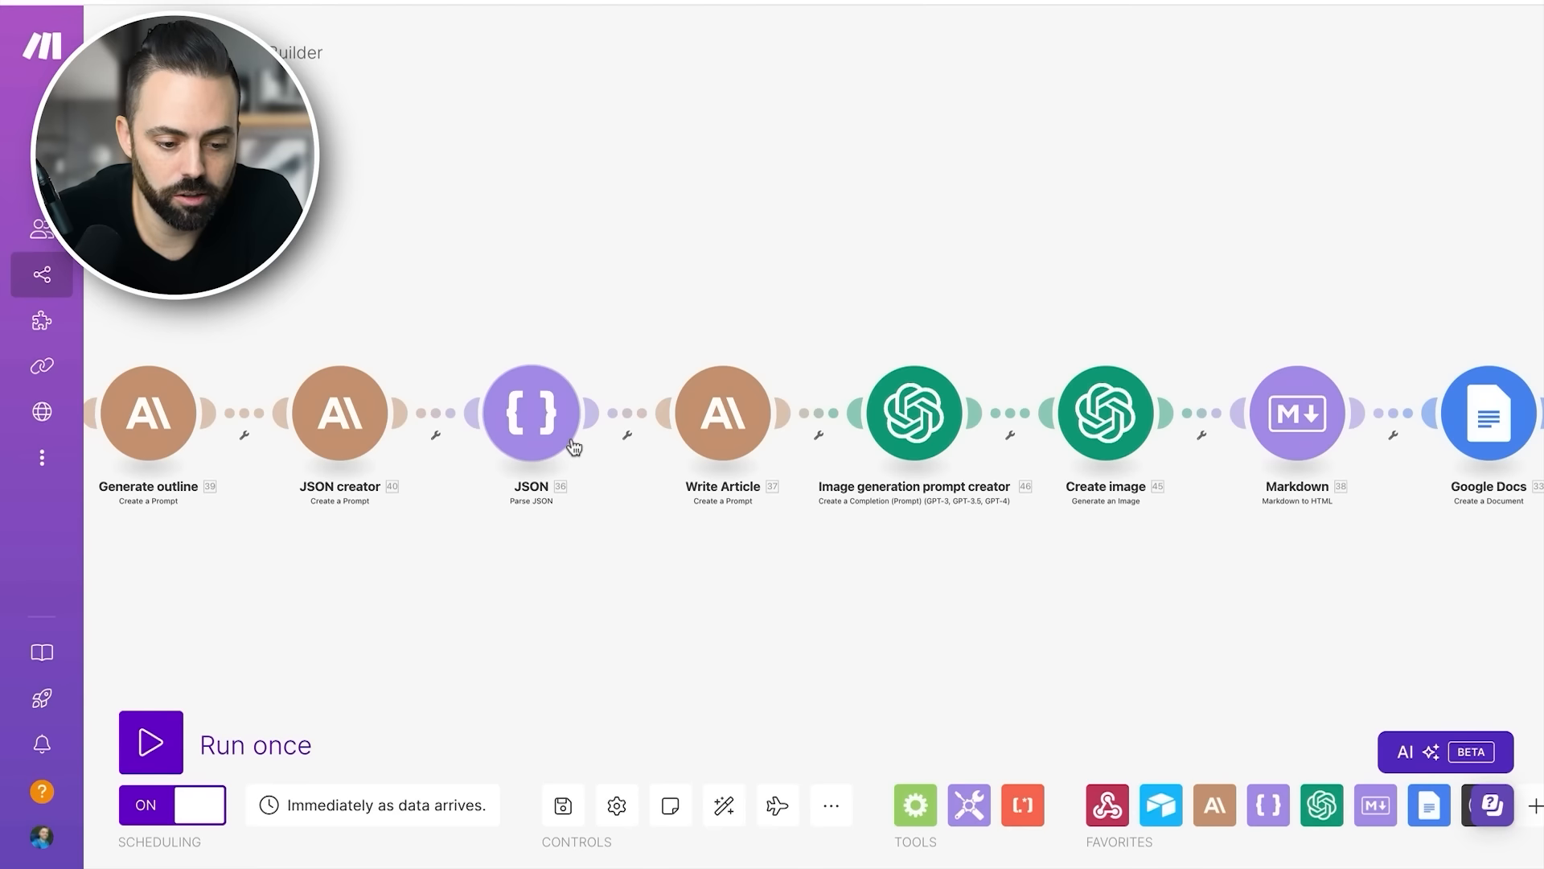
# - Return to Make and open the currently running execution of the Blog Post Builder scenario
pyautogui.hscroll(-10, 571, 437)
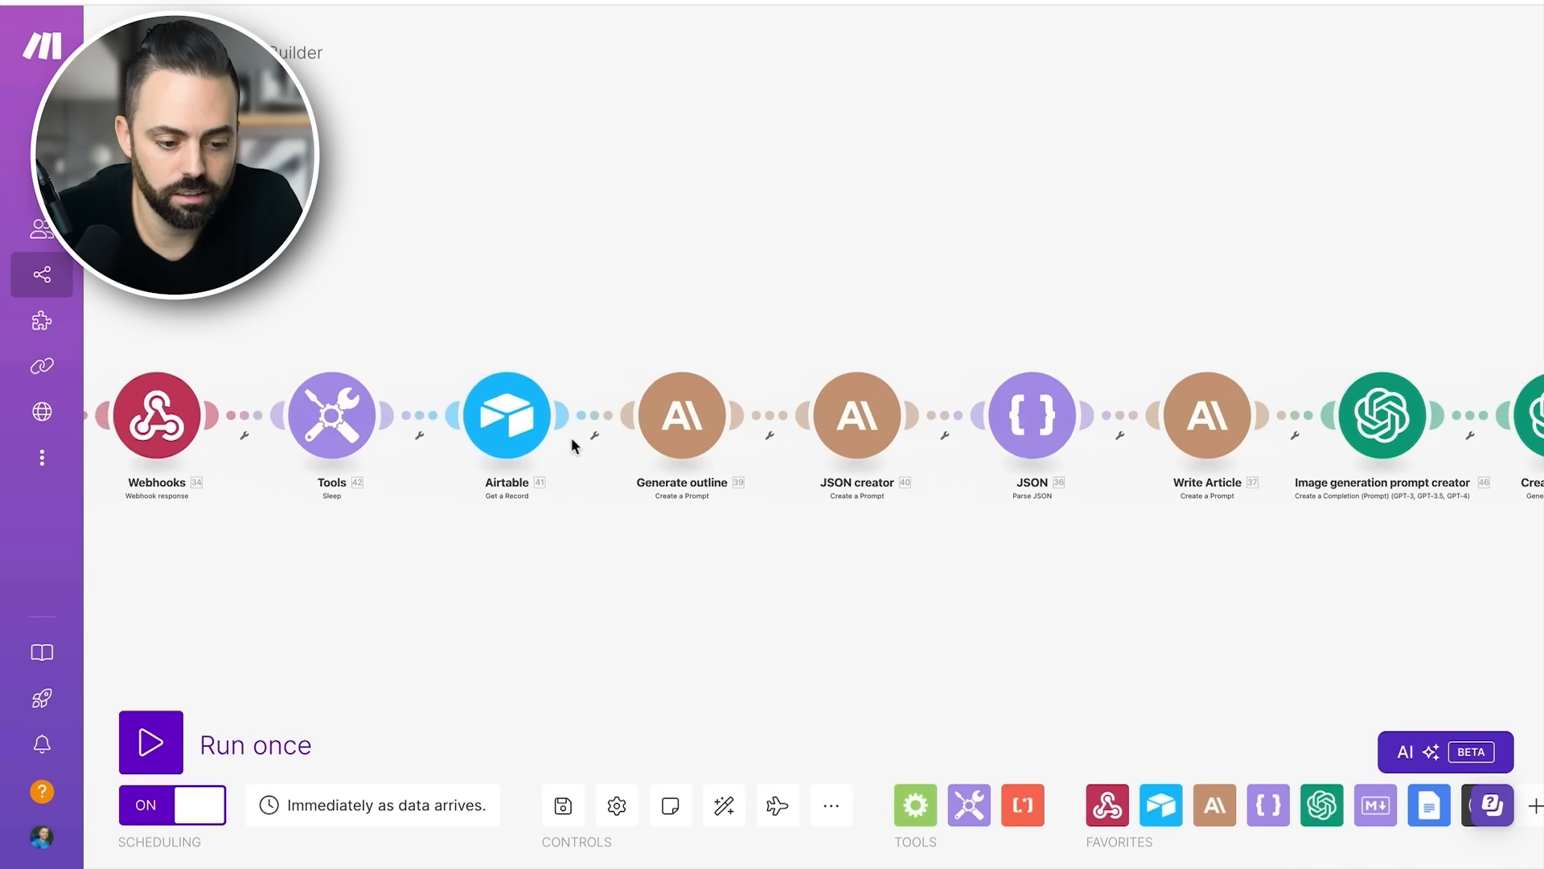
pyautogui.hscroll(10, 572, 447)
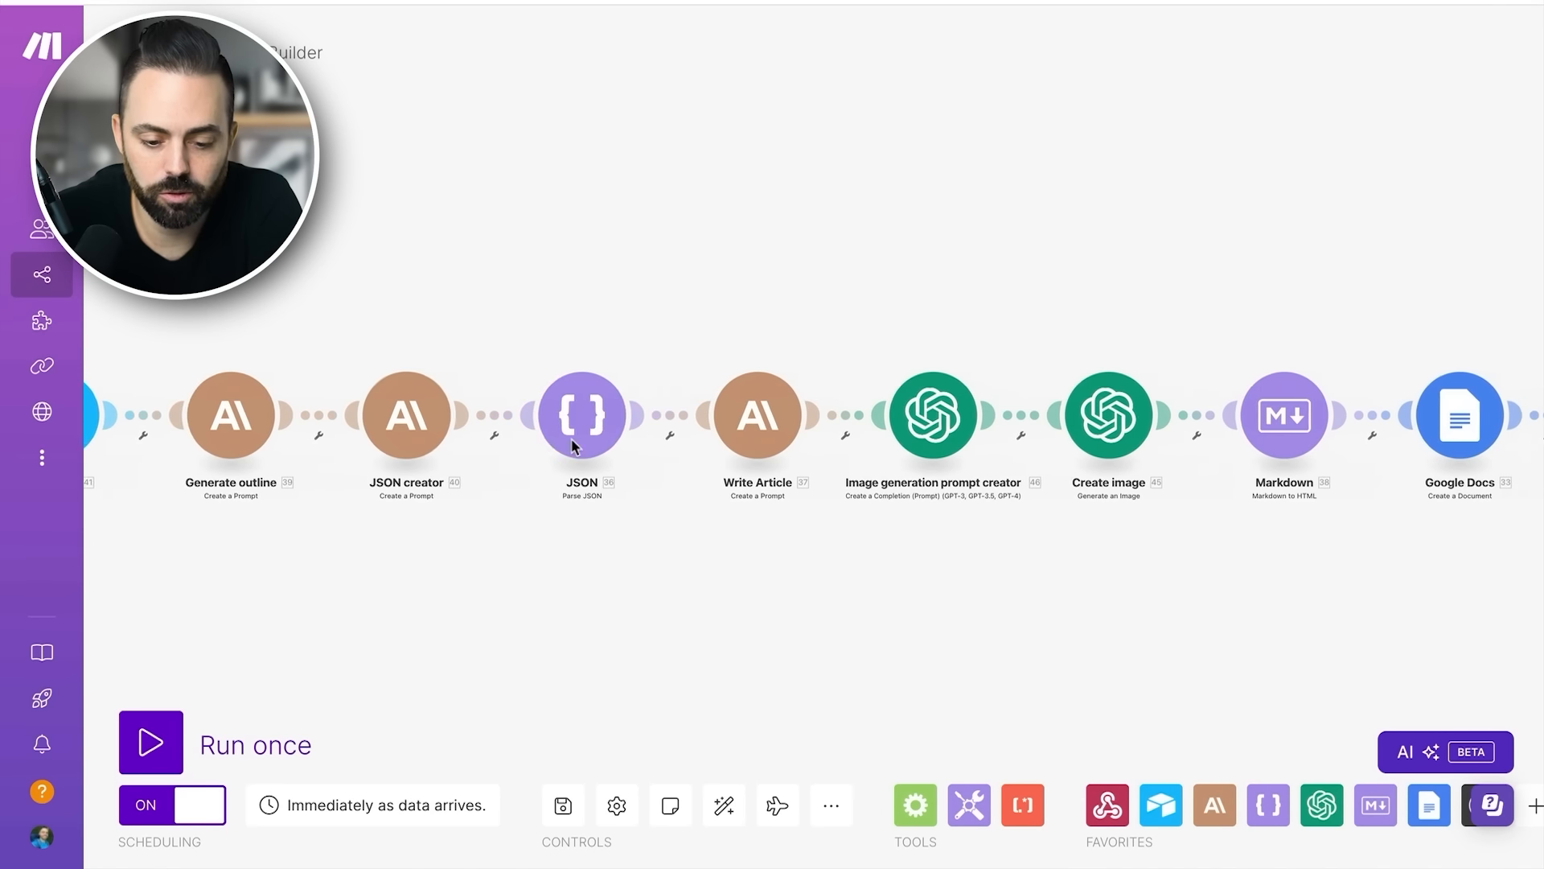
pyautogui.hscroll(-1, 572, 443)
pyautogui.moveTo(53, 282)
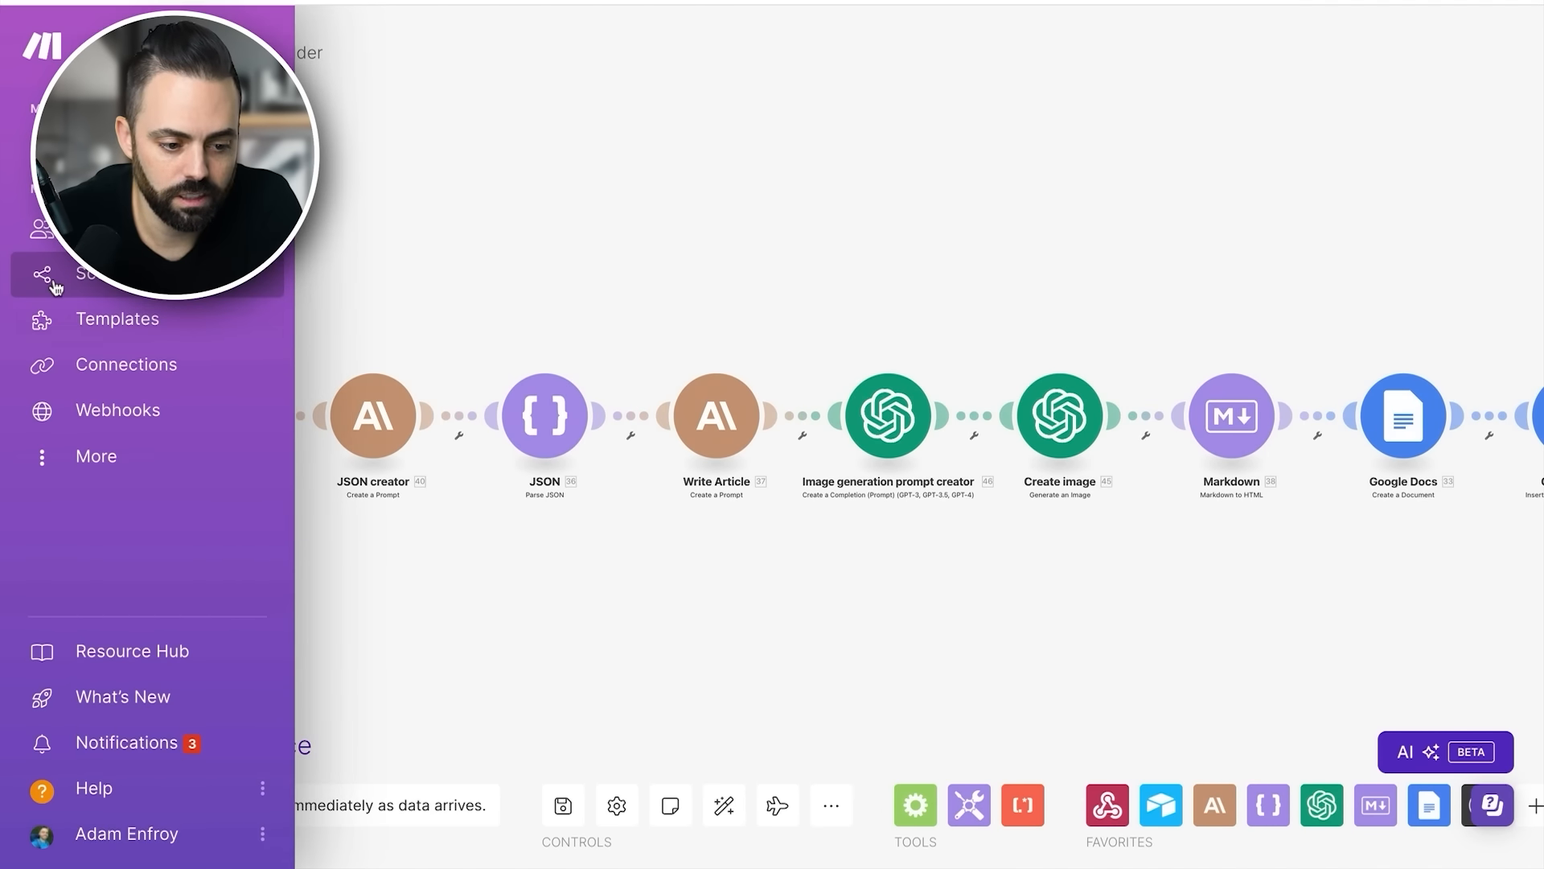
pyautogui.click(52, 281)
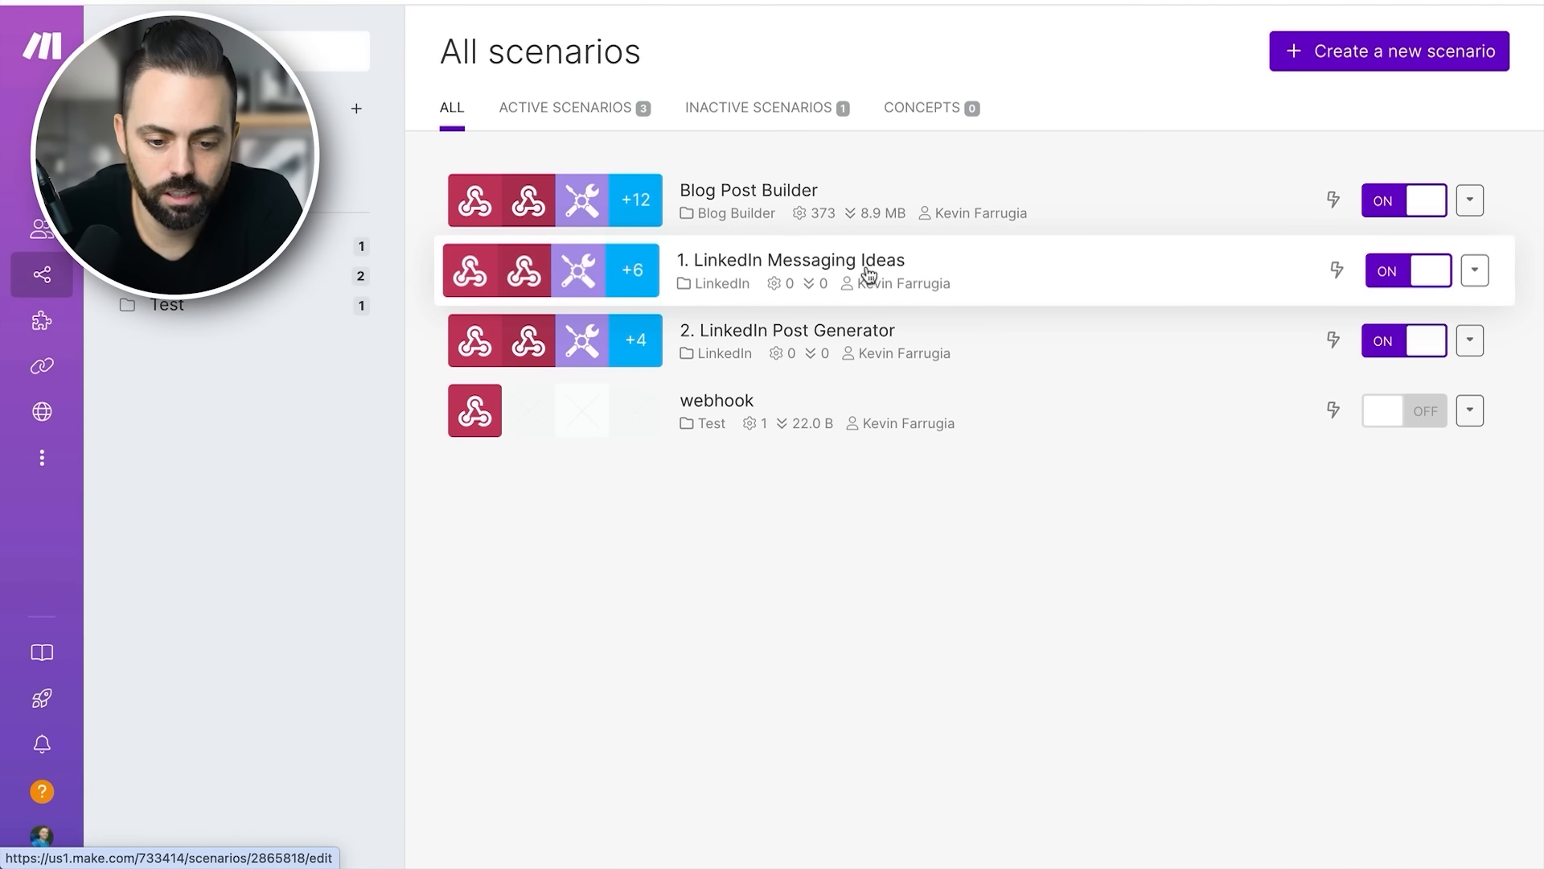
pyautogui.click(912, 201)
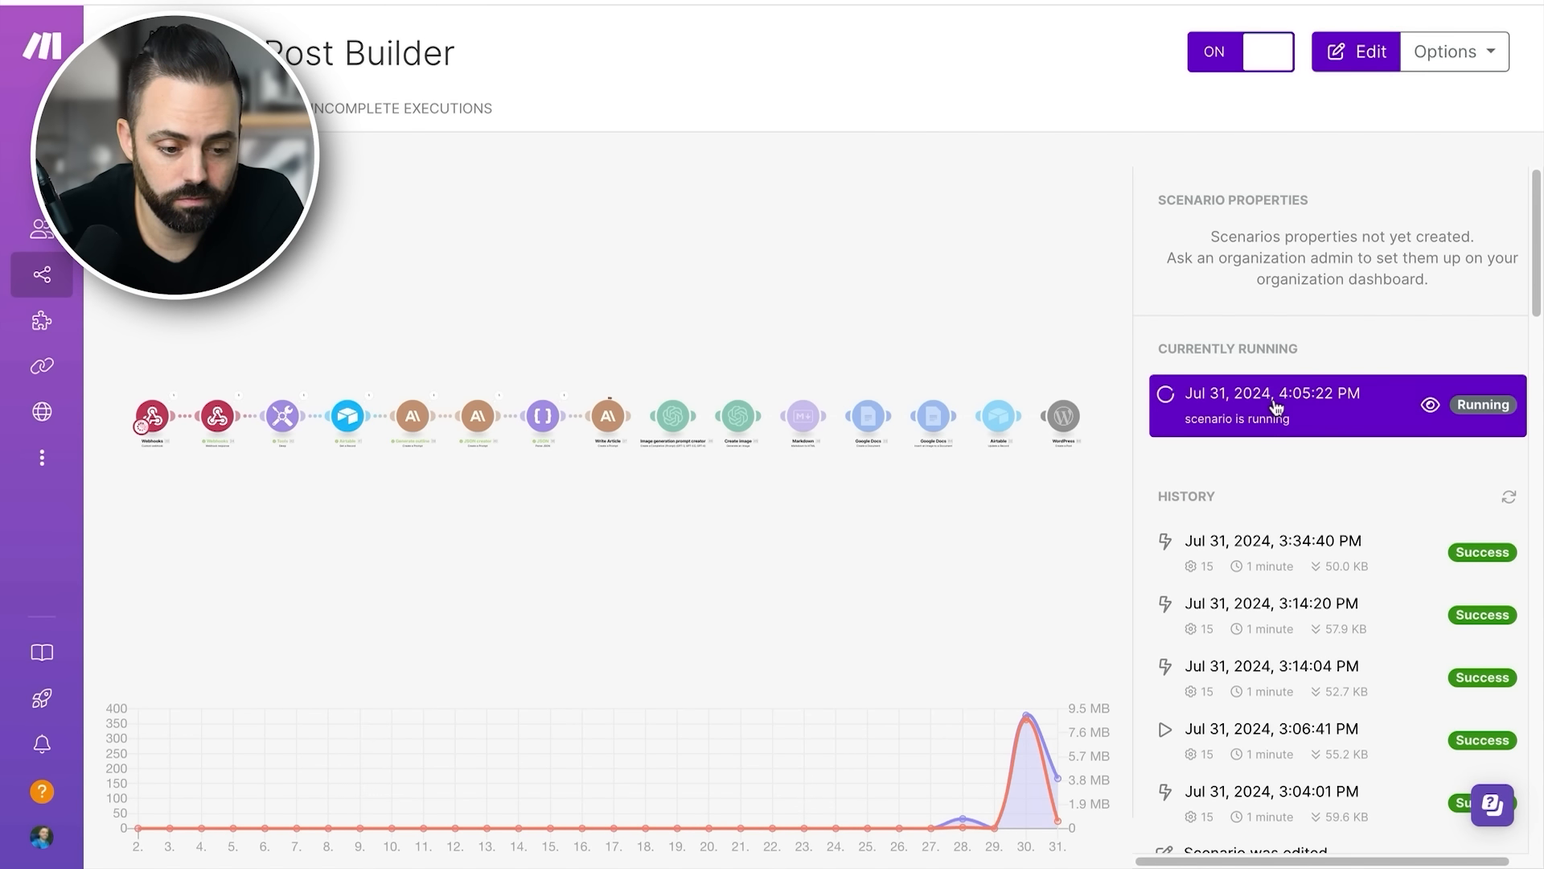
pyautogui.click(560, 397)
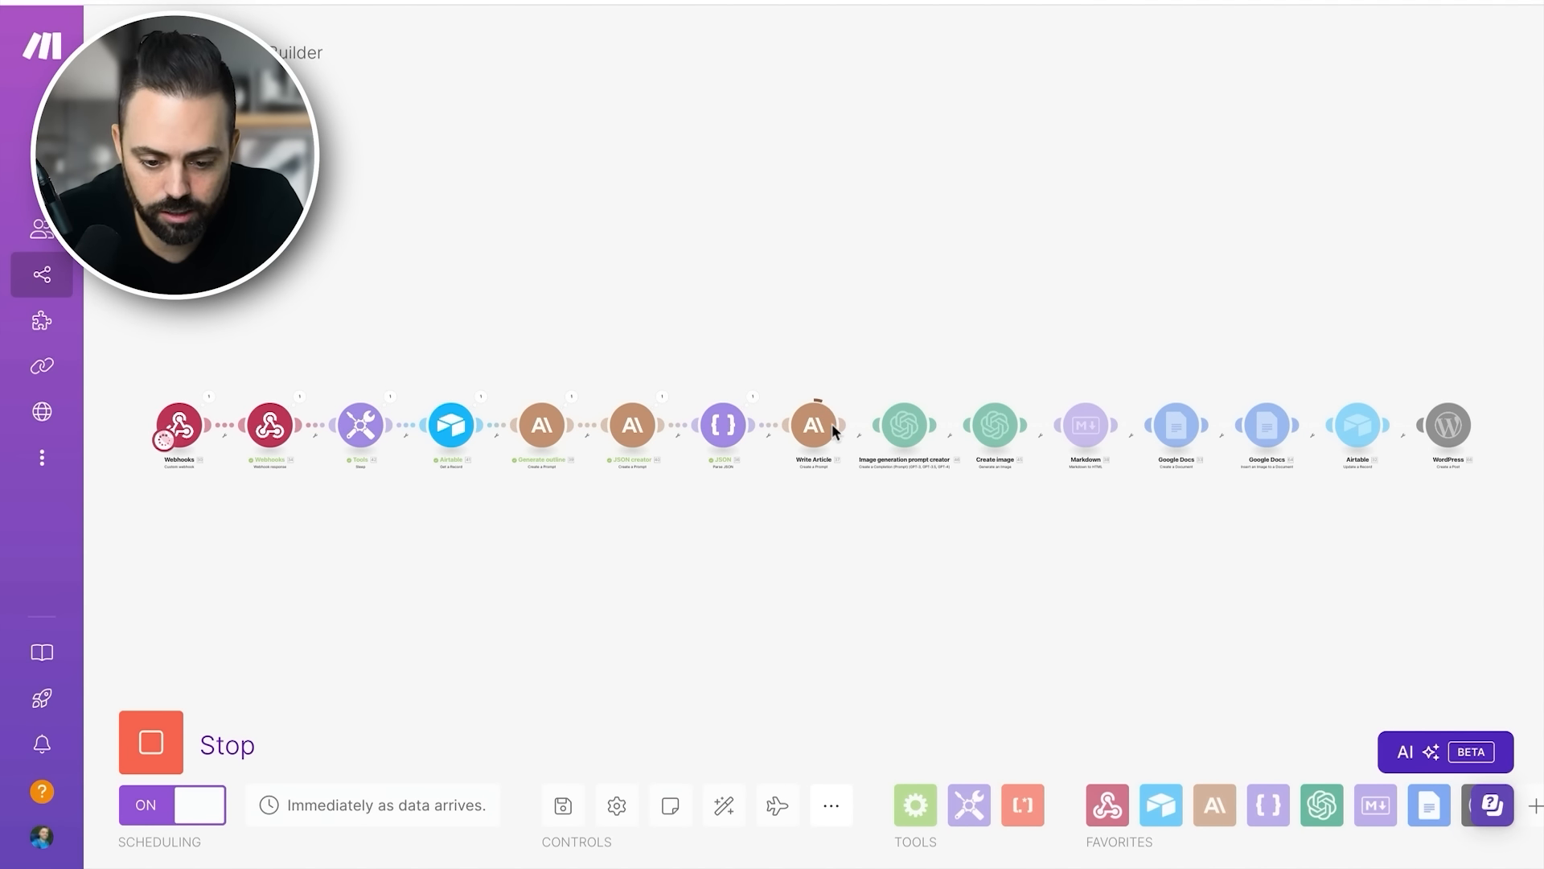
# - Inspect the execution details of the Generate outline module and the Airtable Get a Record module, closing each
pyautogui.scroll(3, 831, 423)
pyautogui.hscroll(-2, 727, 418)
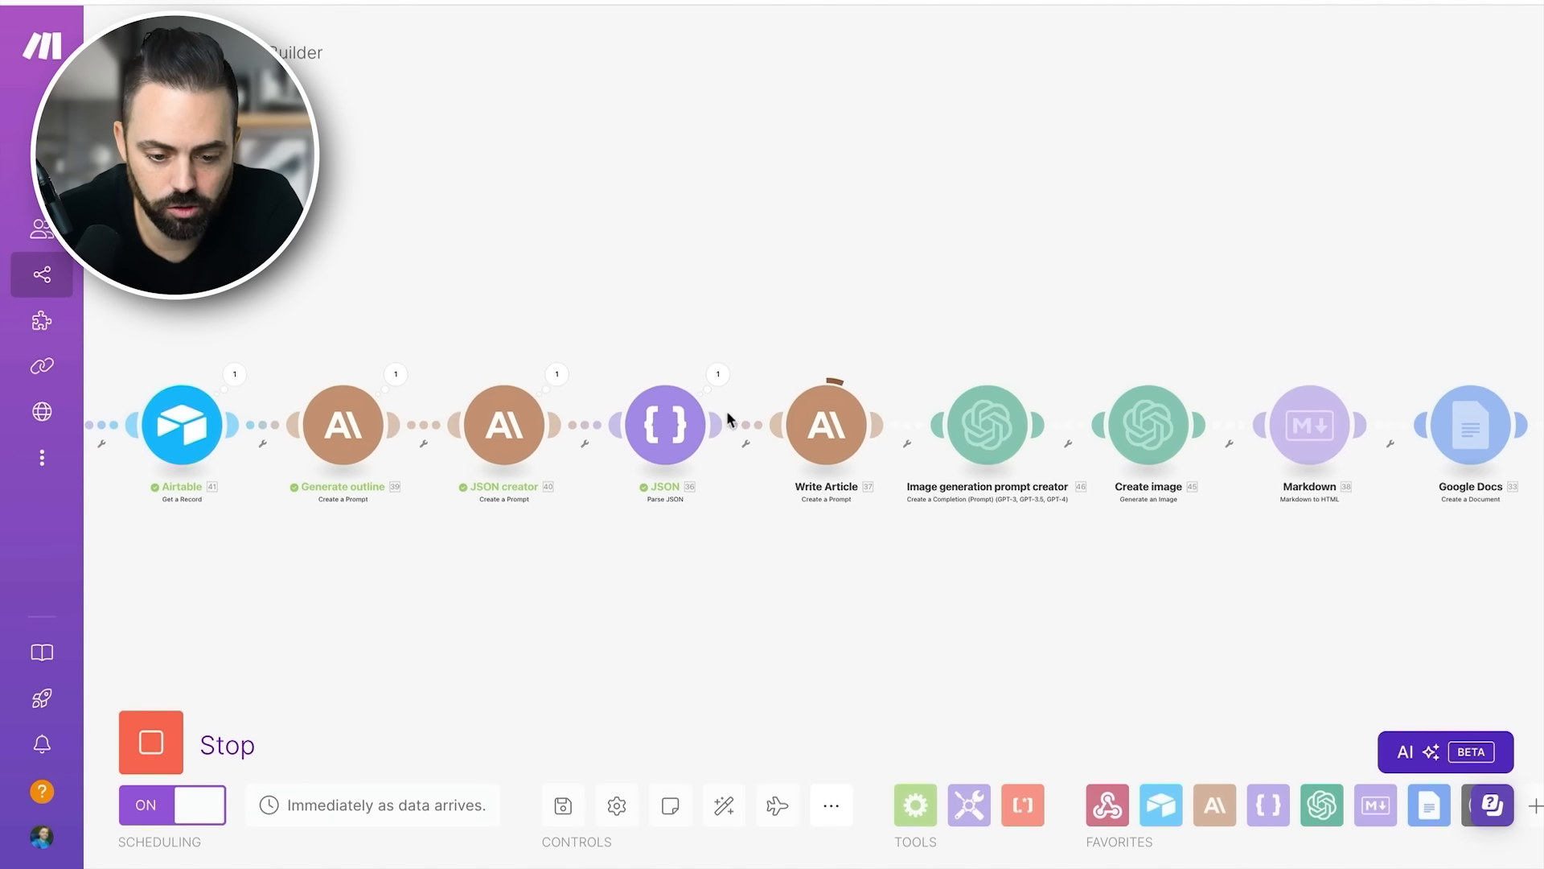
pyautogui.click(559, 375)
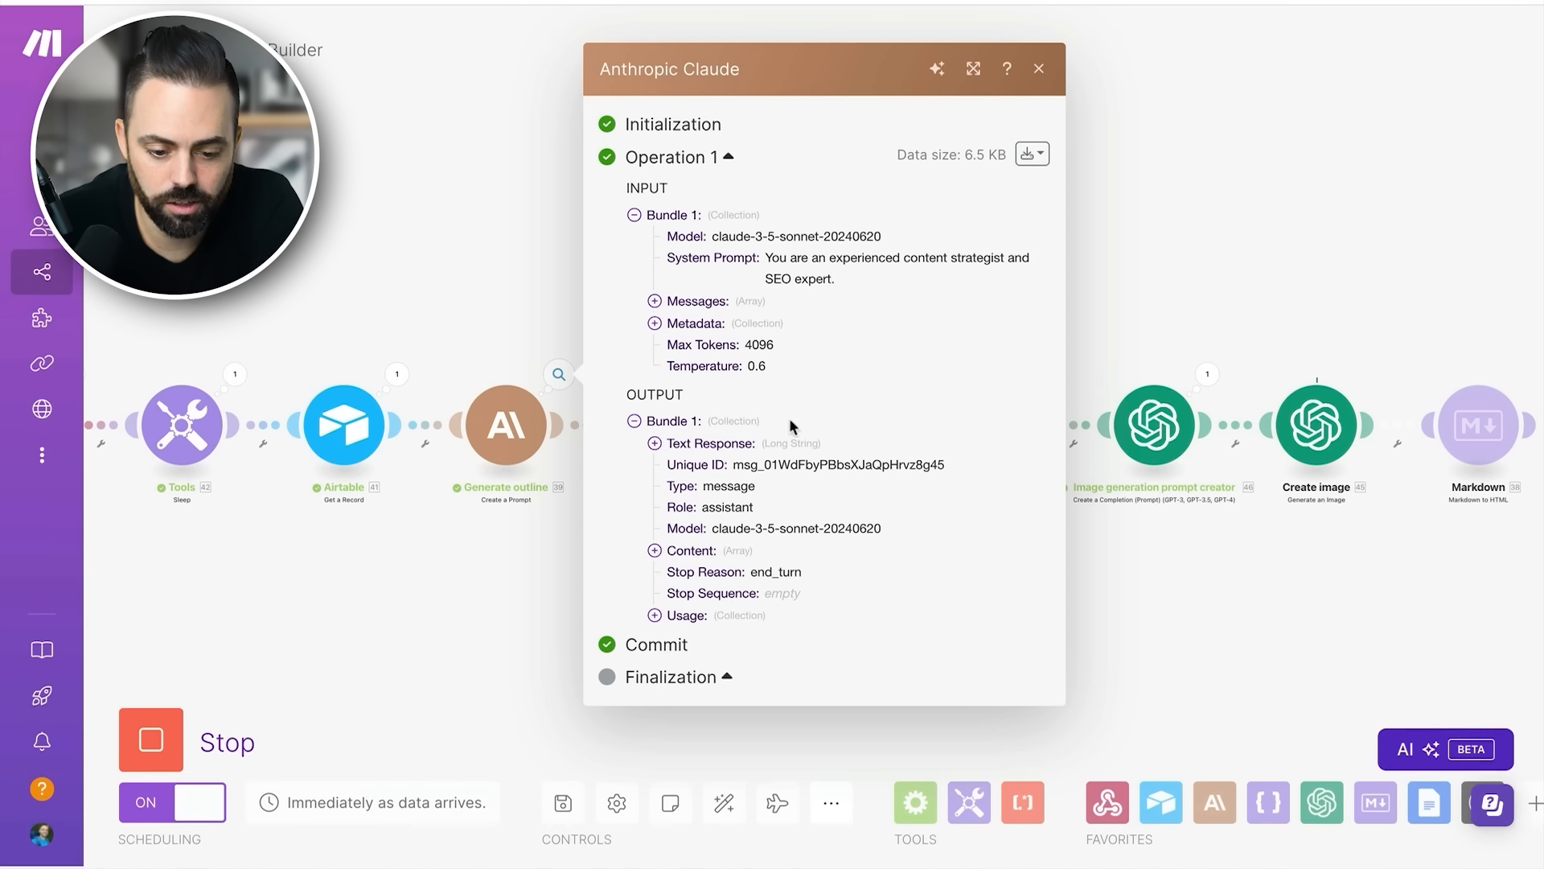
pyautogui.click(517, 566)
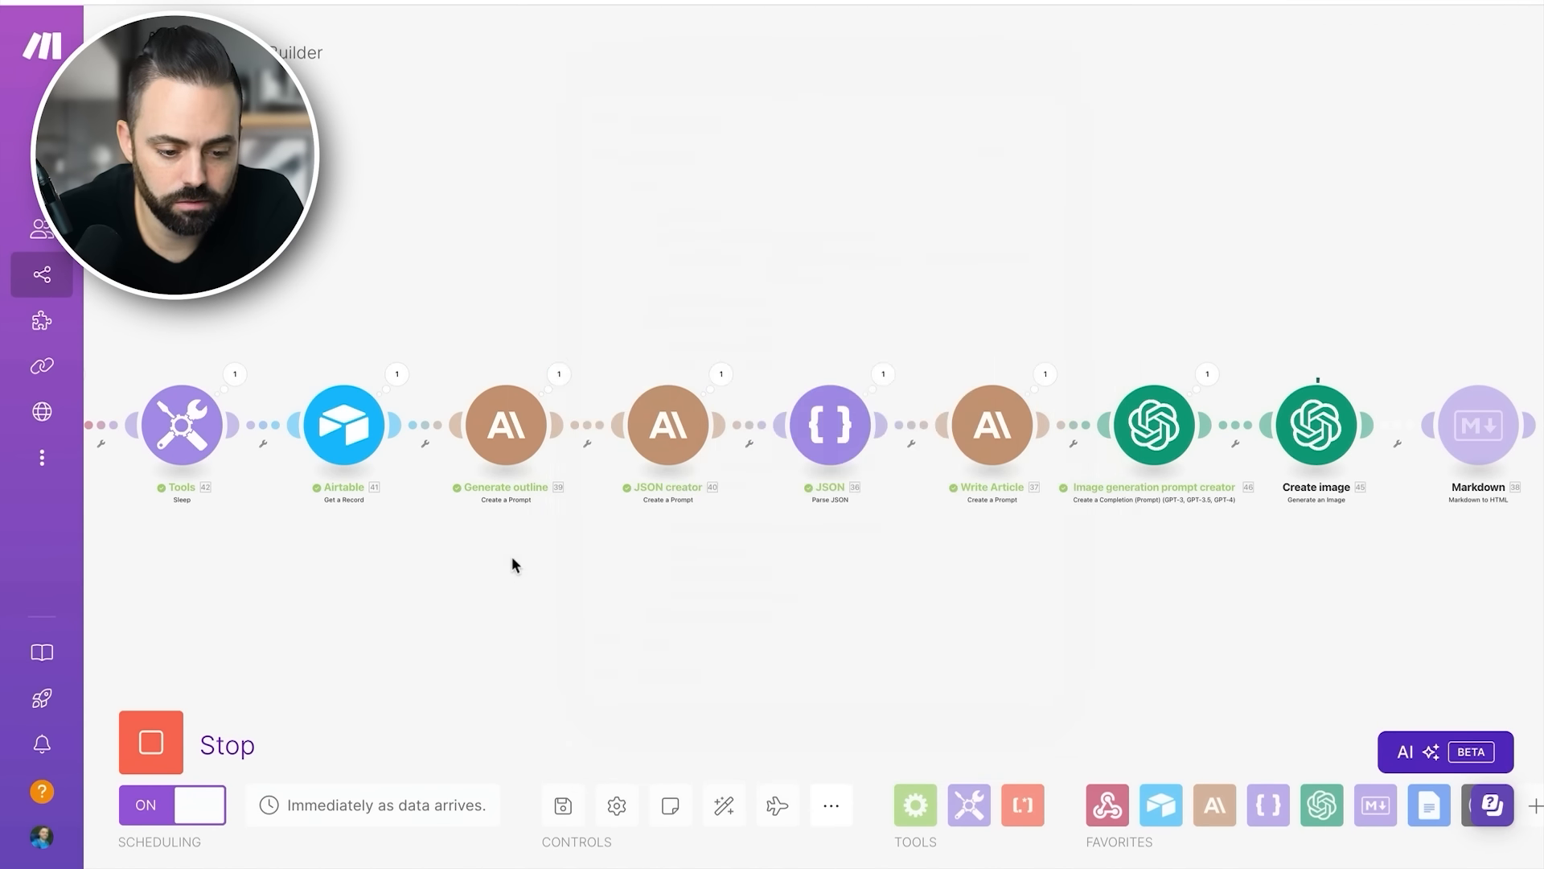
pyautogui.click(396, 375)
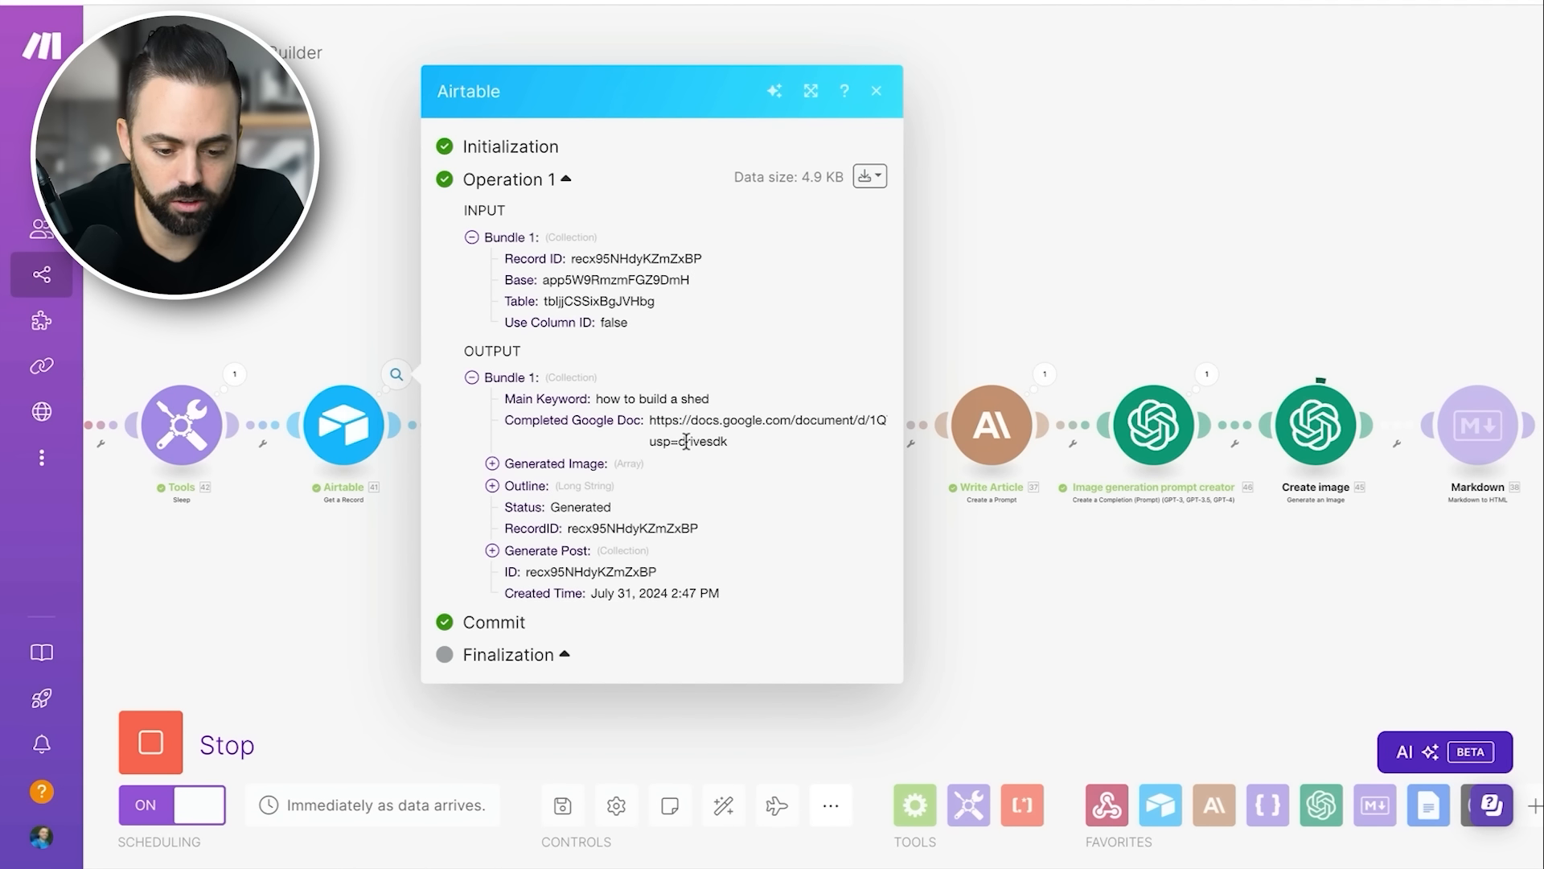
pyautogui.click(383, 562)
# - Open the Image generation prompt creator's execution details, read the generated image prompt under Result, and close them
pyautogui.hscroll(3, 1059, 481)
pyautogui.hscroll(2, 1057, 478)
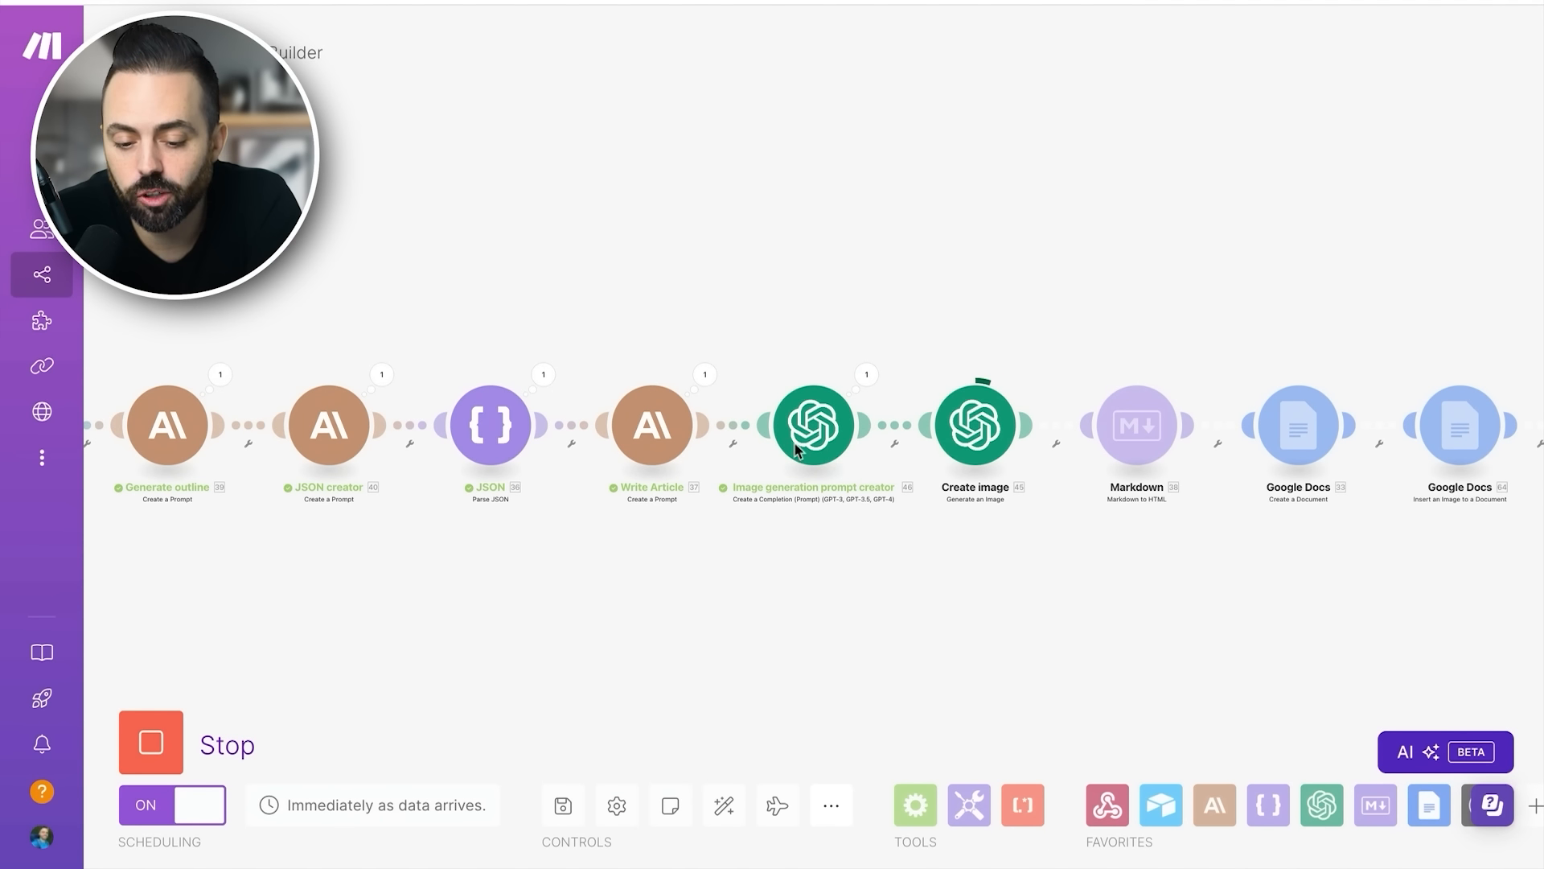
pyautogui.hscroll(2, 812, 419)
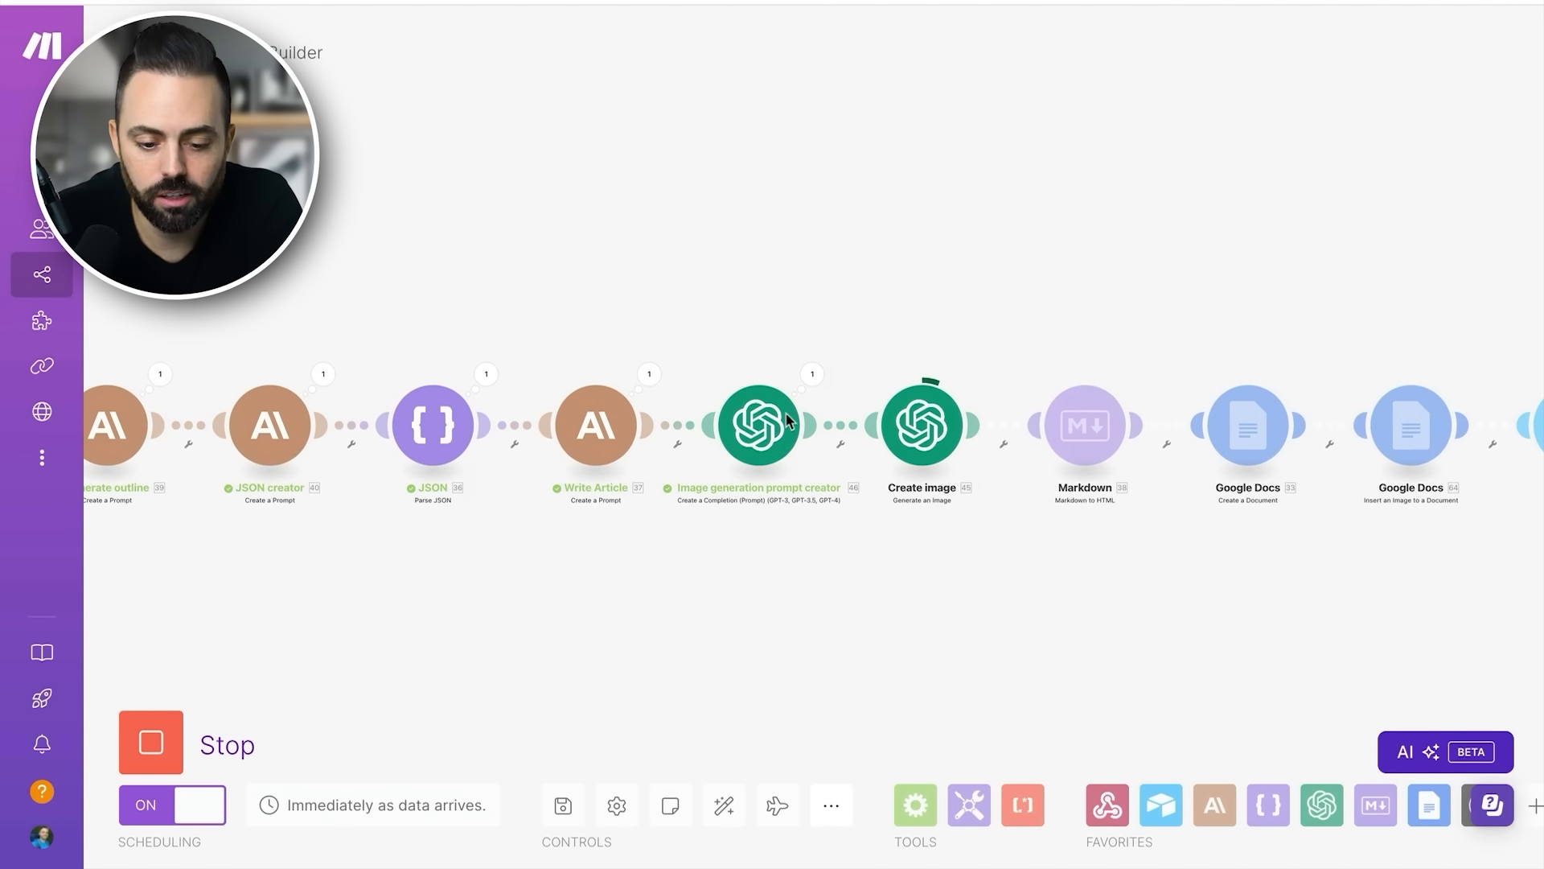
pyautogui.click(813, 375)
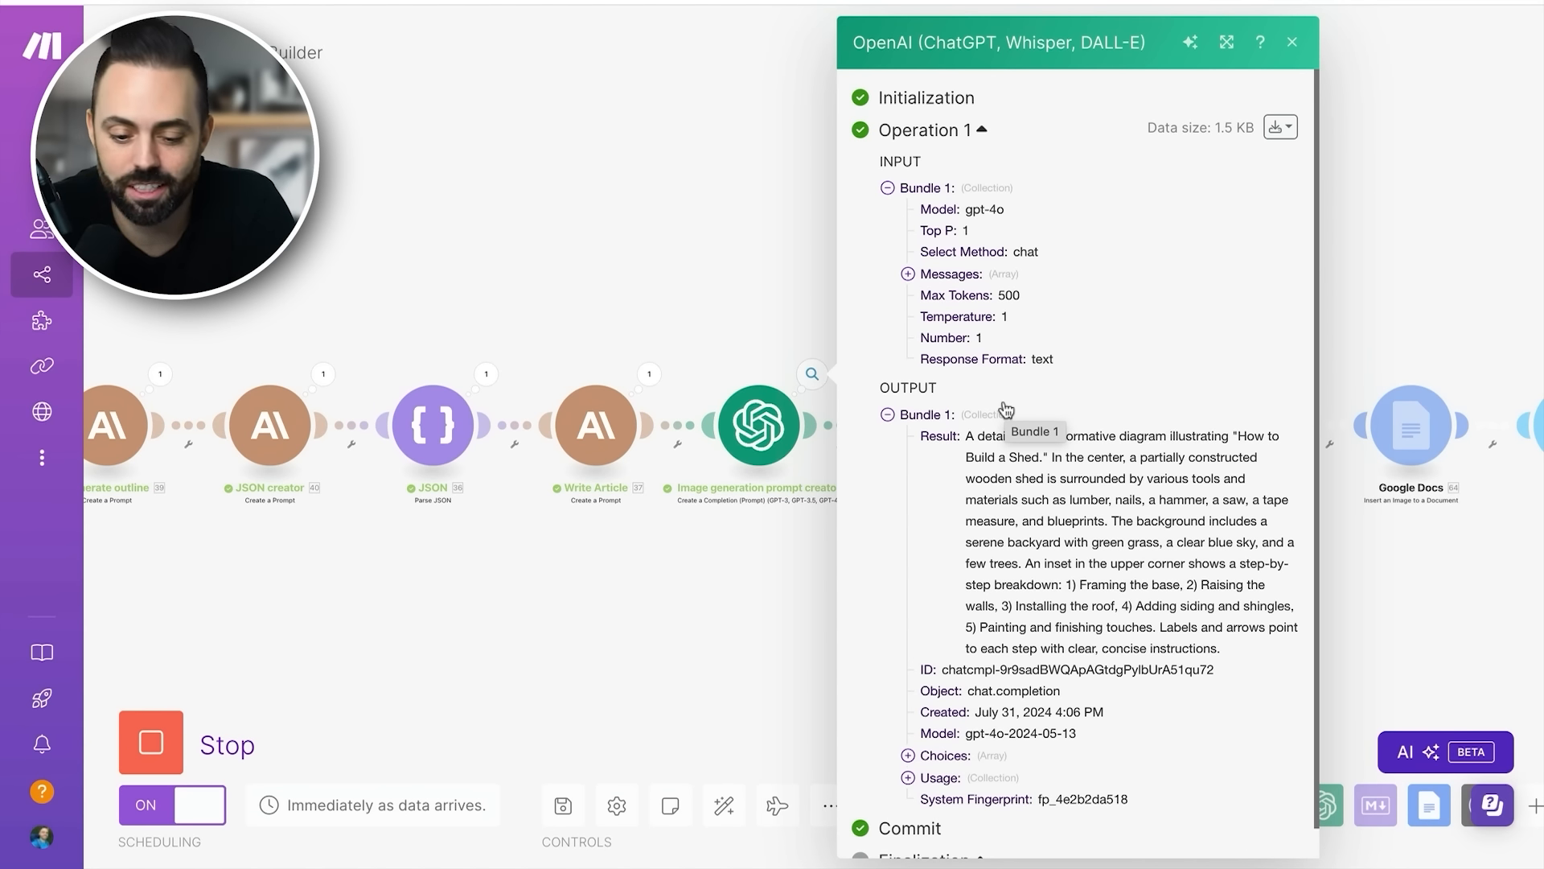
pyautogui.scroll(-1, 1062, 493)
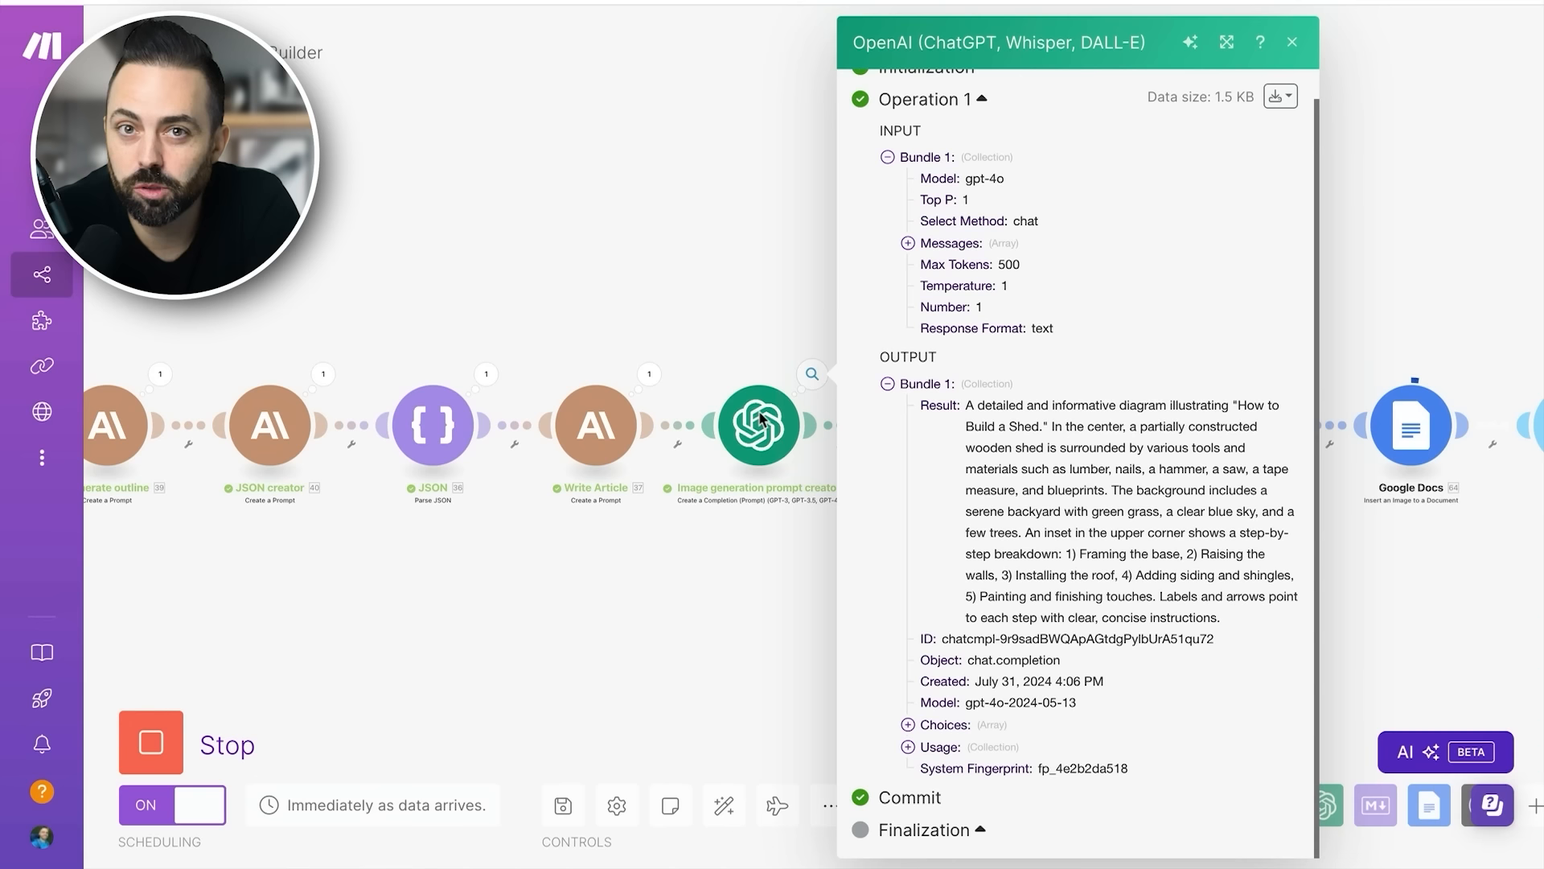
pyautogui.moveTo(968, 406); pyautogui.dragTo(1075, 470)
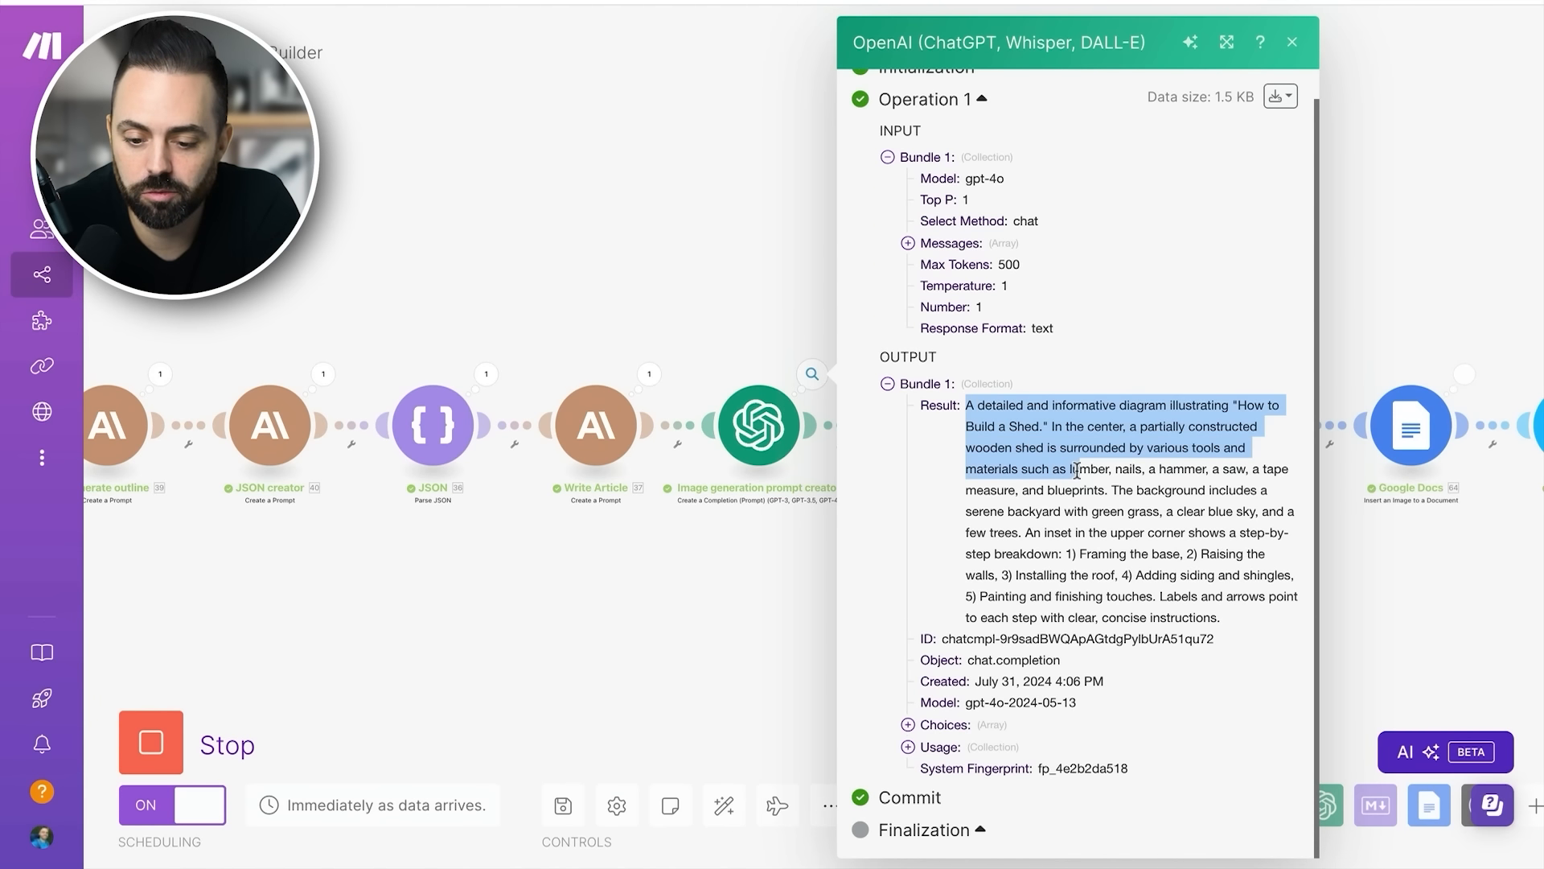
pyautogui.click(1124, 474)
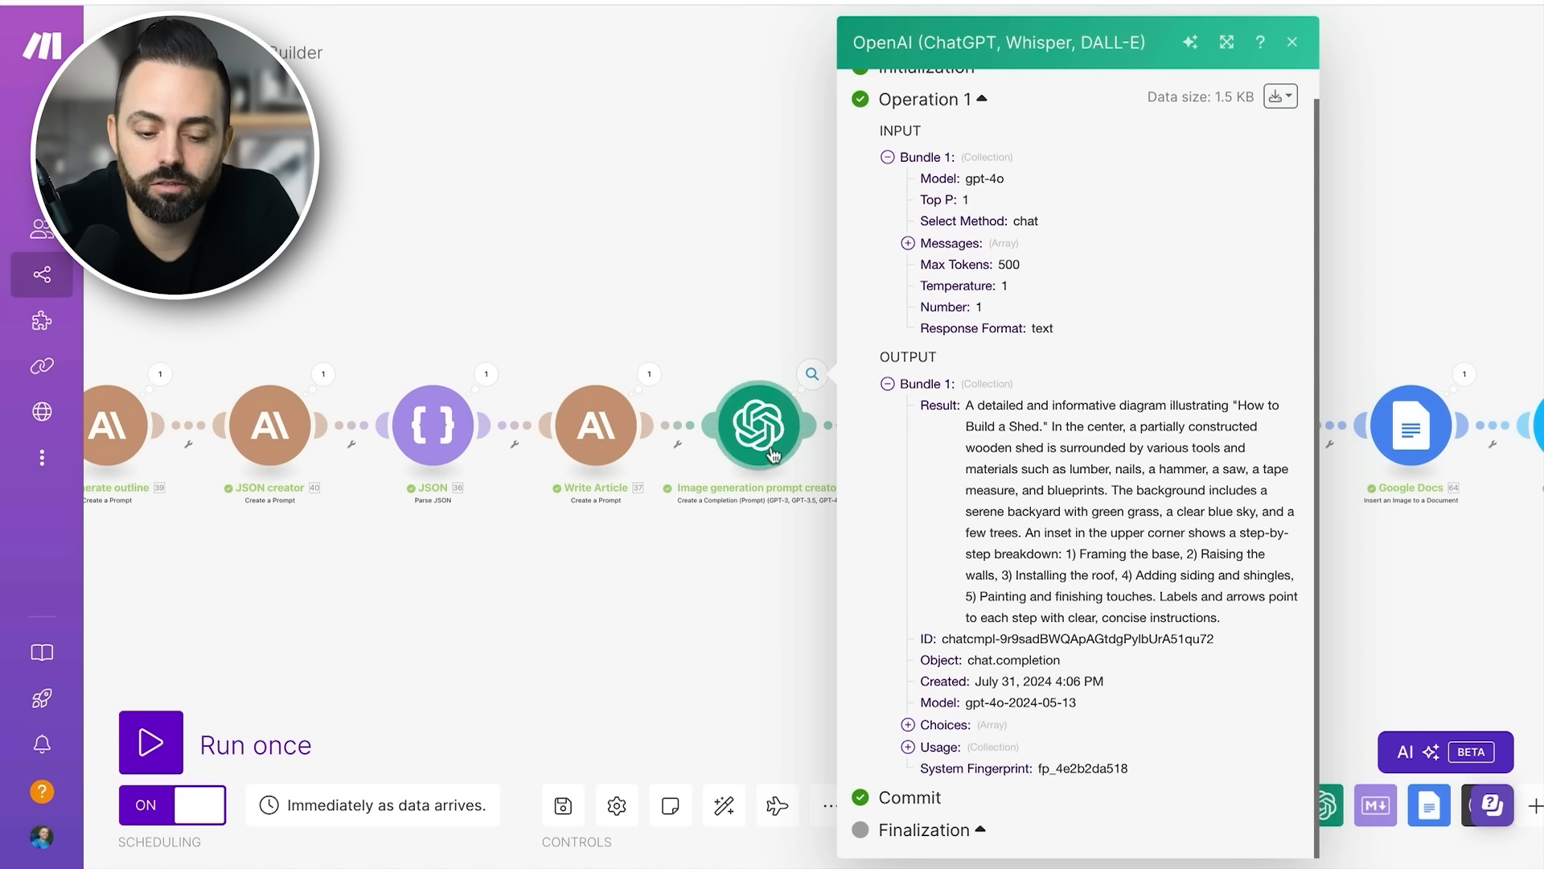
pyautogui.click(766, 529)
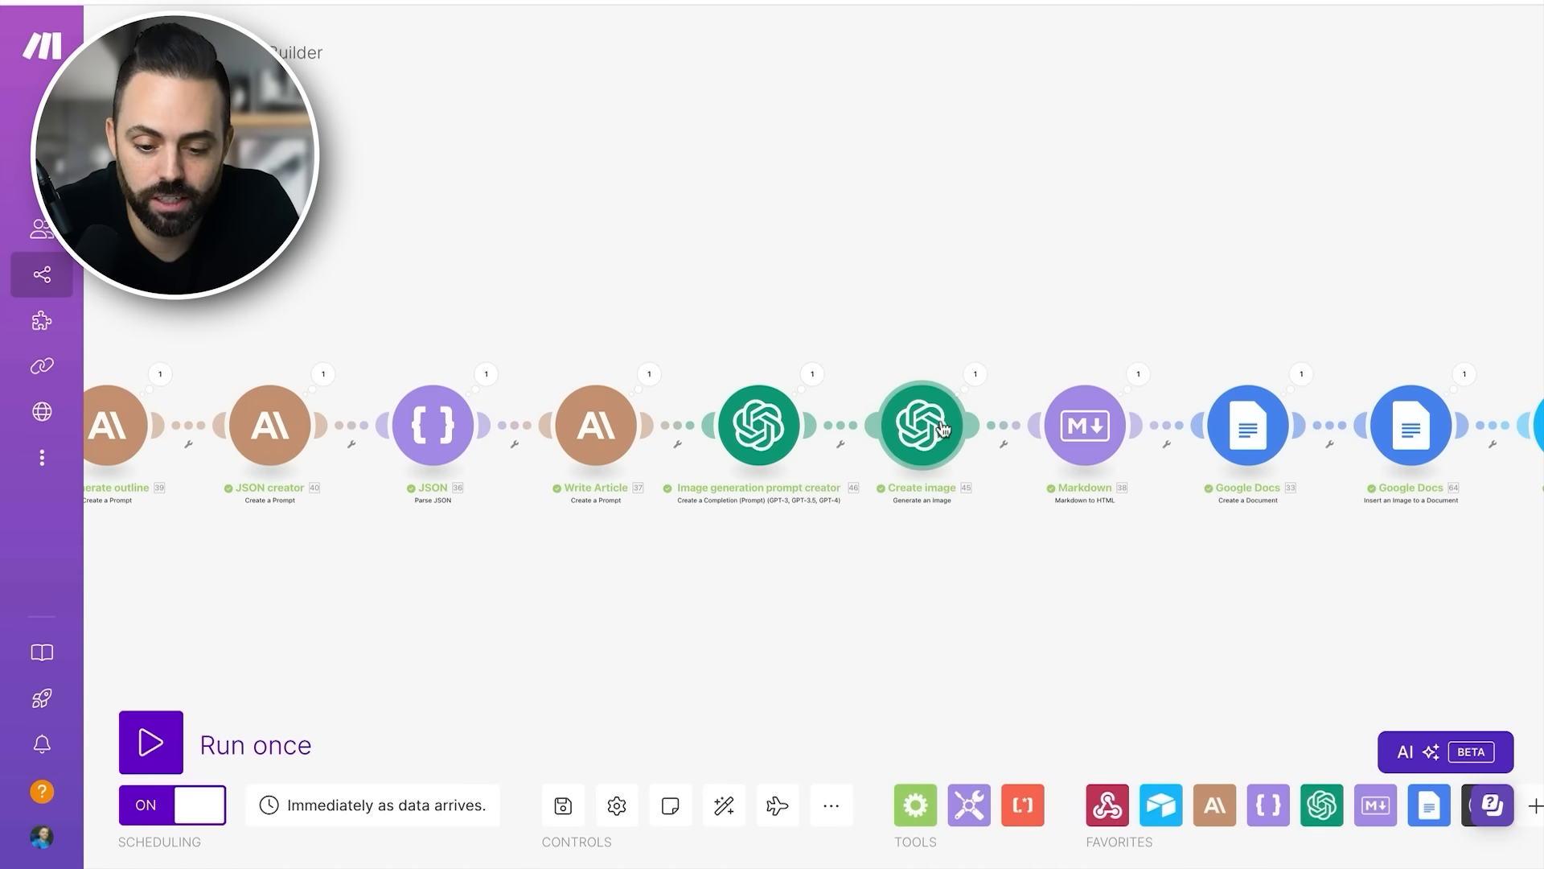
# - Check the prompt, model, size, style and quality in the Create image module's execution details and close them
pyautogui.click(976, 376)
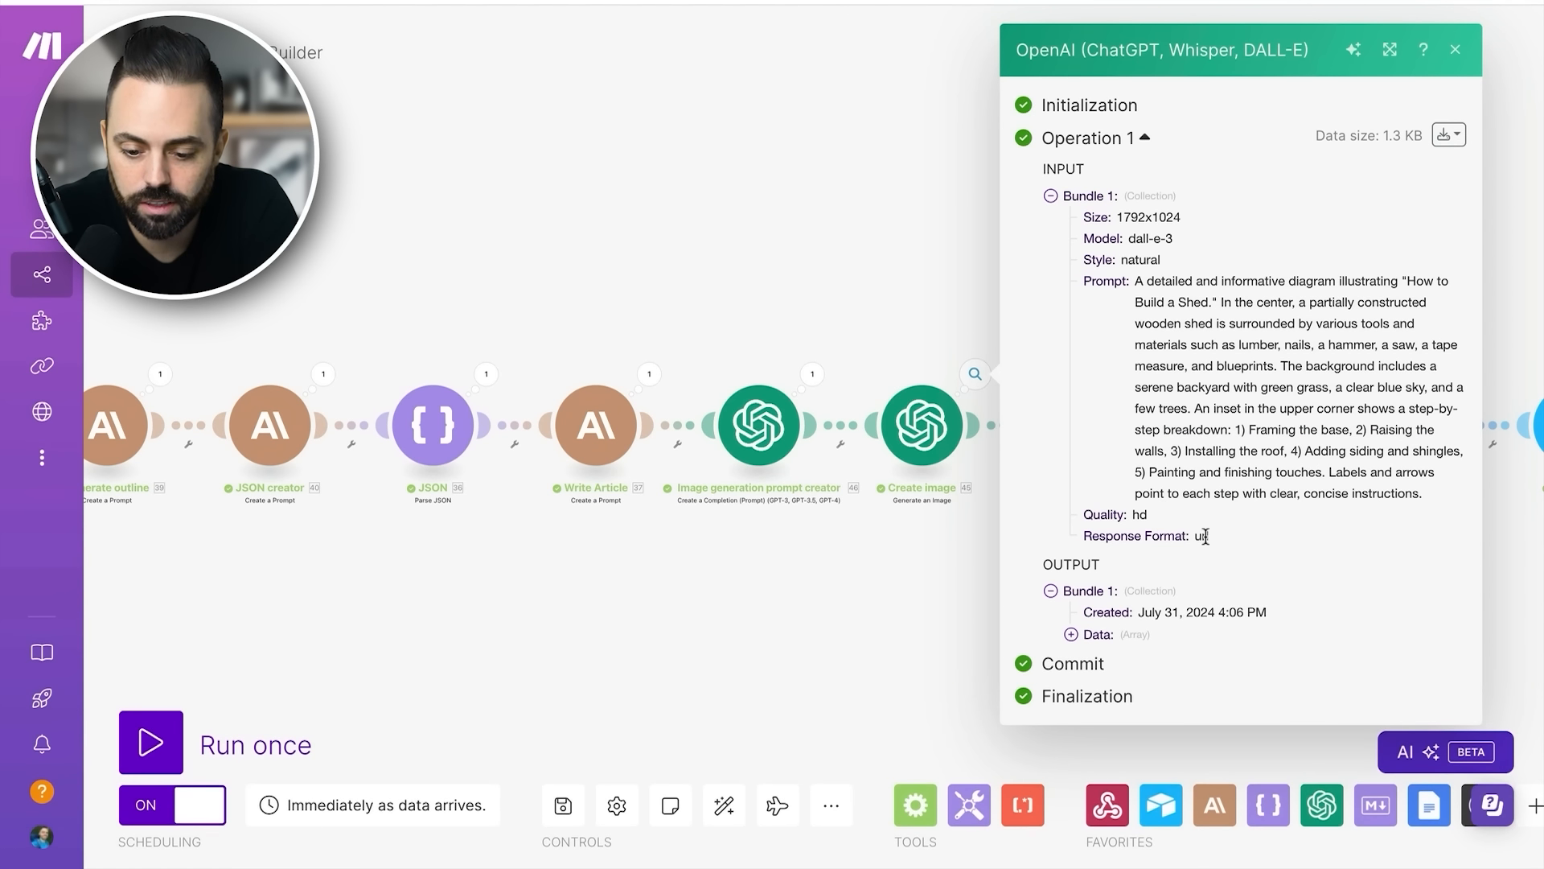
pyautogui.click(900, 599)
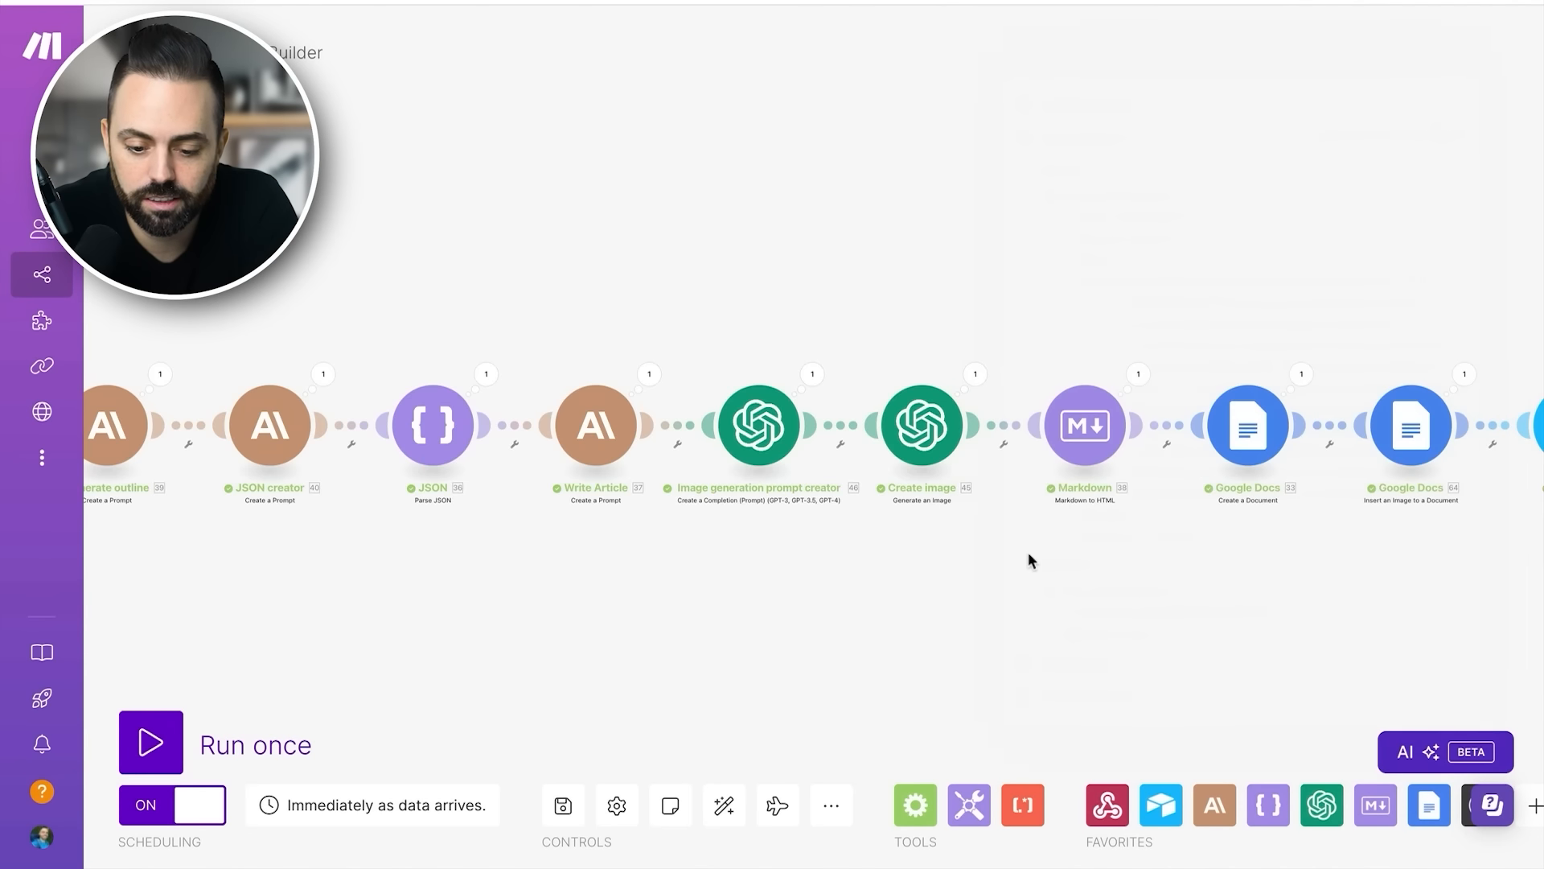
pyautogui.hscroll(2, 1024, 551)
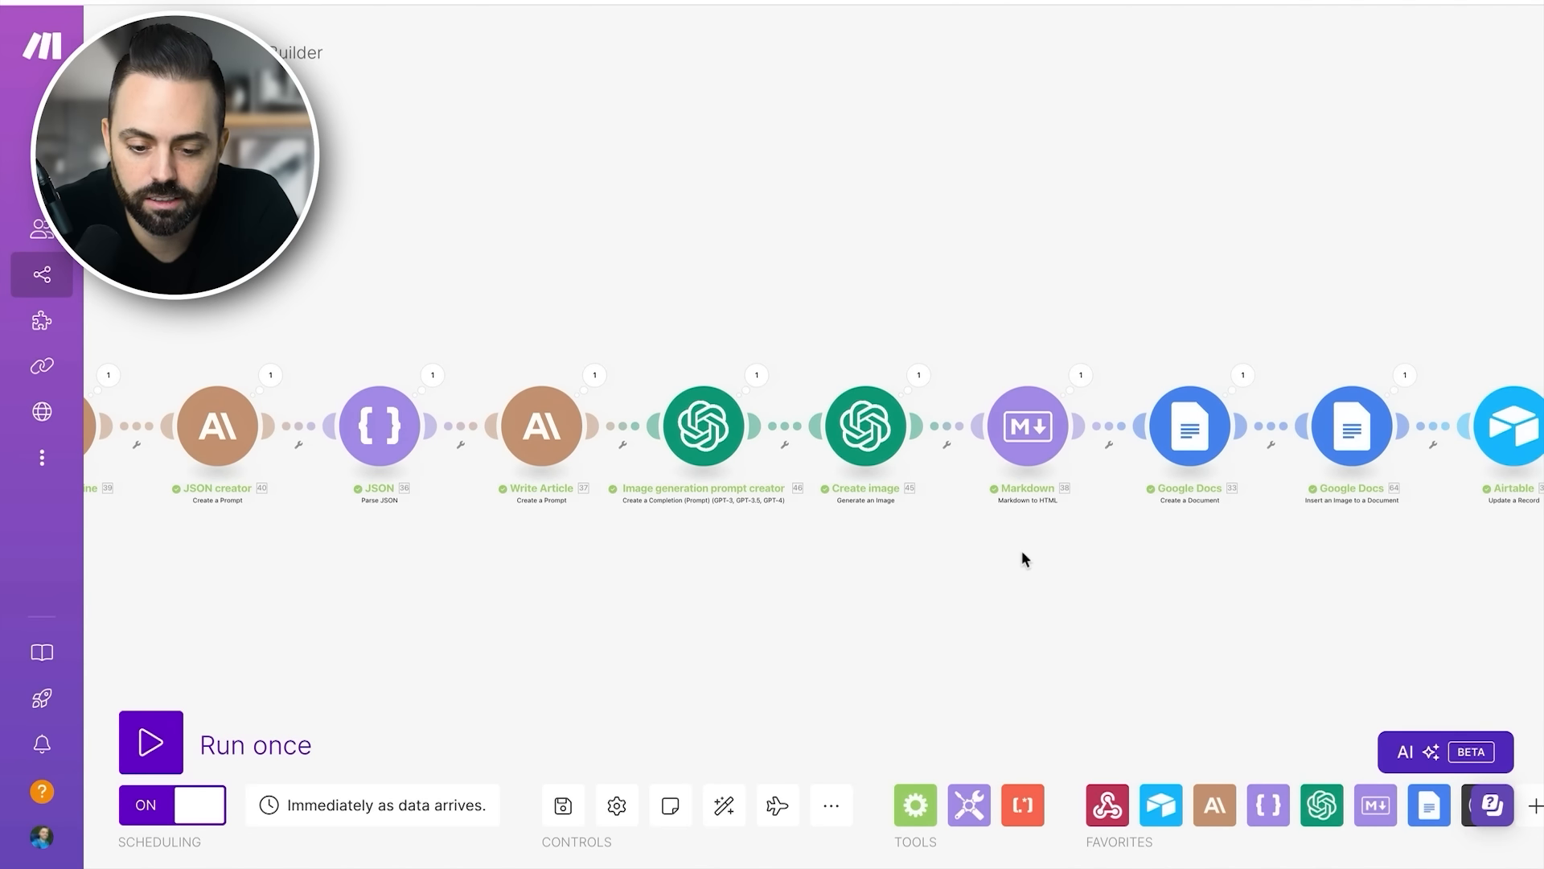
pyautogui.click(917, 376)
pyautogui.click(886, 337)
# - Review the Markdown module's template, compare its SEO title, meta description, introduction and conclusion mappings with the Parse JSON fields, and confirm the settings
pyautogui.hscroll(3, 1062, 448)
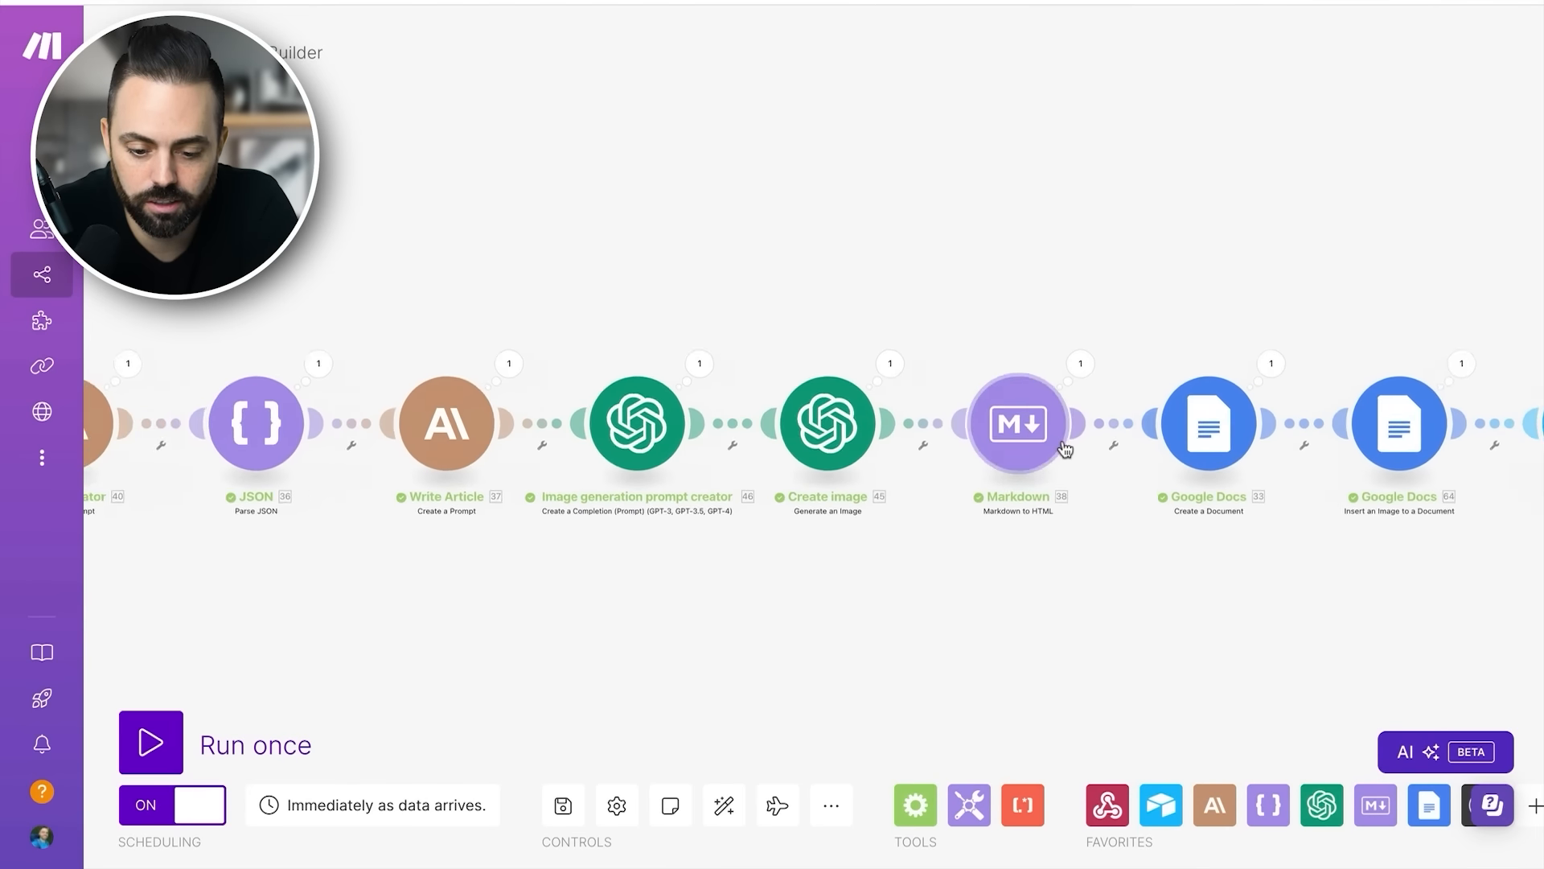
pyautogui.scroll(2, 1061, 448)
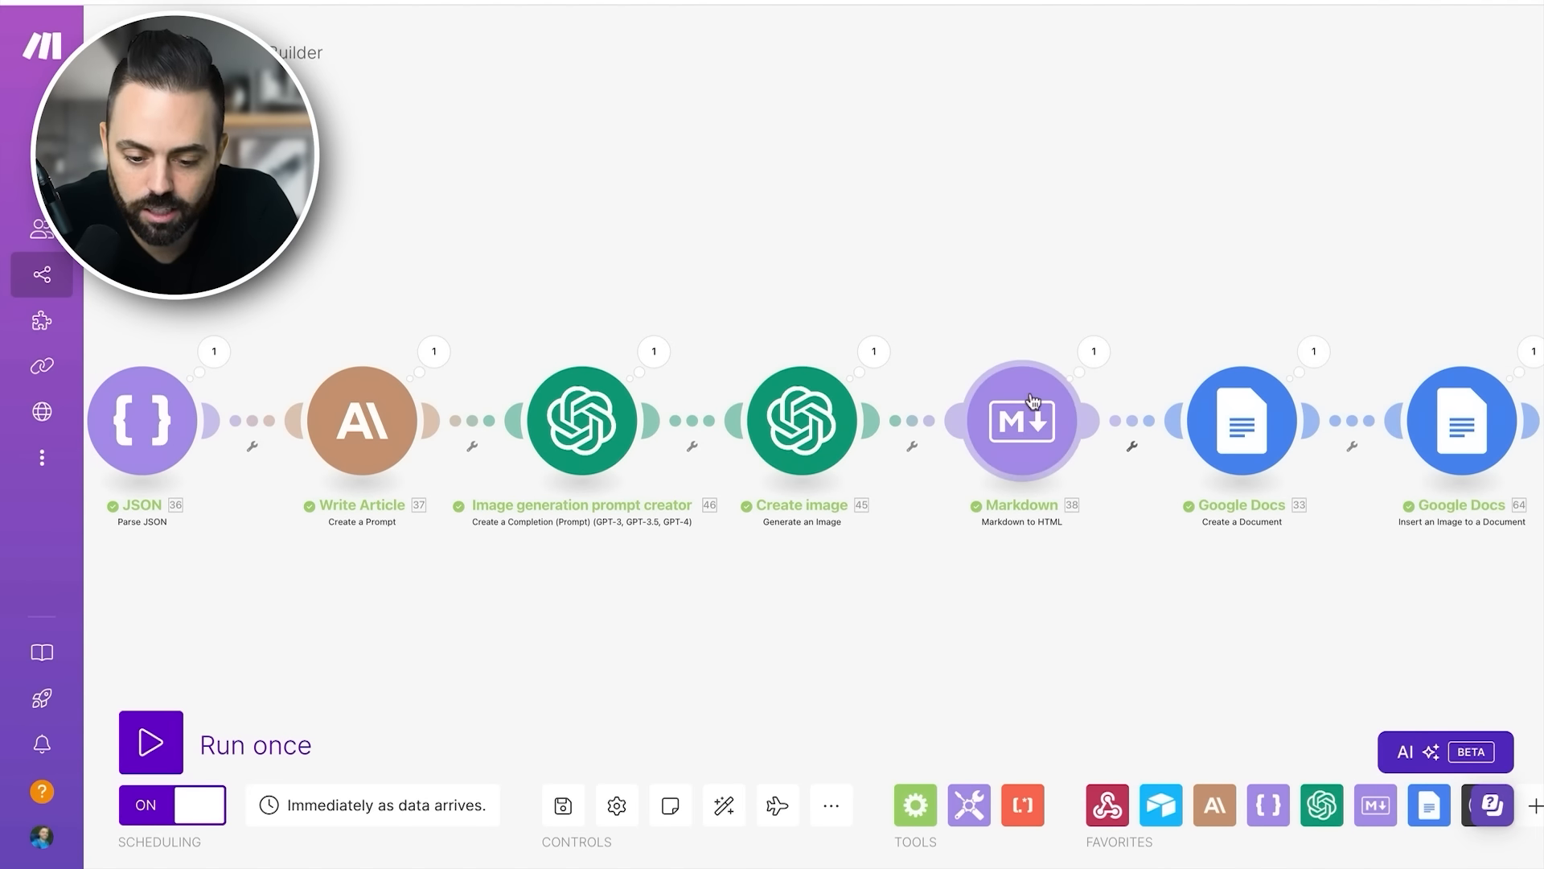
pyautogui.click(1034, 426)
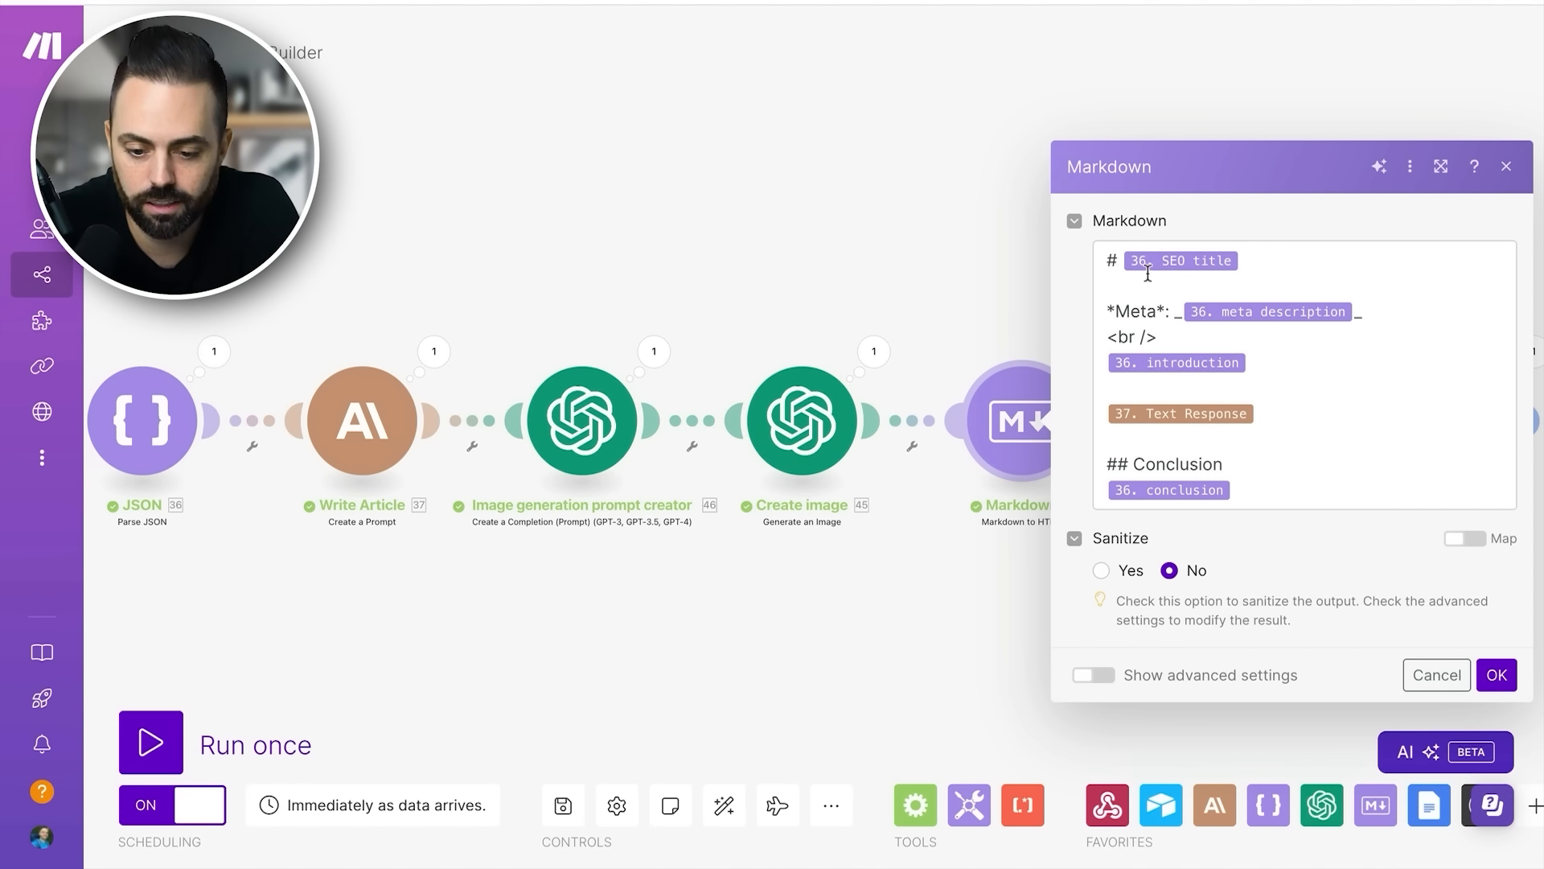
pyautogui.click(1012, 323)
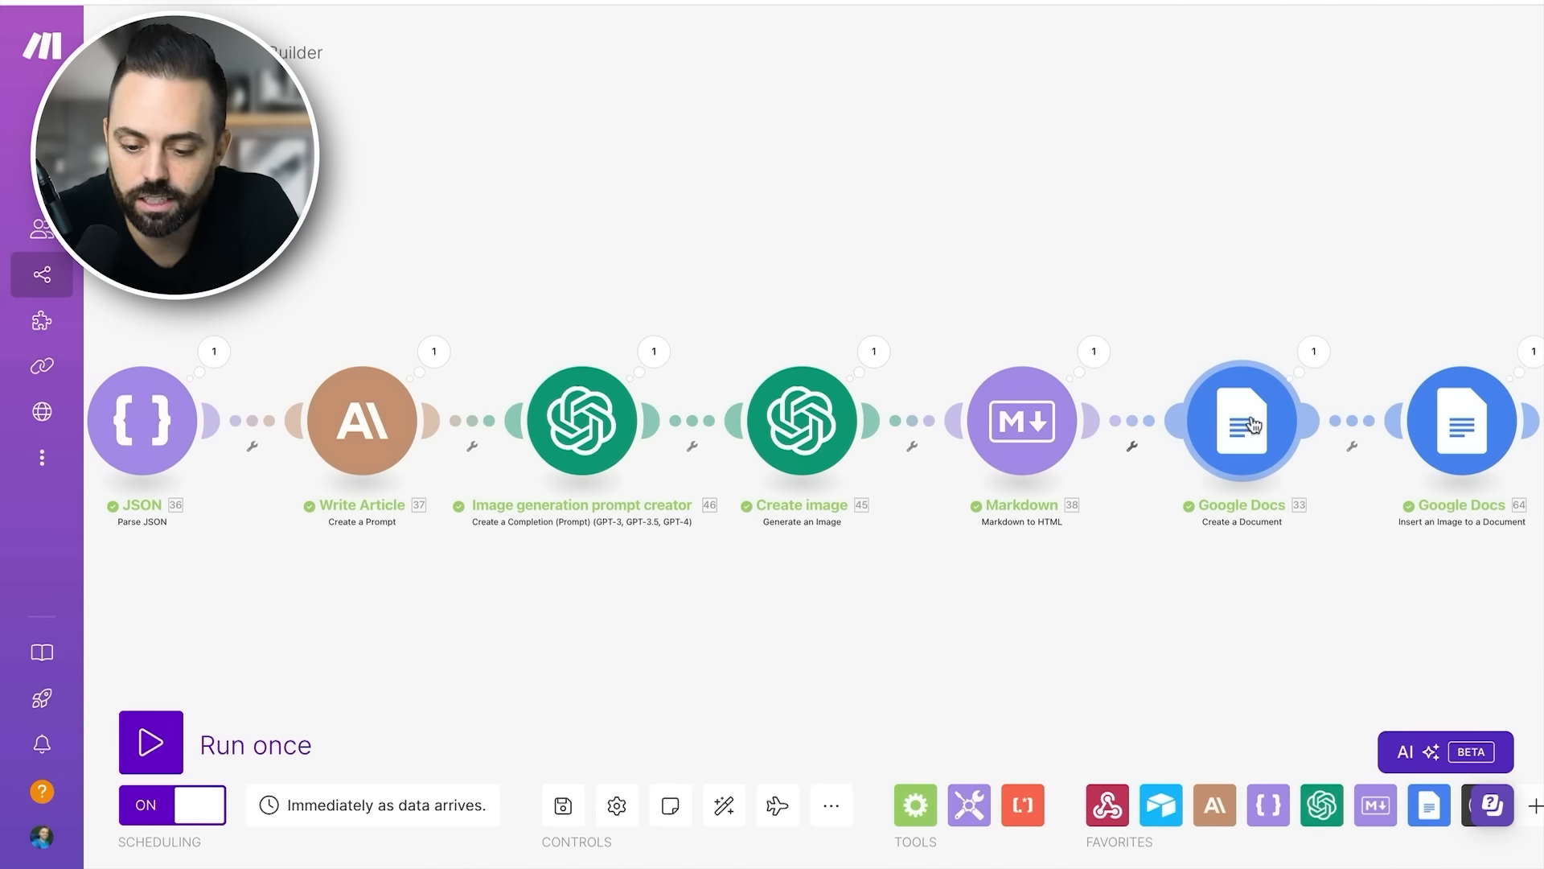
pyautogui.click(1050, 440)
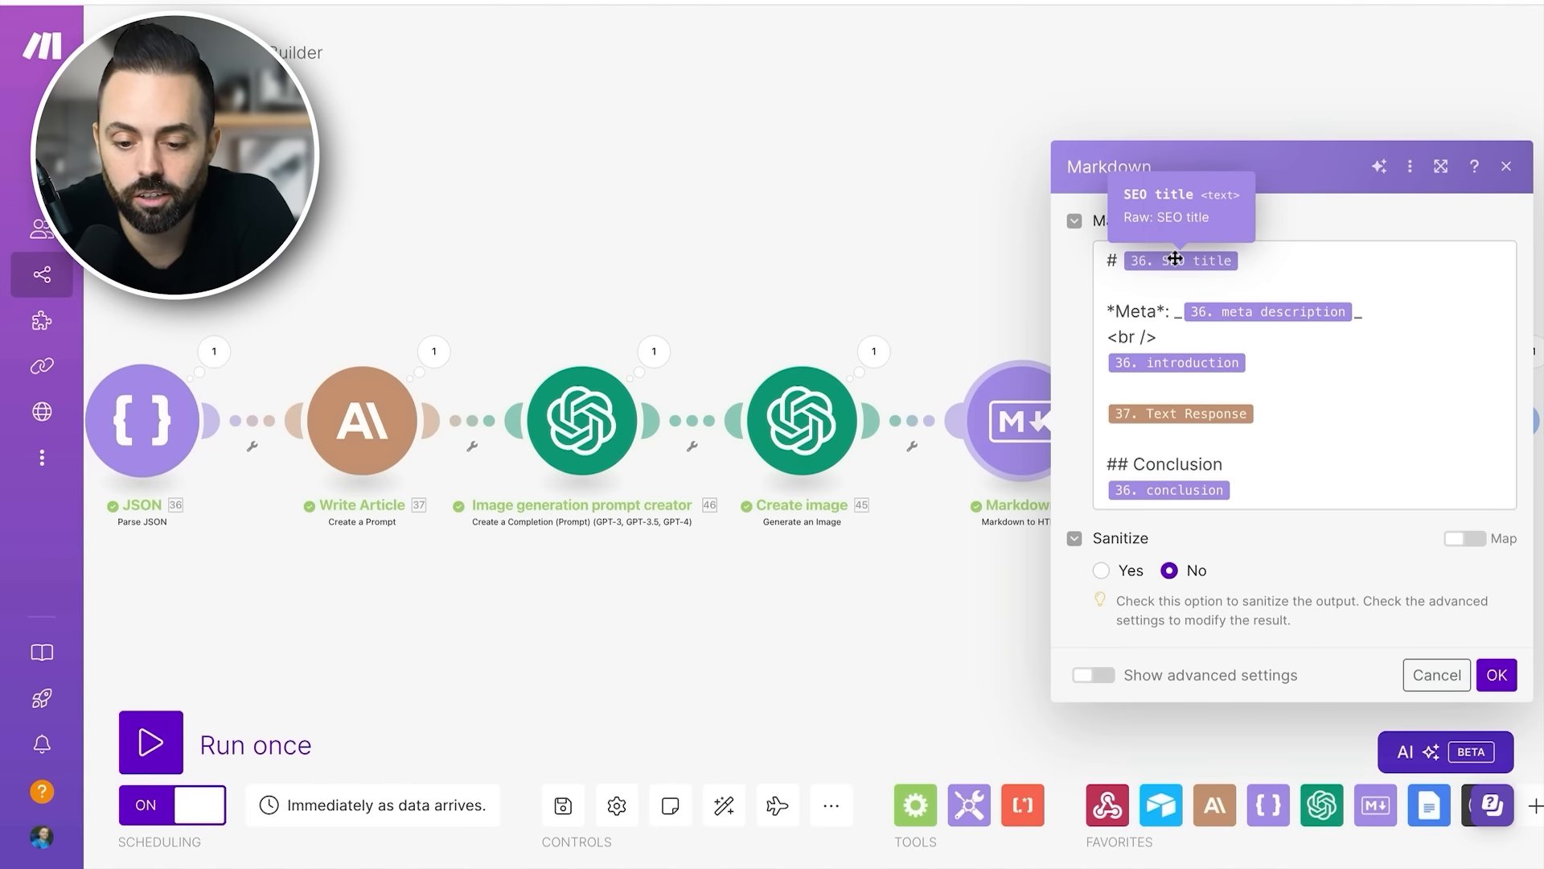
pyautogui.click(1174, 258)
pyautogui.scroll(-10, 974, 390)
pyautogui.scroll(4, 972, 388)
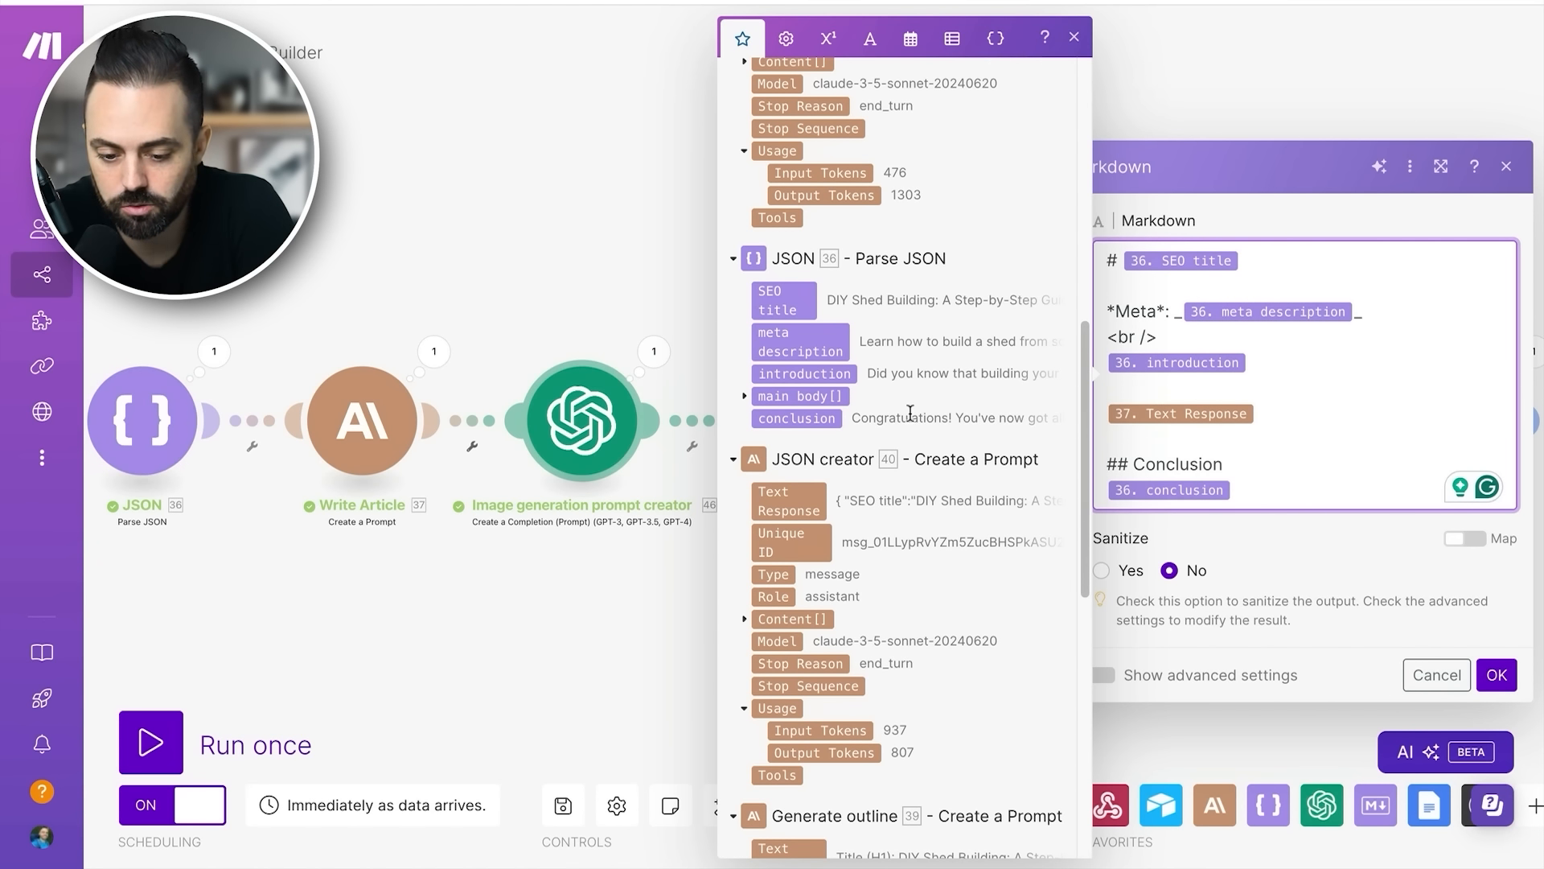
pyautogui.click(1097, 283)
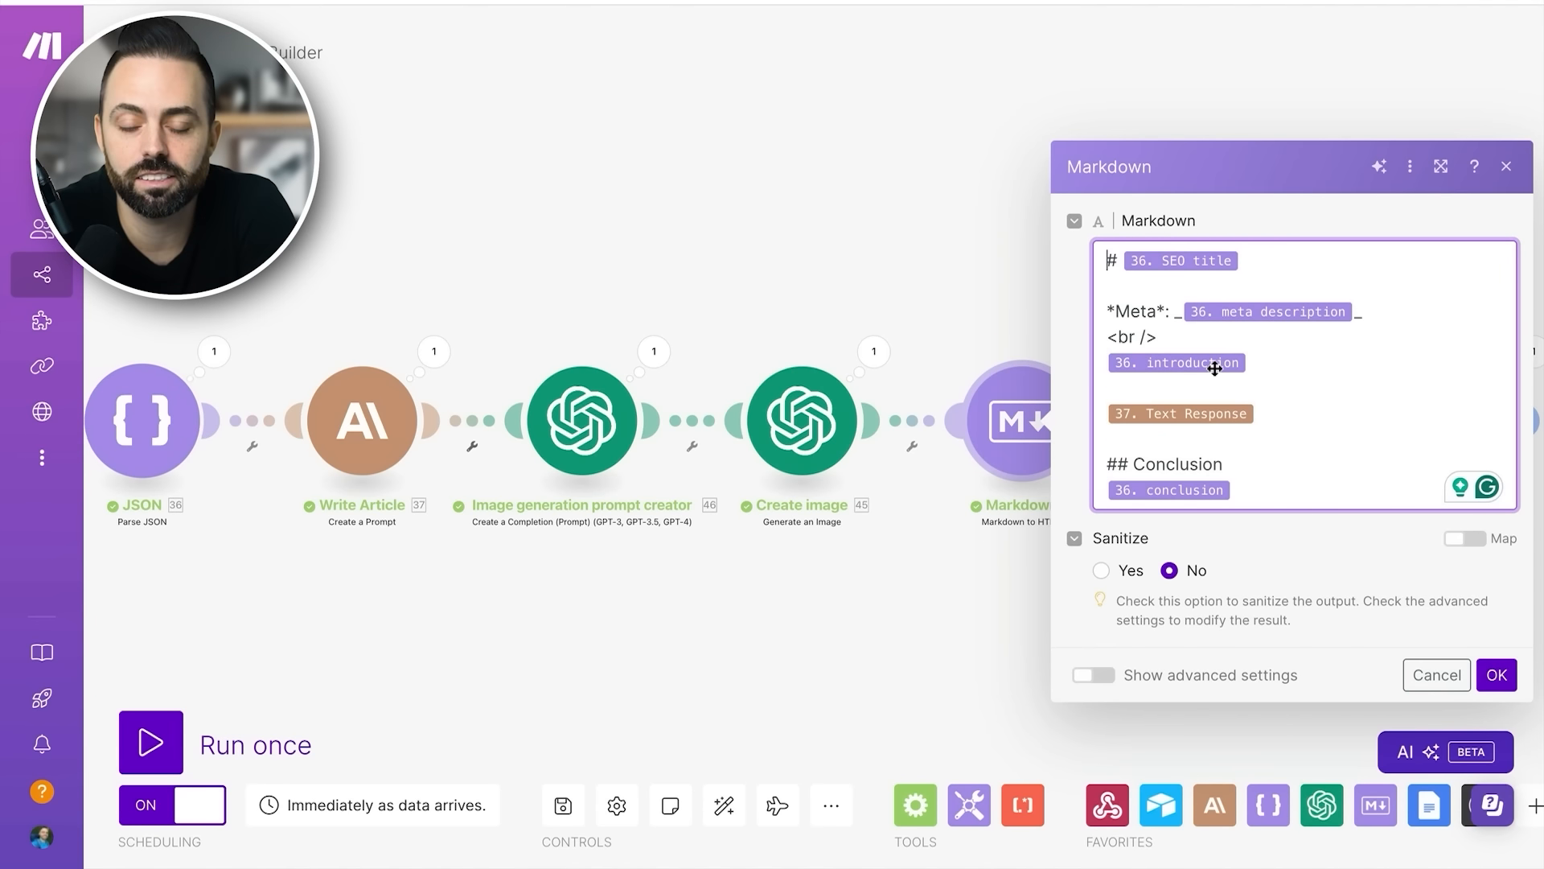
pyautogui.click(1497, 674)
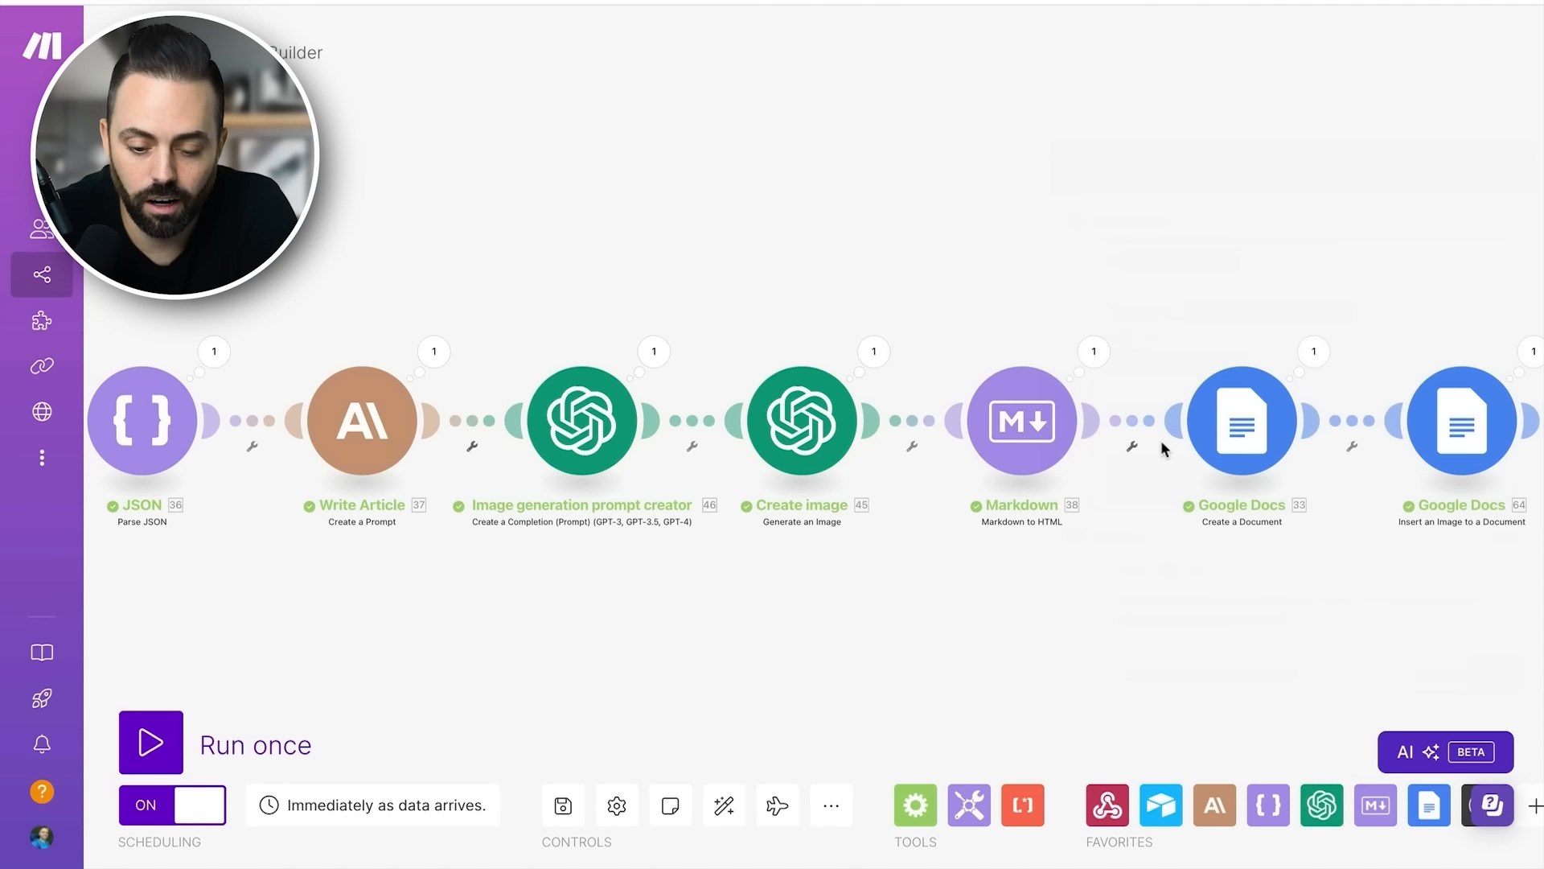
pyautogui.click(1093, 444)
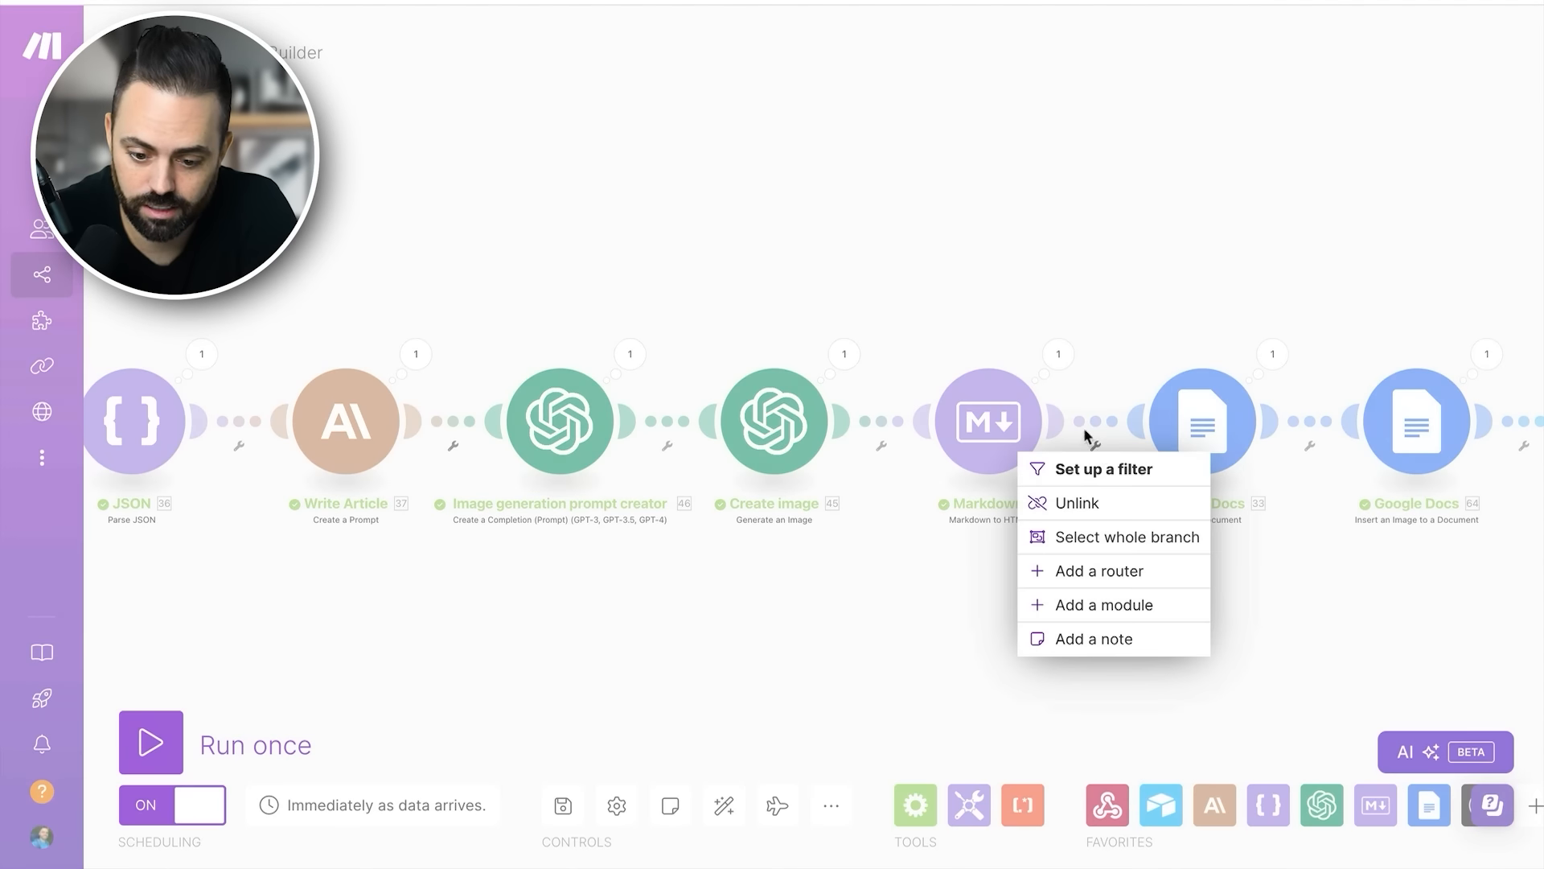
pyautogui.click(1080, 386)
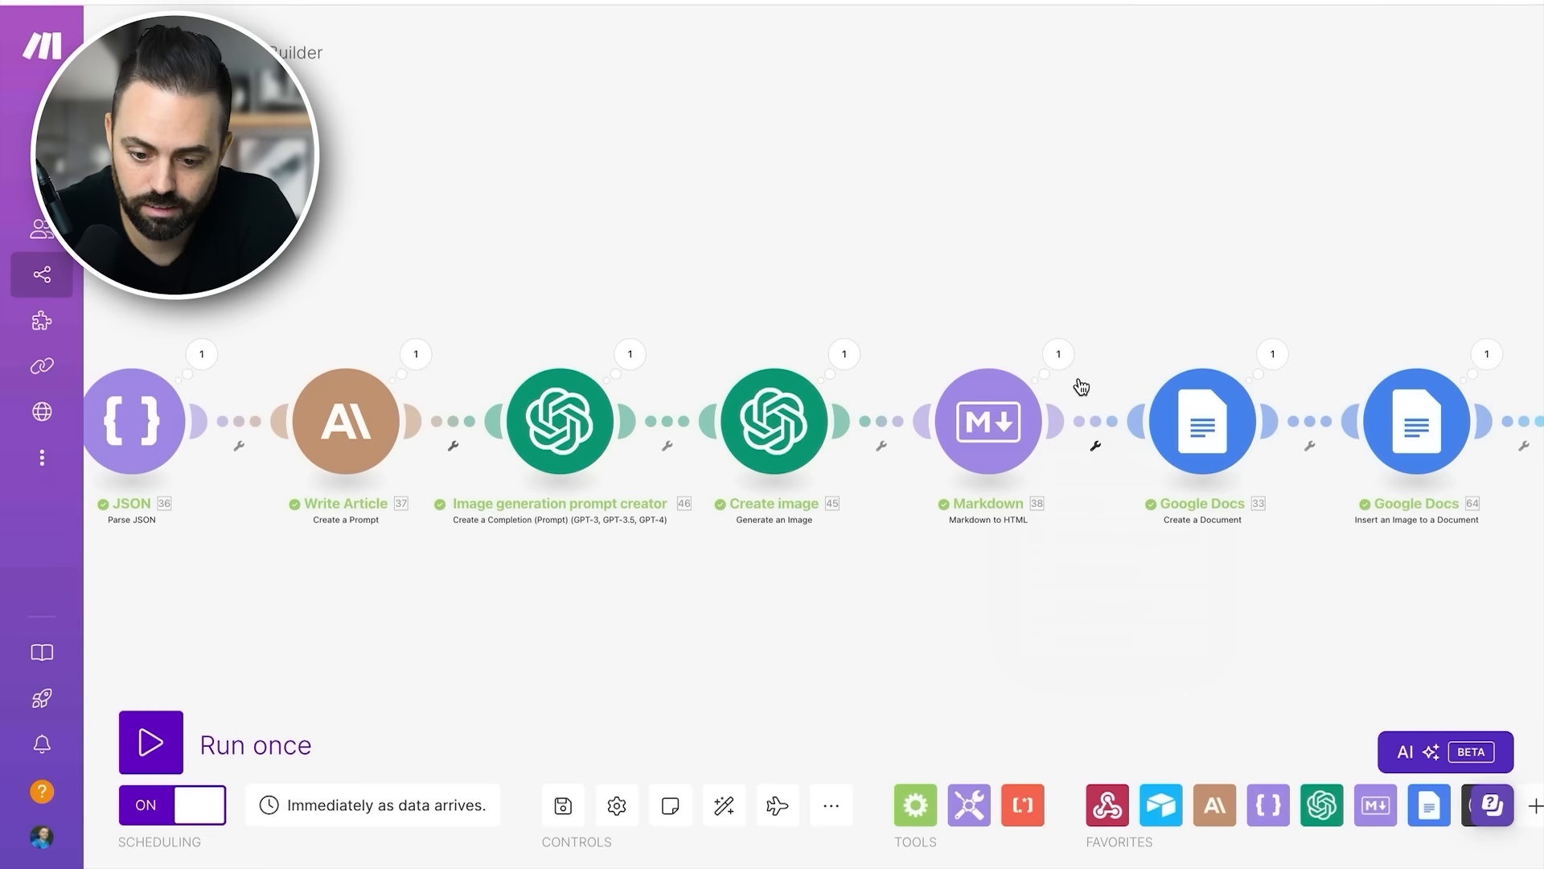
pyautogui.click(1097, 449)
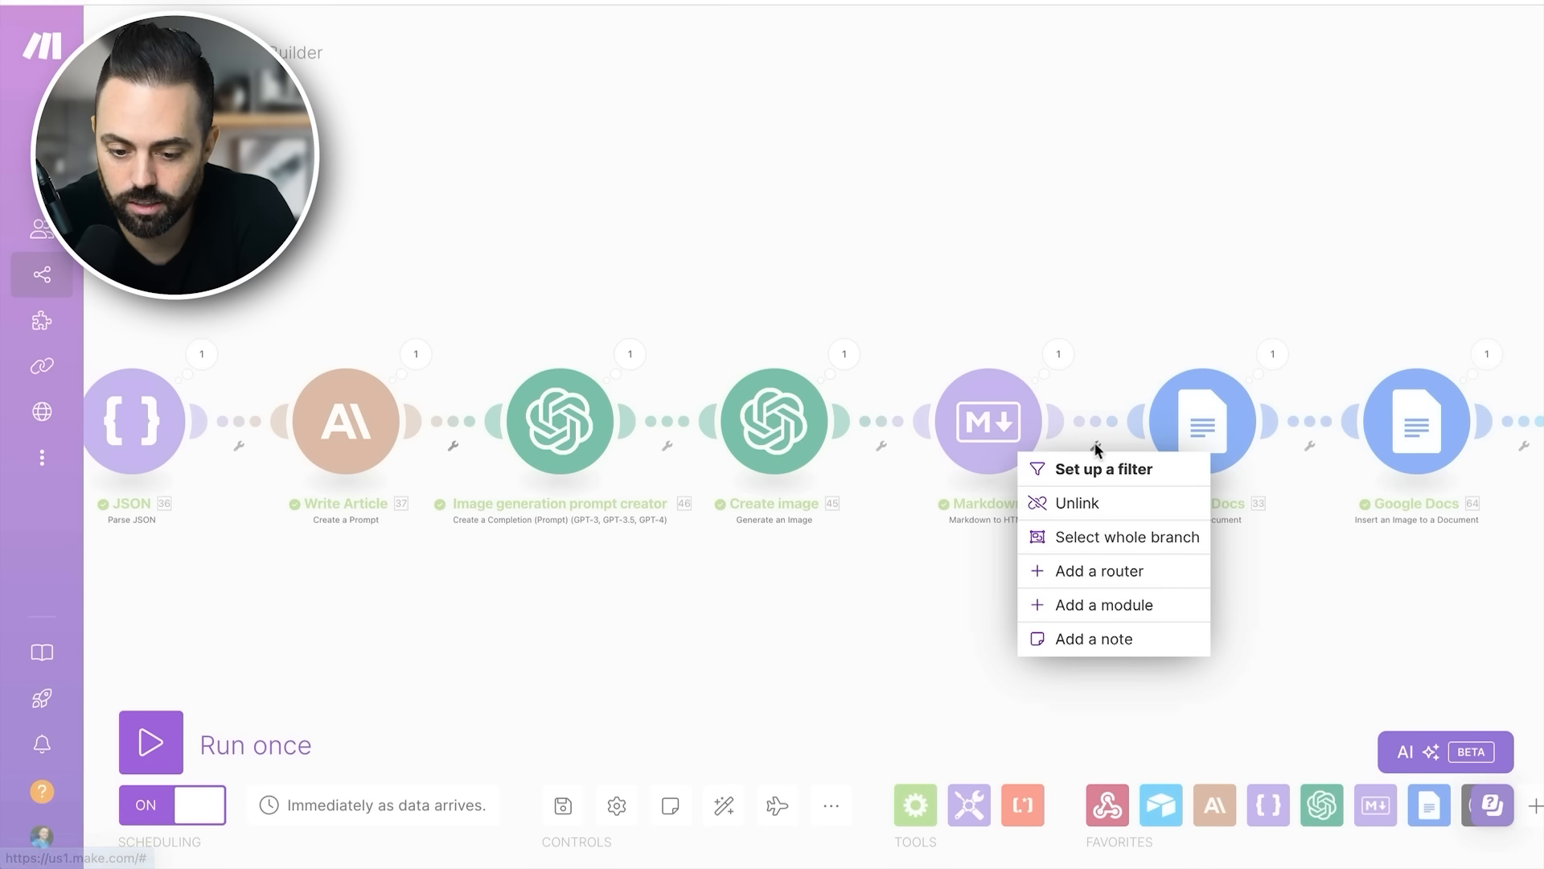
pyautogui.click(1333, 606)
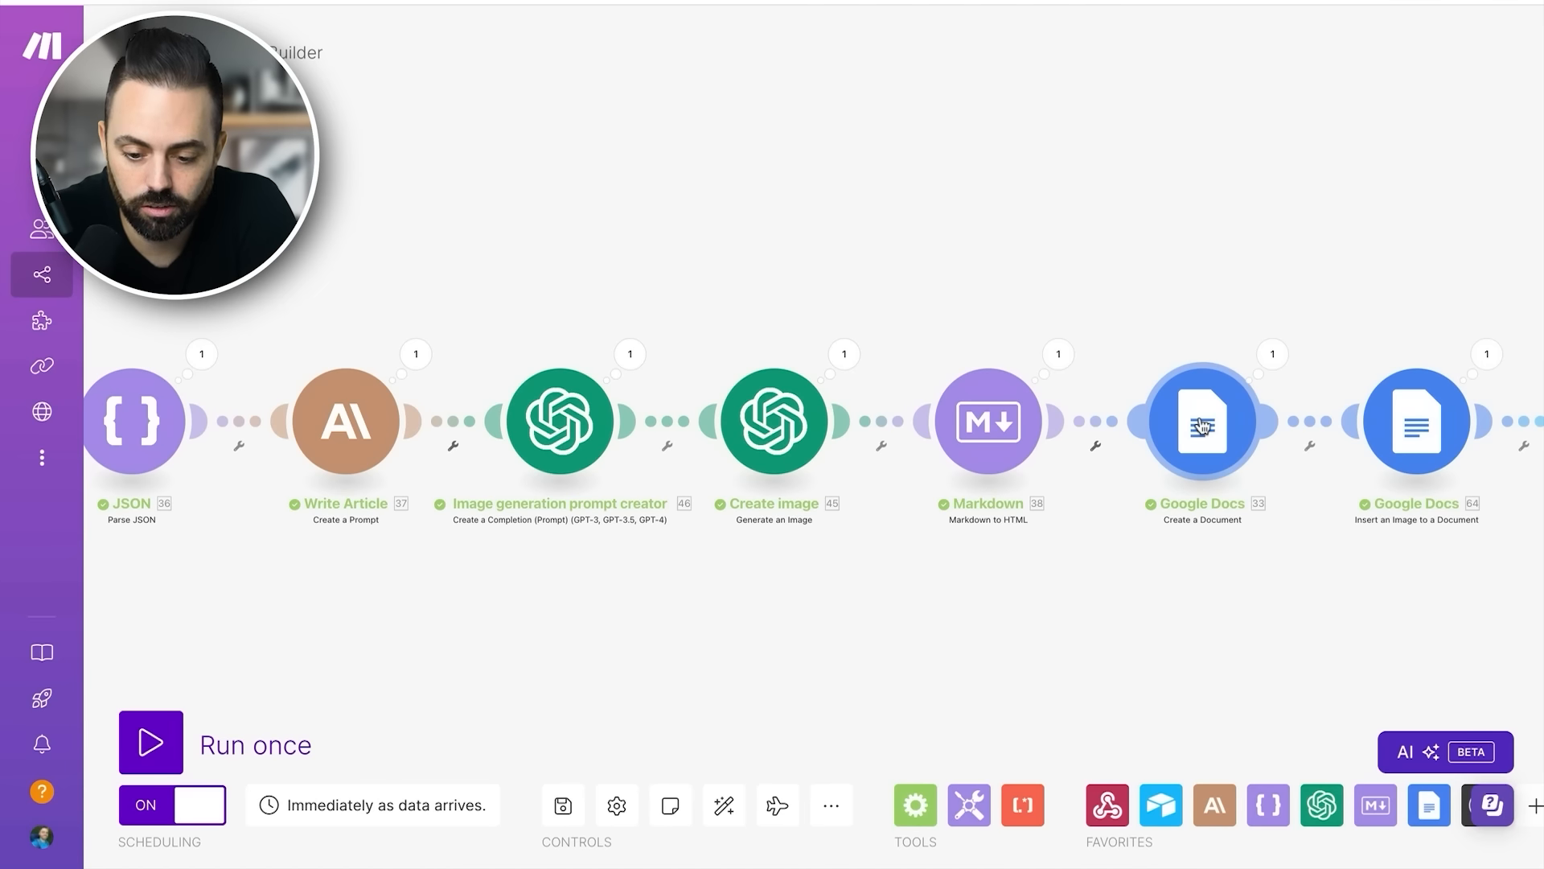
# - Review the Google Docs Create a Document module's name and HTML content mappings and its drive and folder location, then close it
pyautogui.moveTo(1201, 423); pyautogui.dragTo(663, 435)
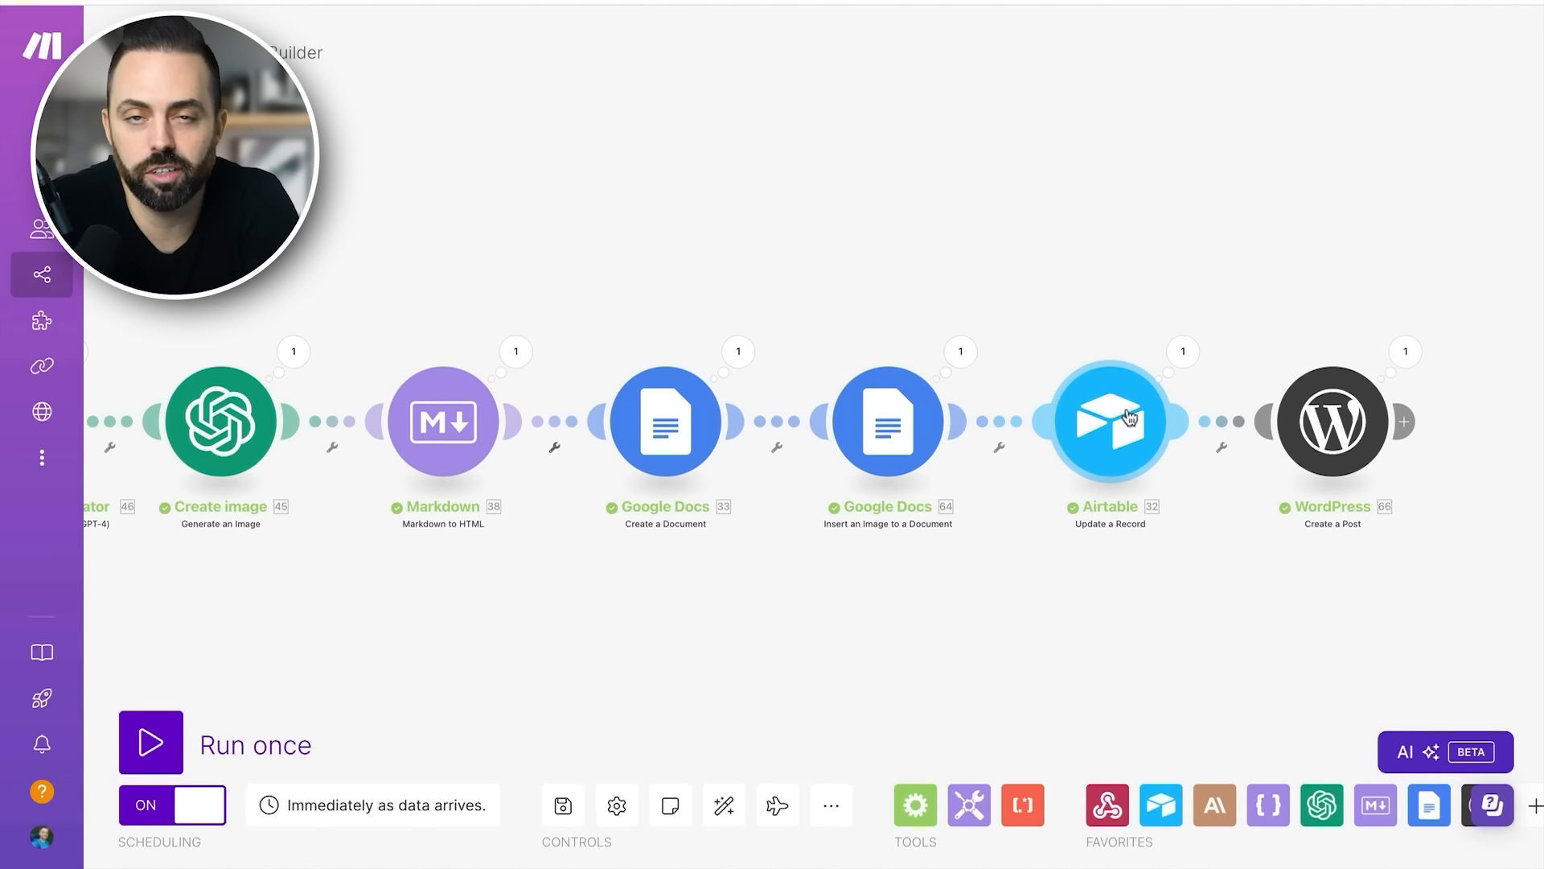
pyautogui.click(696, 434)
pyautogui.scroll(-1, 925, 362)
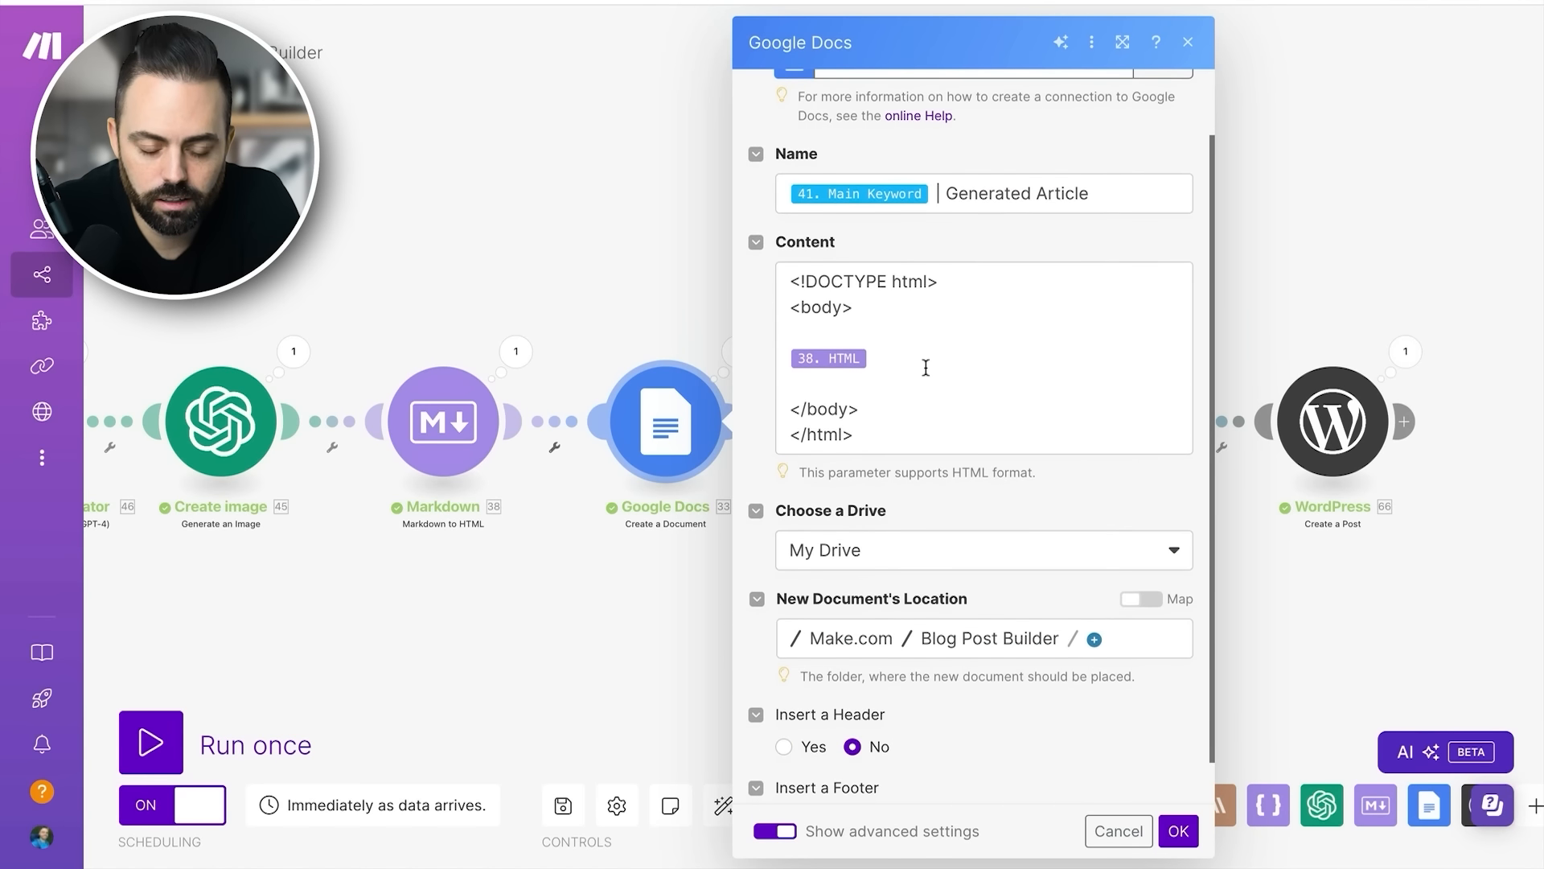
pyautogui.scroll(-1, 925, 368)
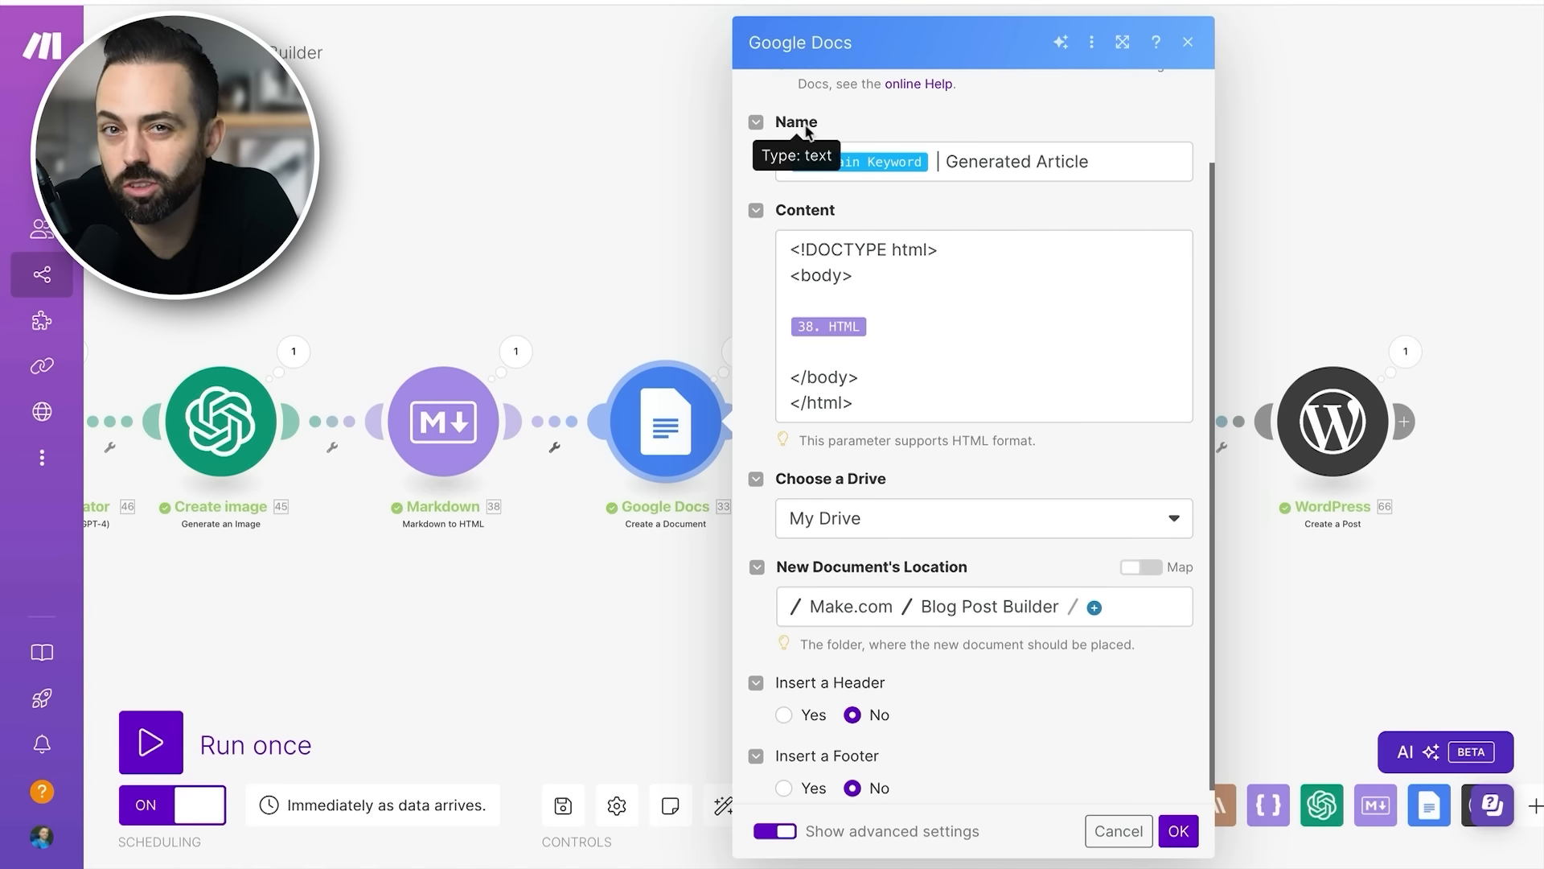
pyautogui.click(864, 161)
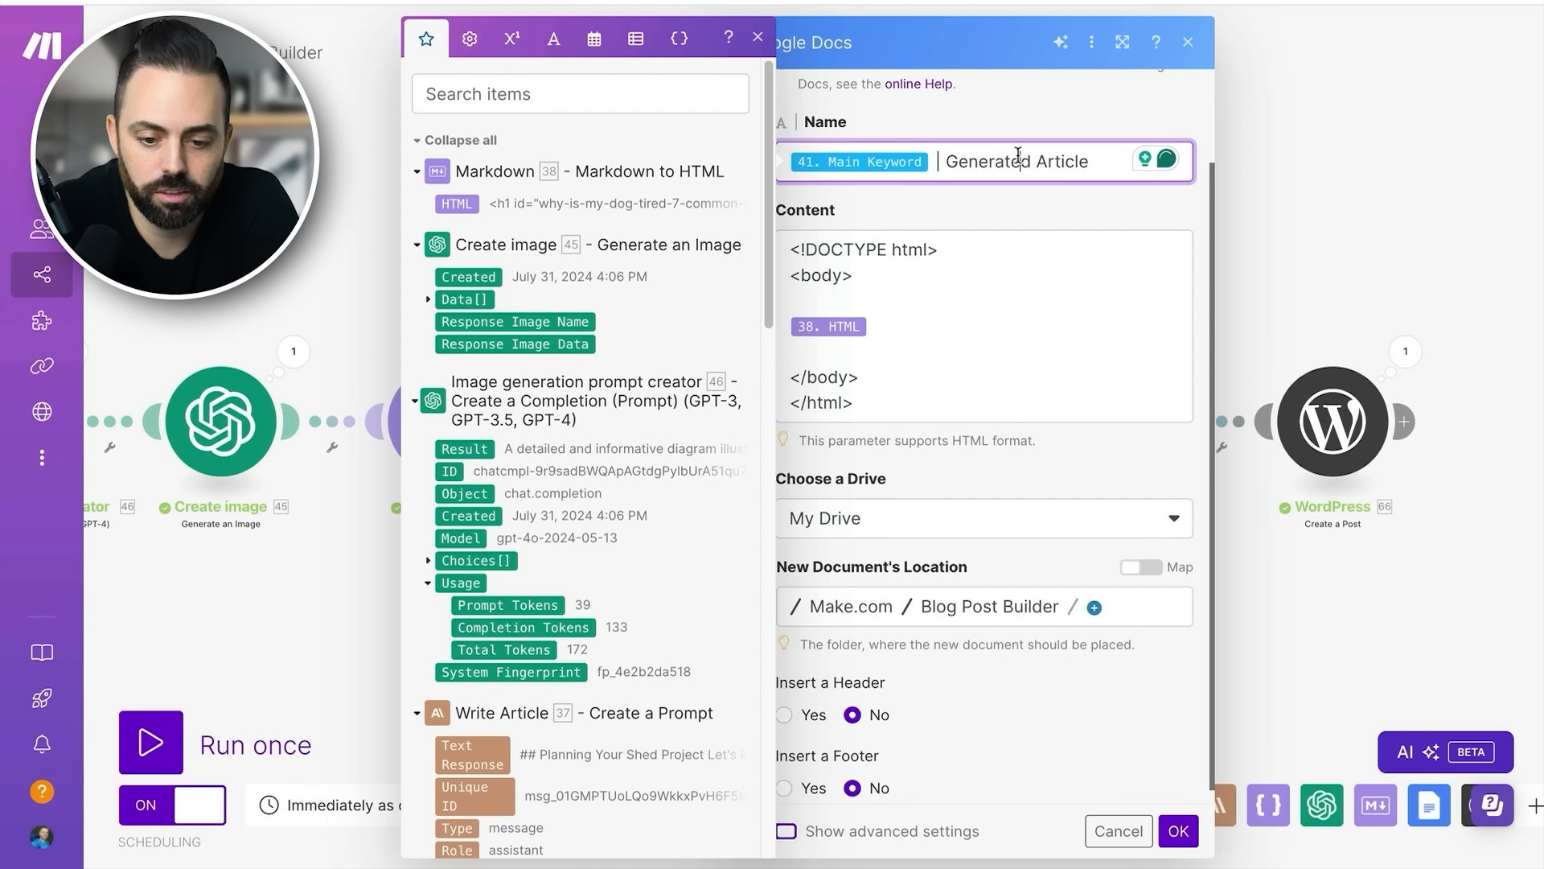
pyautogui.click(991, 269)
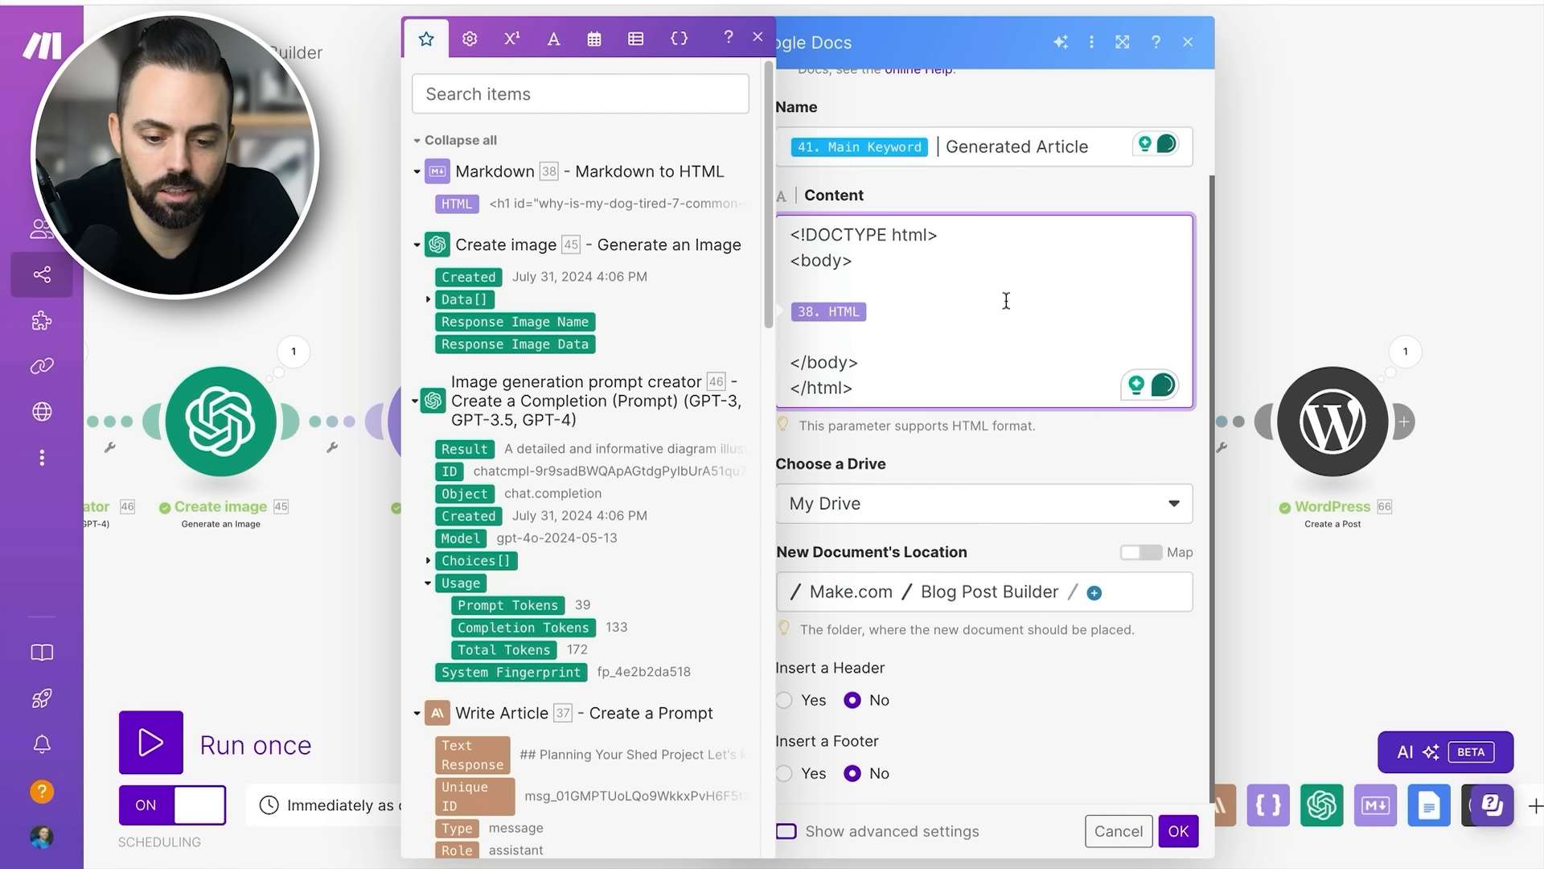
pyautogui.click(922, 190)
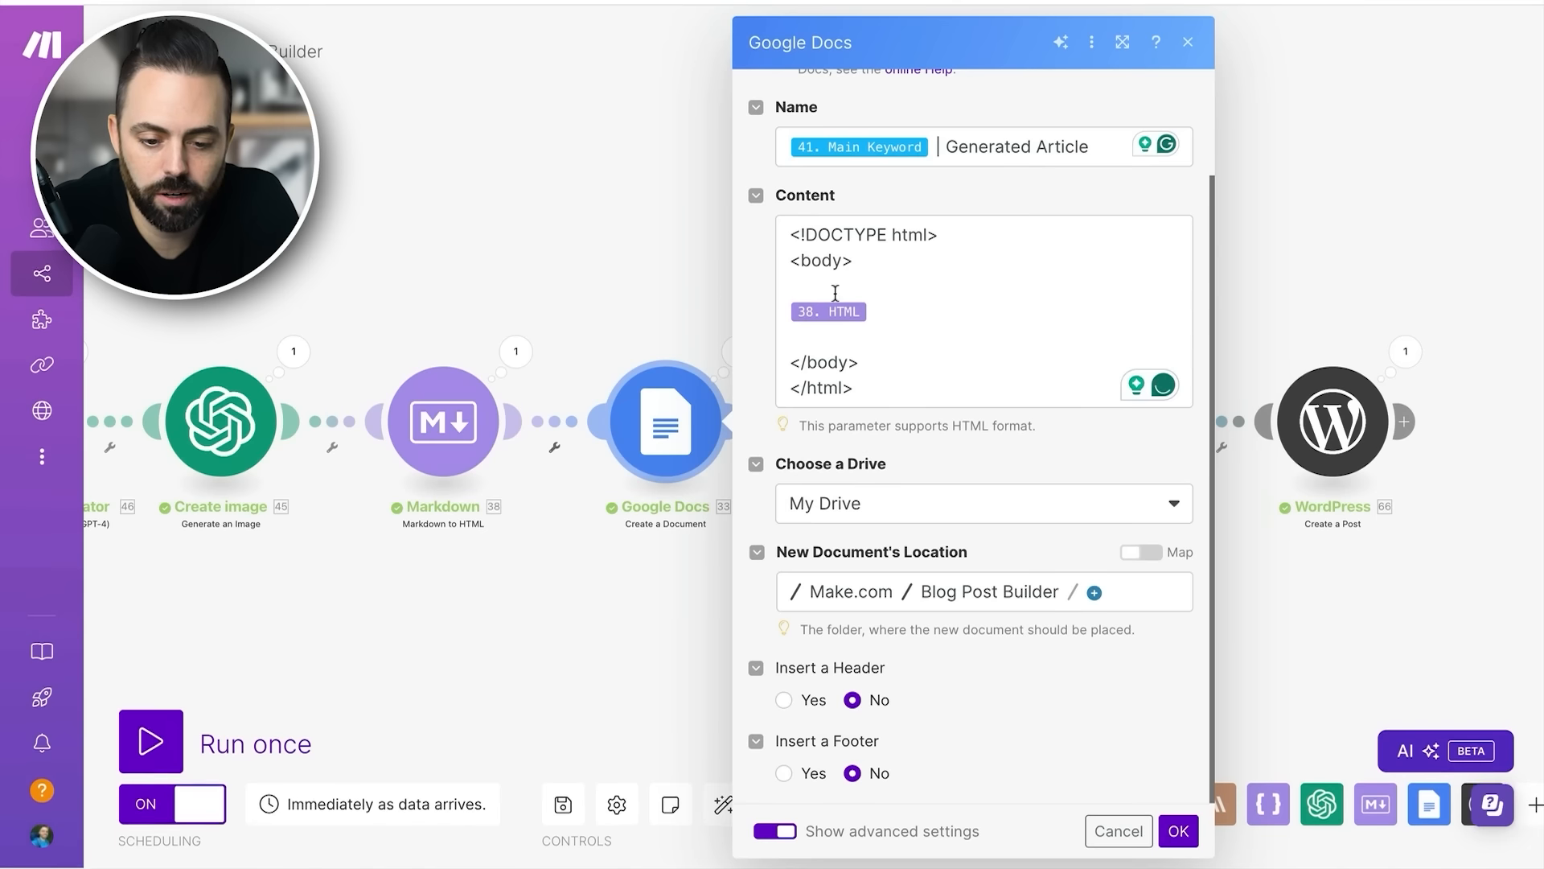
pyautogui.click(851, 312)
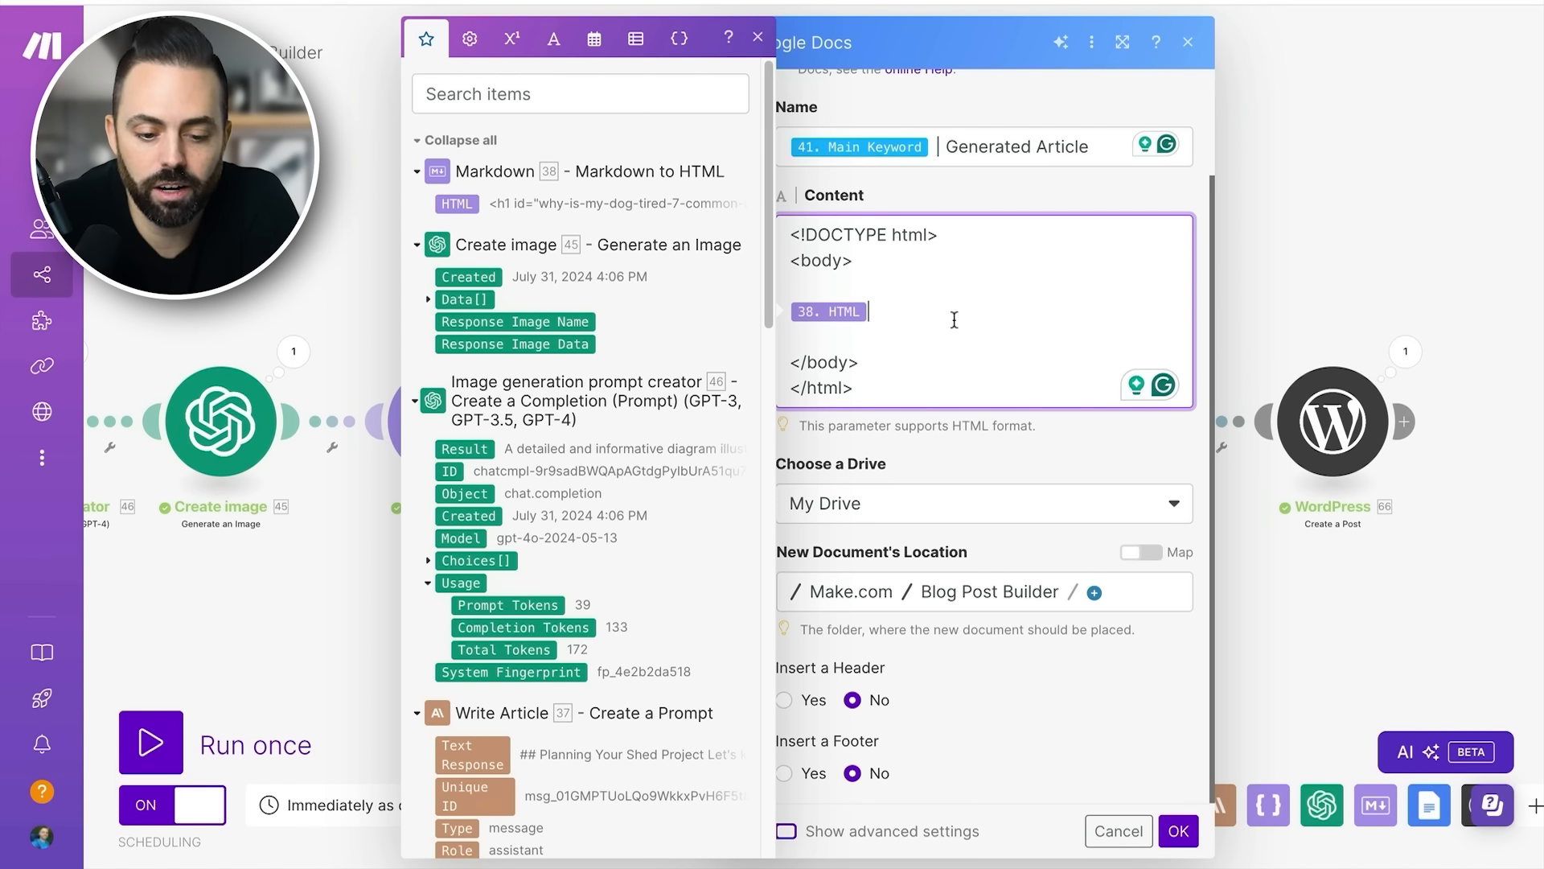
pyautogui.click(294, 352)
pyautogui.click(872, 342)
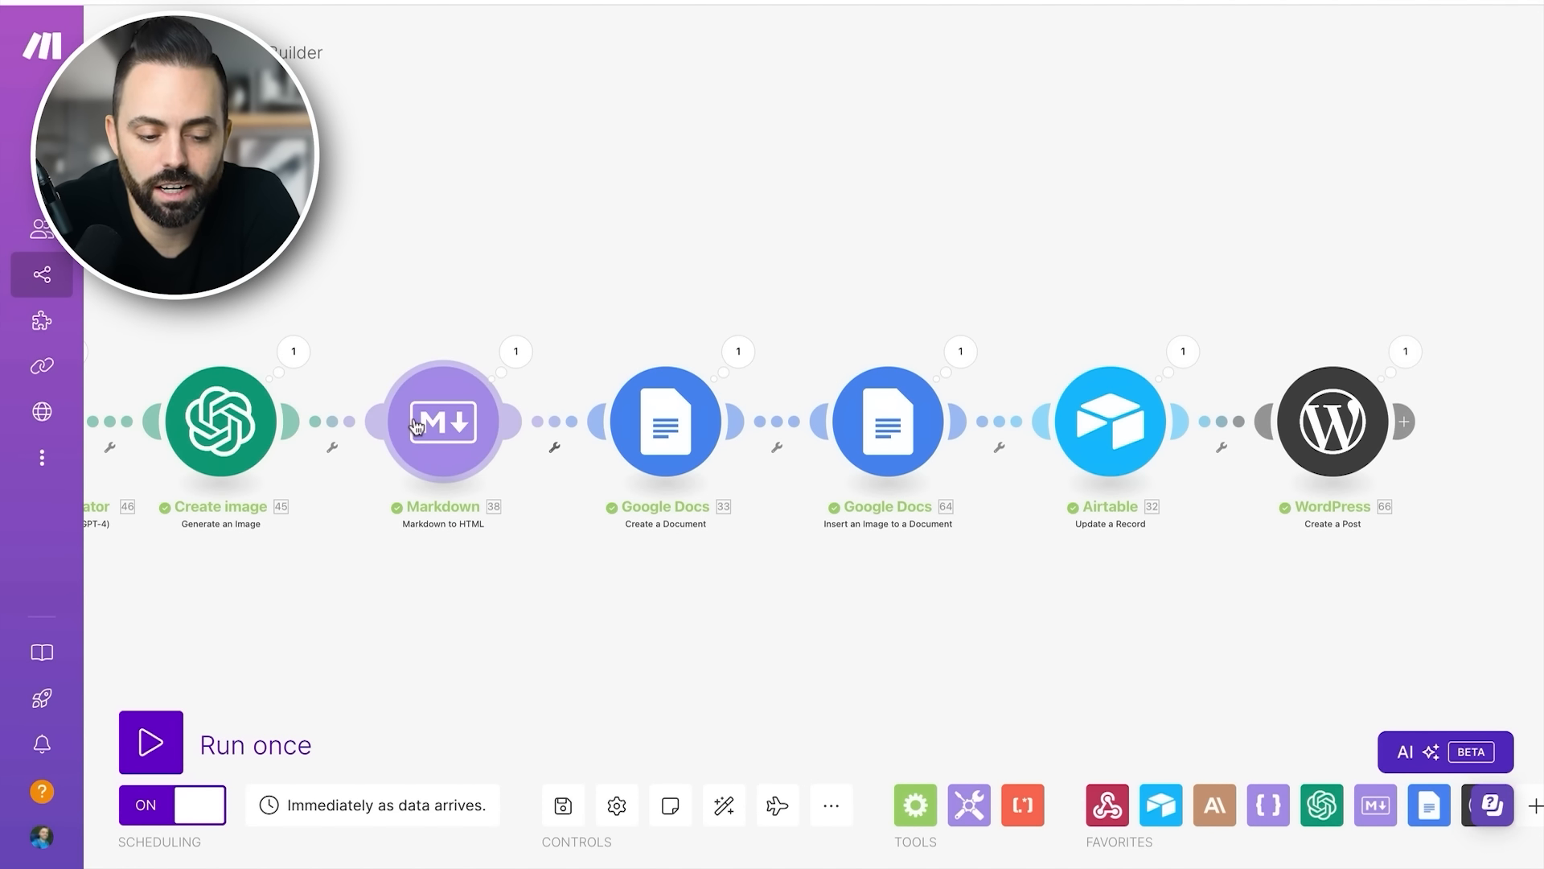
# - Glance at the Insert an Image to a Document settings, then recheck the Create a Document module's content template and close it
pyautogui.click(856, 423)
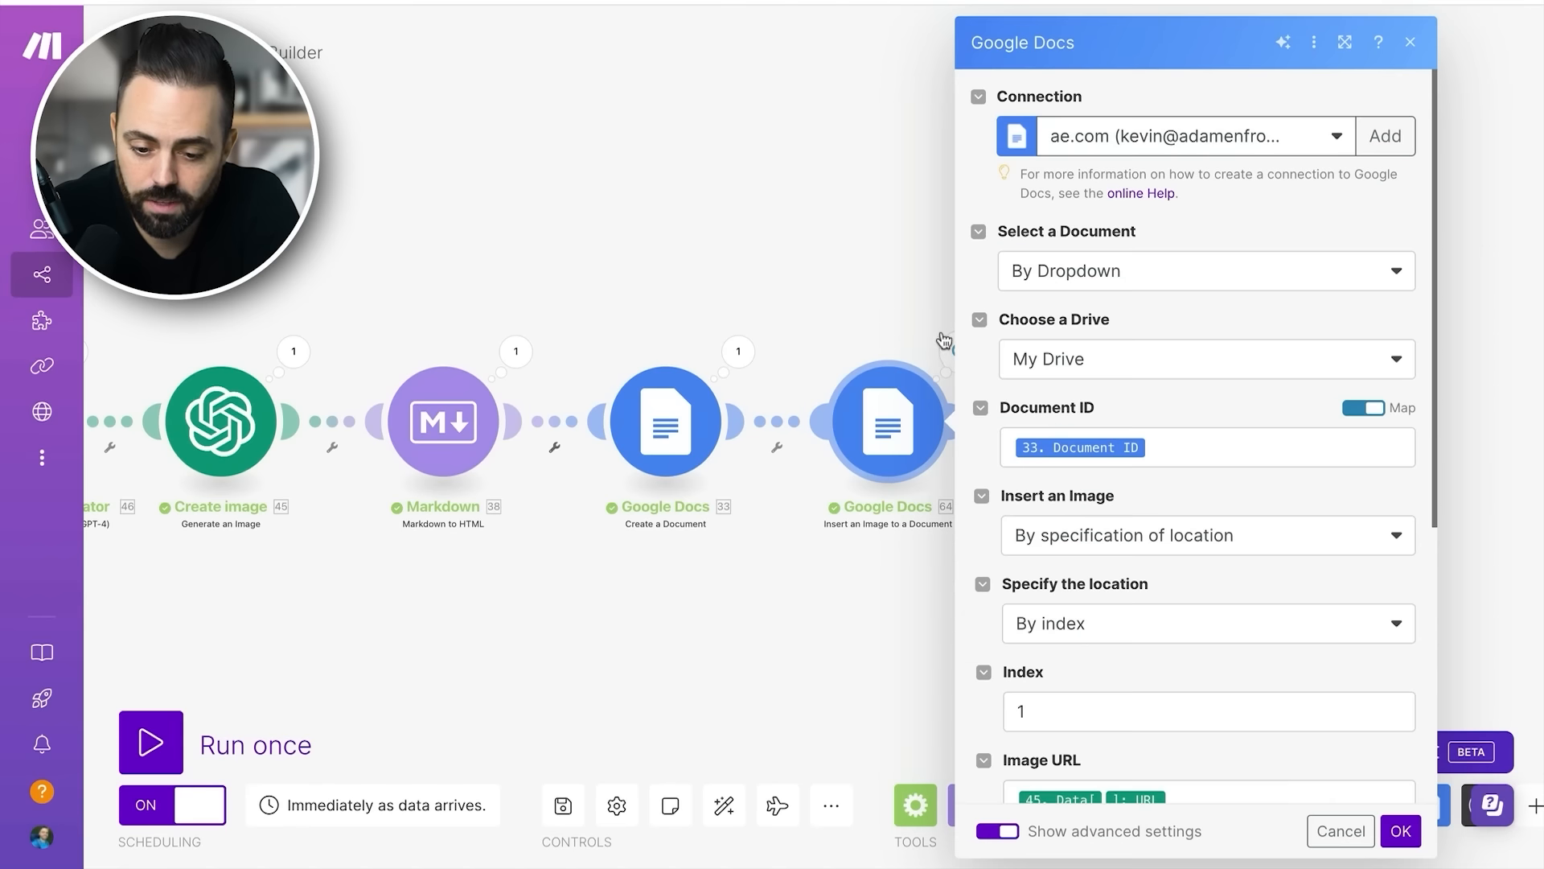
pyautogui.click(673, 405)
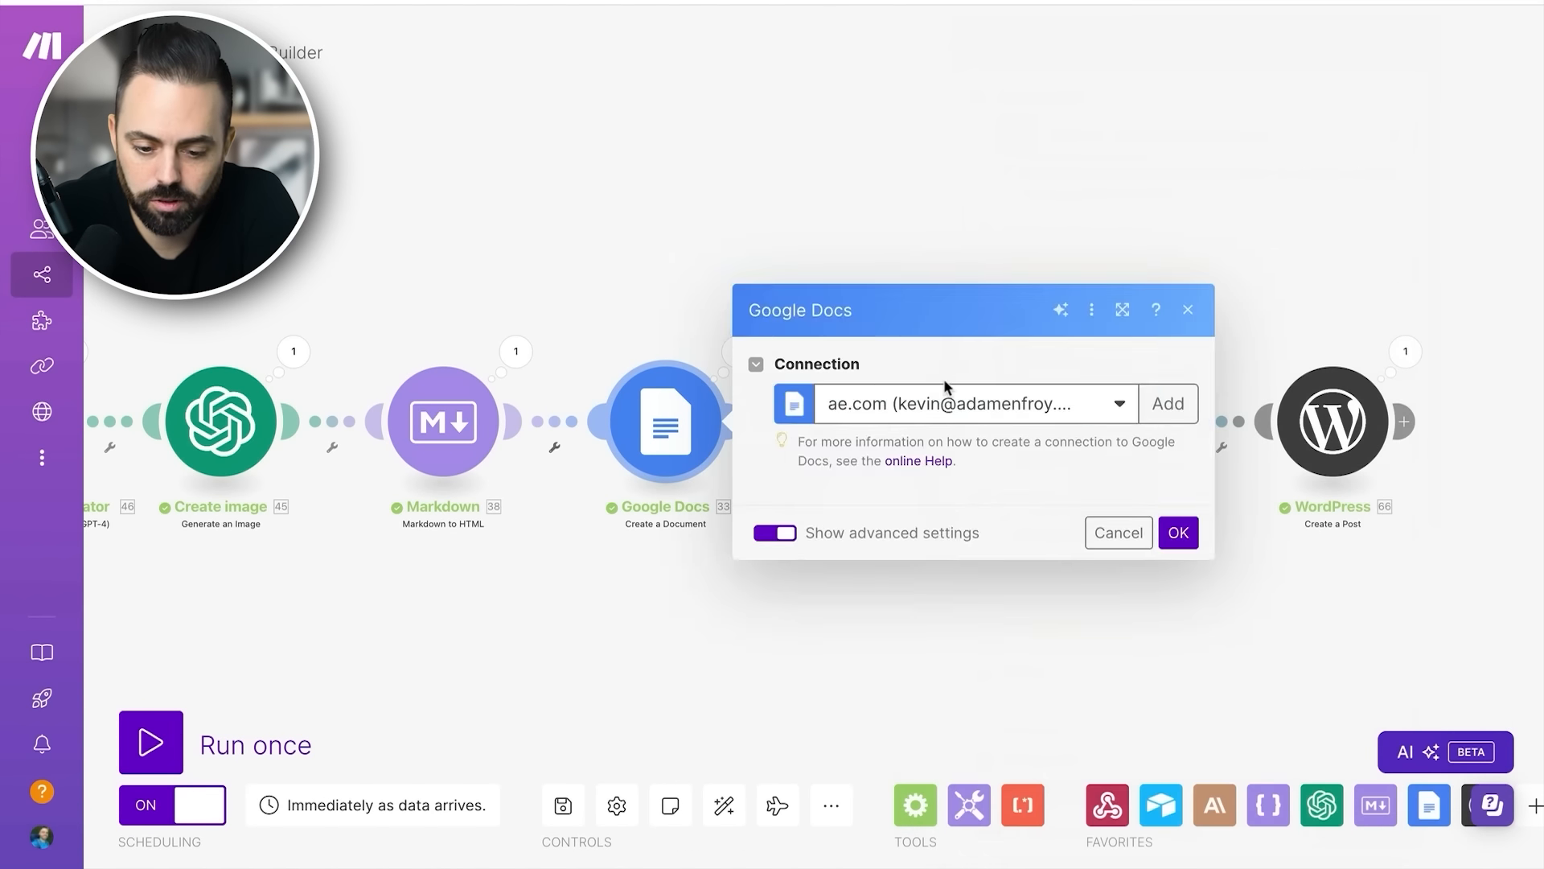
pyautogui.scroll(-3, 937, 418)
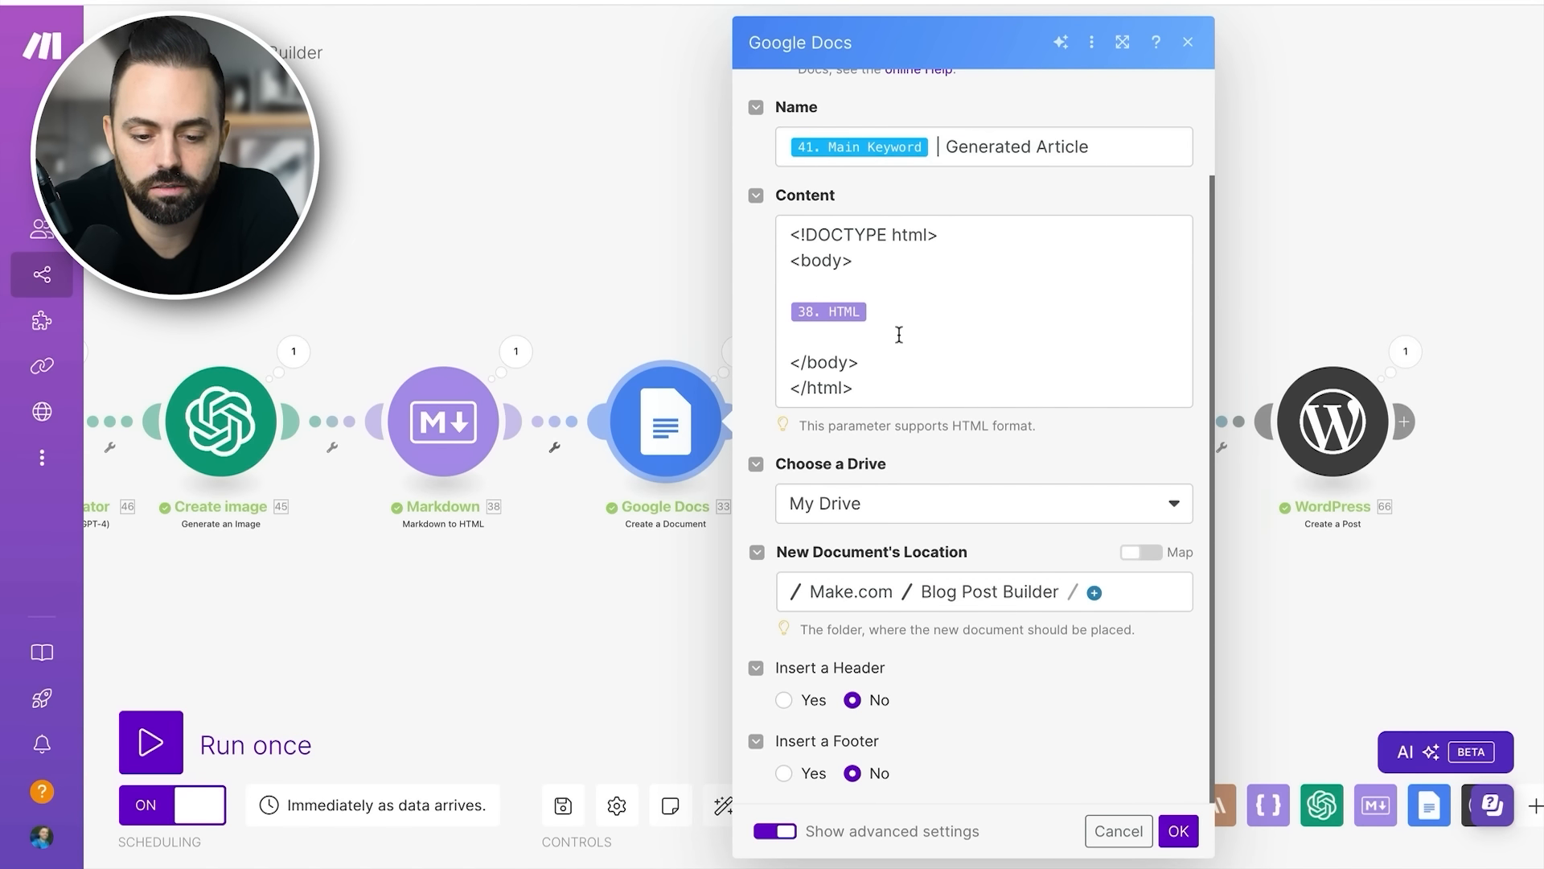
pyautogui.click(688, 325)
# - Review the Insert an Image to a Document module's document selection, drive, Document ID mapping, index and image URL, then close it
pyautogui.click(907, 421)
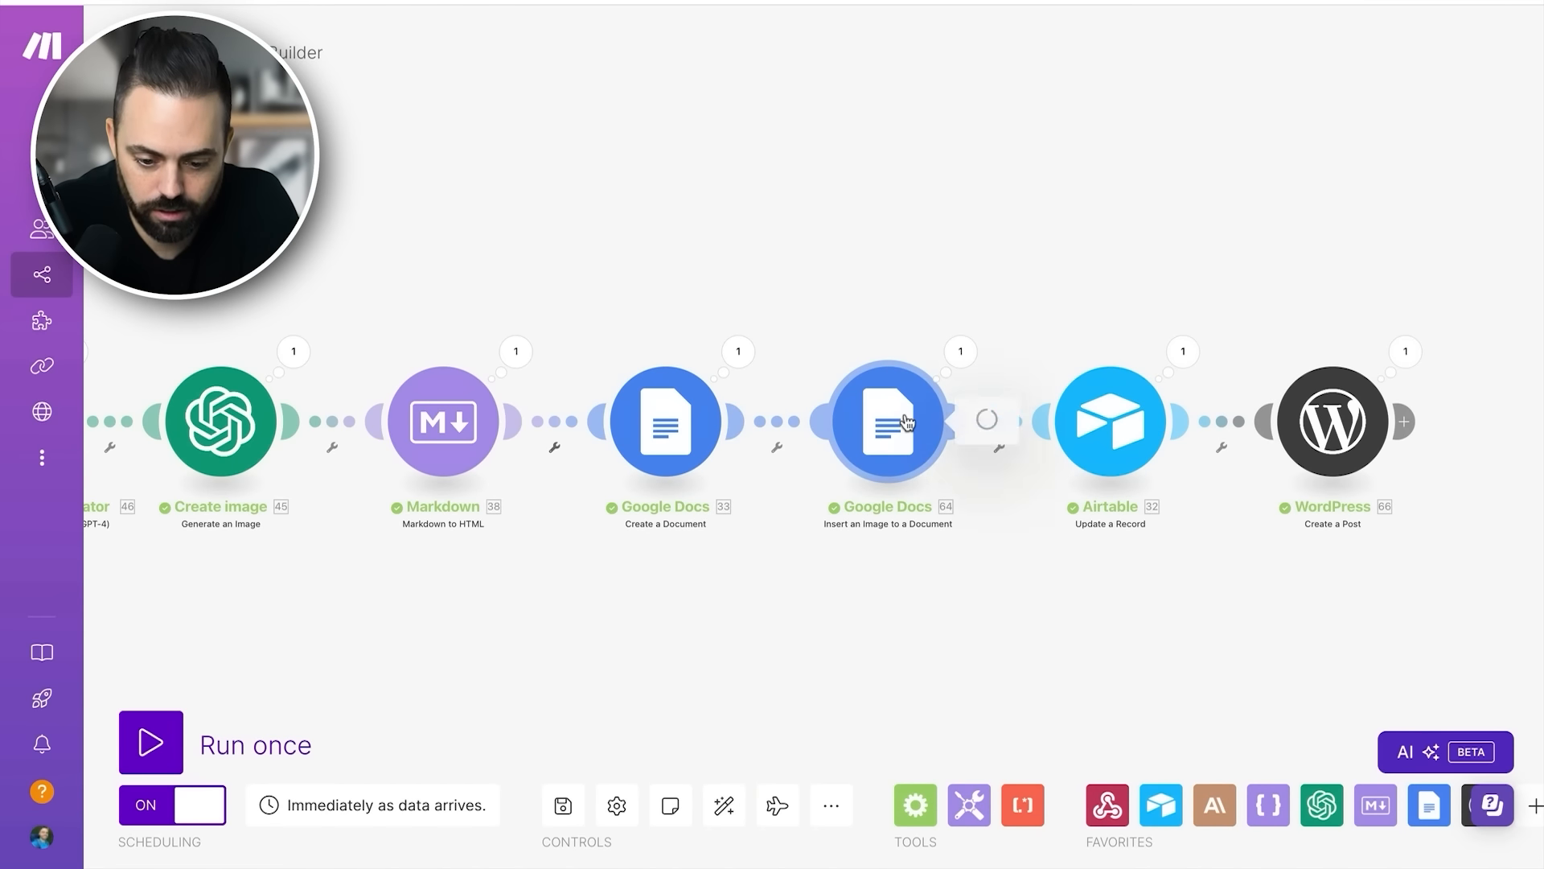
pyautogui.scroll(-1, 1190, 306)
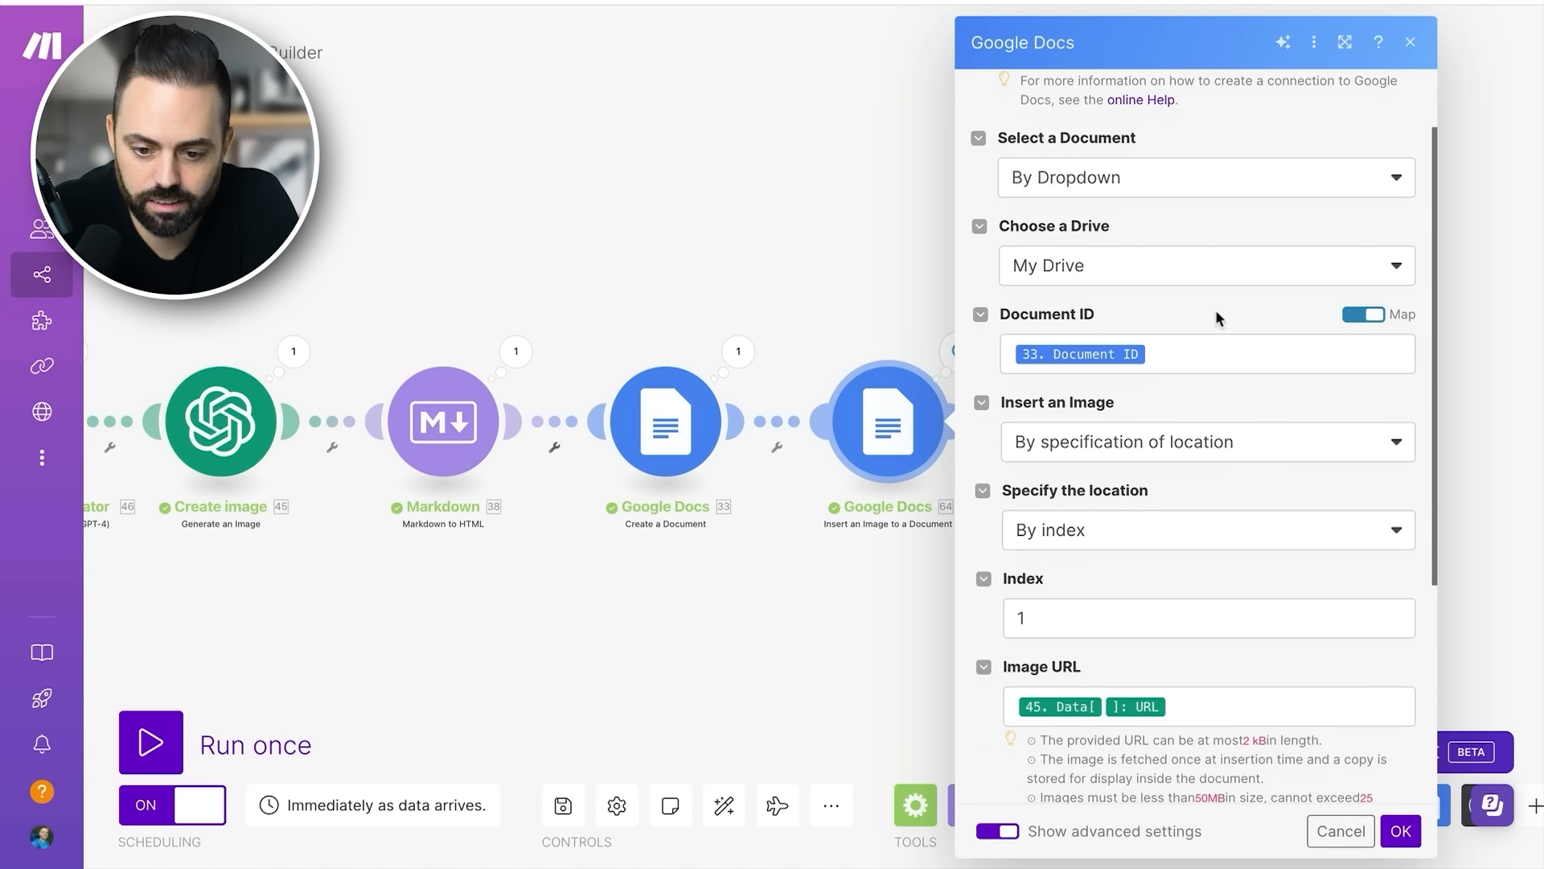
pyautogui.click(1145, 193)
pyautogui.click(1158, 251)
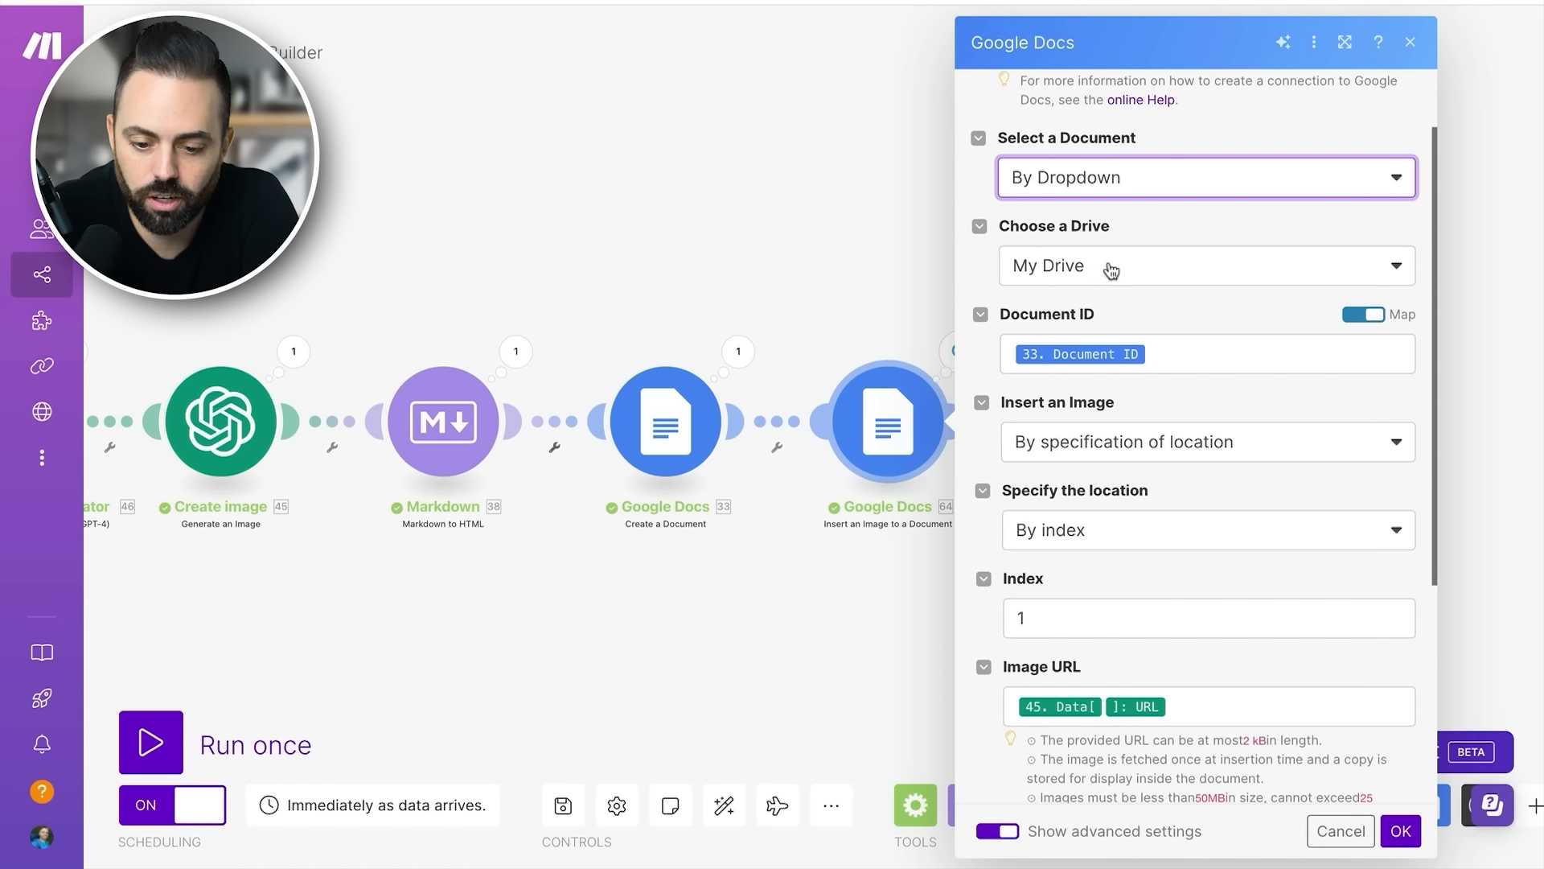
pyautogui.click(1110, 355)
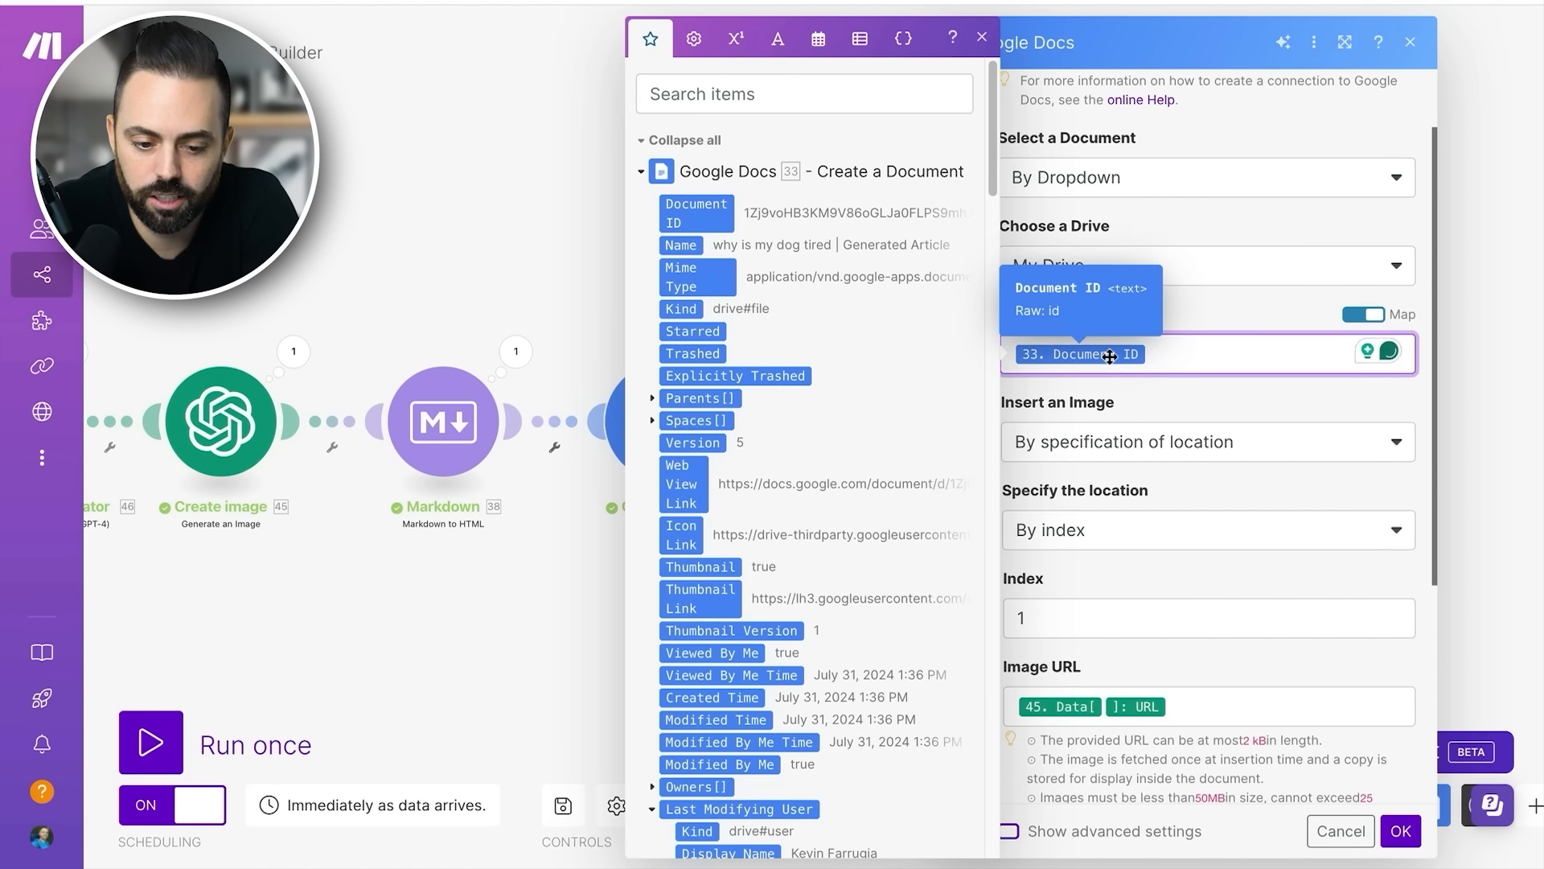
pyautogui.click(1200, 306)
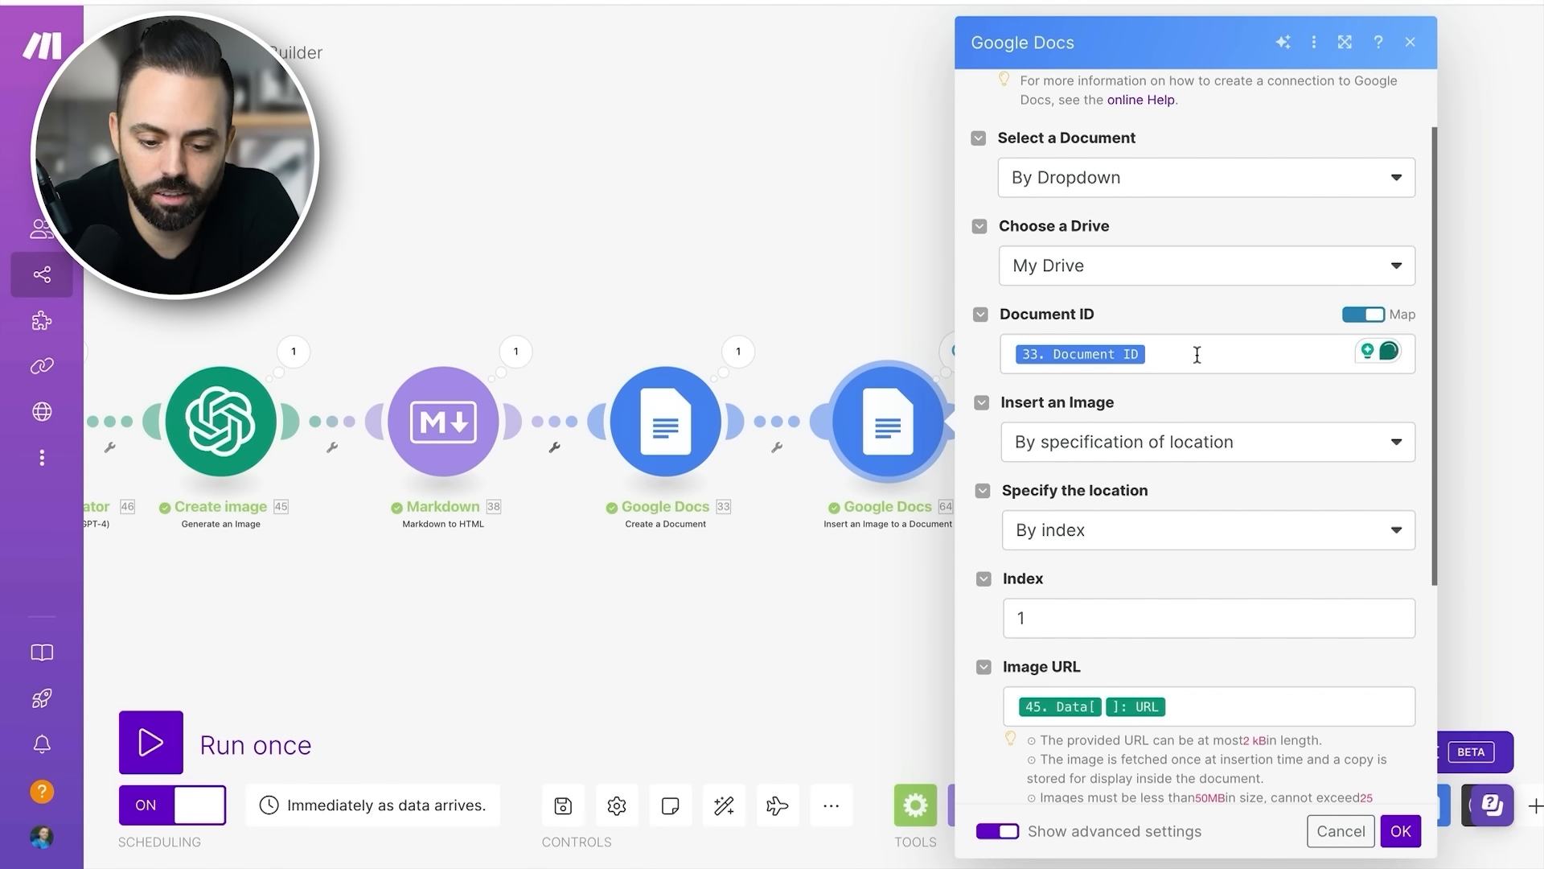
pyautogui.click(832, 446)
pyautogui.click(732, 535)
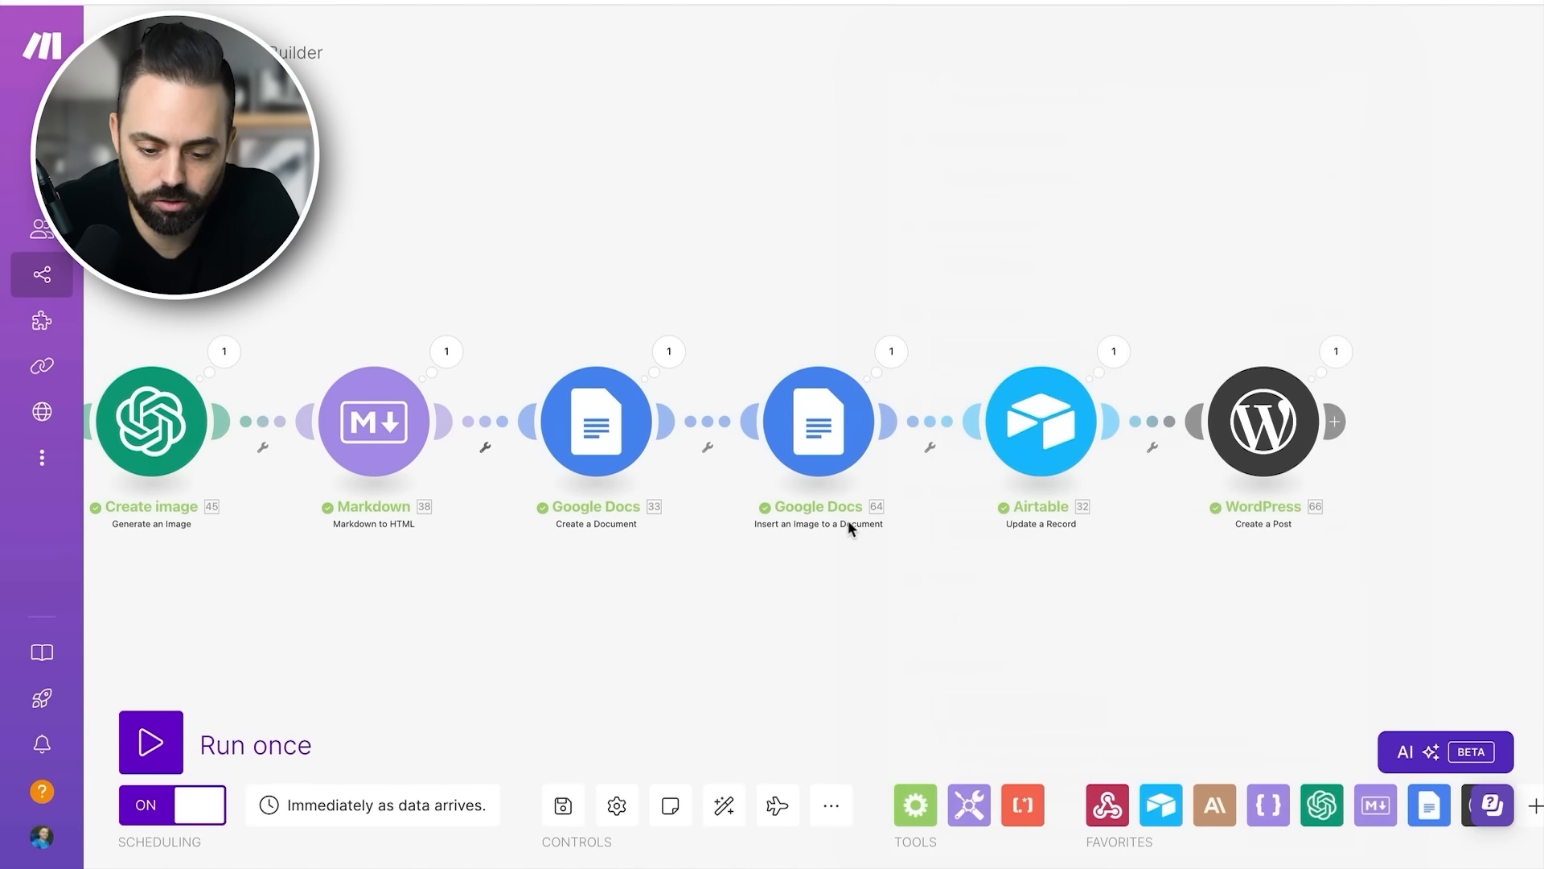
# - Check the HTML mapping in the Create a Document module, then the image URL in the Insert an Image module's execution details
pyautogui.click(597, 427)
pyautogui.scroll(-1, 965, 445)
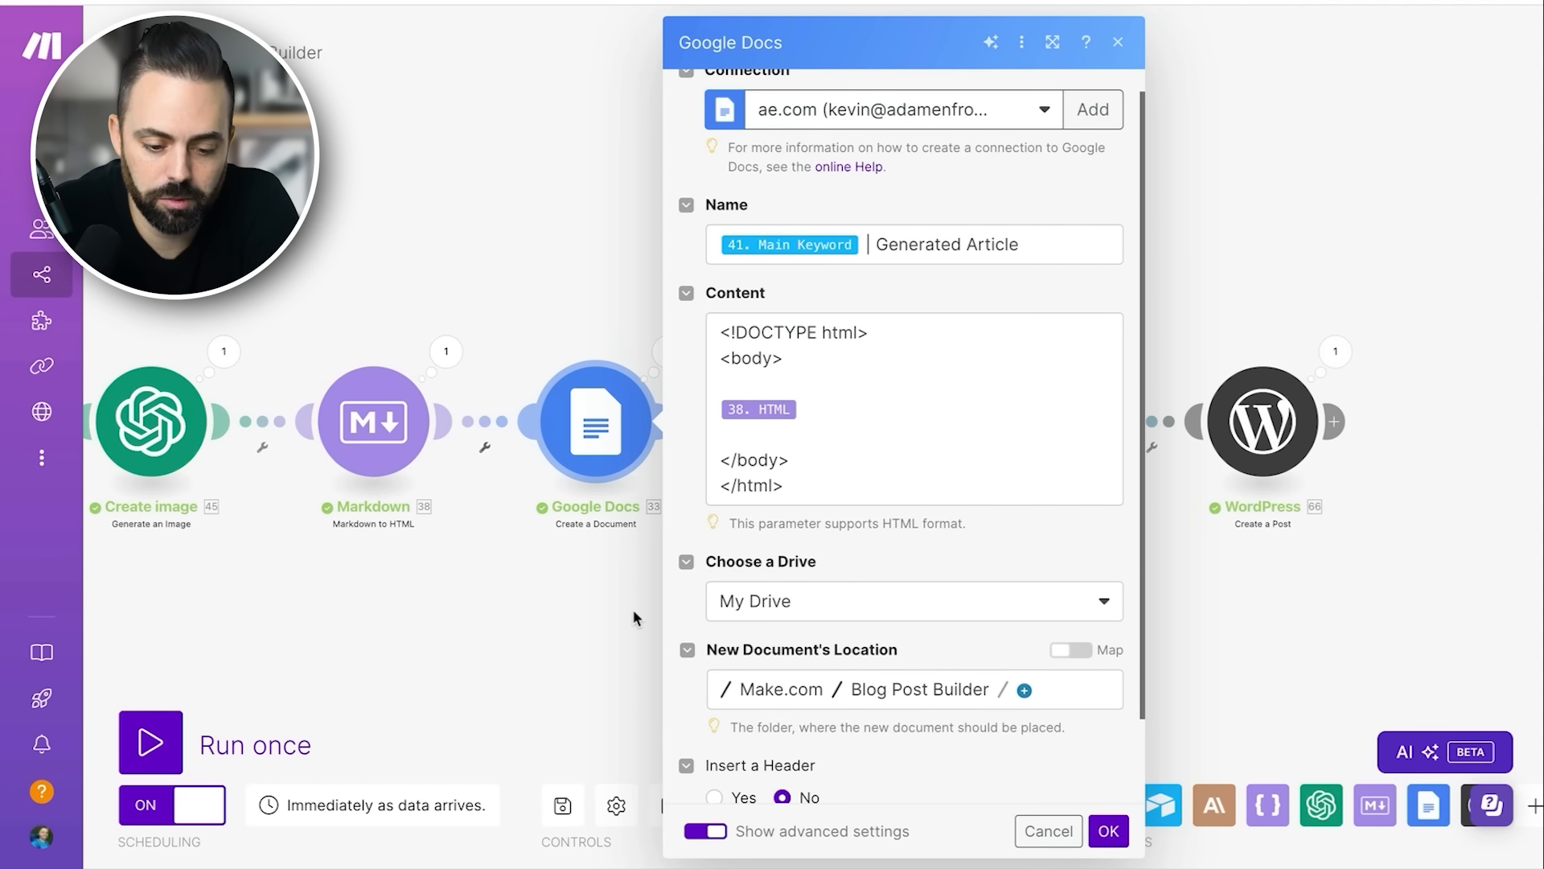
pyautogui.click(769, 418)
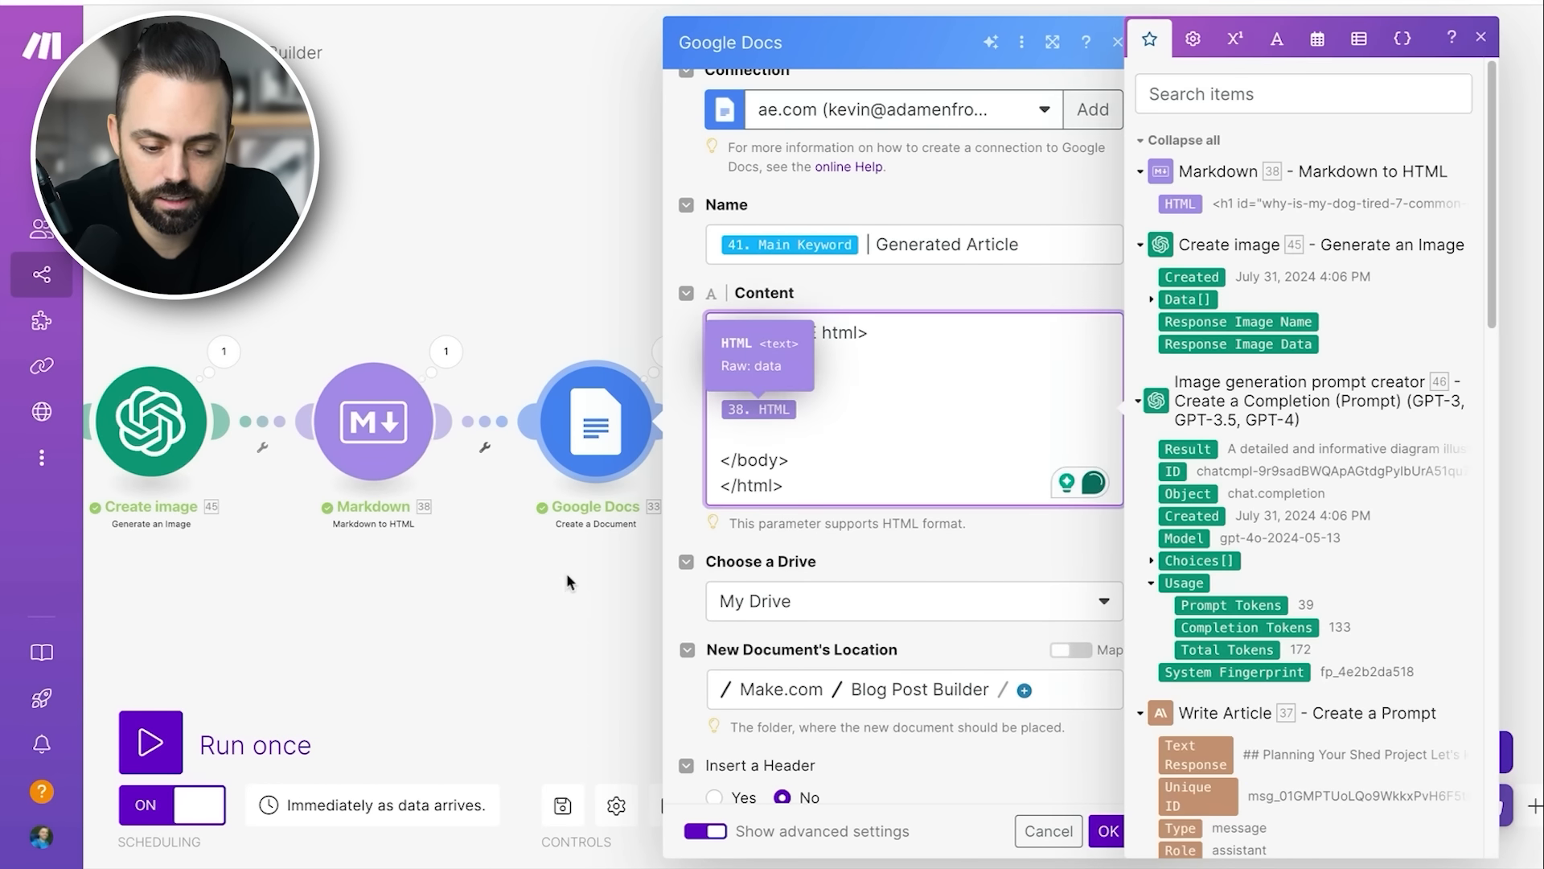
pyautogui.click(584, 544)
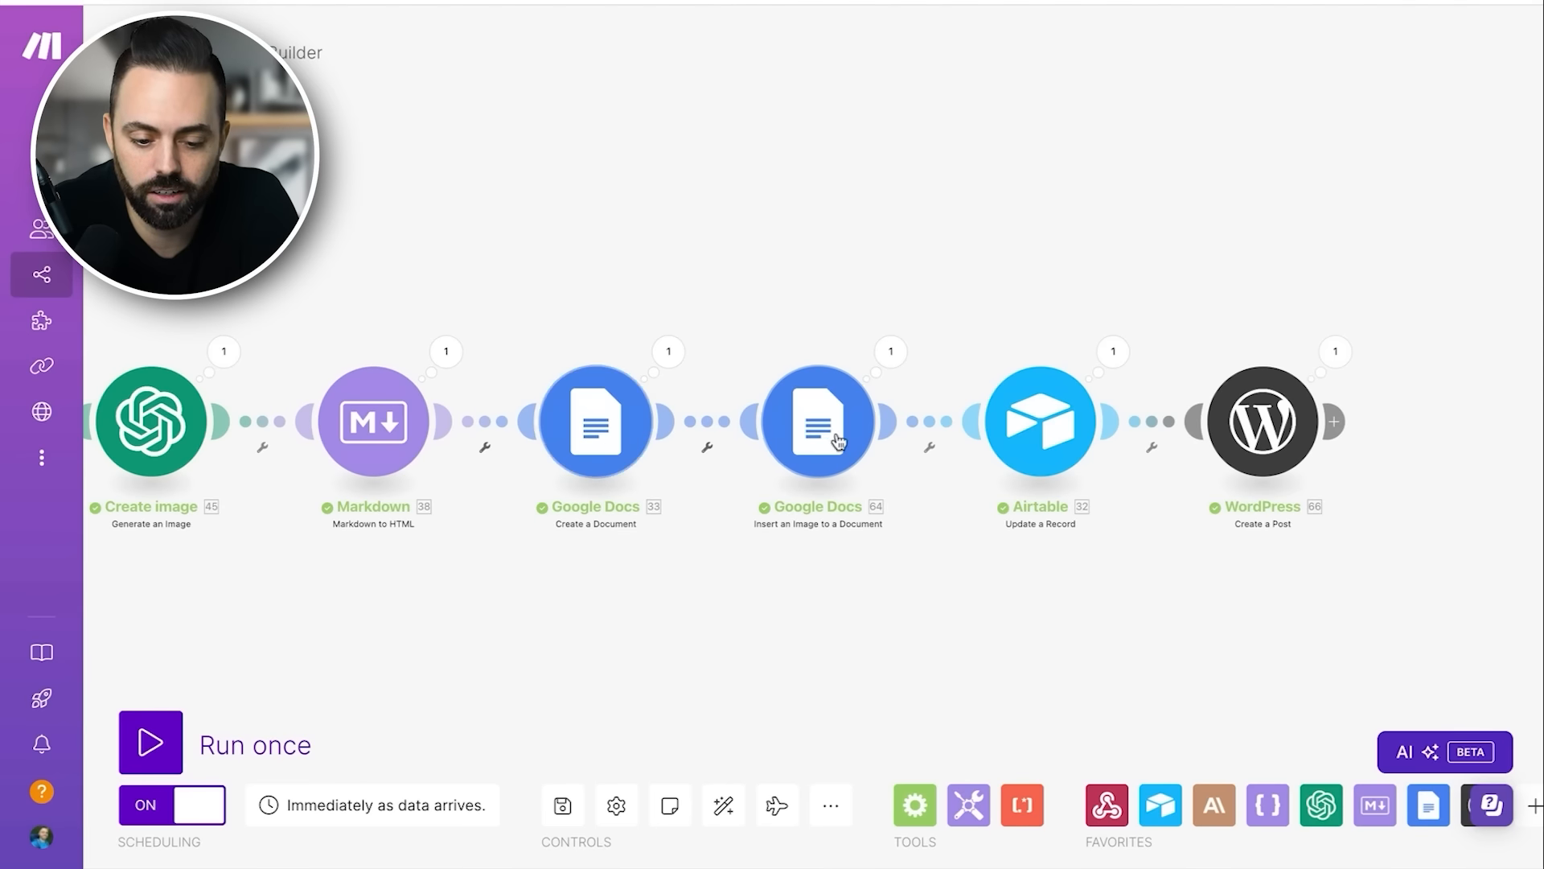
pyautogui.click(891, 354)
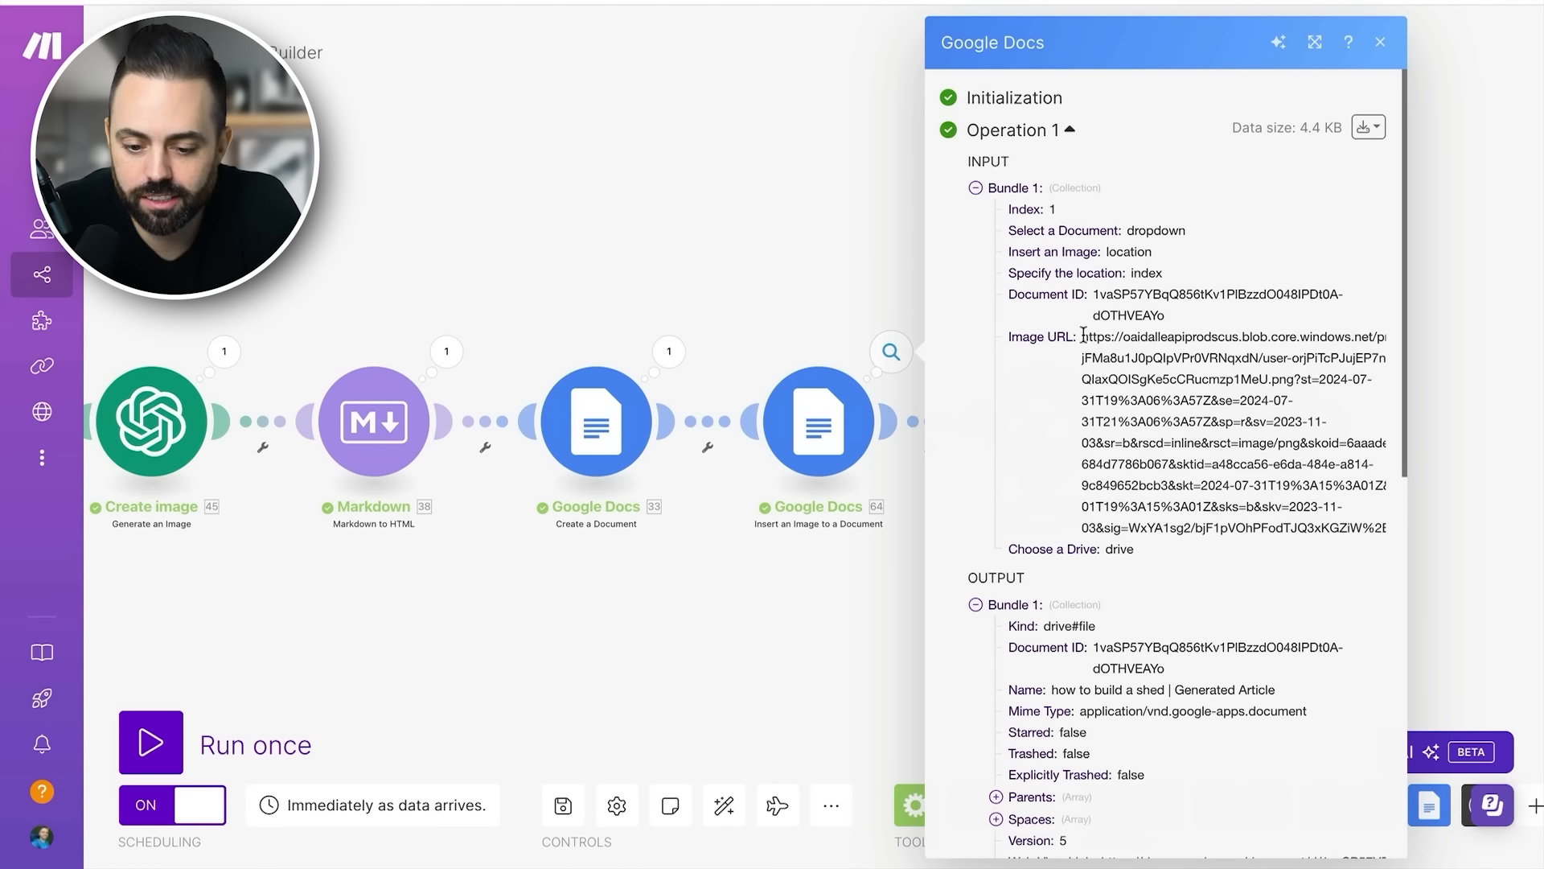
pyautogui.tripleClick(1161, 391)
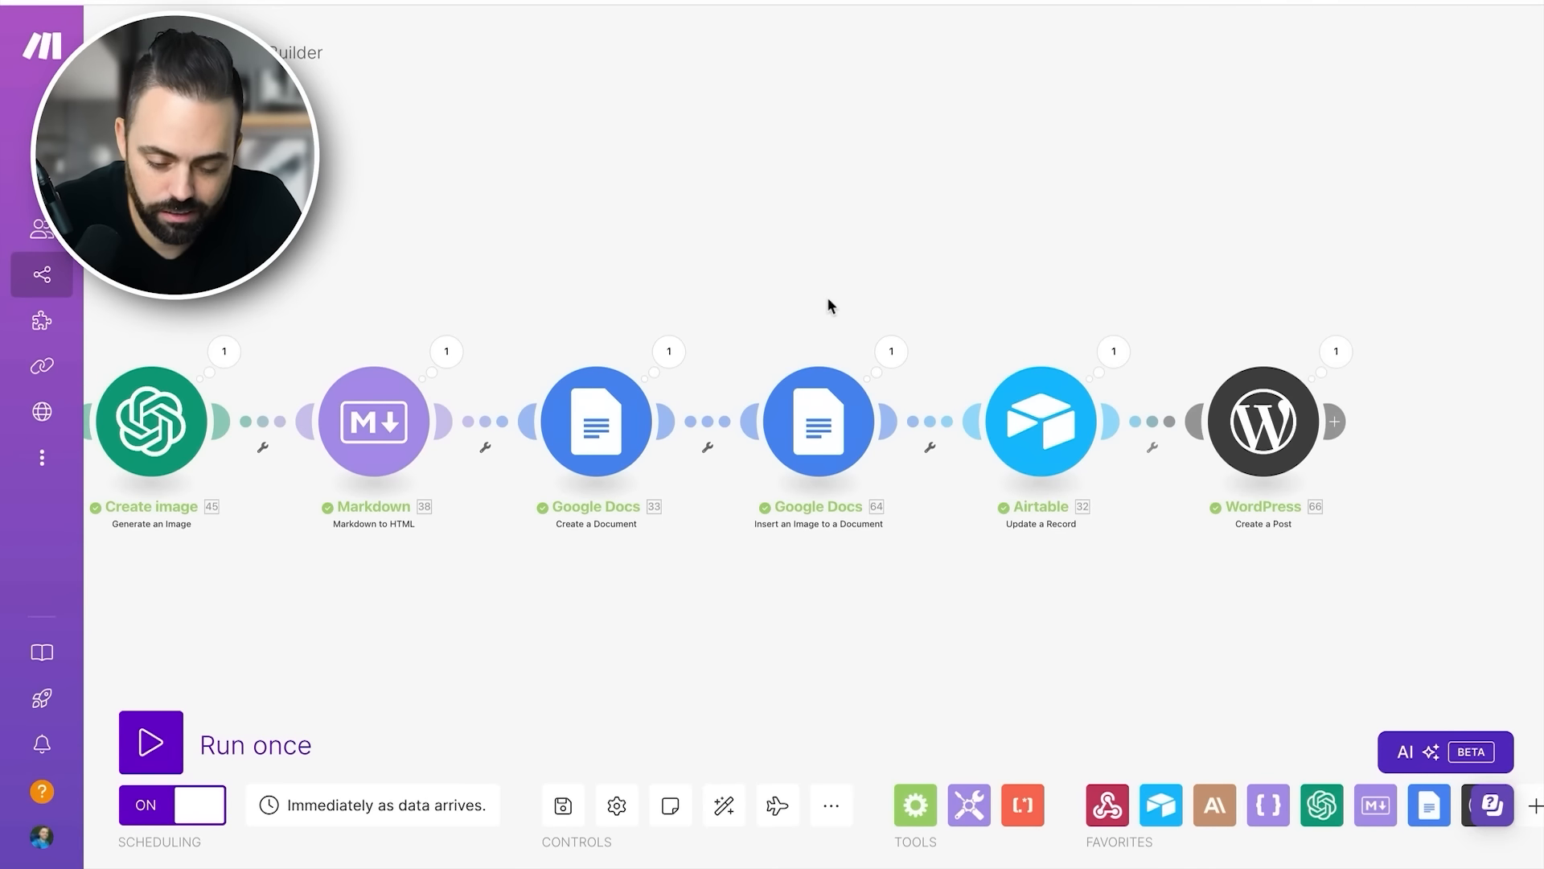
# - Open the Airtable Update a Record module and examine its base, table, Record ID and Outline mappings
pyautogui.click(1041, 428)
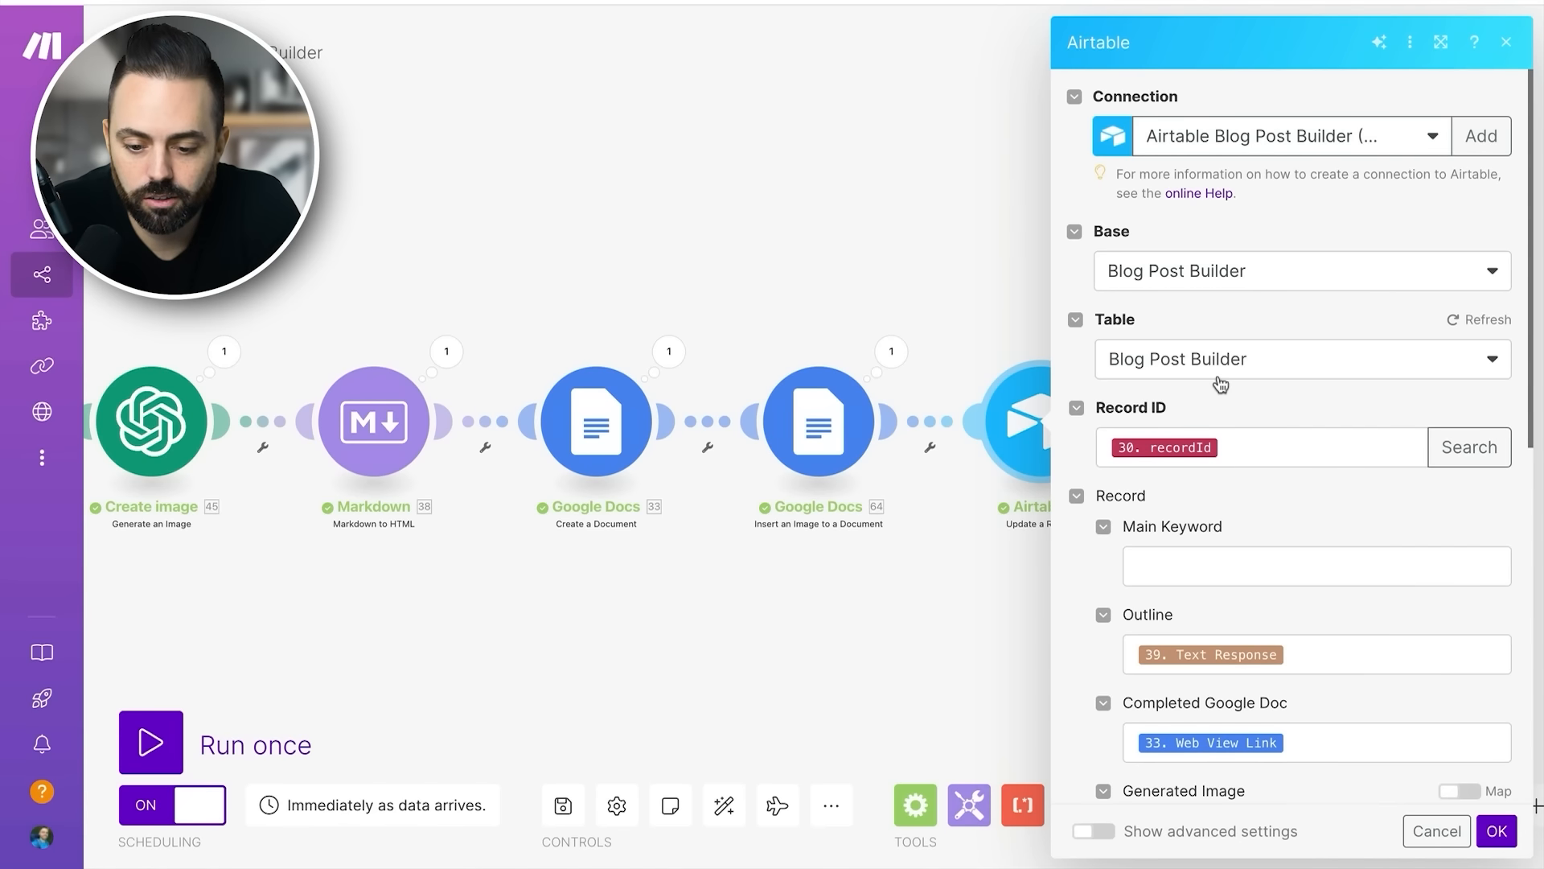
pyautogui.scroll(-1, 1243, 394)
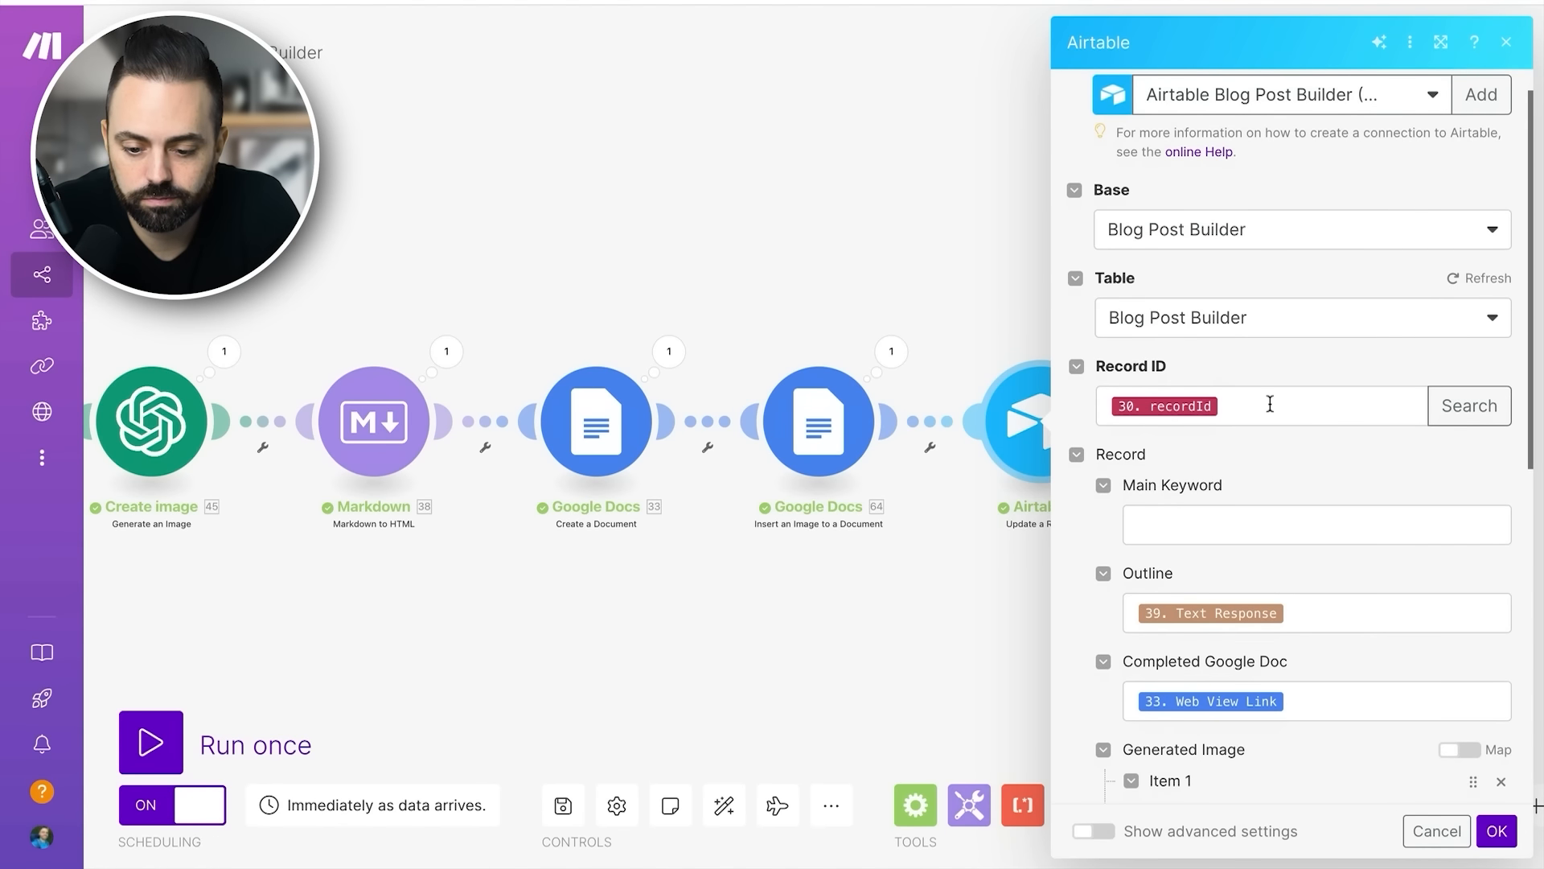
pyautogui.click(1270, 403)
pyautogui.scroll(-10, 884, 438)
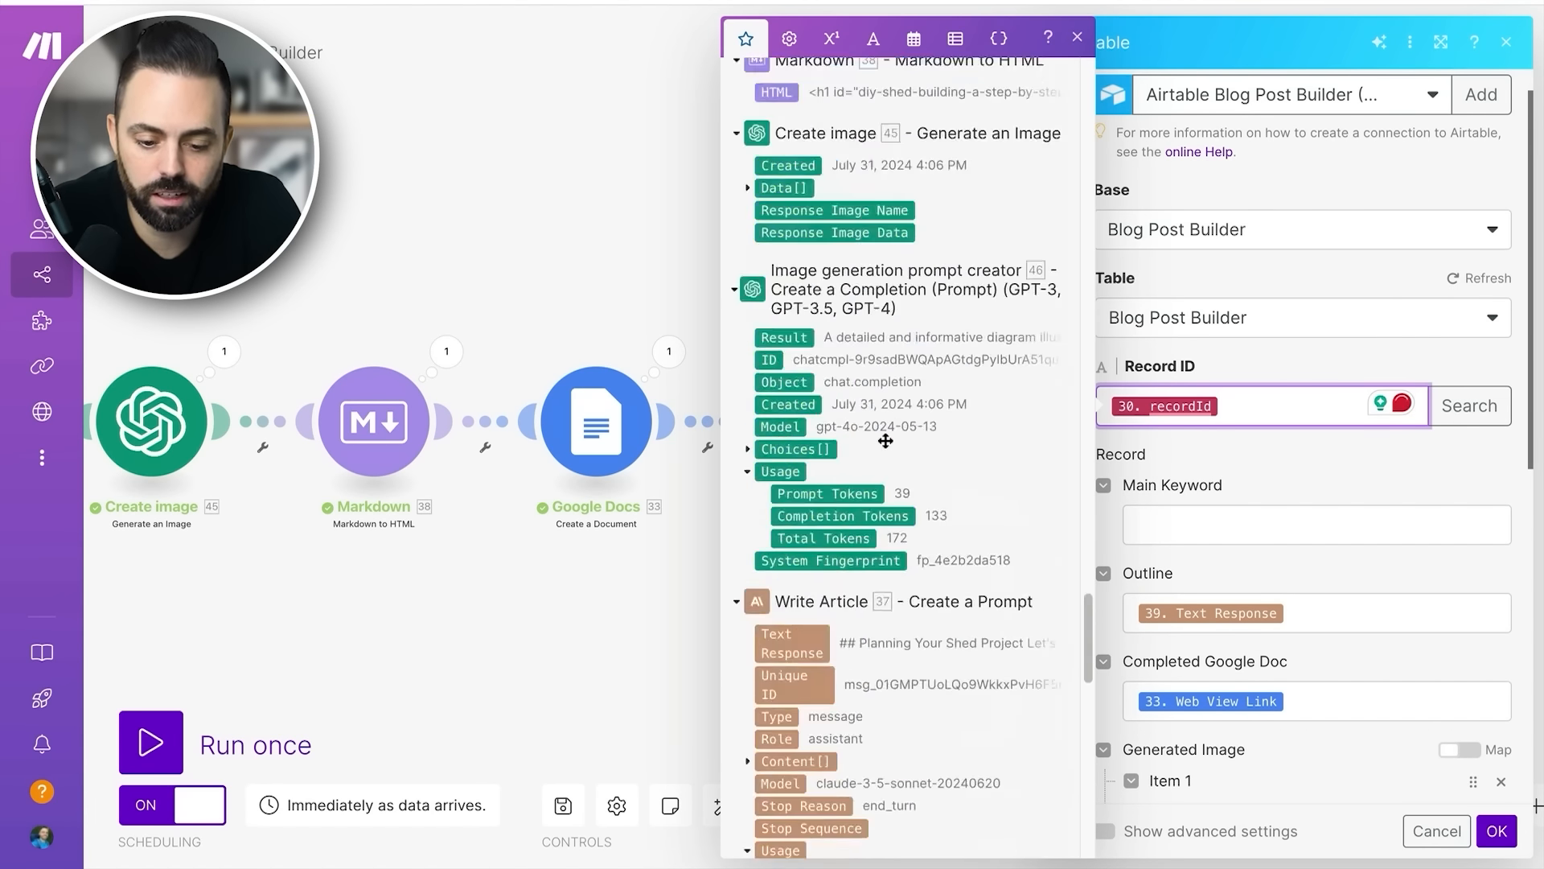
pyautogui.scroll(-10, 884, 440)
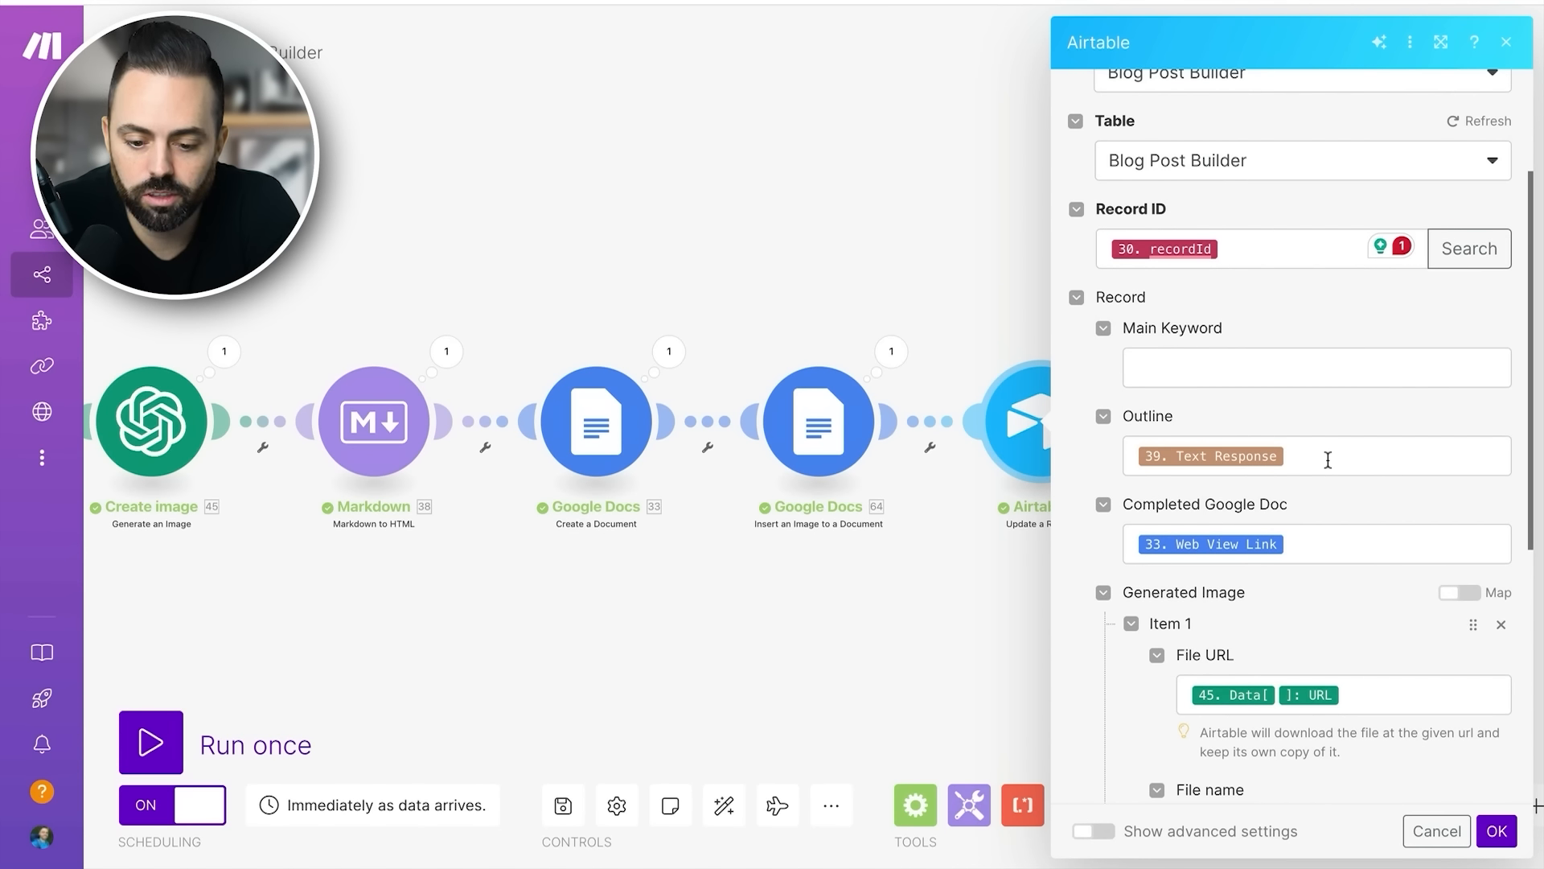
pyautogui.click(1328, 460)
pyautogui.scroll(-1, 1332, 455)
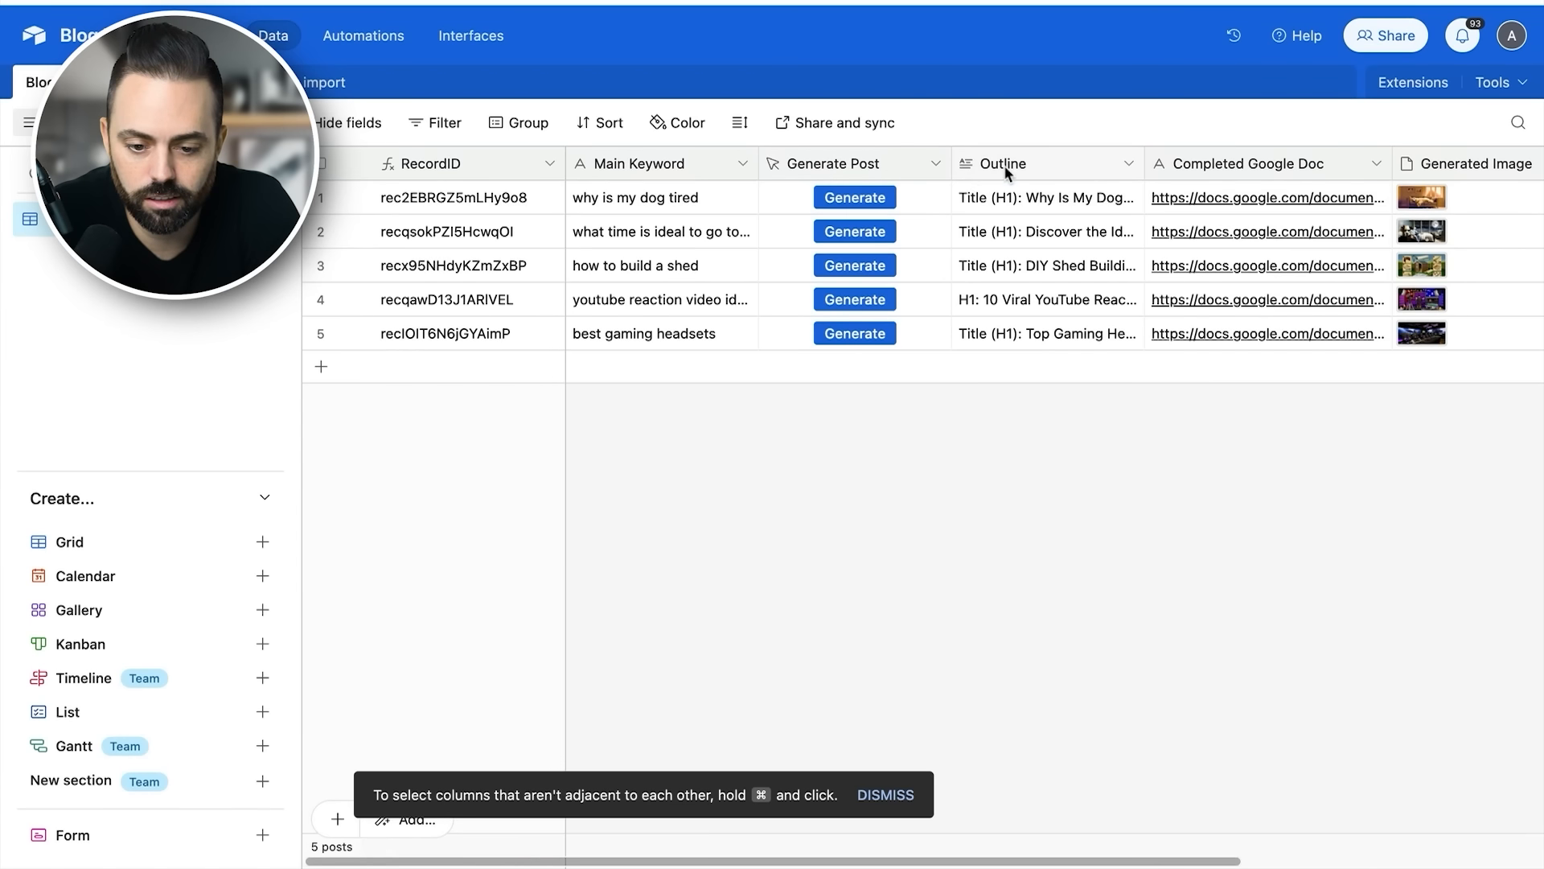
# - Switch to Airtable, expand the Outline cell of the "how to build a shed" record, read through it and close it
pyautogui.click(1004, 166)
pyautogui.click(1038, 302)
pyautogui.click(1046, 275)
pyautogui.click(1132, 265)
pyautogui.scroll(-15, 752, 355)
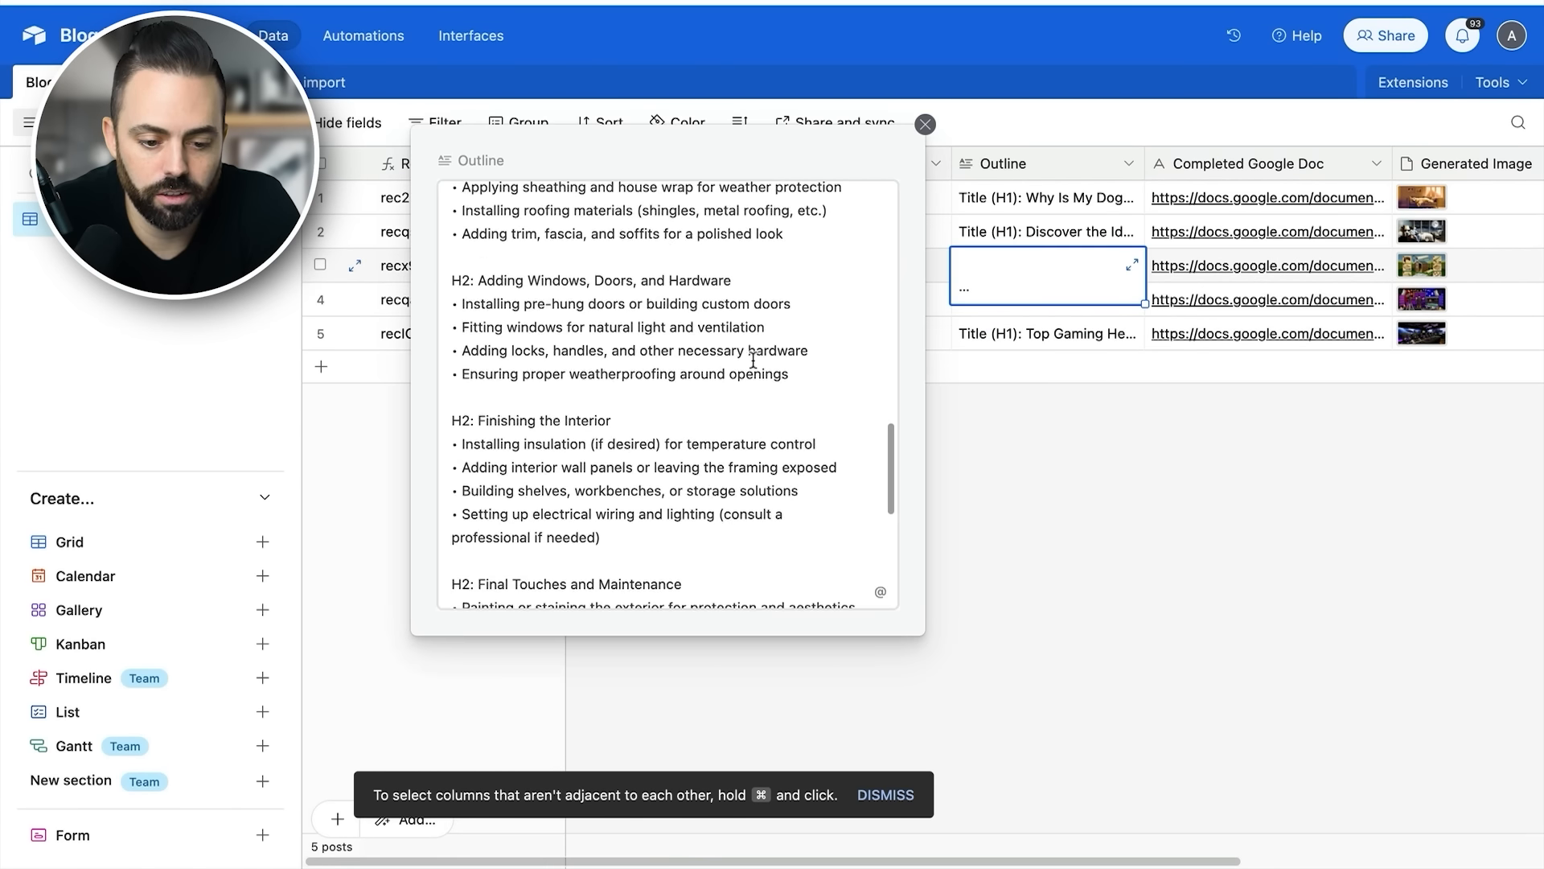
pyautogui.click(1053, 448)
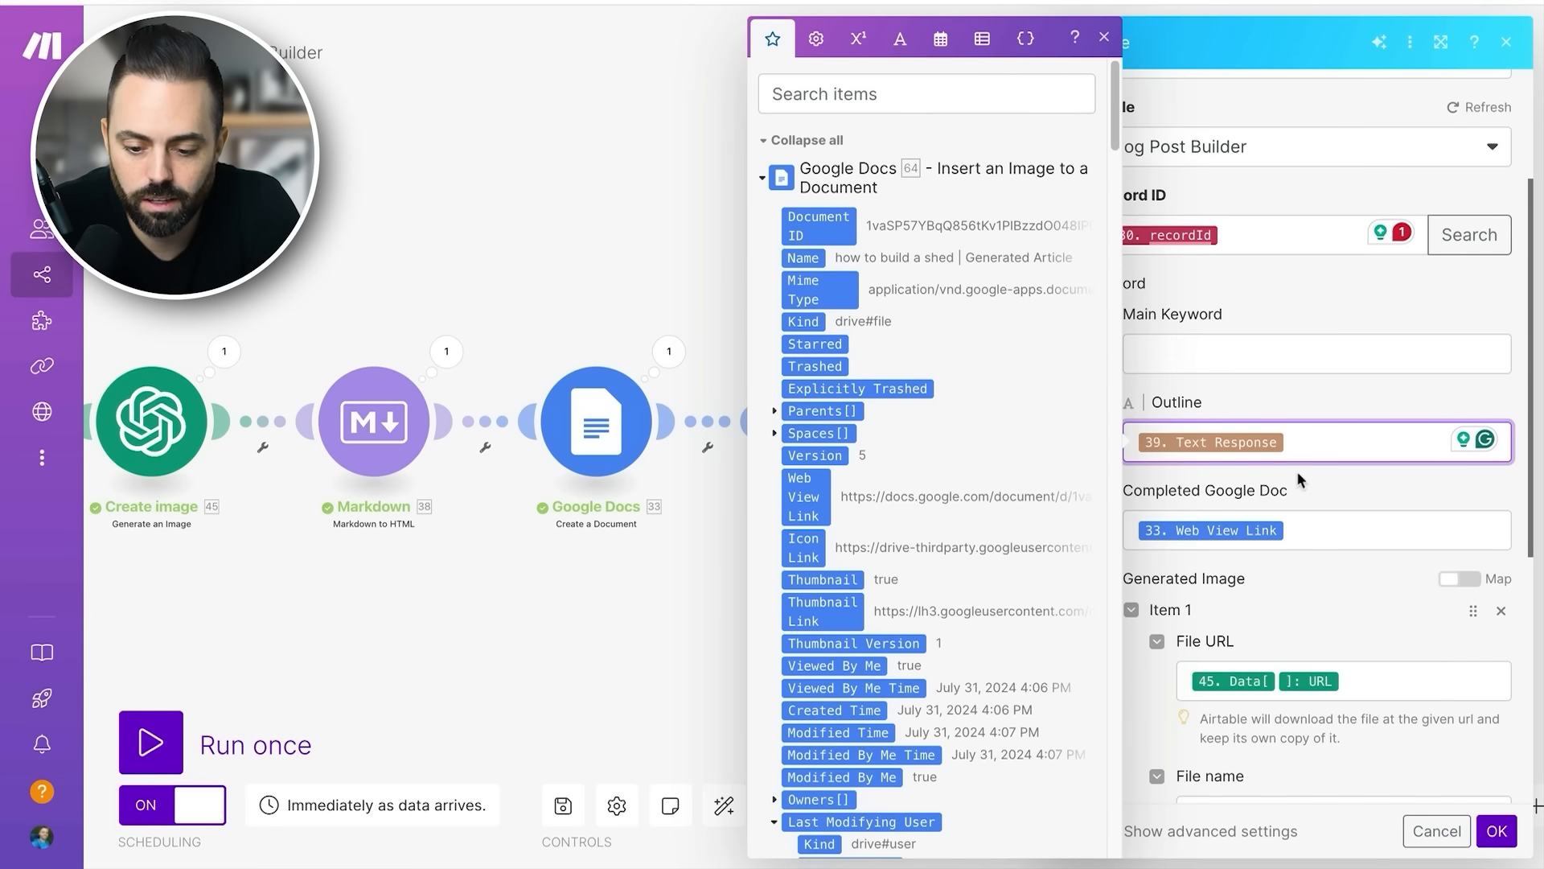
# - In Make, trace the Completed Google Doc mapping to the Web View Link field of the Create a Document module
pyautogui.click(1286, 531)
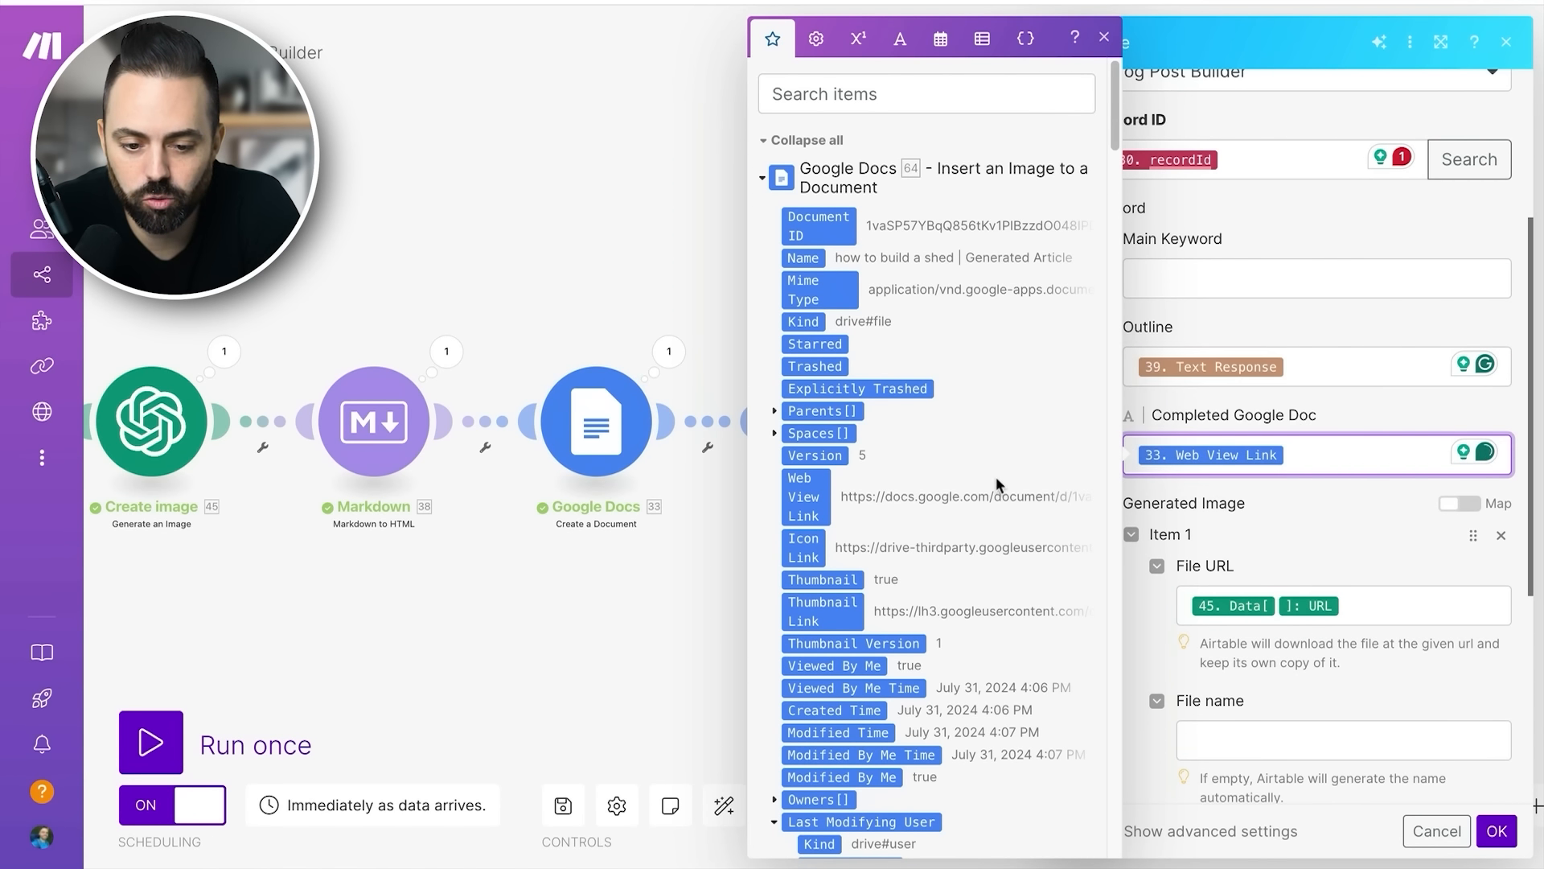
pyautogui.scroll(-3, 967, 431)
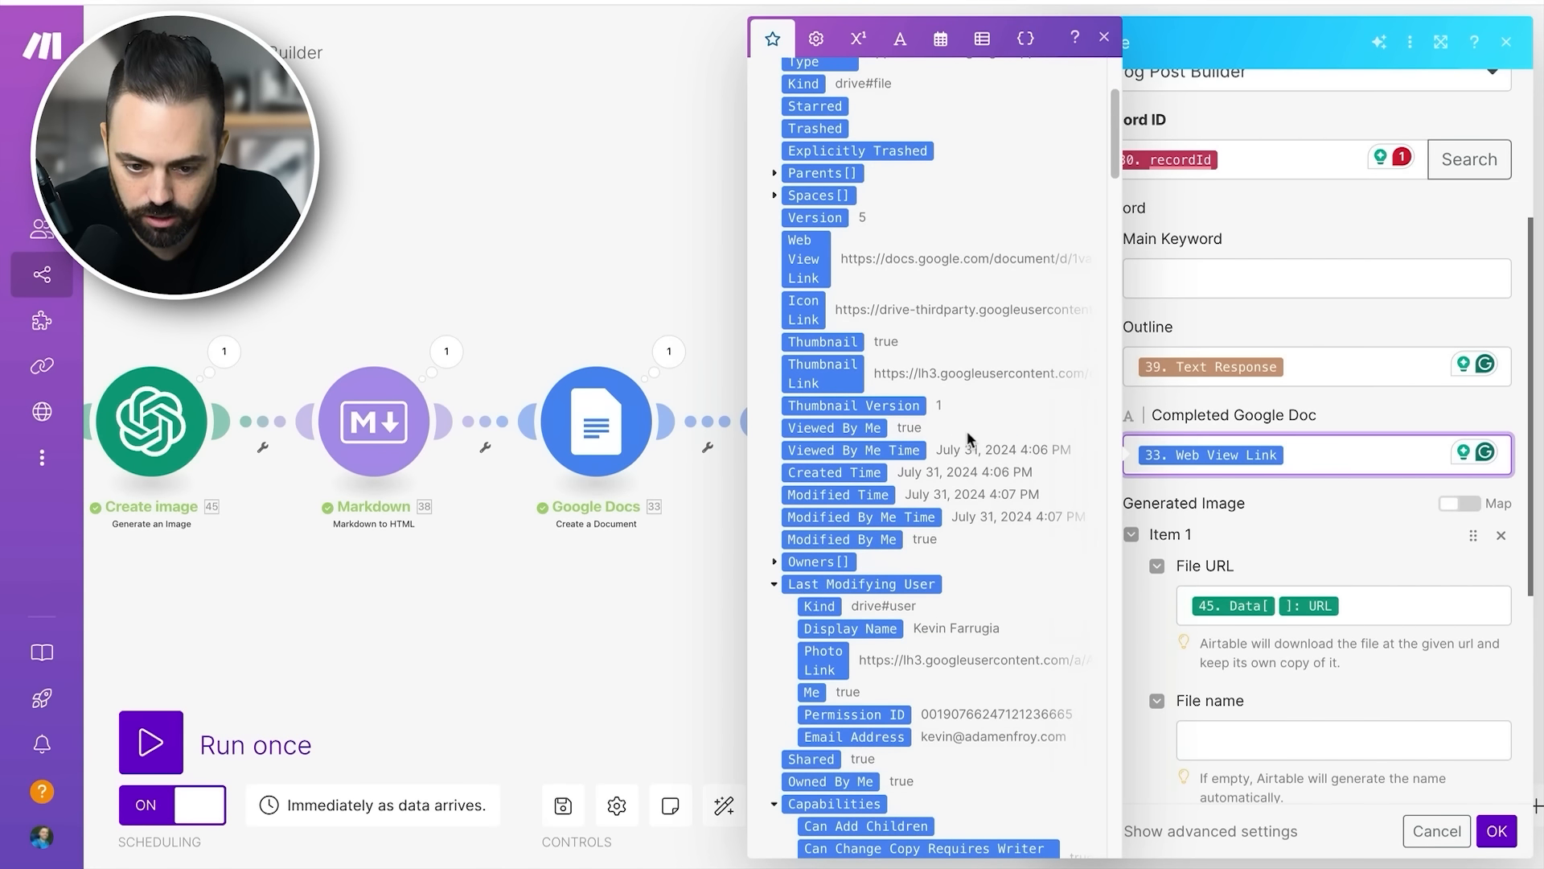
pyautogui.scroll(-7, 987, 433)
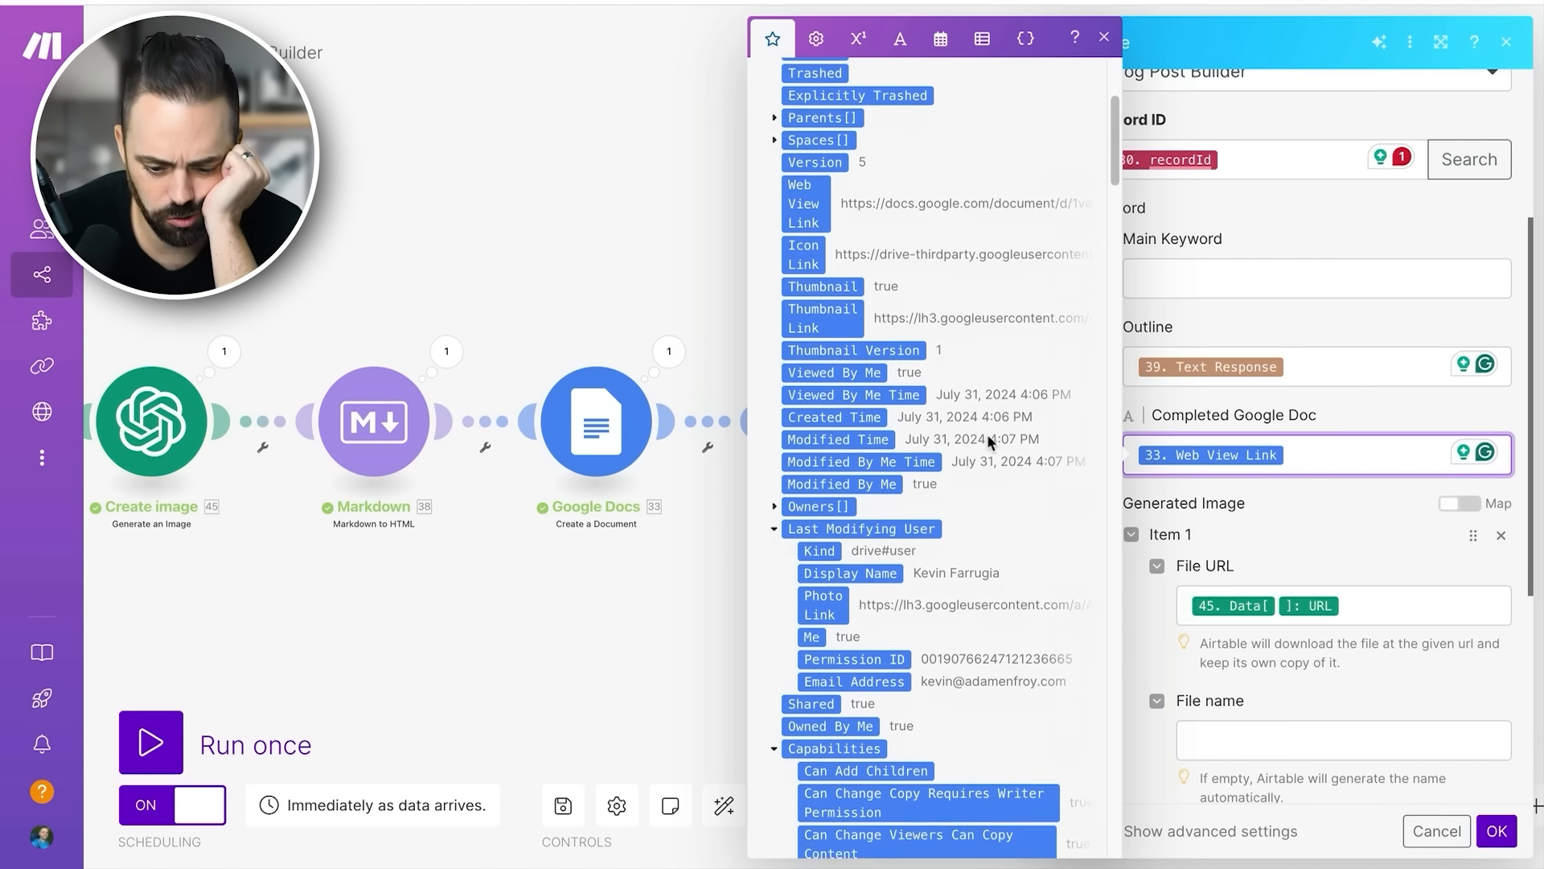
pyautogui.scroll(12, 986, 432)
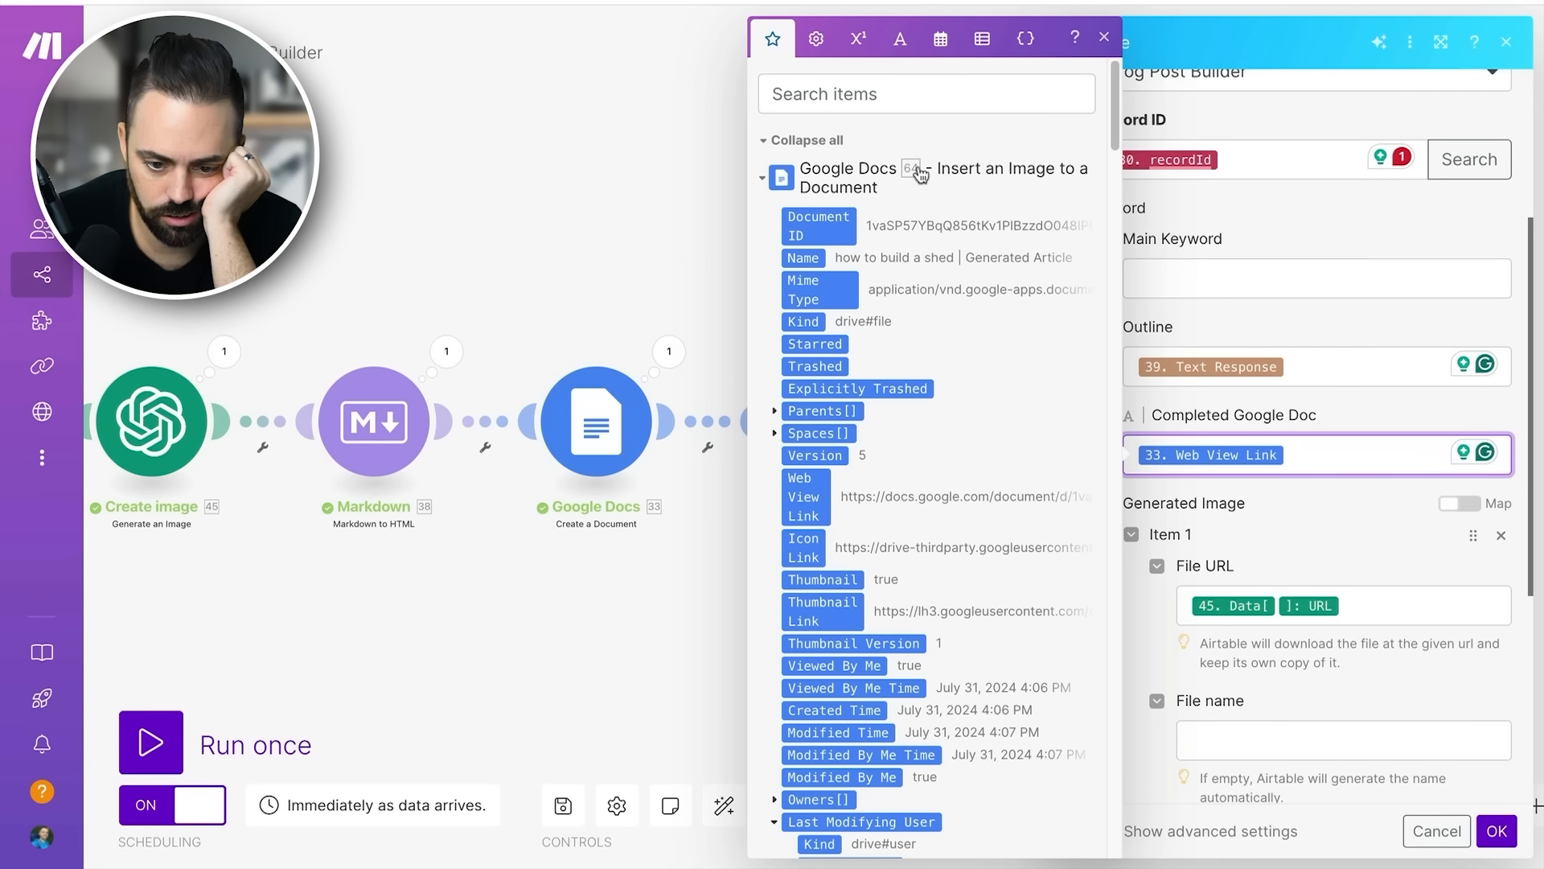
pyautogui.click(762, 180)
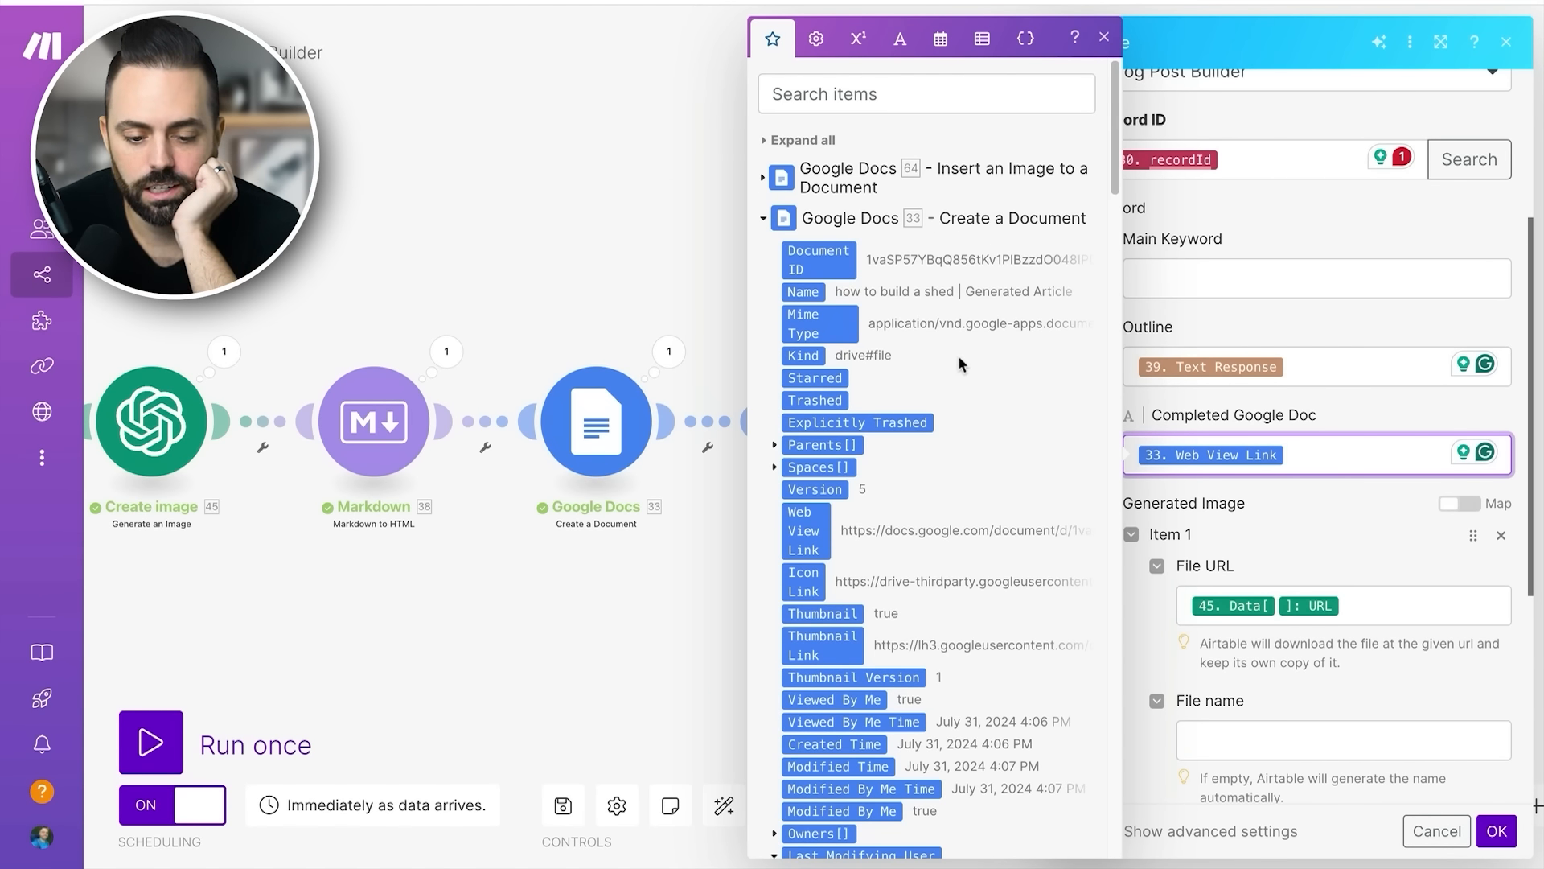
pyautogui.scroll(-1, 959, 357)
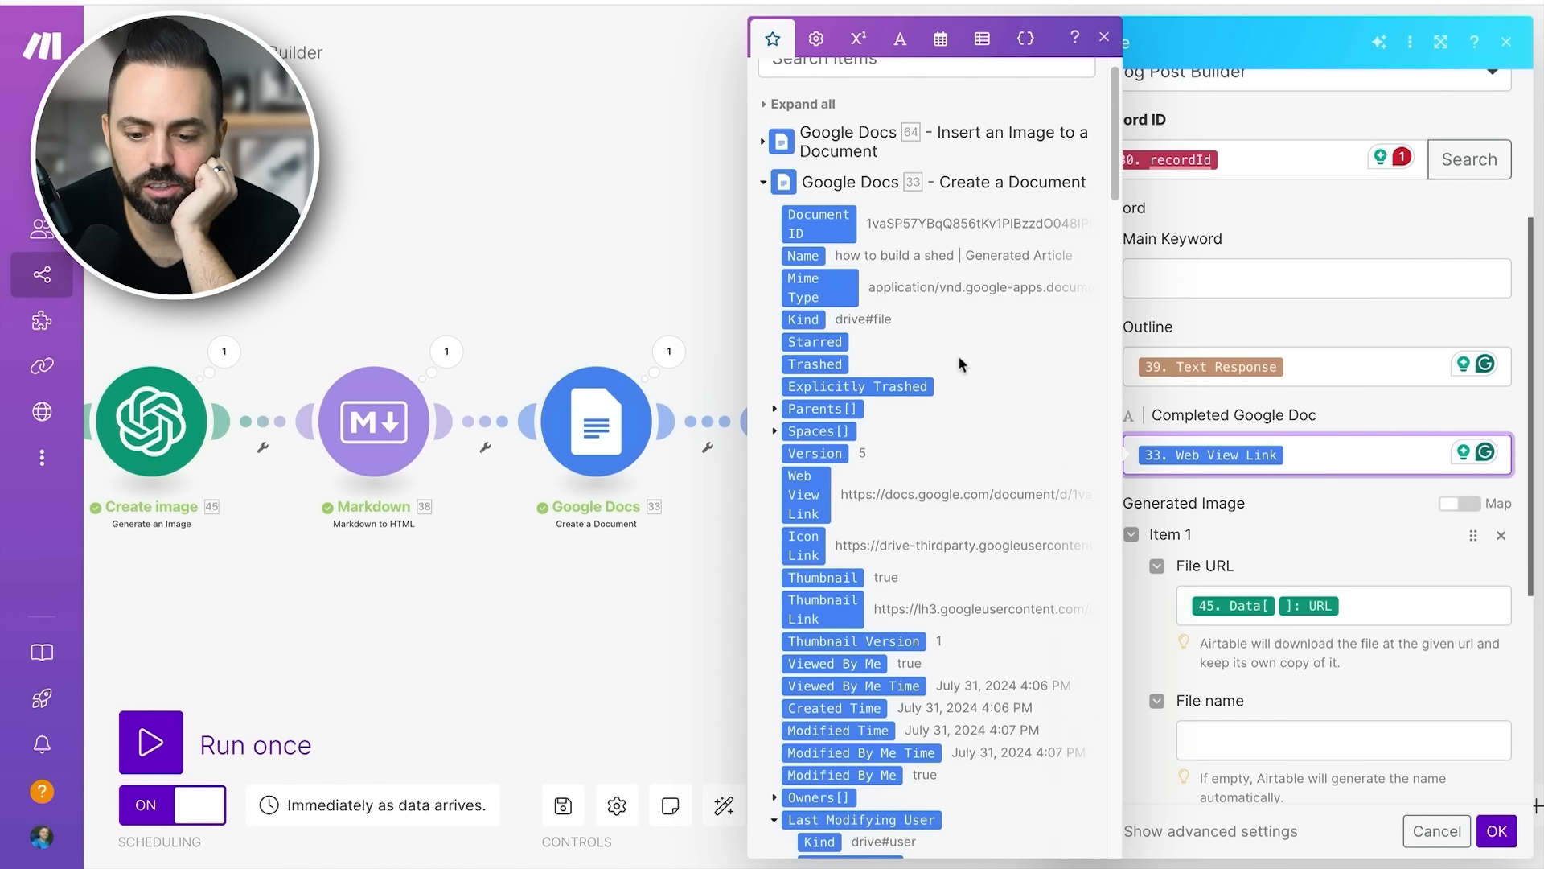
# - Try adding a second Web View Link mapping to the Completed Google Doc field and remove the duplicate
pyautogui.click(806, 495)
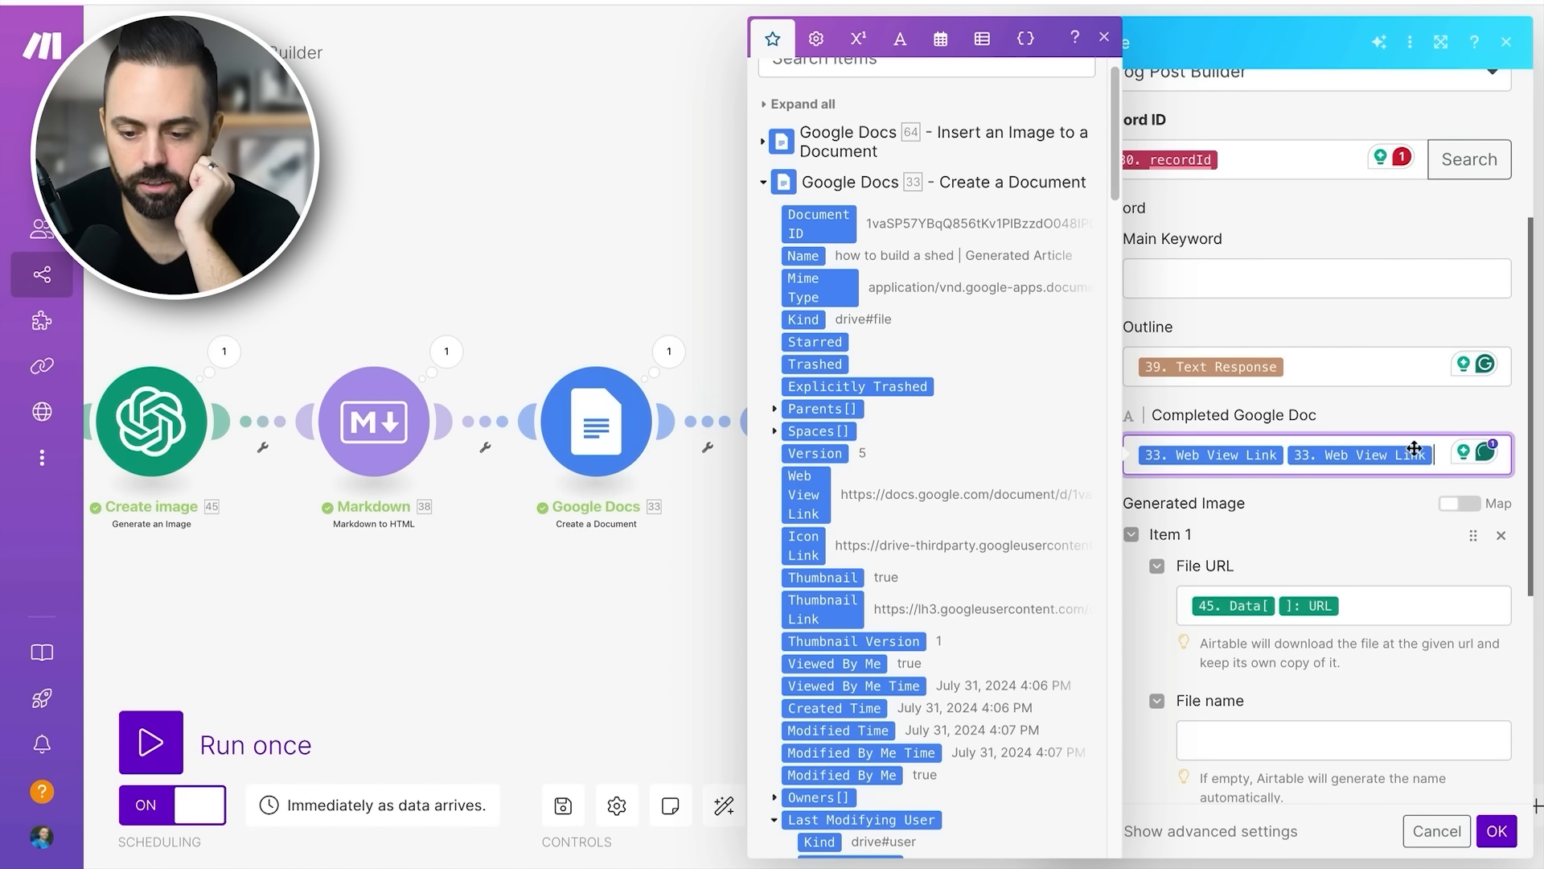
pyautogui.moveTo(1413, 452); pyautogui.dragTo(1298, 510)
# - Review the Generated Image, Status and Smart links settings of the Airtable Update a Record module, and close it with OK
pyautogui.scroll(-1, 1298, 510)
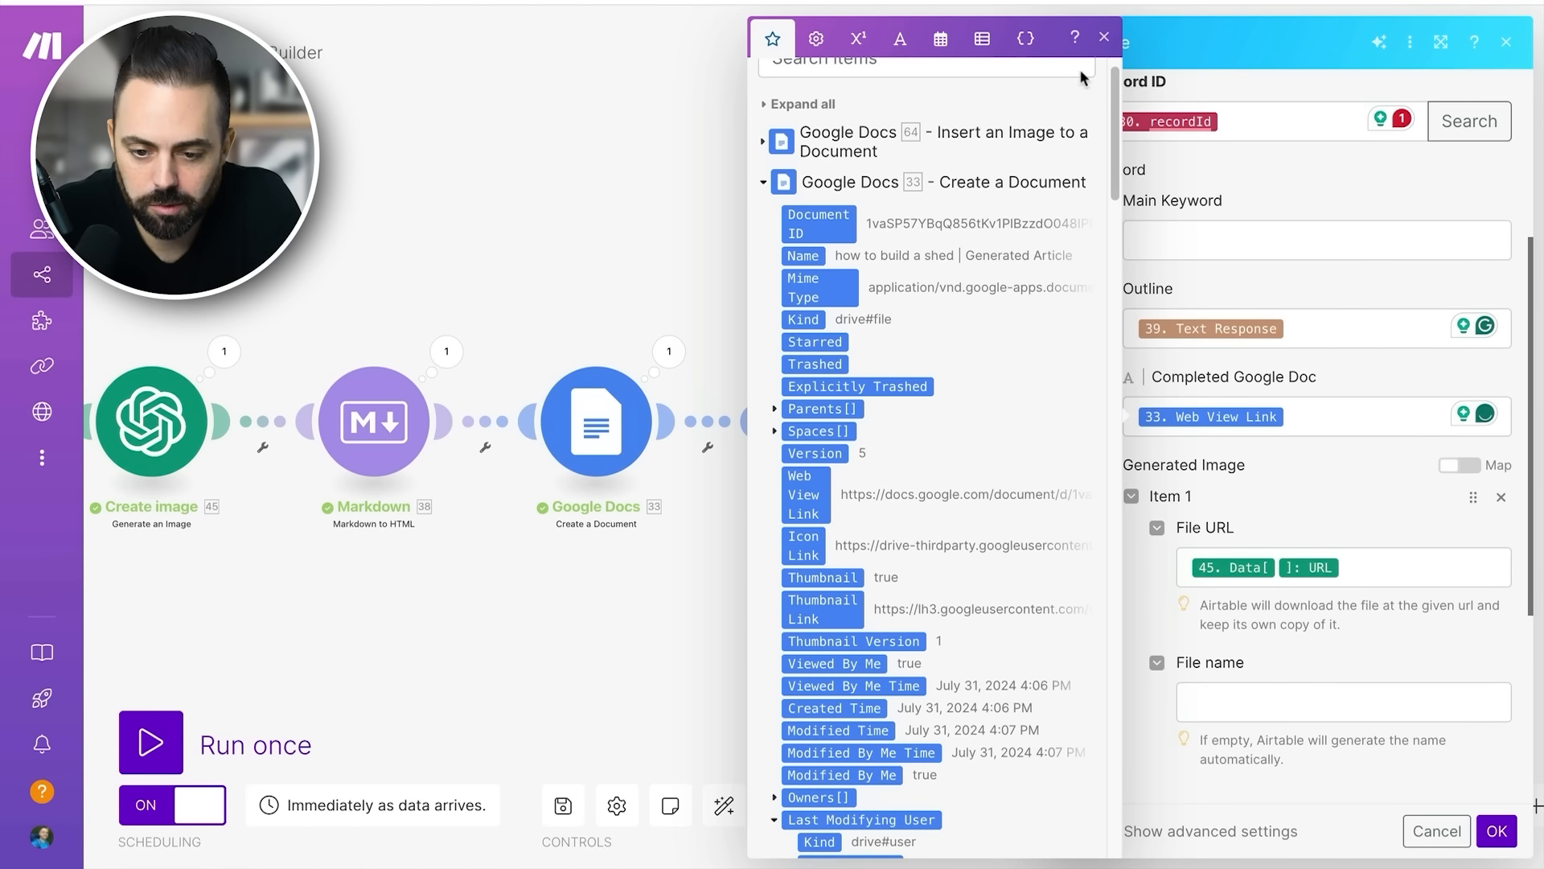
pyautogui.click(1104, 40)
pyautogui.scroll(-5, 1281, 438)
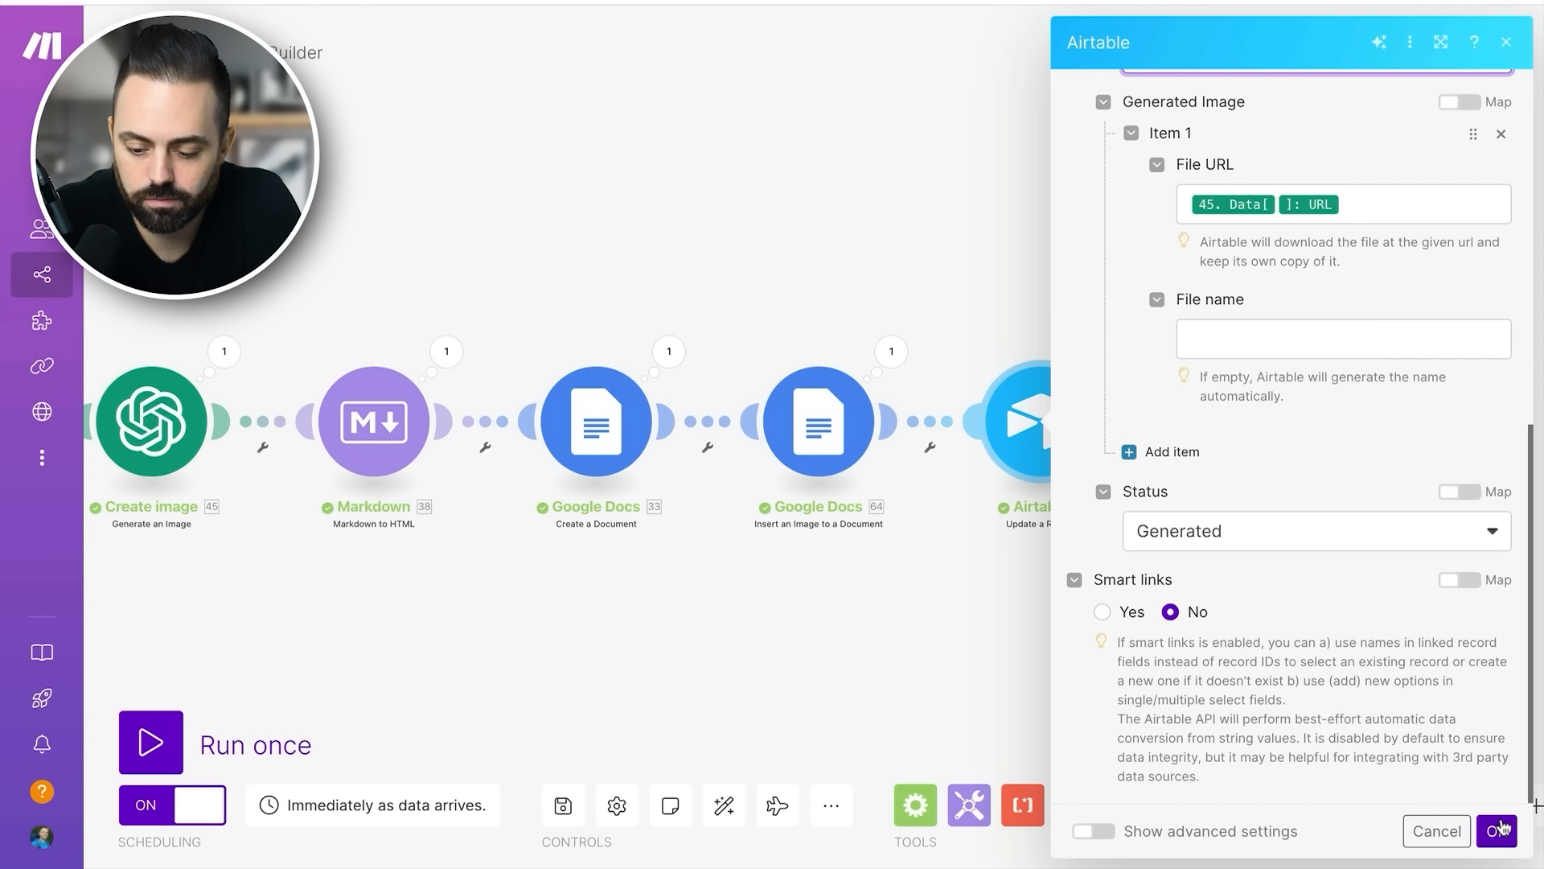
pyautogui.click(1498, 829)
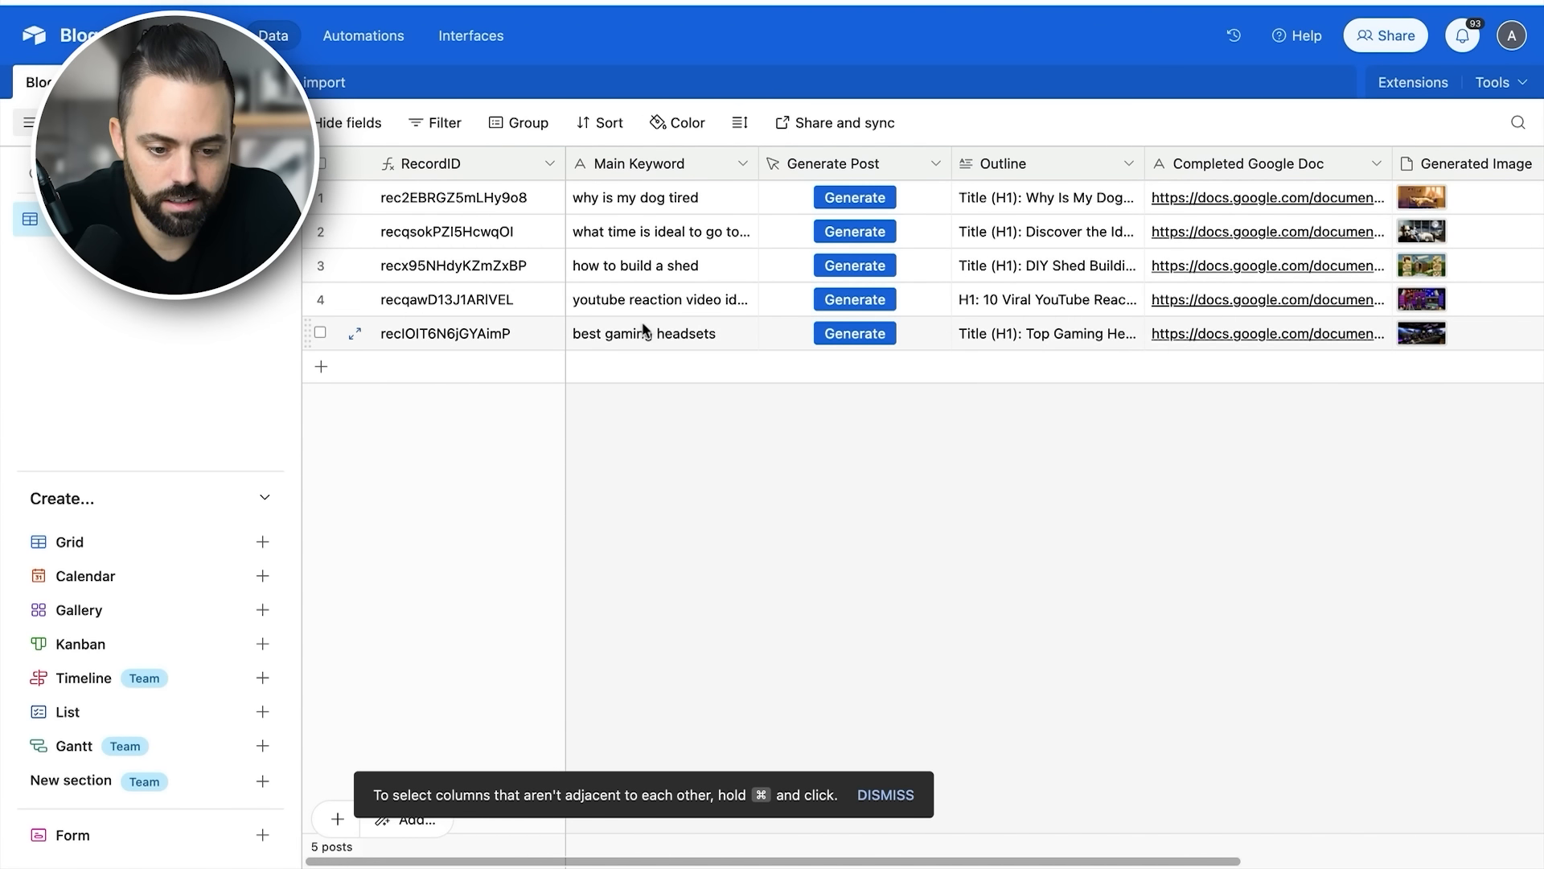
# - Switch to Airtable and check the "how to build a shed" record's keyword, outline and generated image, expanding and closing the image cell
pyautogui.click(661, 267)
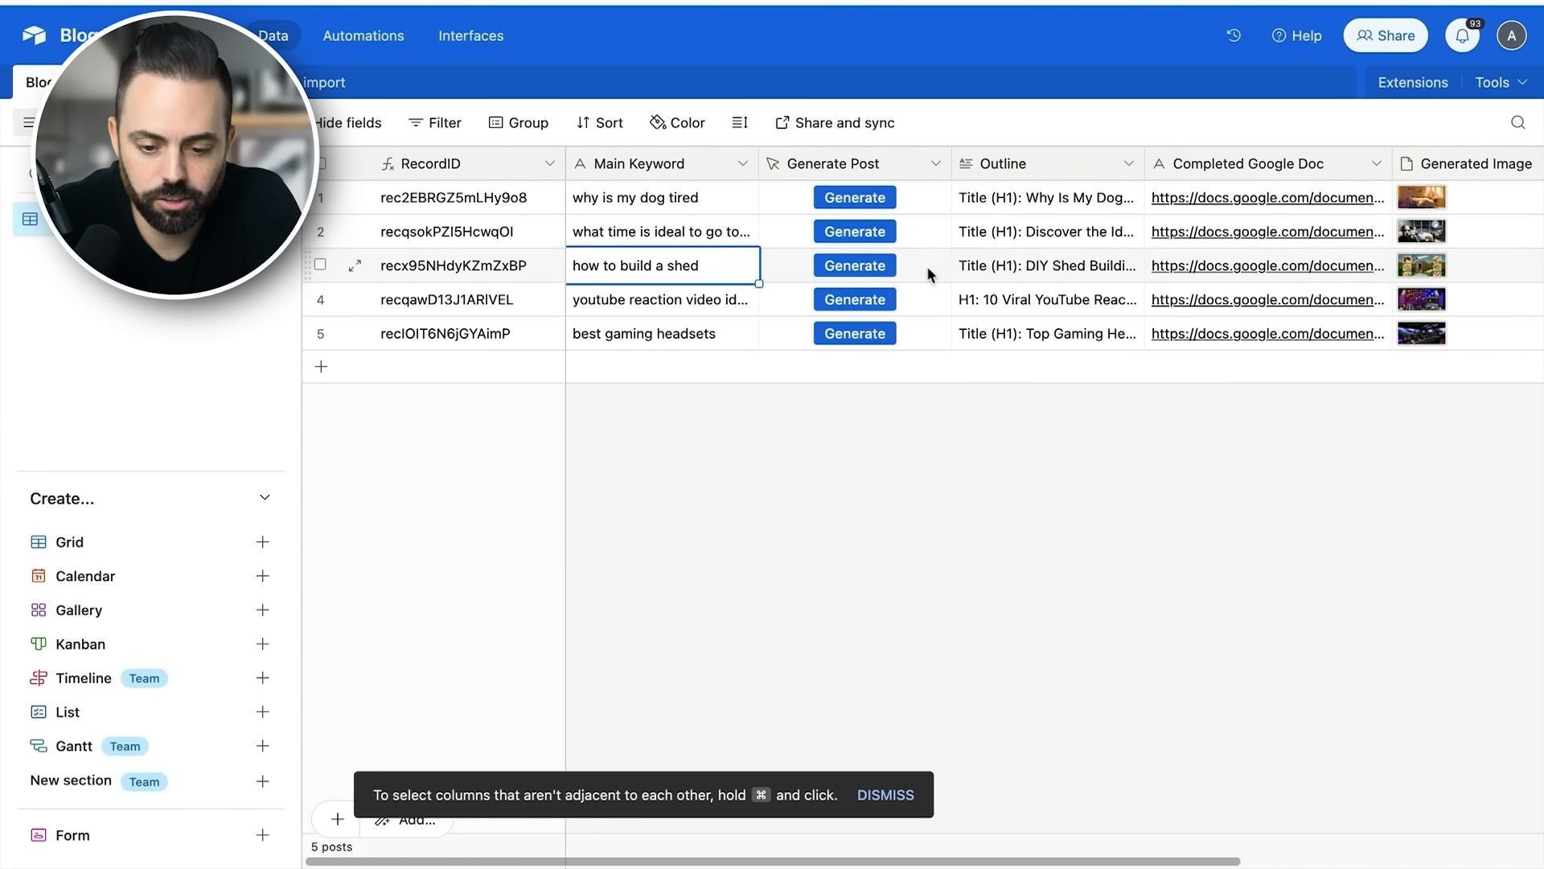
pyautogui.click(1023, 272)
pyautogui.hscroll(2, 1255, 267)
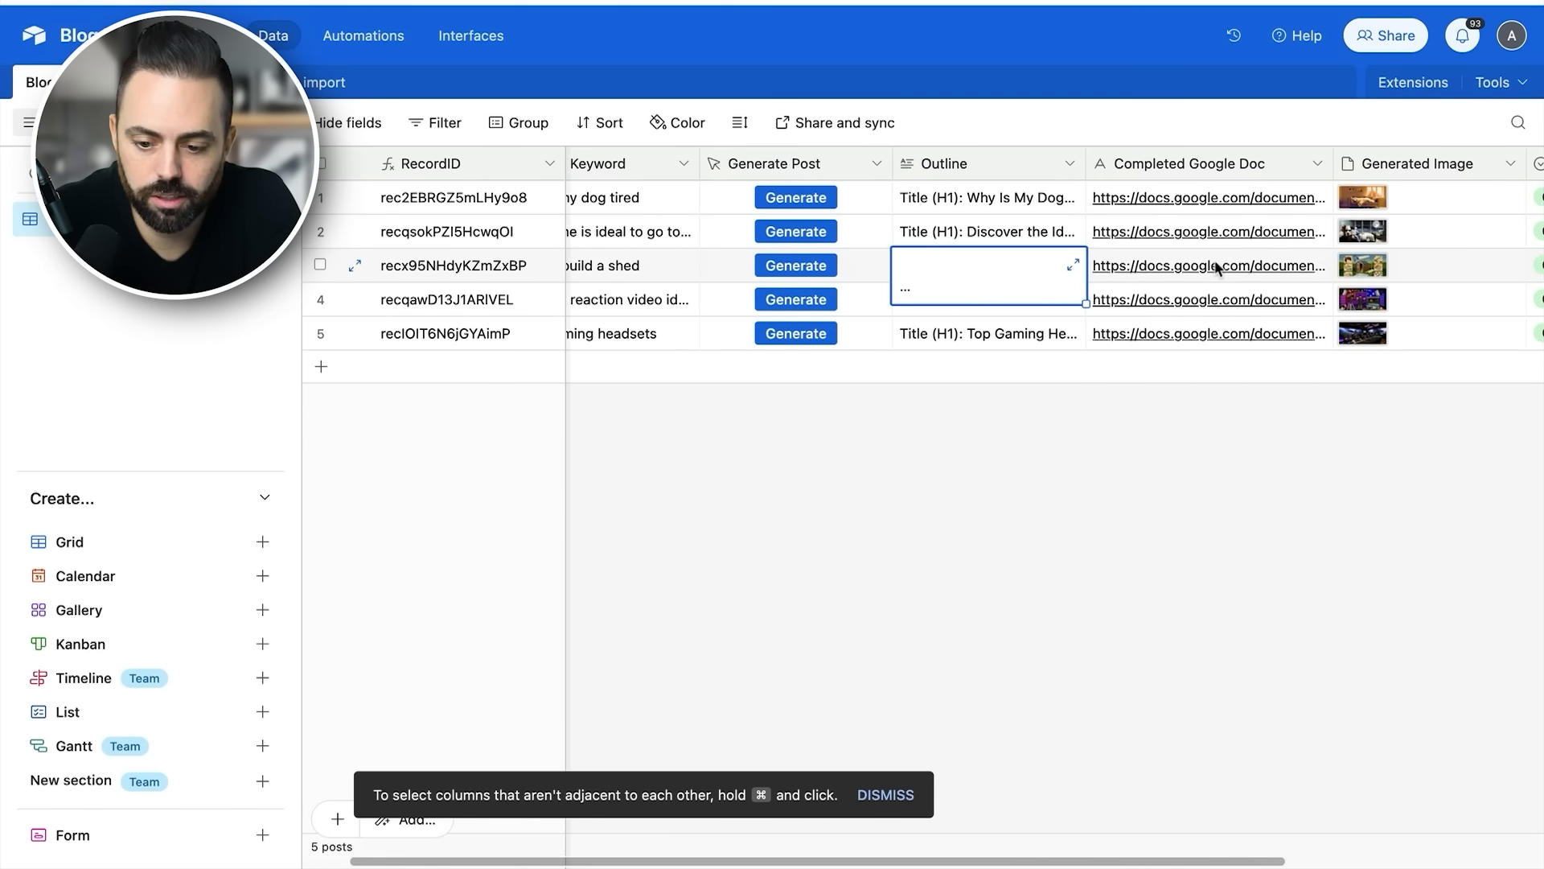
pyautogui.click(1371, 269)
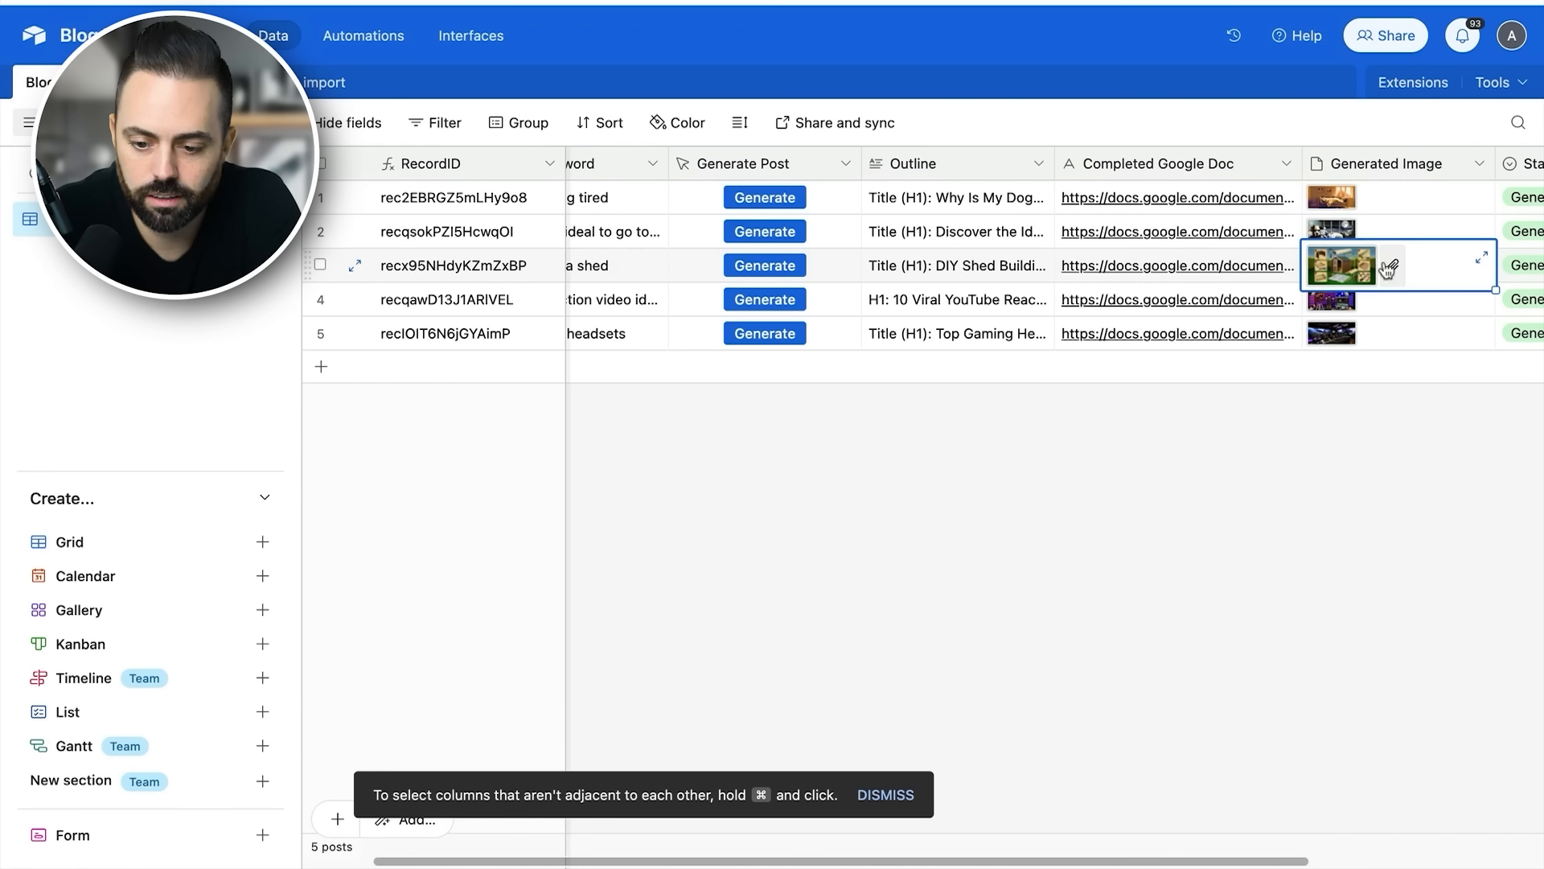
pyautogui.click(1481, 257)
pyautogui.click(1275, 124)
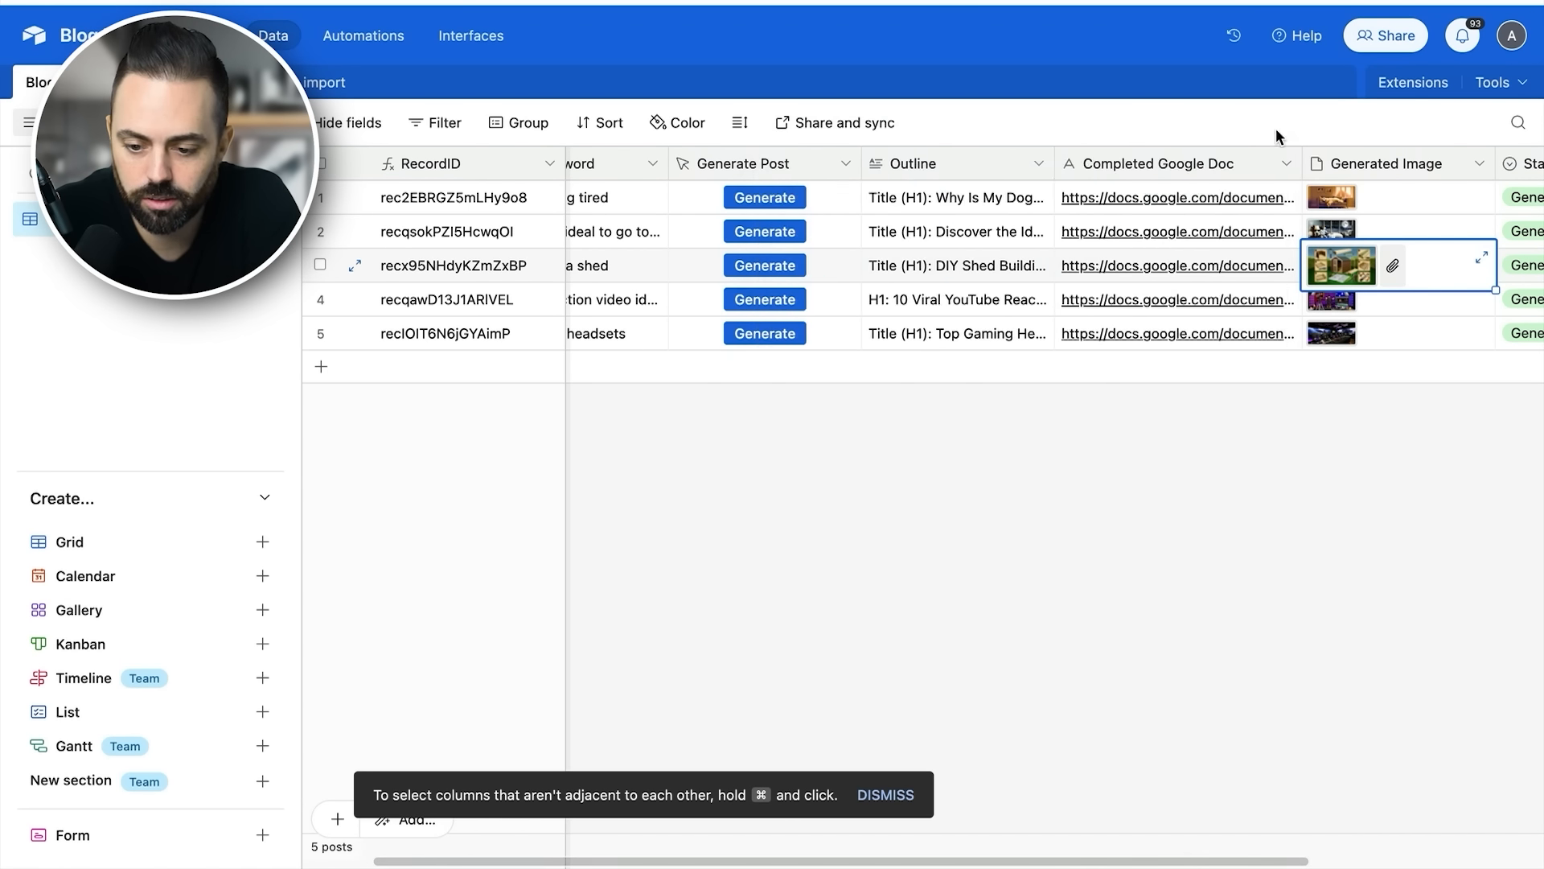
pyautogui.hscroll(3, 1194, 277)
pyautogui.hscroll(-5, 1089, 267)
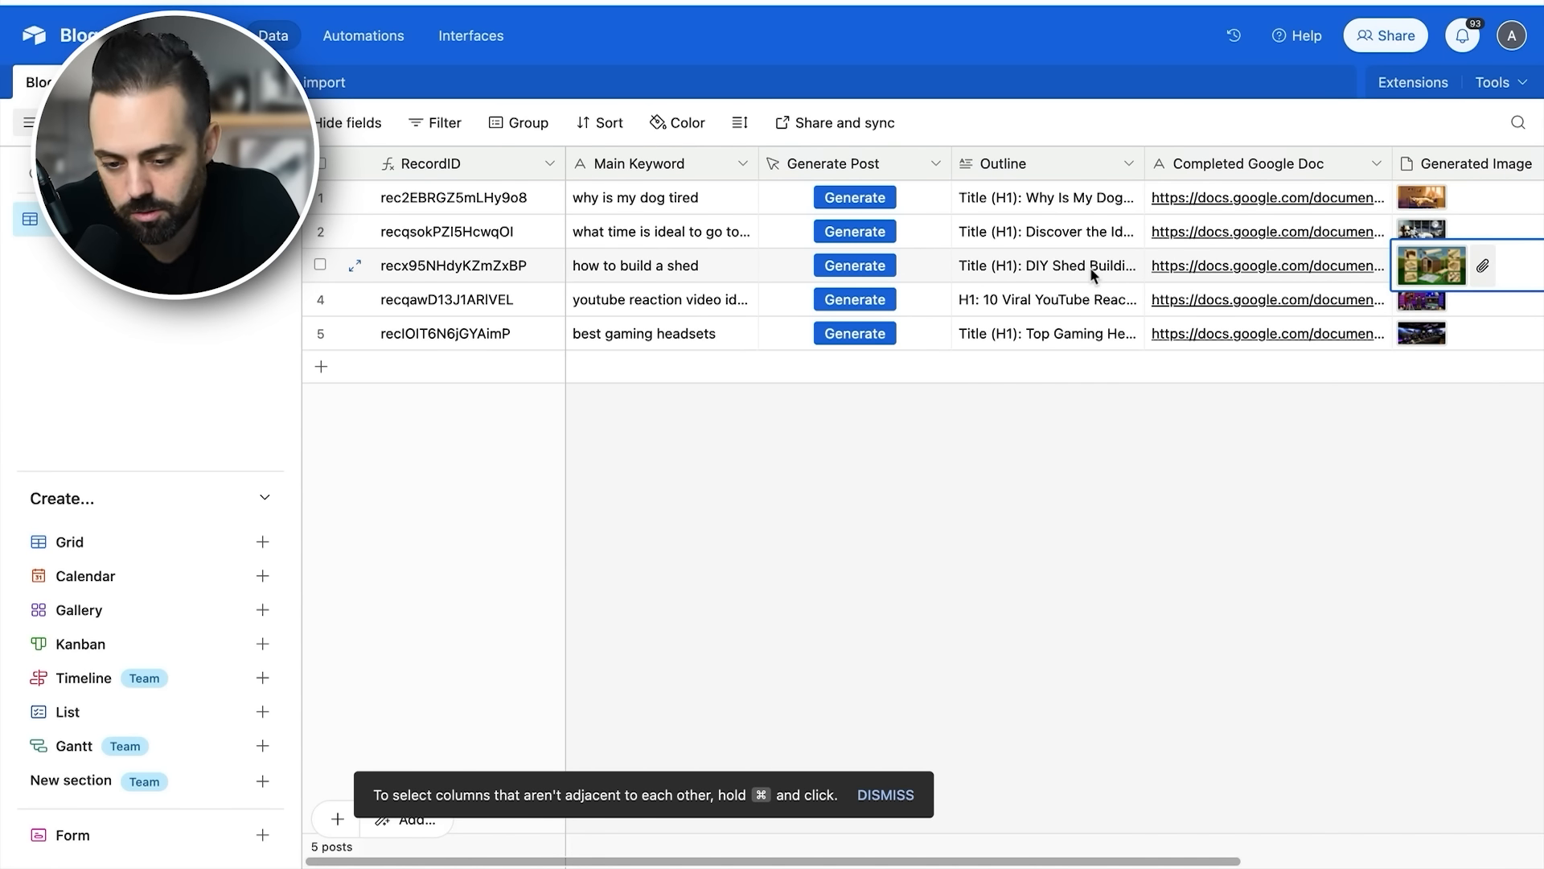
# - Open the completed Google Doc linked in the "how to build a shed" record and read through the article to its Conclusion
pyautogui.click(1246, 273)
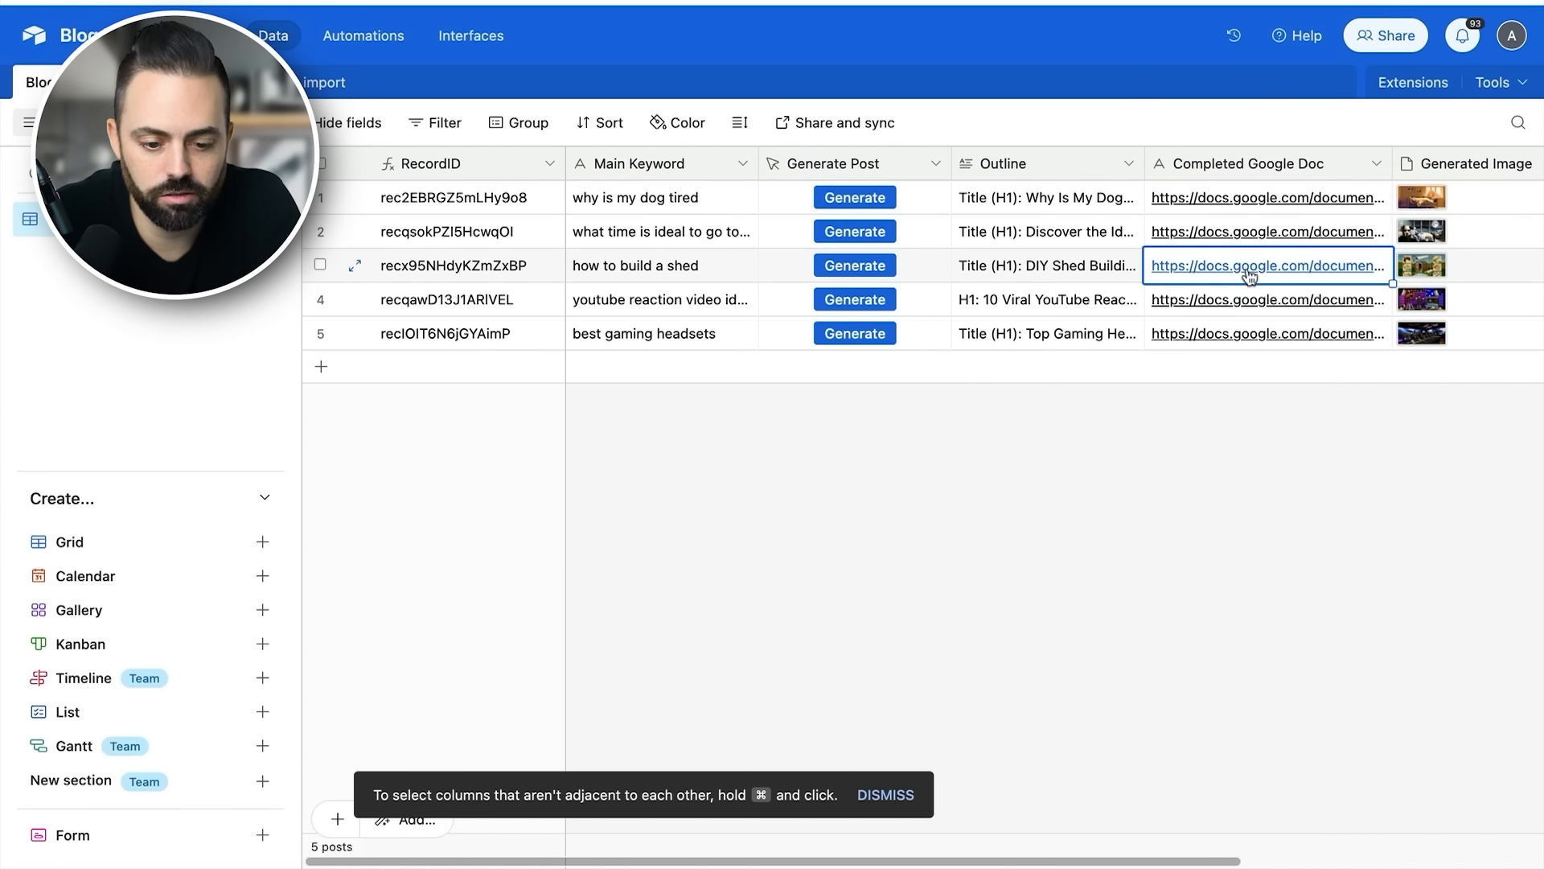
pyautogui.click(1247, 272)
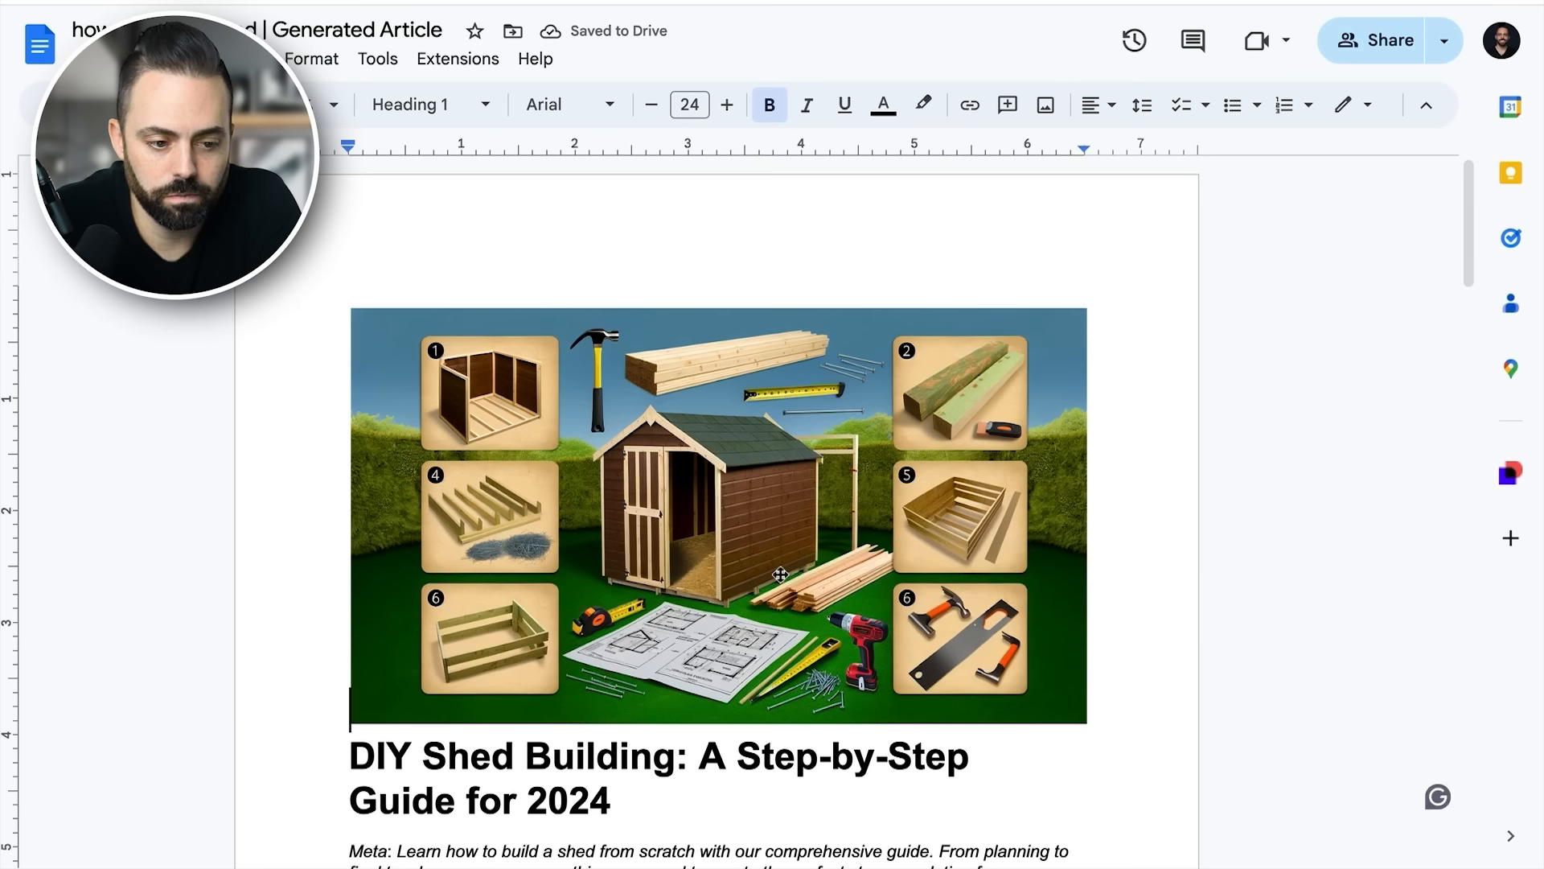
pyautogui.scroll(-3, 779, 574)
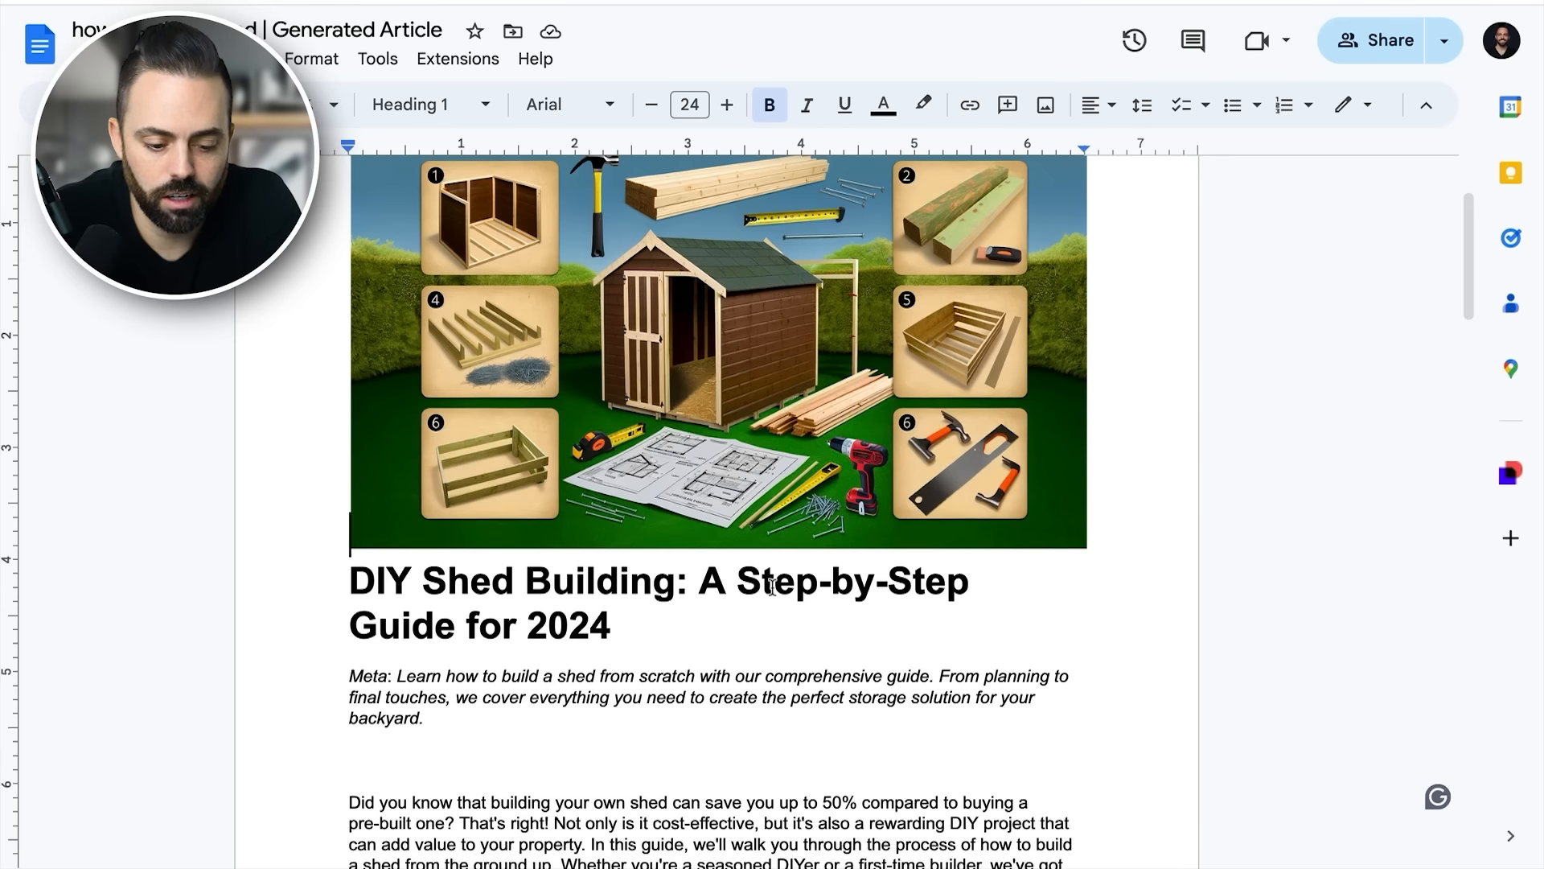
pyautogui.scroll(-4, 724, 579)
pyautogui.scroll(-20, 682, 576)
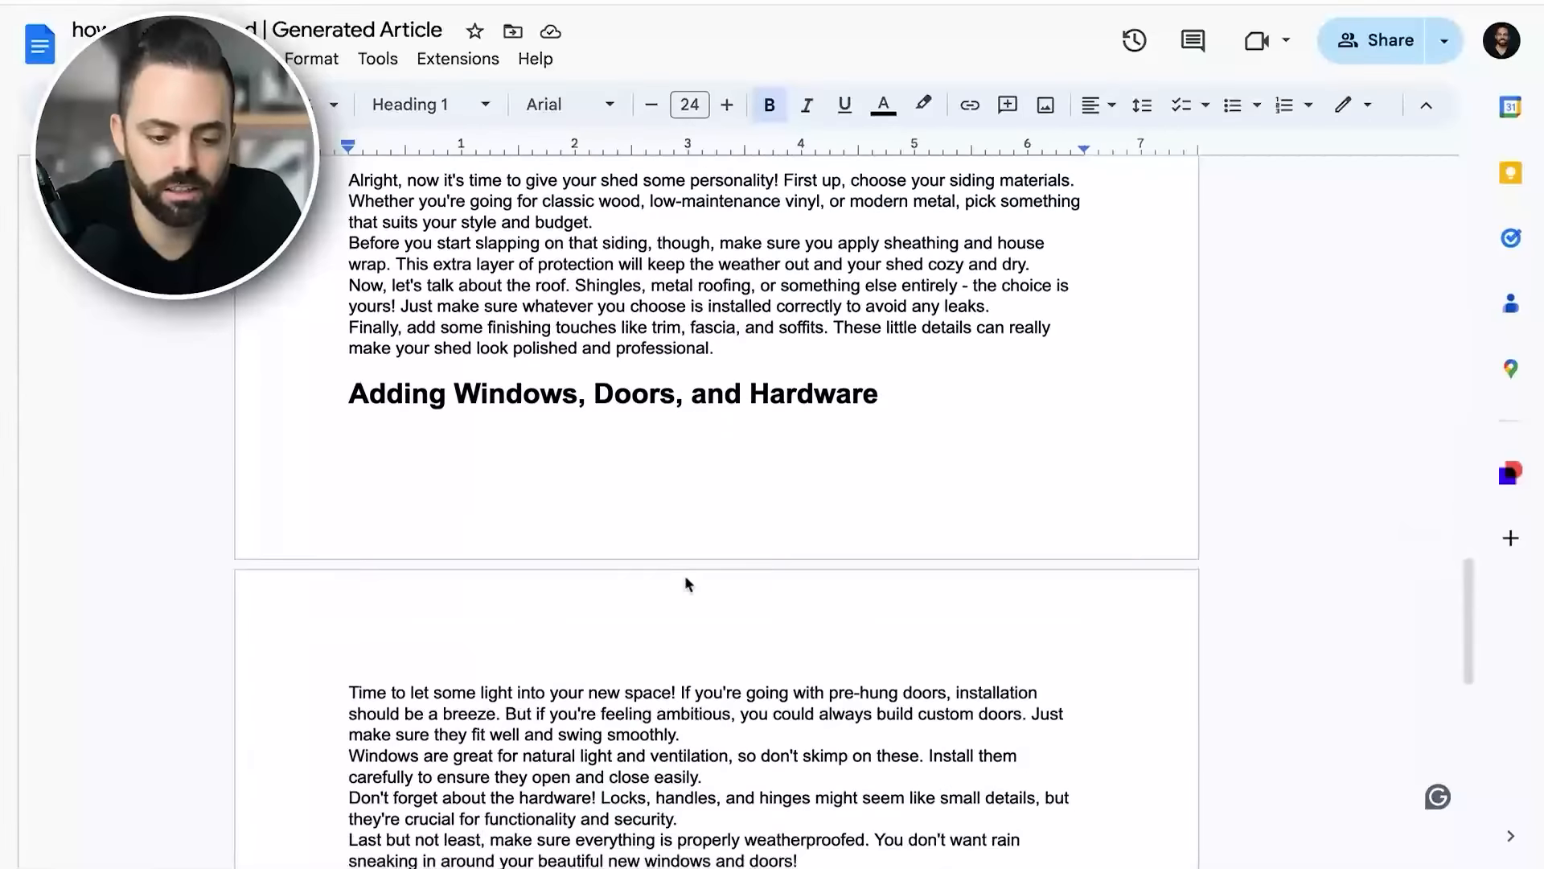
pyautogui.scroll(-15, 685, 576)
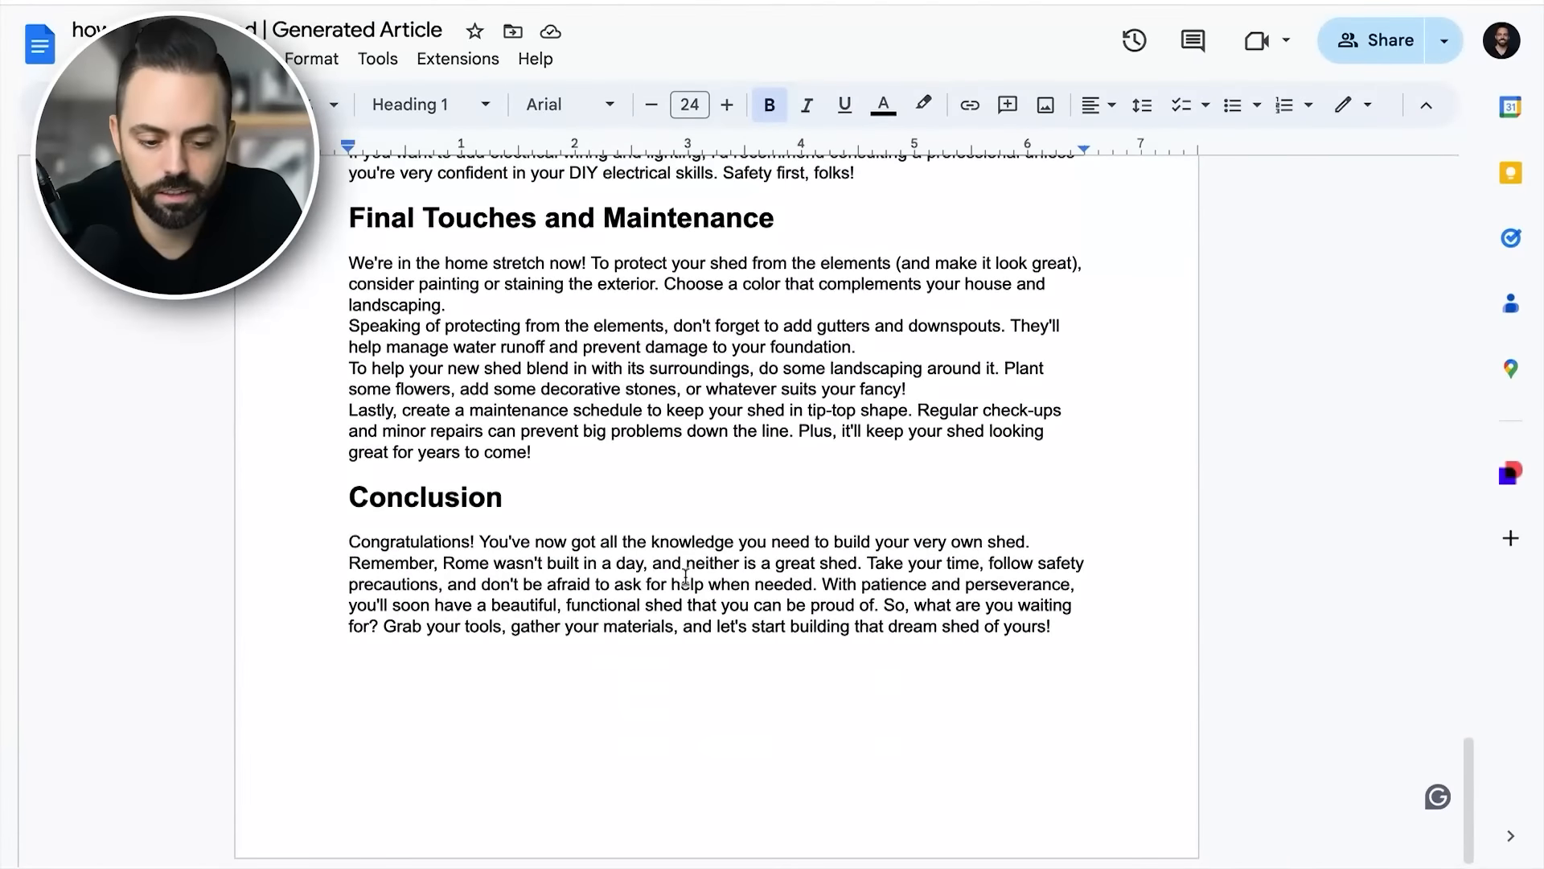
pyautogui.scroll(20, 685, 576)
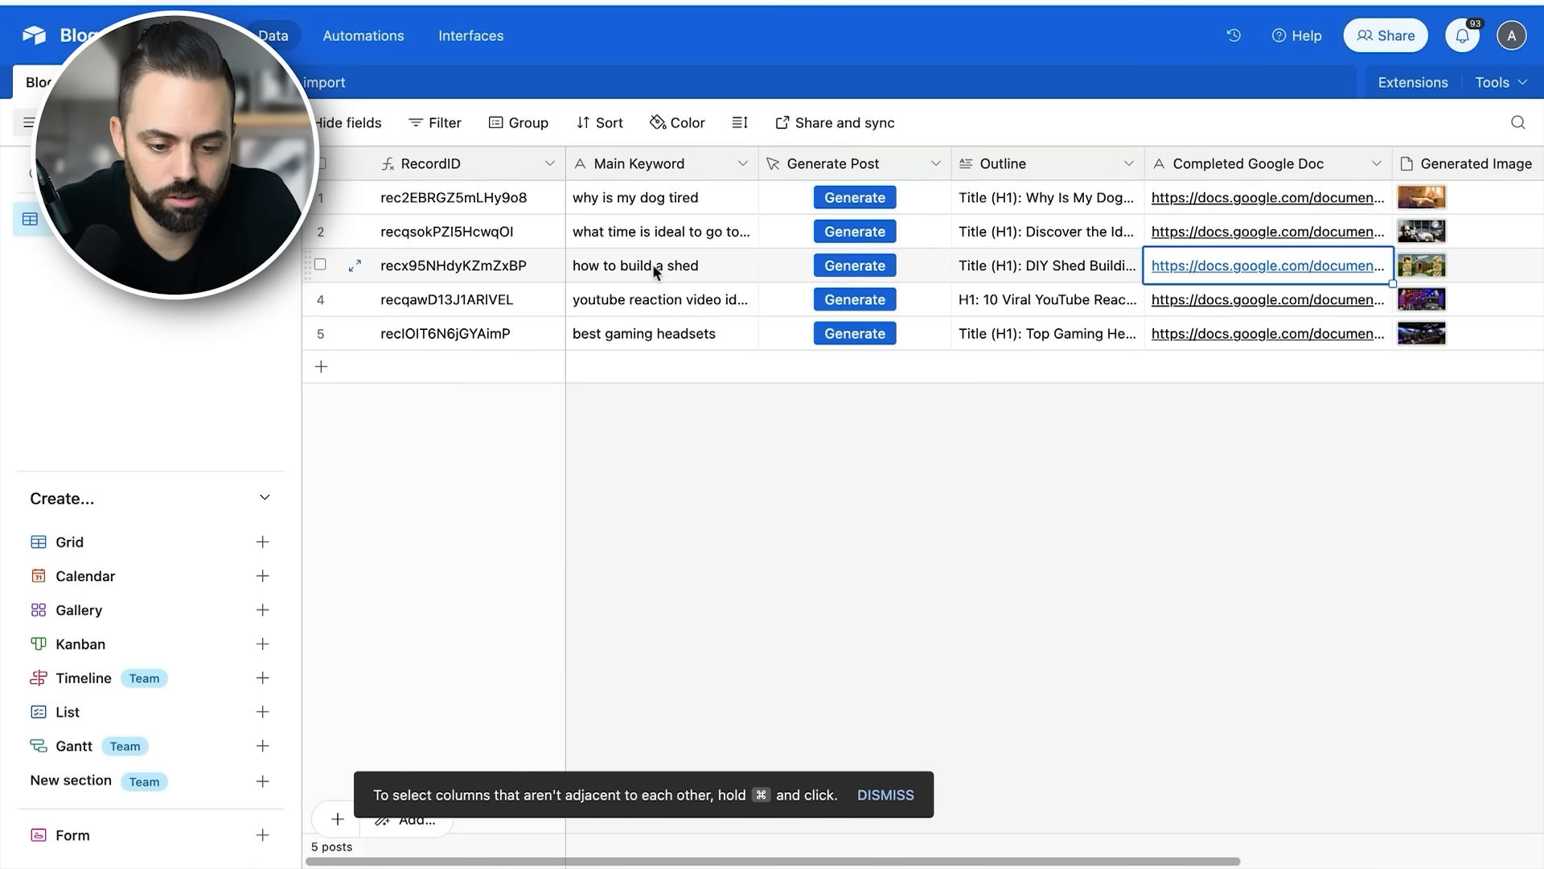
# - Return to Airtable, open the Google Doc linked in the YouTube reaction video ideas record and read through to its Conclusion
pyautogui.click(655, 301)
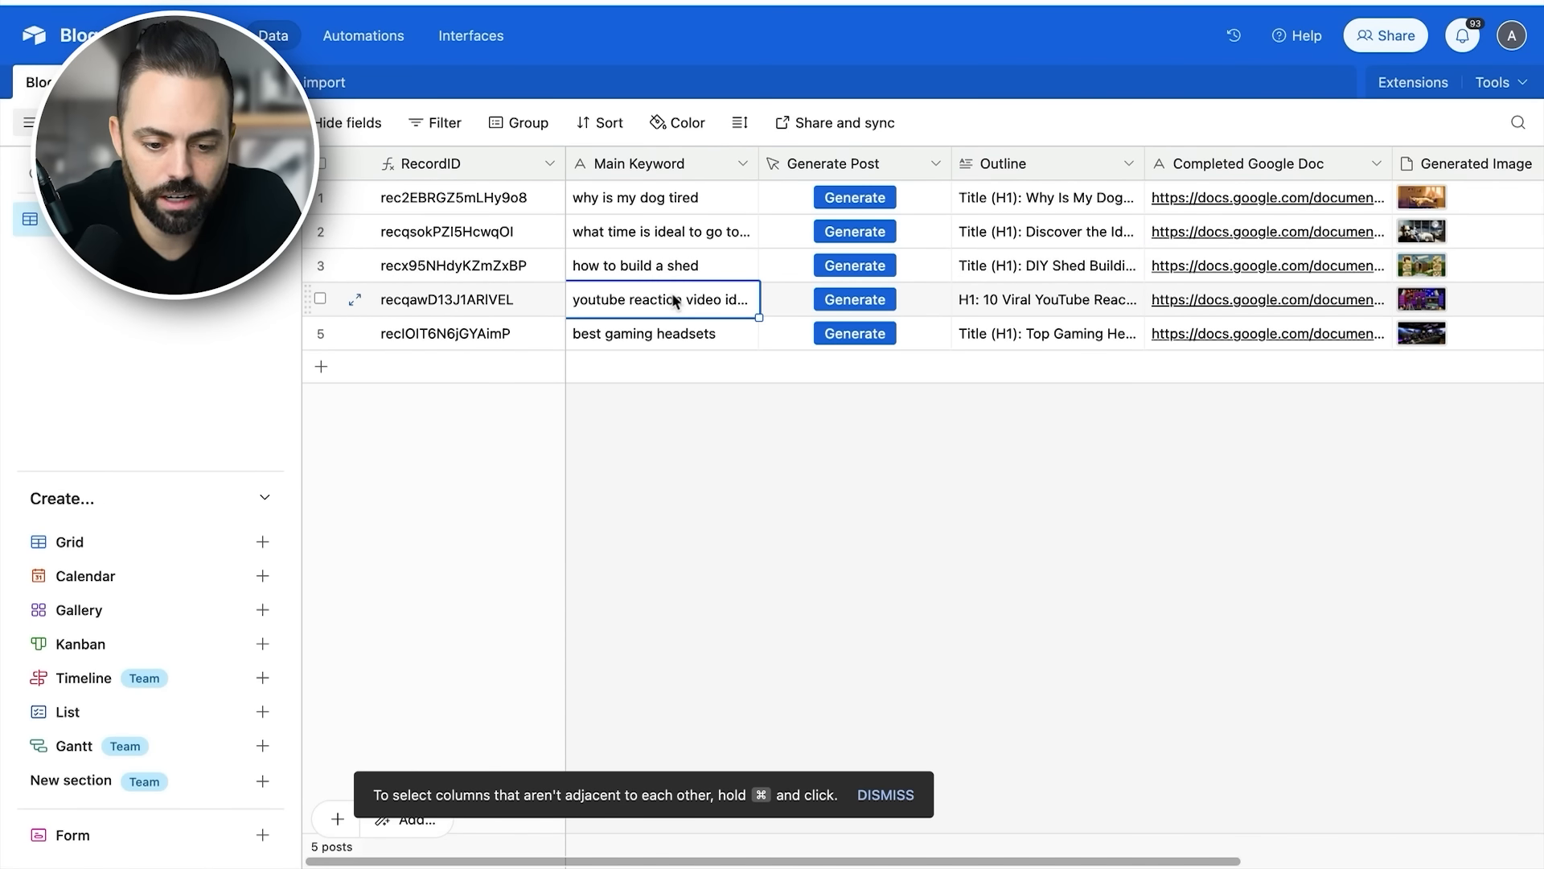
pyautogui.click(1282, 302)
pyautogui.click(1218, 303)
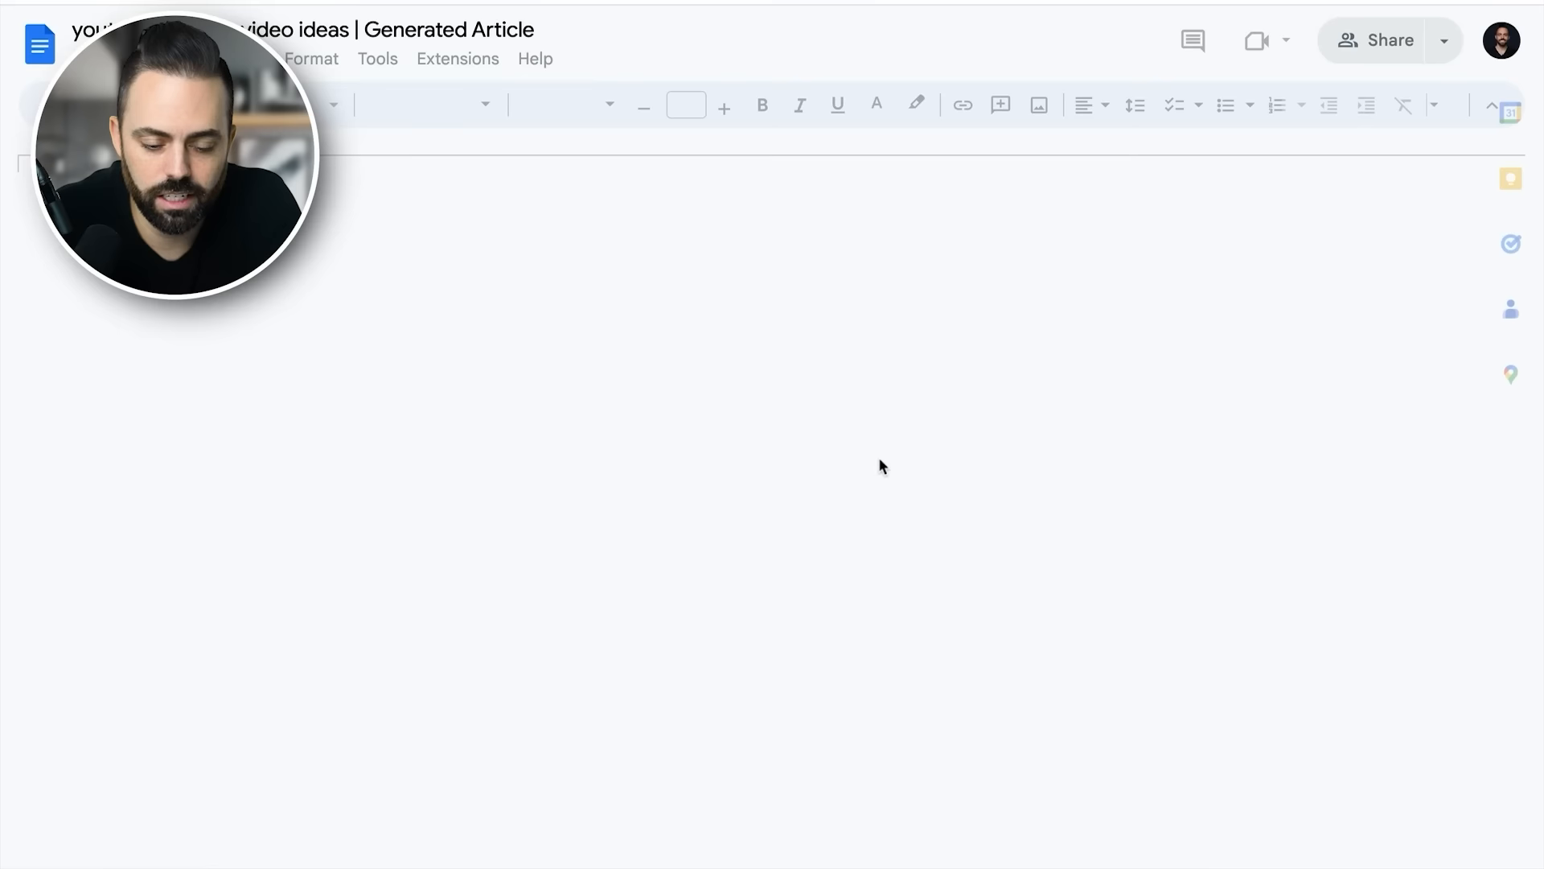
pyautogui.scroll(-8, 871, 491)
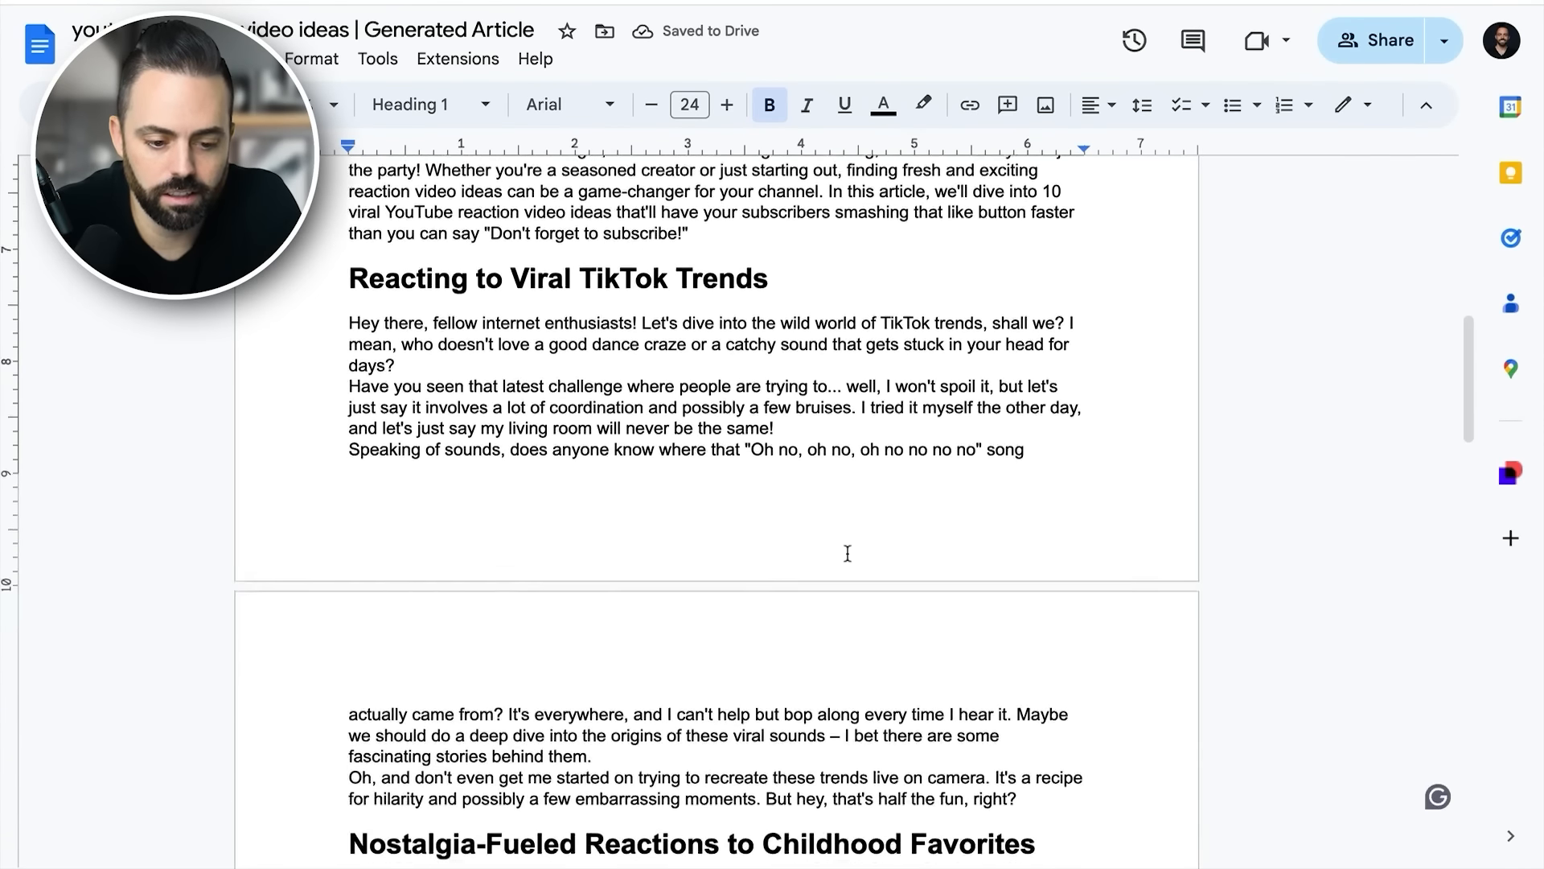
pyautogui.scroll(-20, 848, 553)
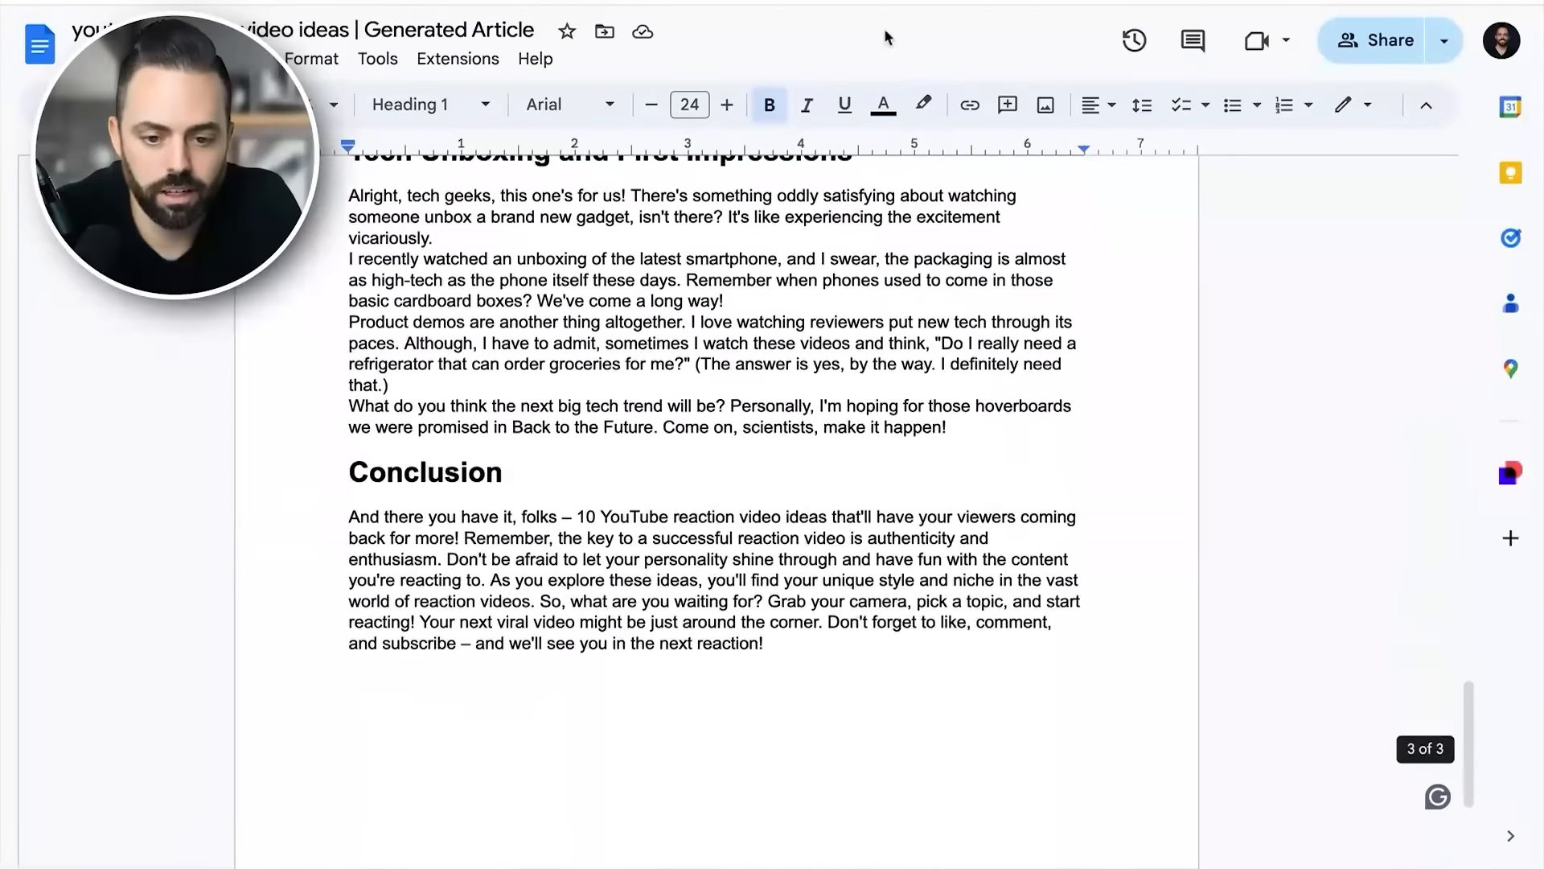
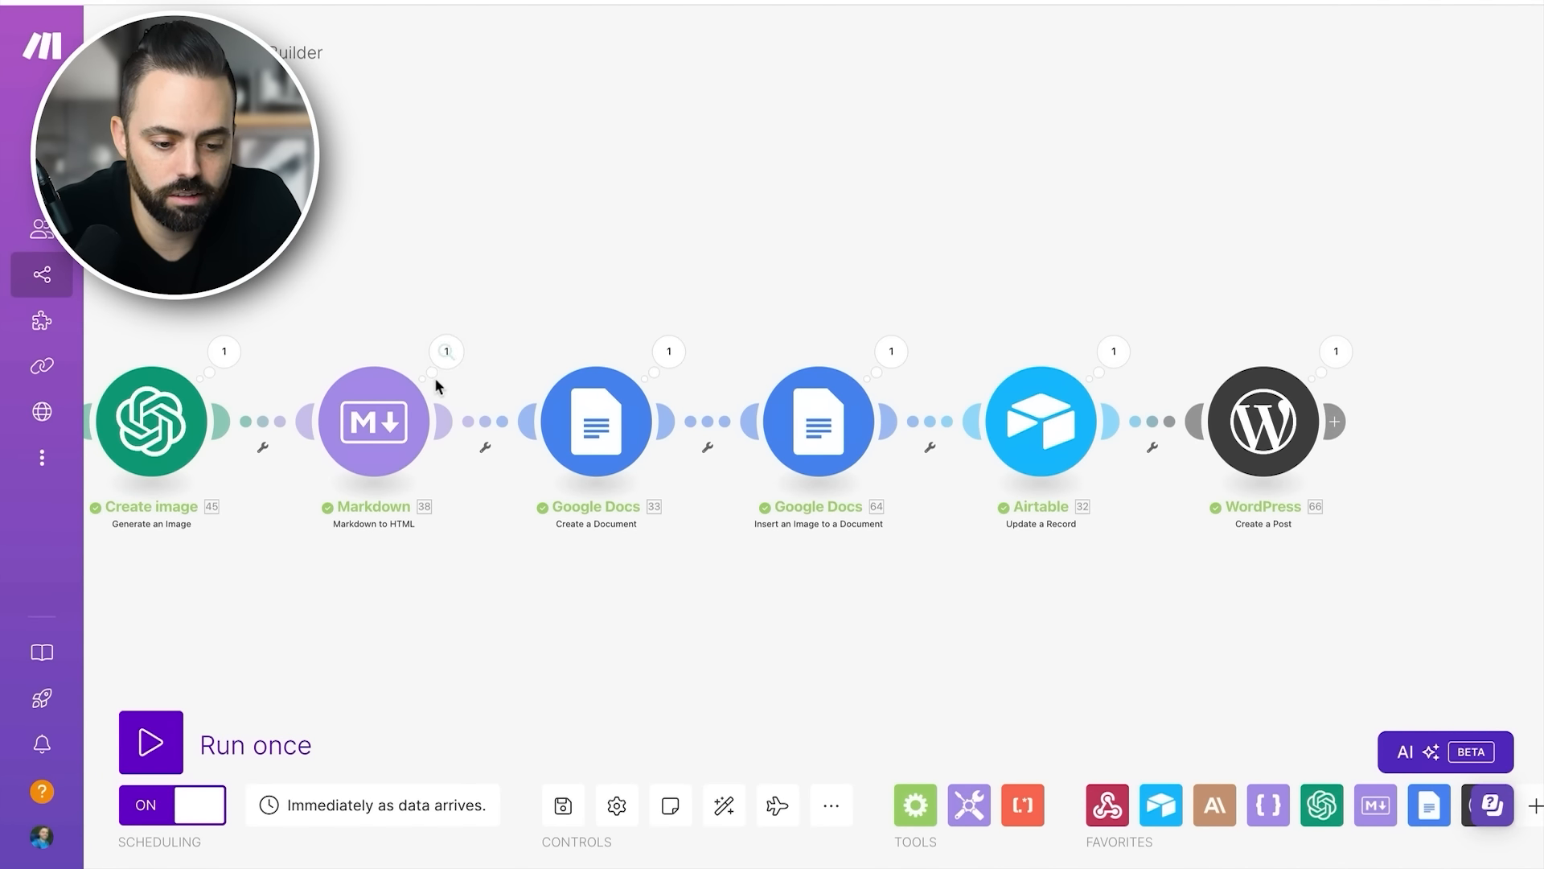
pyautogui.hscroll(-15, 434, 378)
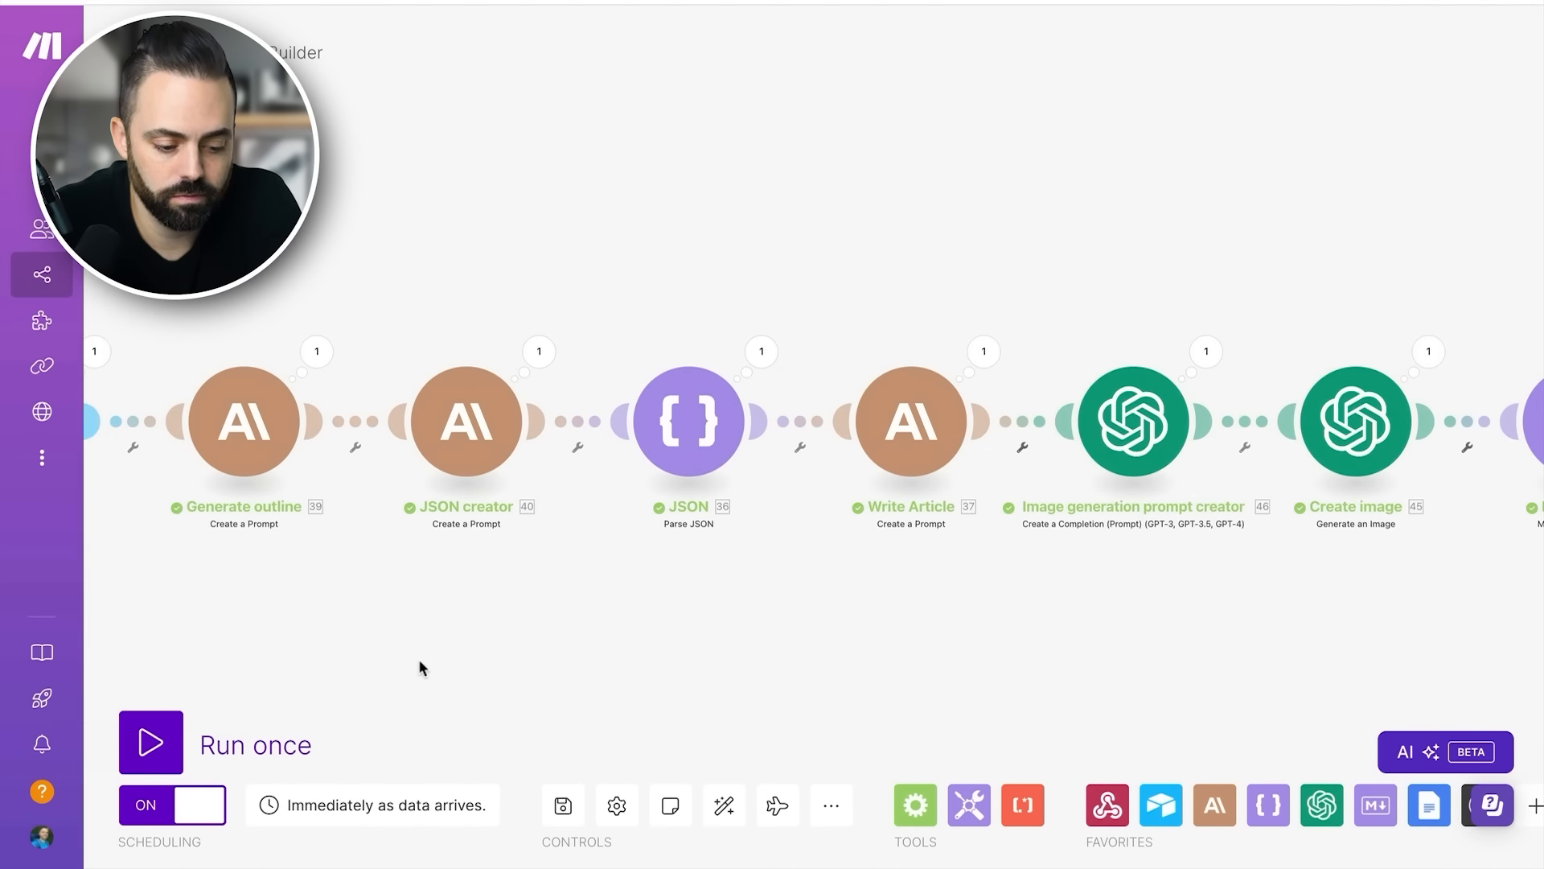
pyautogui.hscroll(-5, 419, 667)
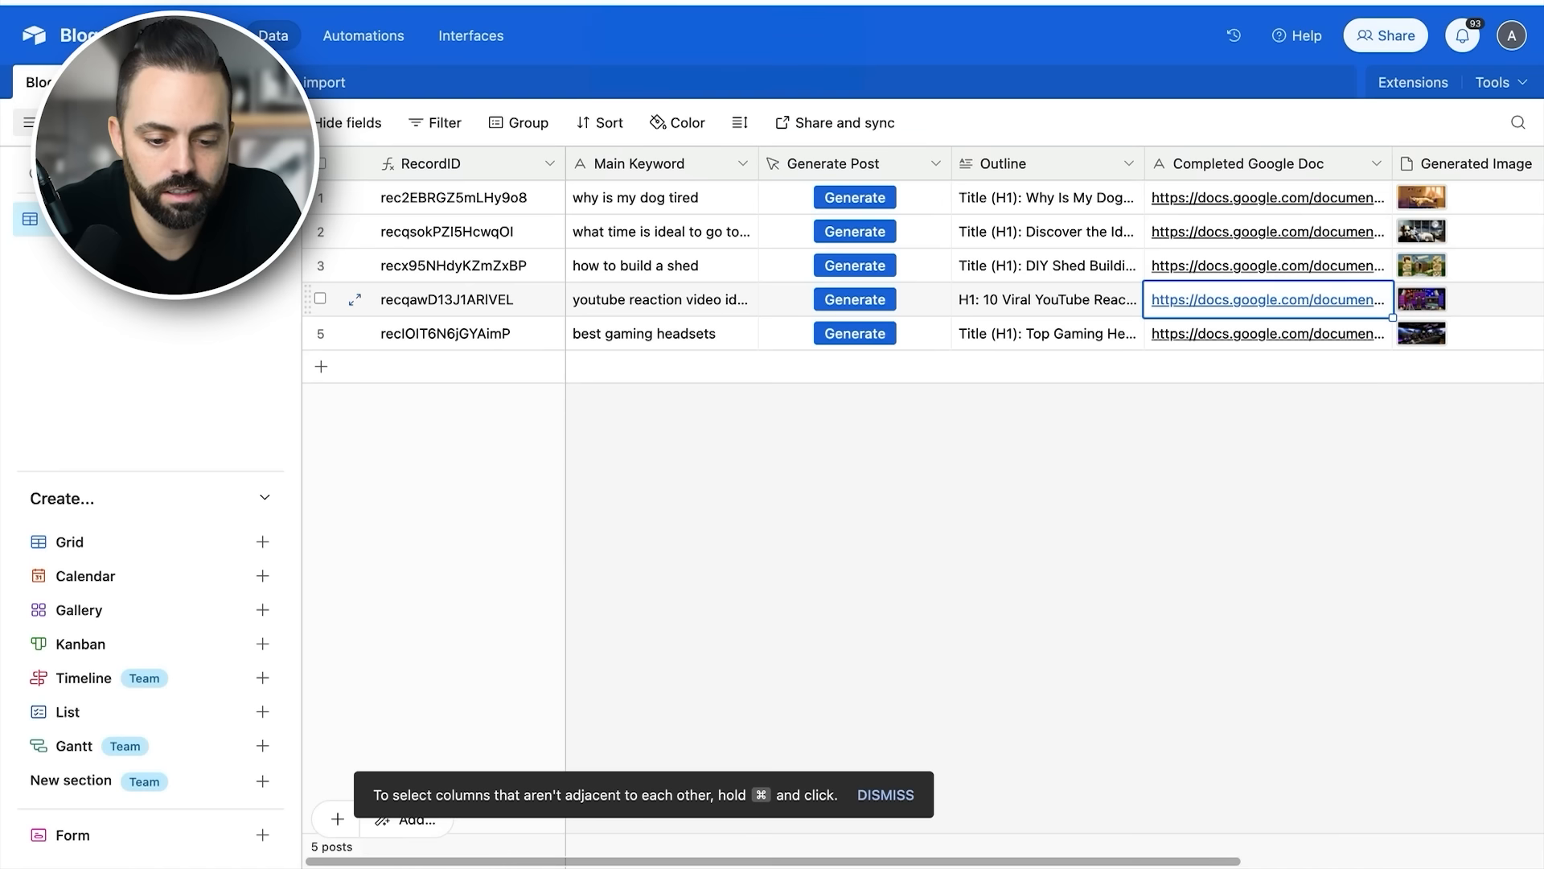
# - Switch to Airtable and add a record with the main keyword "how to cook lentil soup", plus a blank record below it
pyautogui.click(658, 367)
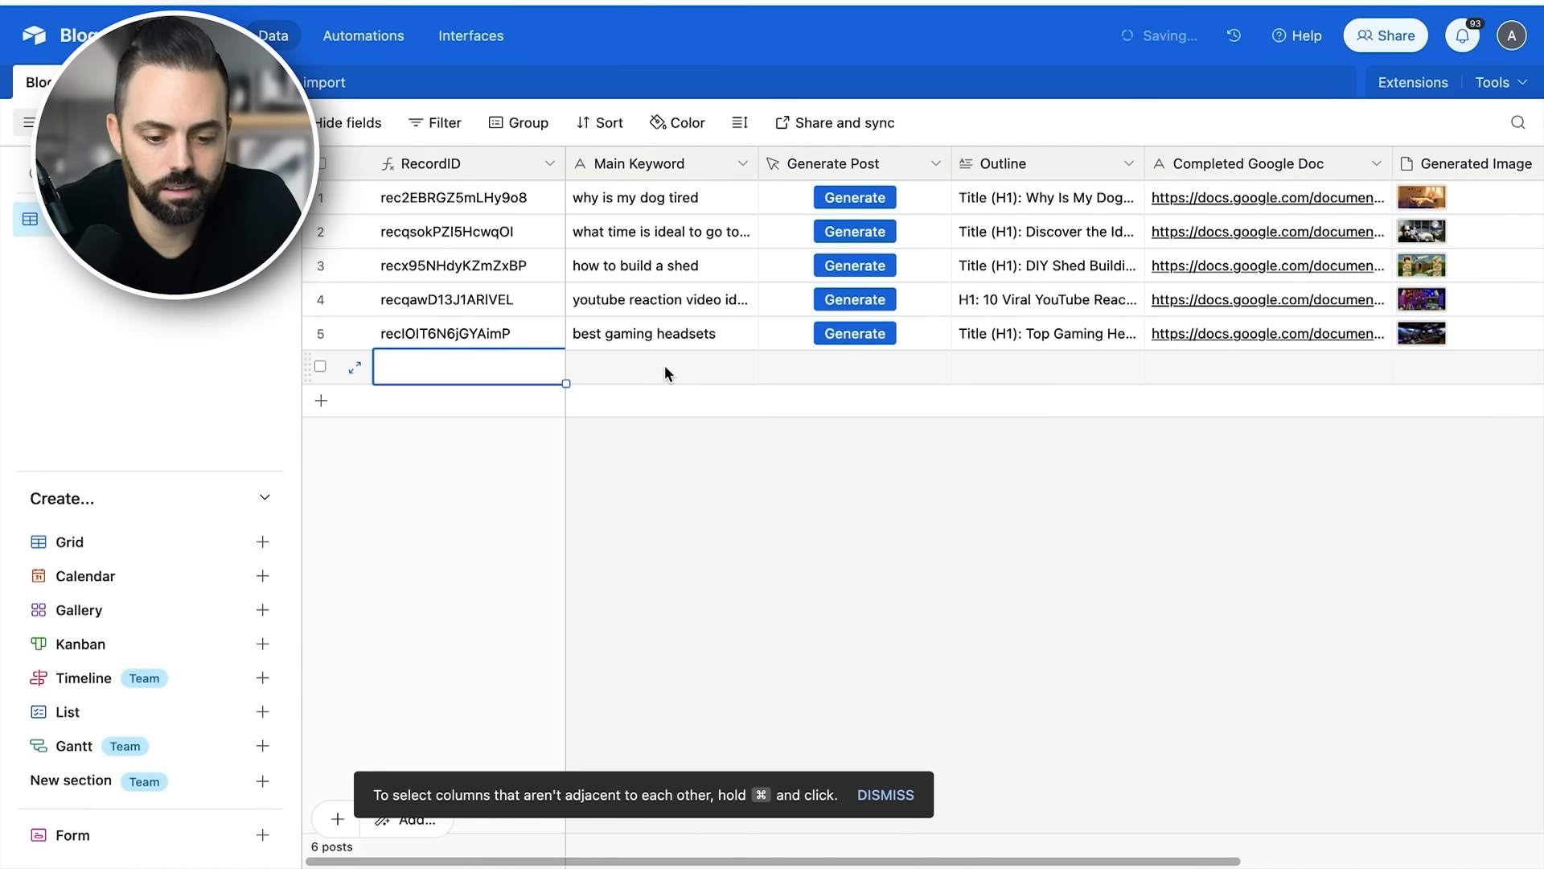
pyautogui.click(645, 372)
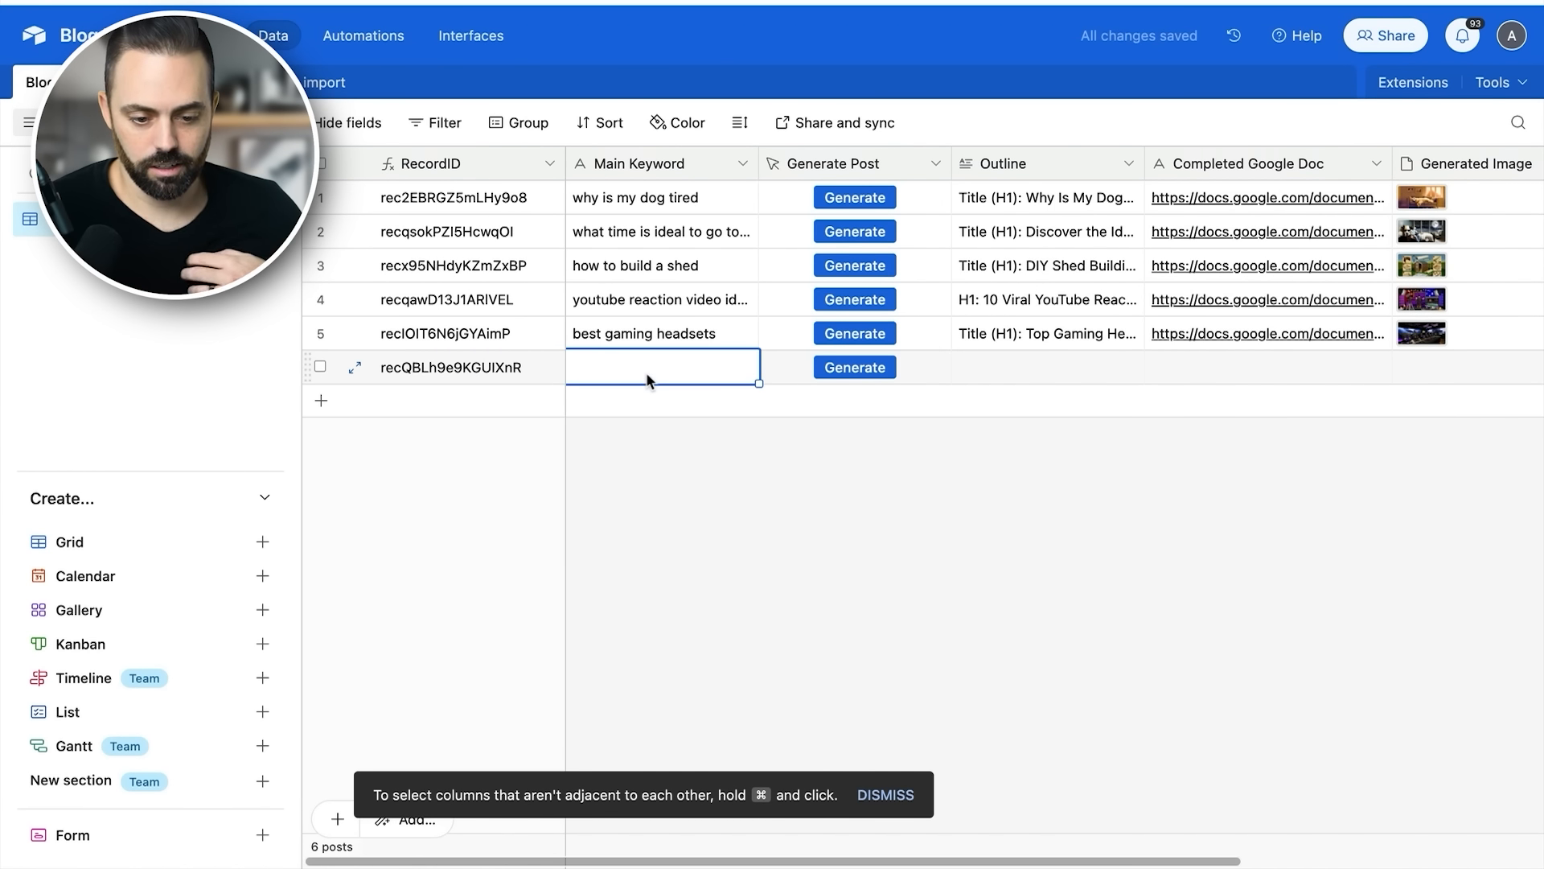
pyautogui.write('how to cook lentil soup')
pyautogui.press('Return')
pyautogui.click(700, 403)
pyautogui.click(678, 398)
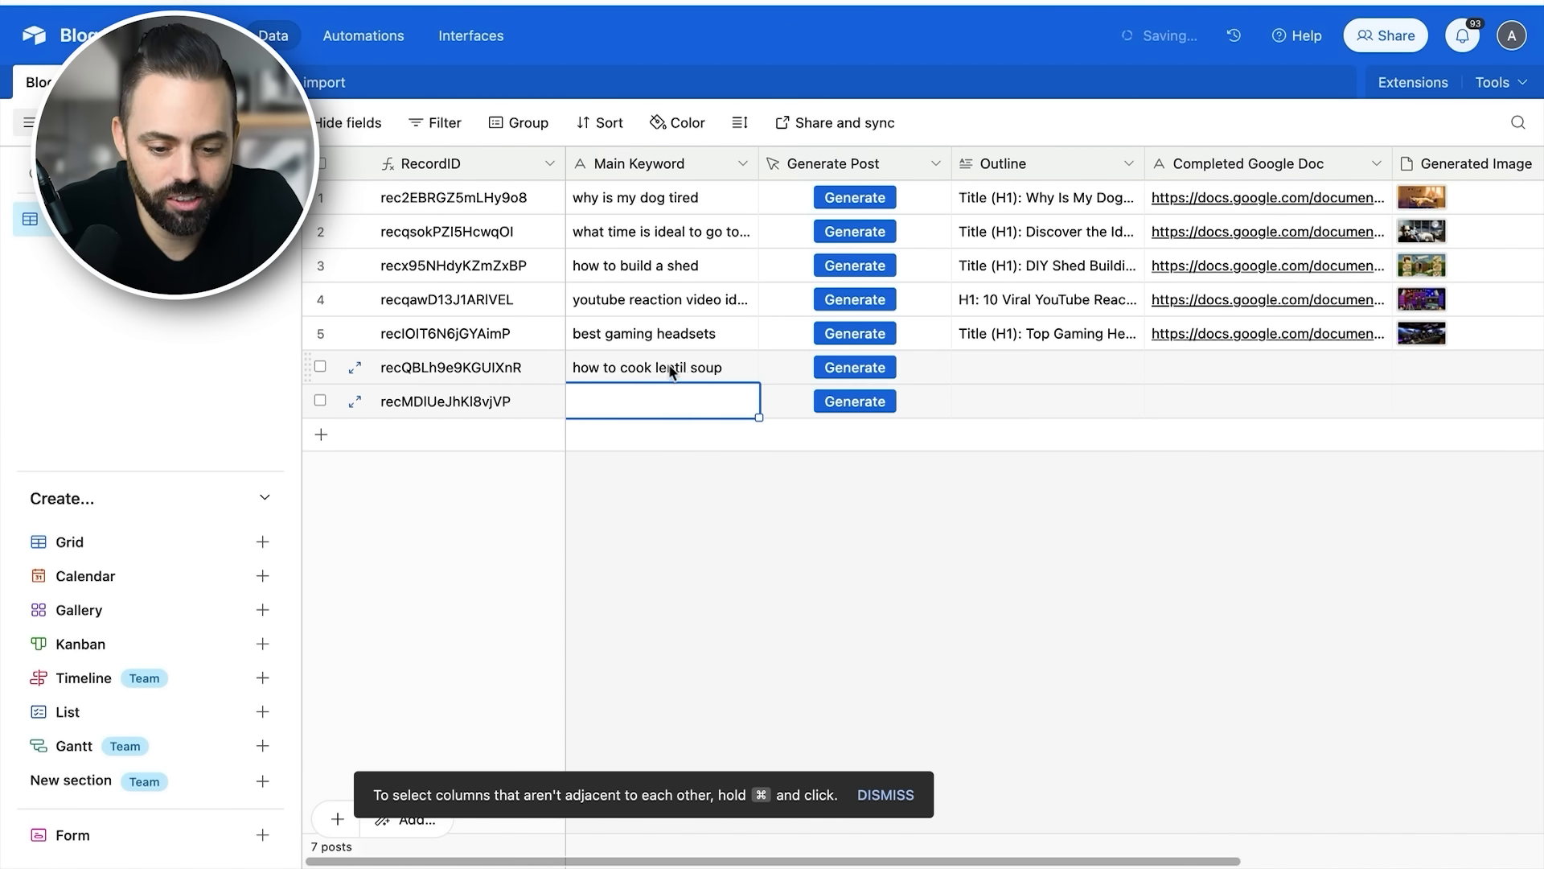
pyautogui.click(707, 369)
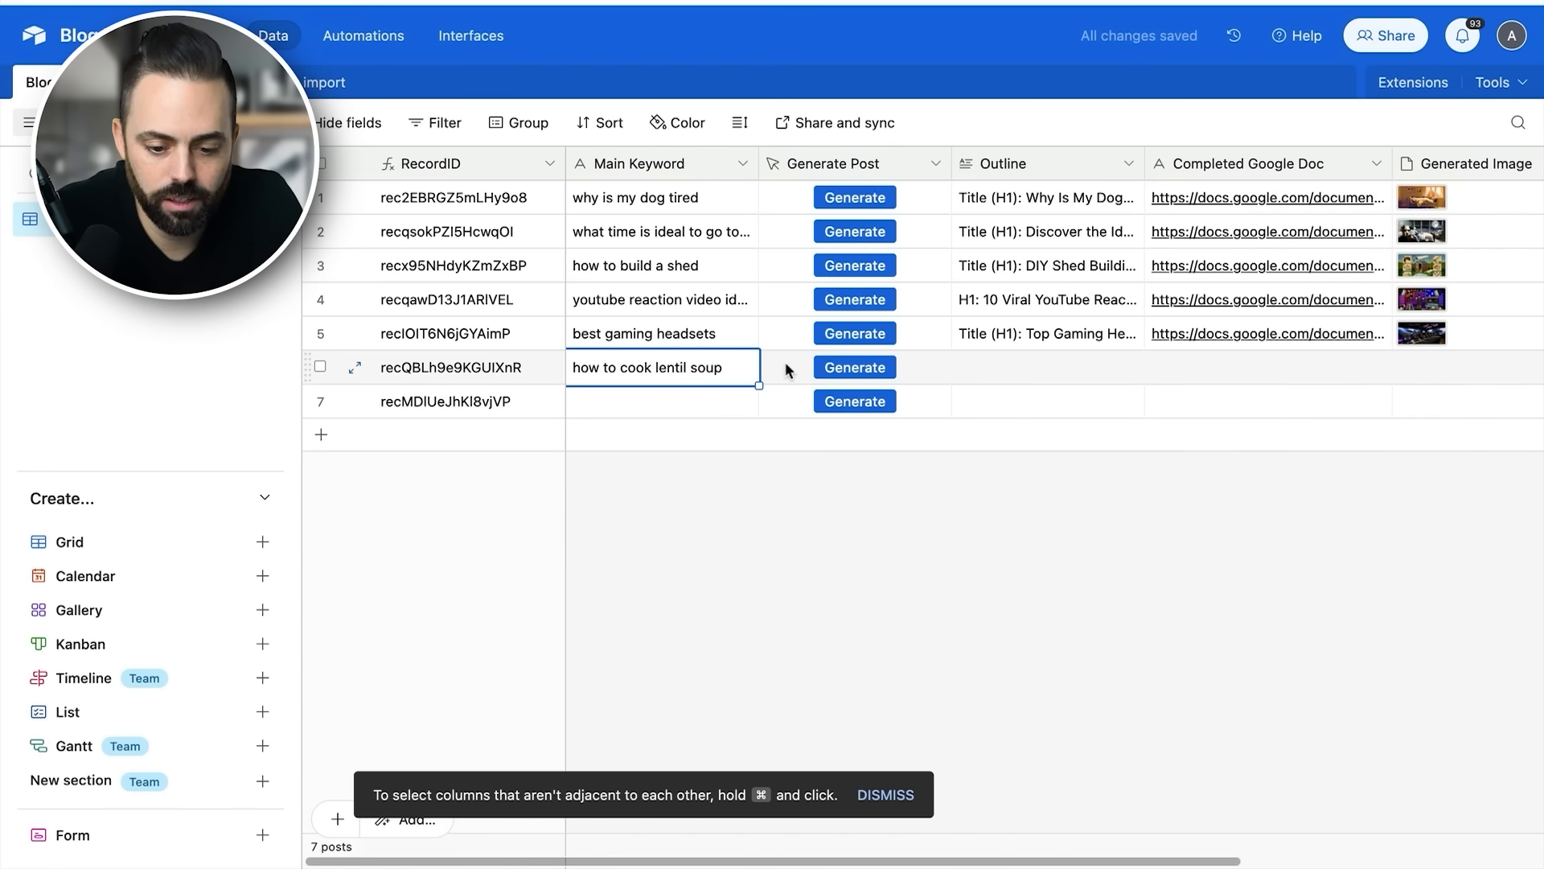
# - Open the Generate Post button field for editing, examine its webhook URL formula with the RecordID reference, and cancel without changes
pyautogui.click(932, 166)
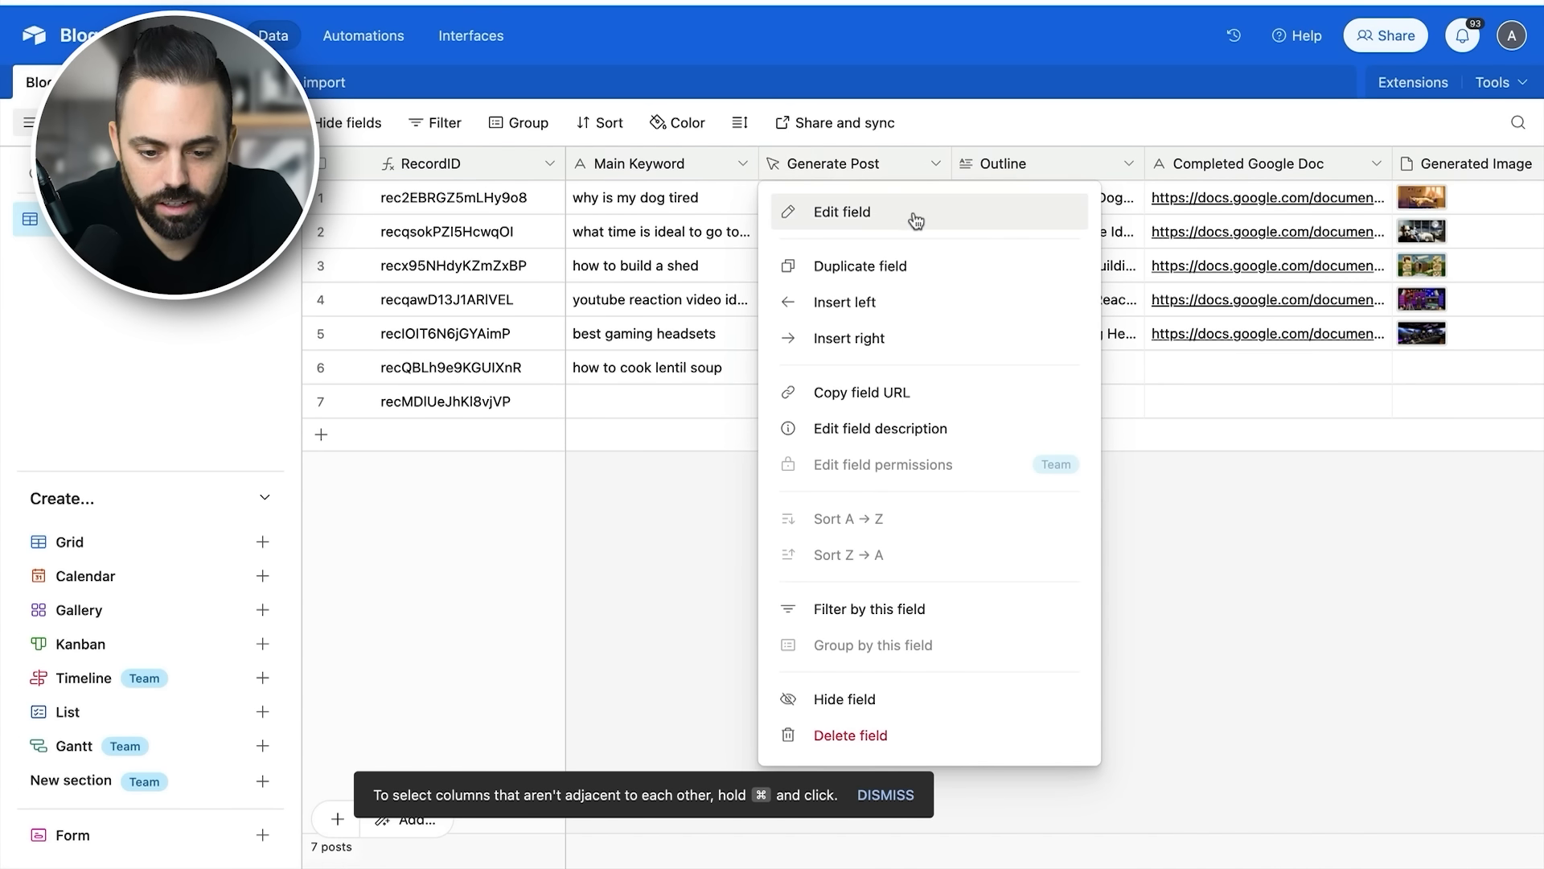
pyautogui.click(915, 215)
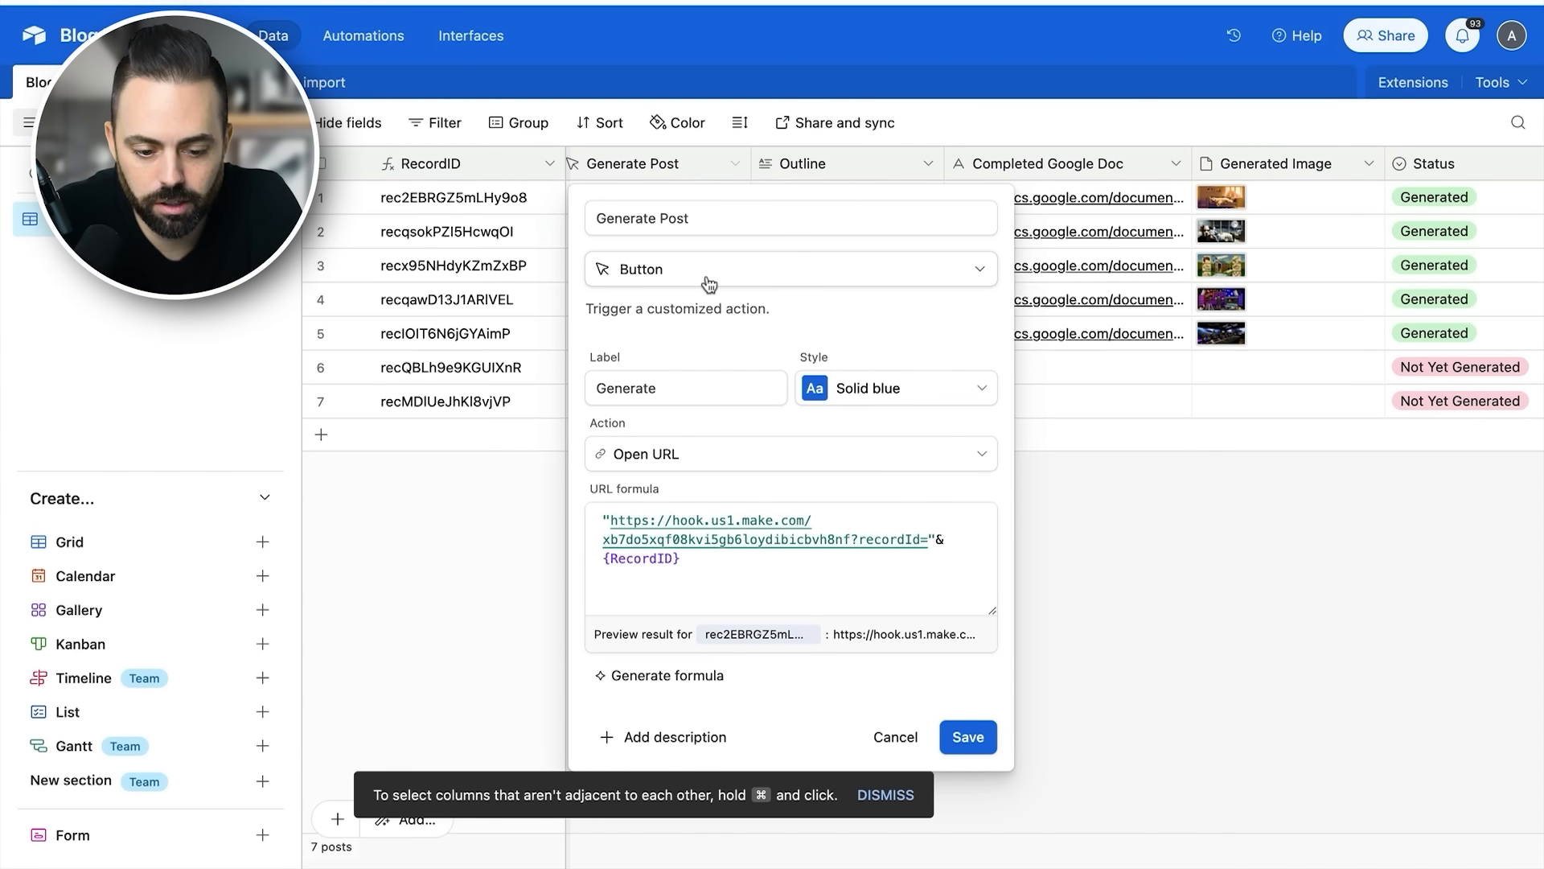
pyautogui.moveTo(685, 560); pyautogui.dragTo(611, 523)
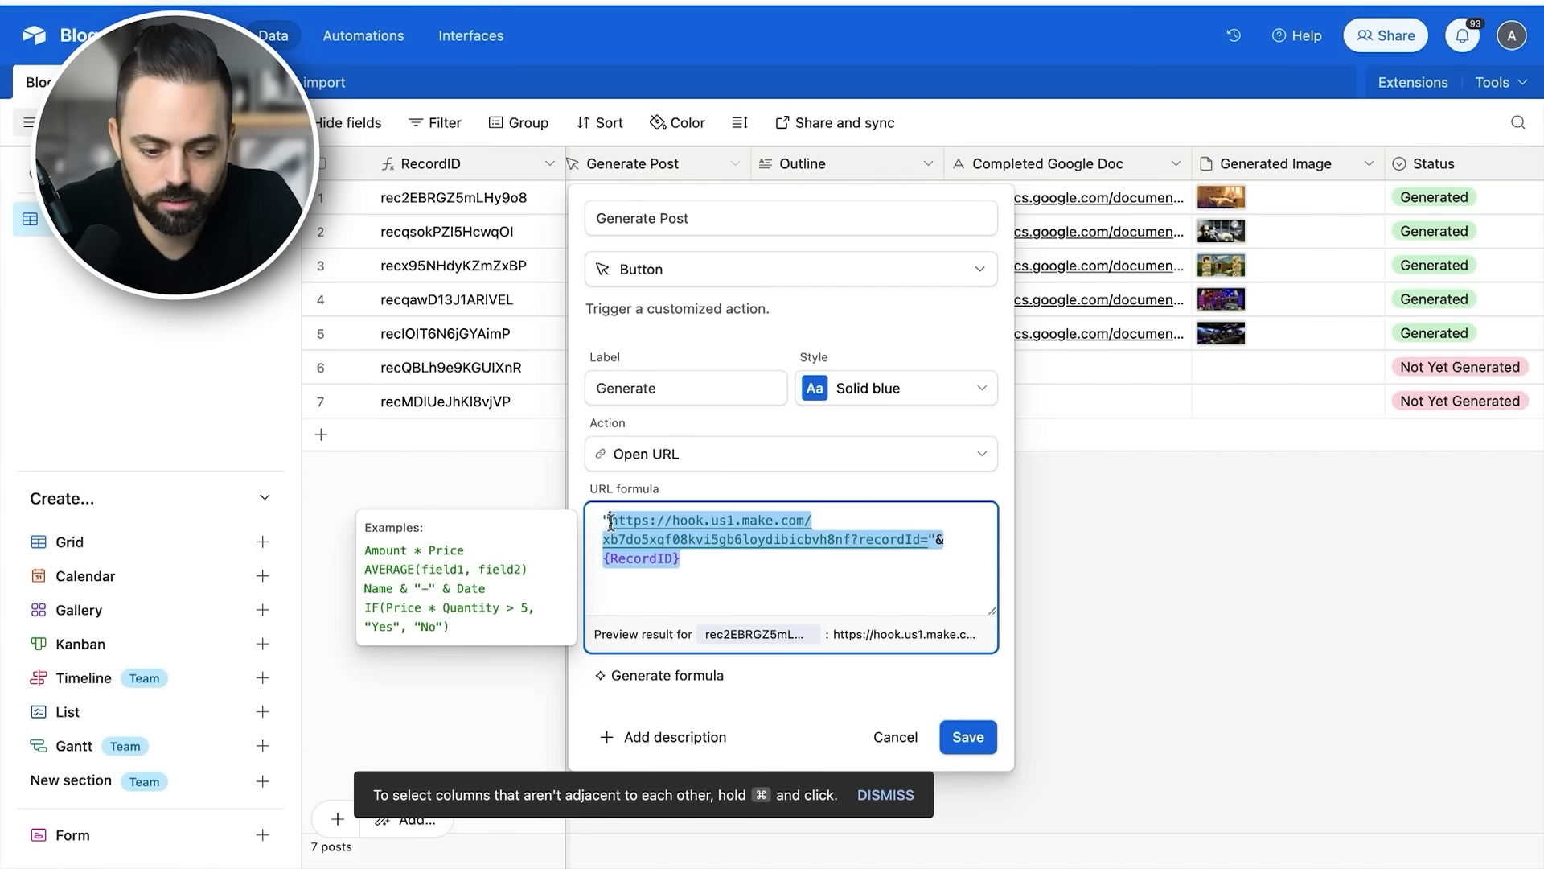
pyautogui.click(746, 568)
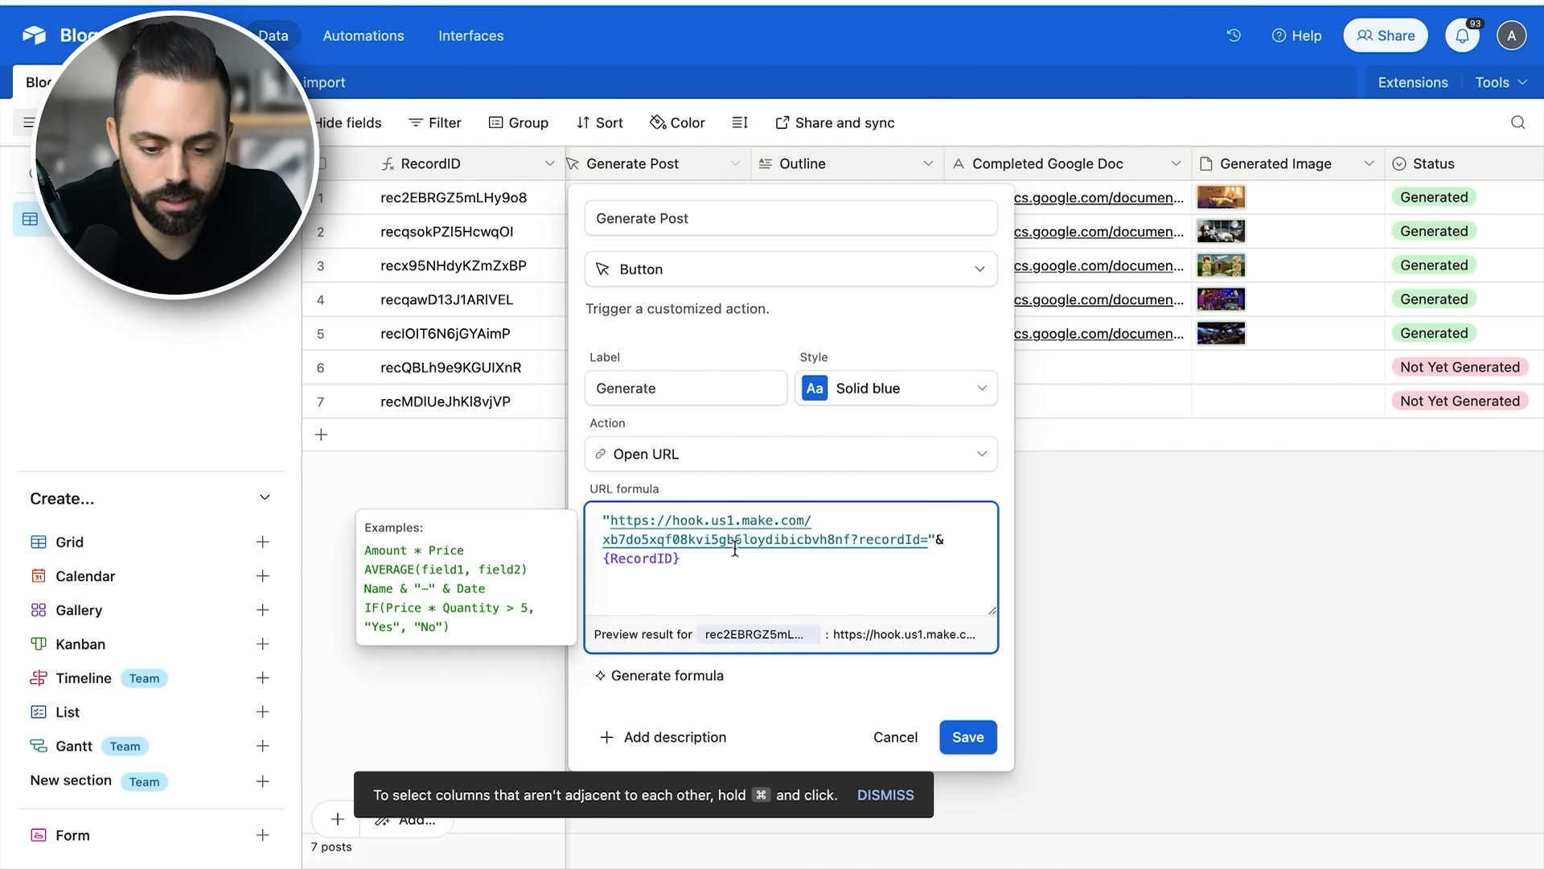
pyautogui.click(895, 738)
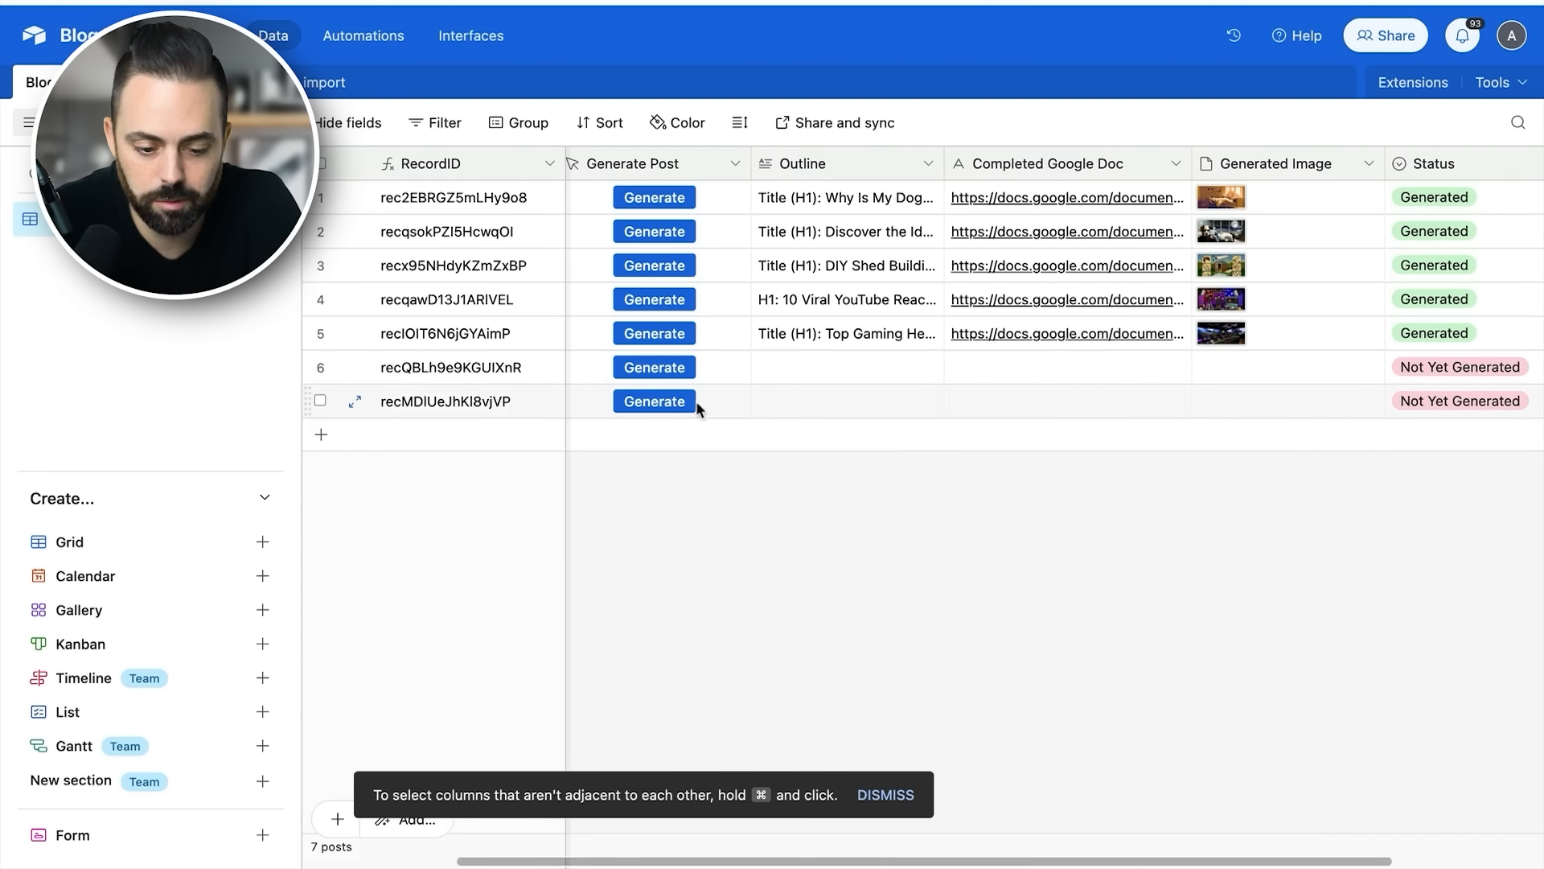
# - Run Generate for the "how to cook lentil soup" record and check its Outline cell
pyautogui.hscroll(-3, 724, 350)
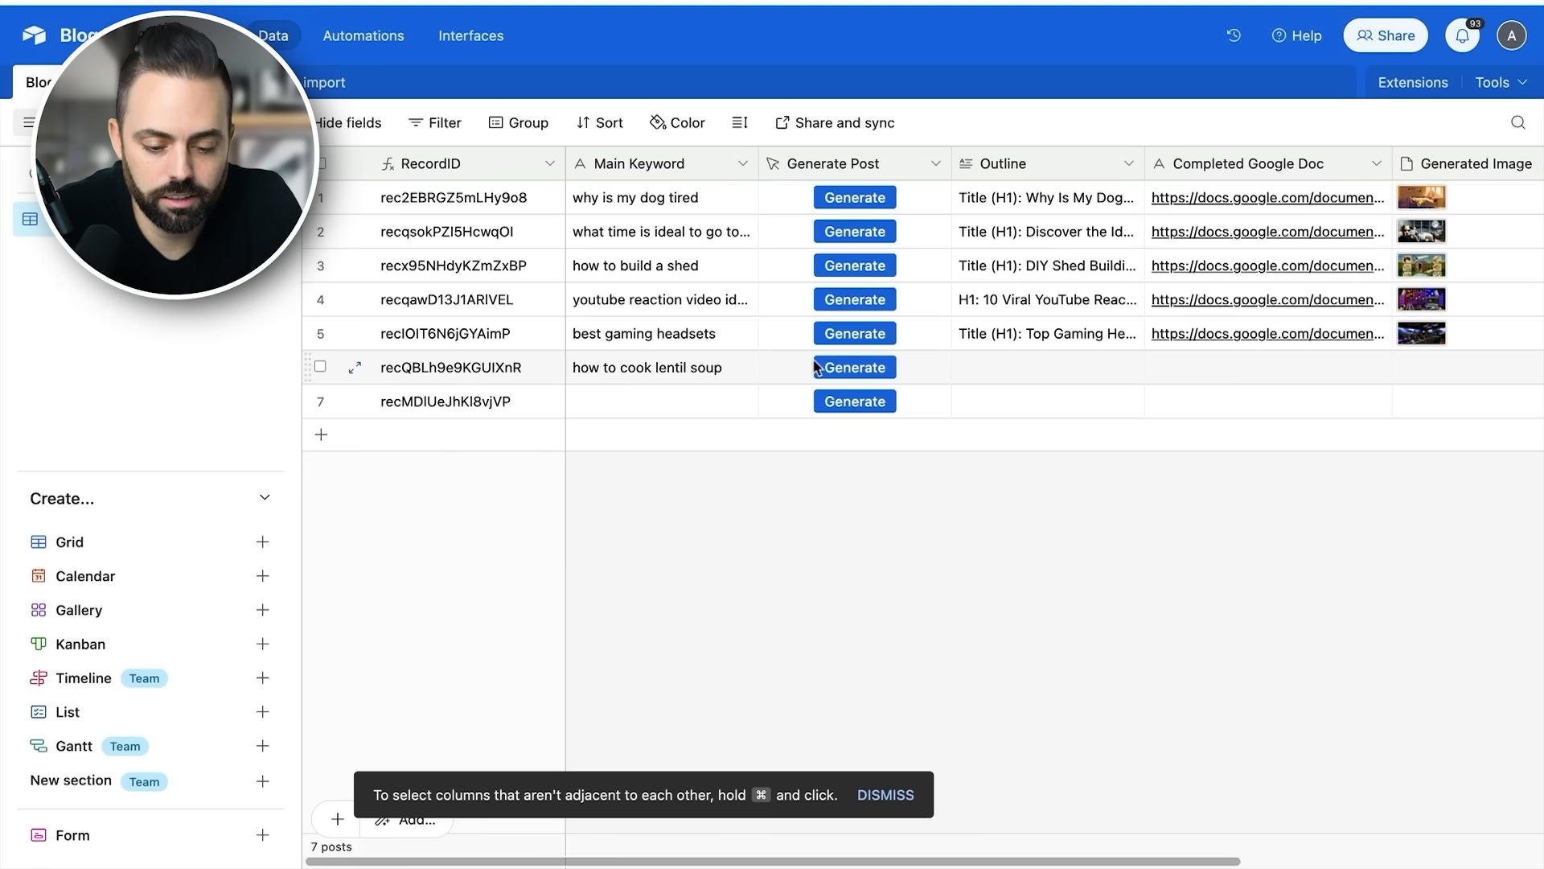
pyautogui.click(858, 368)
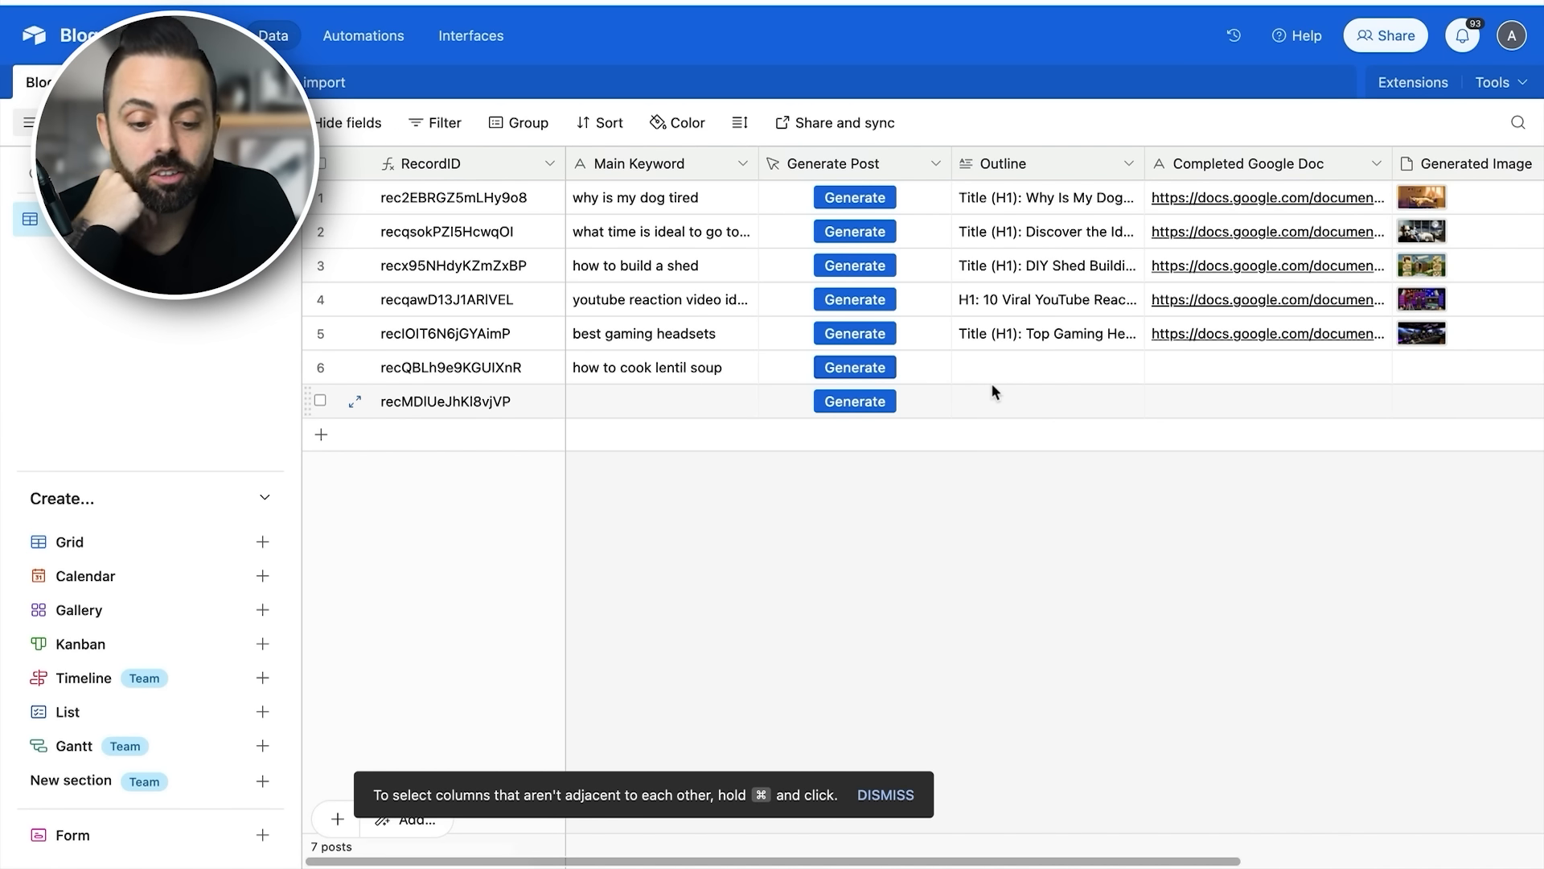
pyautogui.click(1026, 379)
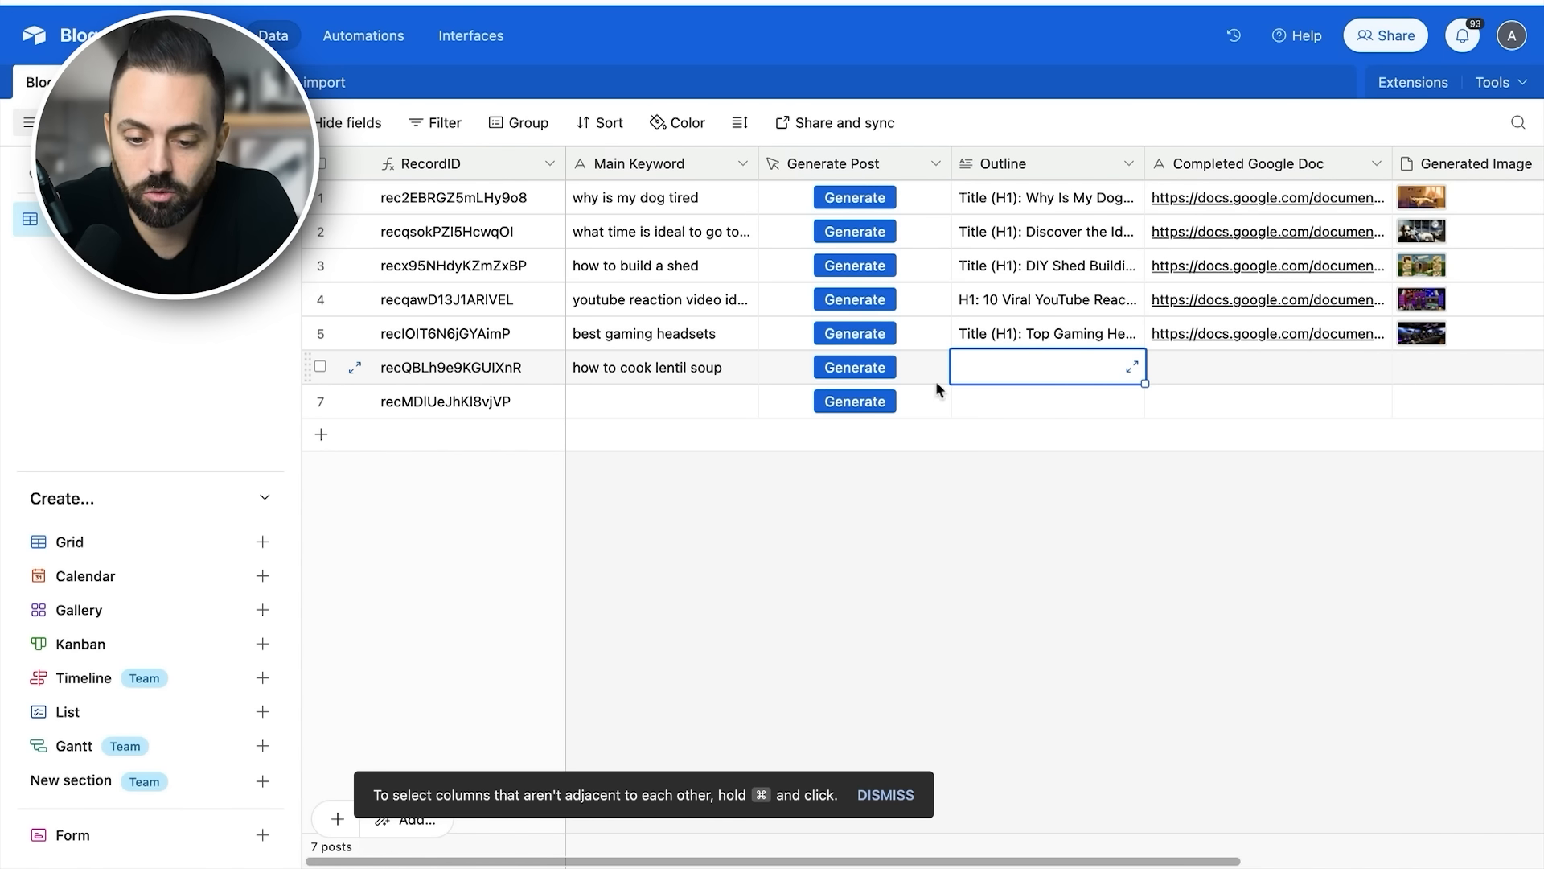
pyautogui.click(1040, 365)
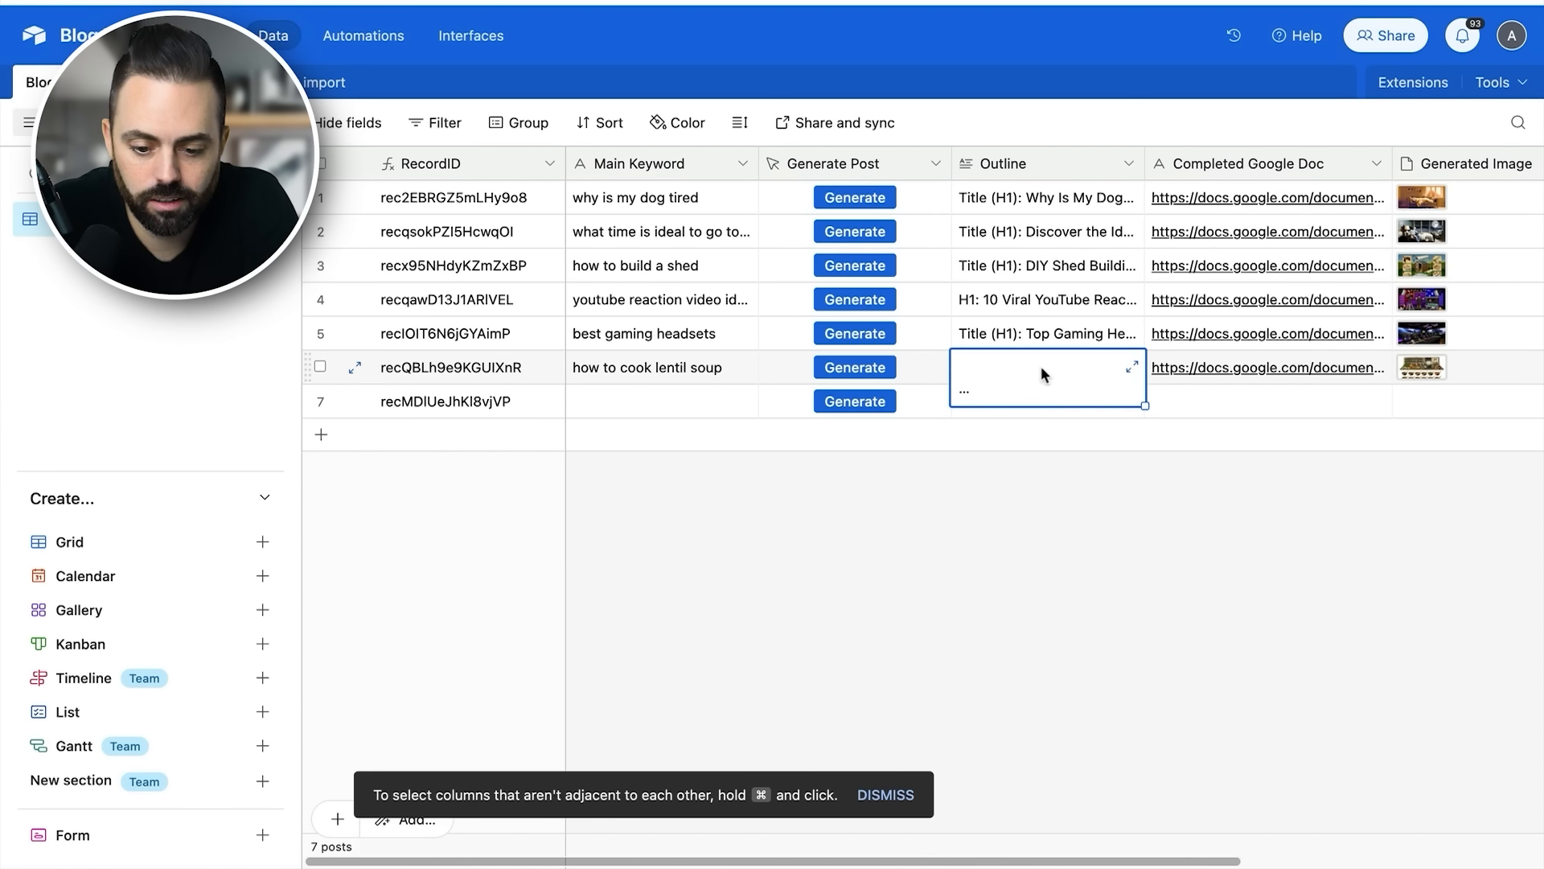
# - Open the completed Google Doc linked in the "how to cook lentil soup" record and skim its image, headings and text
pyautogui.click(1200, 368)
pyautogui.click(1210, 370)
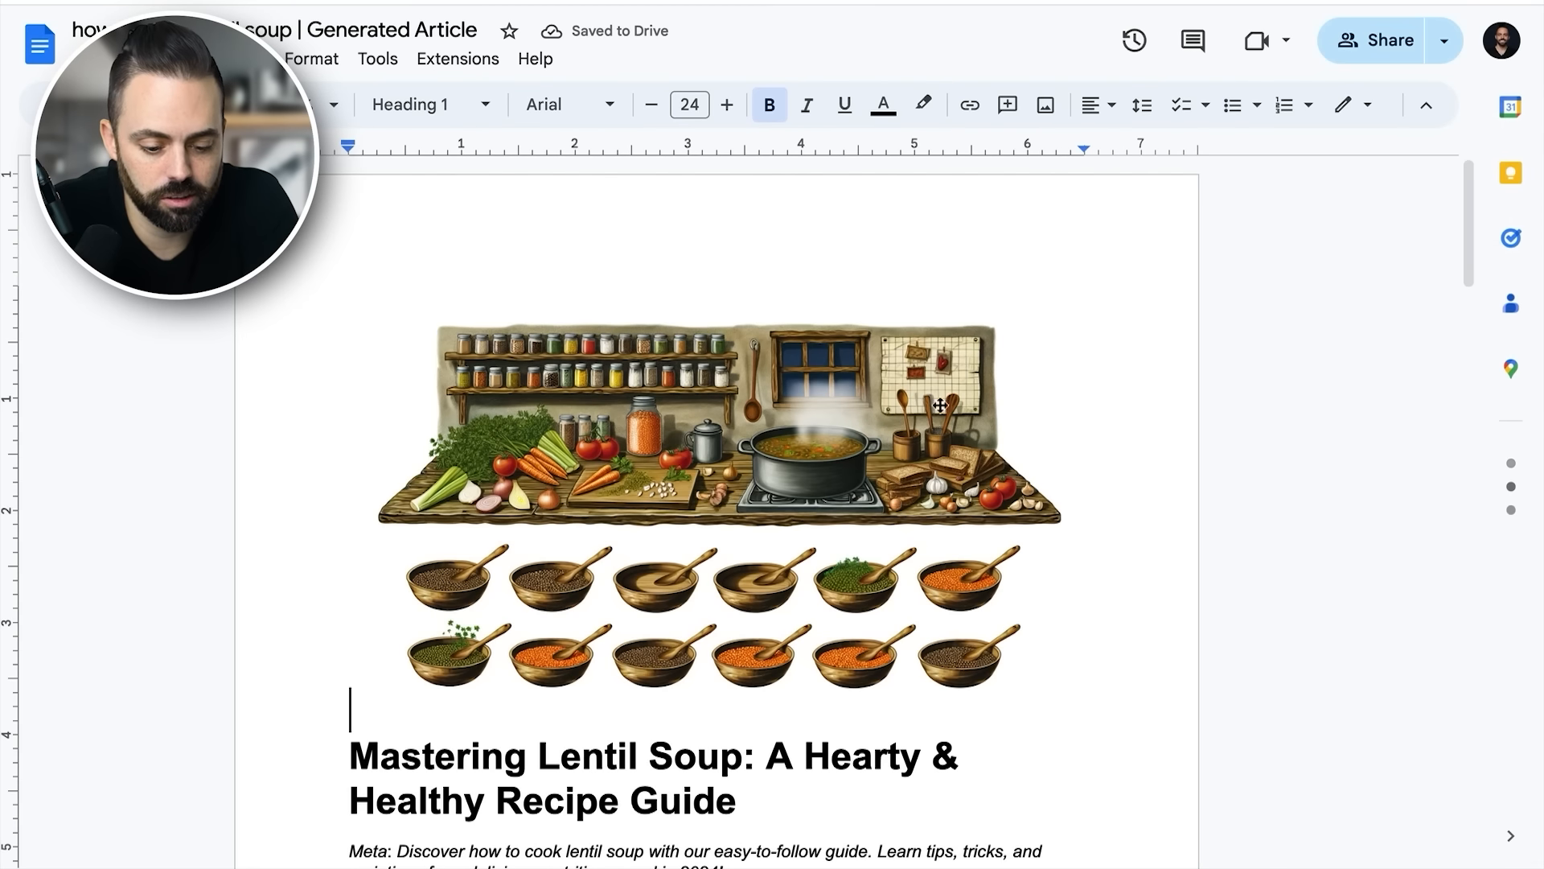
pyautogui.scroll(-3, 939, 404)
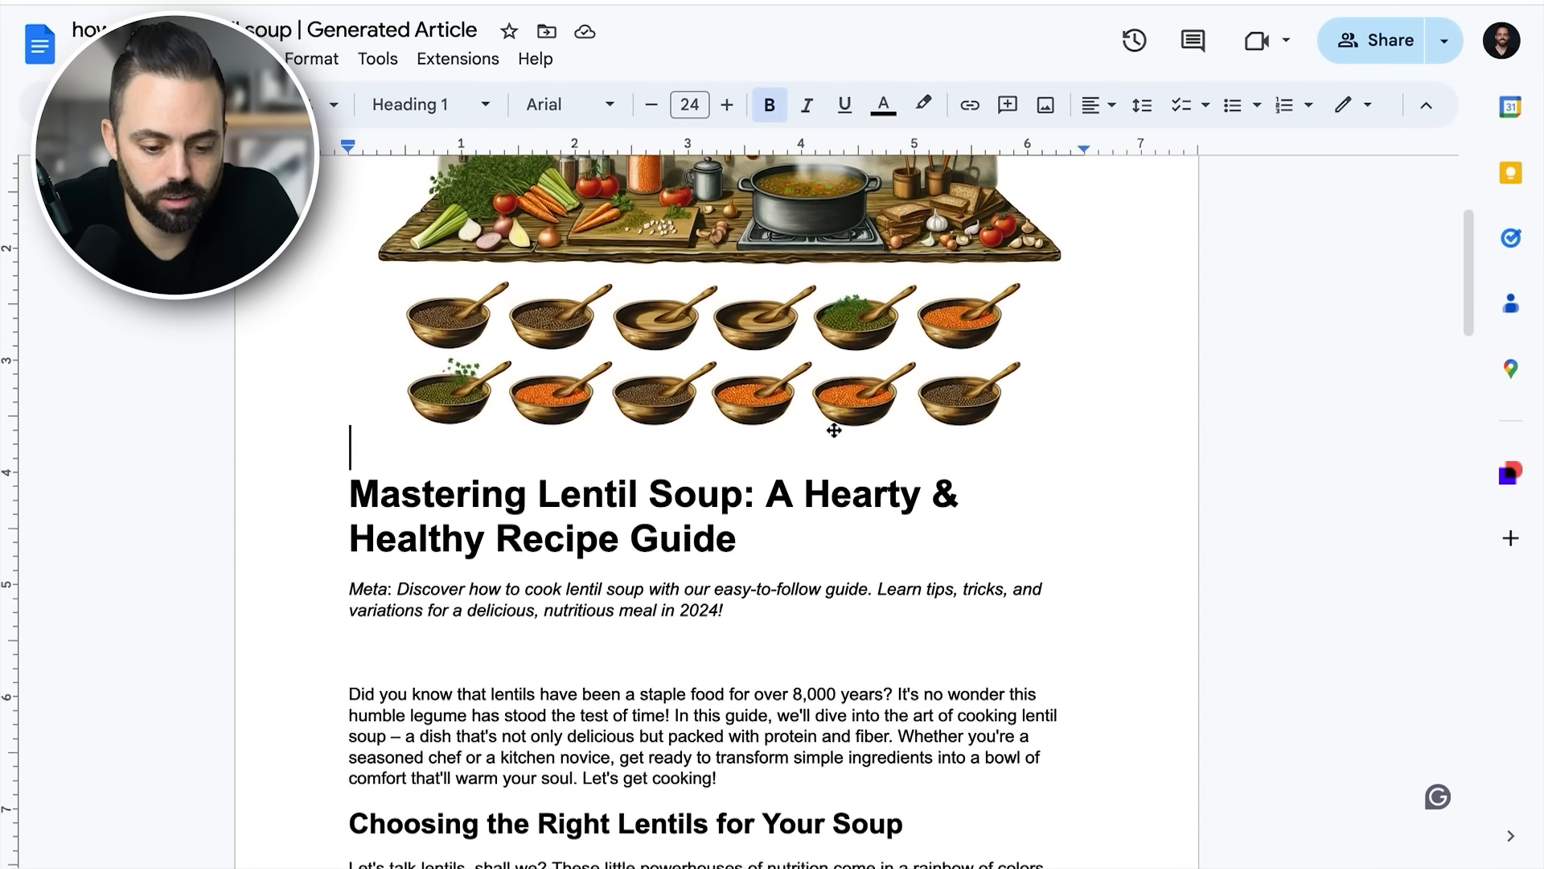
pyautogui.scroll(-7, 834, 430)
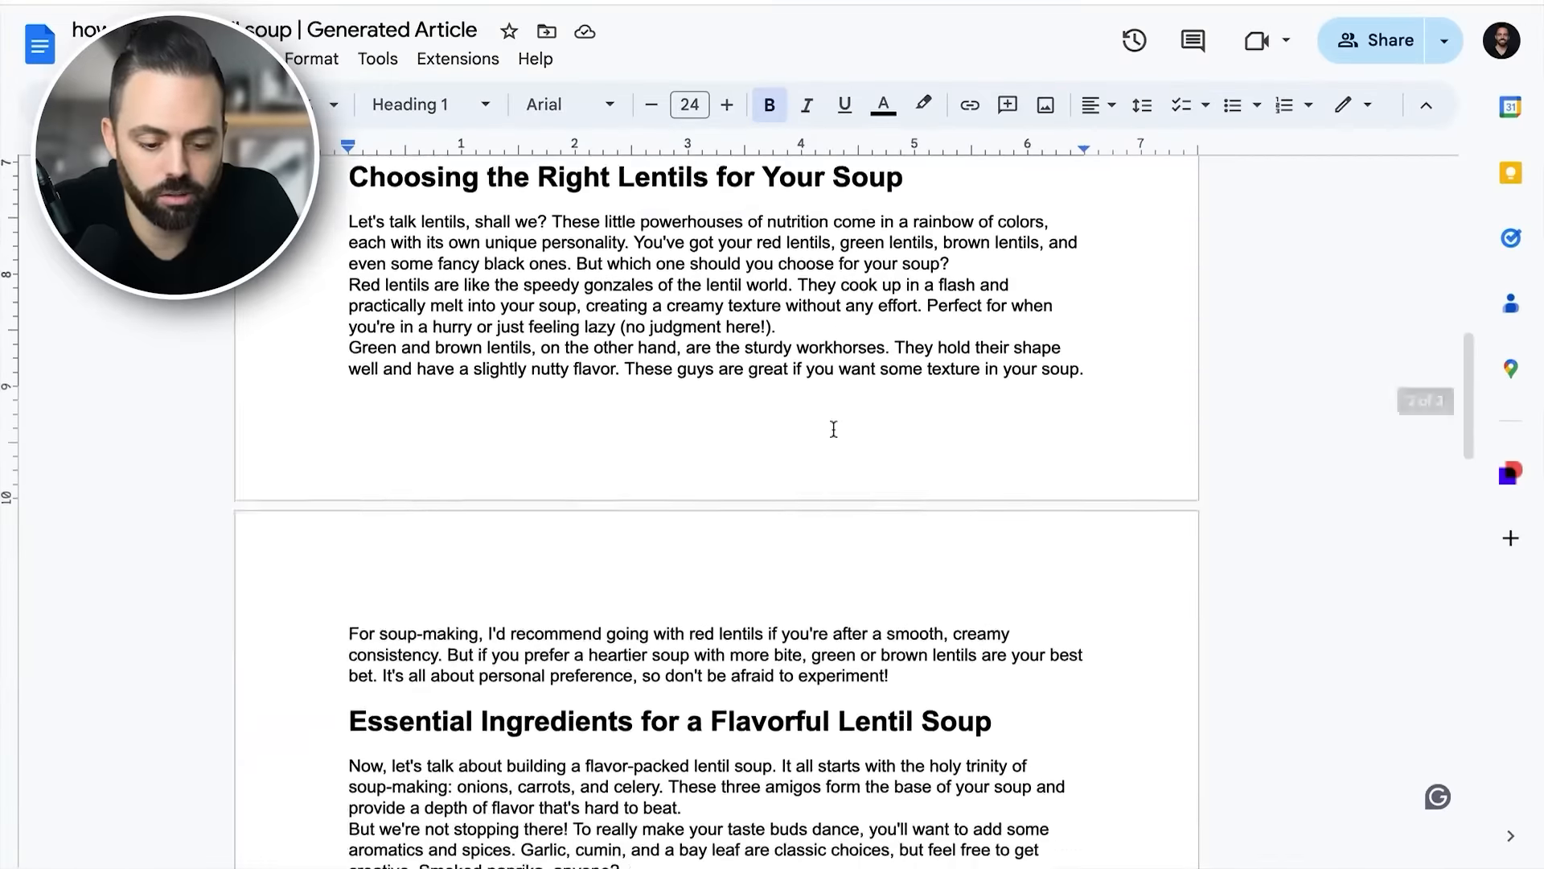
pyautogui.scroll(-14, 834, 428)
pyautogui.scroll(-10, 834, 428)
pyautogui.scroll(20, 834, 431)
pyautogui.scroll(10, 834, 431)
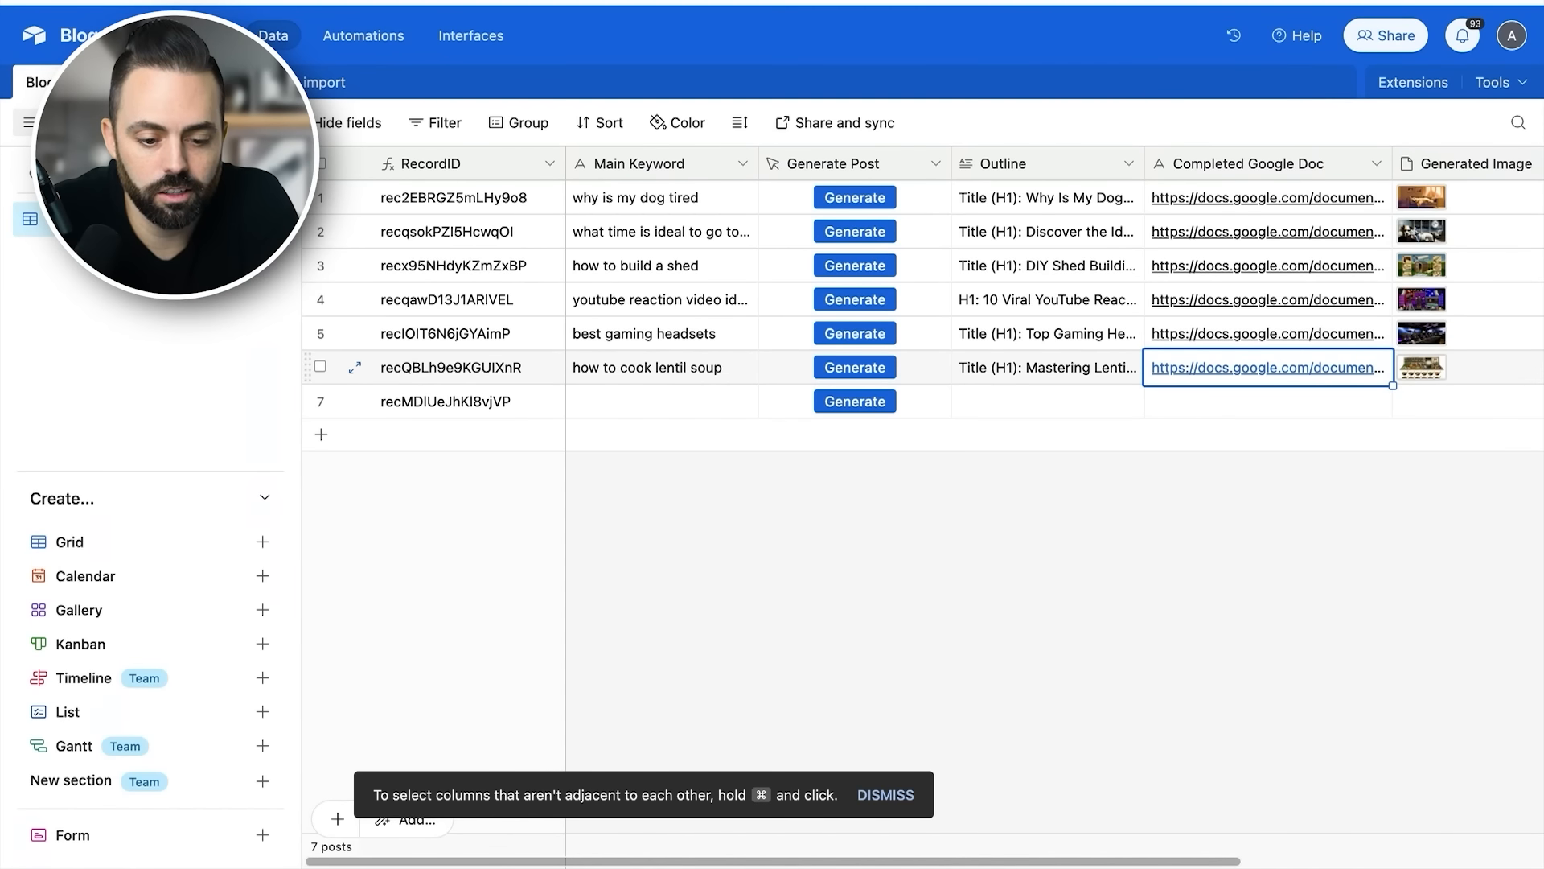
# - Return to Airtable, open the Google Doc linked in the YouTube reaction video ideas record and skim the article
pyautogui.click(675, 297)
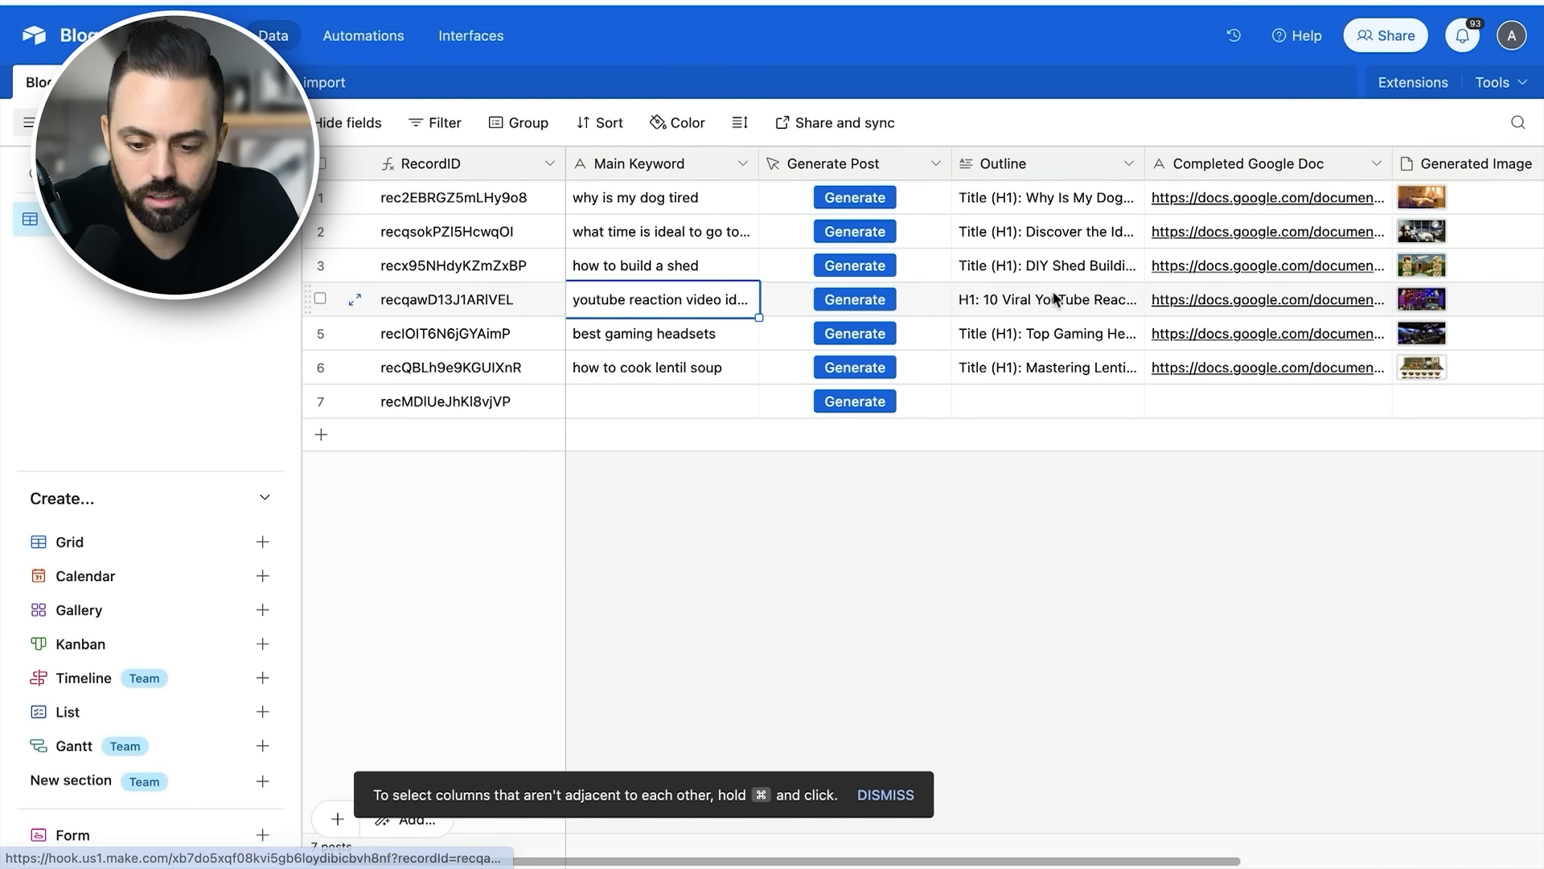
pyautogui.click(1238, 299)
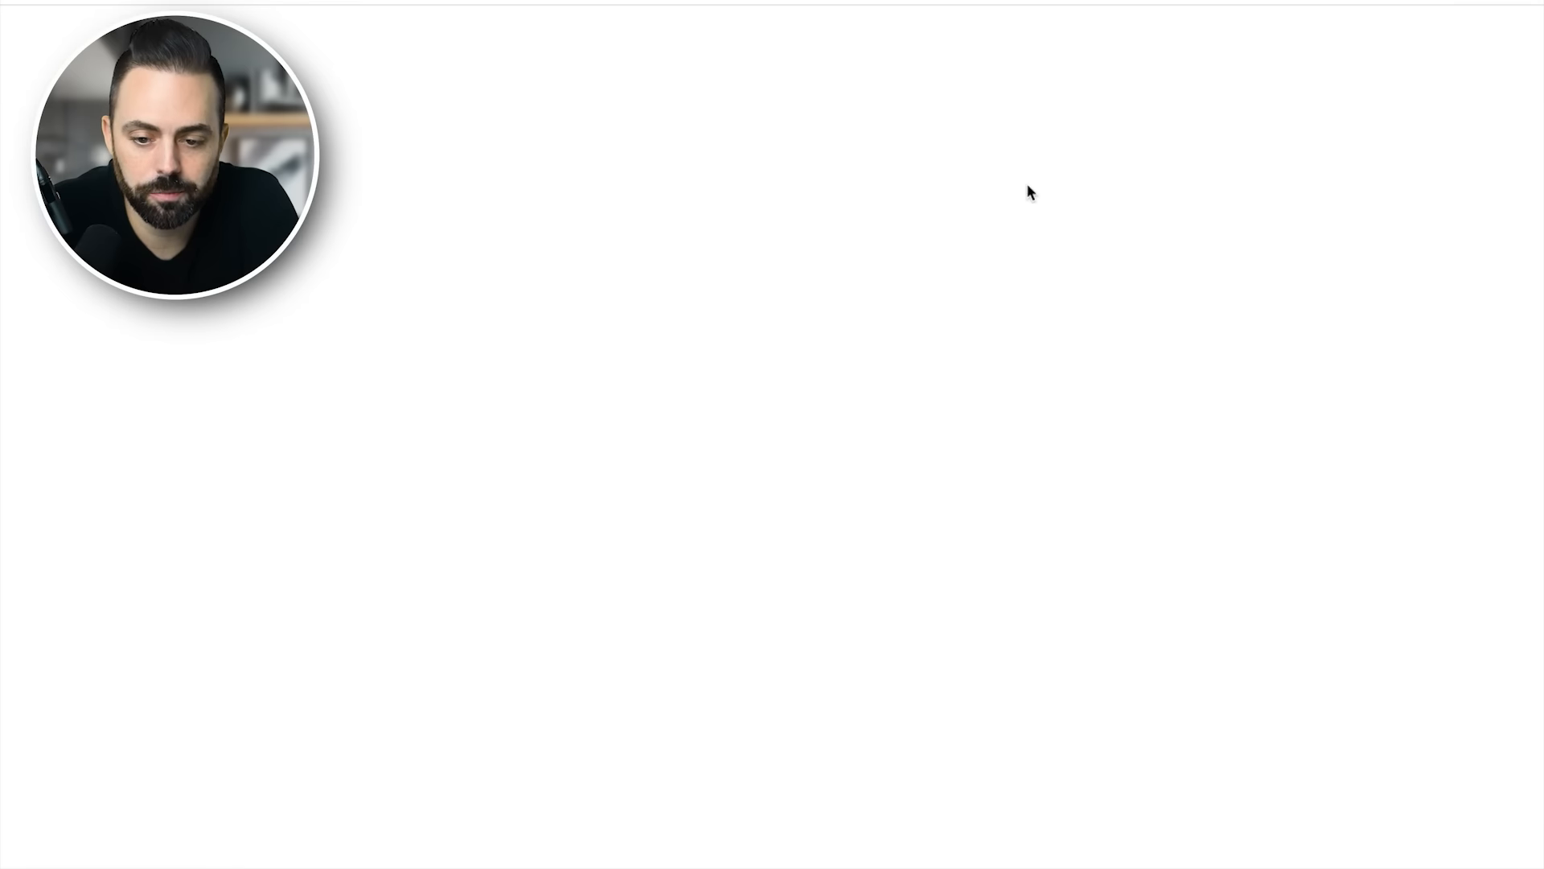
pyautogui.scroll(-5, 882, 403)
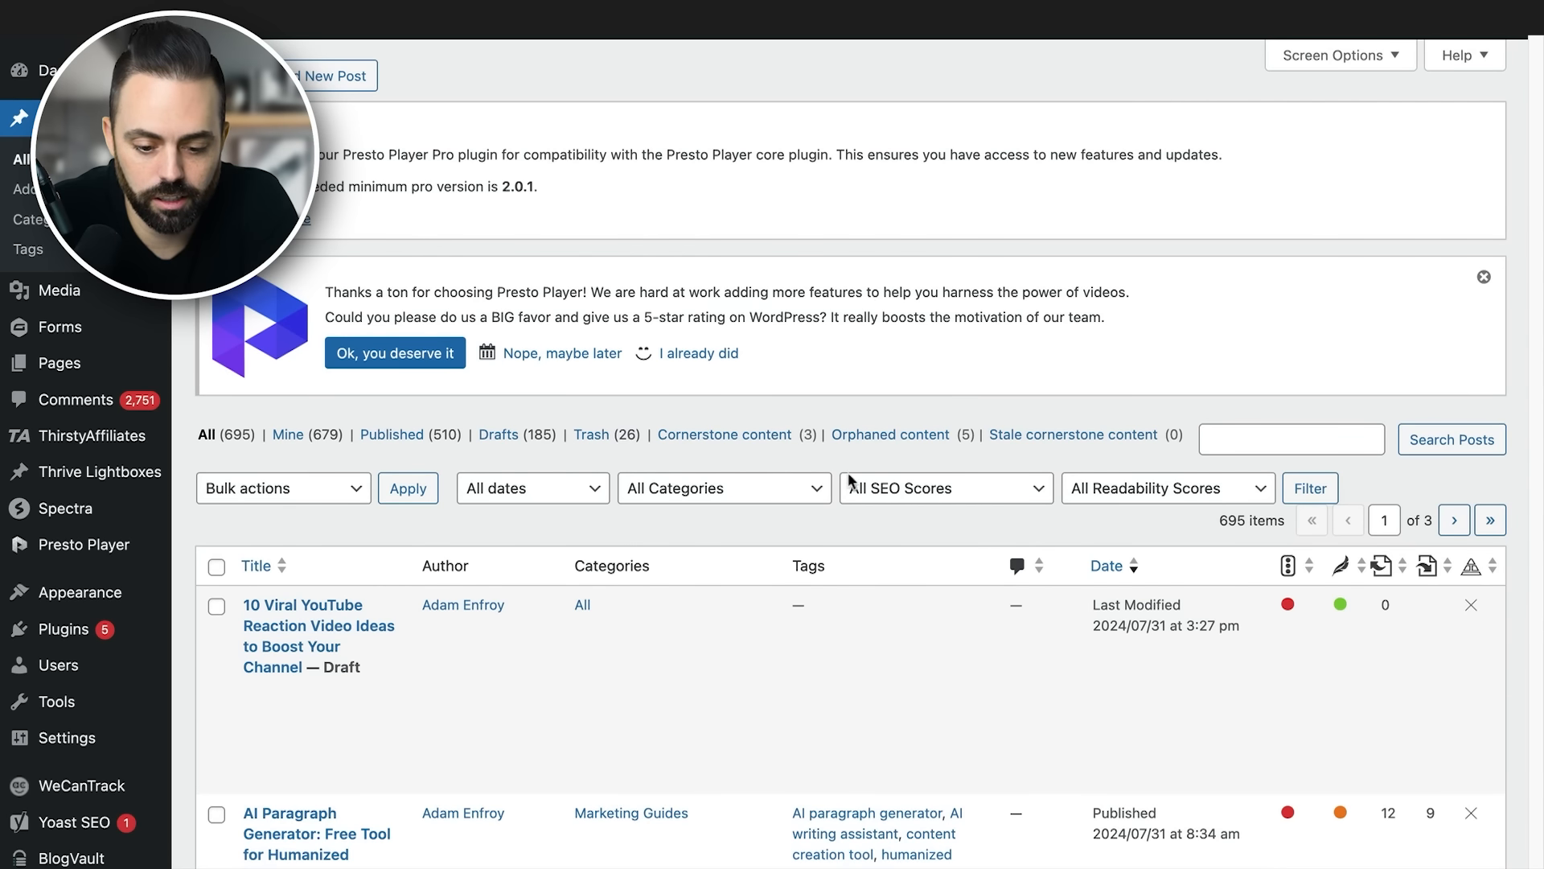
pyautogui.scroll(-1, 898, 599)
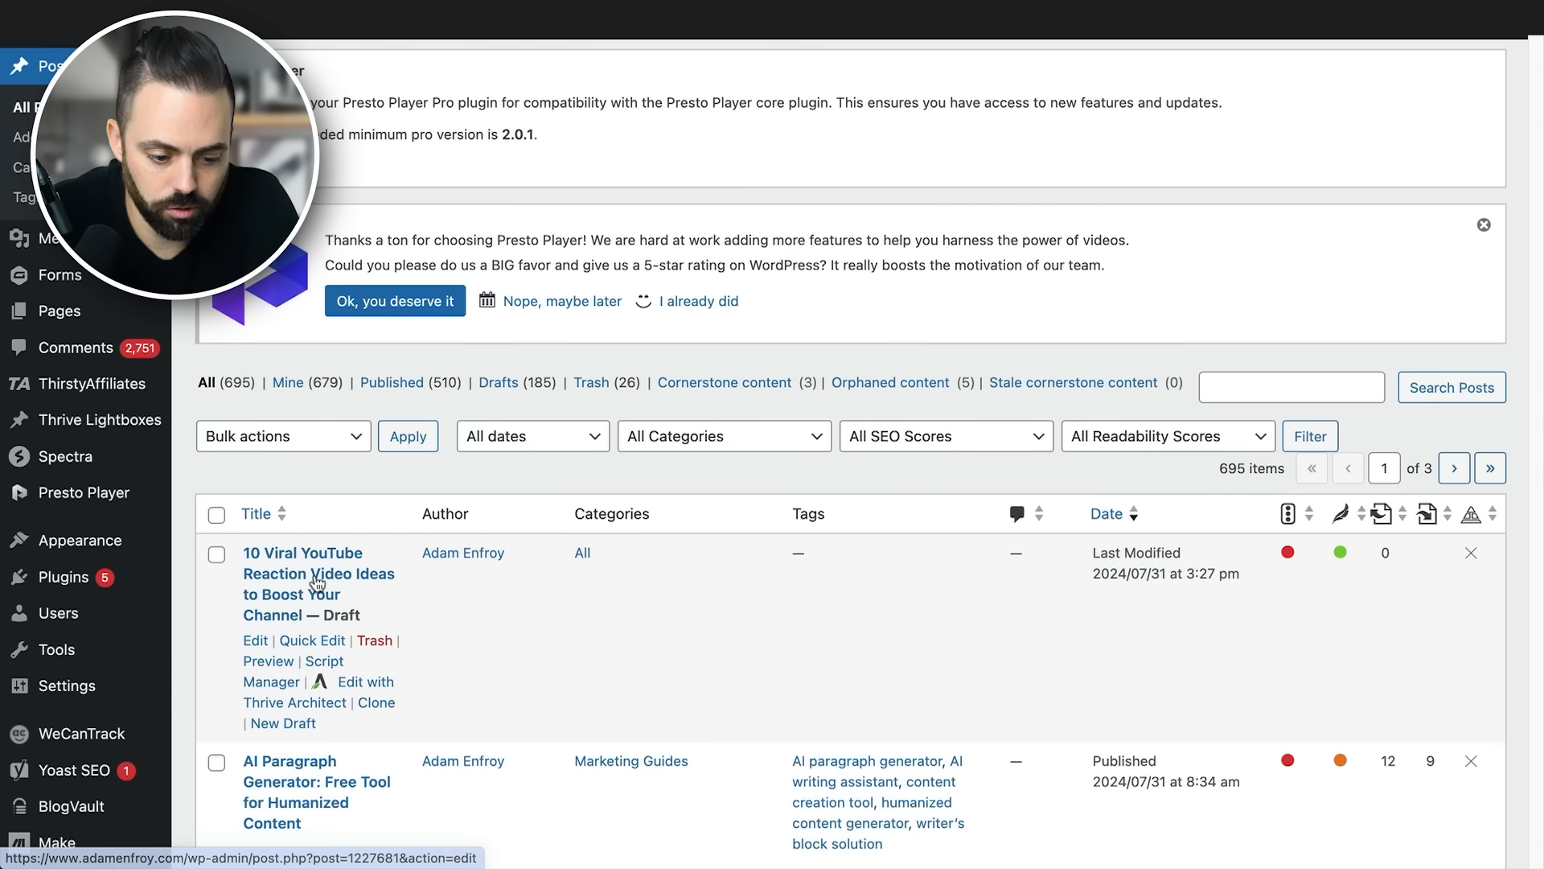
# - Switch to WordPress, open the draft "10 Viral YouTube Reaction Video Ideas to Boost Your Channel" and review its image and text
pyautogui.click(311, 584)
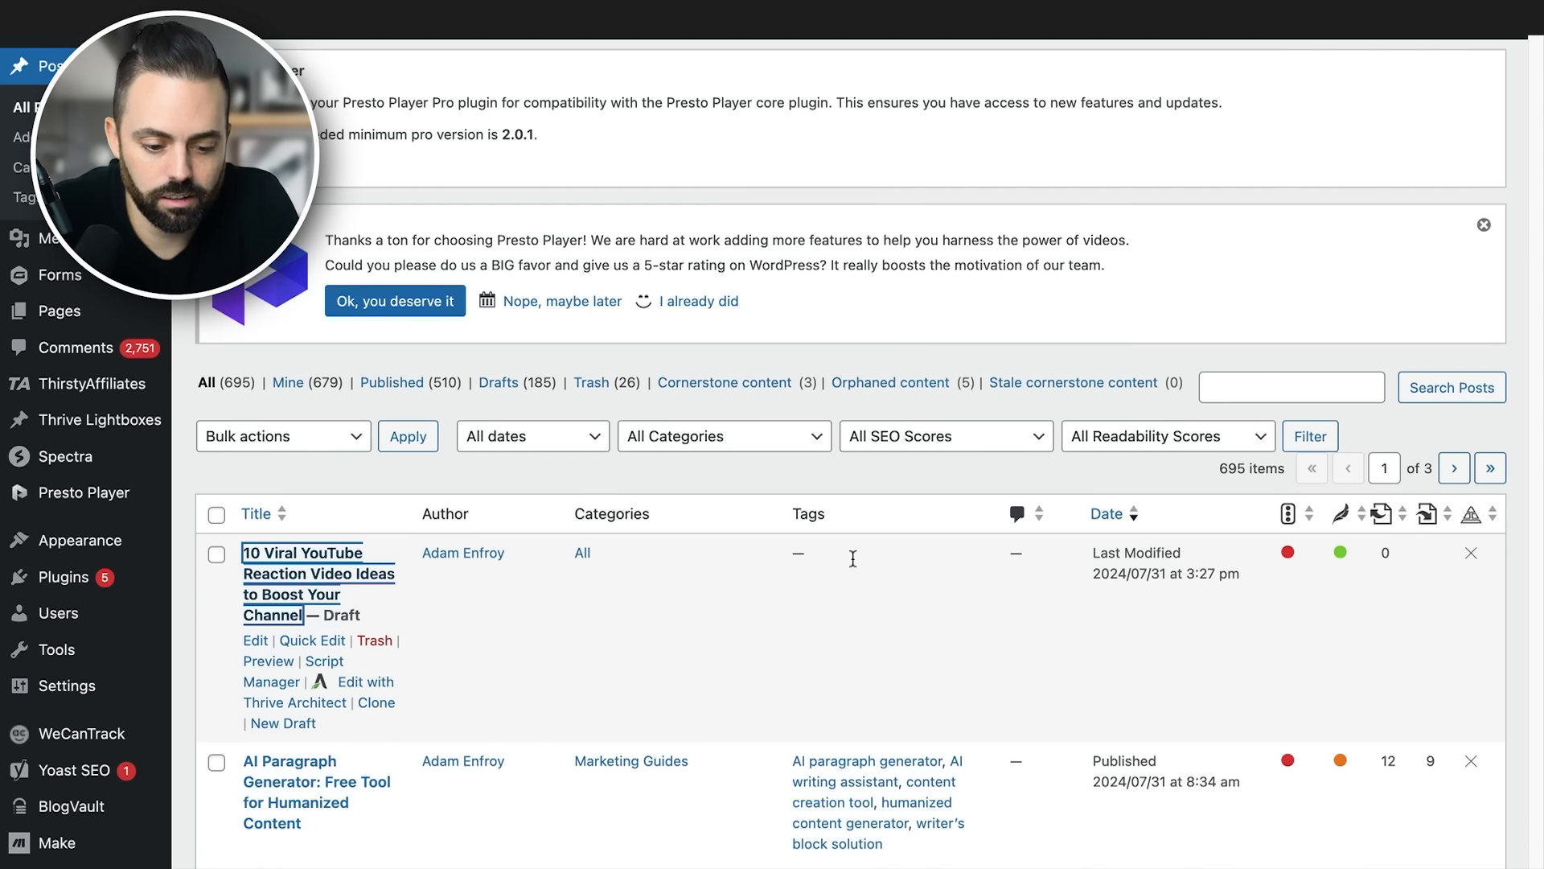
pyautogui.scroll(-5, 788, 557)
pyautogui.scroll(-5, 787, 557)
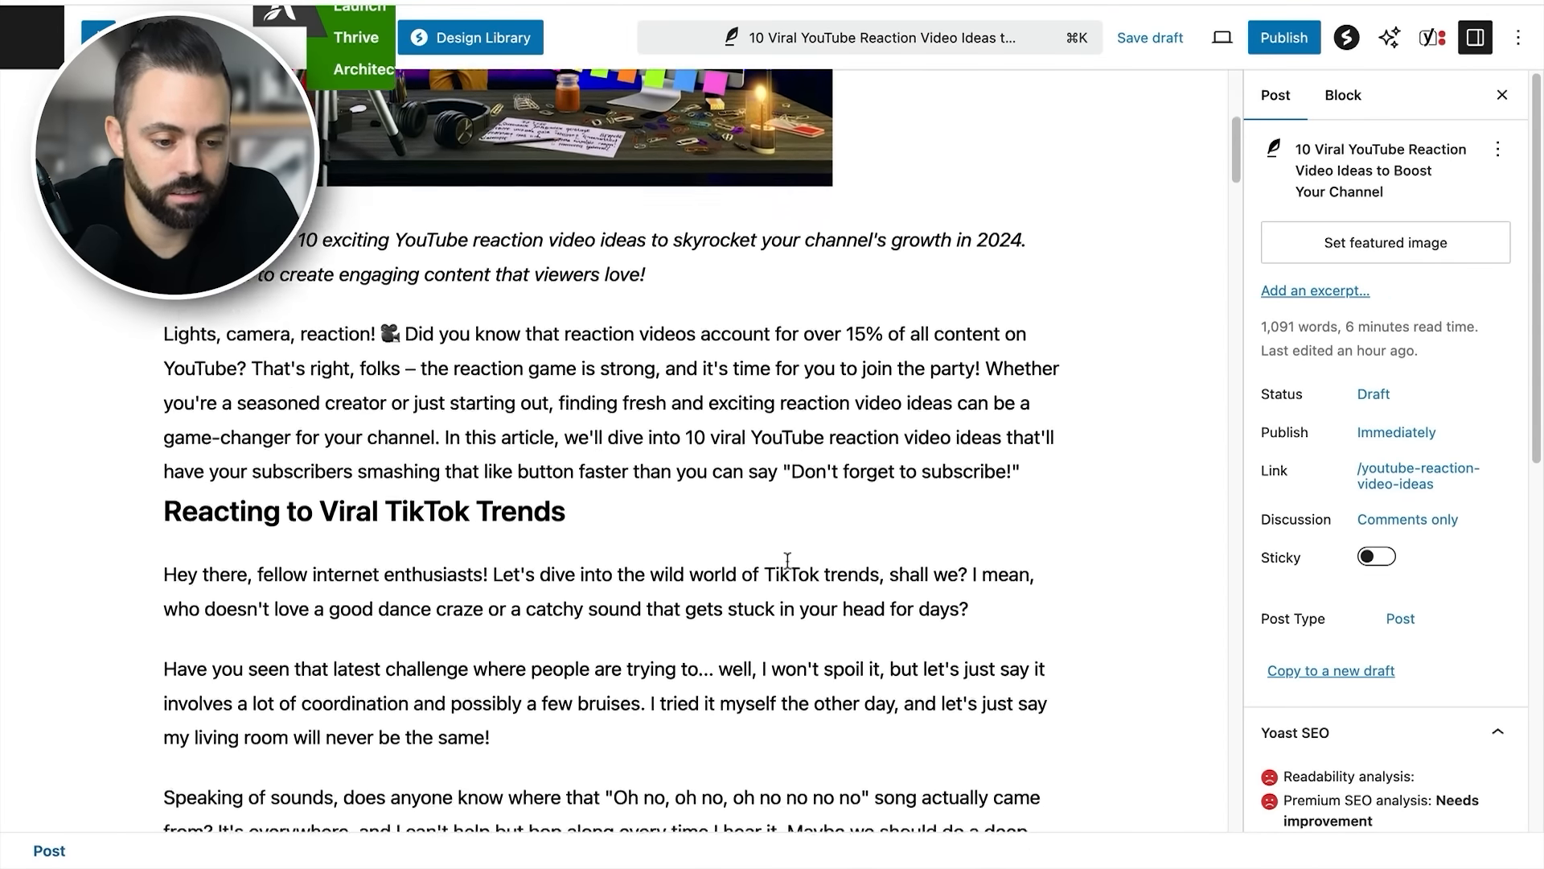
pyautogui.scroll(7, 787, 568)
pyautogui.scroll(-3, 787, 563)
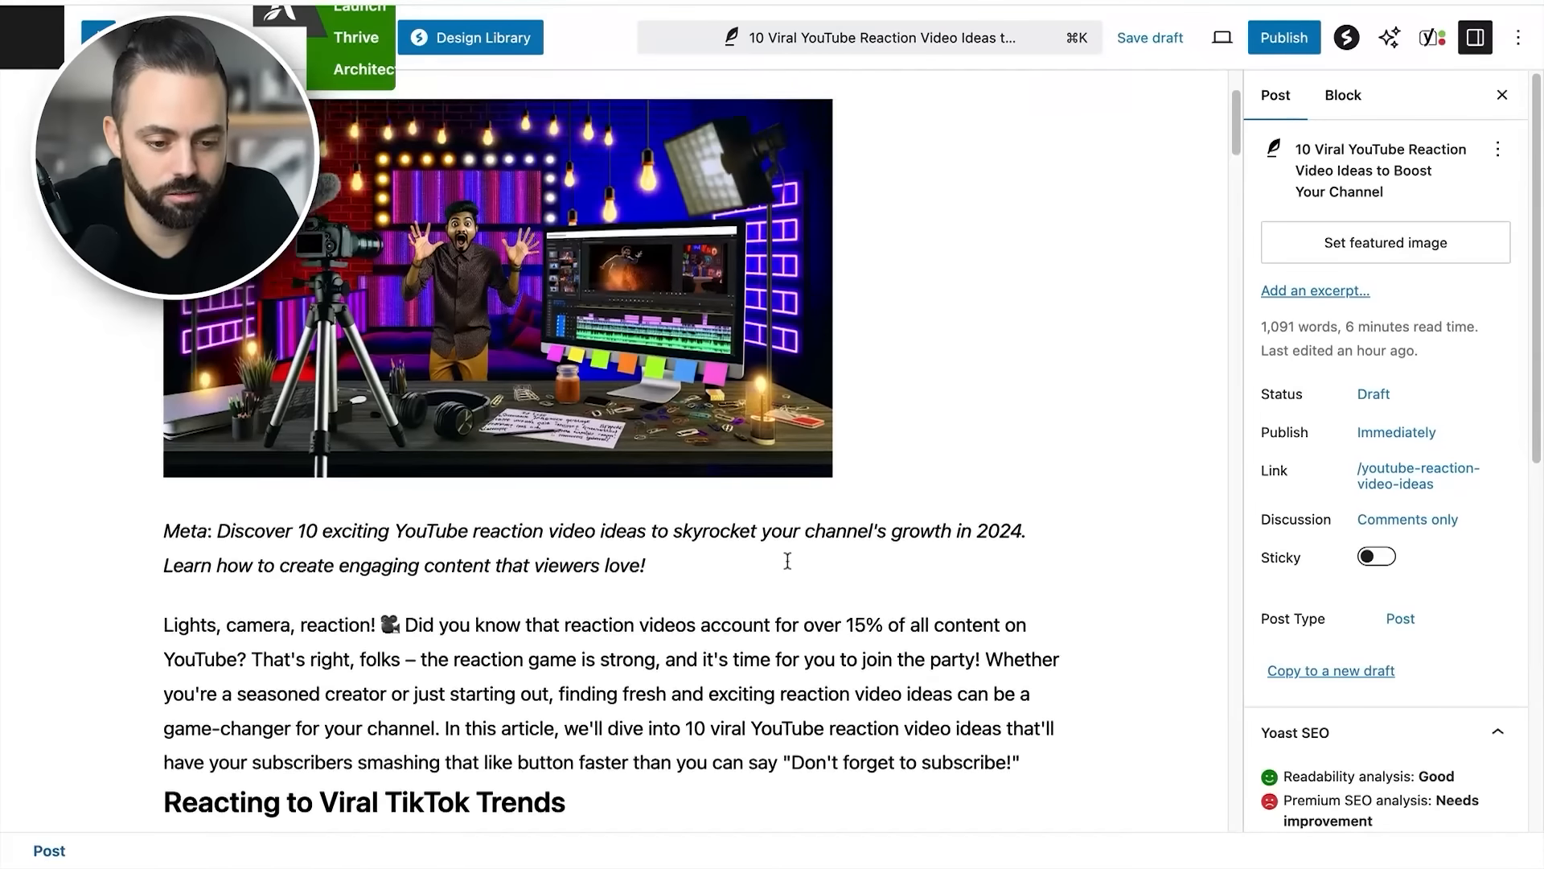
pyautogui.scroll(-1, 787, 561)
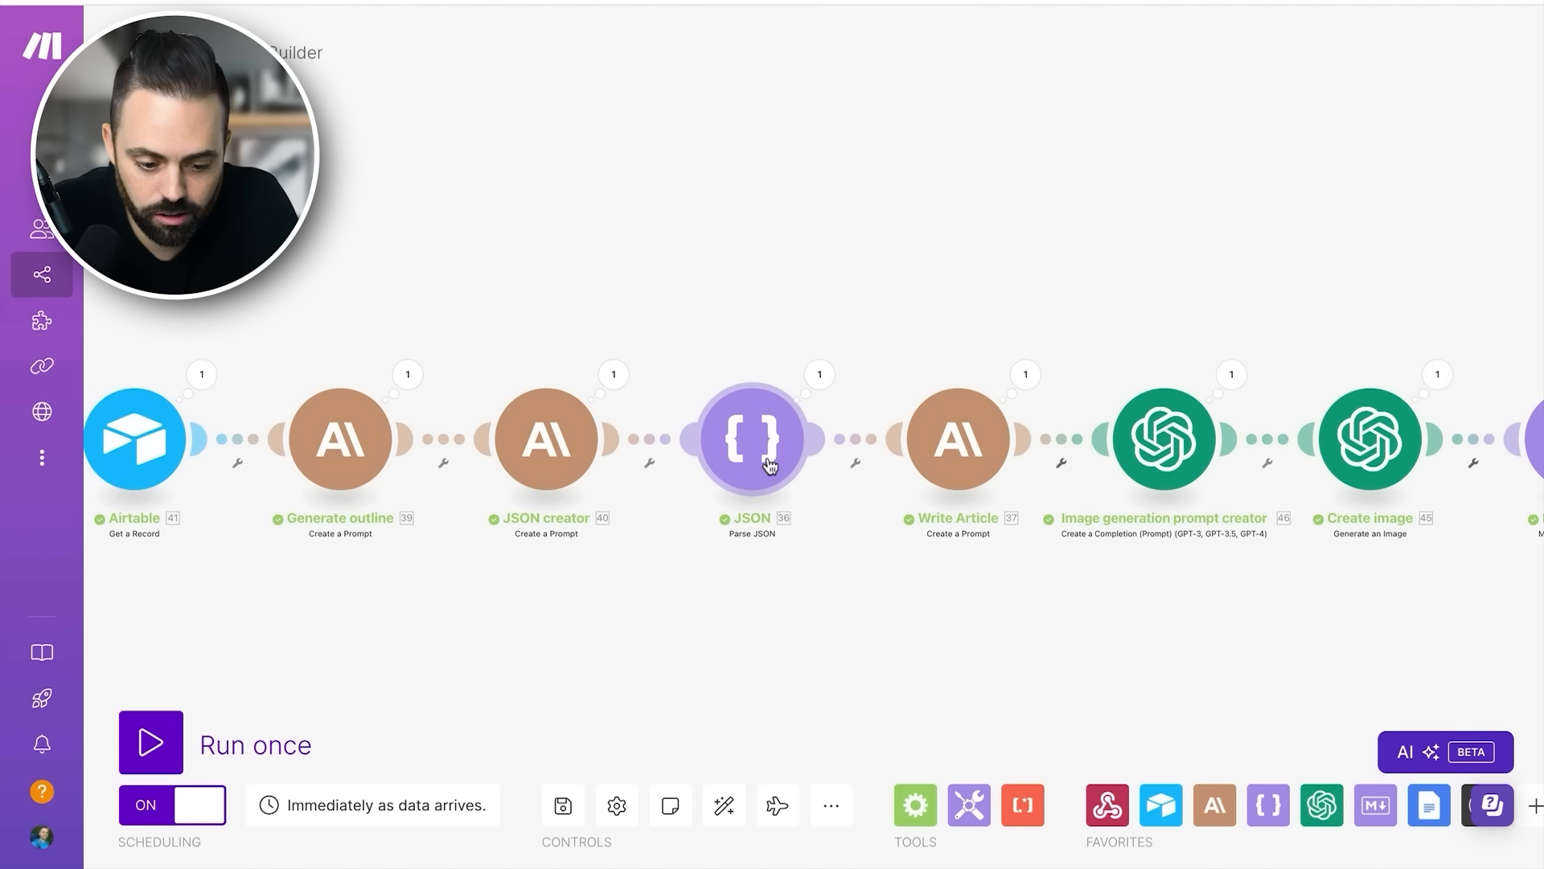
# - Switch to Make, open the Generate outline Claude module, examine the Temperature setting and its guidance, and close the module
pyautogui.scroll(-1, 975, 459)
pyautogui.hscroll(2, 788, 467)
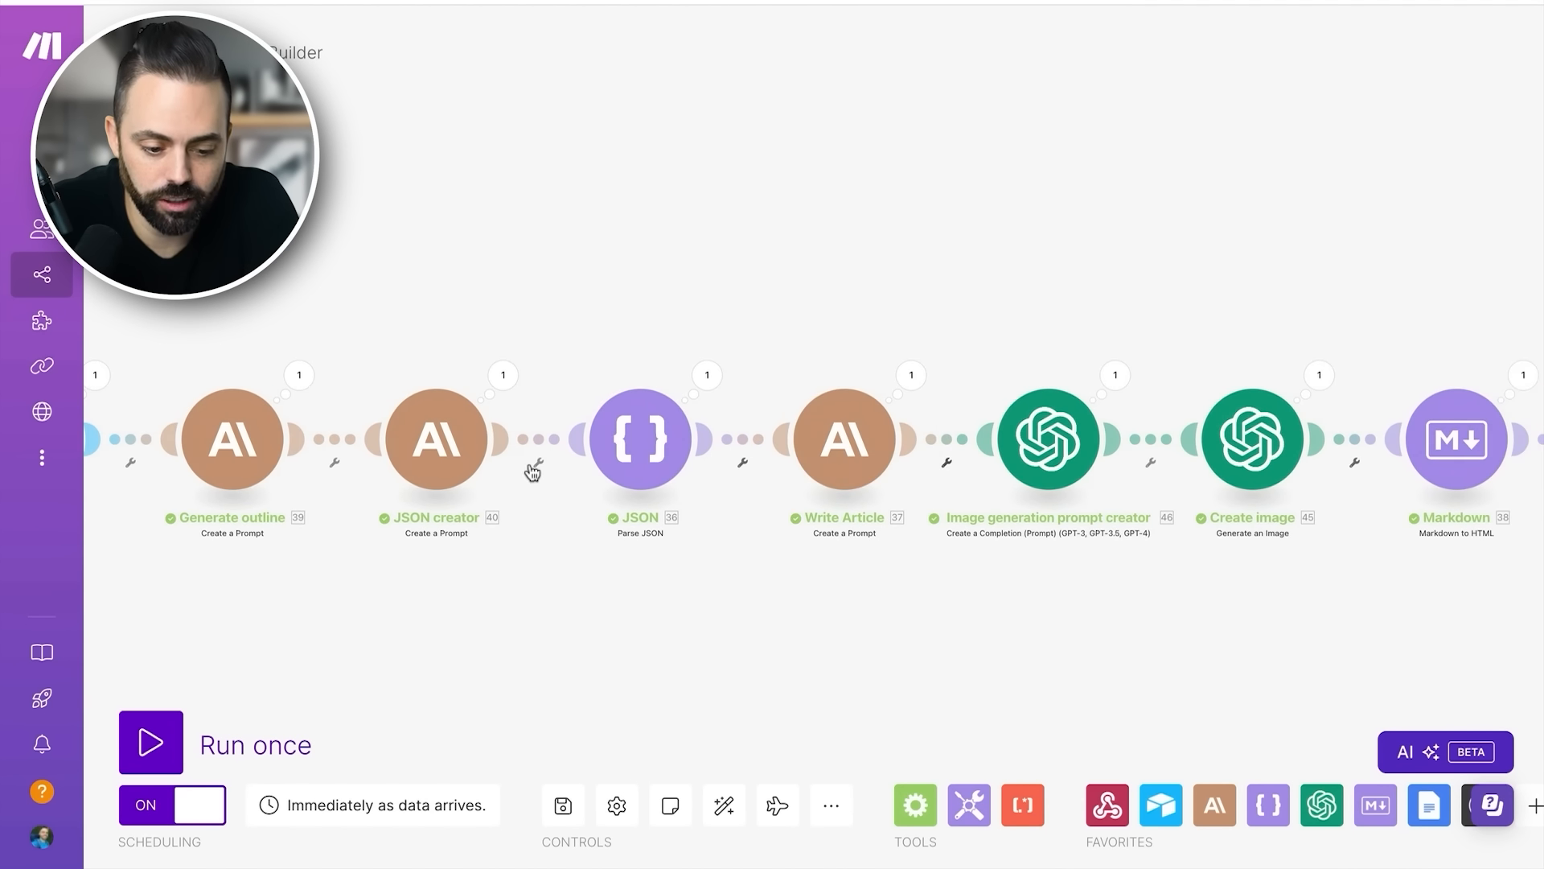
pyautogui.hscroll(-1, 514, 466)
pyautogui.click(319, 444)
pyautogui.scroll(-10, 690, 536)
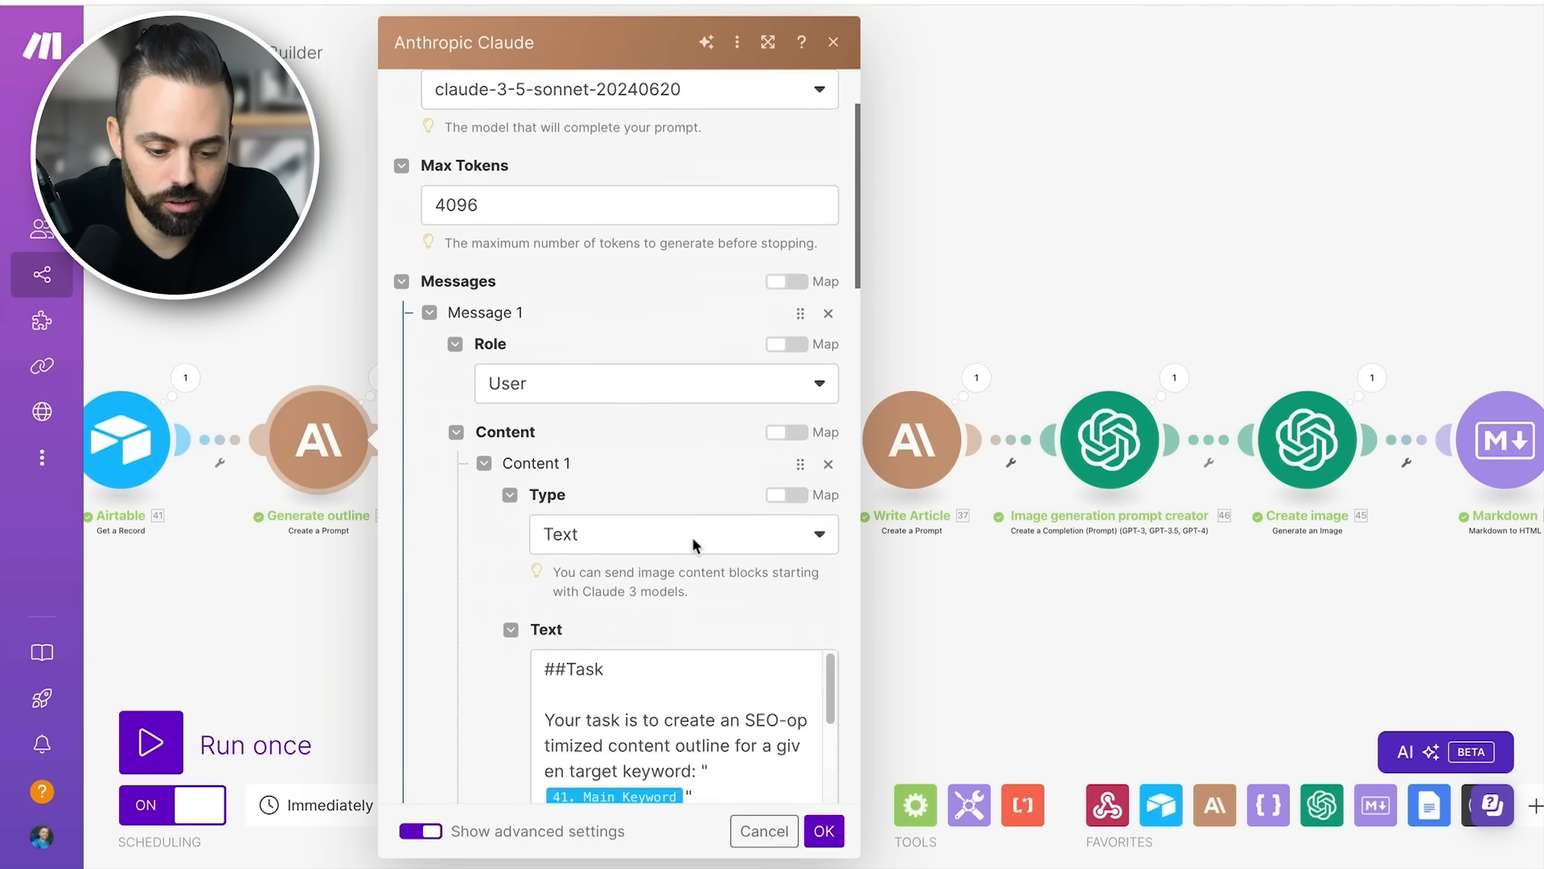
pyautogui.scroll(-3, 685, 531)
pyautogui.scroll(-3, 685, 530)
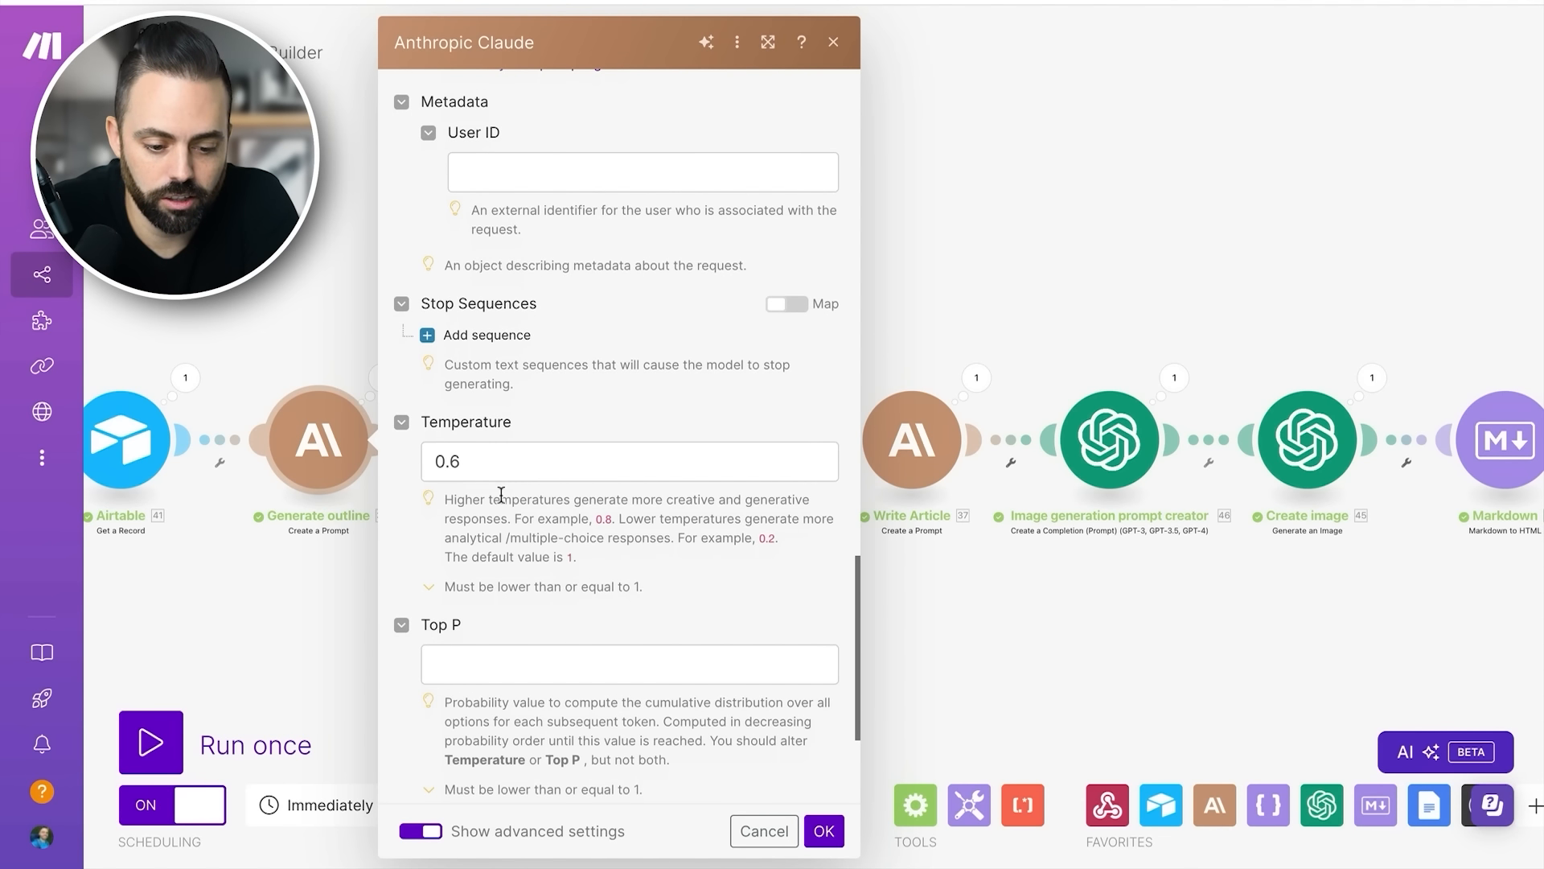
pyautogui.moveTo(501, 494); pyautogui.dragTo(521, 514)
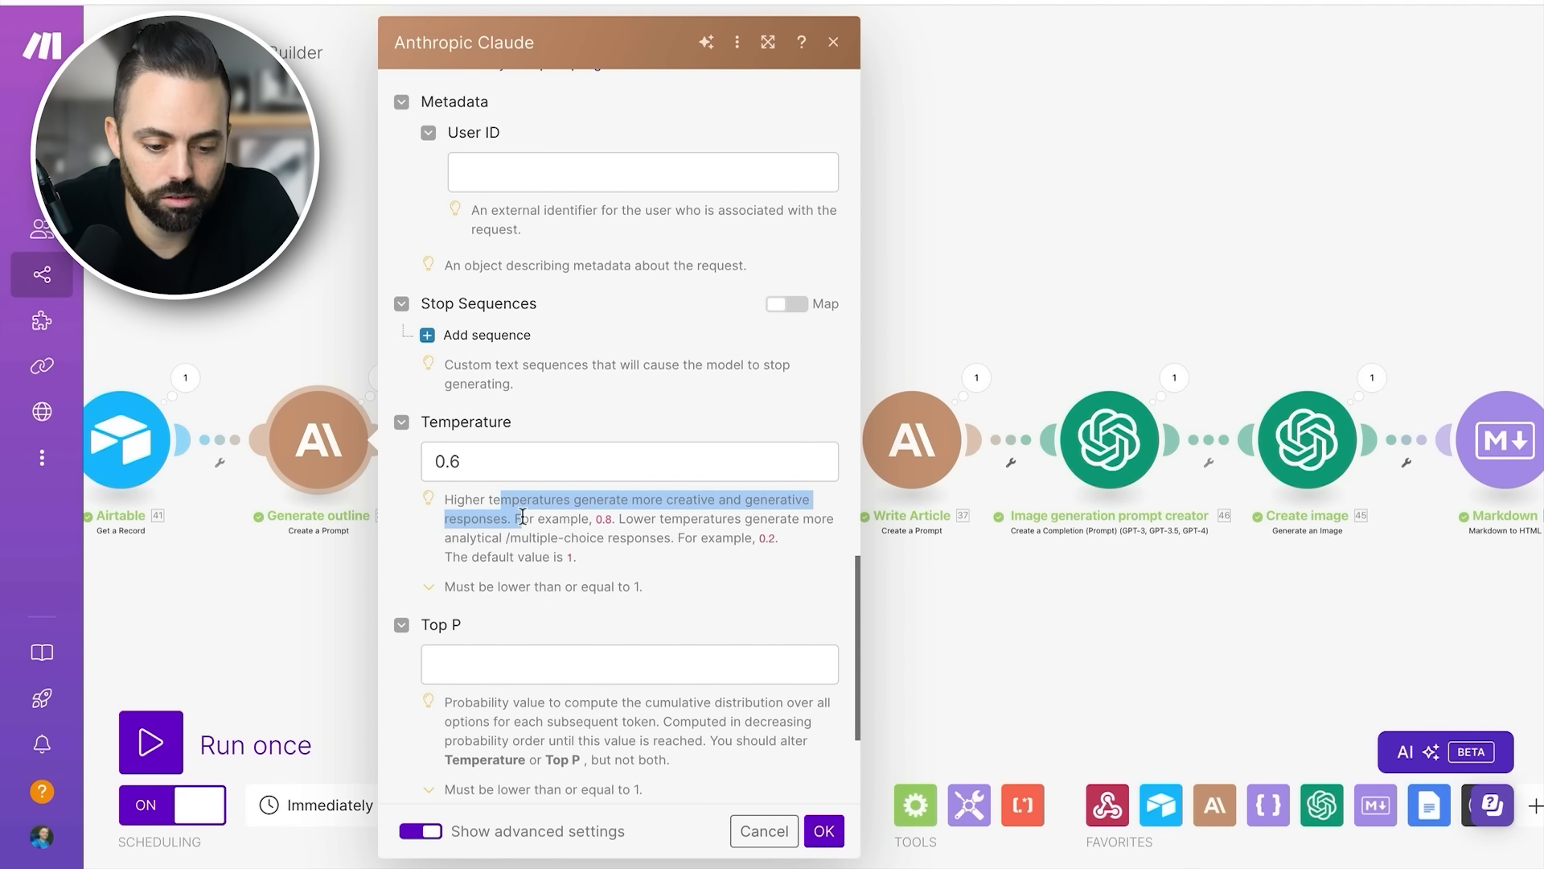
pyautogui.click(620, 517)
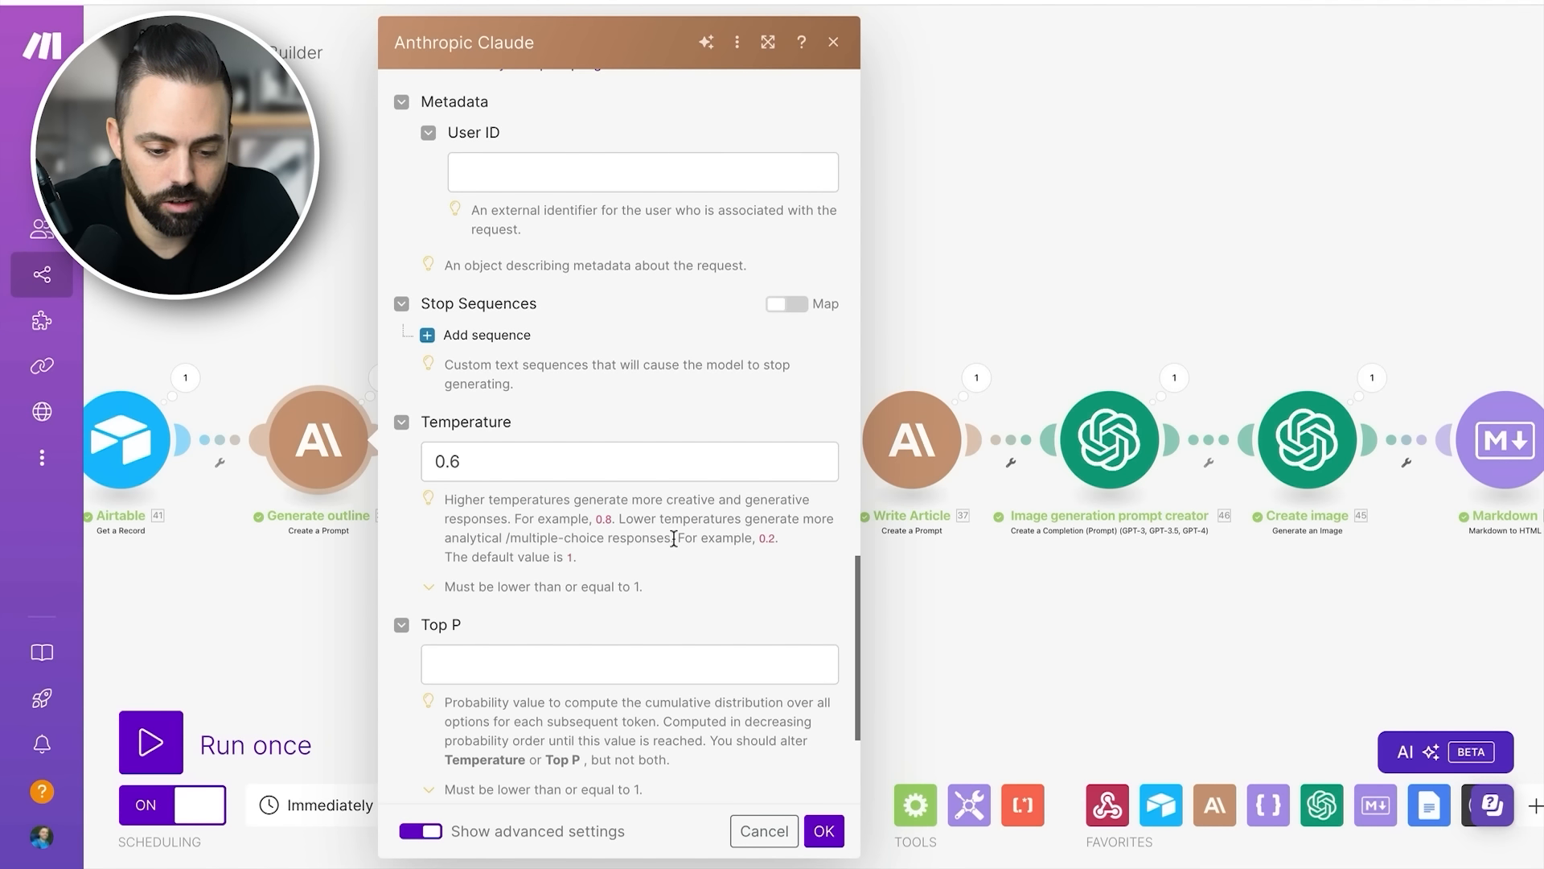
pyautogui.moveTo(680, 537); pyautogui.dragTo(788, 538)
pyautogui.click(788, 538)
pyautogui.click(966, 600)
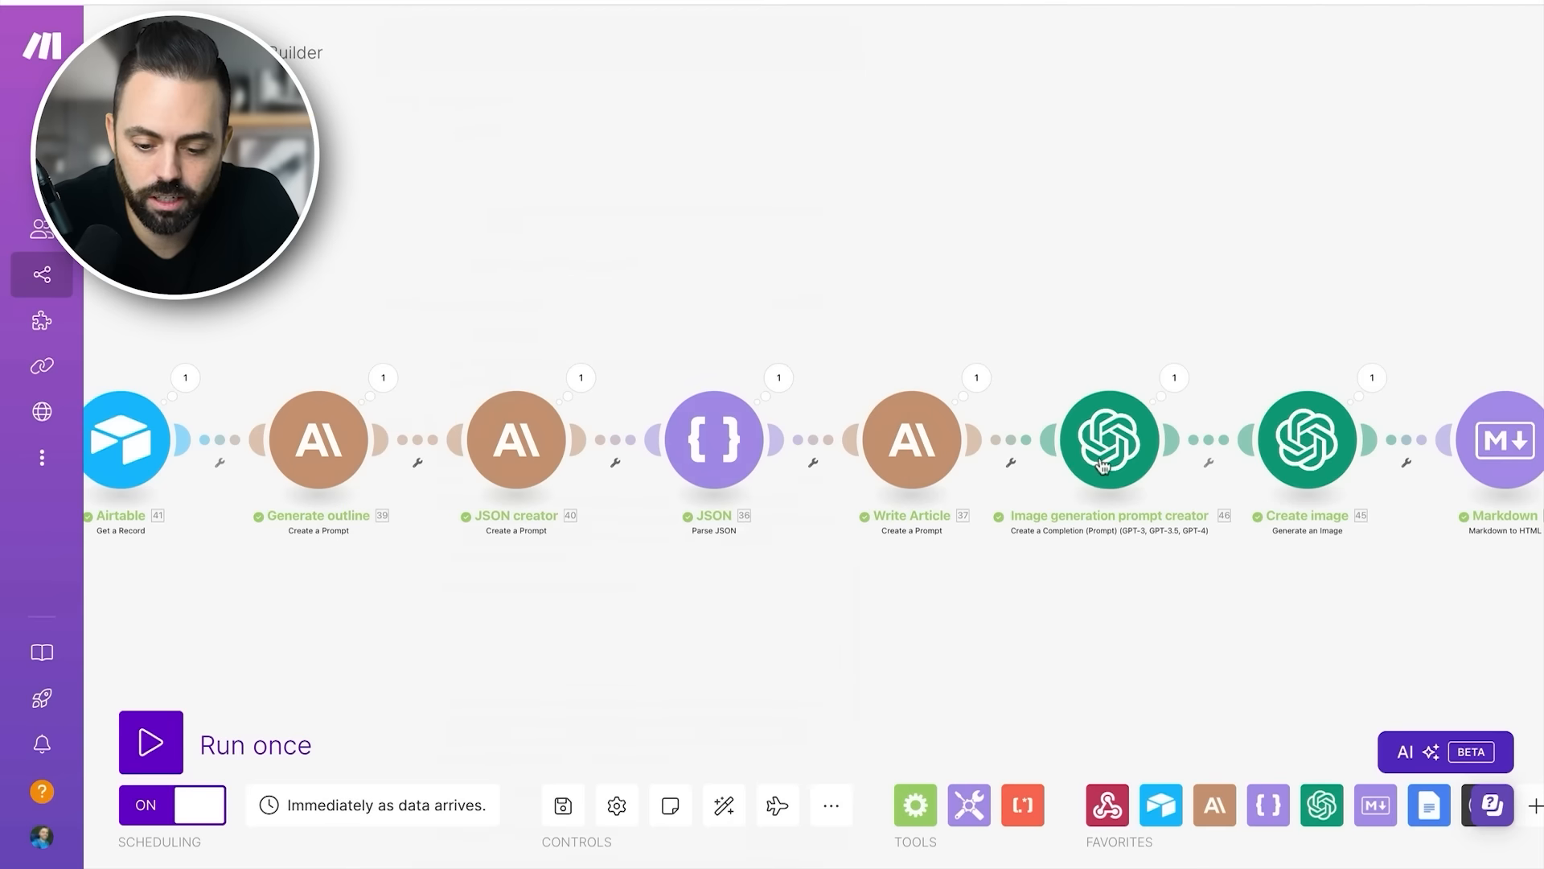
# - Open the Create image module, examine its Dall-E 3 size, quality and style settings, and close the module
pyautogui.click(1306, 439)
pyautogui.scroll(-3, 1013, 438)
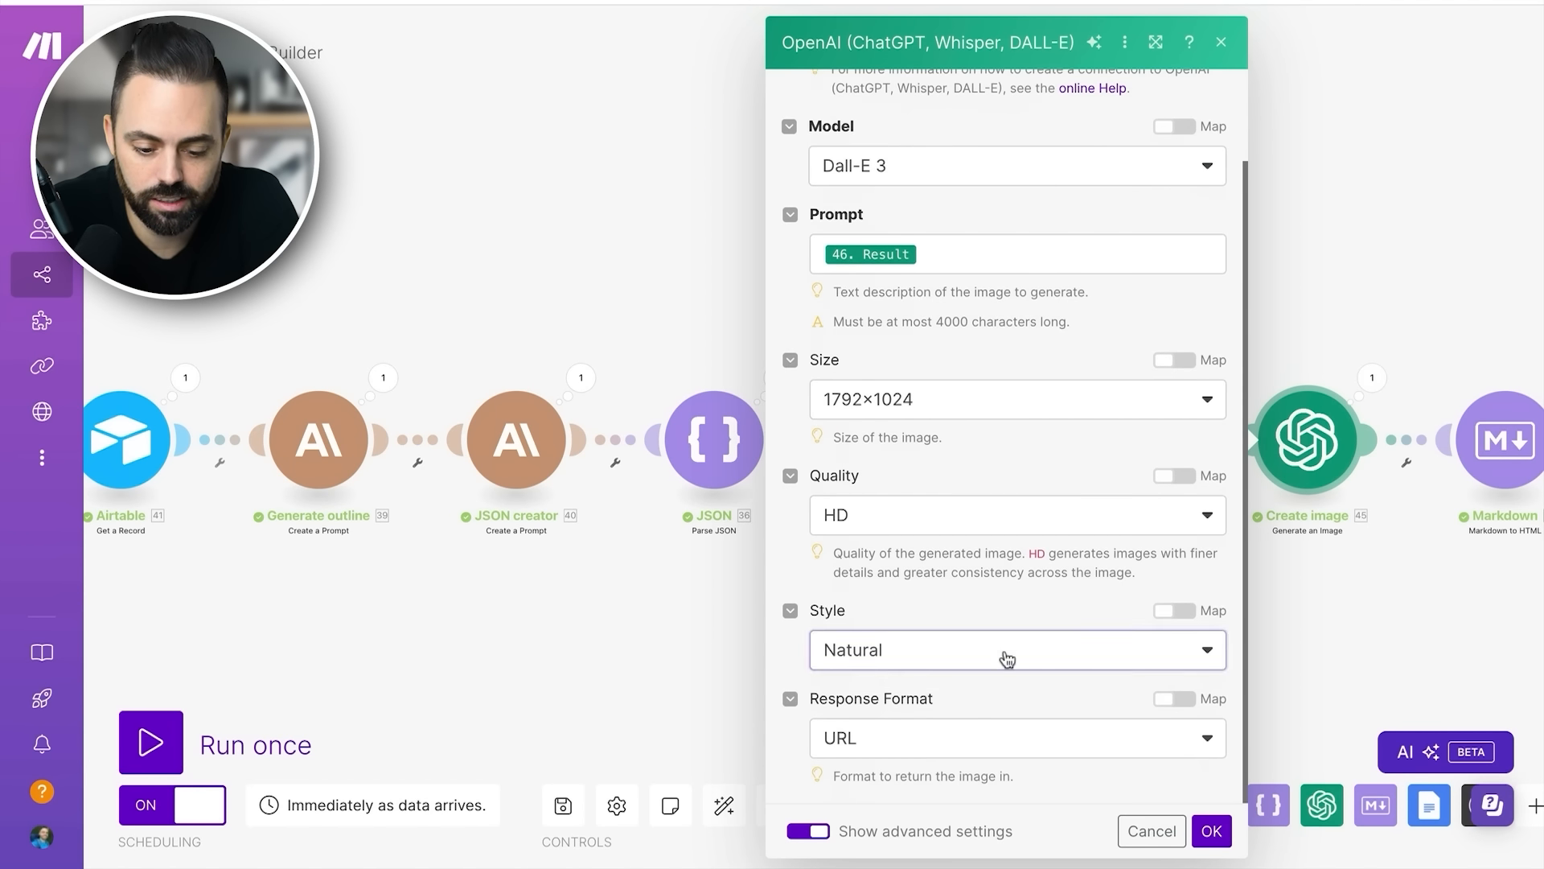
pyautogui.click(1003, 656)
pyautogui.click(1023, 592)
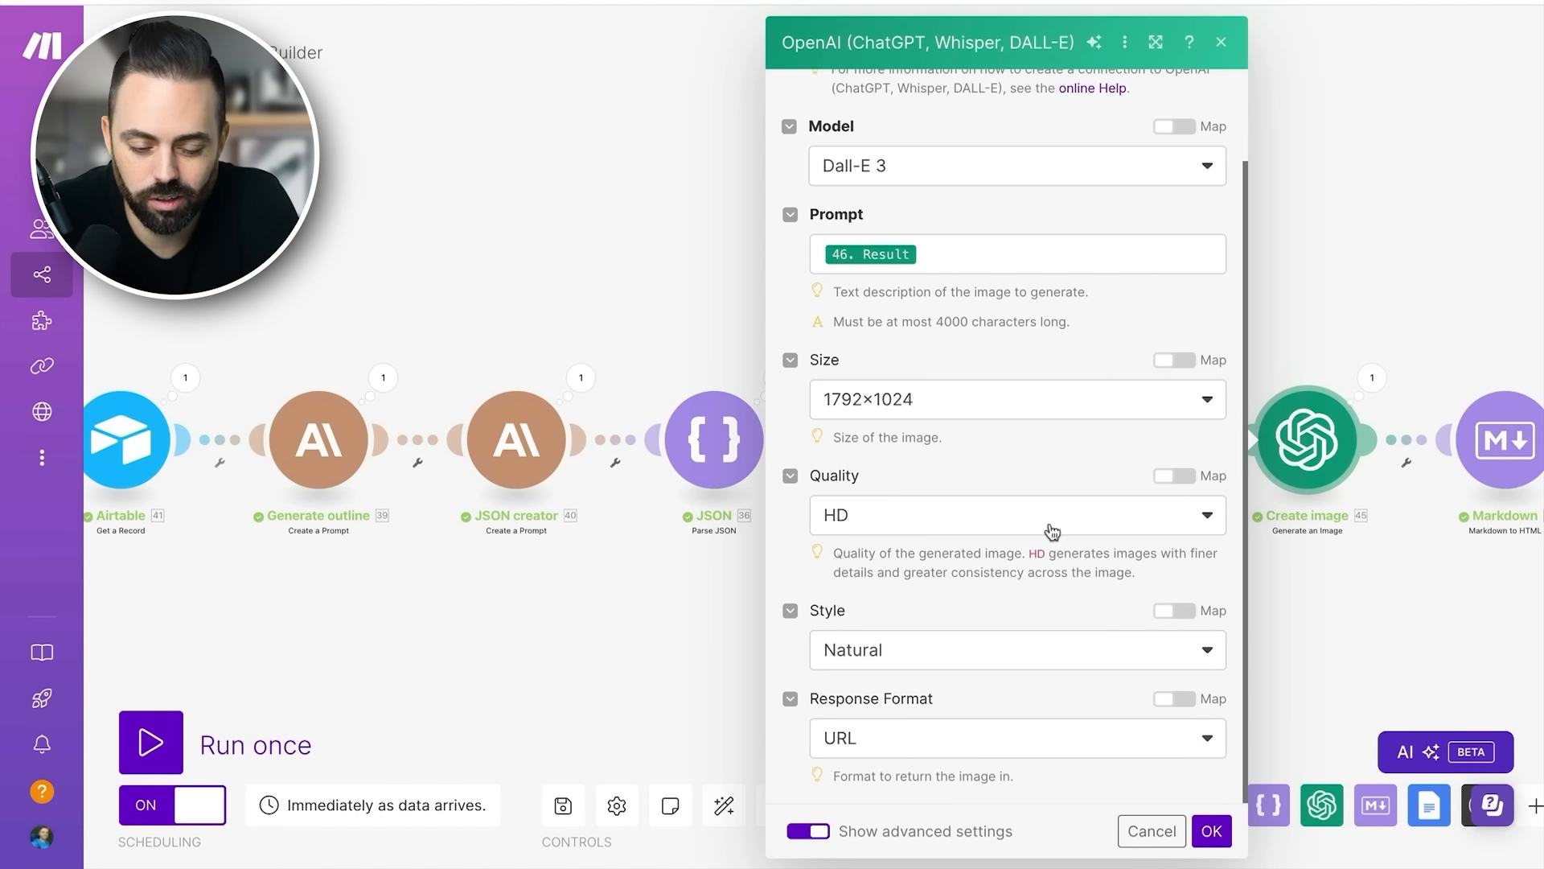
pyautogui.scroll(2, 1050, 507)
pyautogui.scroll(1, 1050, 505)
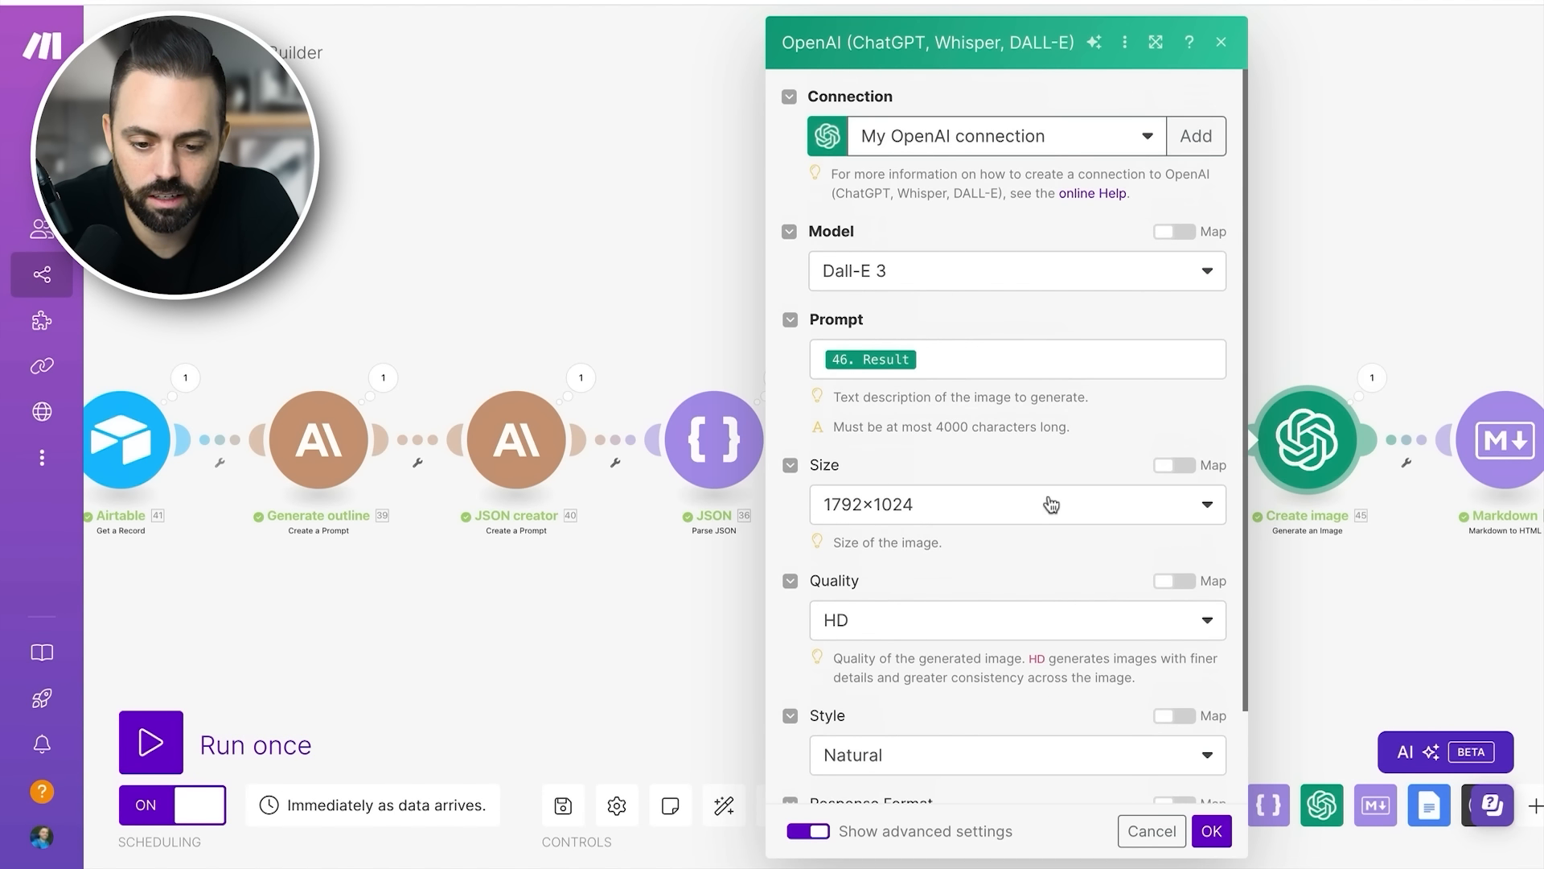
pyautogui.click(709, 300)
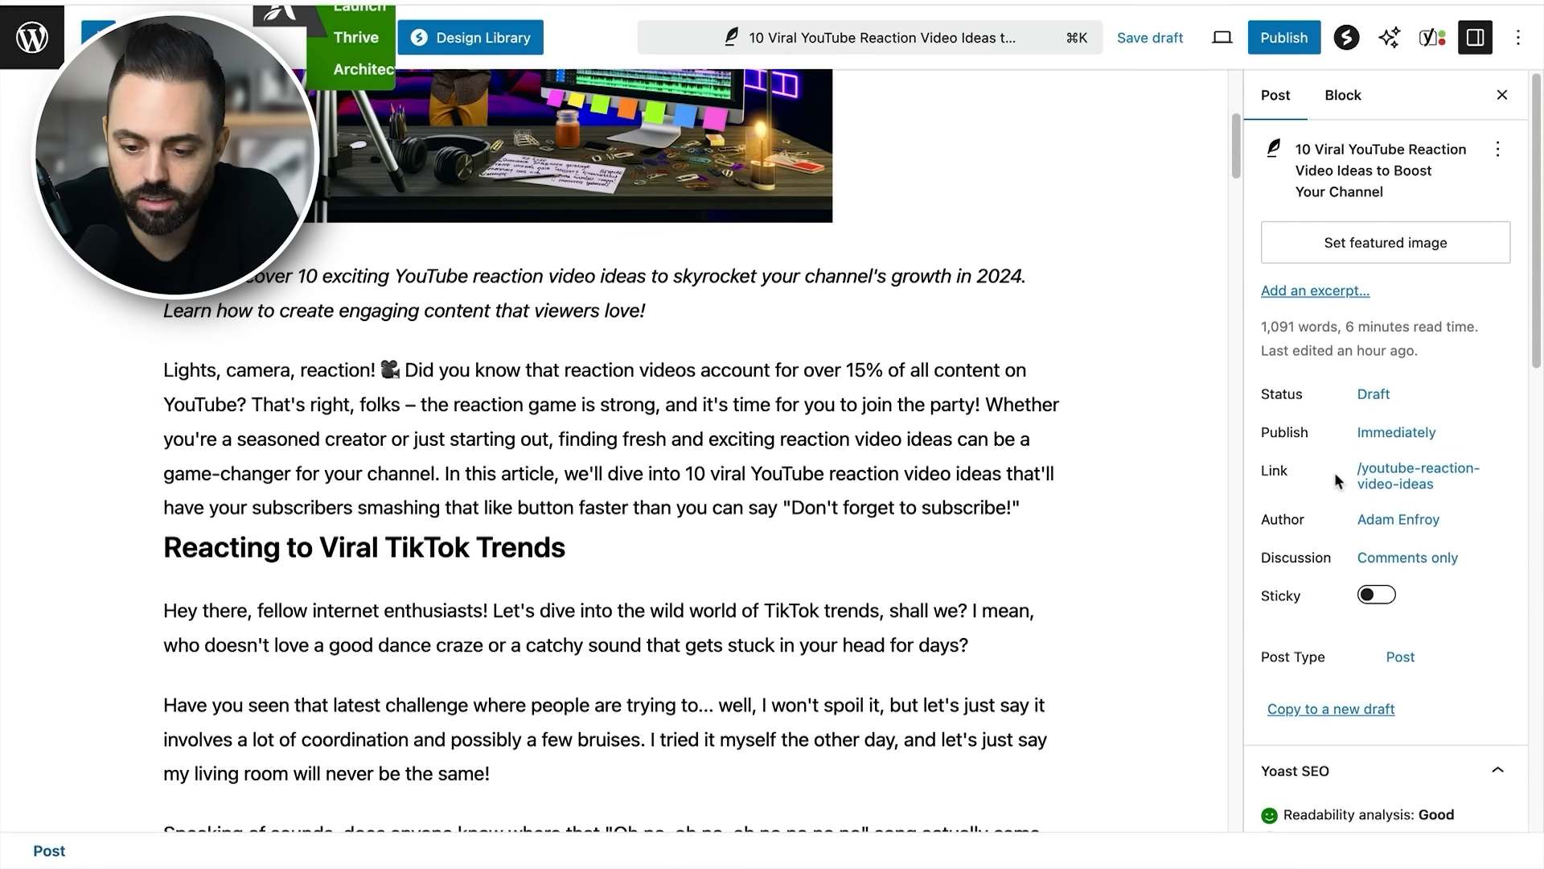
# - Switch to the YouTube reaction video draft in WordPress and inspect its Yoast SEO title, slug and meta description fields
pyautogui.scroll(-15, 1160, 490)
pyautogui.moveTo(1220, 417); pyautogui.dragTo(1219, 504)
pyautogui.click(386, 635)
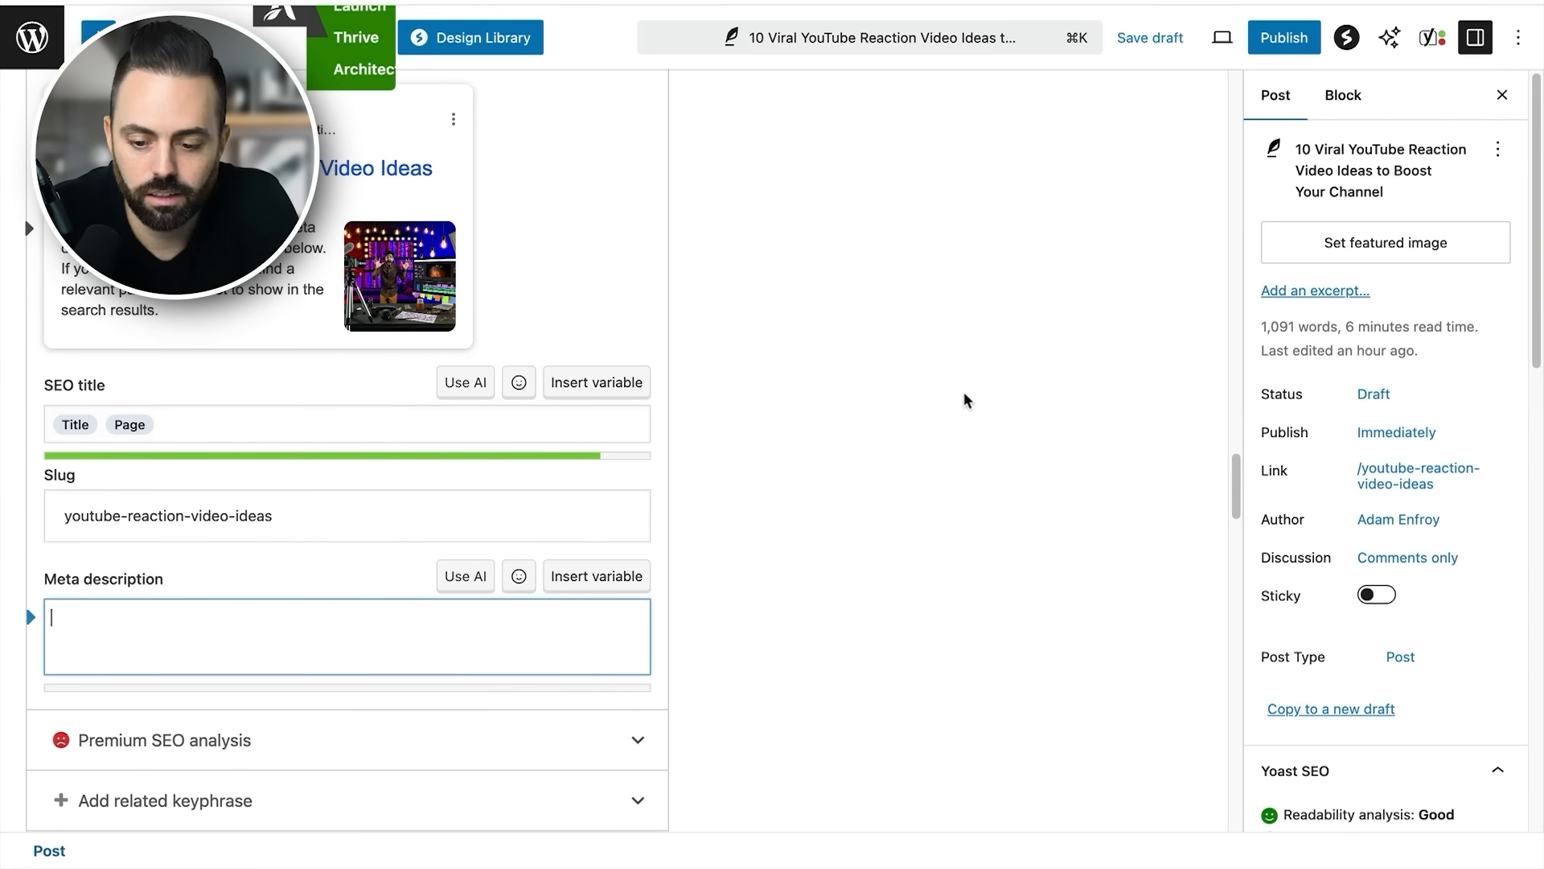
pyautogui.scroll(5, 1113, 393)
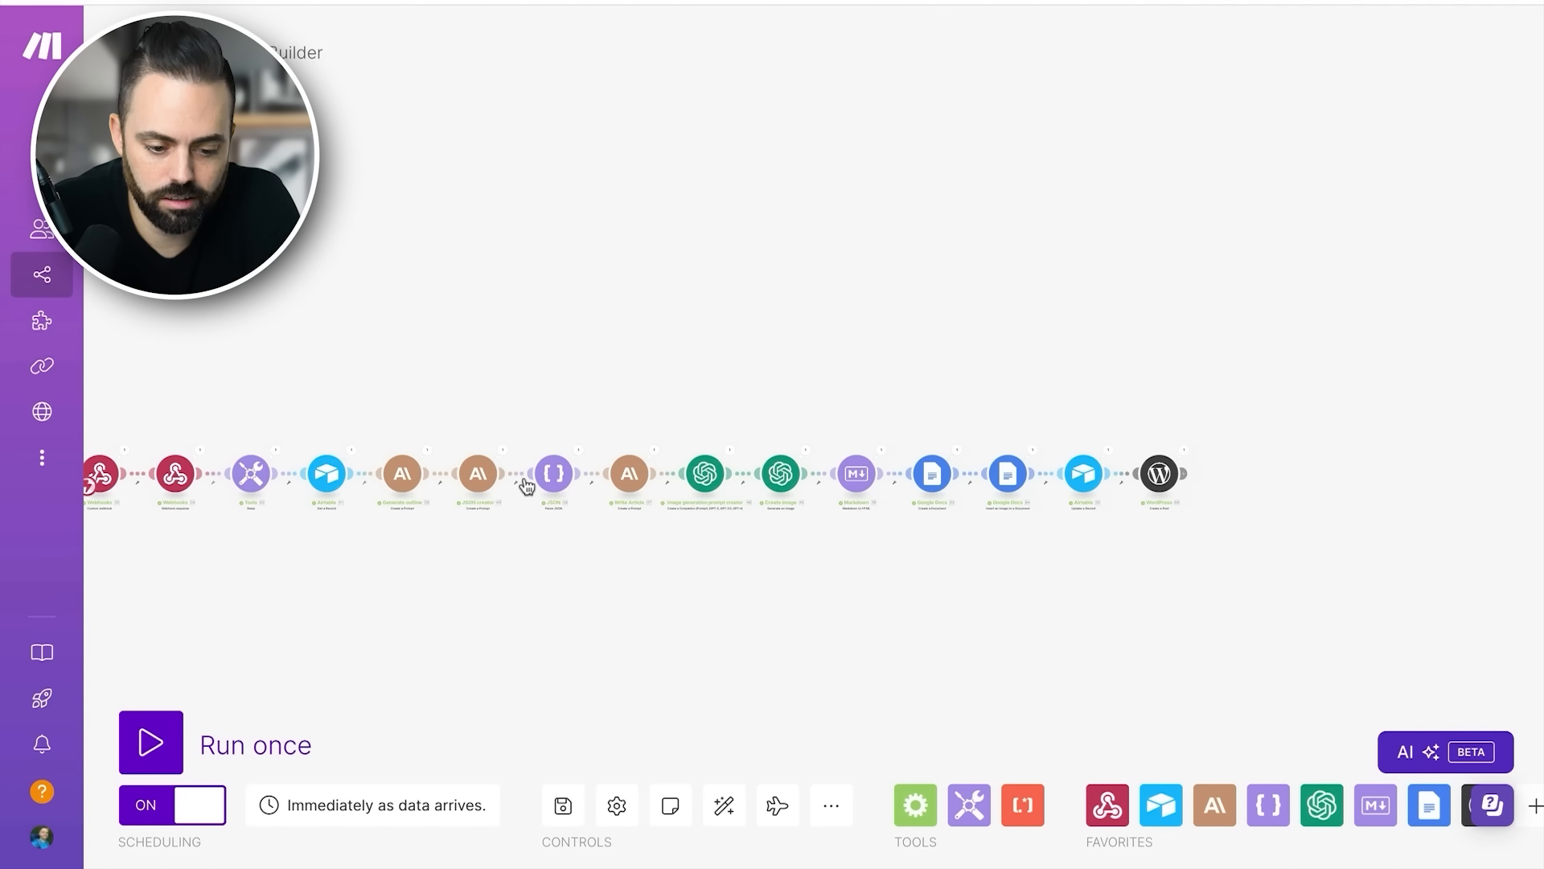
# - Switch to Make, open the Generate outline module and read which outline elements its prompt text requires
pyautogui.hscroll(-1, 525, 482)
pyautogui.hscroll(-1, 527, 486)
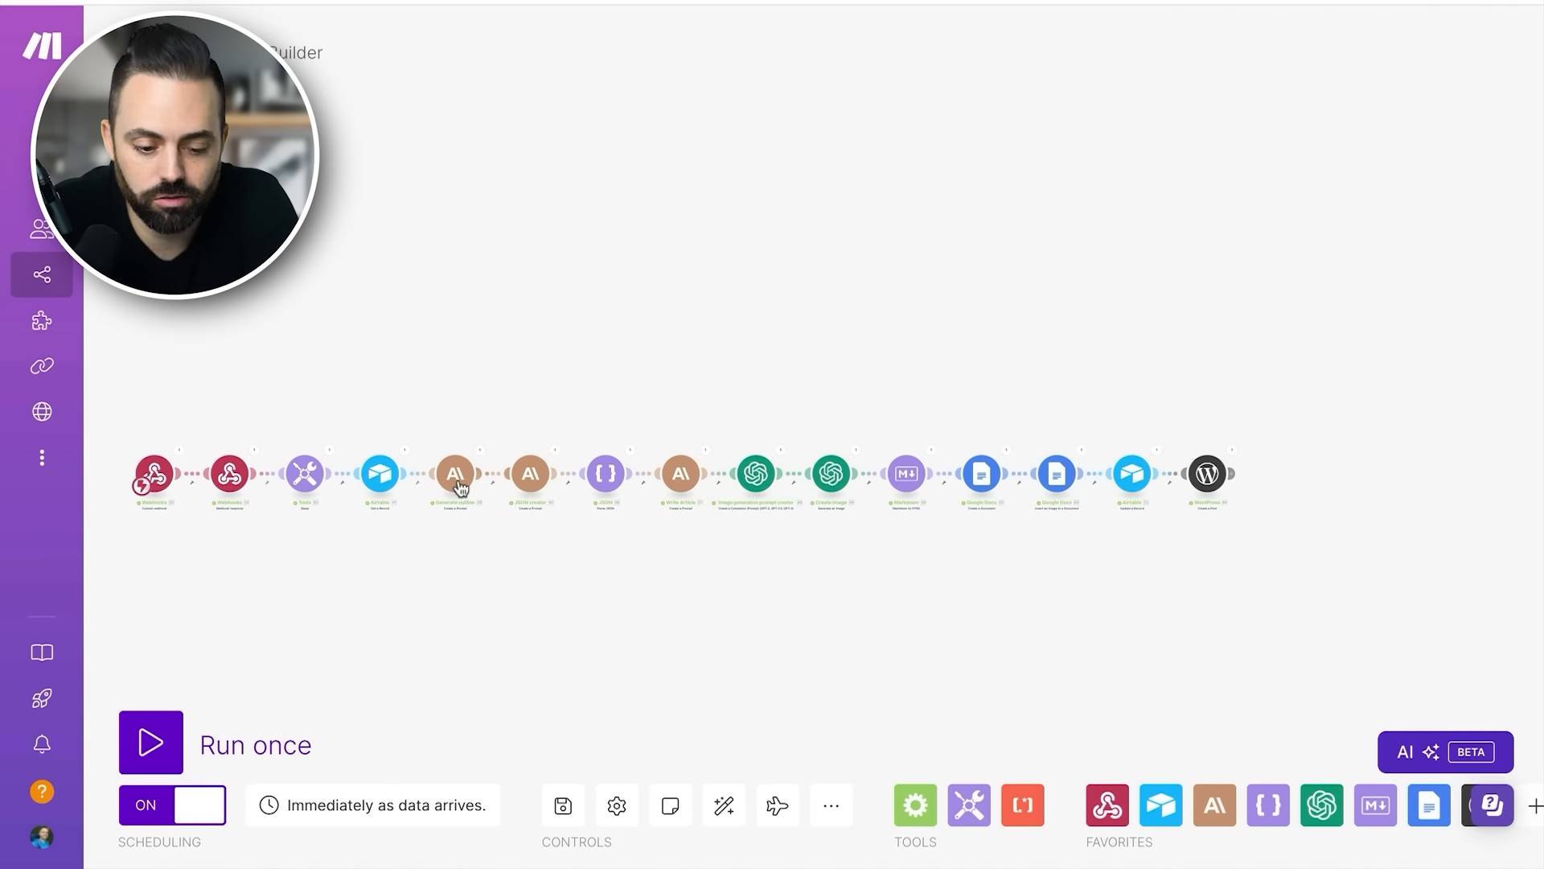
pyautogui.scroll(5, 462, 481)
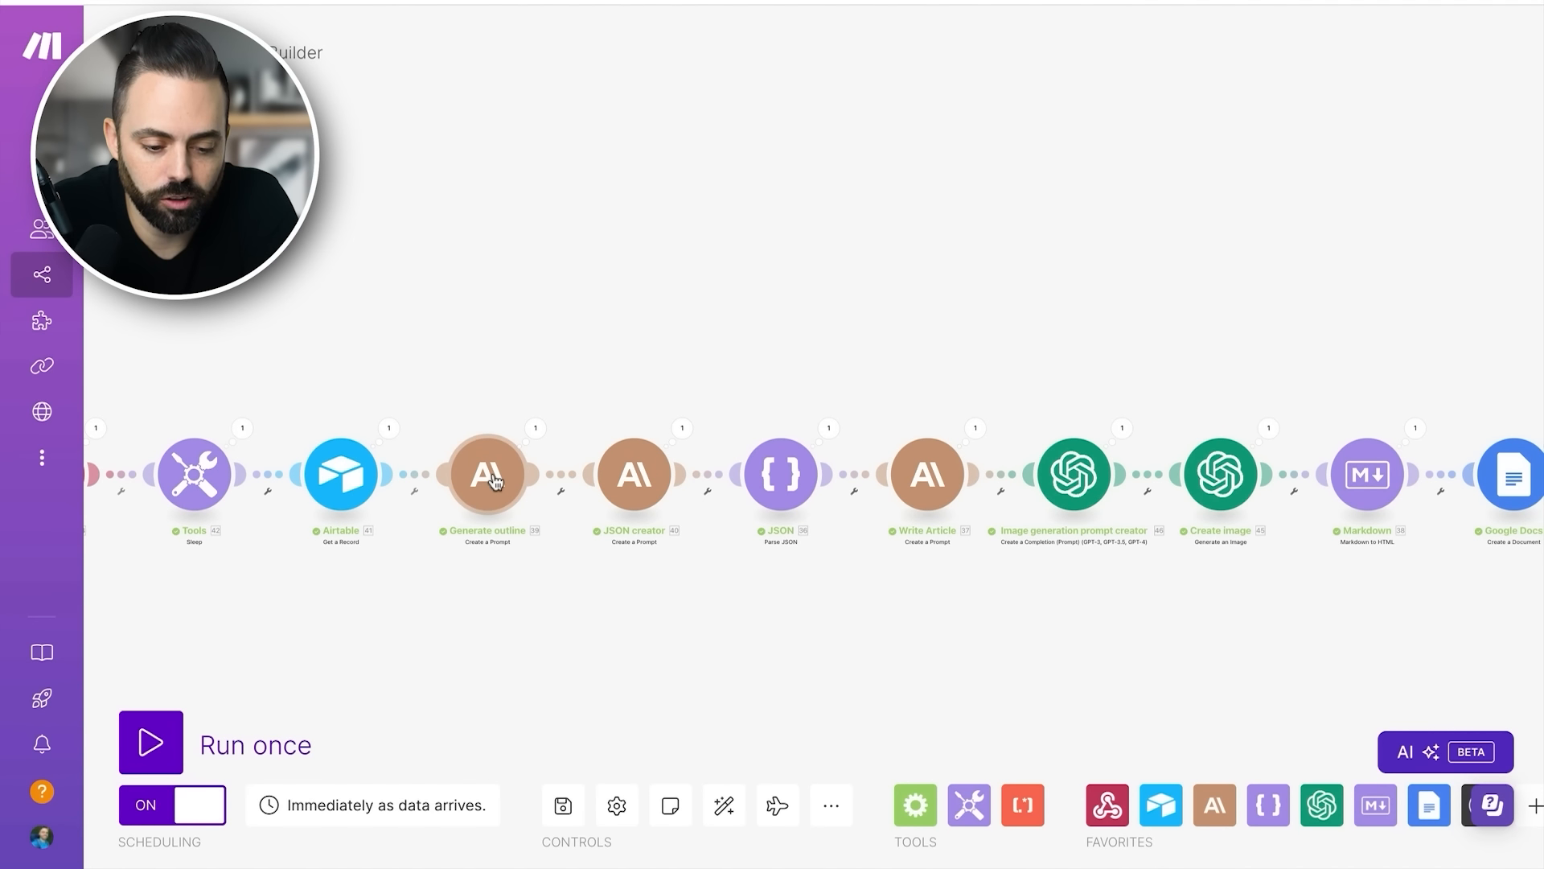
pyautogui.scroll(-3, 496, 480)
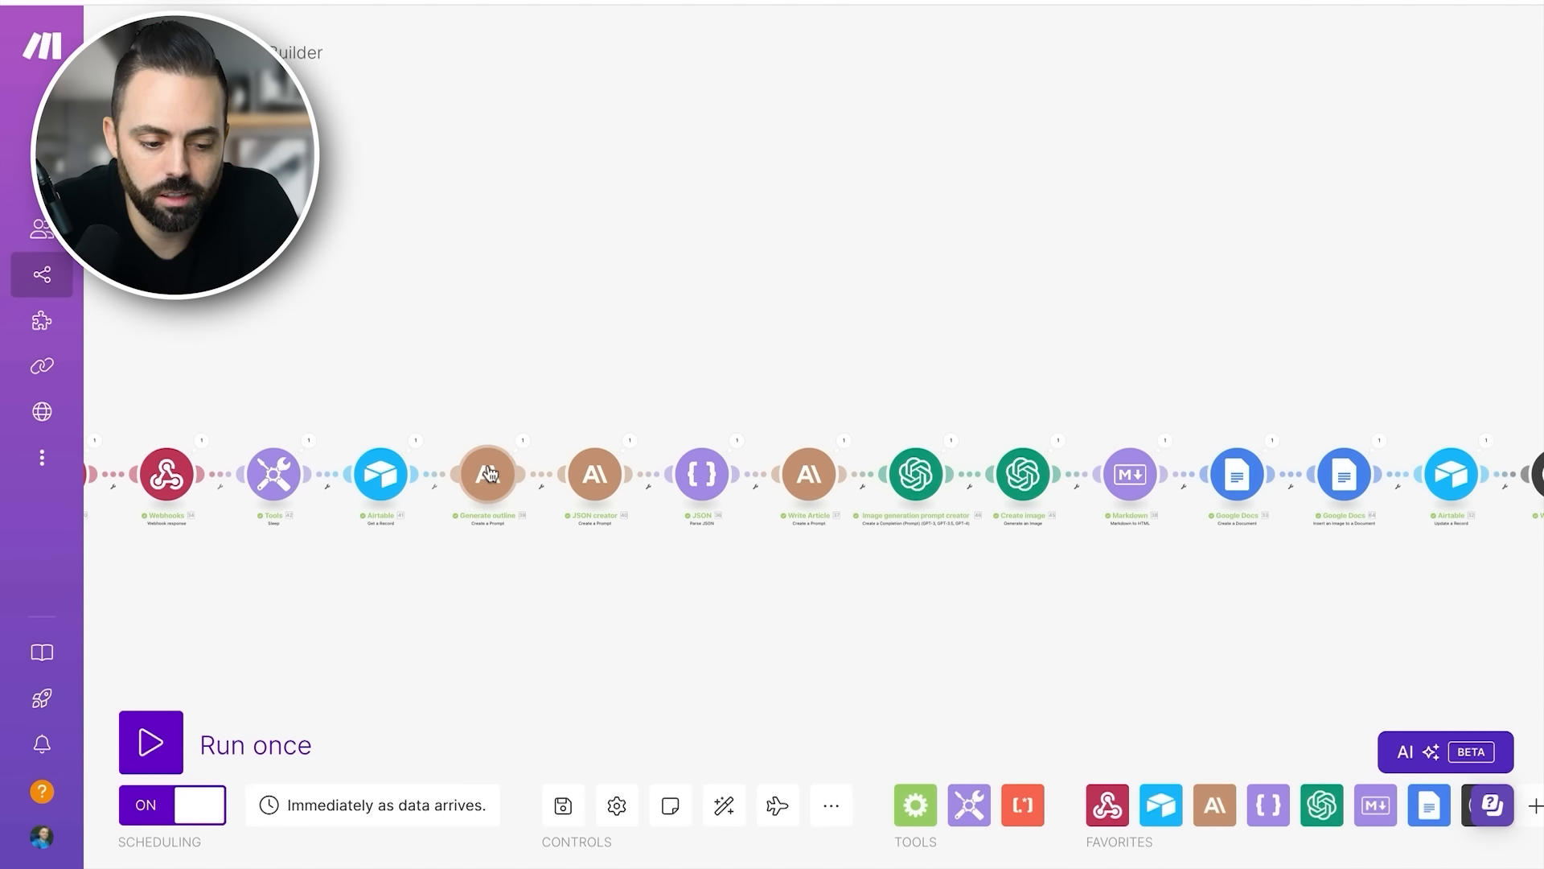
pyautogui.click(488, 481)
pyautogui.scroll(-8, 814, 462)
pyautogui.scroll(-2, 866, 503)
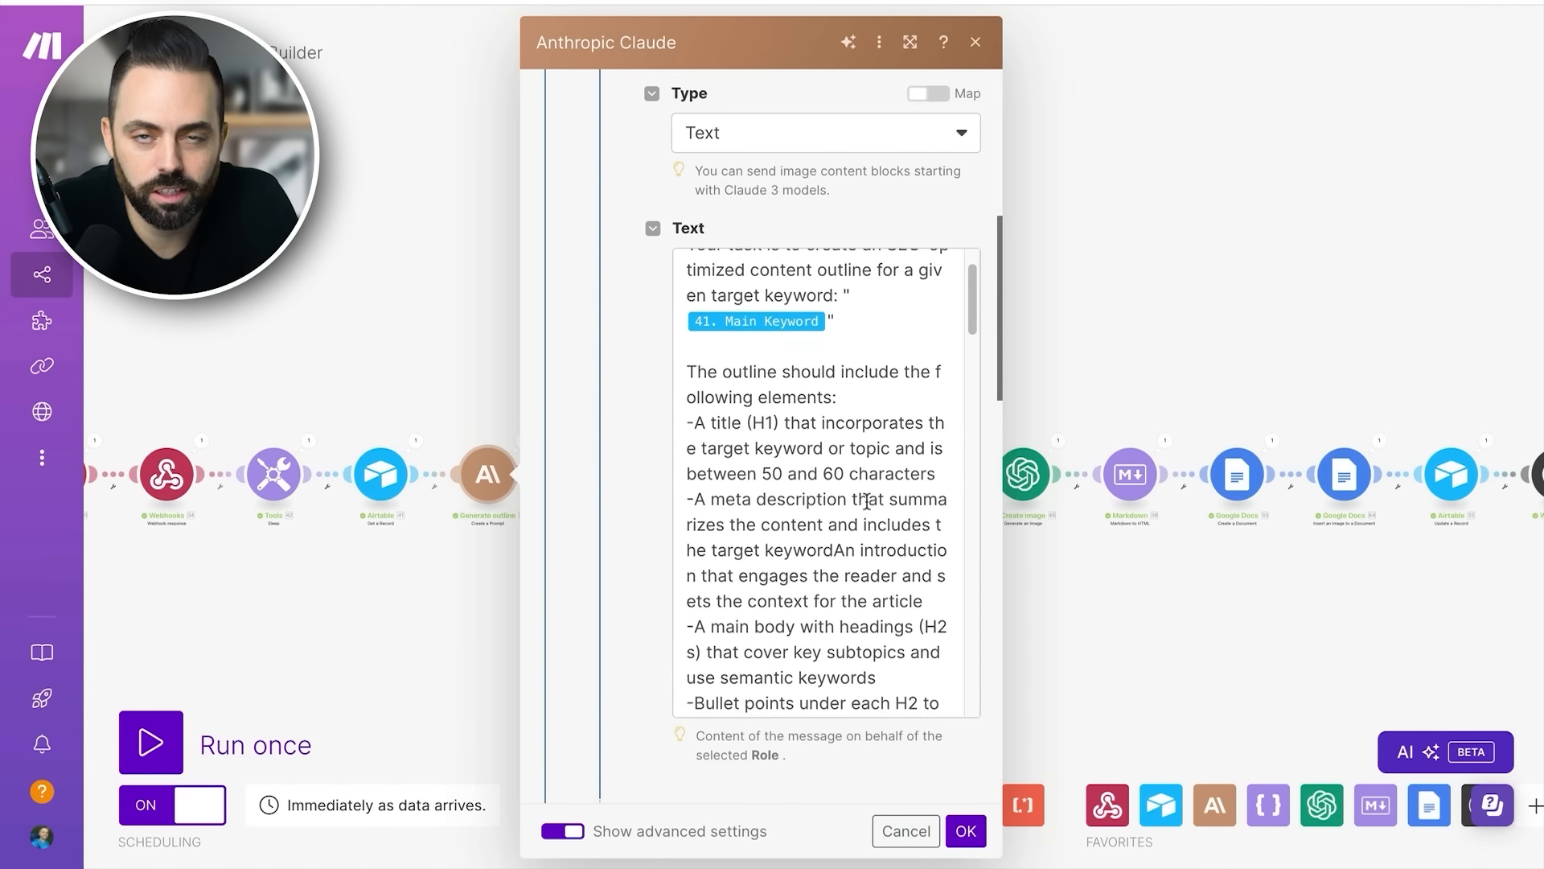
pyautogui.scroll(-1, 863, 499)
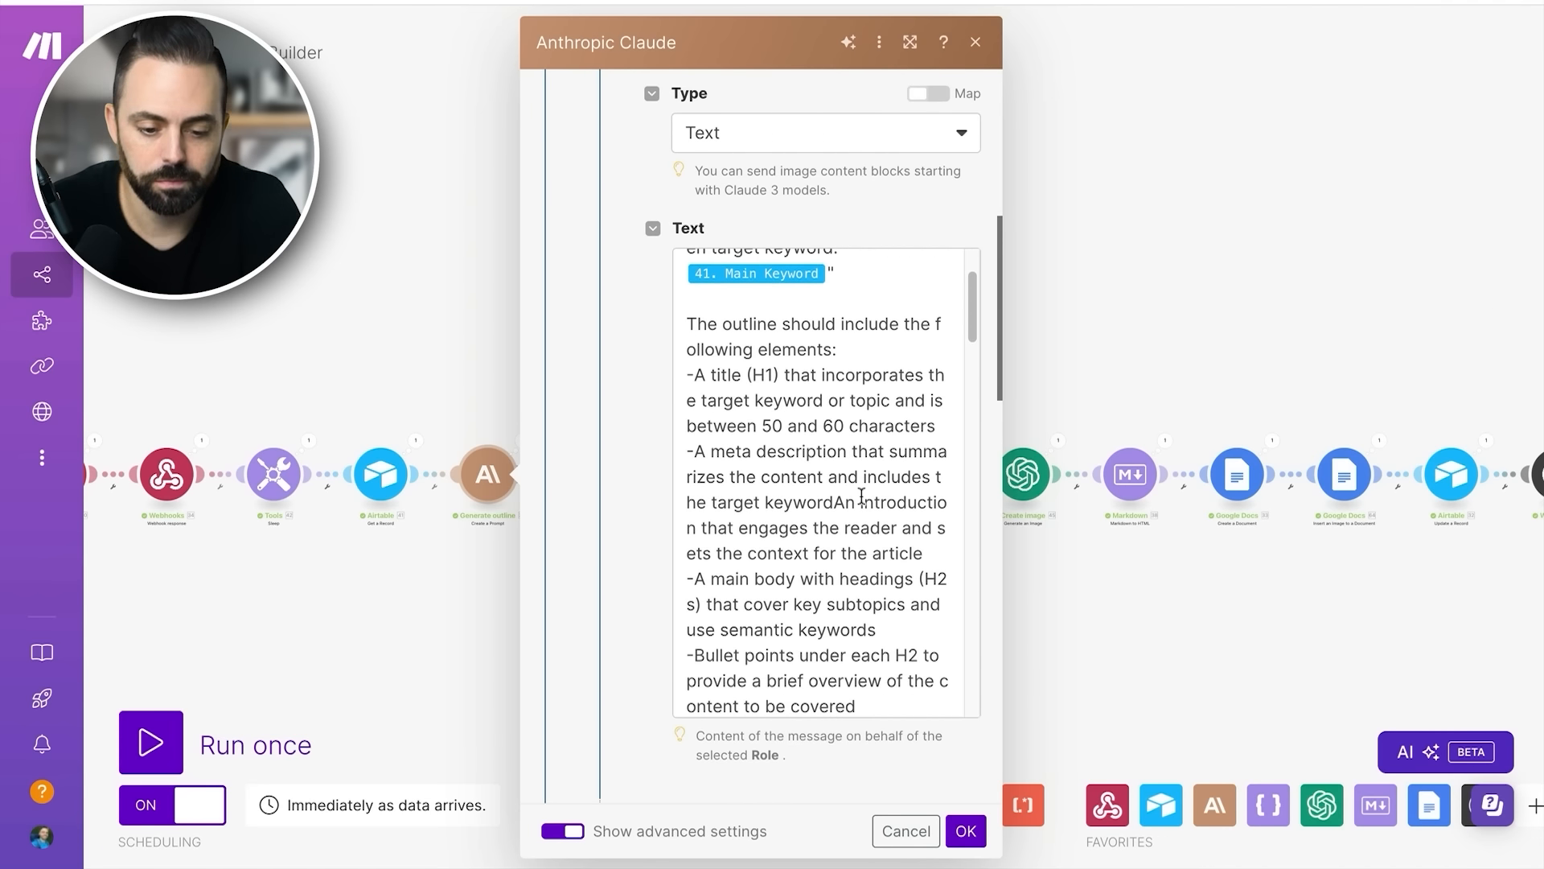
pyautogui.scroll(-15, 862, 496)
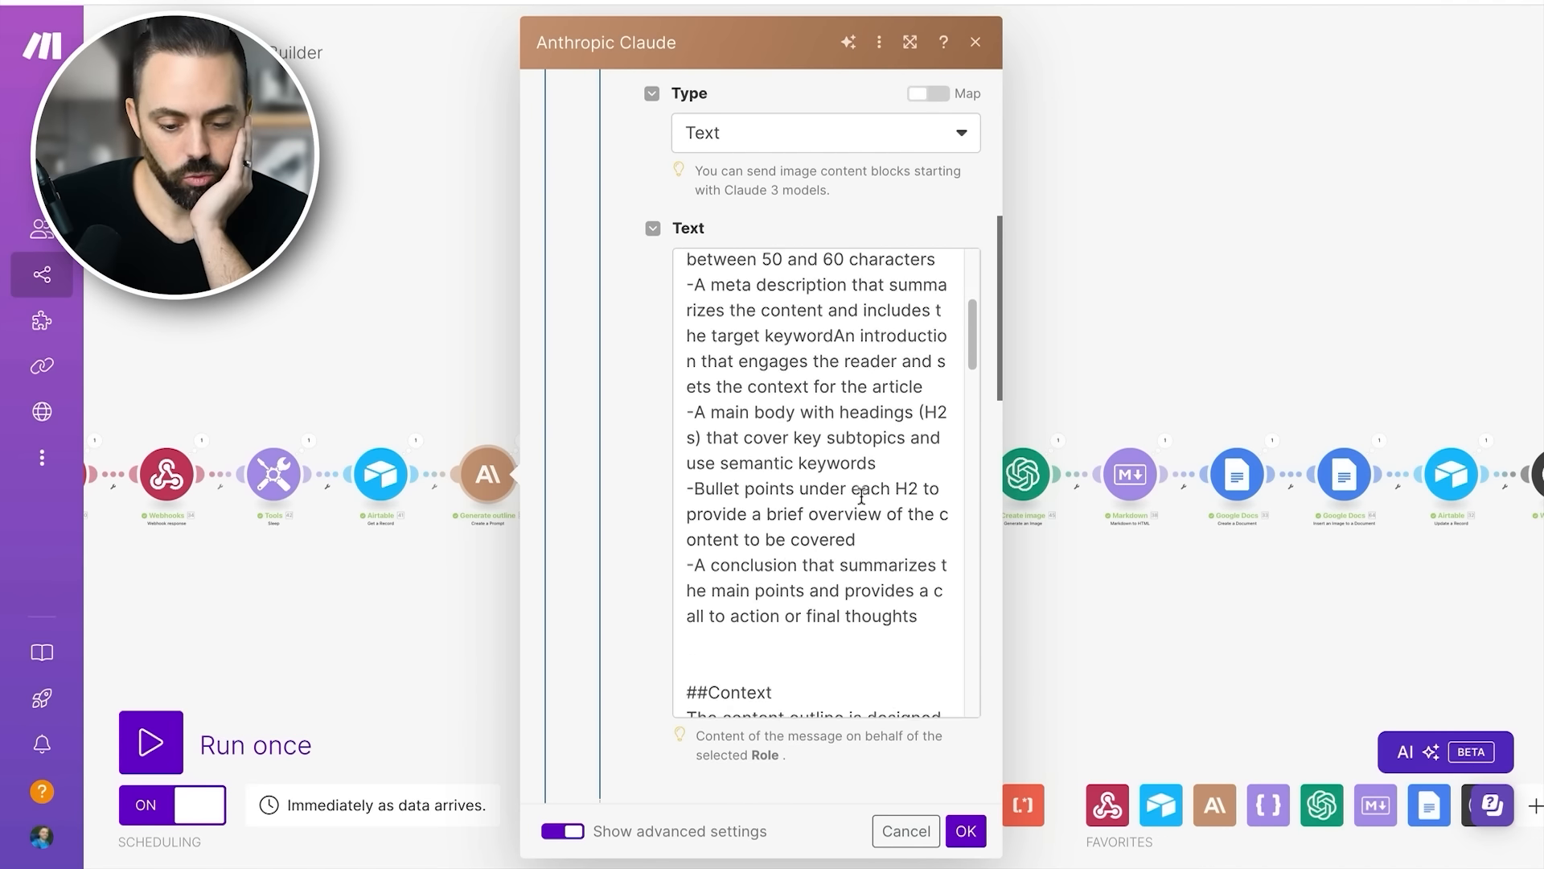
# - Read the outline prompt's instructions for the introduction, H2 headings, bullet points and conclusion, and close the module
pyautogui.scroll(-8, 861, 496)
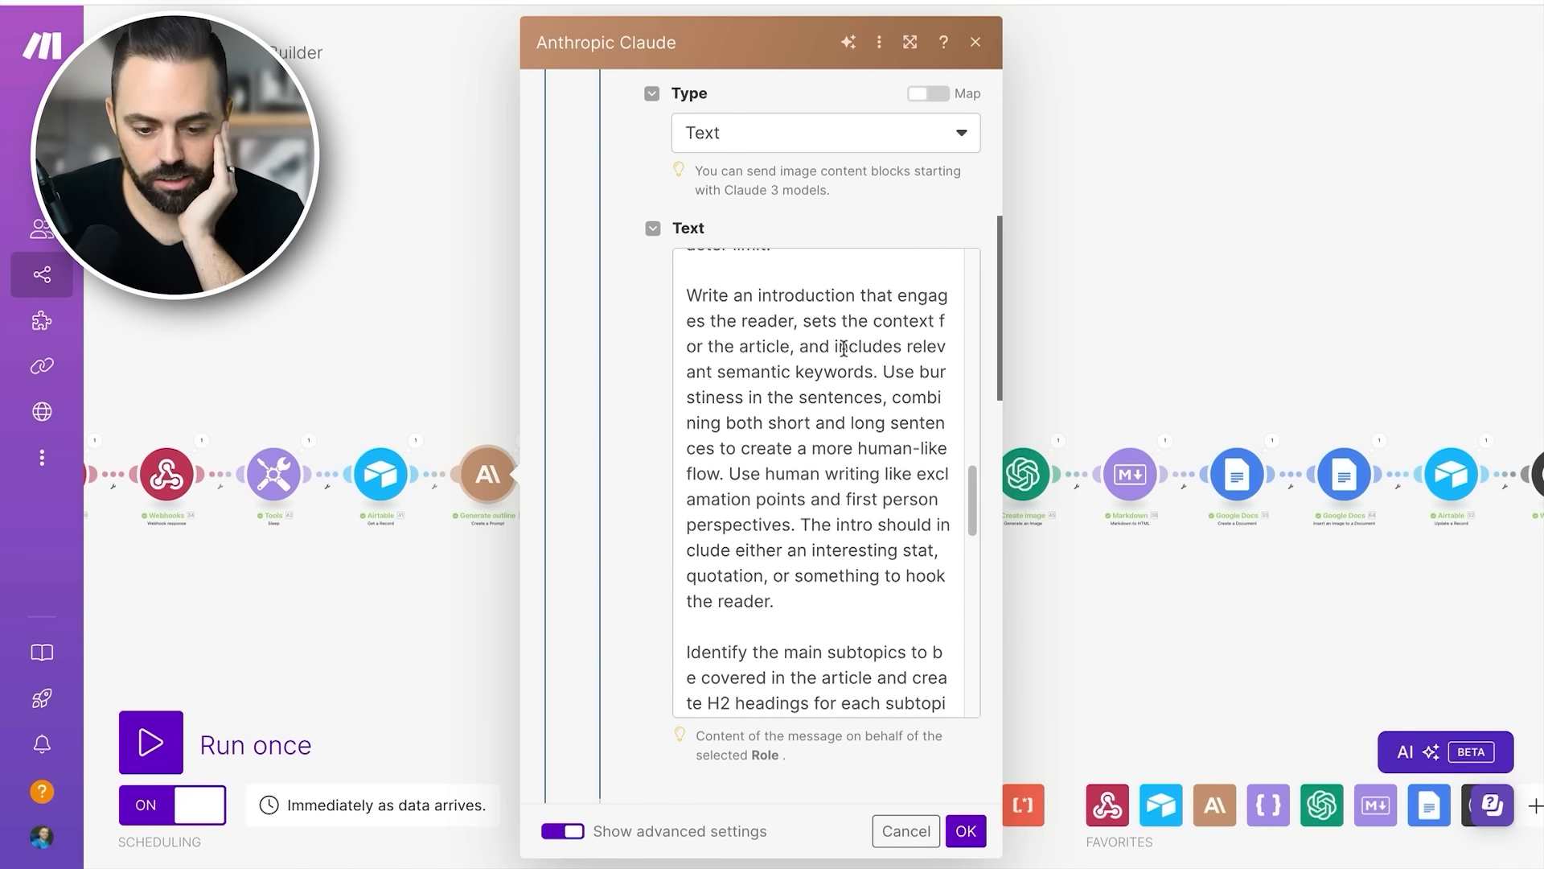
pyautogui.scroll(-1, 829, 419)
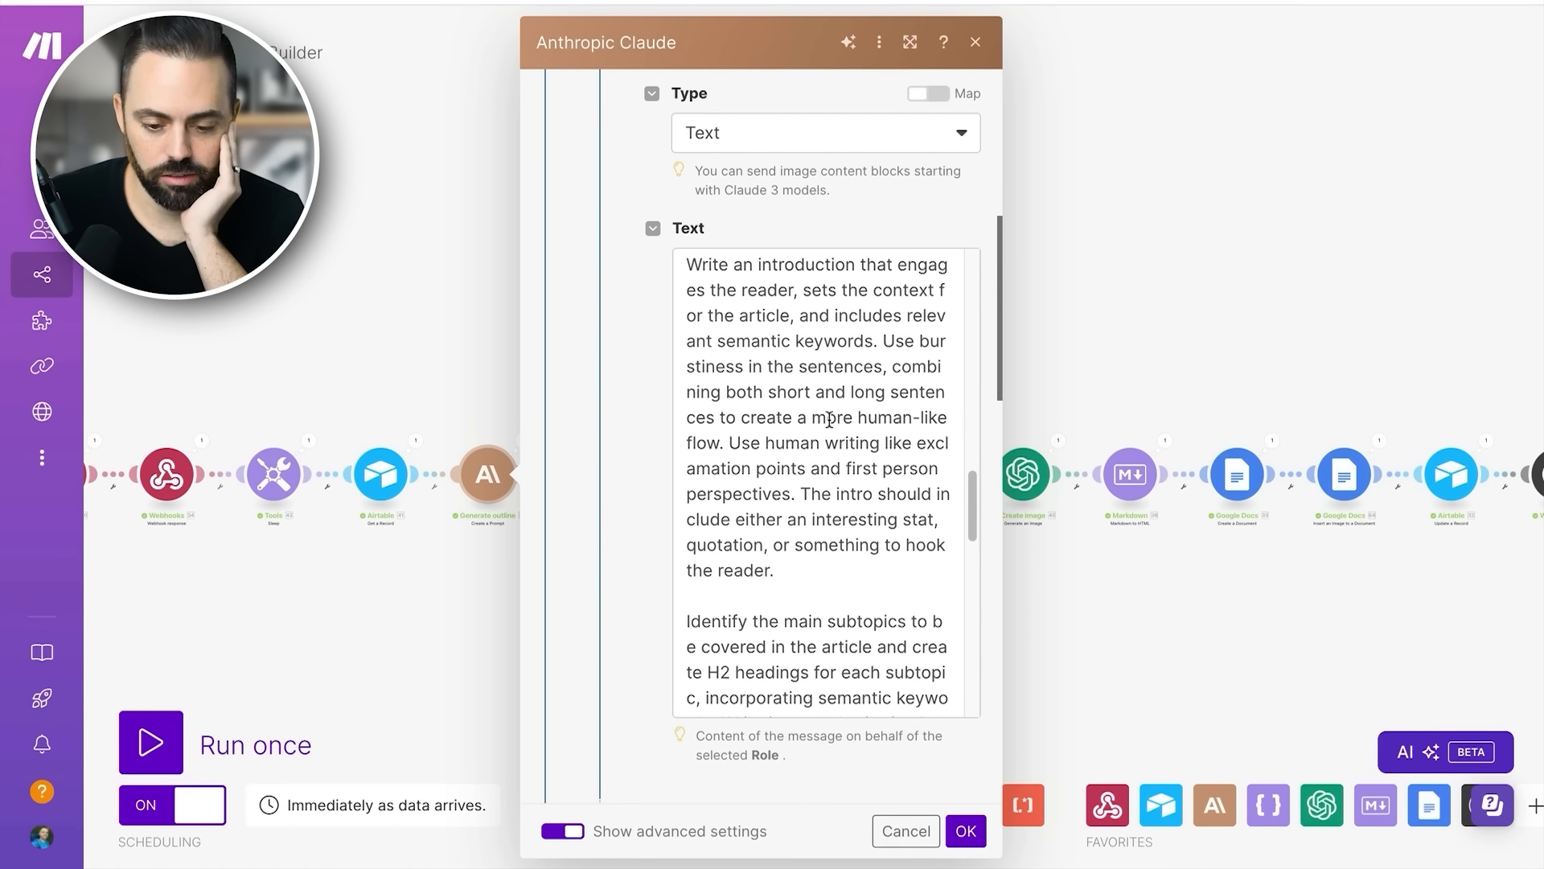
pyautogui.scroll(-1, 829, 419)
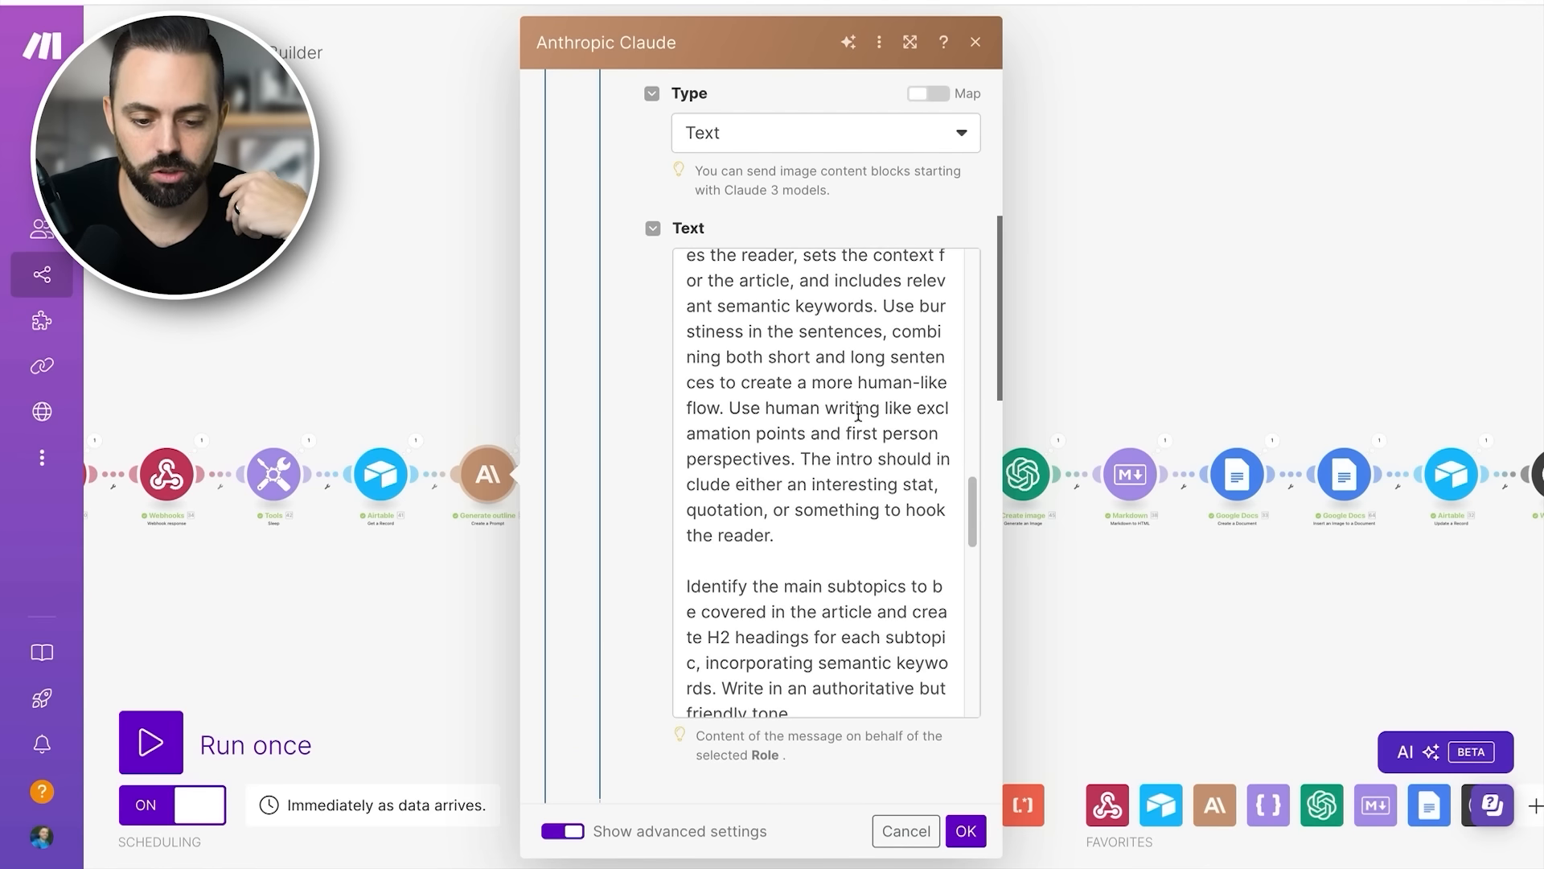
pyautogui.scroll(-5, 858, 414)
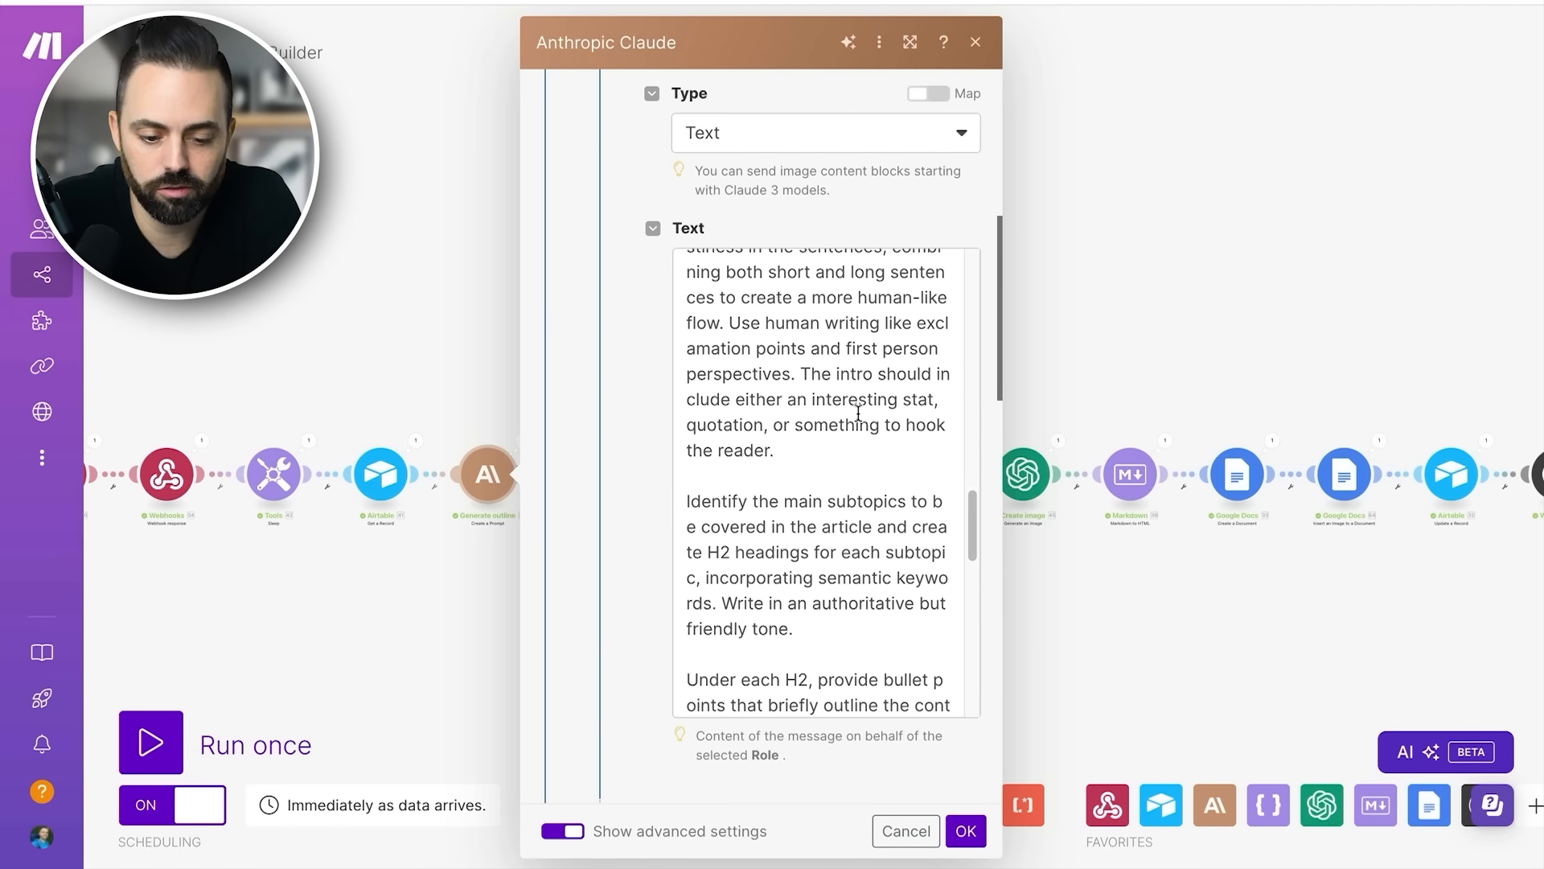
pyautogui.scroll(-7, 858, 415)
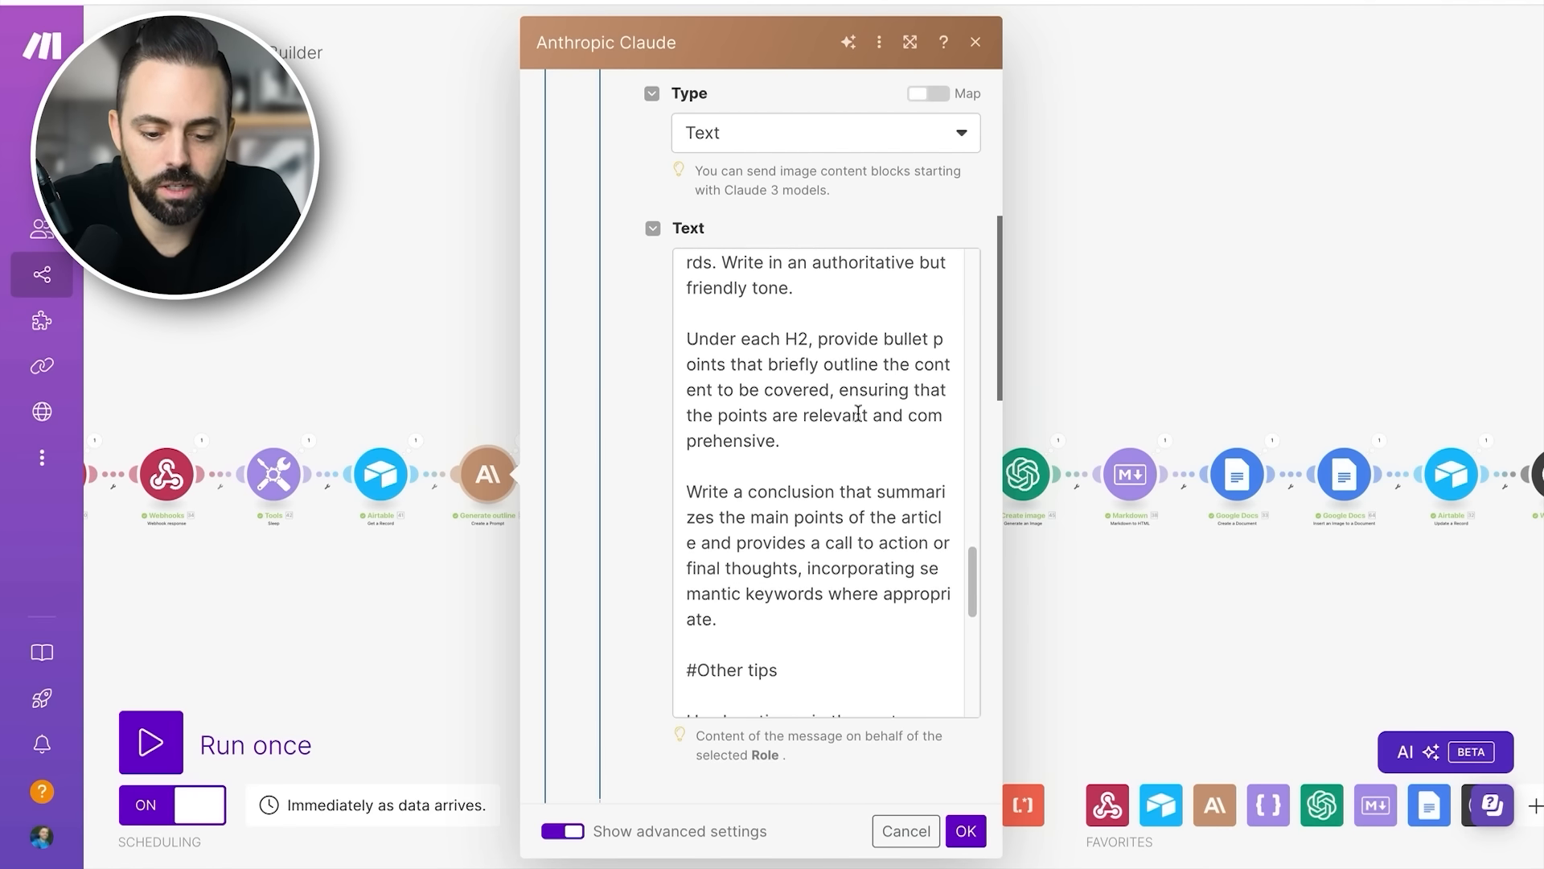
pyautogui.click(1113, 600)
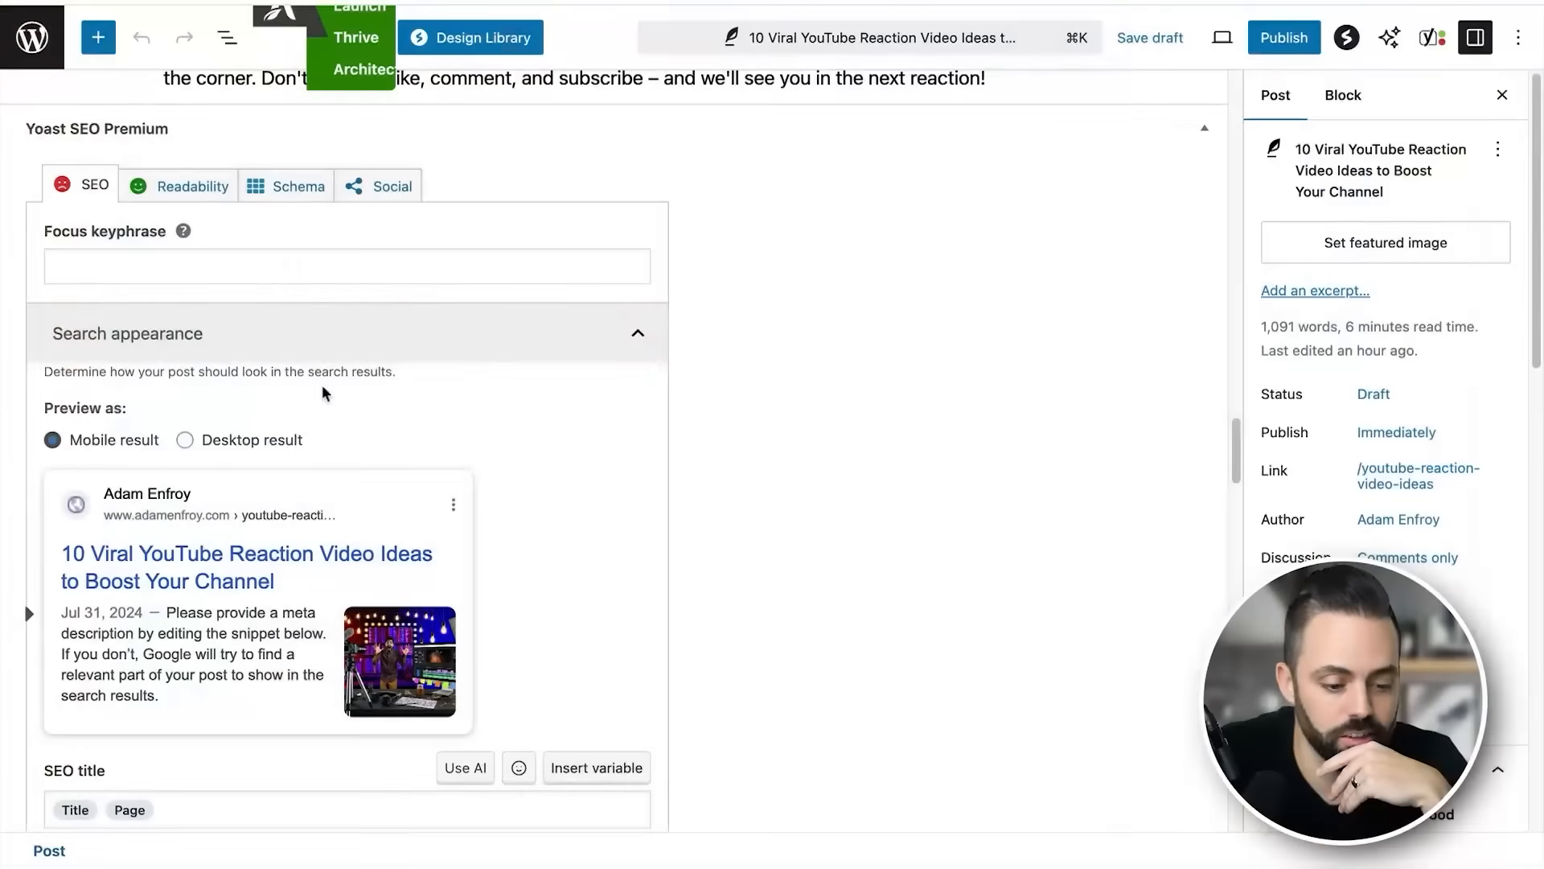
# - Switch to the WordPress draft and review its conclusion, introduction, TikTok trends section and childhood favorites section
pyautogui.scroll(15, 814, 352)
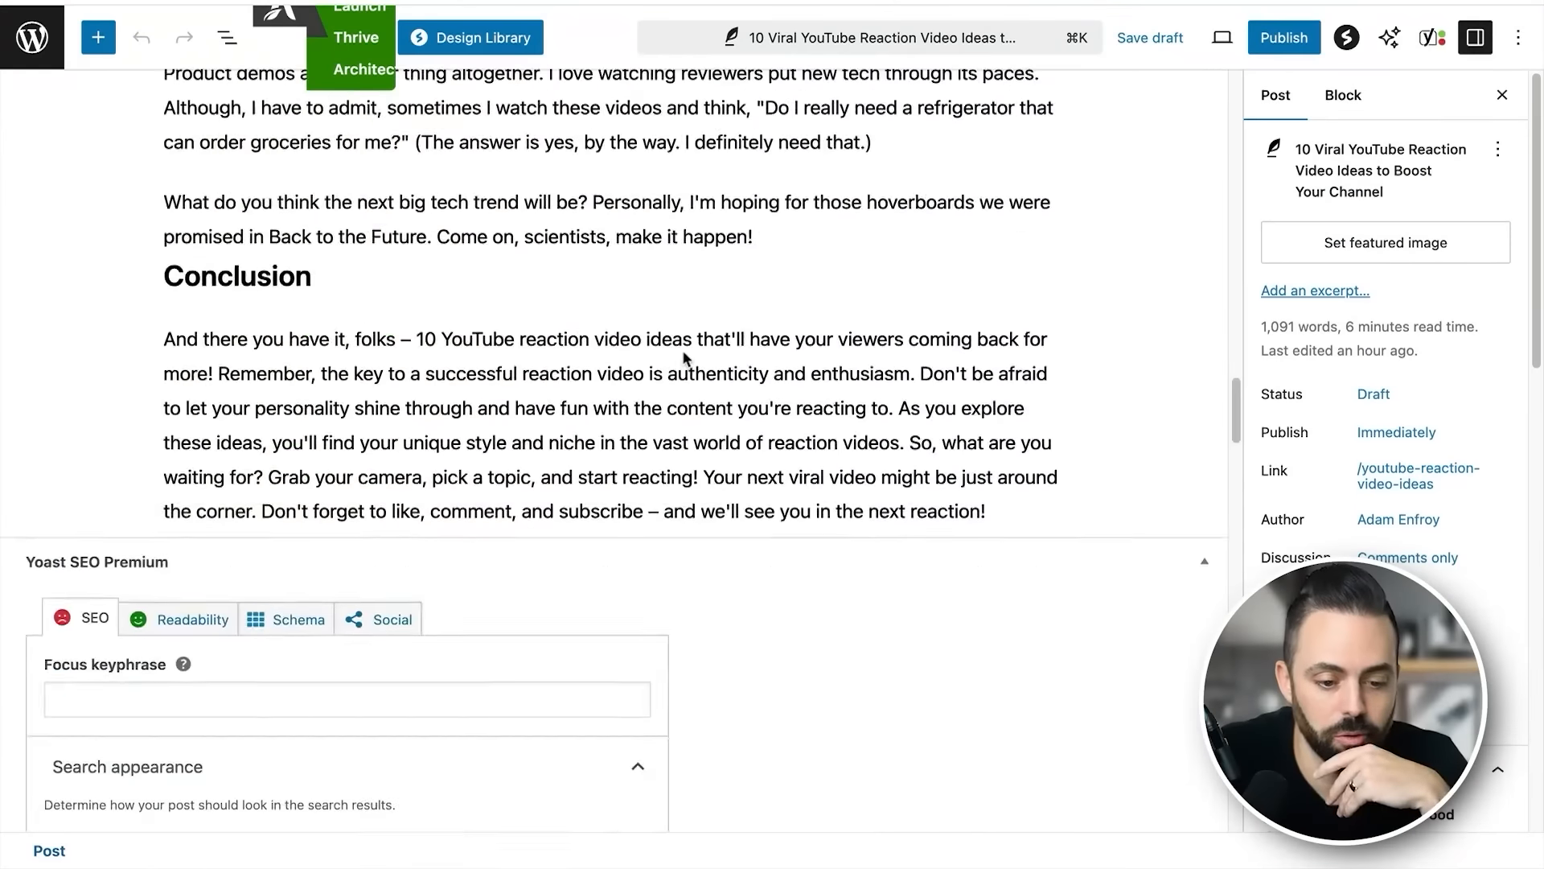
pyautogui.scroll(15, 813, 351)
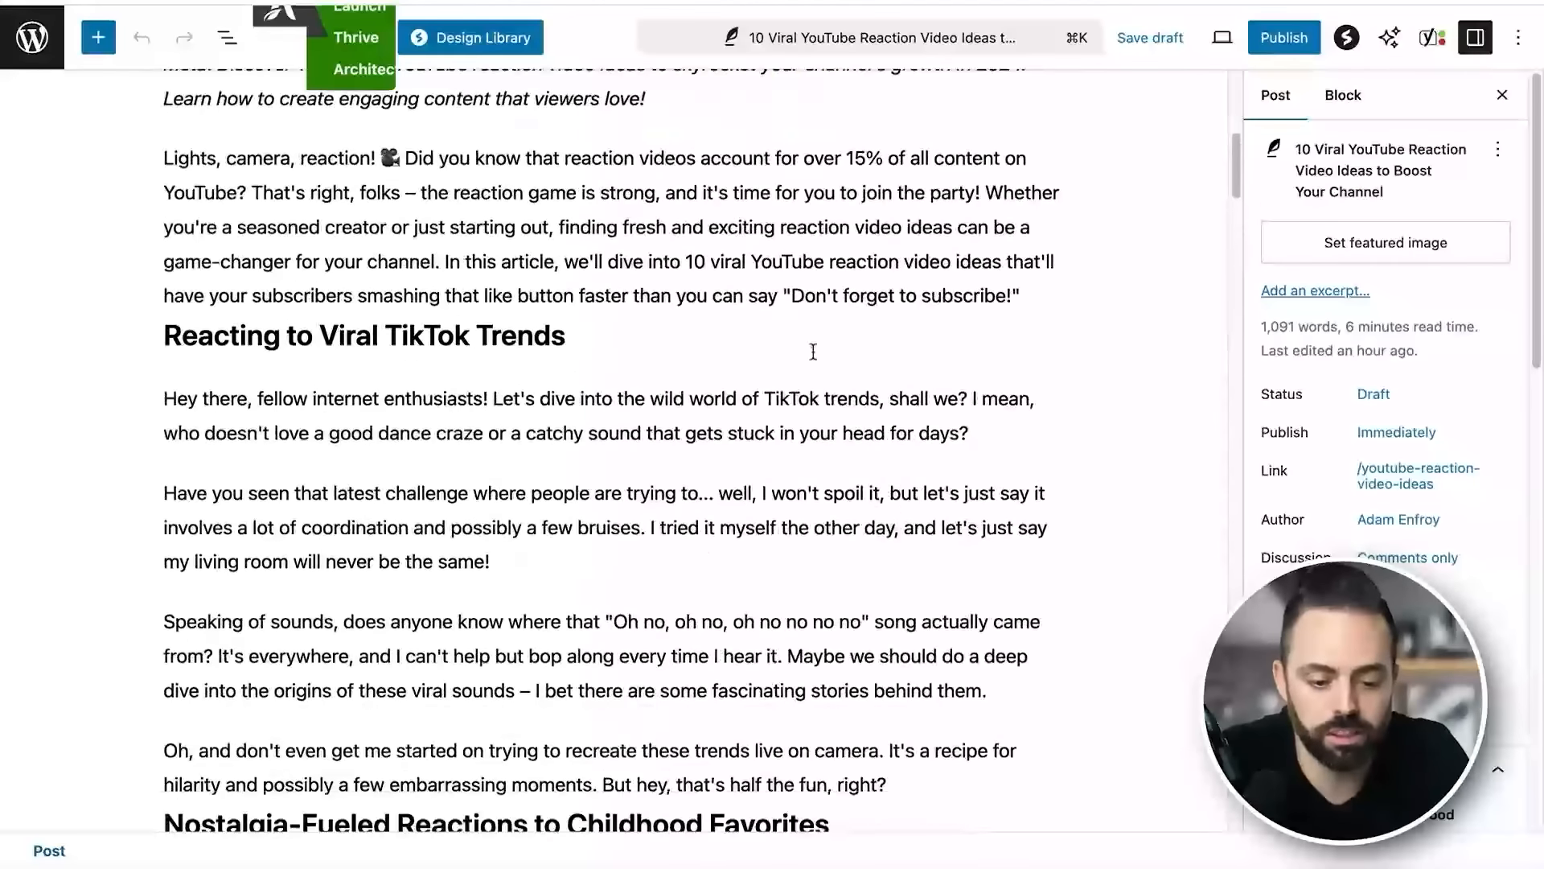
pyautogui.scroll(-2, 813, 352)
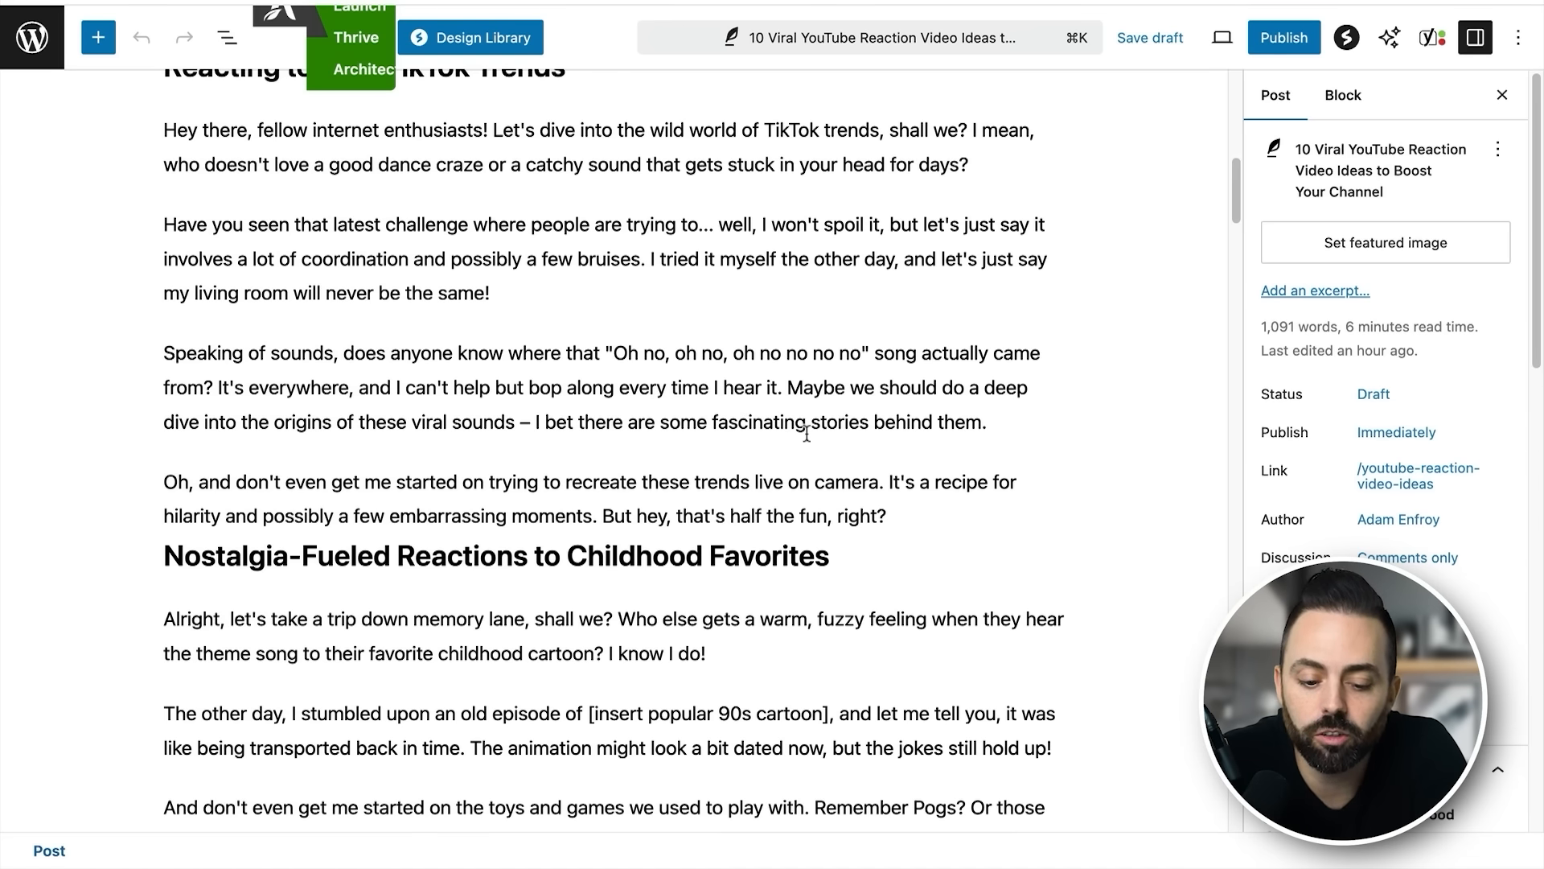
pyautogui.scroll(-1, 897, 438)
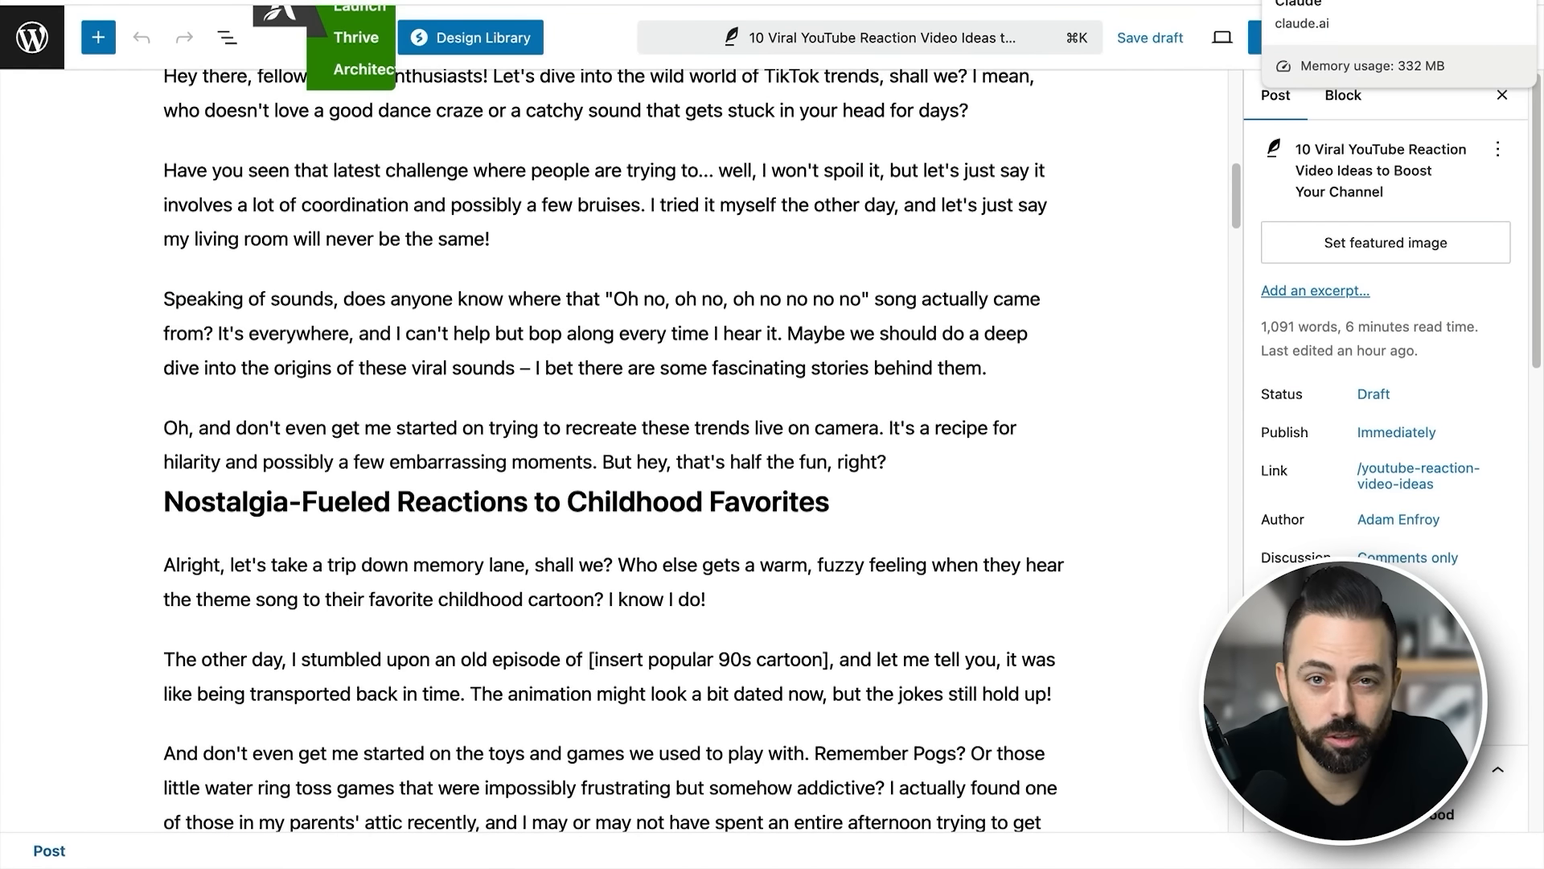
# - Switch to the Claude chat "Generating Sub-Niche Ideas" and find the table of SEO-friendly article titles for smart home security
pyautogui.click(1335, 1)
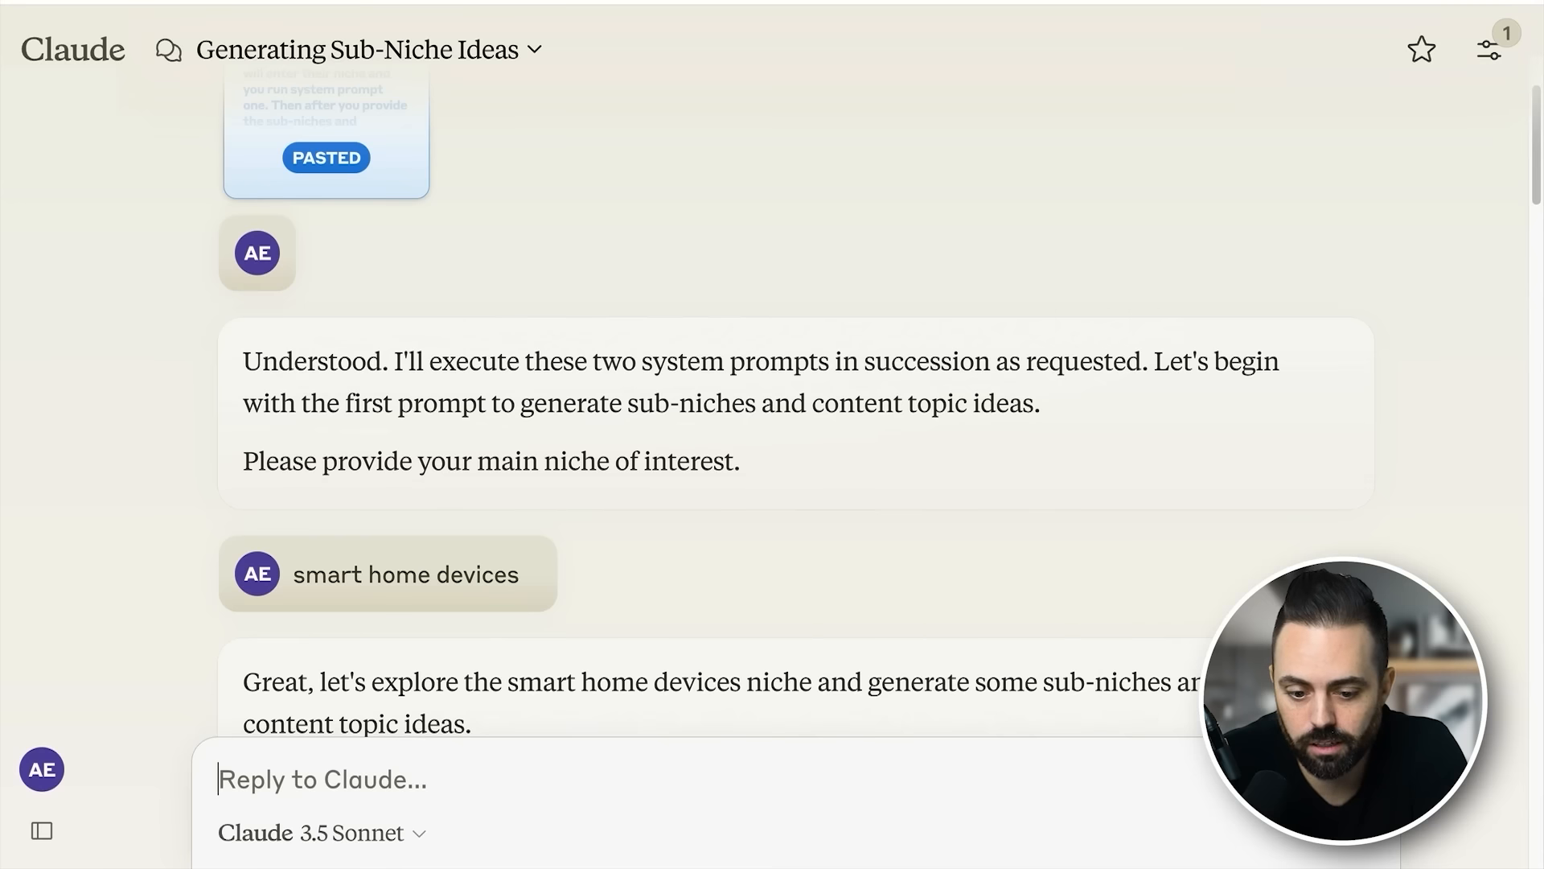
pyautogui.scroll(-1, 854, 464)
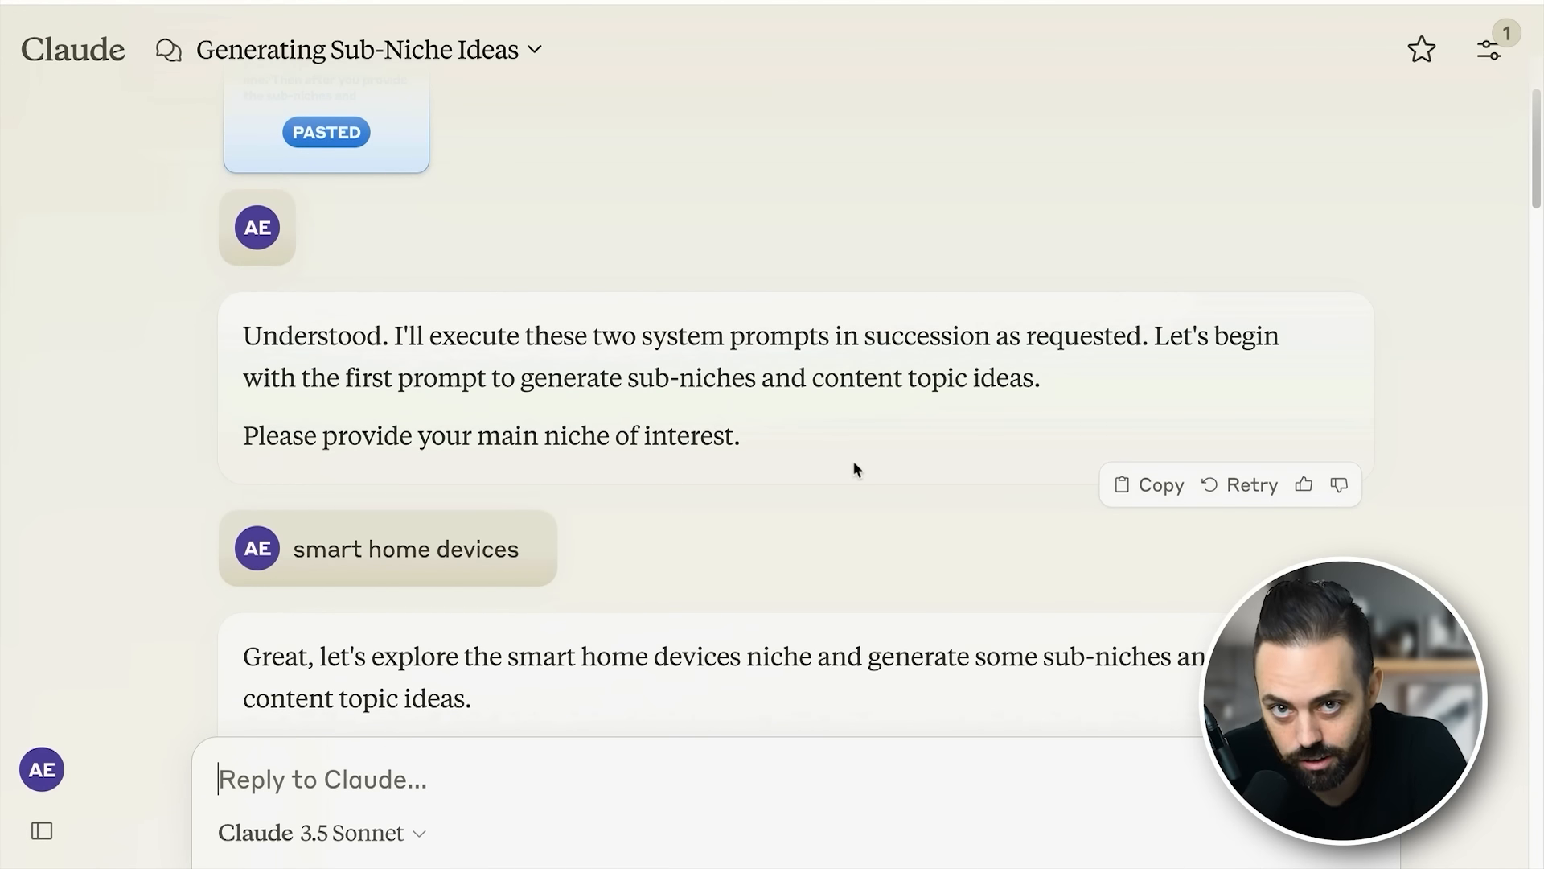
pyautogui.scroll(-10, 854, 465)
pyautogui.scroll(4, 854, 464)
pyautogui.scroll(-15, 728, 519)
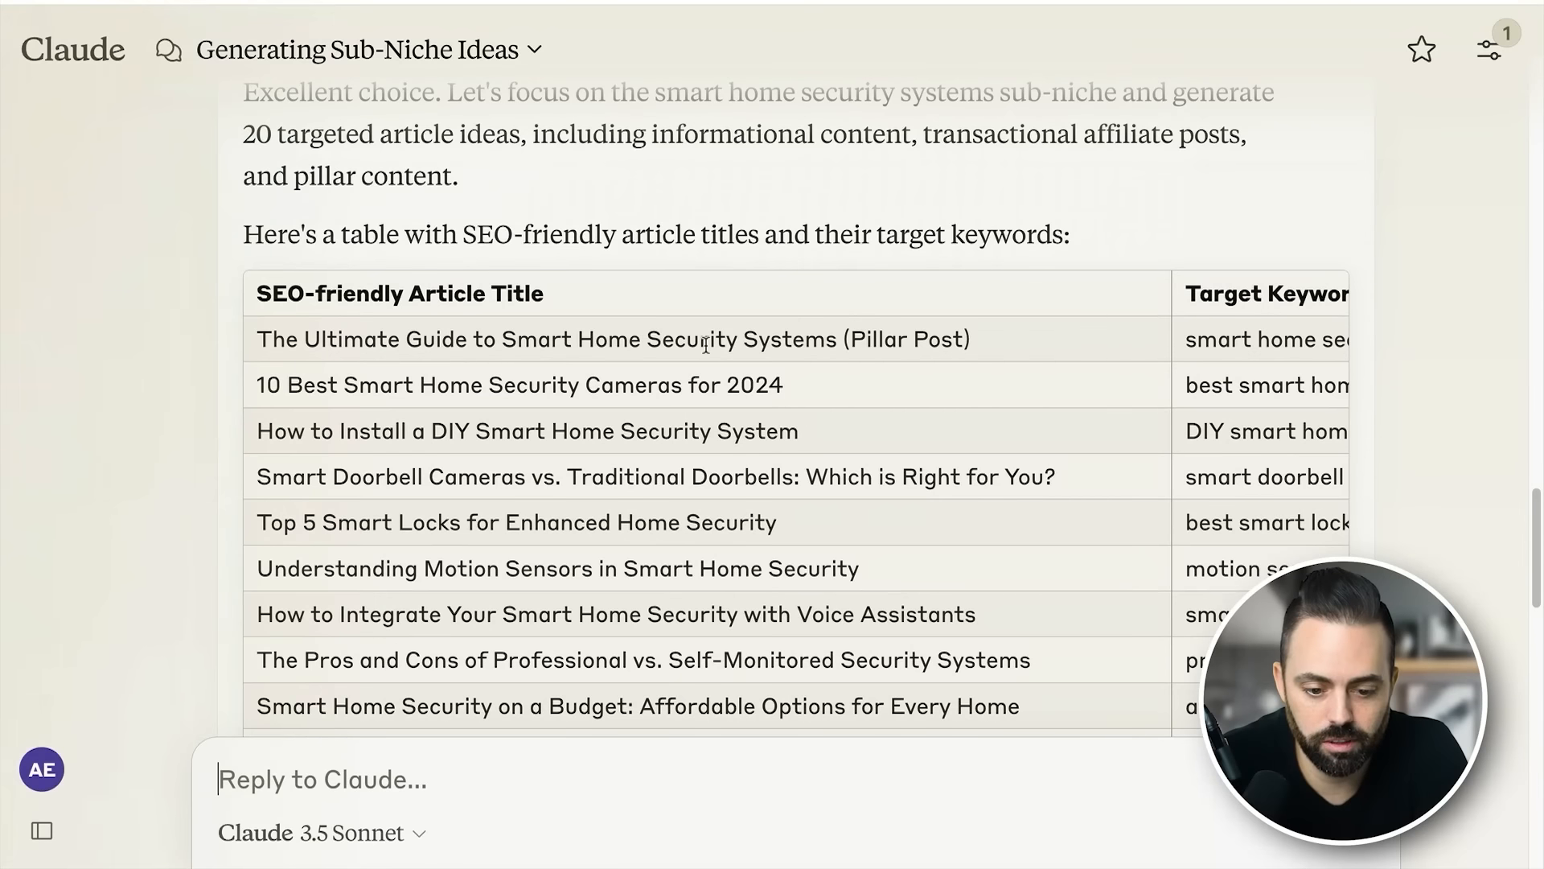
# - Compare the article titles with their target keywords and briefly highlight "home security" in the first row's keyword
pyautogui.hscroll(5, 933, 321)
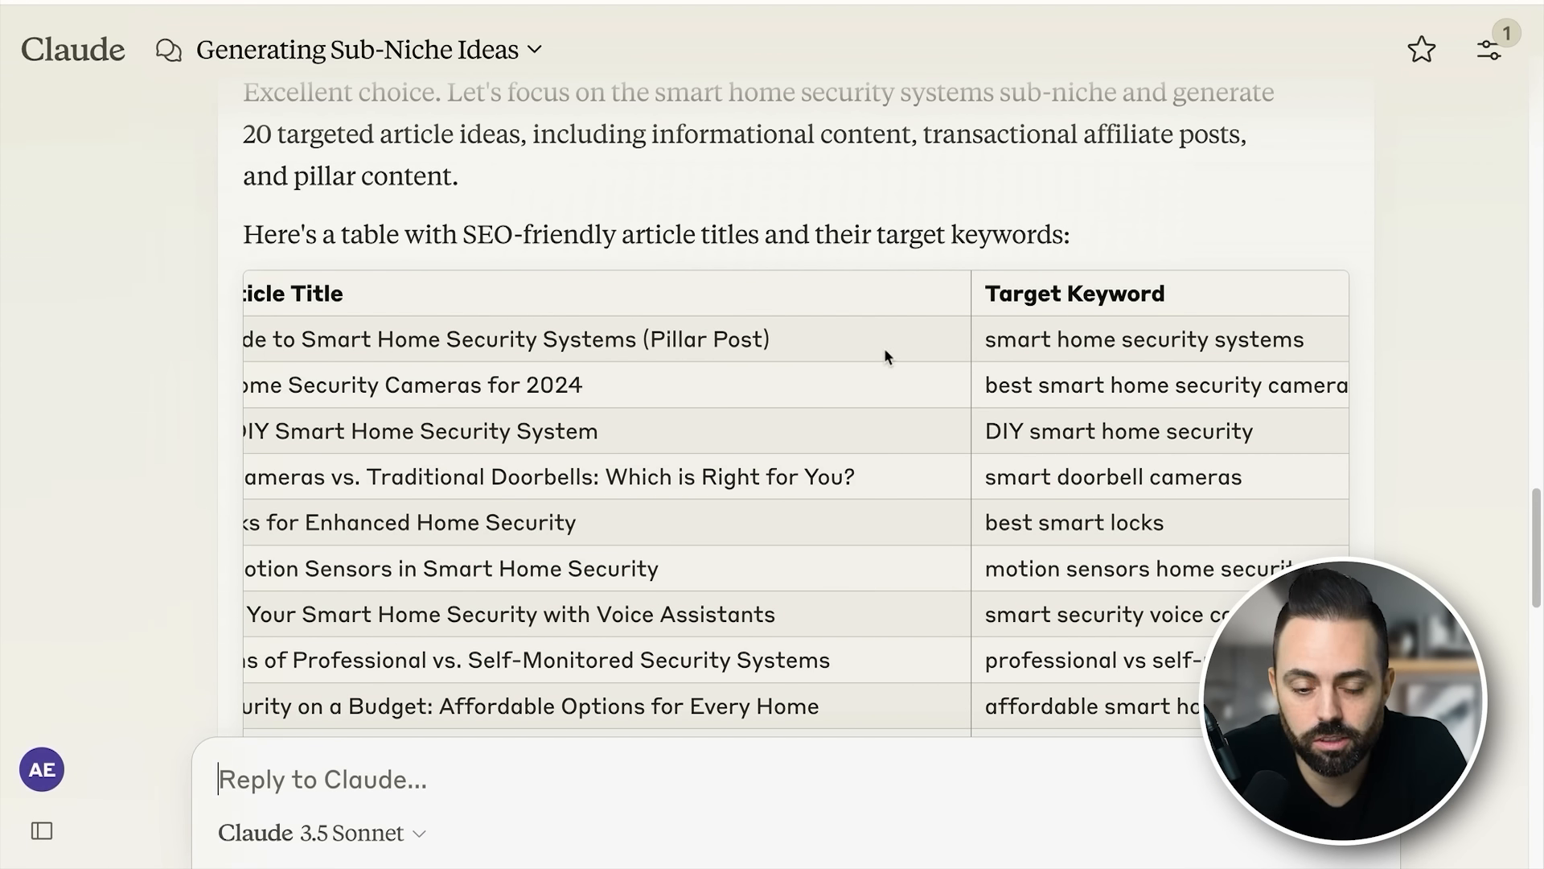
pyautogui.hscroll(-5, 847, 355)
pyautogui.hscroll(5, 942, 378)
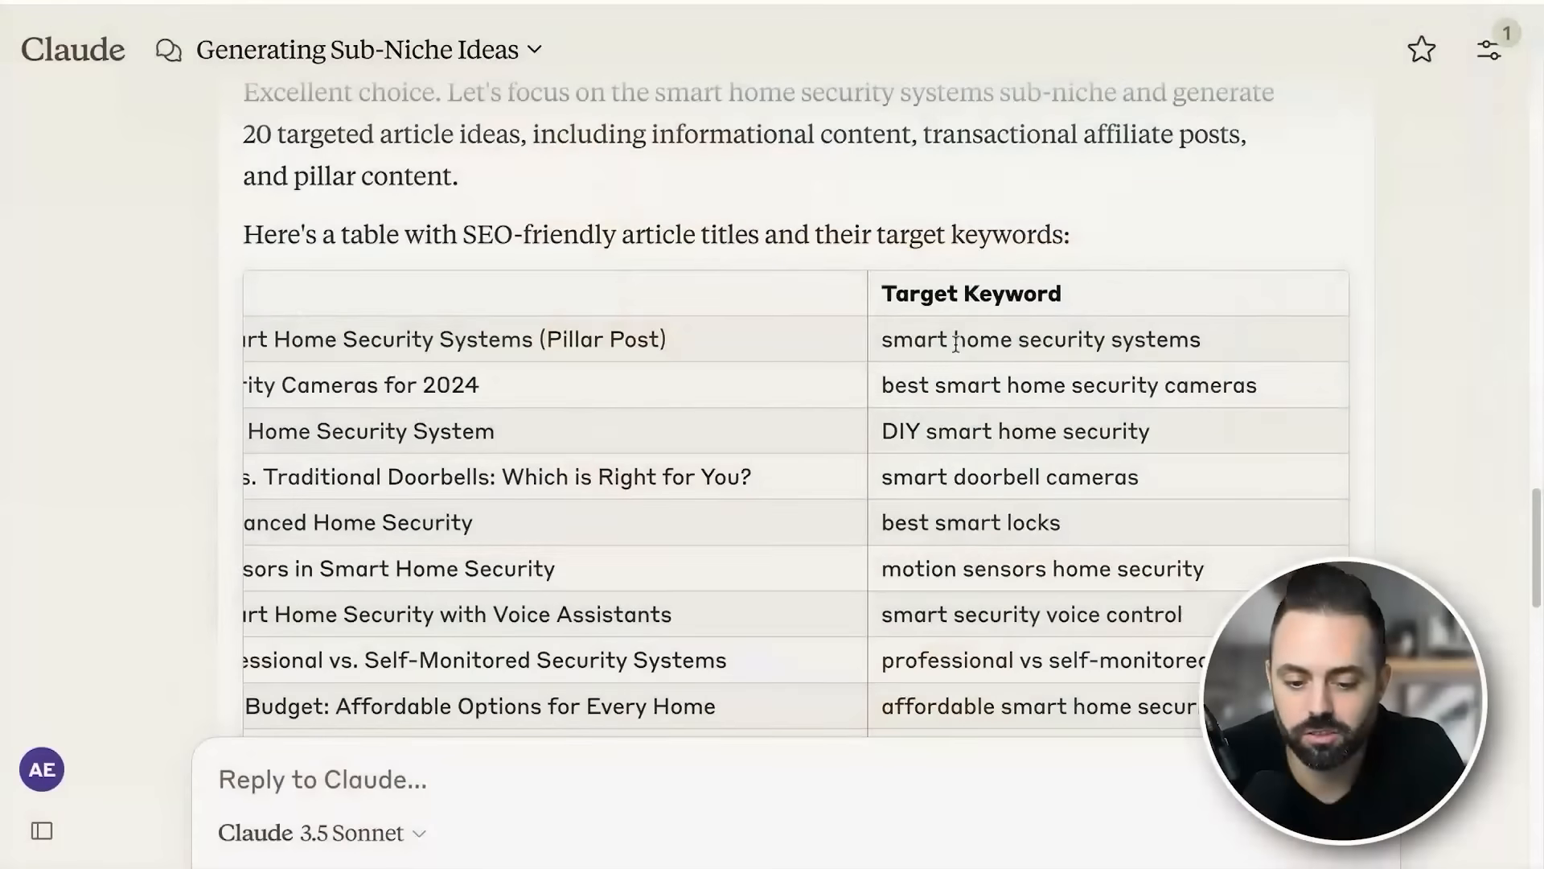
pyautogui.moveTo(954, 341); pyautogui.dragTo(1116, 348)
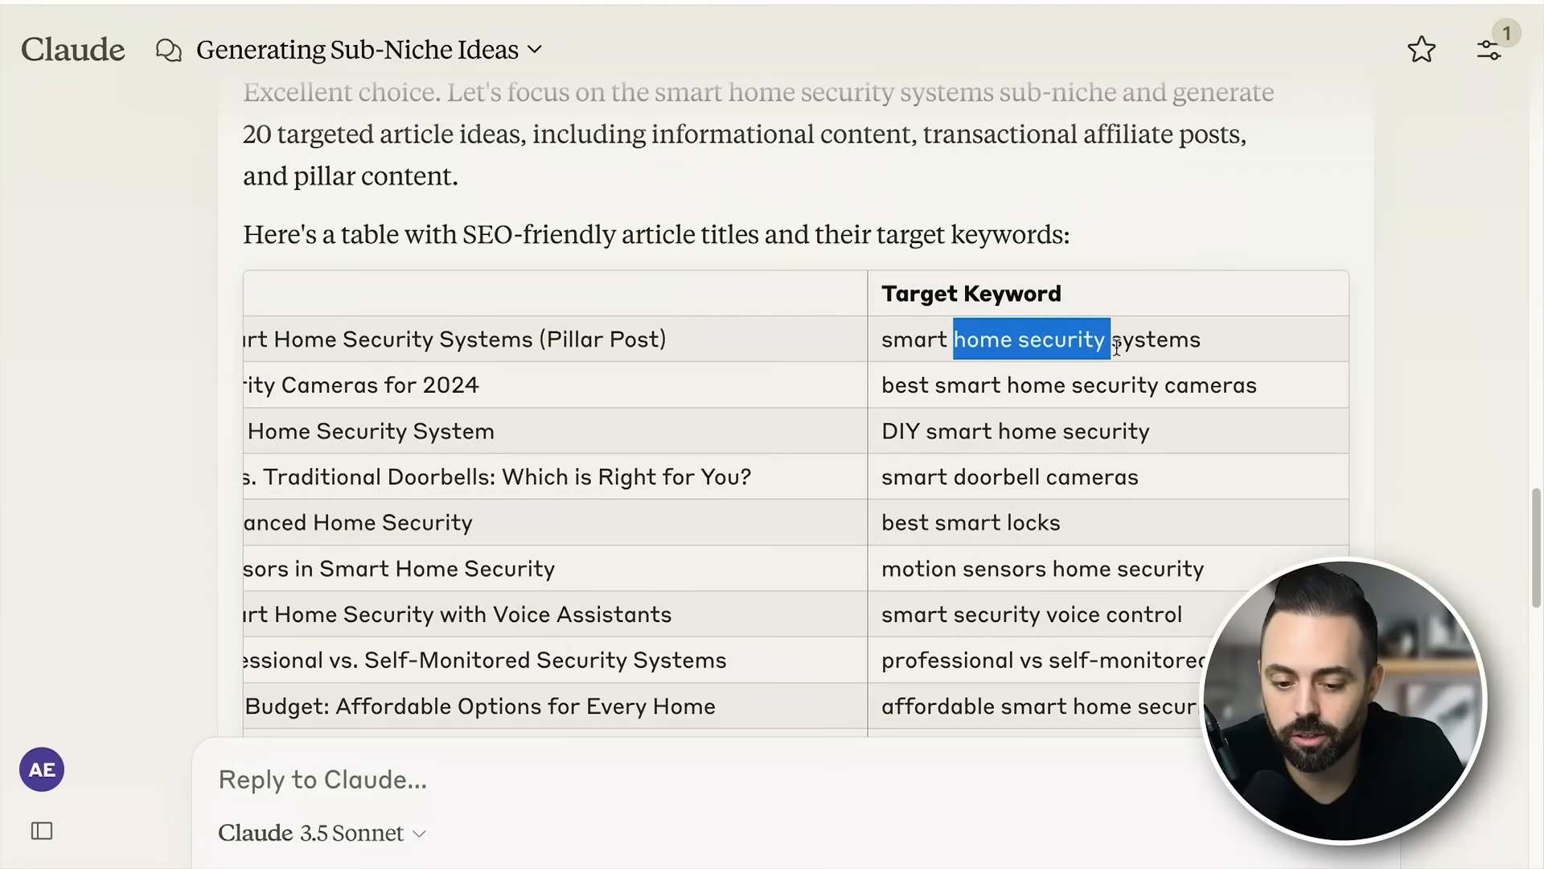
pyautogui.click(1125, 361)
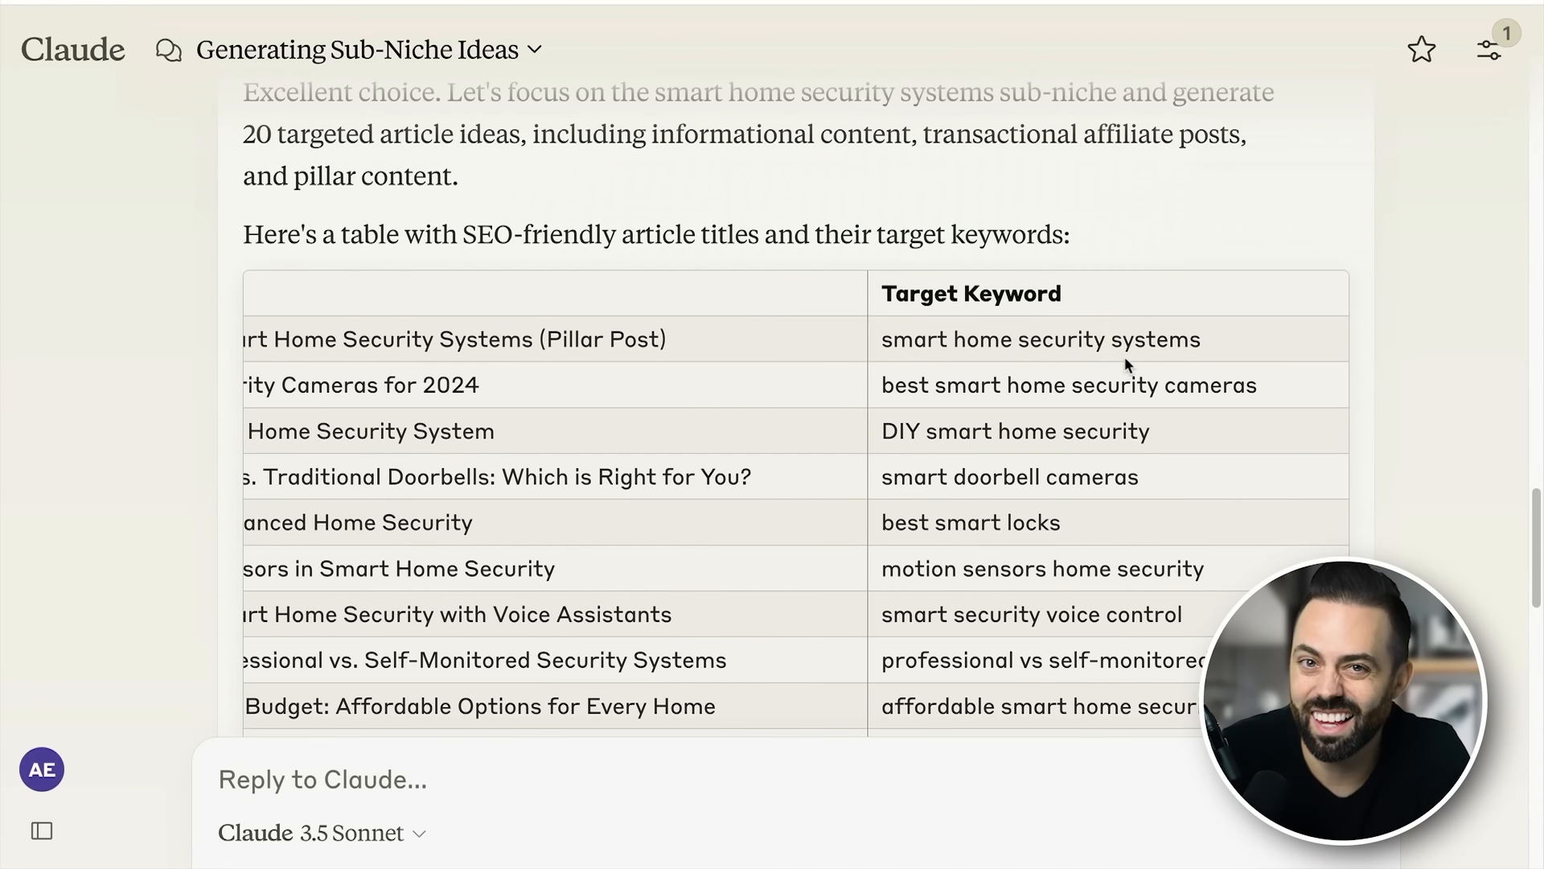
# - Read through the remaining article titles and target keywords down to the end of the smart home security table
pyautogui.scroll(-3, 1123, 362)
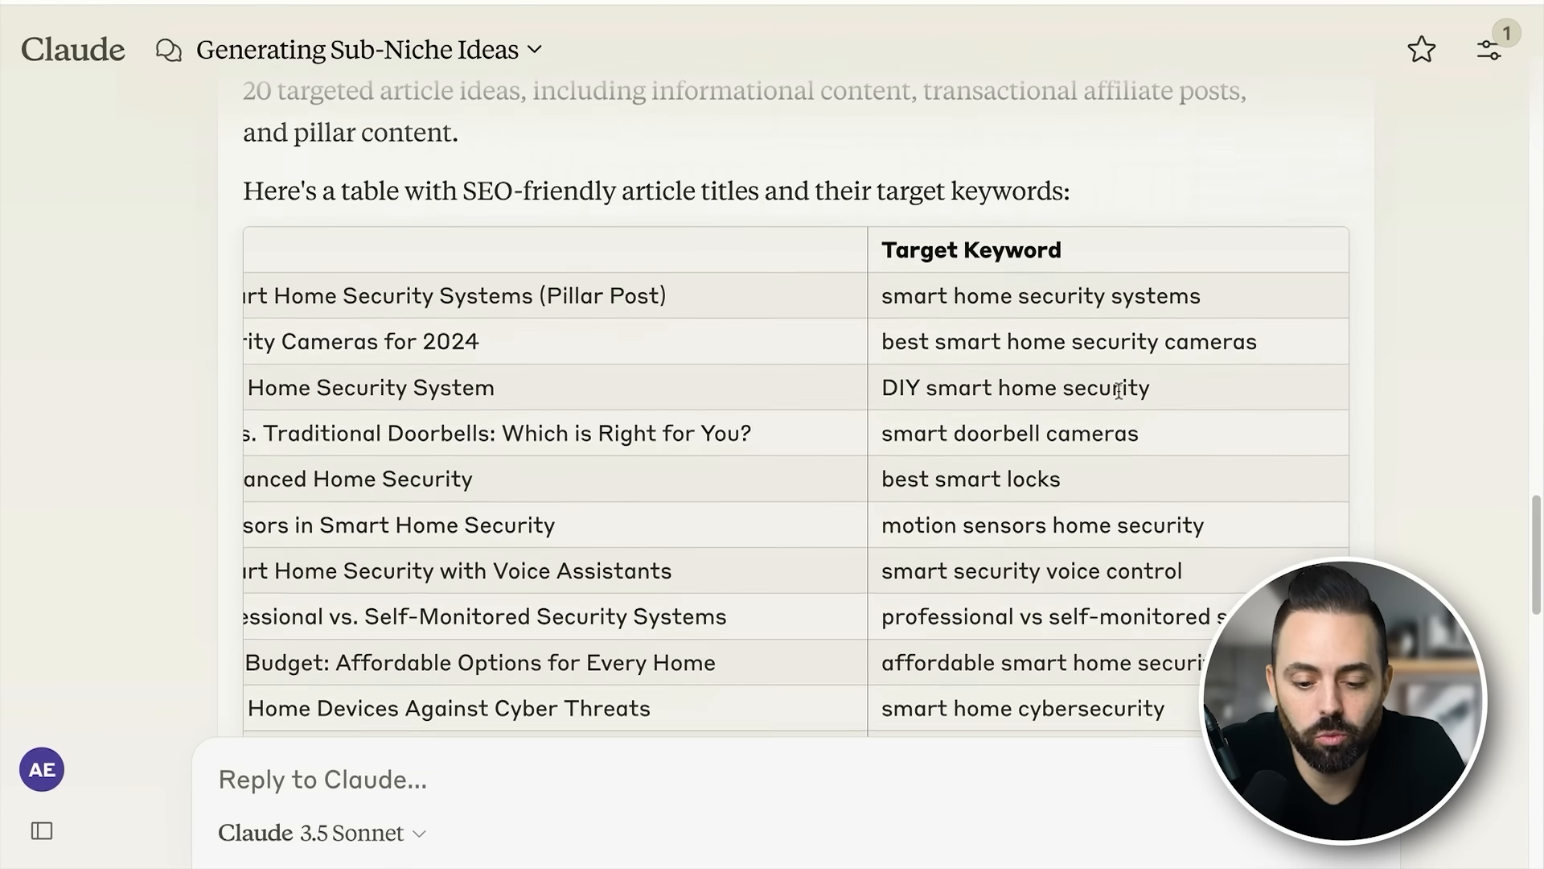
pyautogui.scroll(-4, 1066, 389)
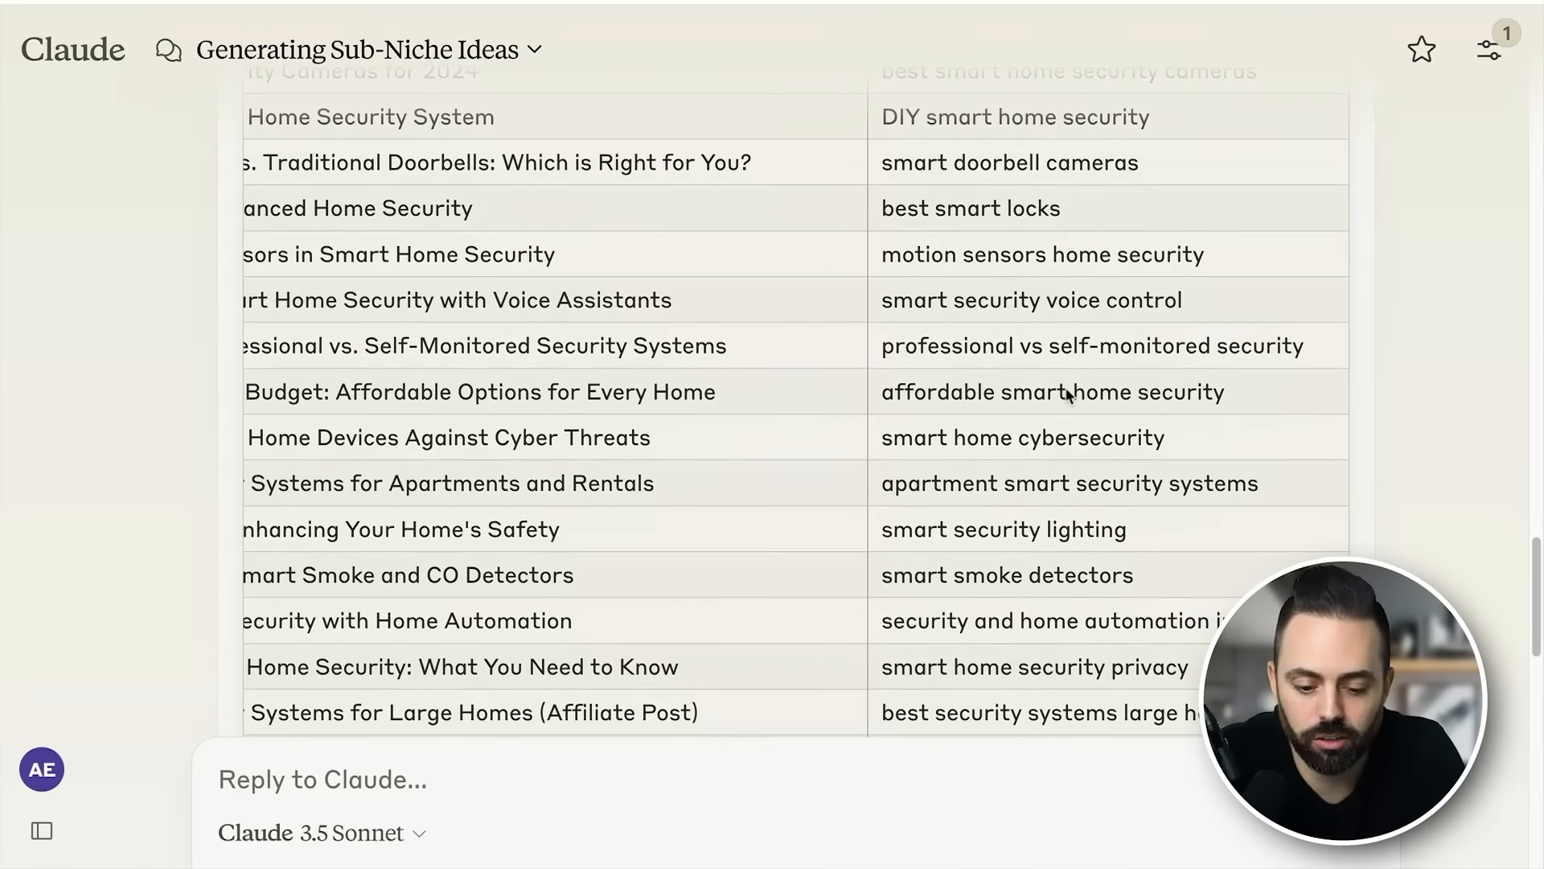
pyautogui.scroll(-5, 1068, 394)
pyautogui.hscroll(-3, 801, 493)
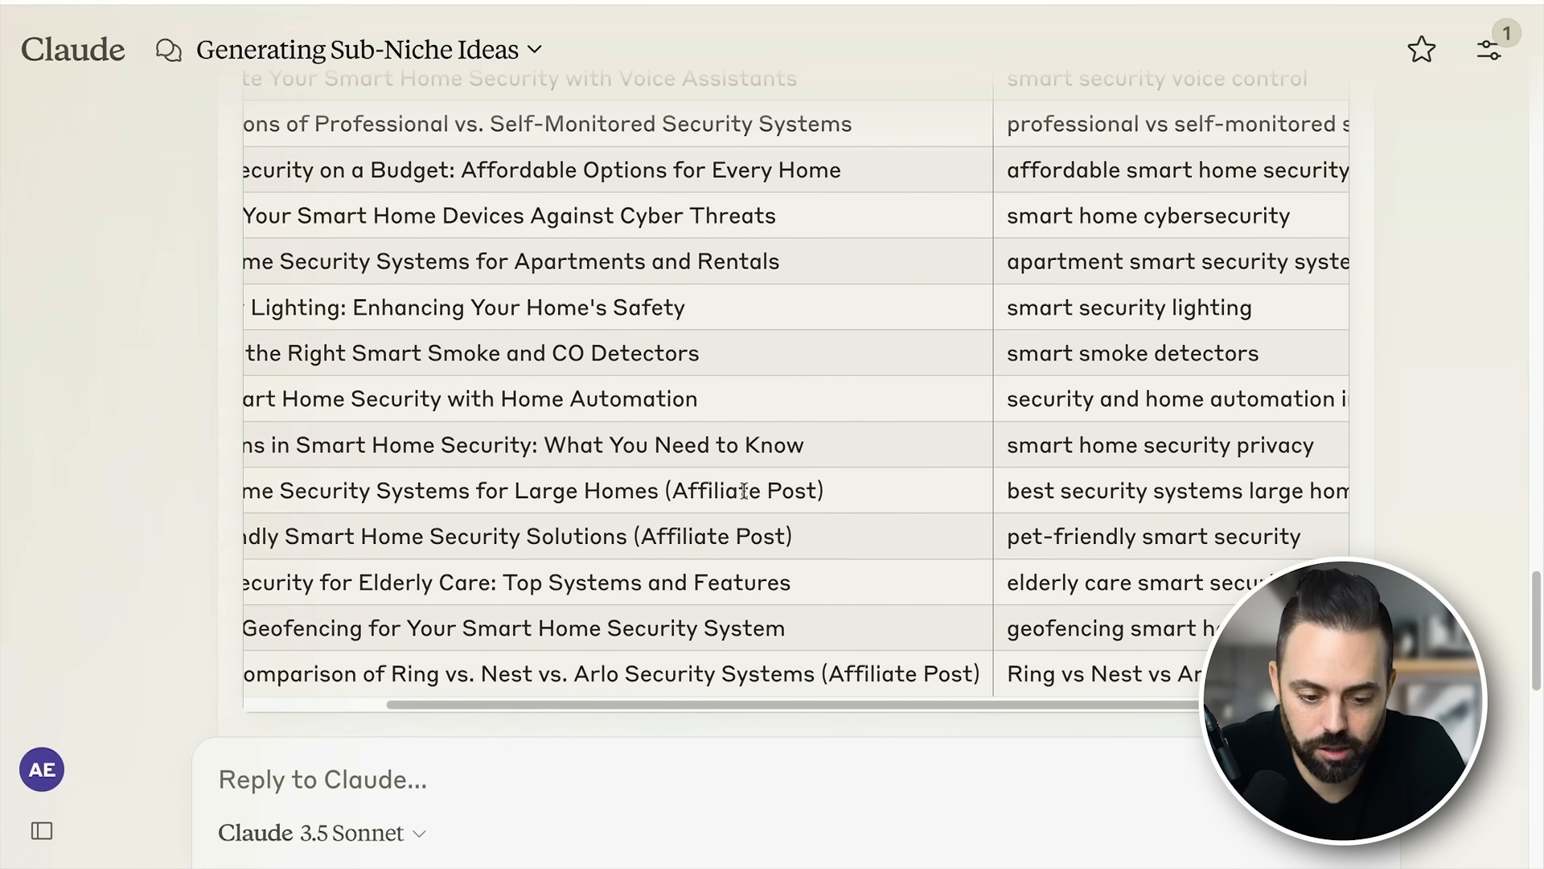
pyautogui.hscroll(2, 944, 494)
pyautogui.scroll(1, 840, 470)
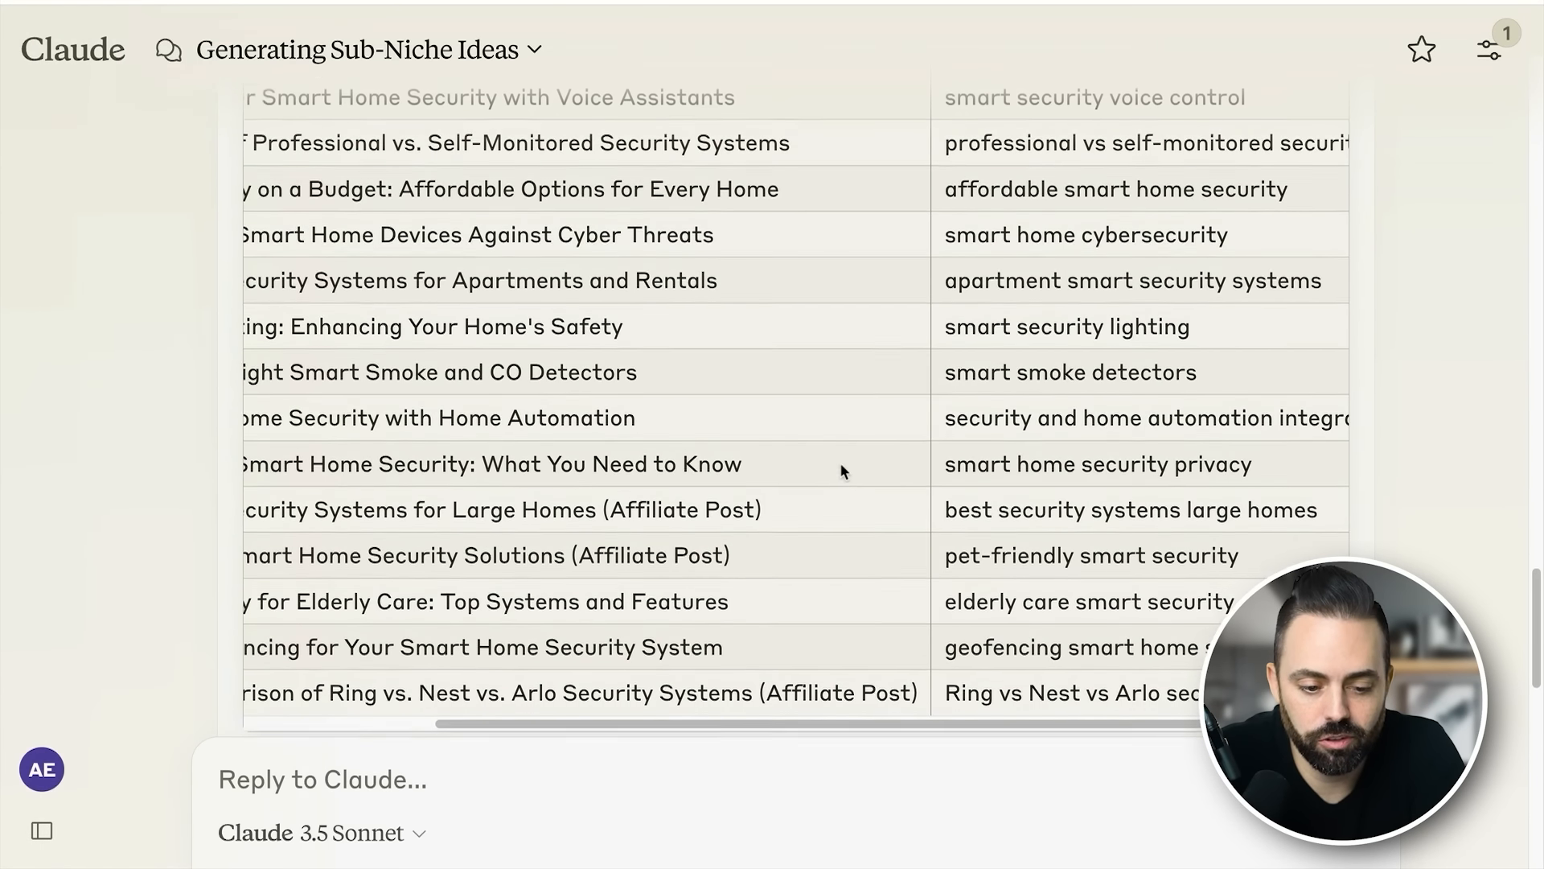
pyautogui.scroll(-1, 842, 471)
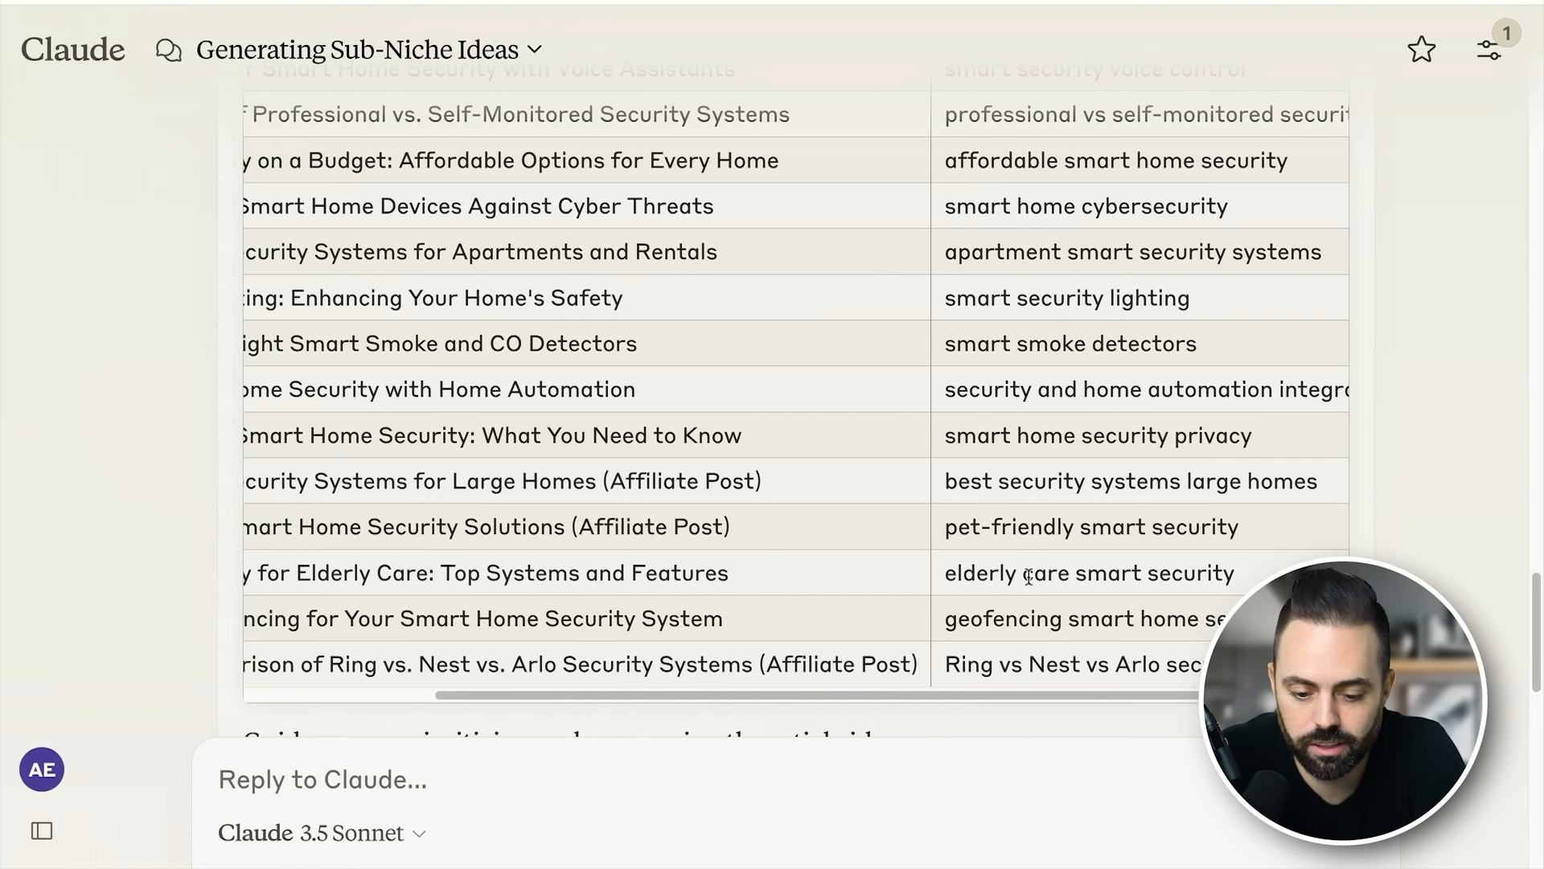
pyautogui.scroll(-1, 834, 542)
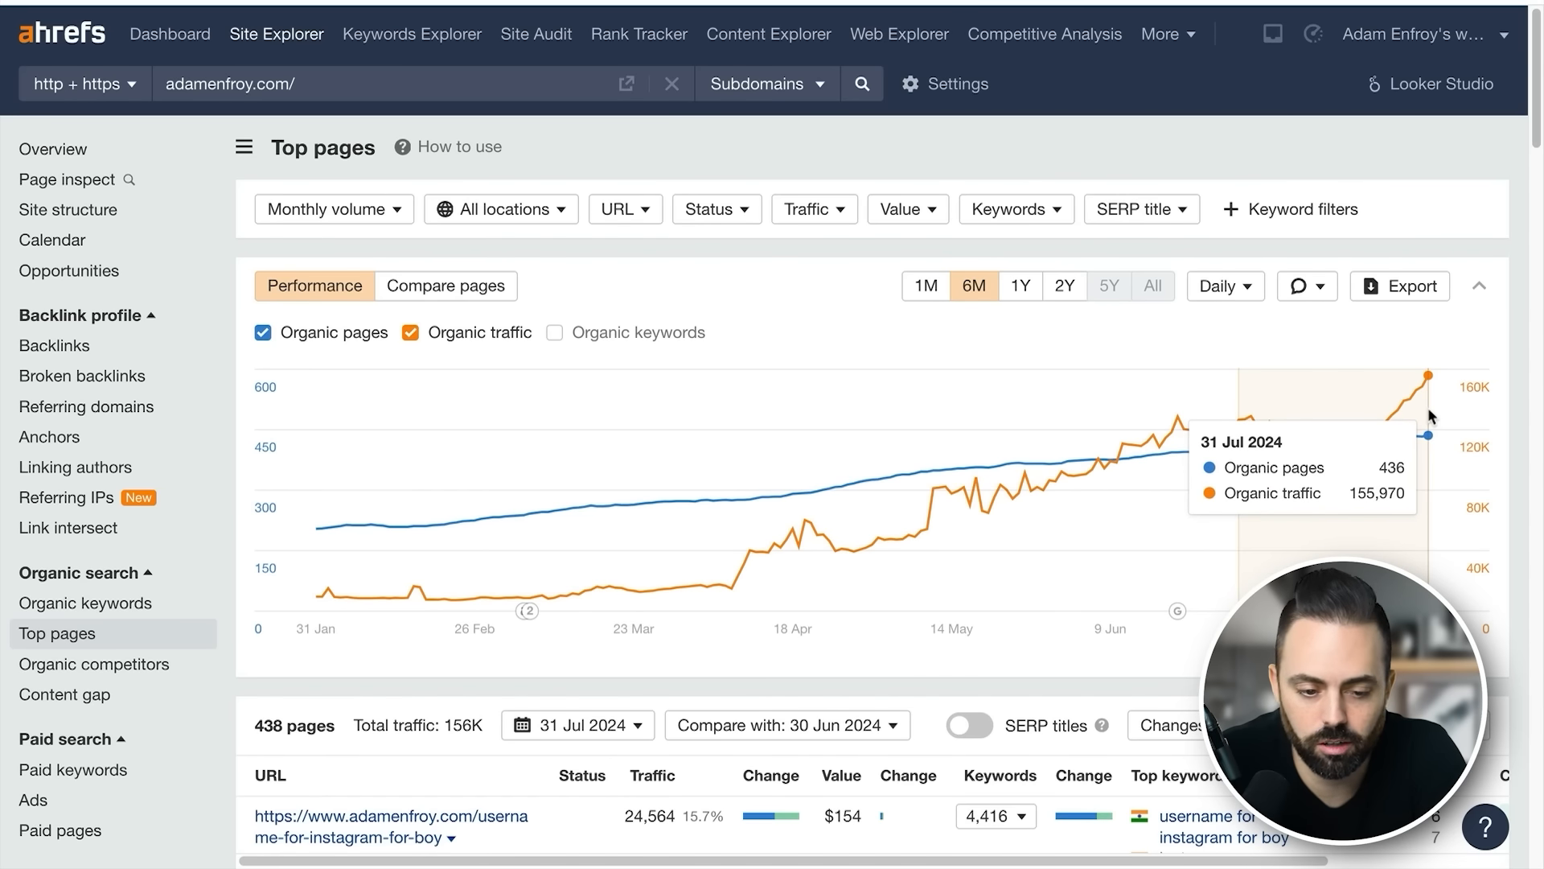
# - Look up the keyword "best smart home security systems" in Keywords Explorer
pyautogui.click(447, 48)
pyautogui.write('best smart home security systesm')
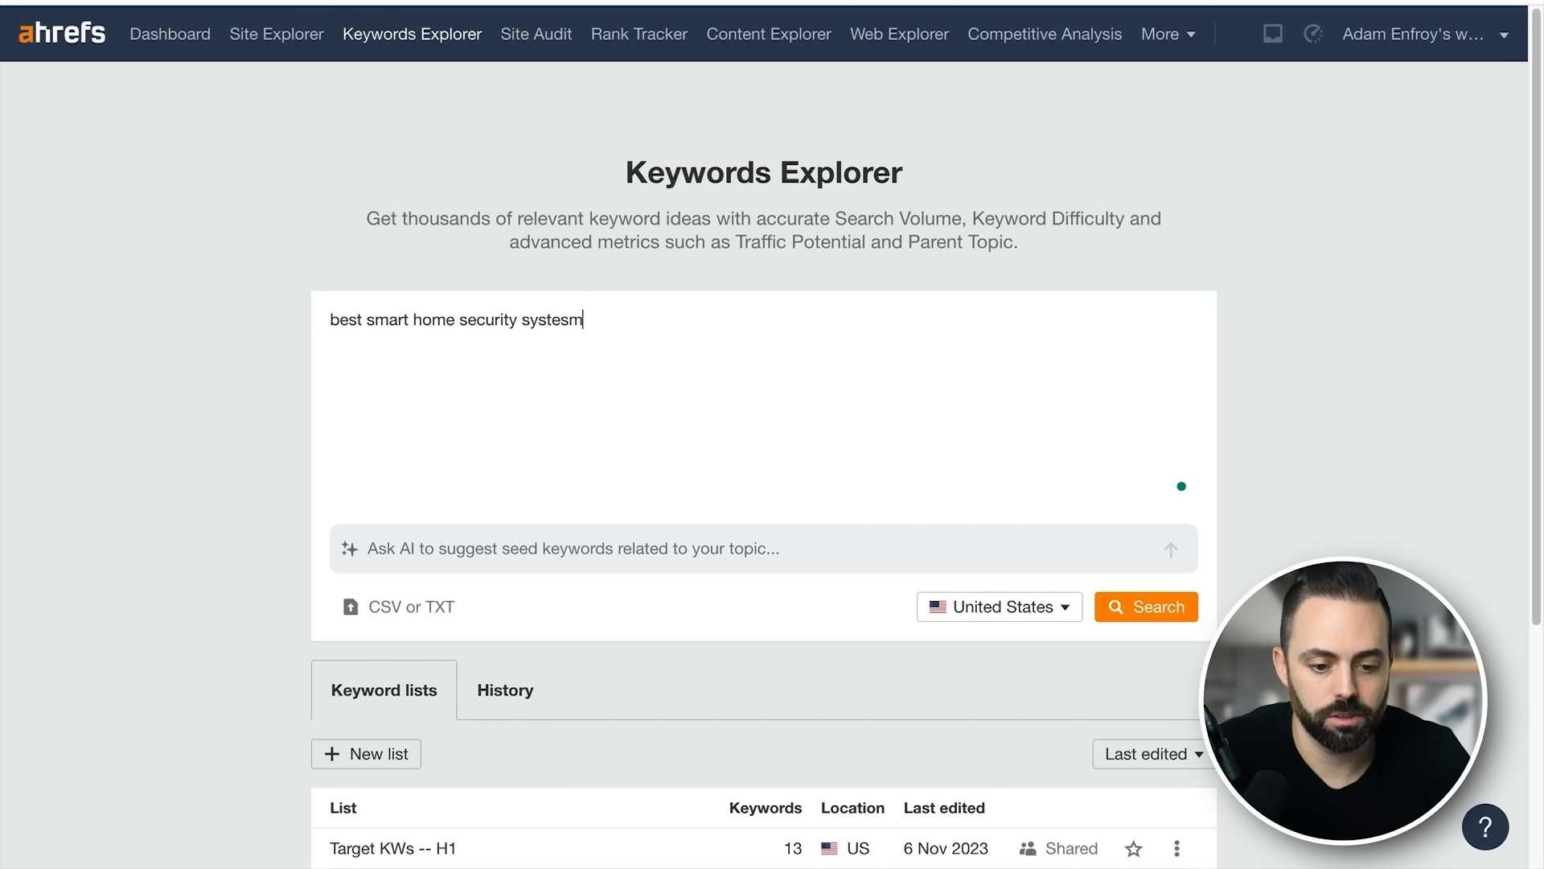
pyautogui.press('Return')
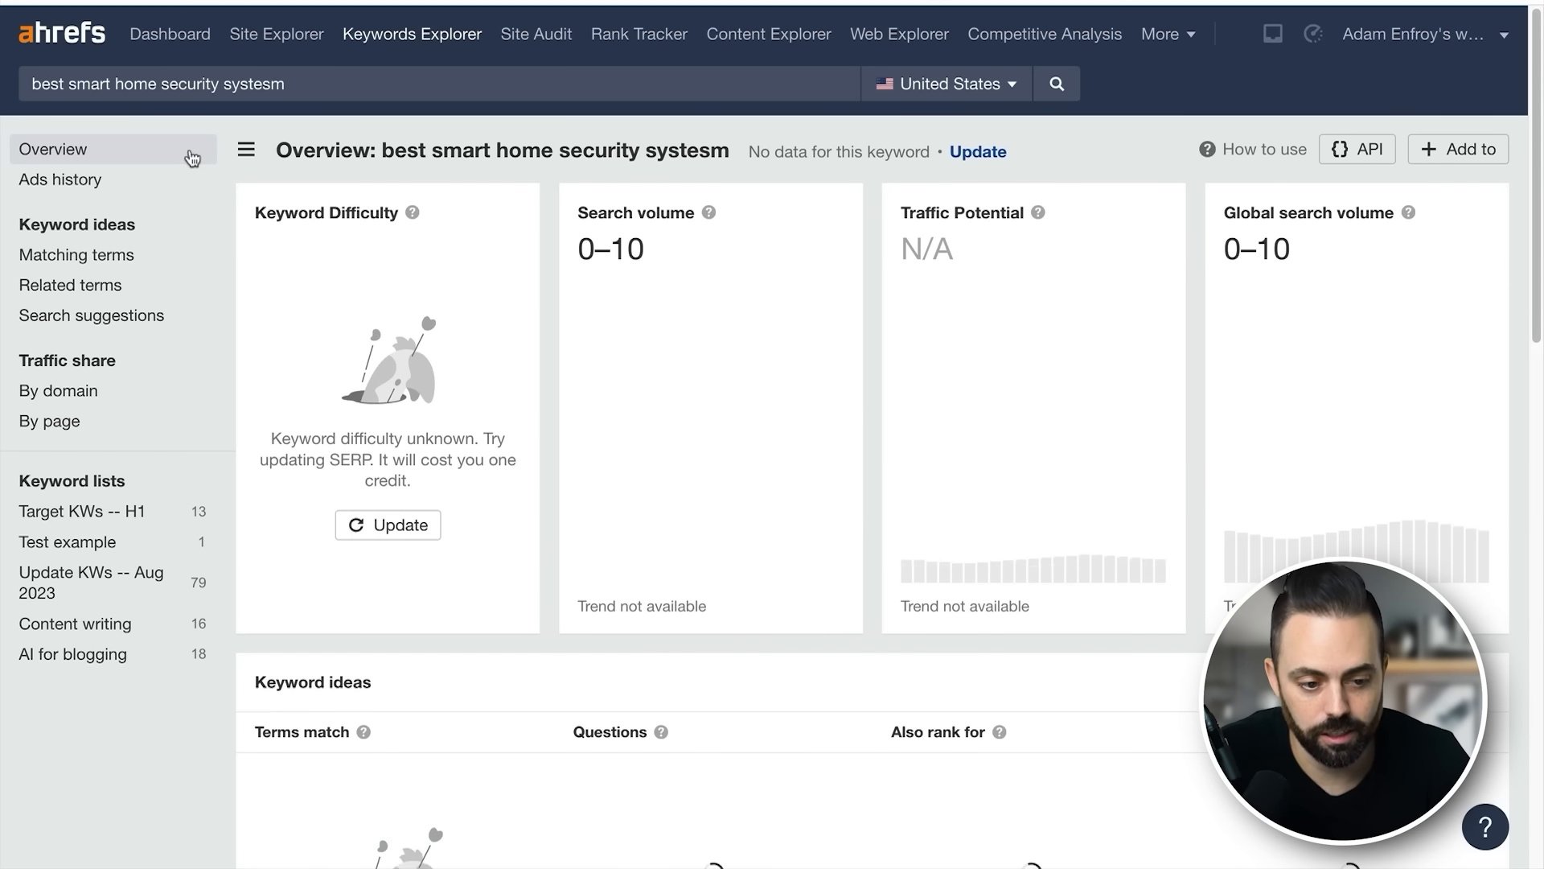
pyautogui.write('ms')
pyautogui.press('Return')
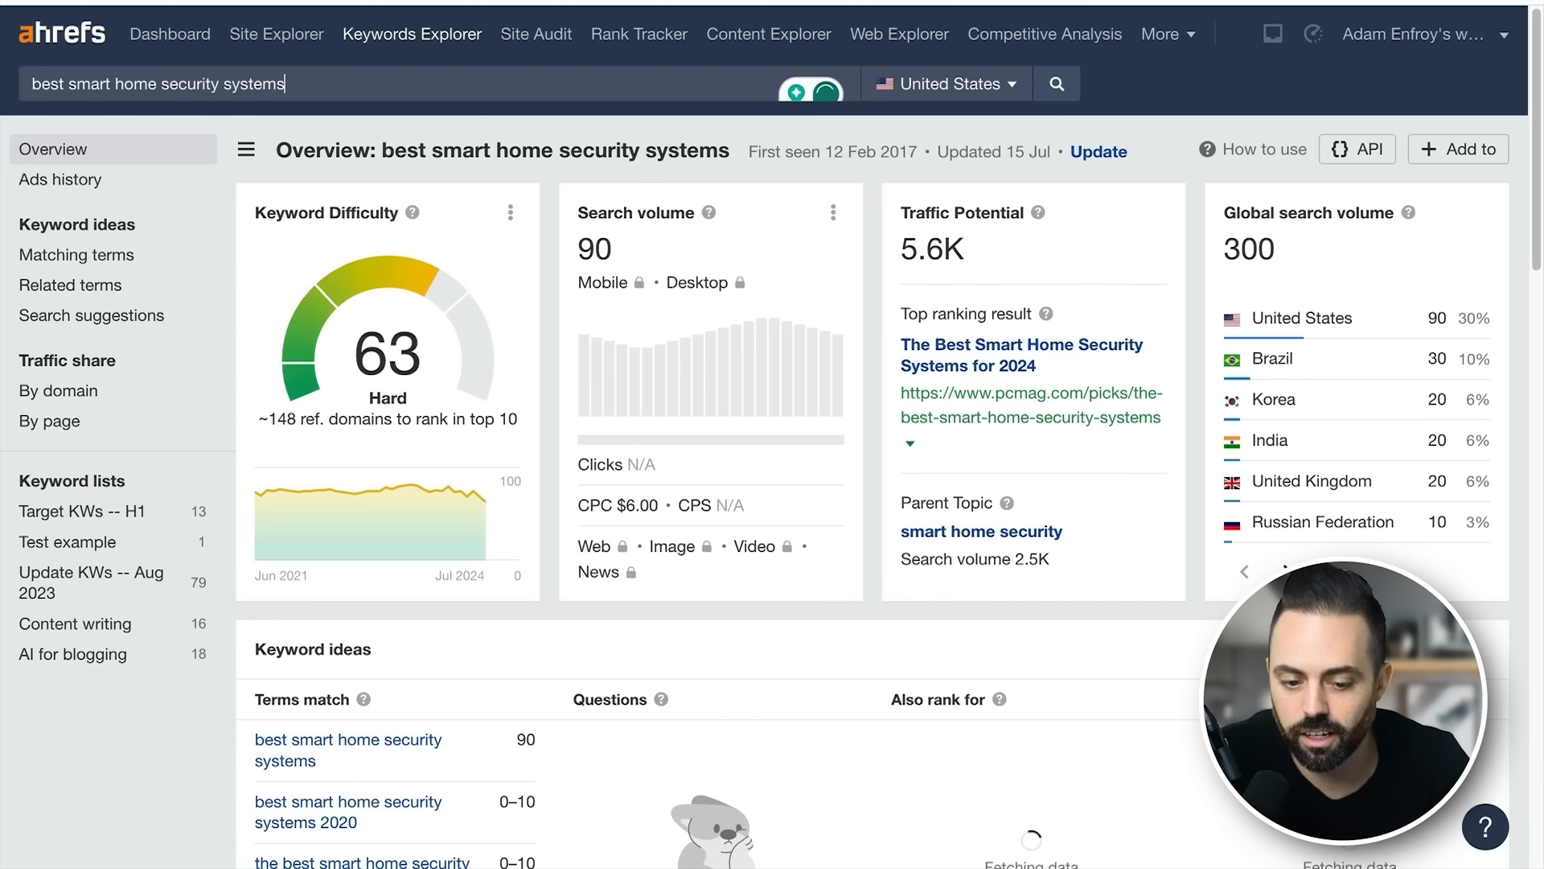
# - Open the matching terms for the keyword and check the difficulty and search volume of the listed variations
pyautogui.click(123, 254)
pyautogui.scroll(-2, 715, 402)
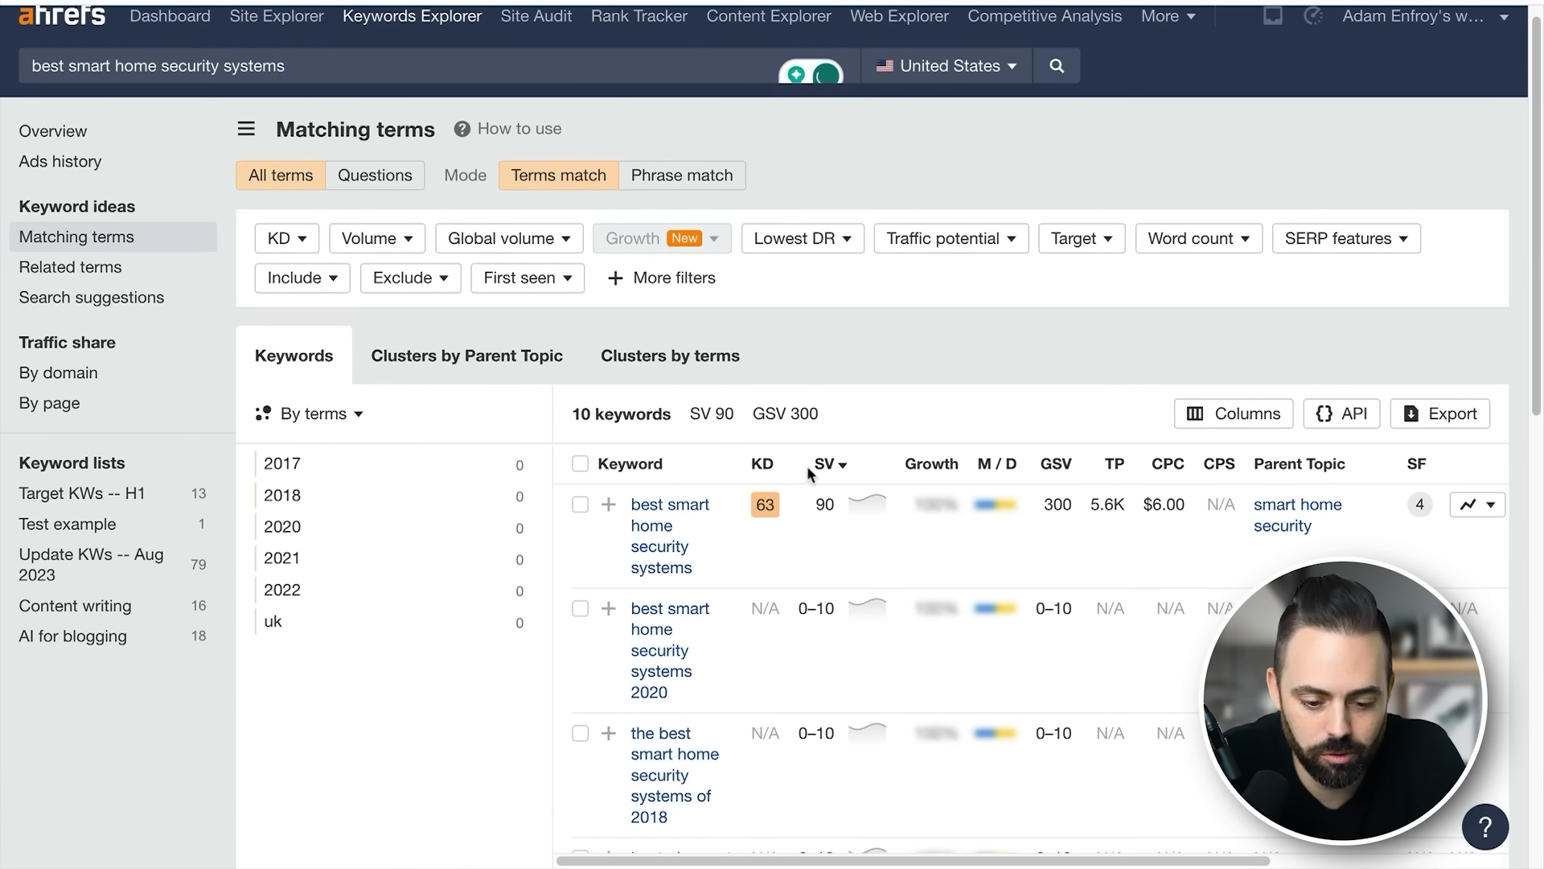
pyautogui.scroll(-4, 852, 491)
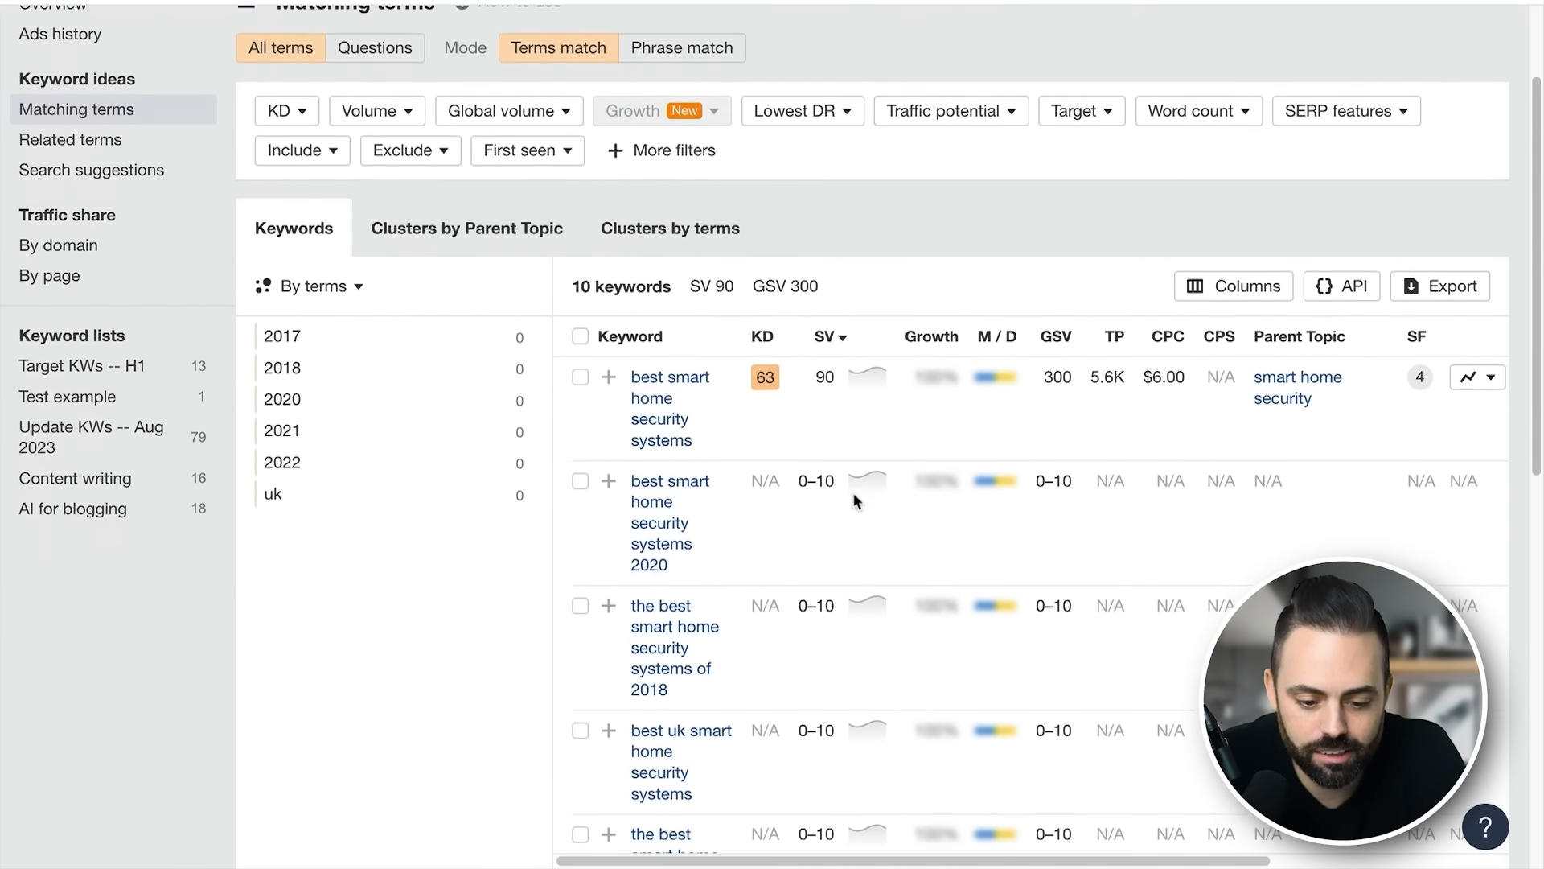
# - Filter the matching terms to a keyword difficulty of up to 10 and show the results
pyautogui.scroll(5, 563, 322)
pyautogui.click(286, 255)
pyautogui.click(415, 301)
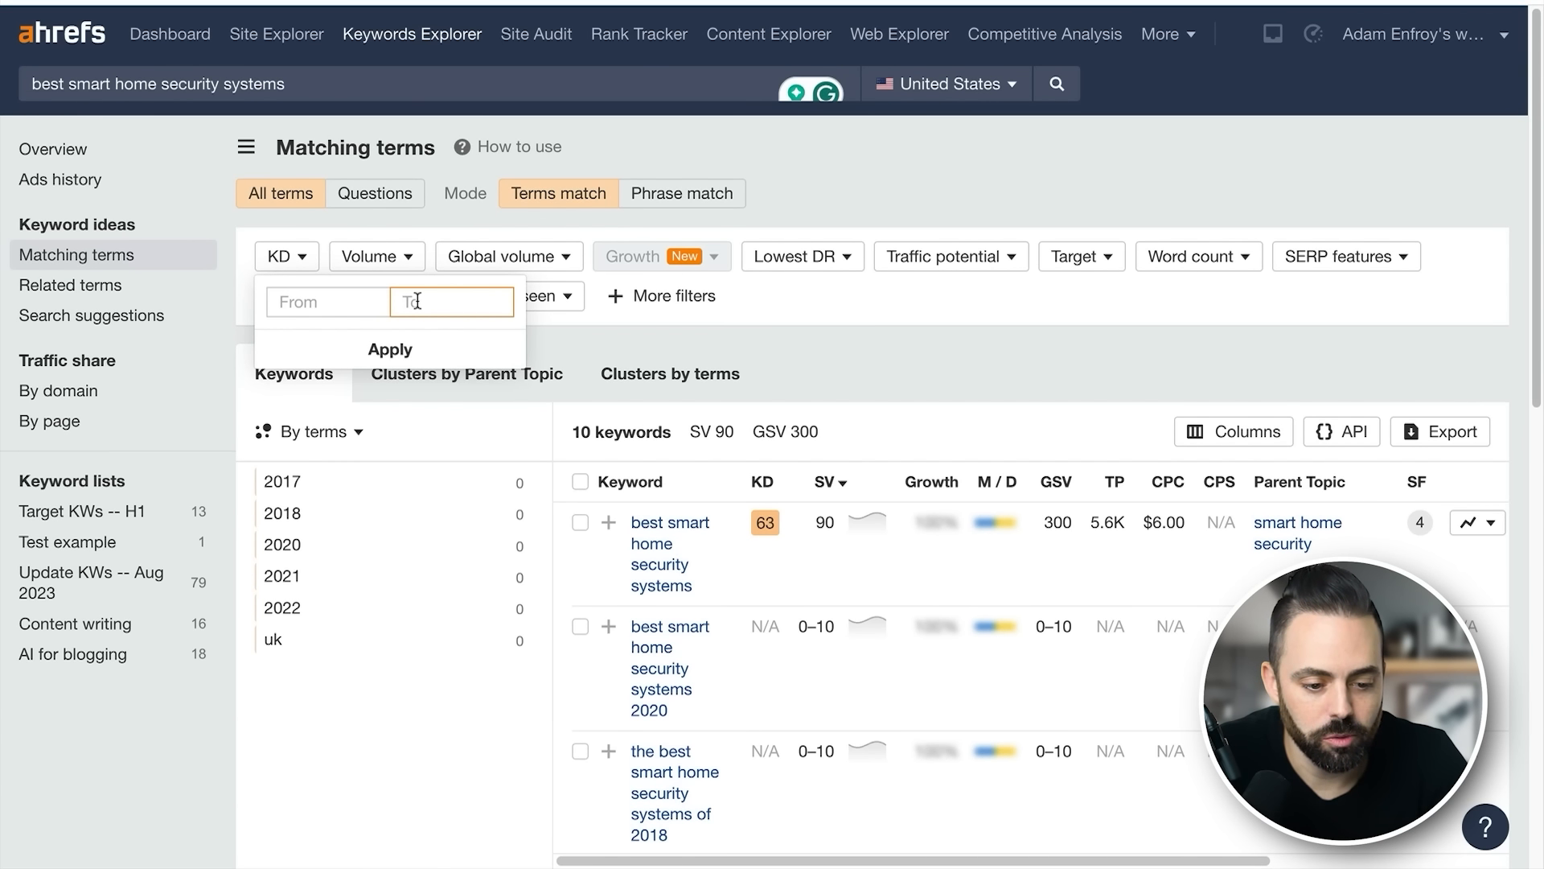
pyautogui.click(398, 349)
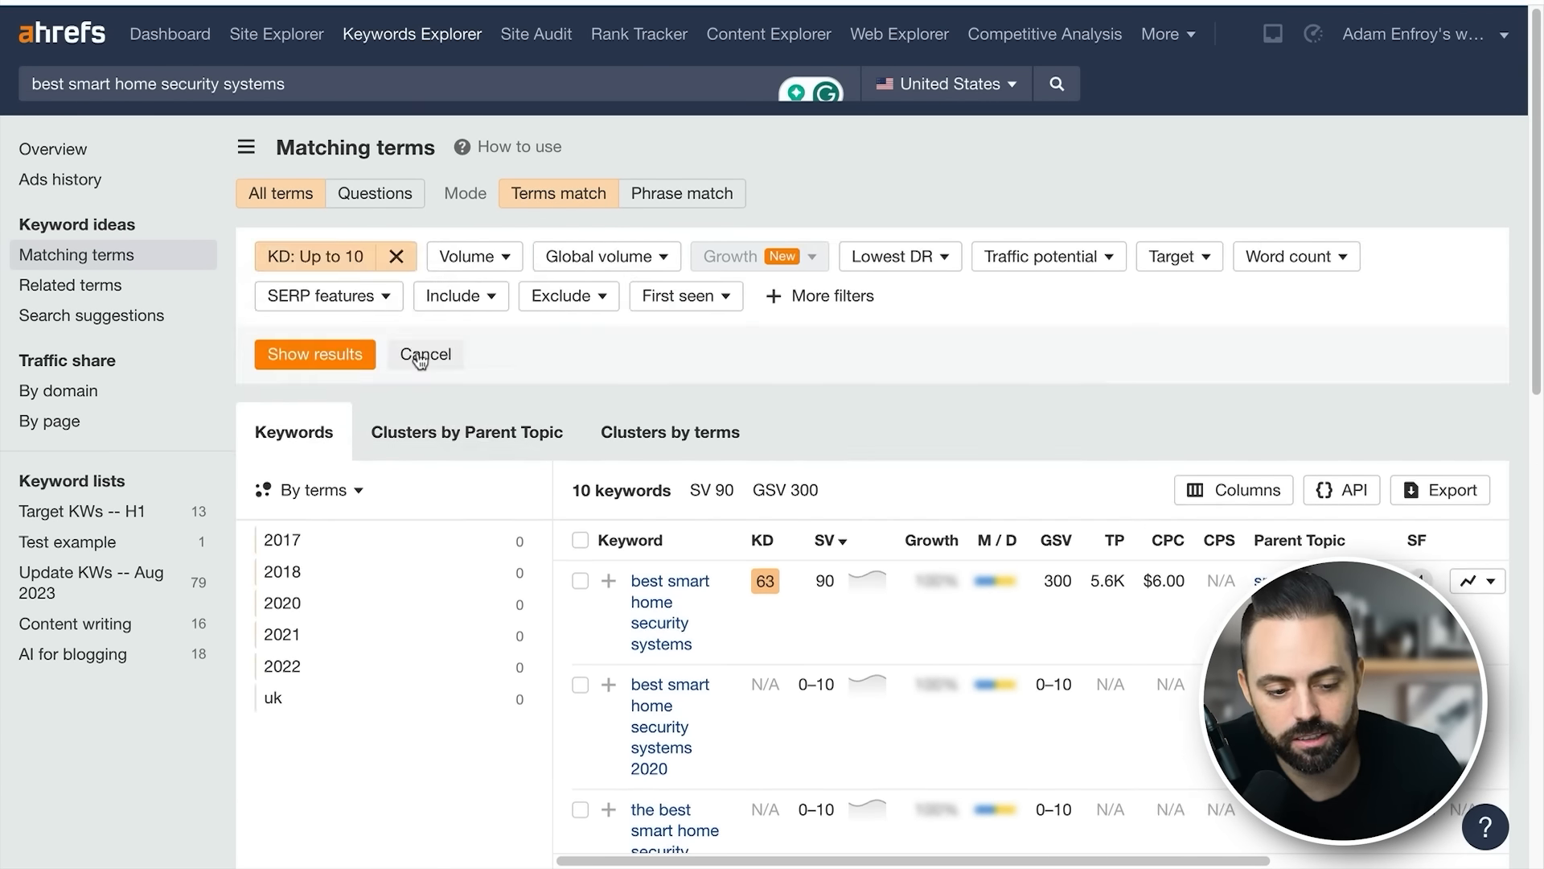
pyautogui.click(342, 352)
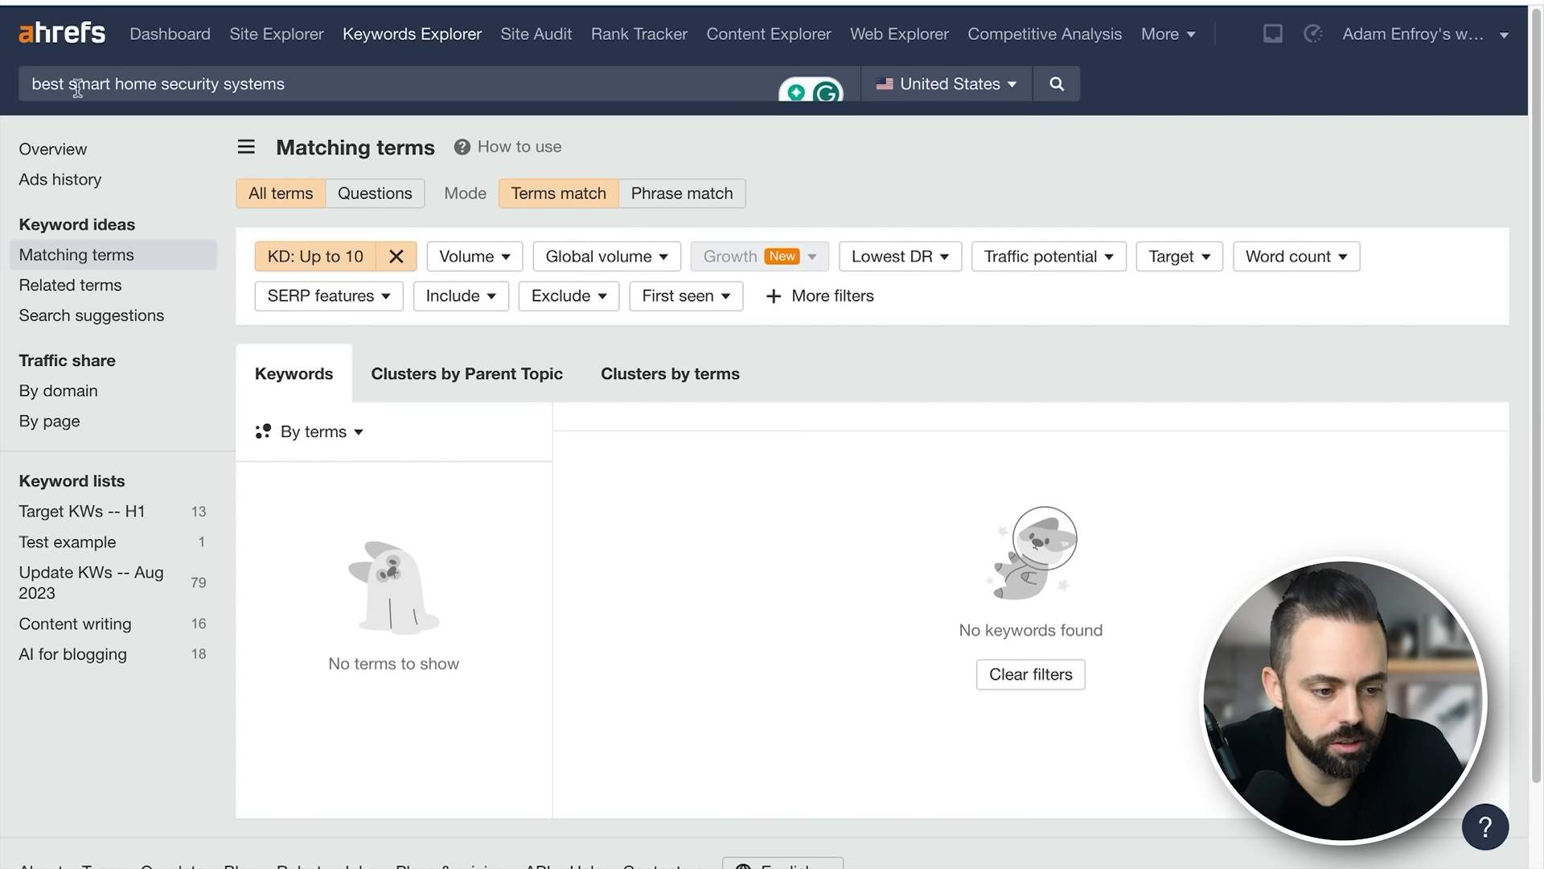
# - Broaden the keyword search to "smart home security systems" and bring its matching terms into view
pyautogui.press('BackSpace')
pyautogui.press('Return')
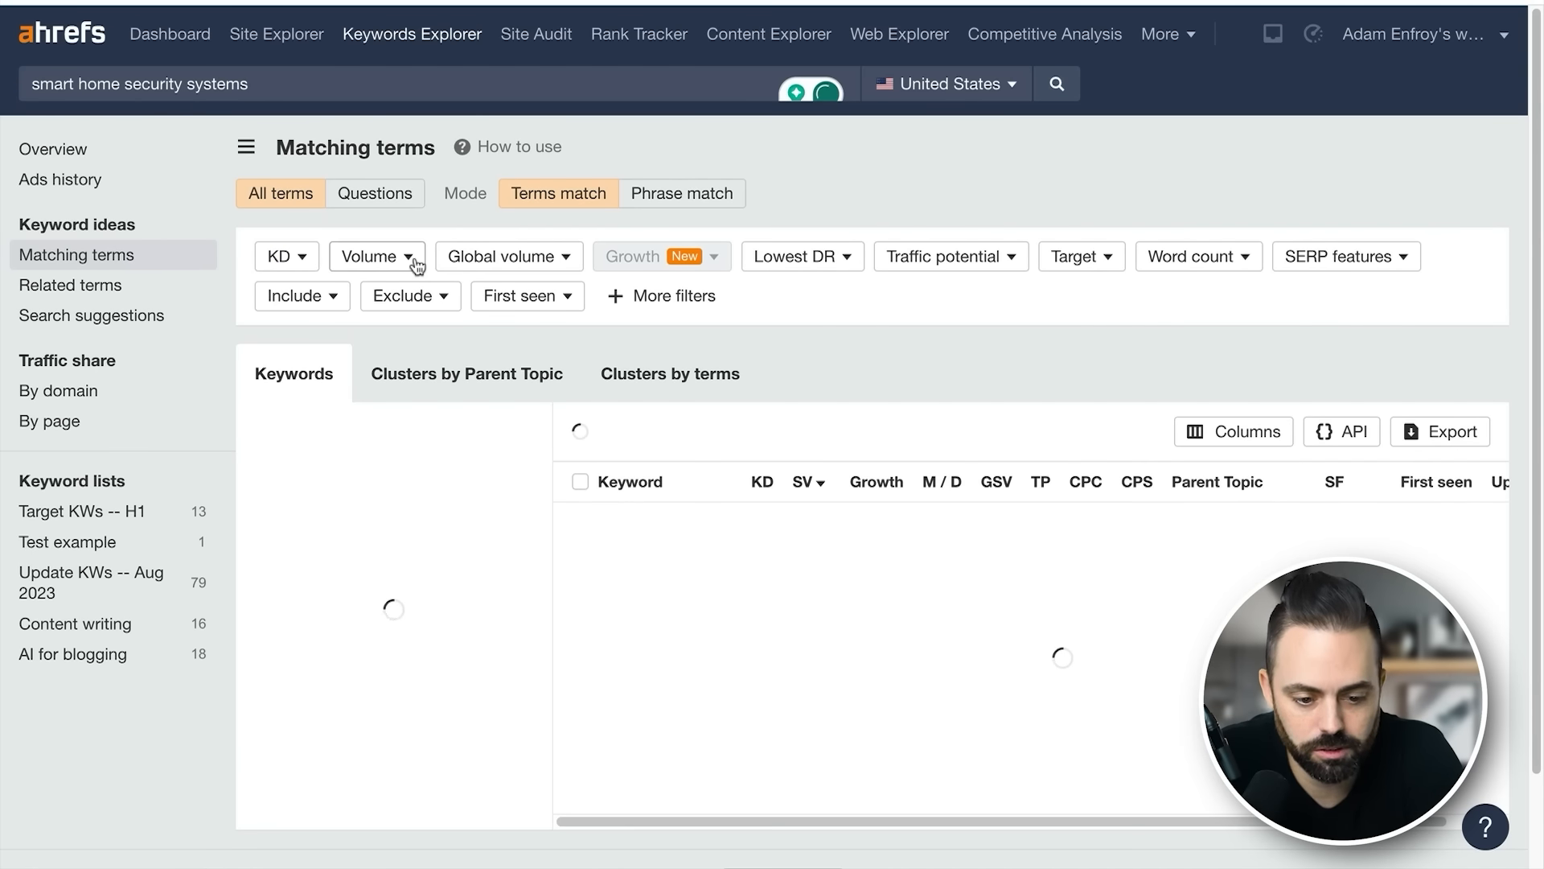
pyautogui.scroll(-1, 834, 571)
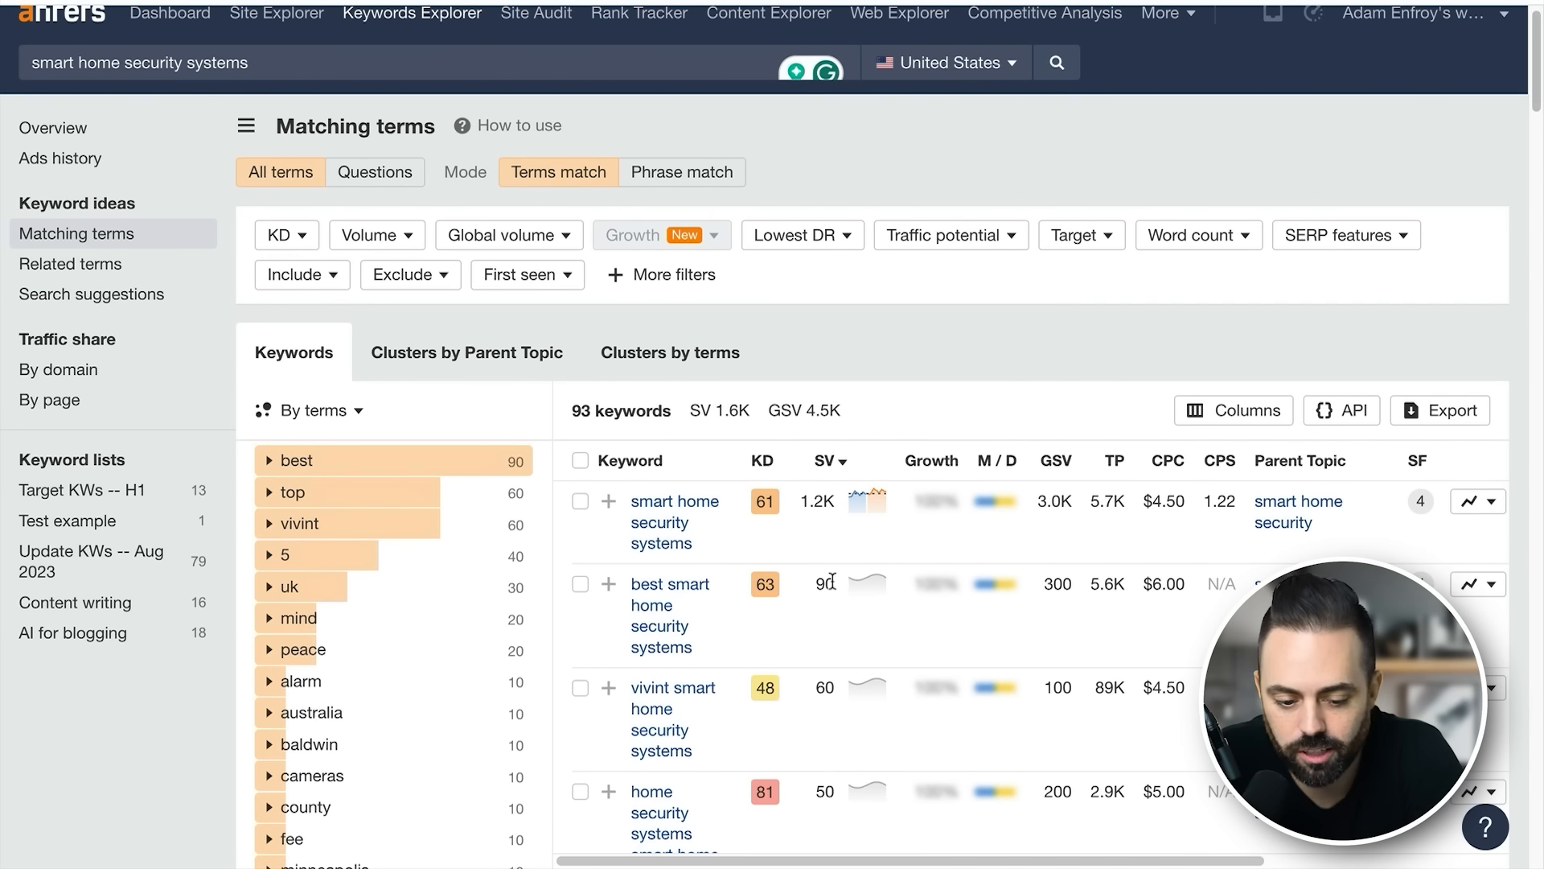
# - Read through the matching terms for "smart home security systems", comparing keyword difficulty and search volume
pyautogui.moveTo(759, 580); pyautogui.dragTo(669, 592)
pyautogui.click(838, 629)
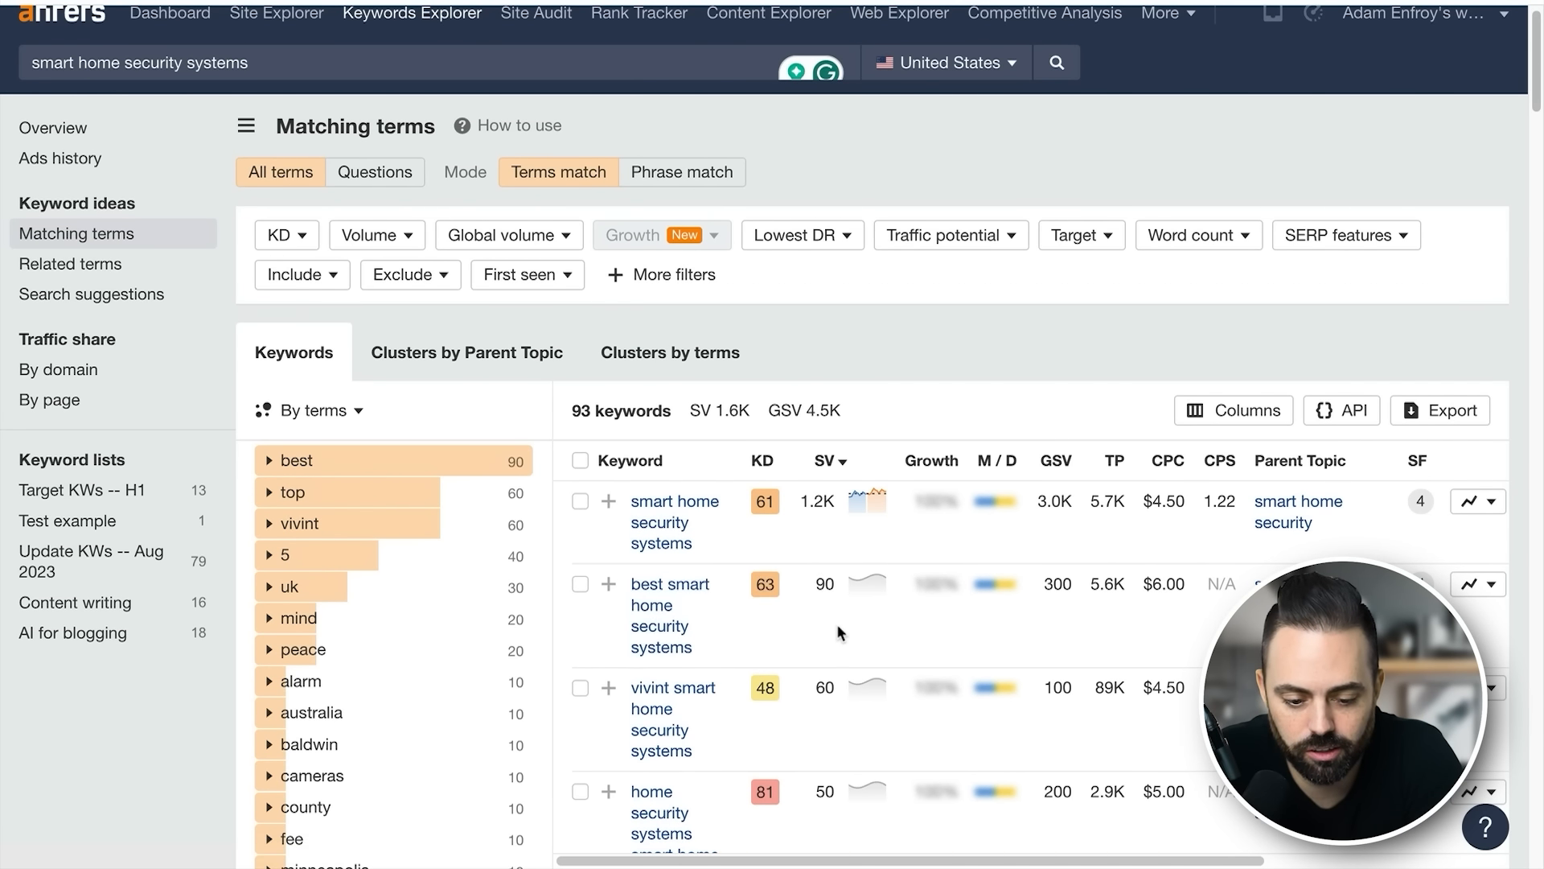
pyautogui.scroll(-1, 838, 629)
pyautogui.scroll(-10, 838, 630)
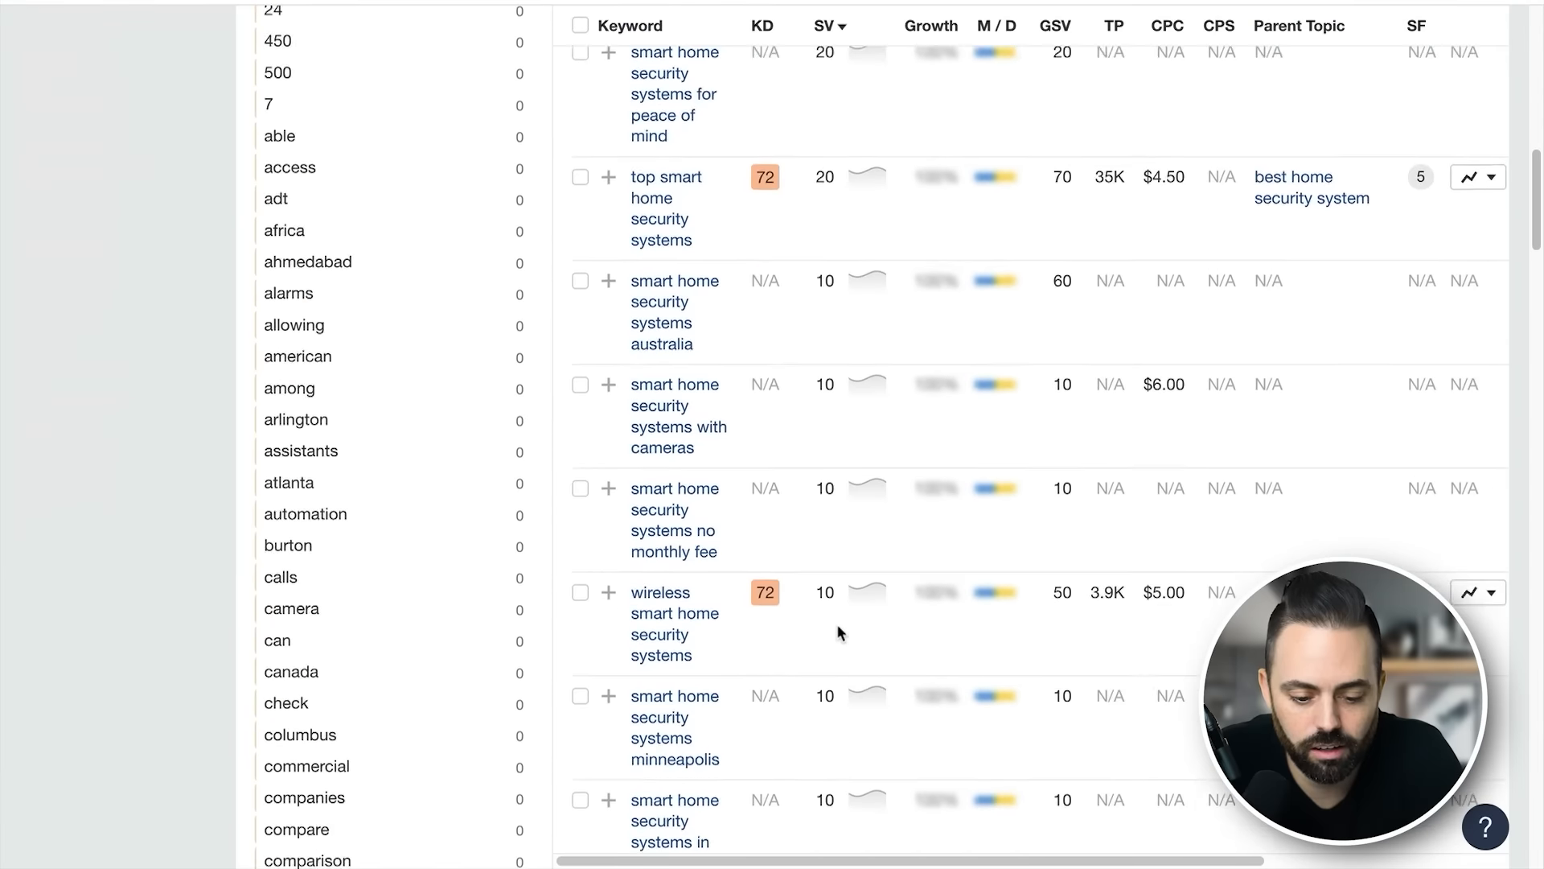
pyautogui.scroll(-5, 829, 638)
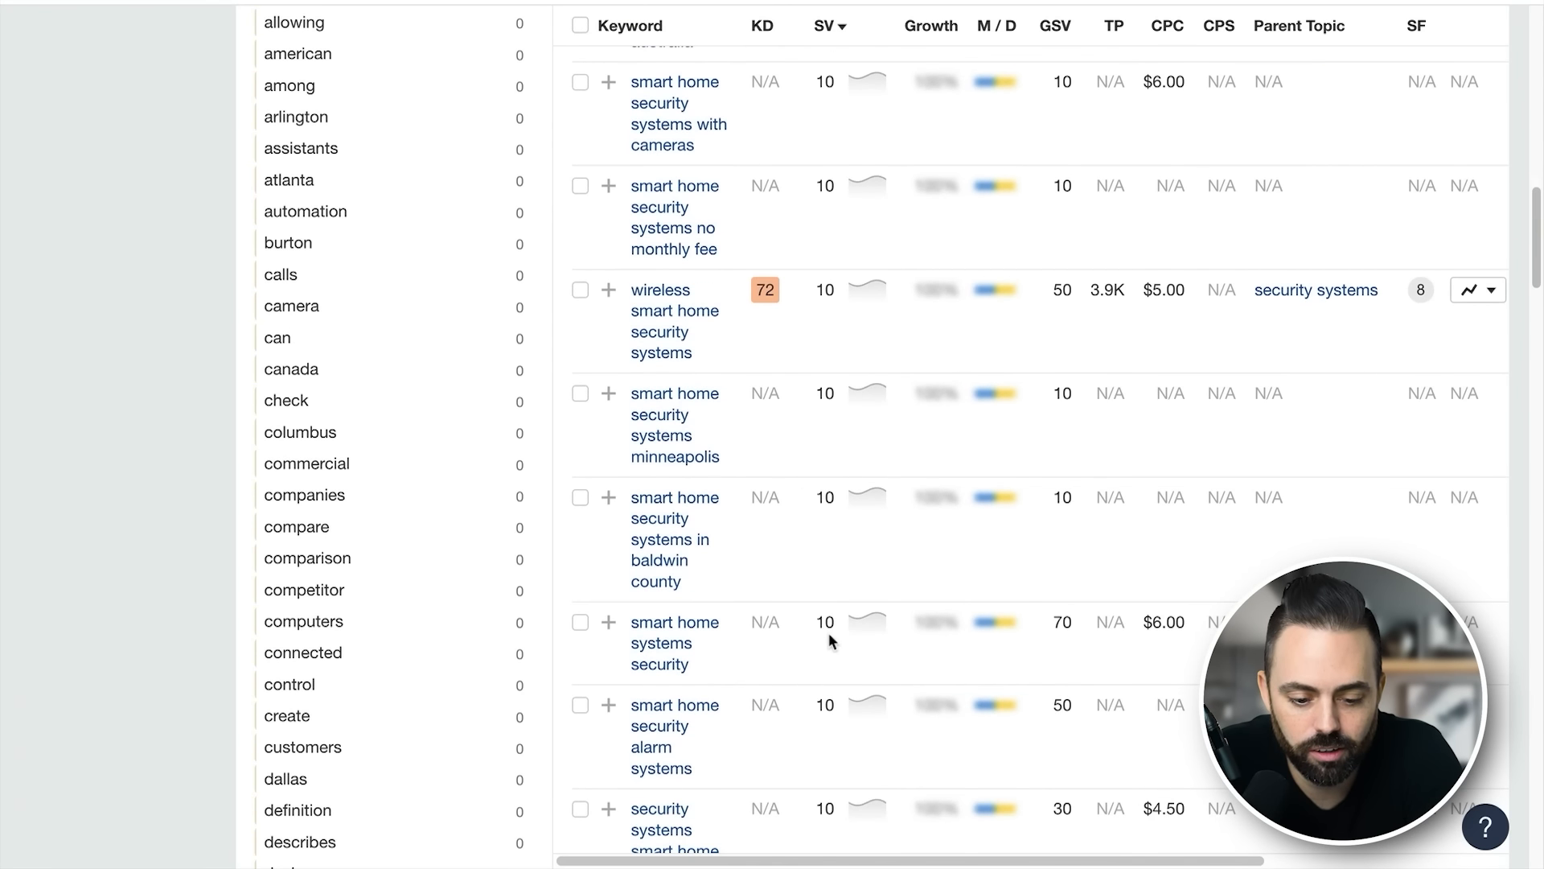
pyautogui.scroll(15, 828, 639)
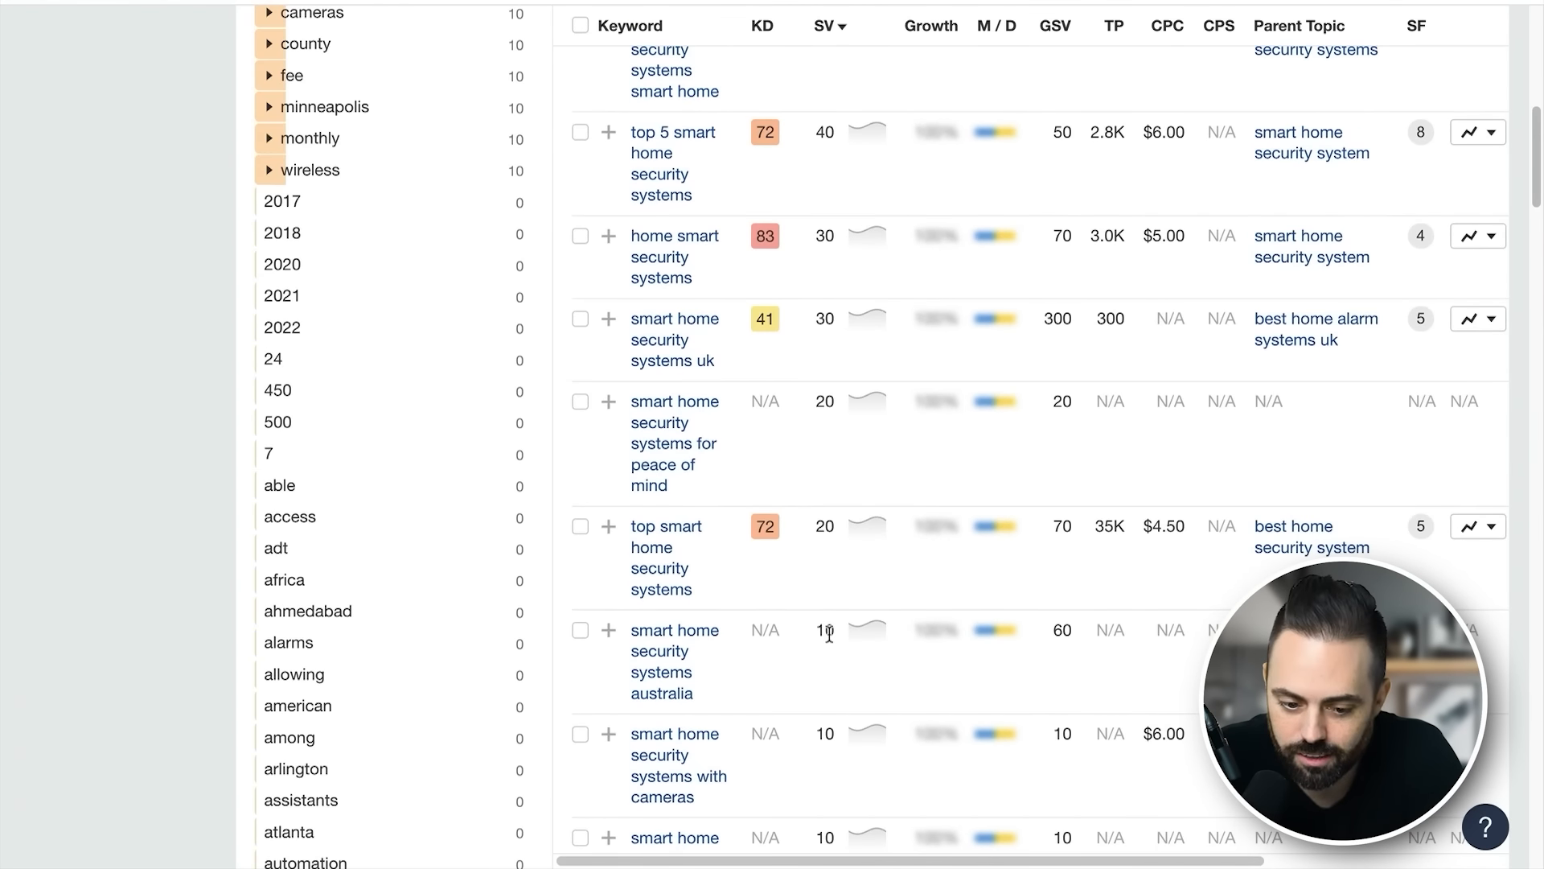
pyautogui.scroll(10, 829, 633)
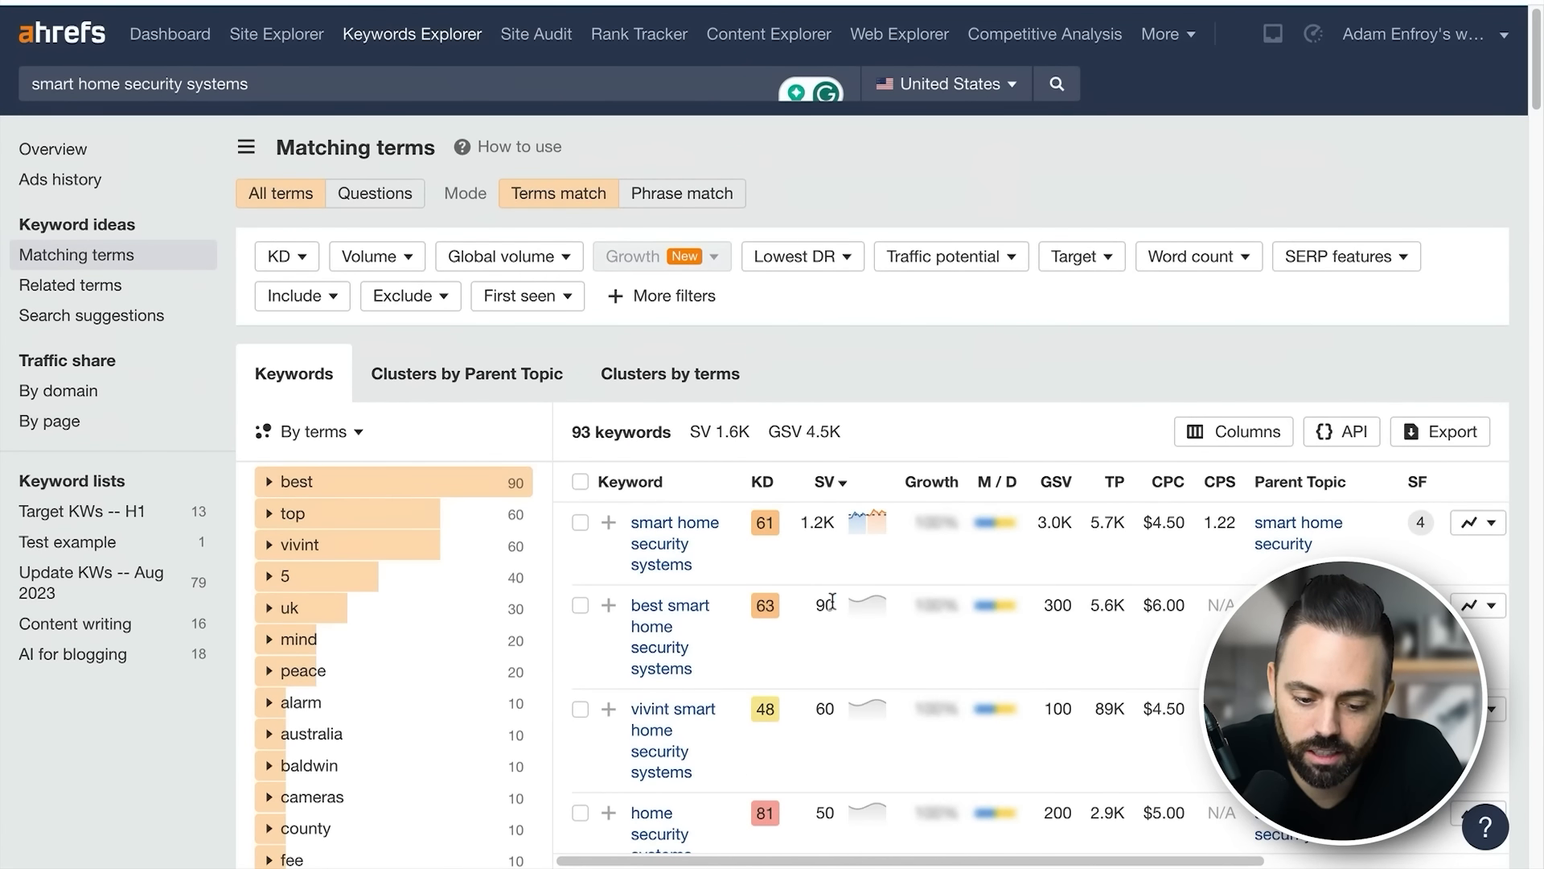
pyautogui.scroll(-2, 833, 652)
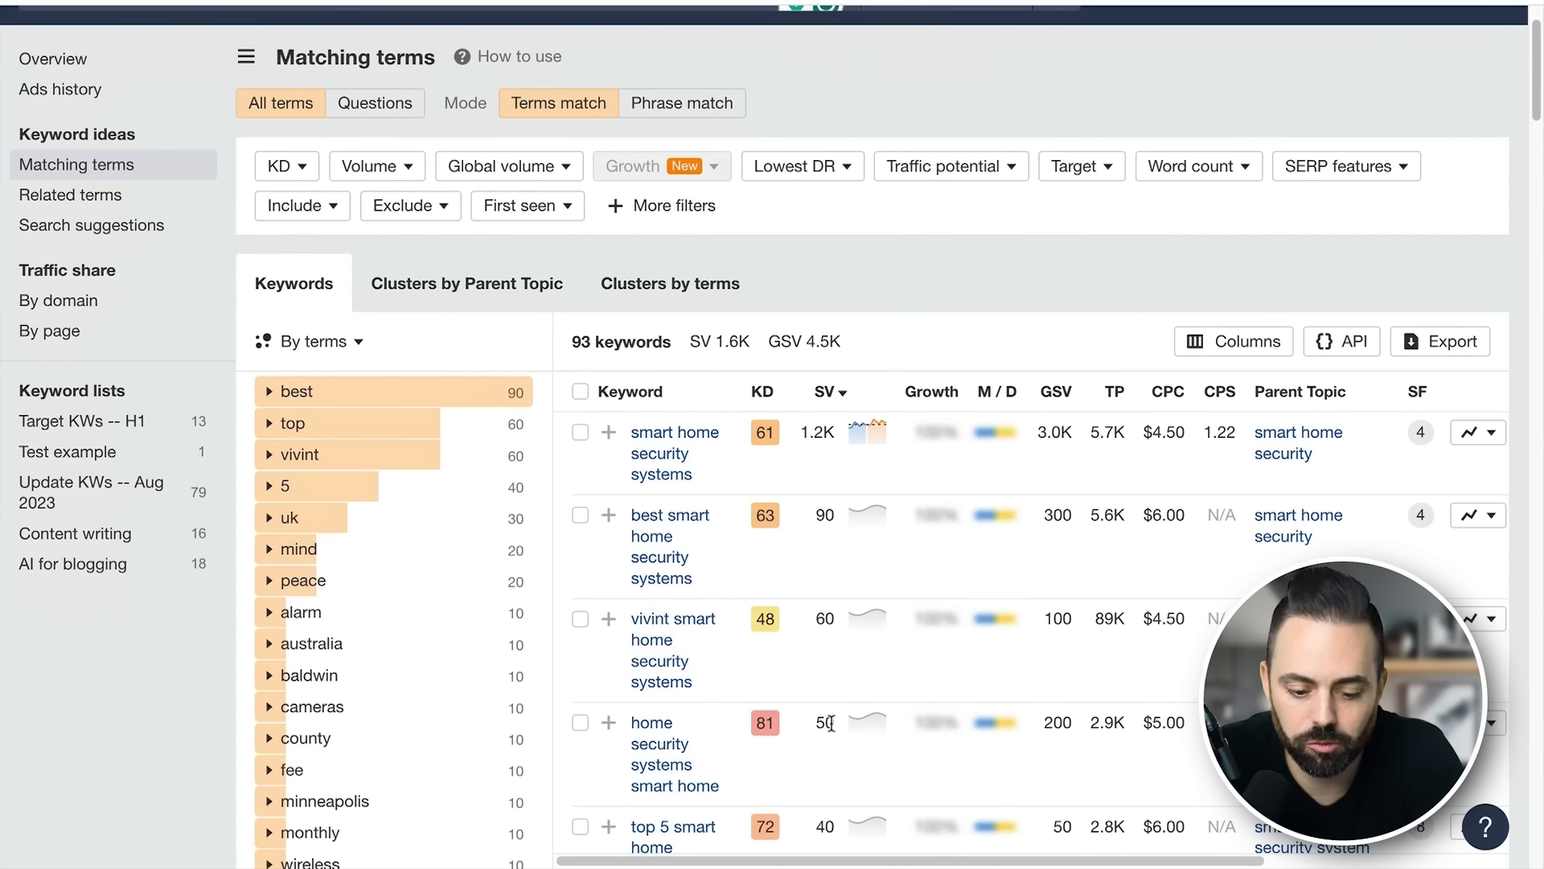